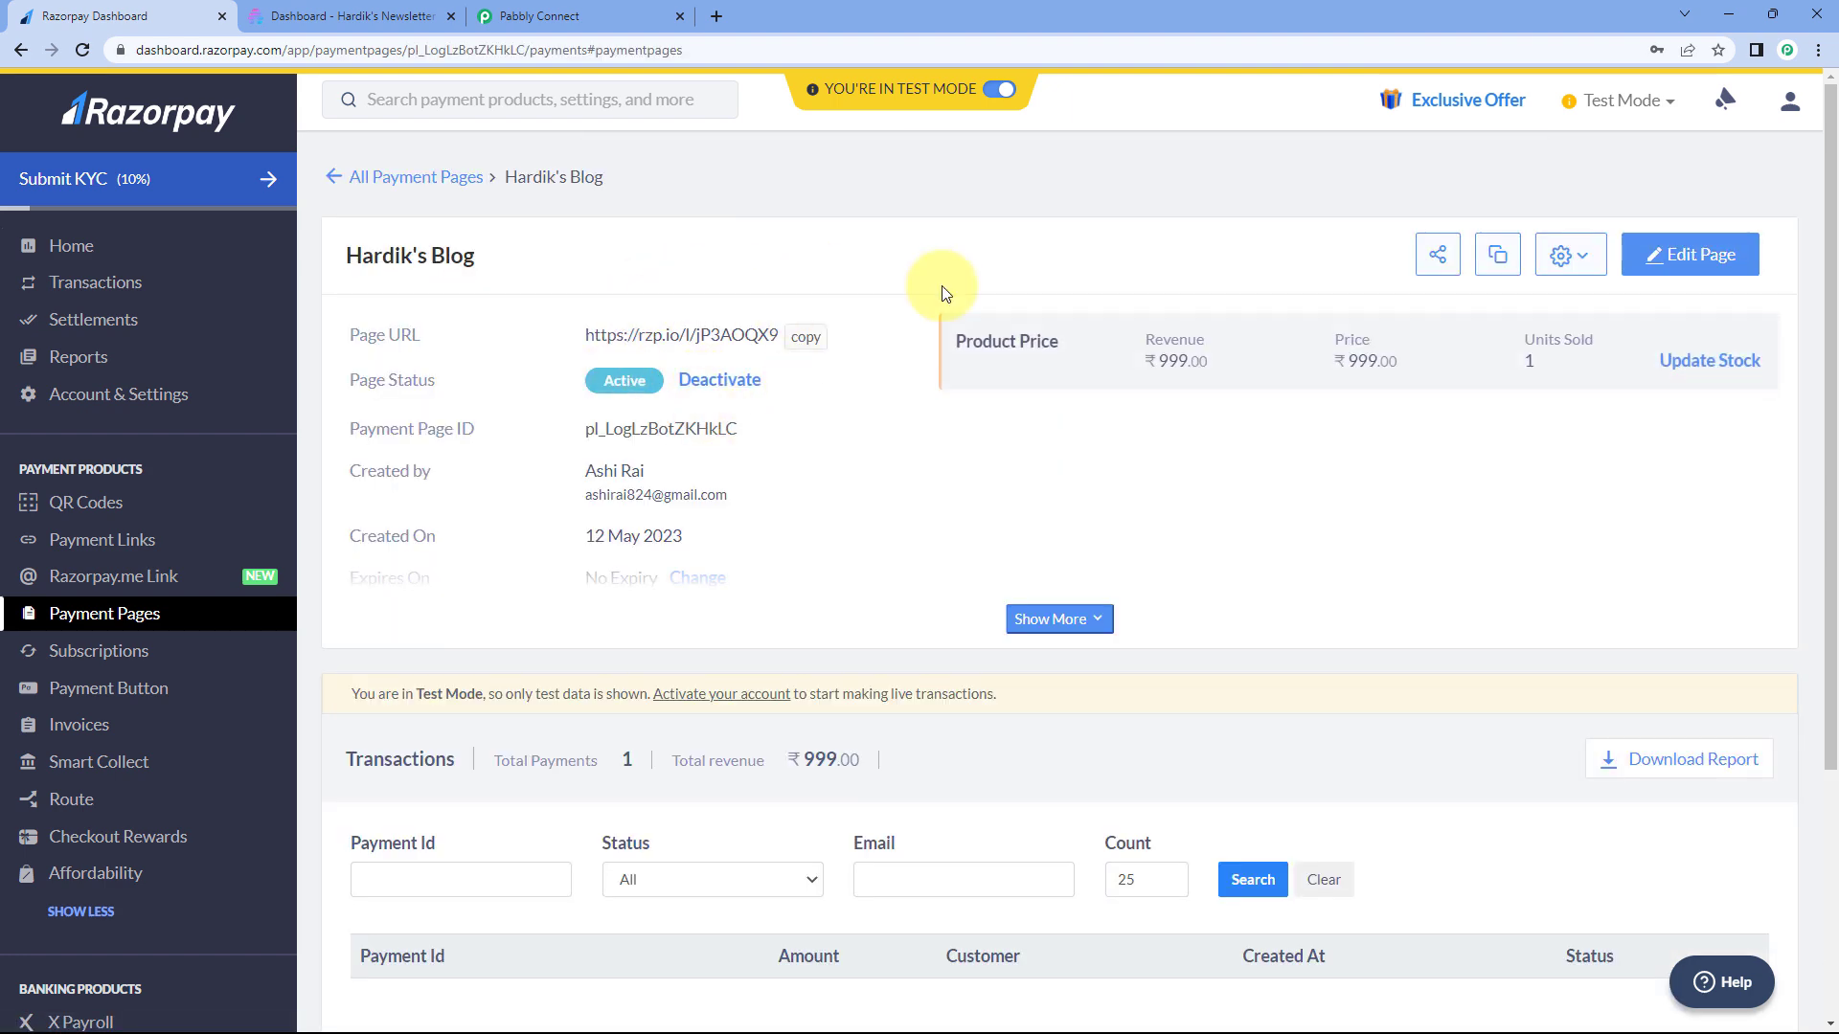
- Edit the payment page and add a new Dropdown input field to the Payment Details form
click(1667, 252)
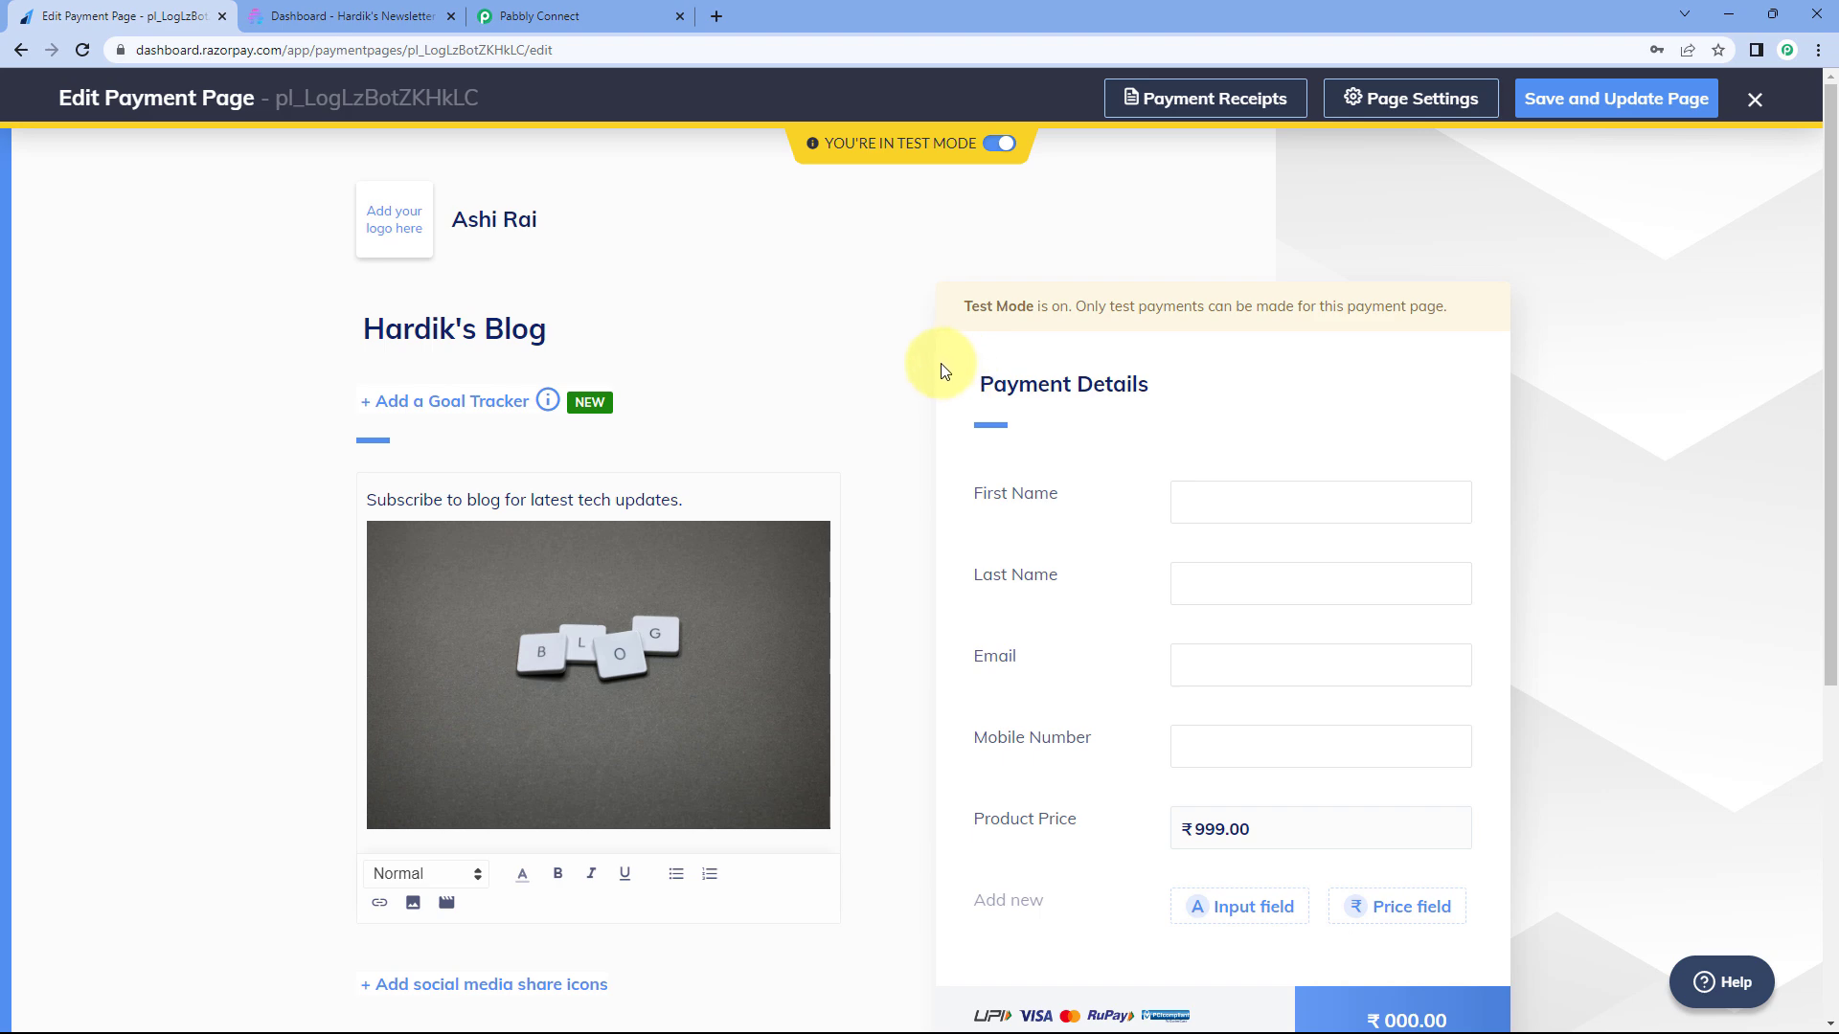
scroll(944, 371, down, 1)
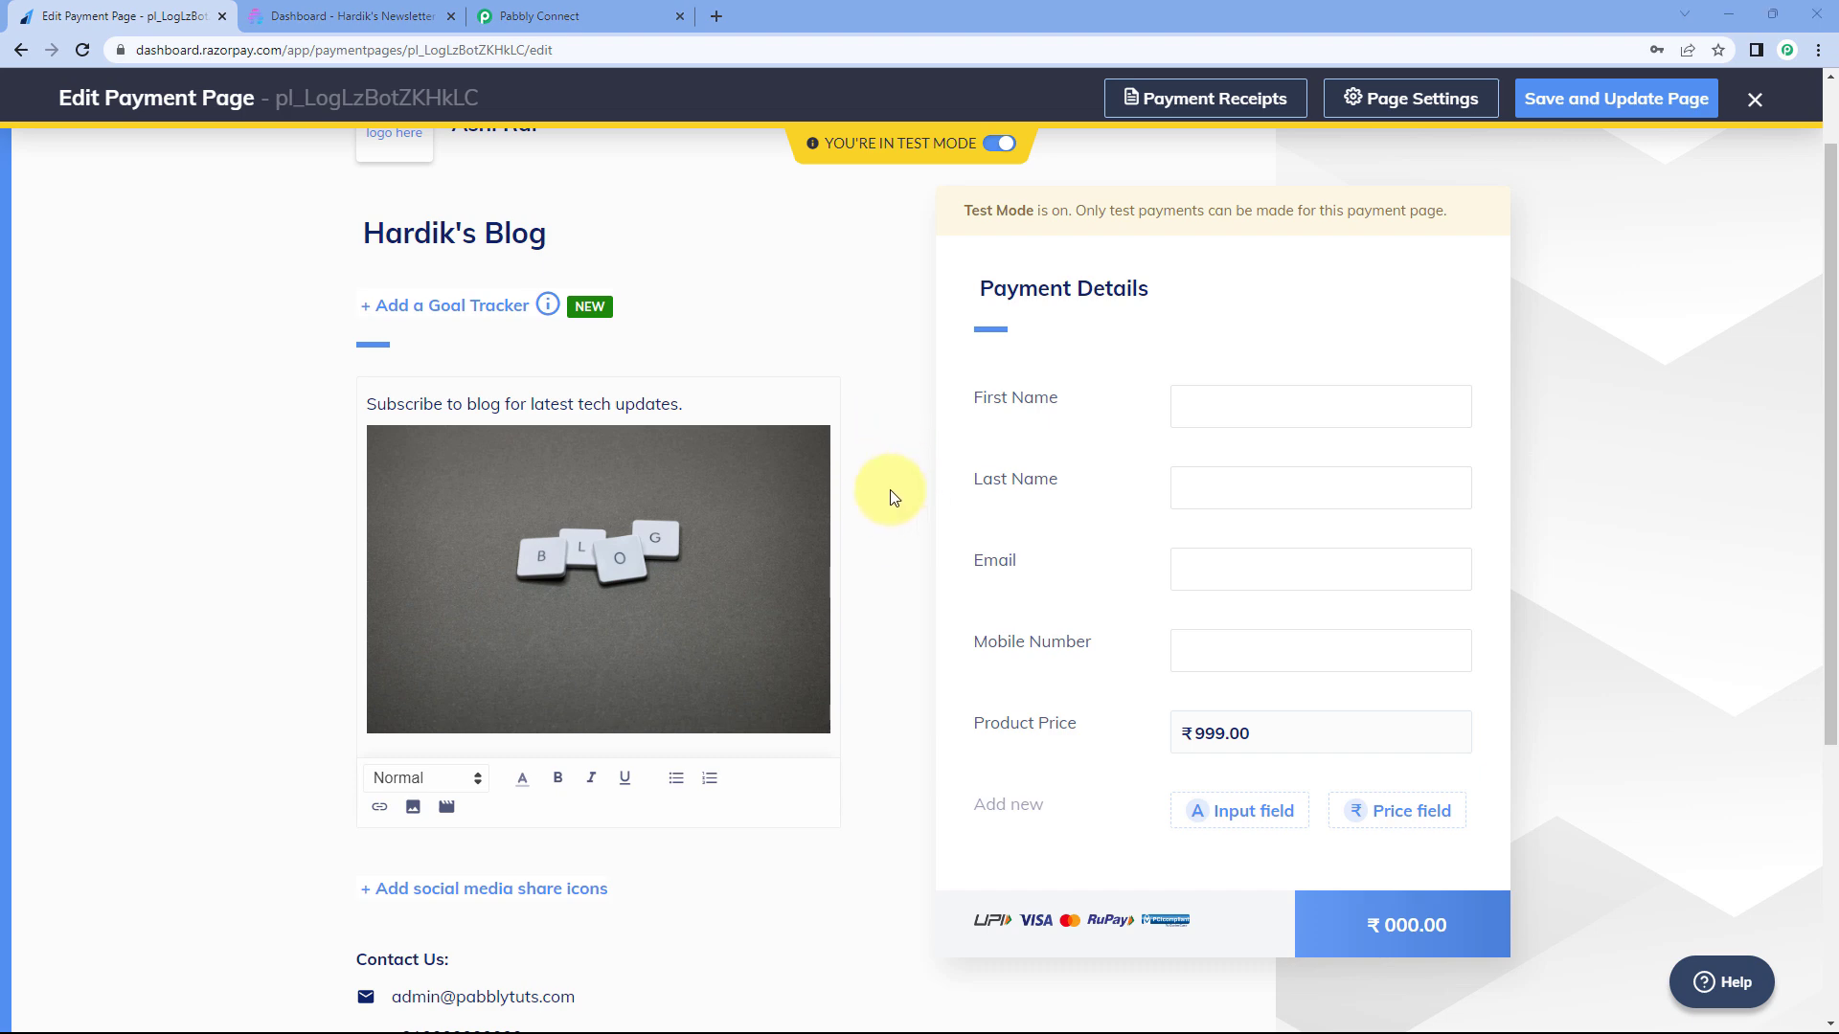
click(1234, 817)
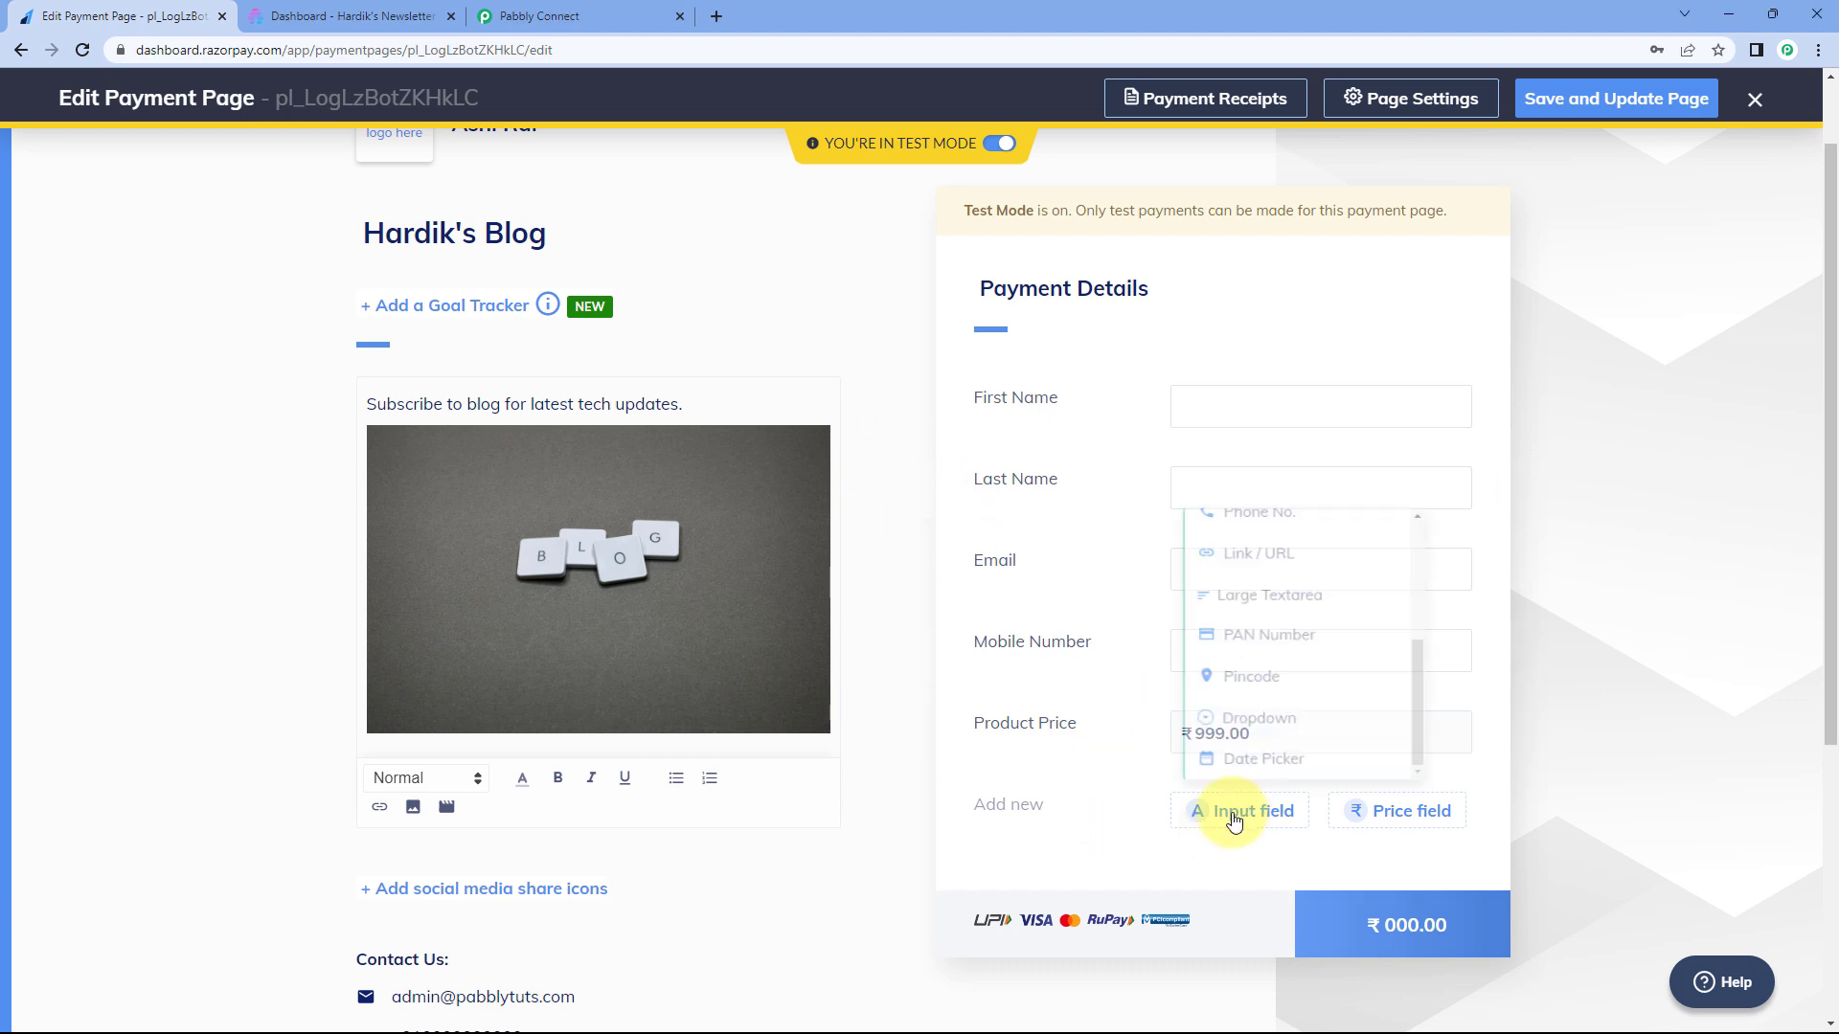
click(1267, 720)
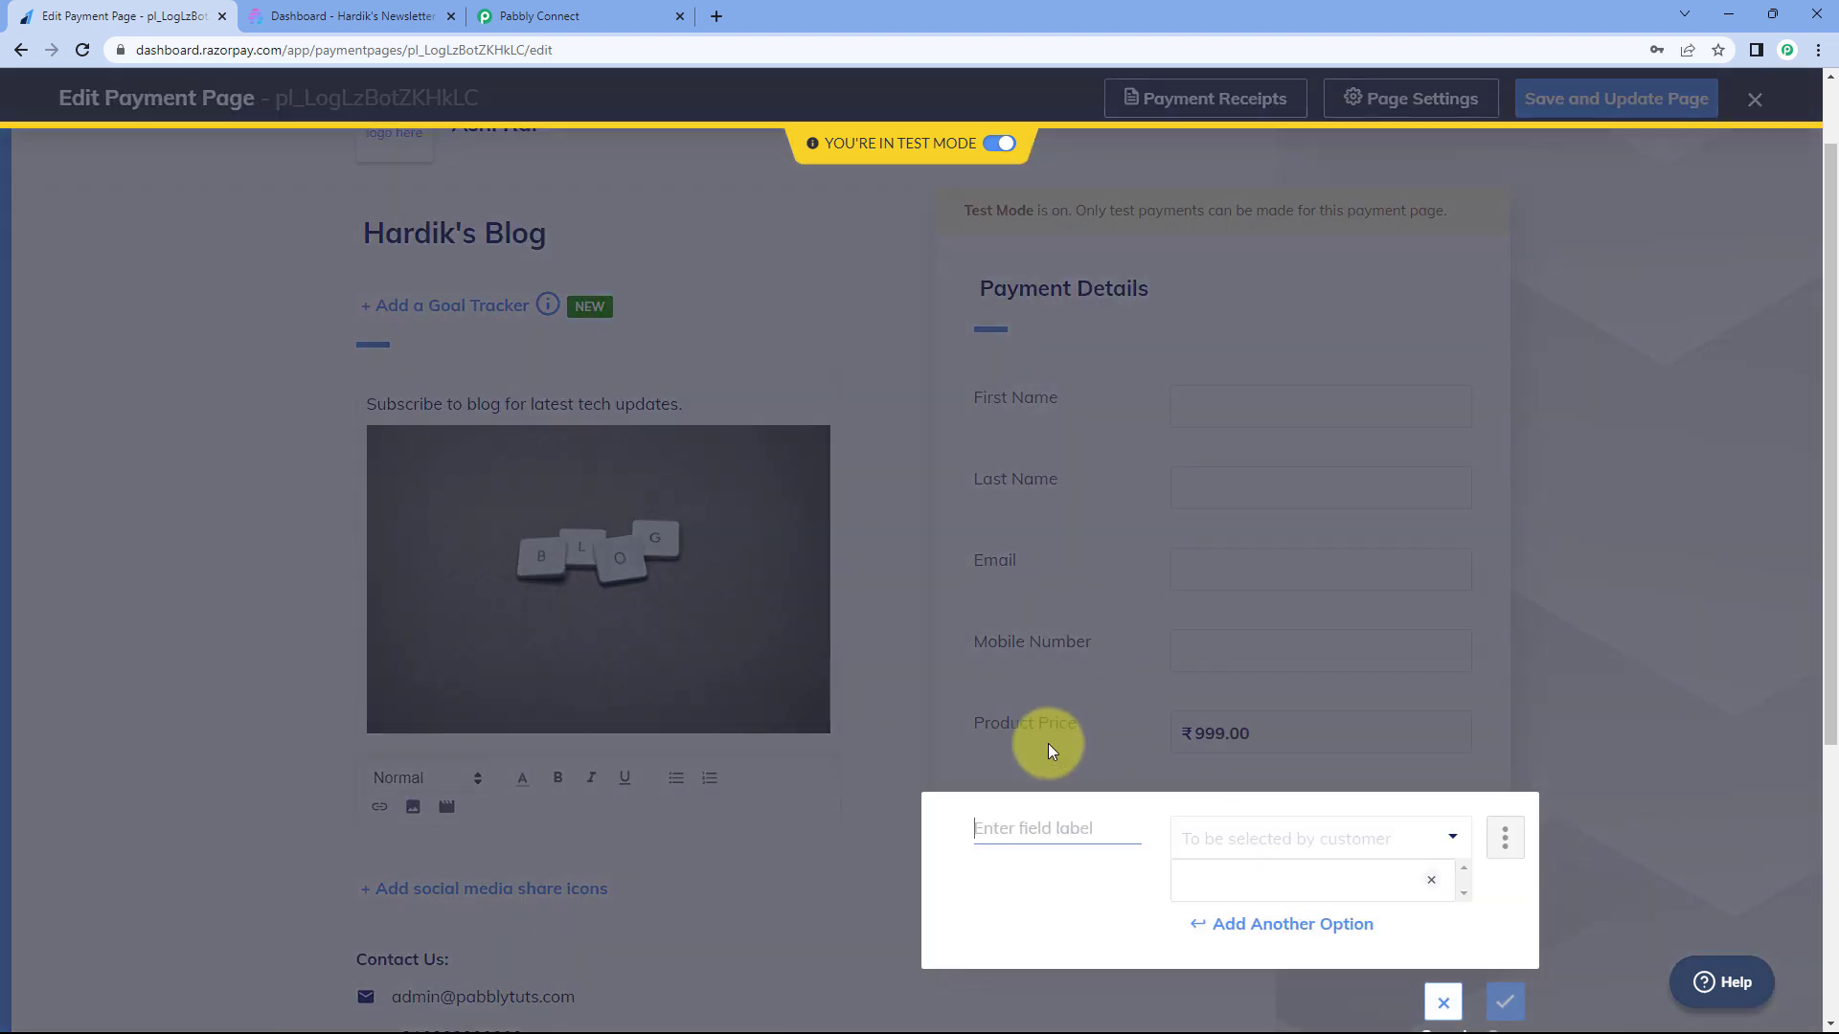
- Label the new dropdown 'Blog Name', give it the single option 'Hardik's Blog', and save it
click(1043, 841)
text(Blog Name)
click(1263, 872)
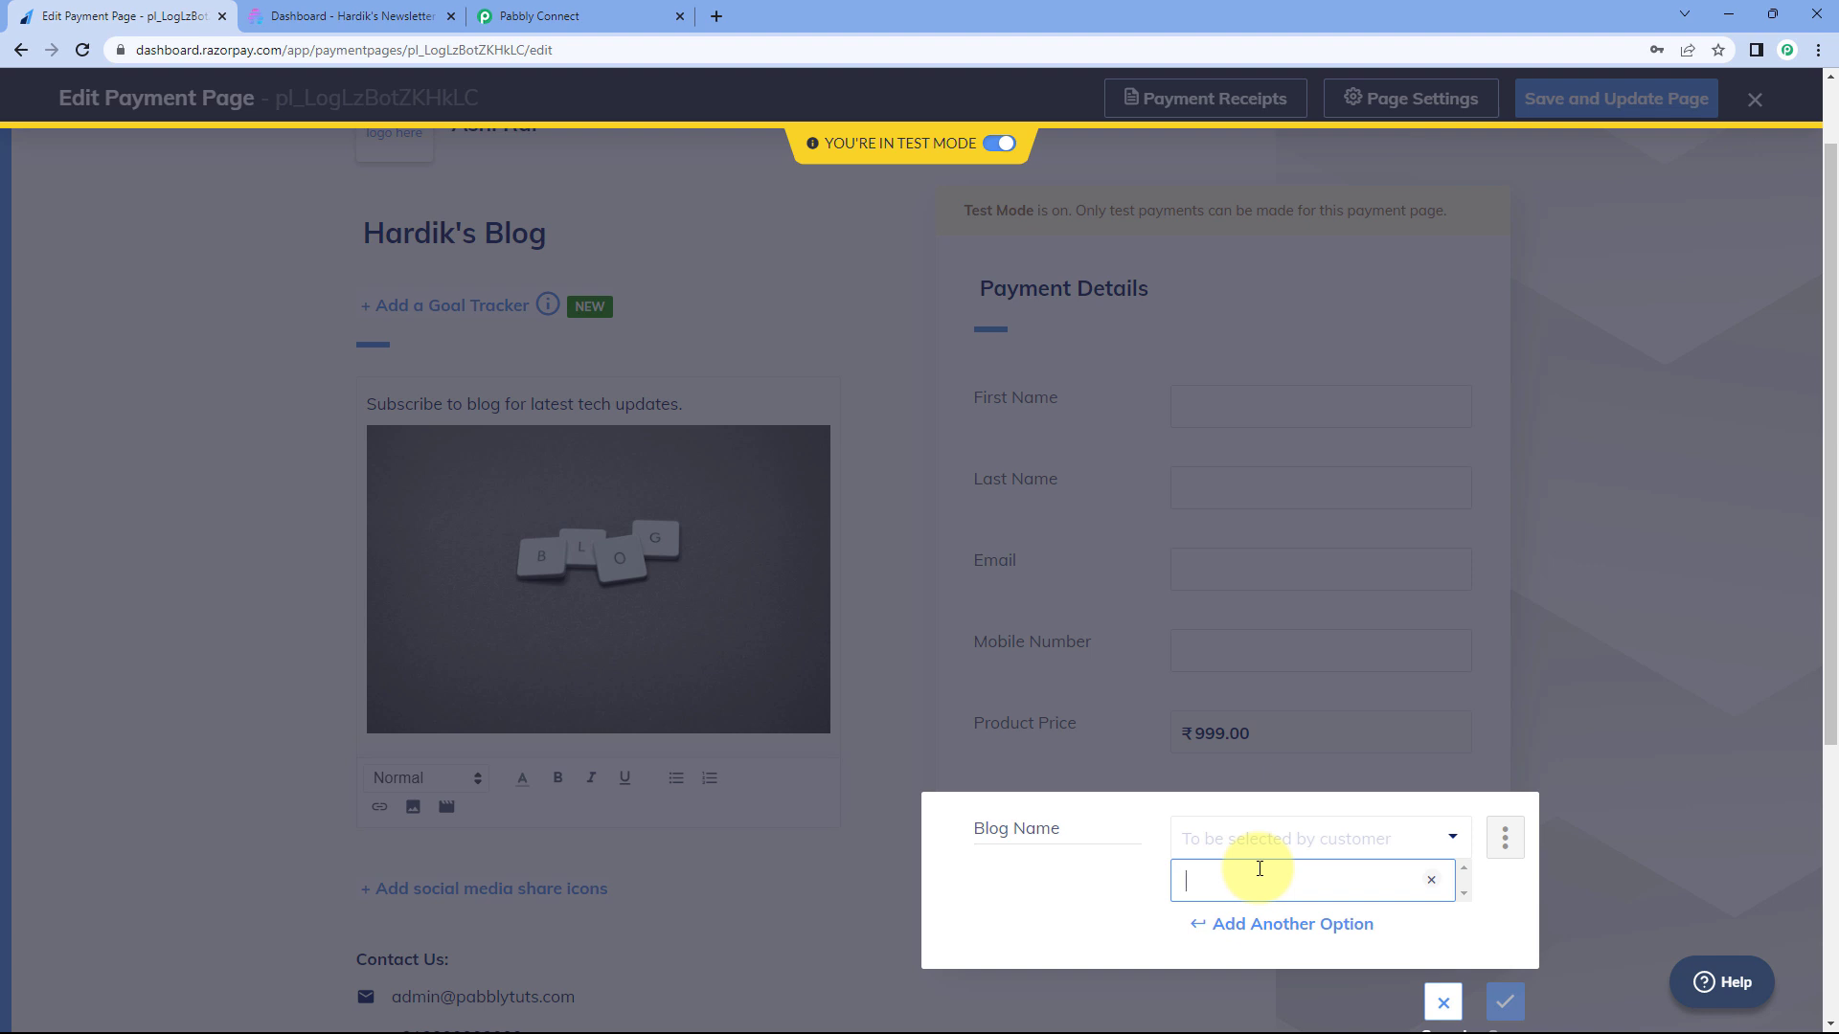
text(har)
key(BackSpace)
key(BackSpace)
text(Hardik's Blog)
click(1506, 1002)
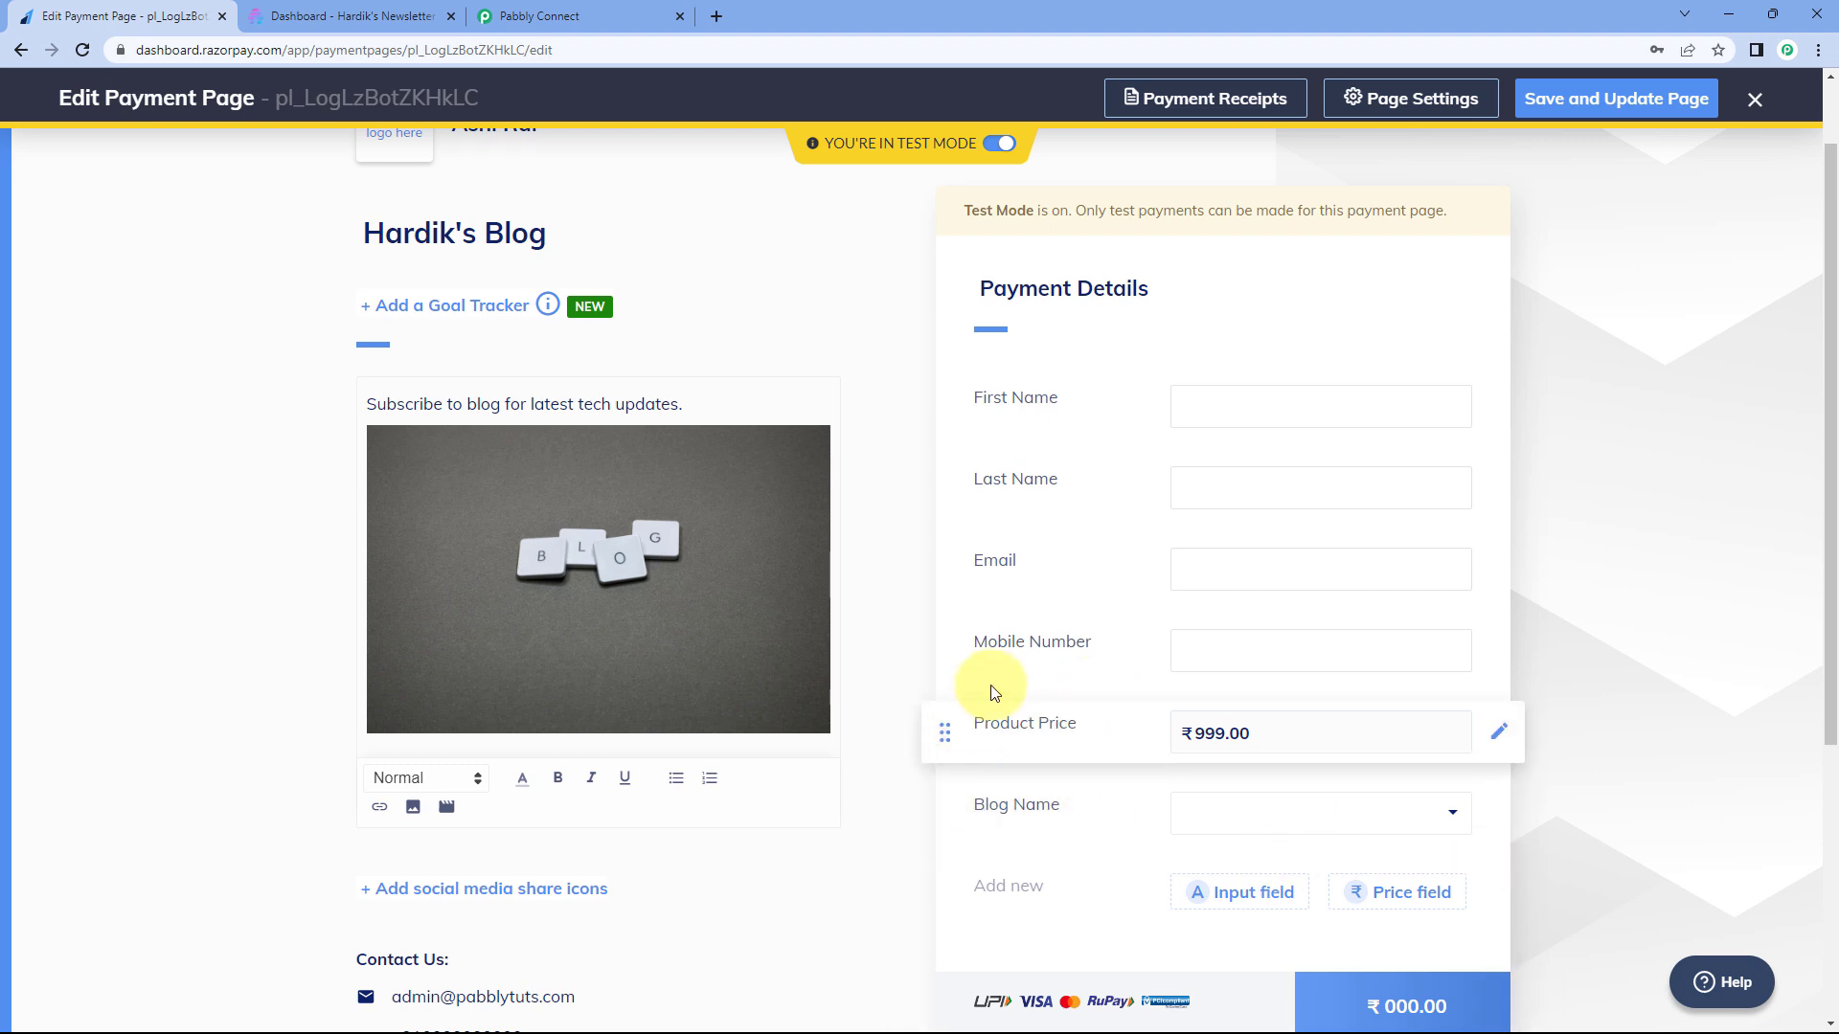
- Drag the Blog Name field above First Name, then Save and Update the payment page
drag(946, 805, 957, 398)
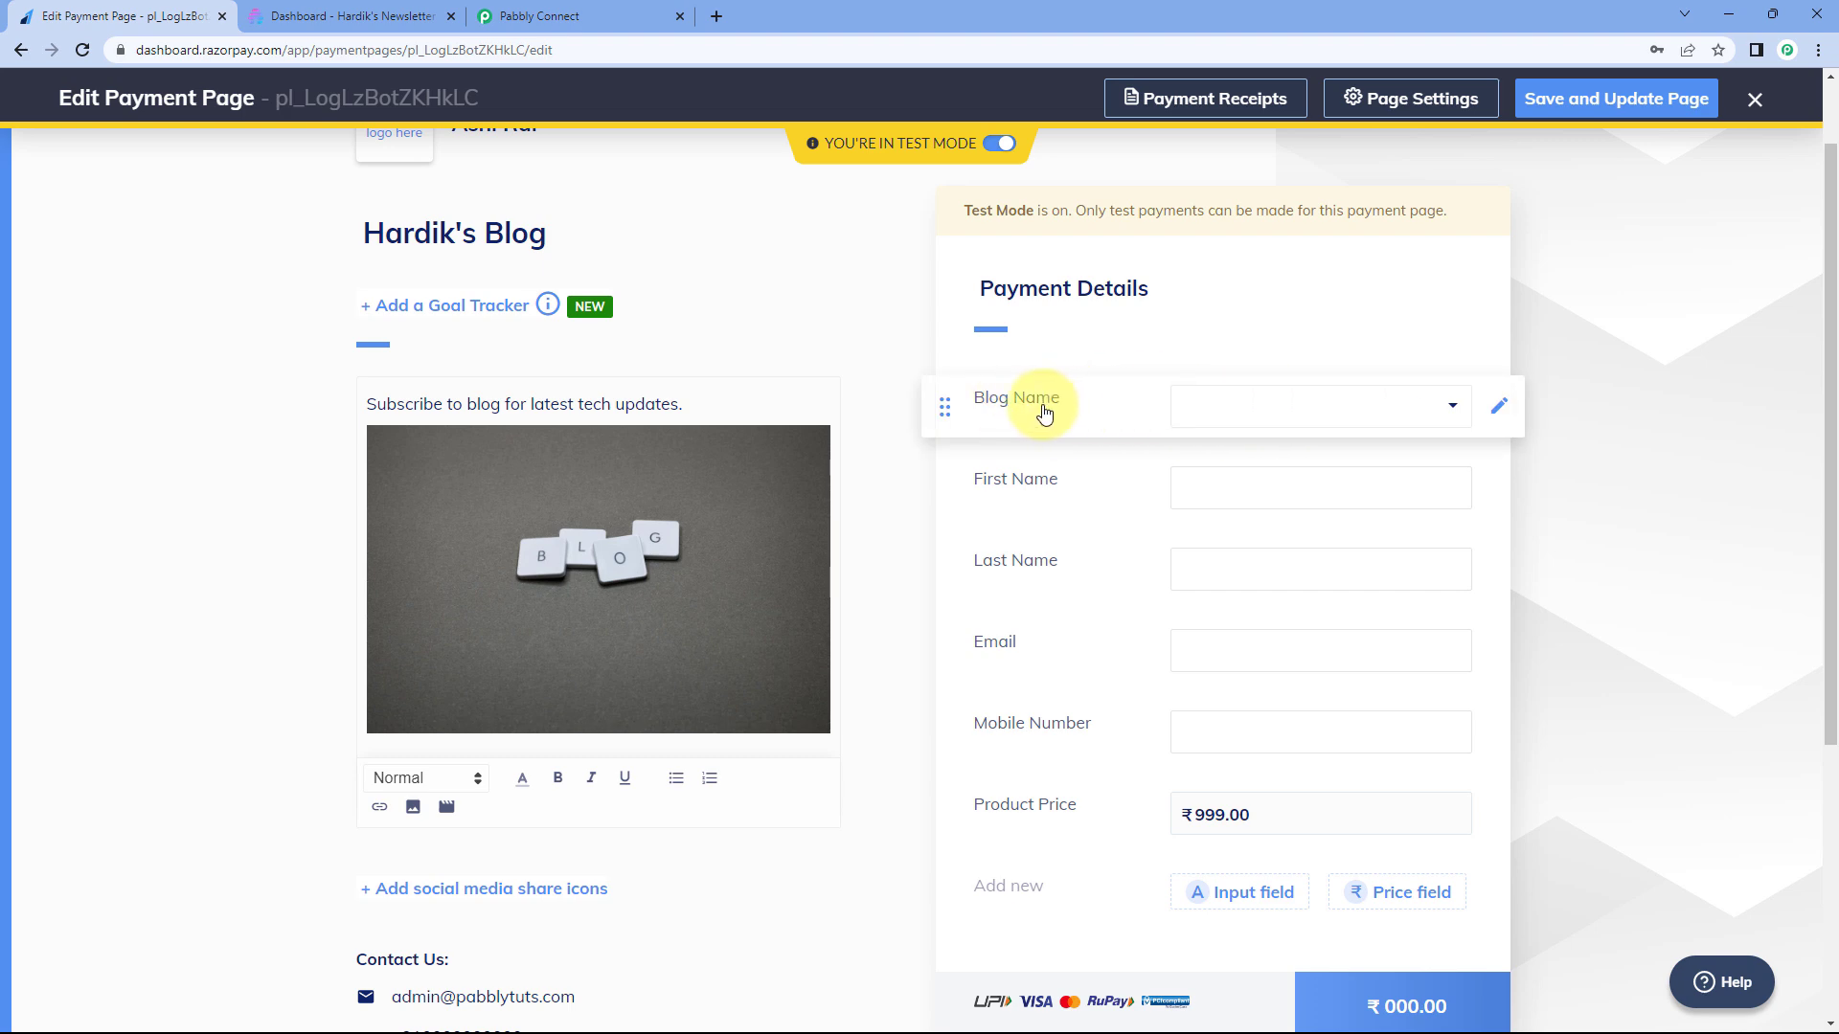
click(1272, 410)
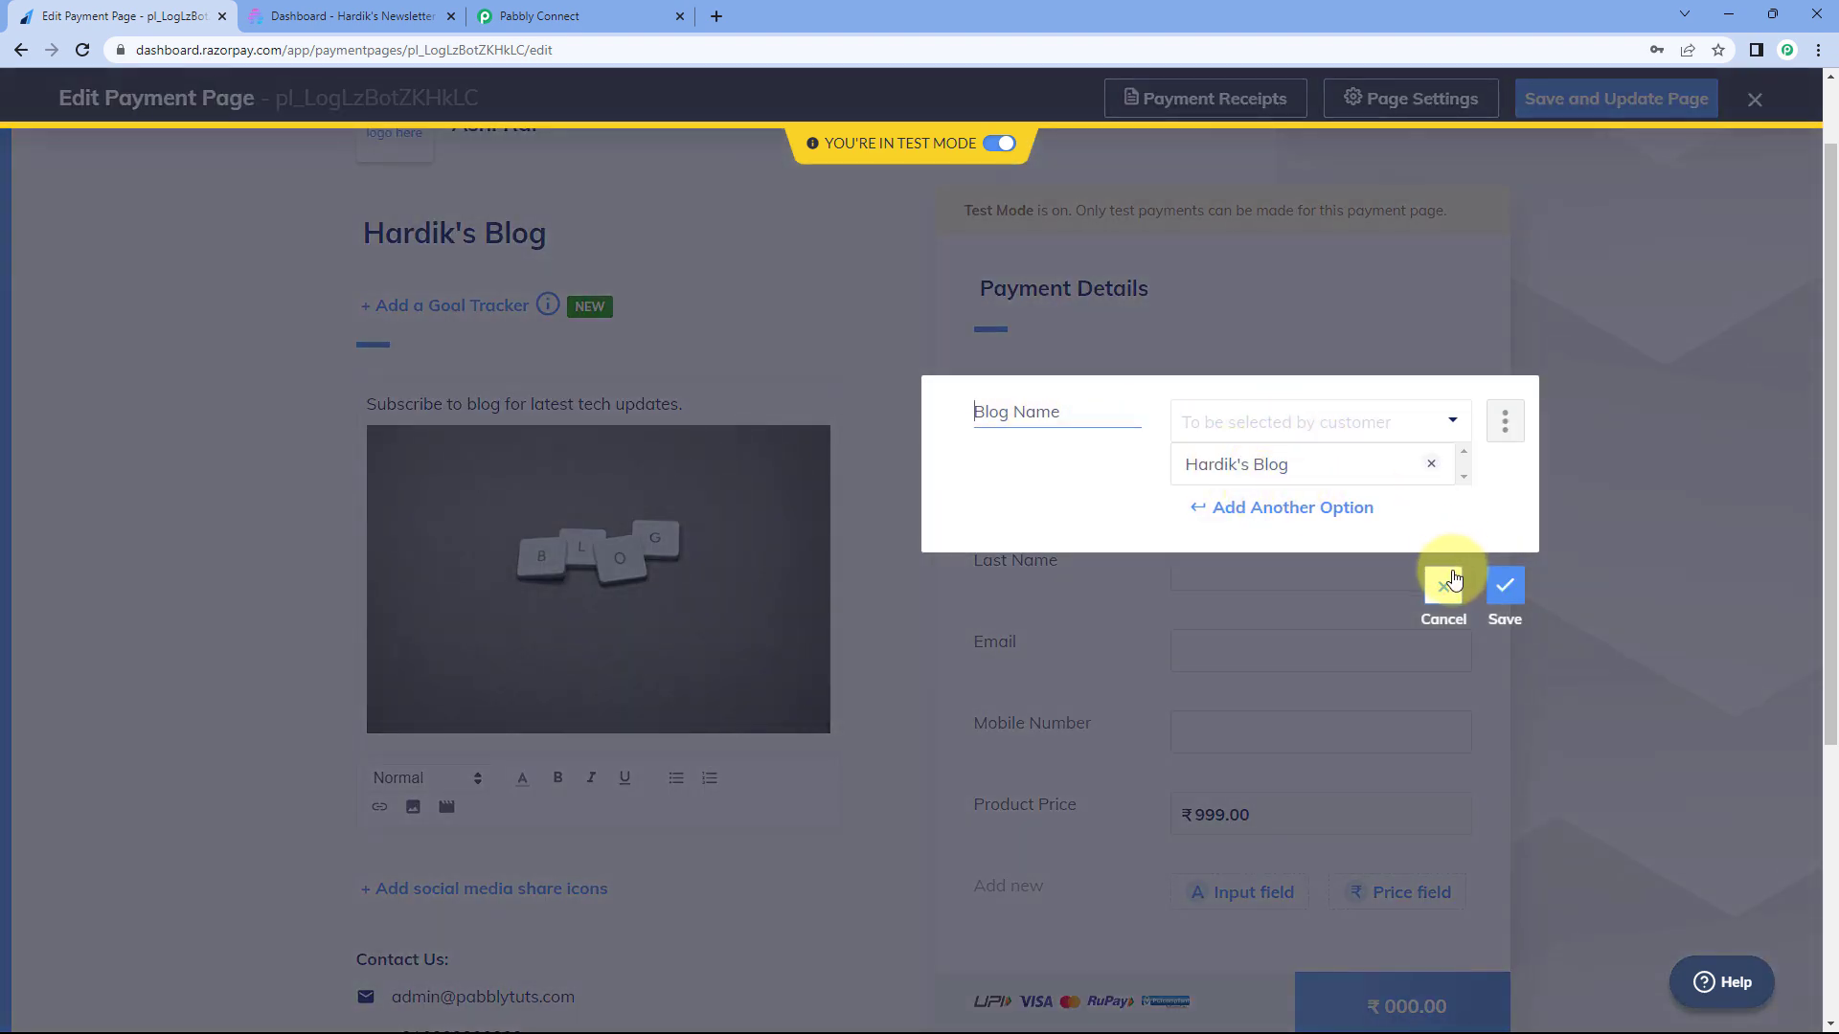
click(1446, 583)
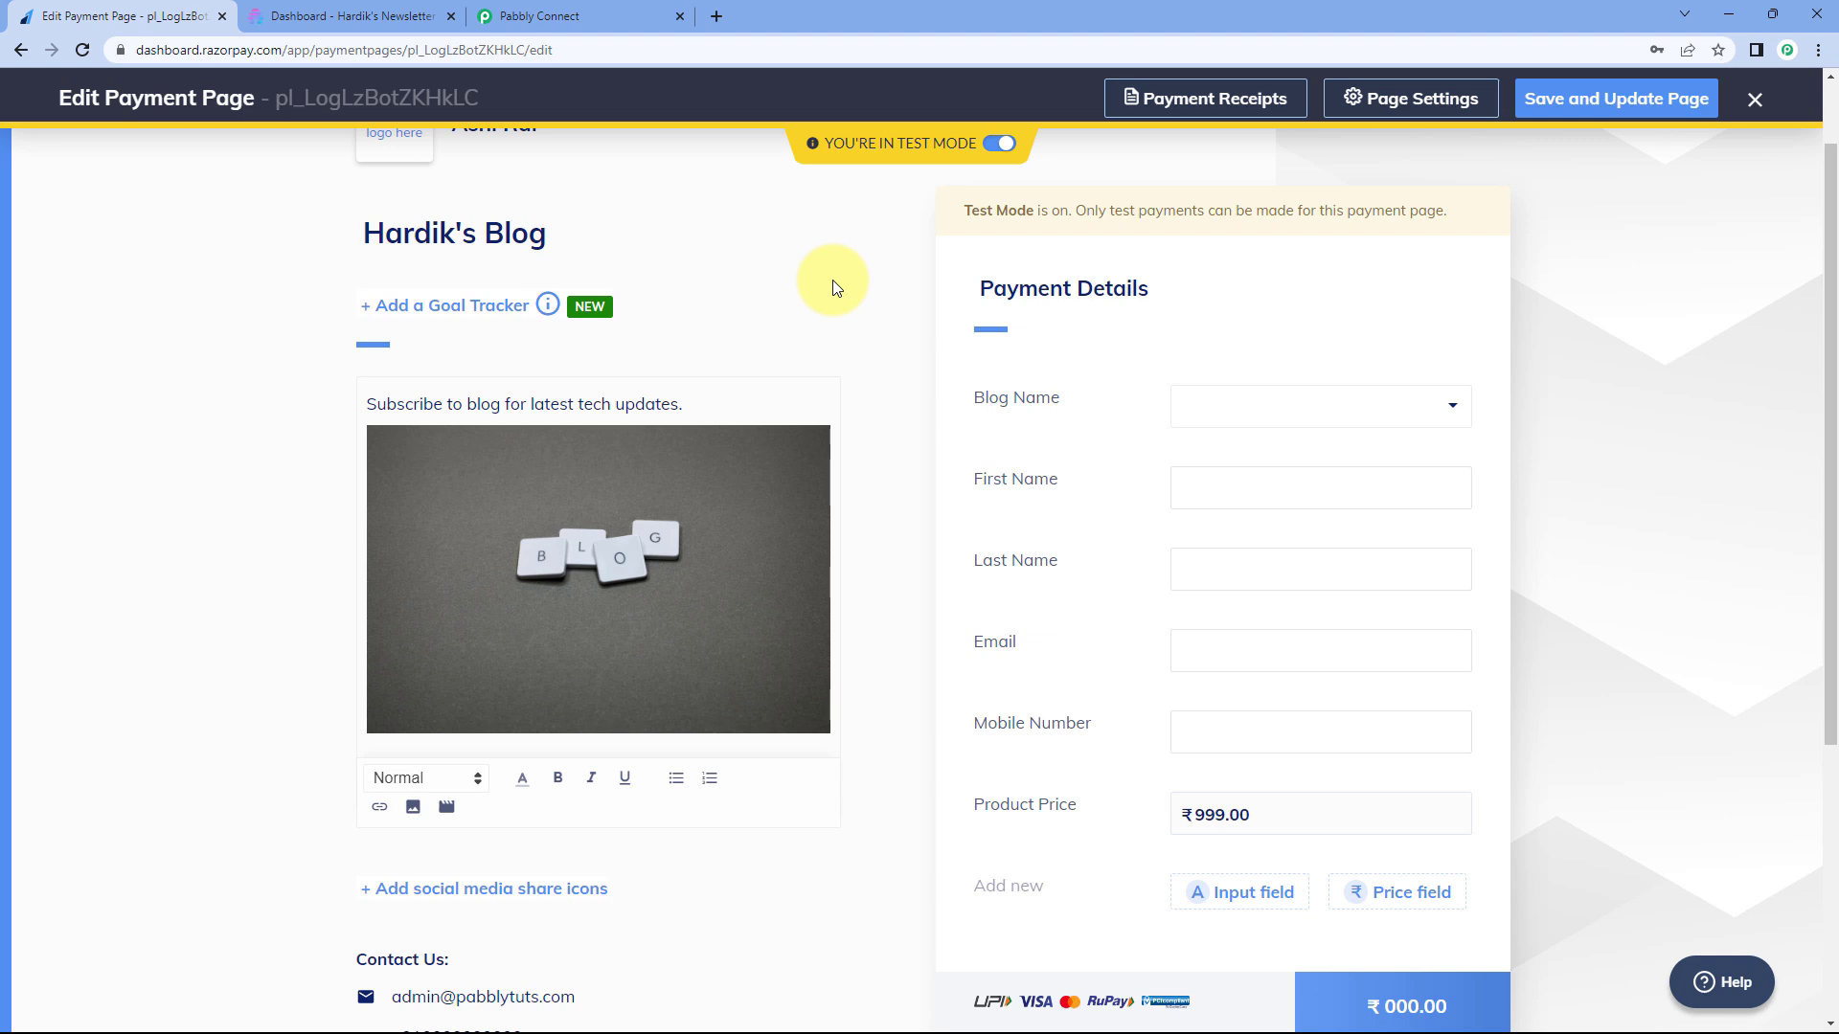
mouse_move(1059, 379)
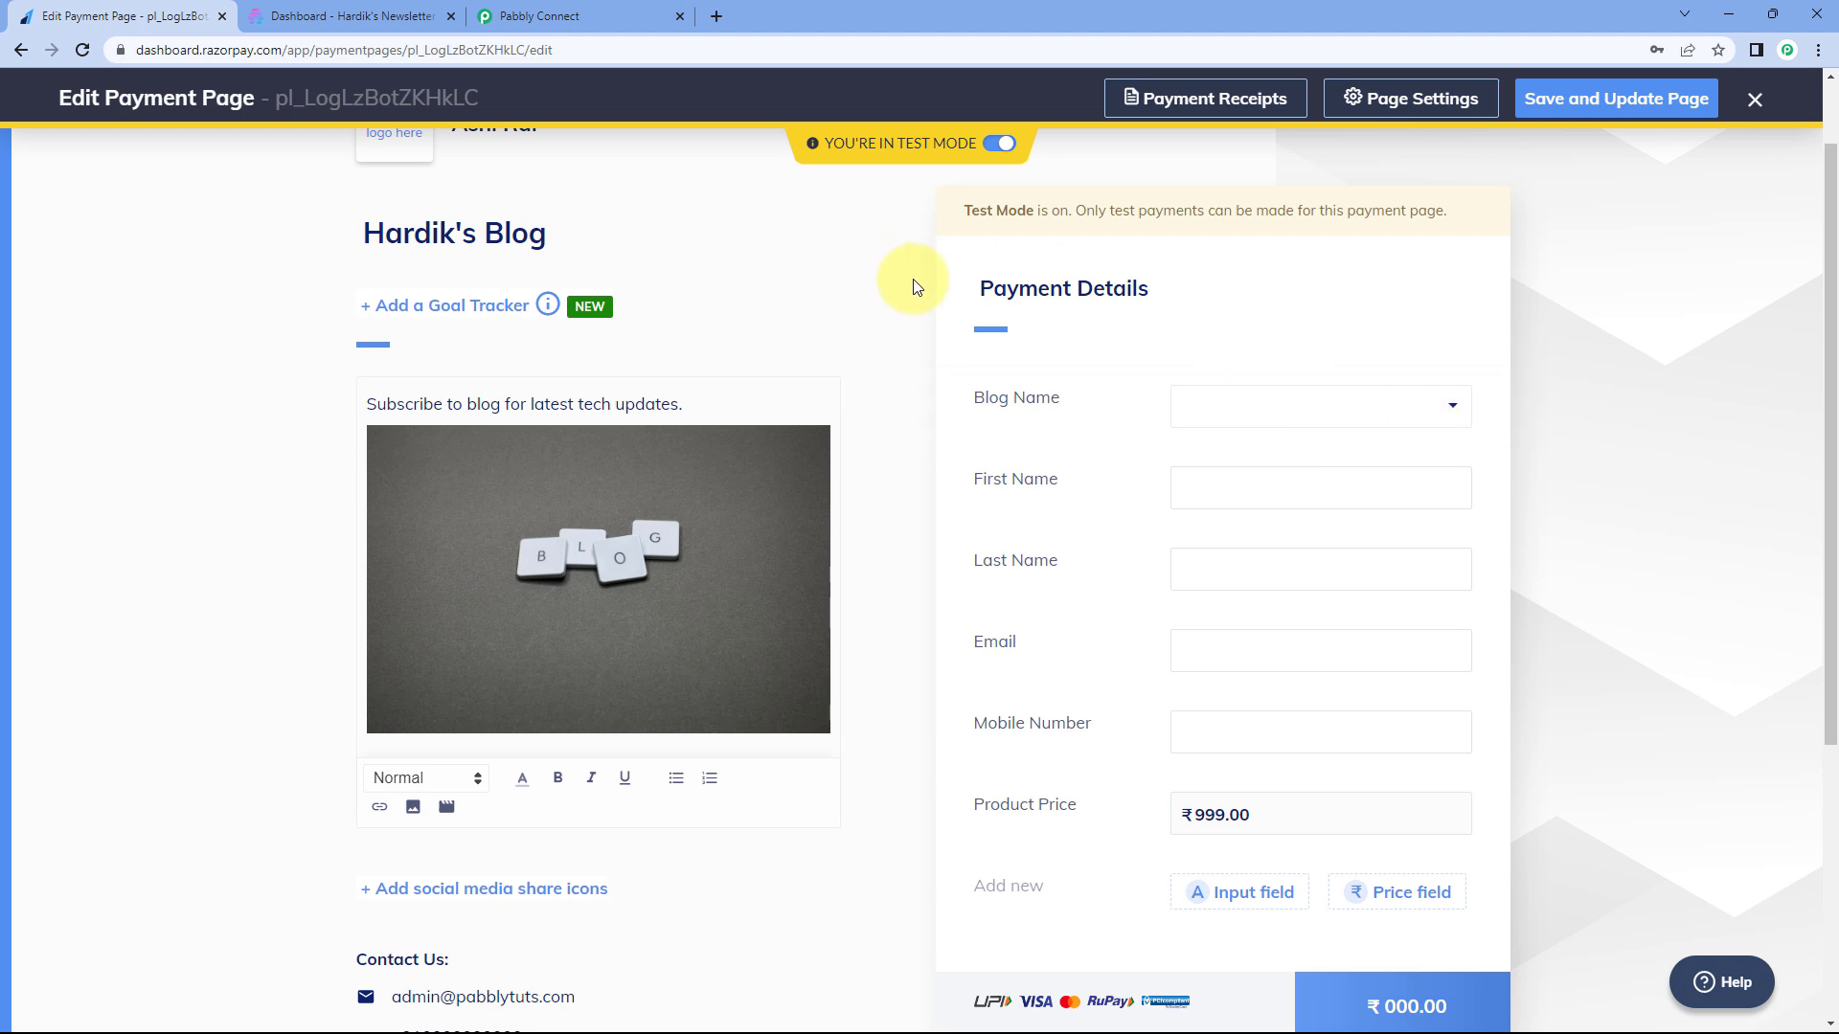
mouse_move(1294, 429)
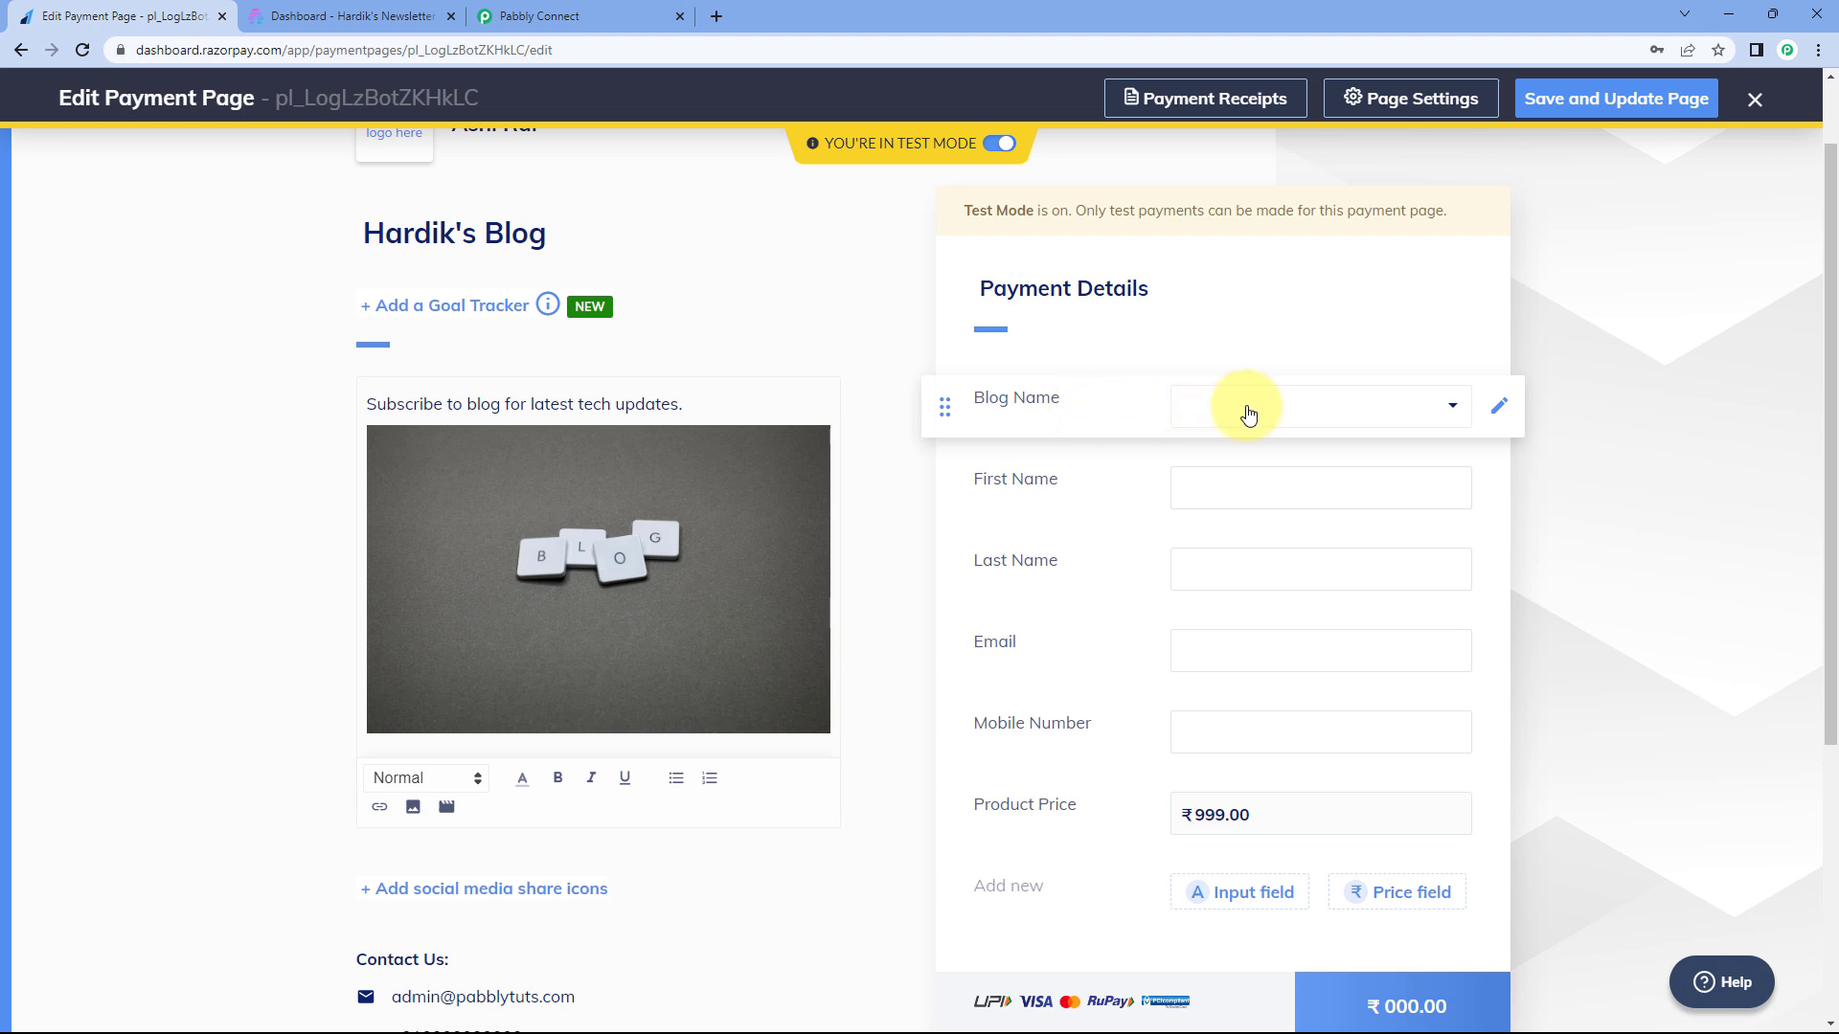
click(1603, 112)
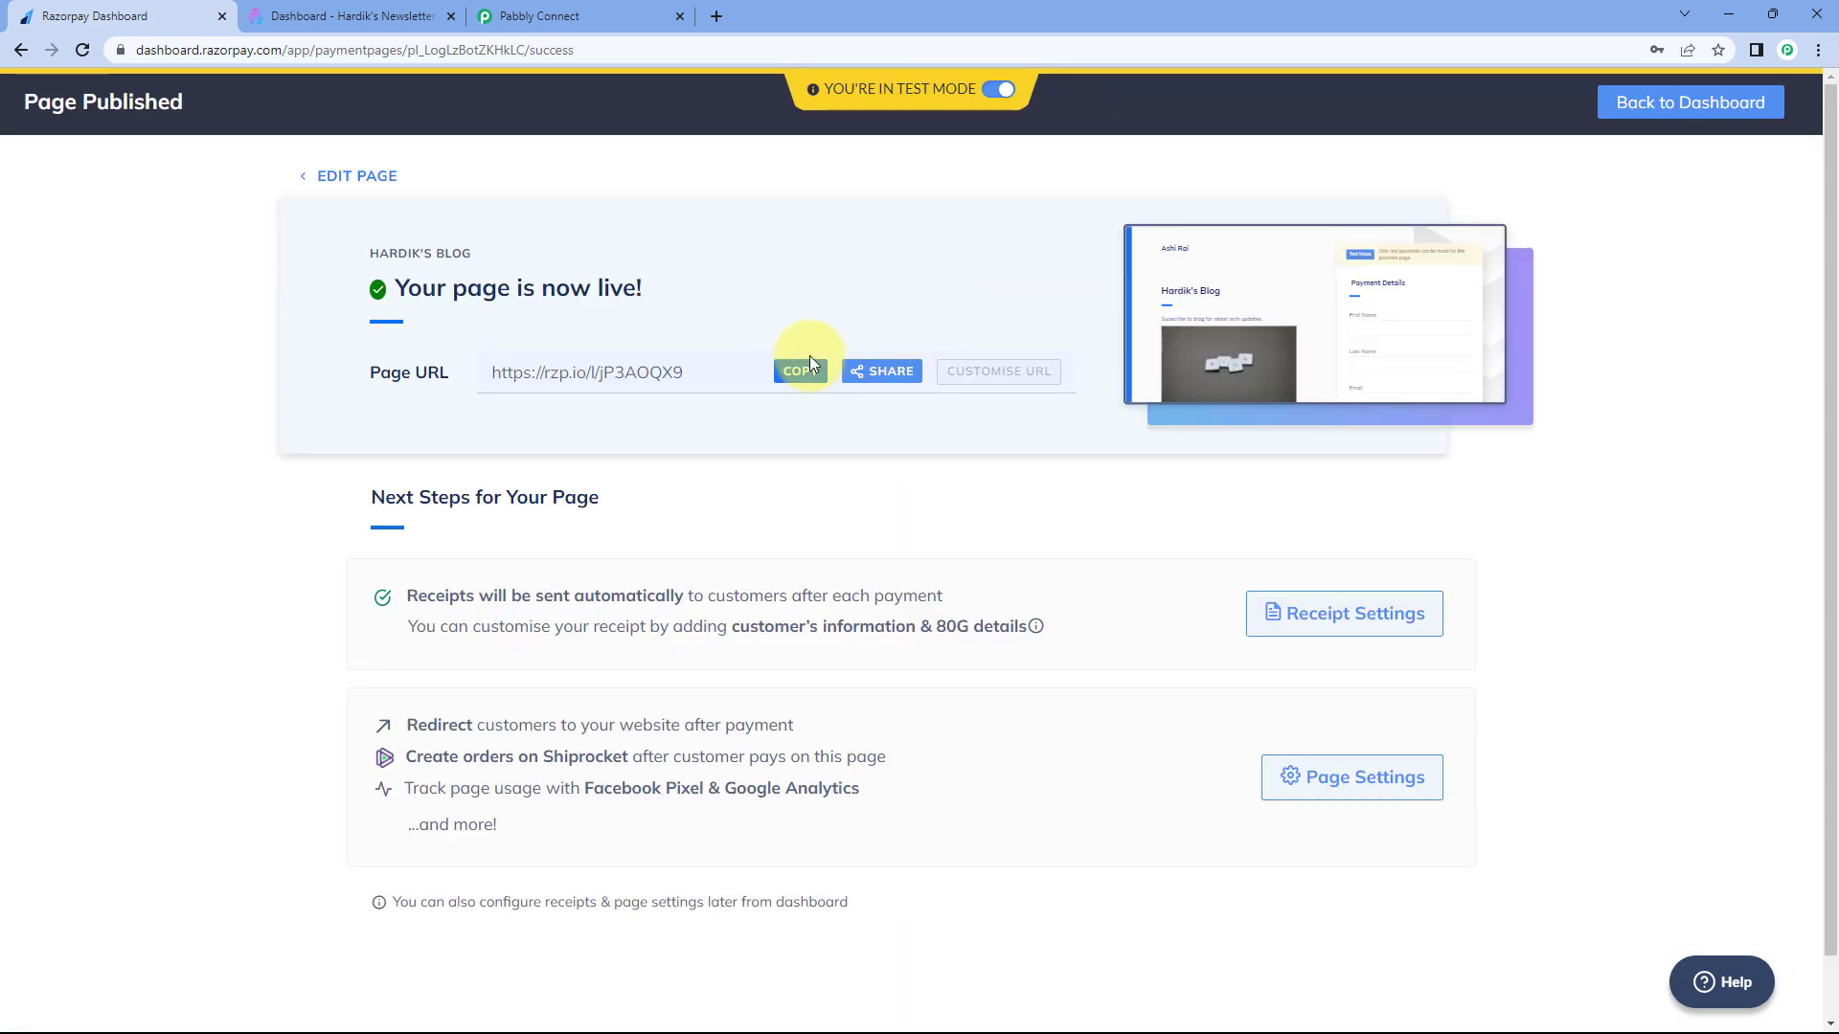
- Copy the published page URL and load it in a new browser tab
click(813, 370)
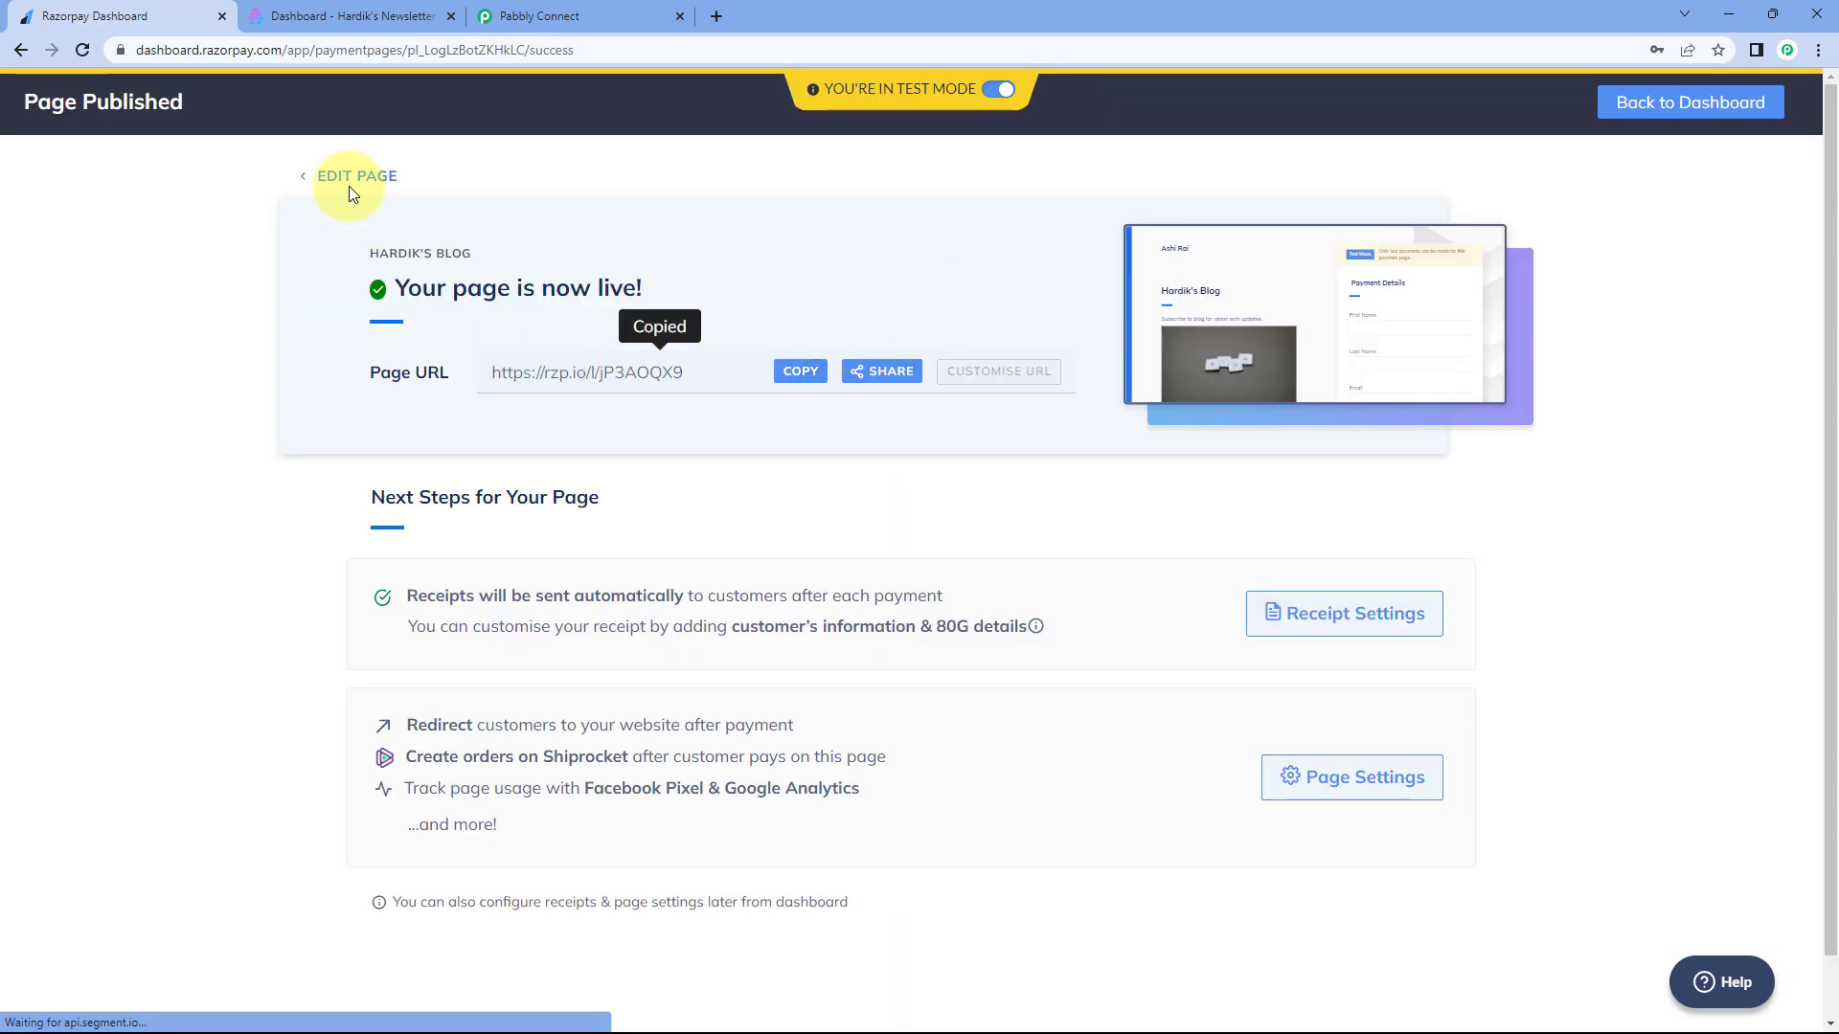
click(716, 15)
key(ctrl+v)
key(Return)
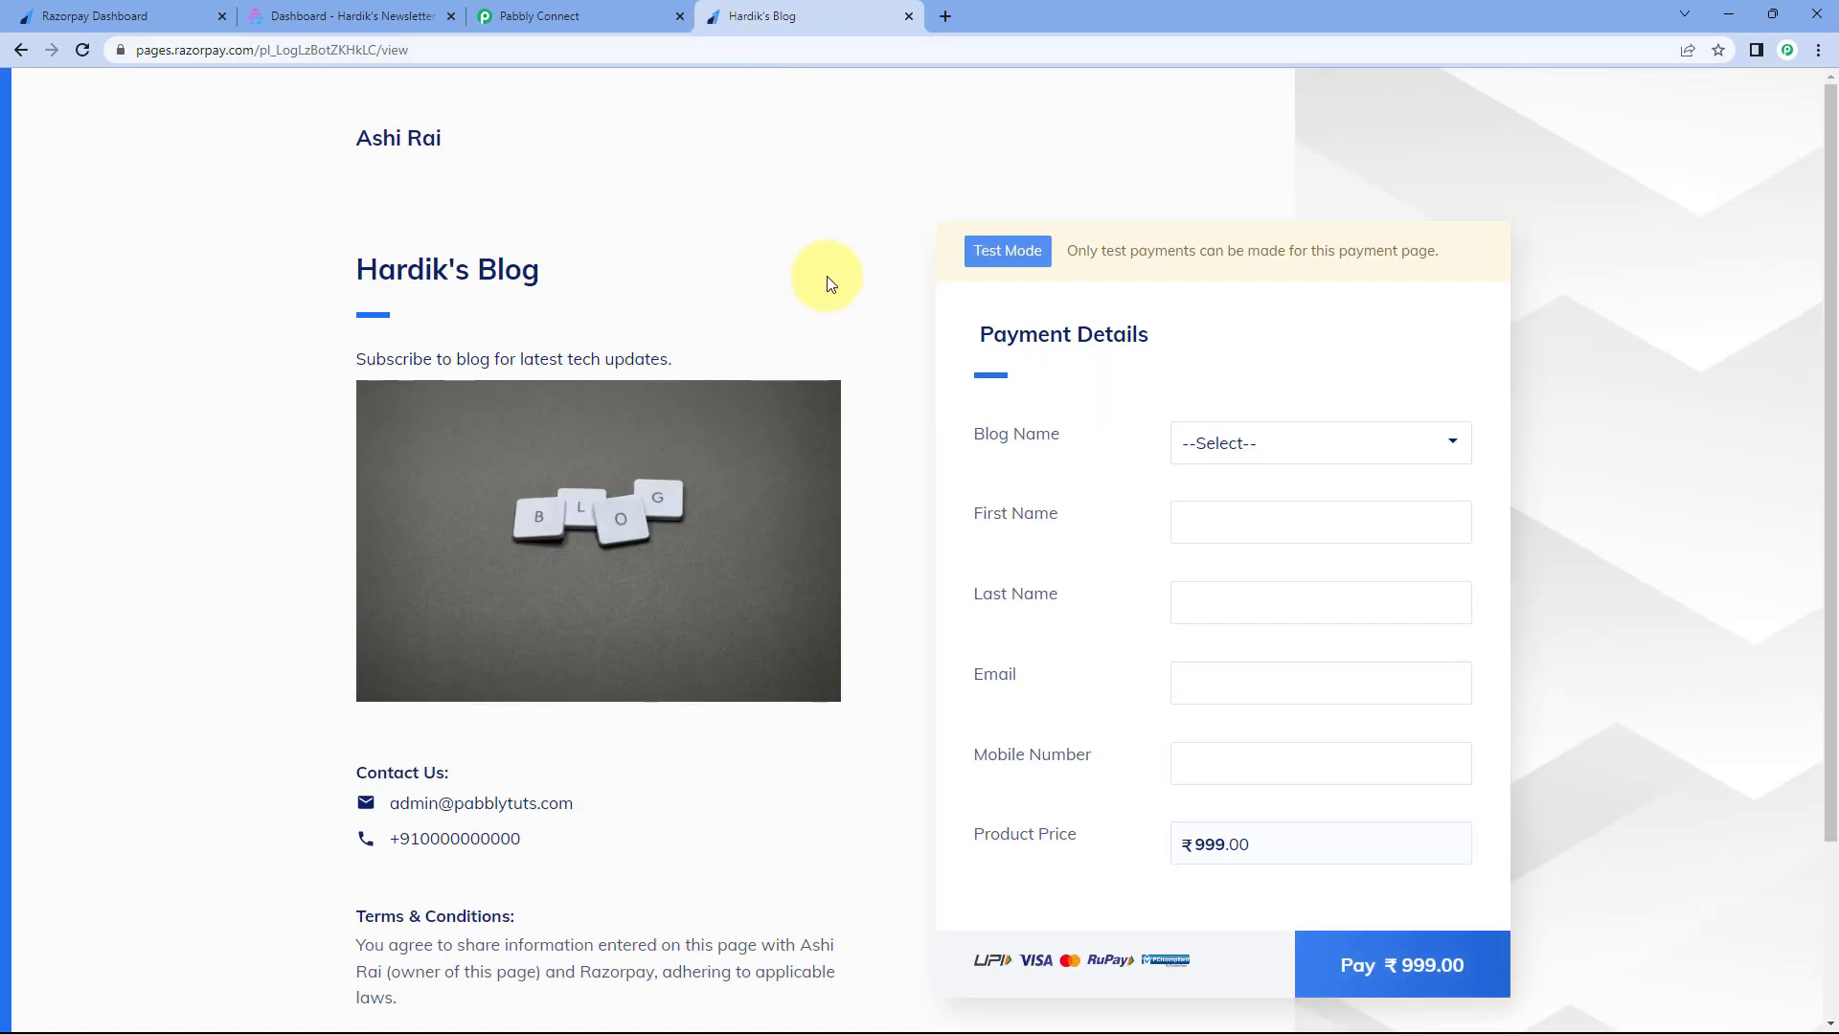
scroll(825, 251, down, 1)
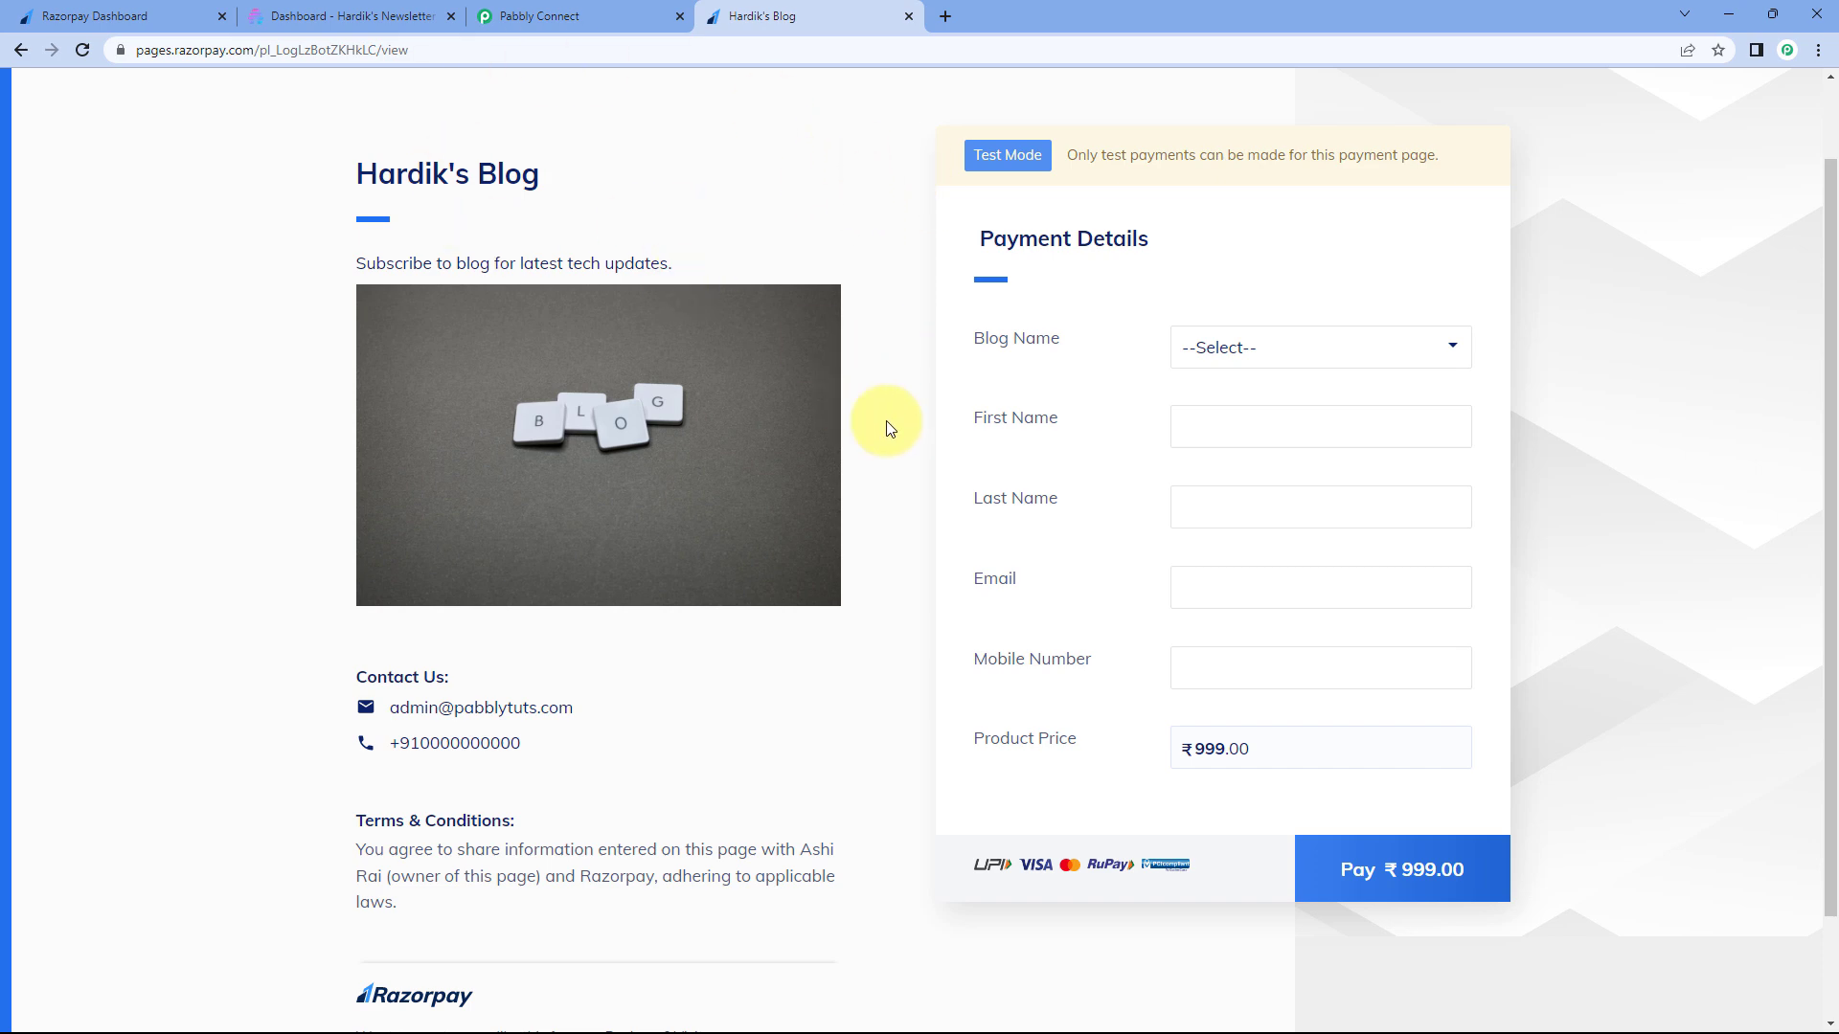
- Choose 'Hardik's Blog' in the Blog Name dropdown on the live page
click(1308, 350)
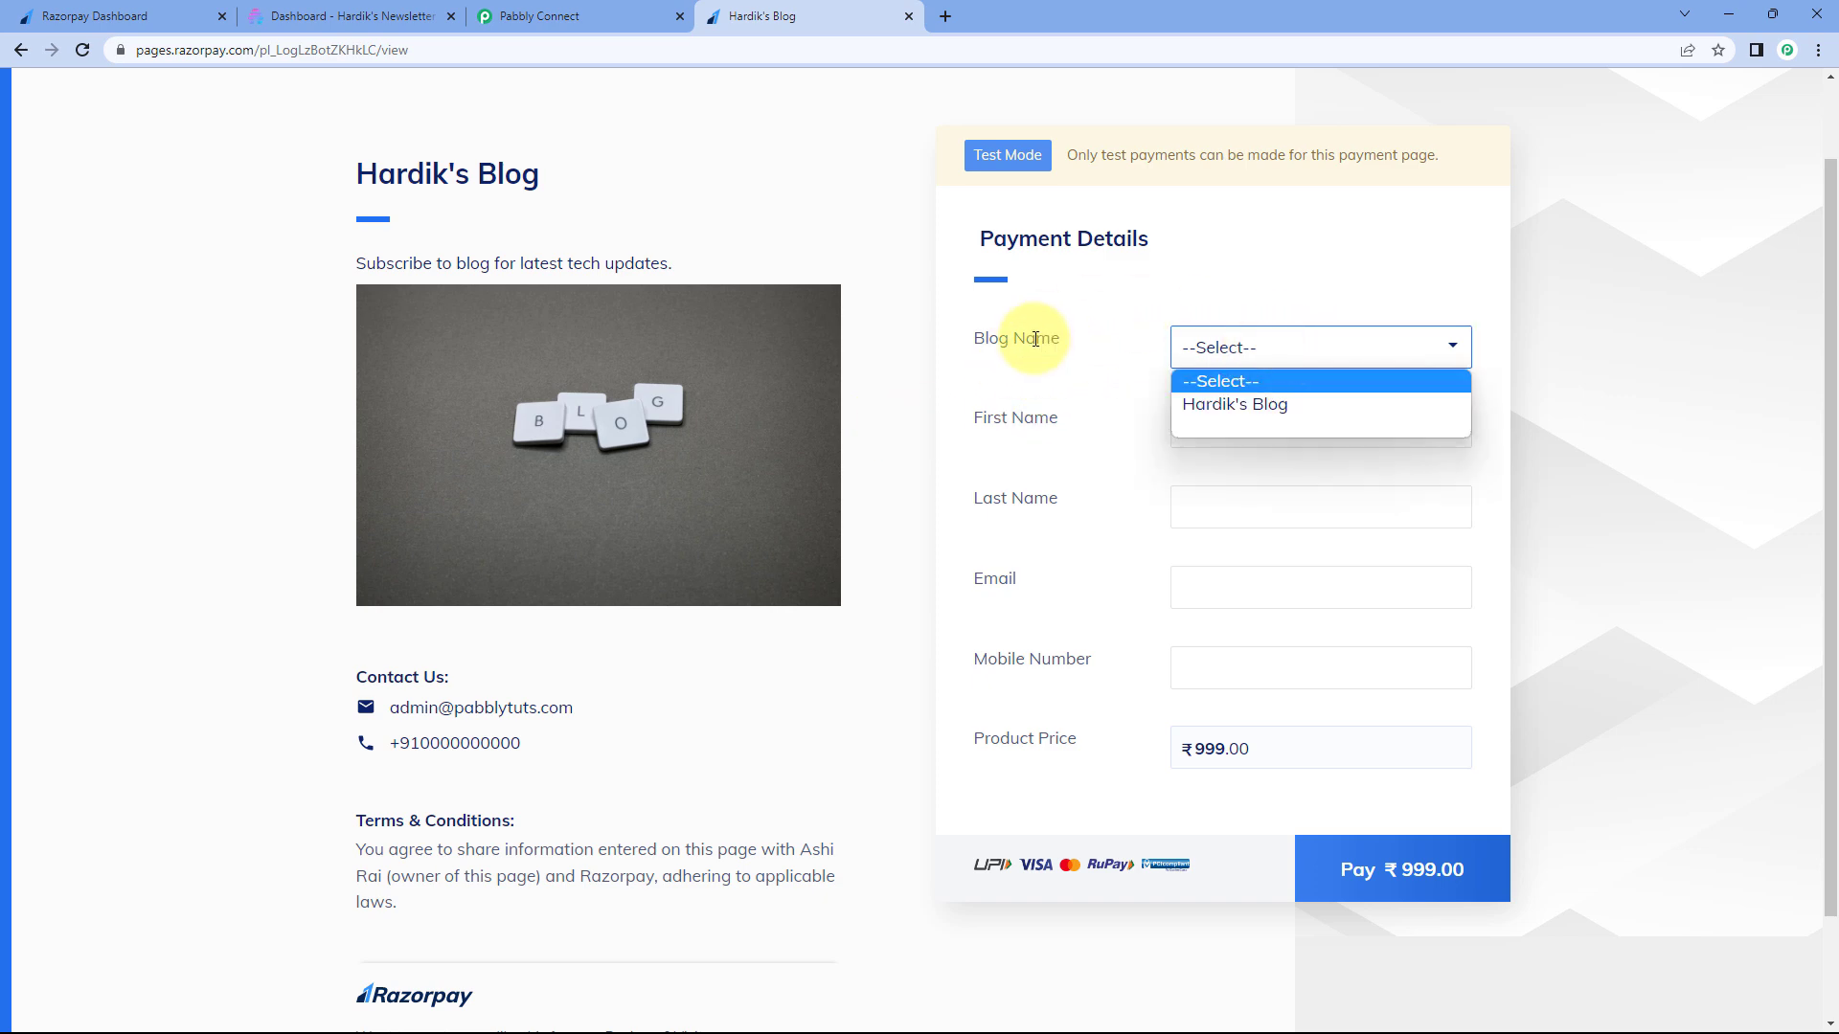
click(1218, 406)
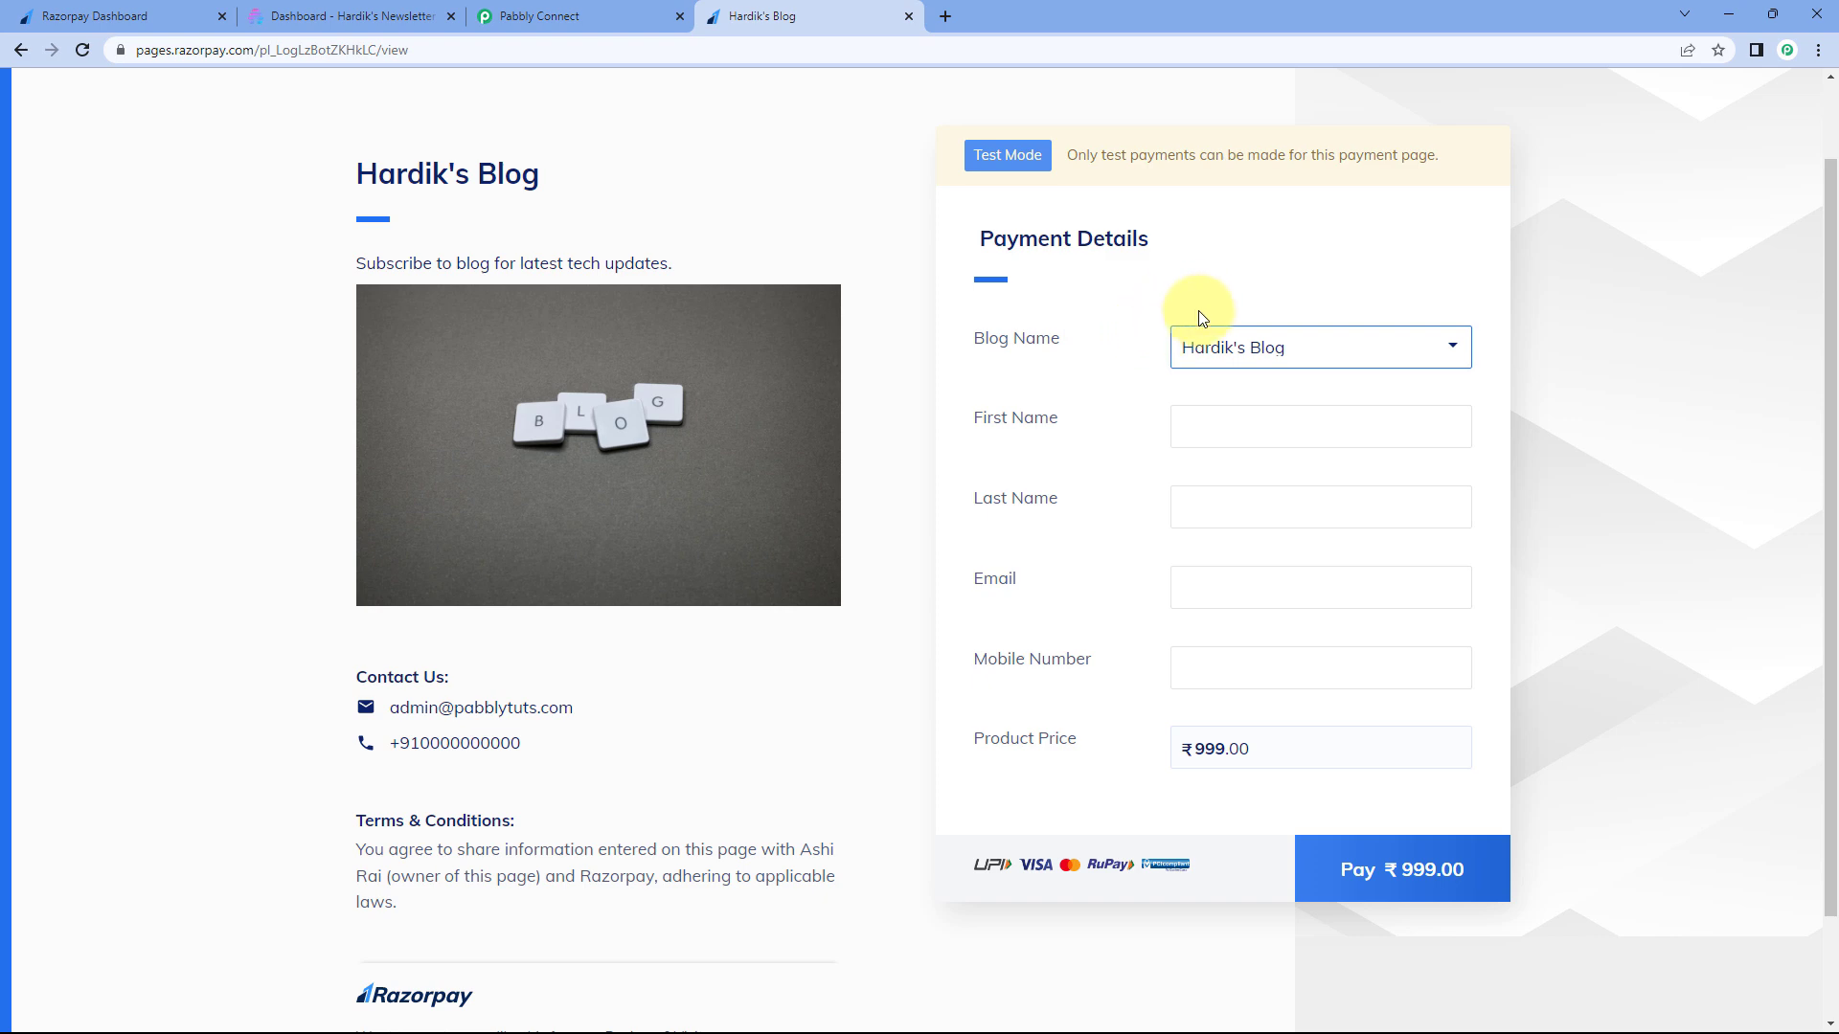
click(1229, 351)
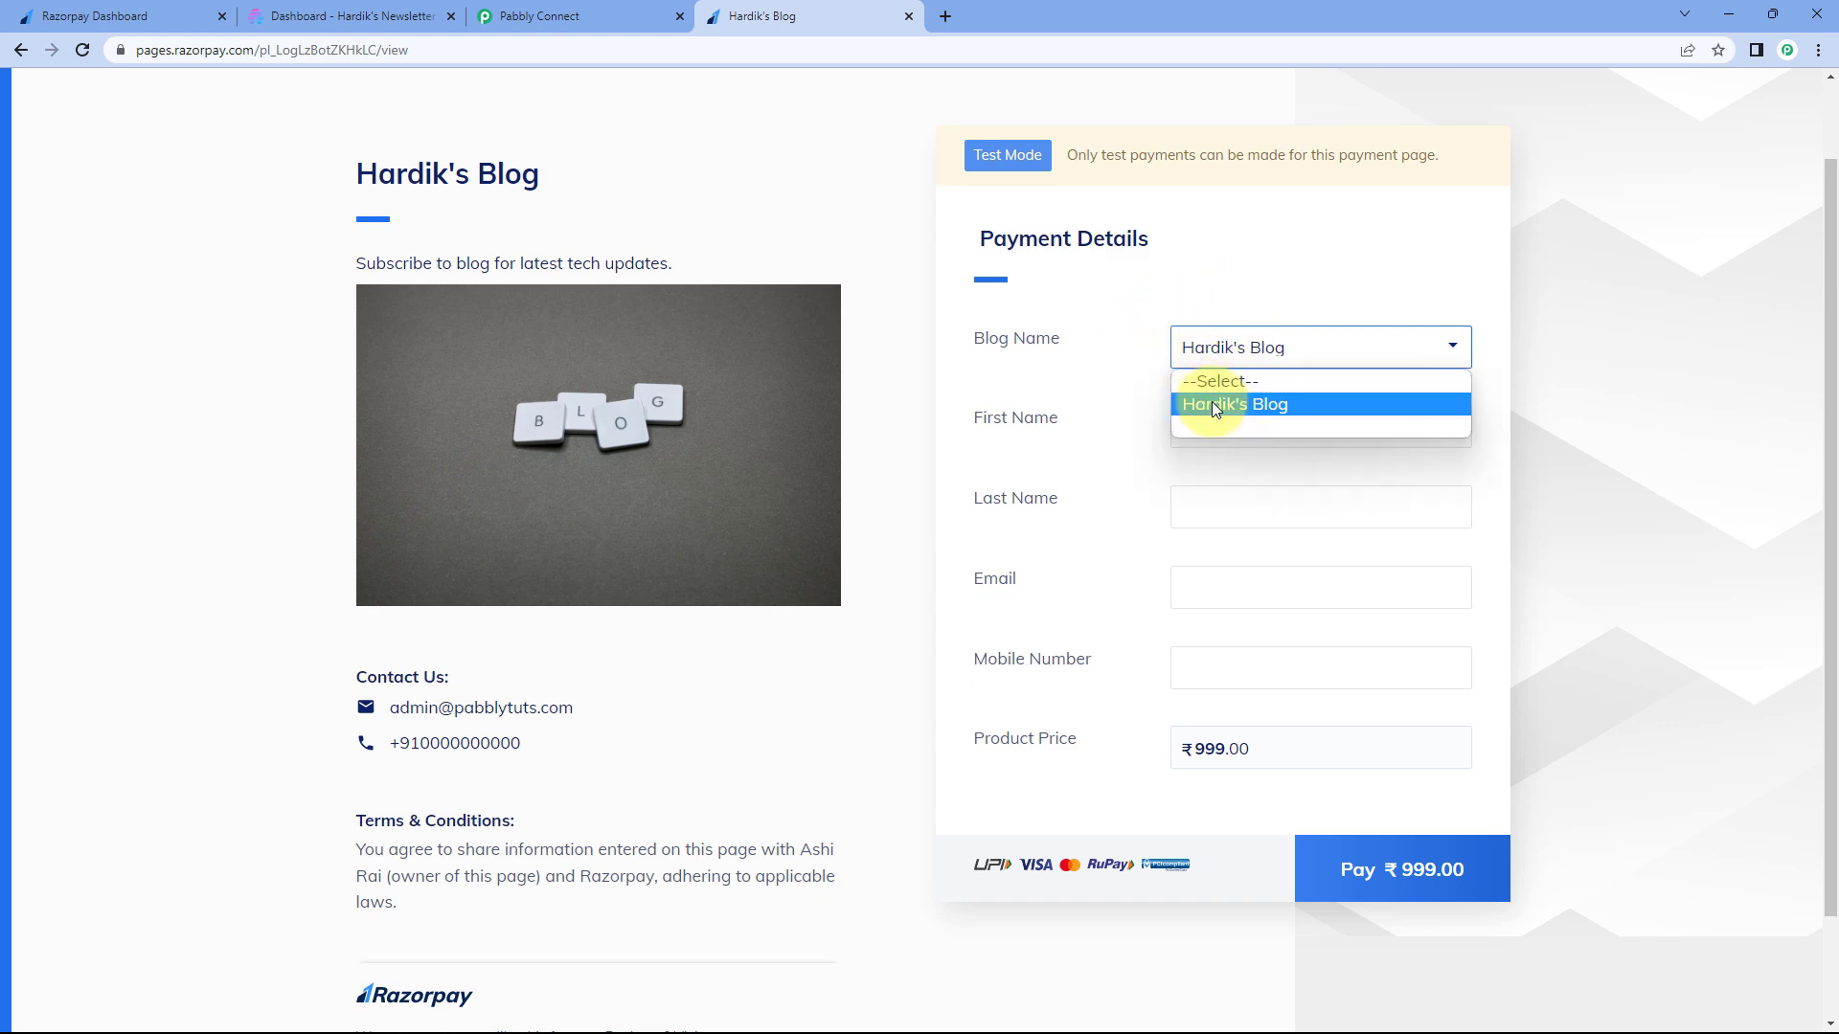
click(1212, 406)
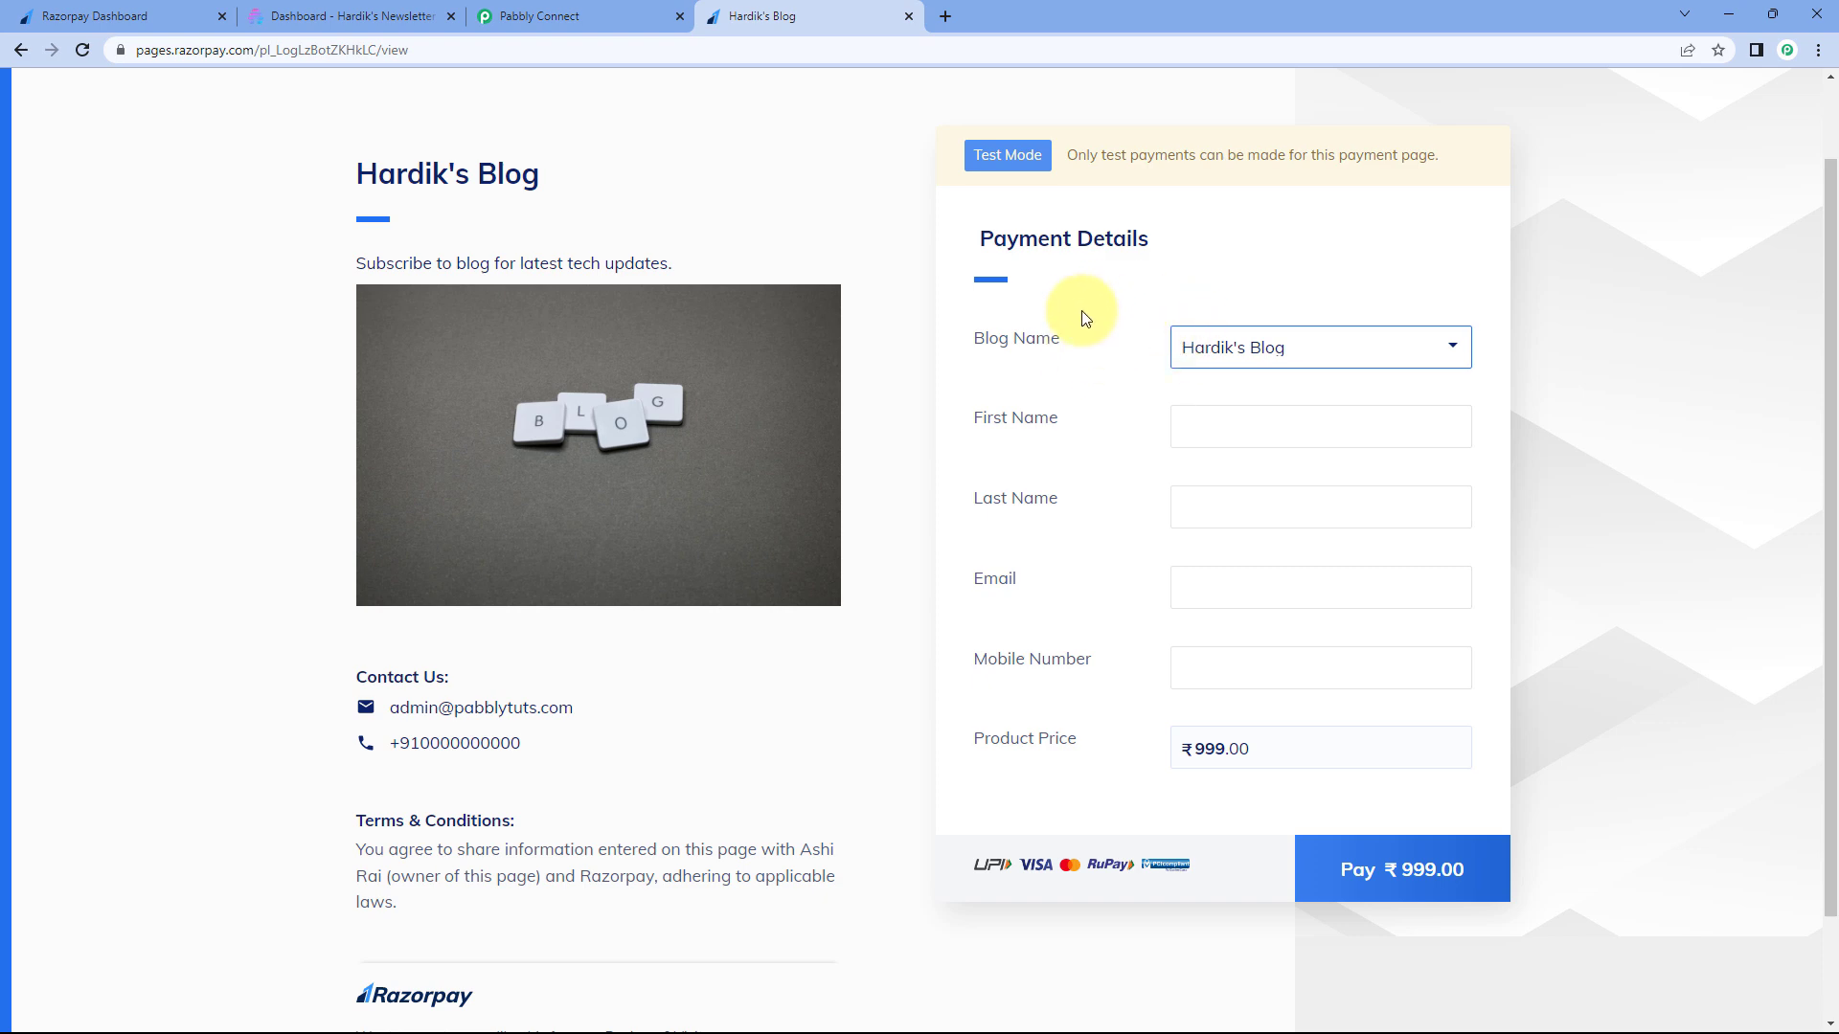
click(1240, 354)
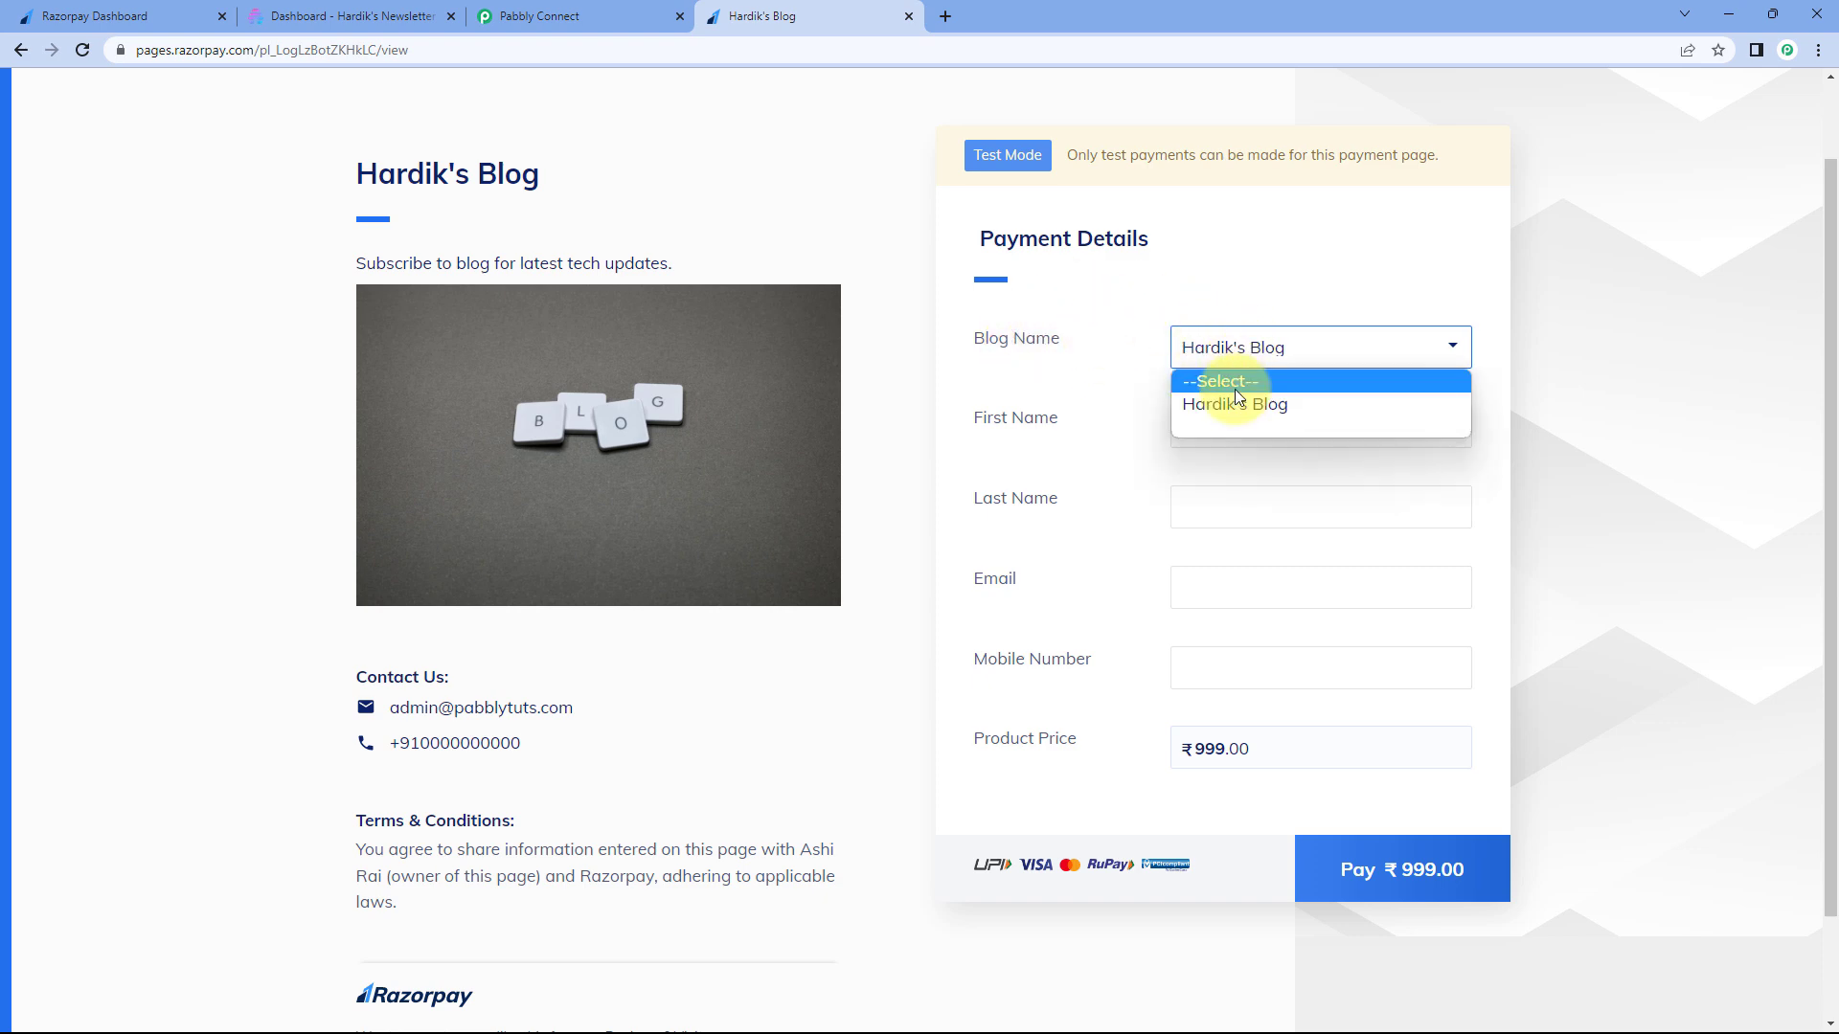
click(1240, 403)
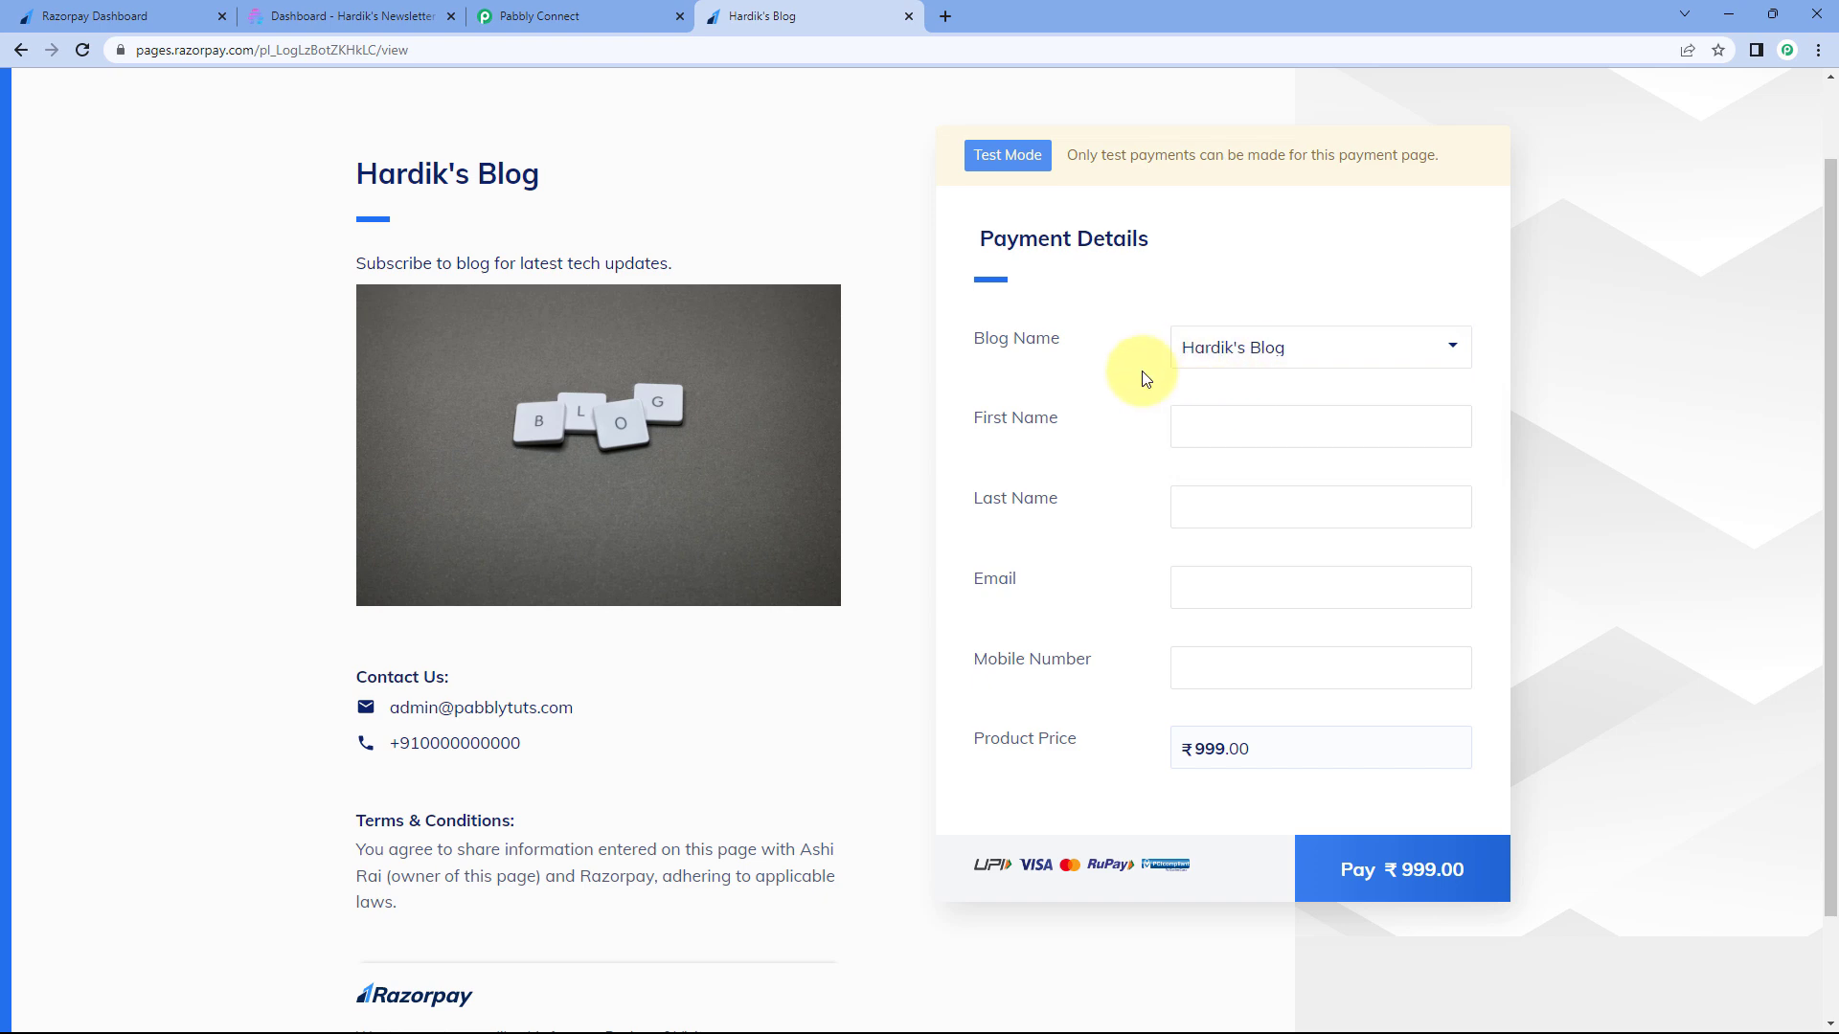
- Reload the payment page with '?blog_name=Hardik's Blog' appended to its URL
double_click(603, 49)
click(637, 55)
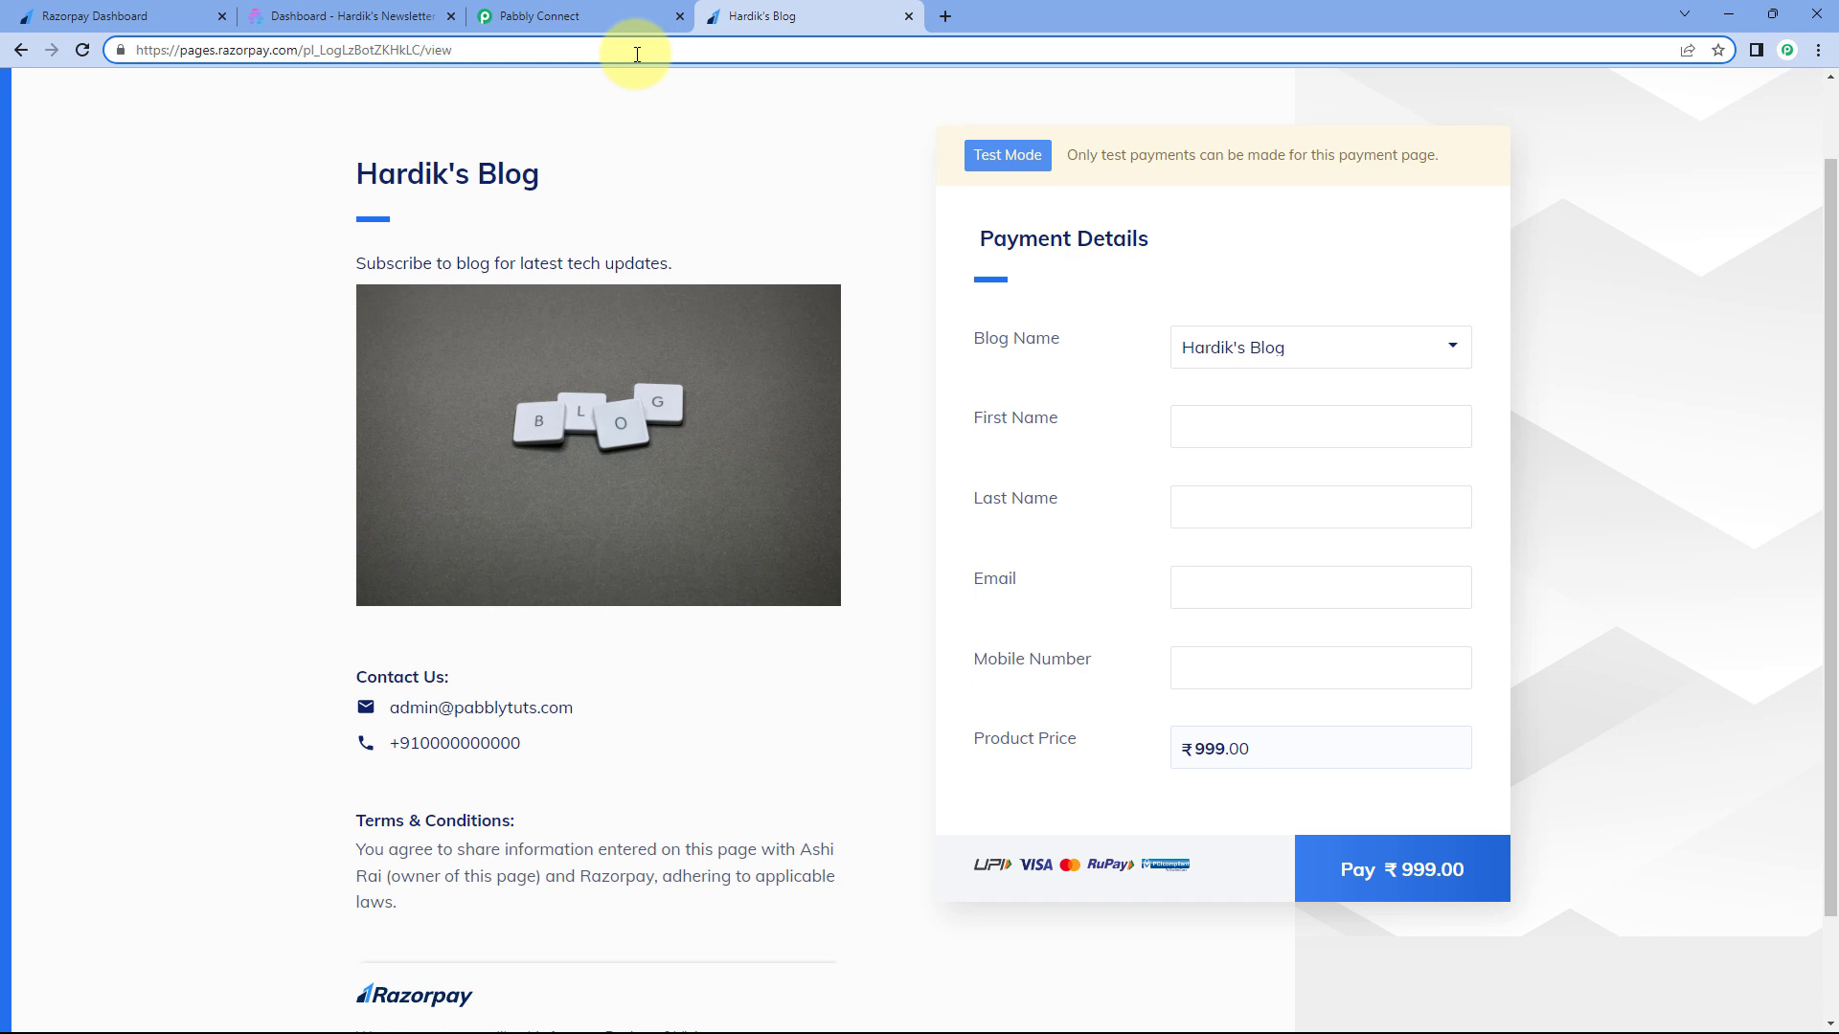
text(?)
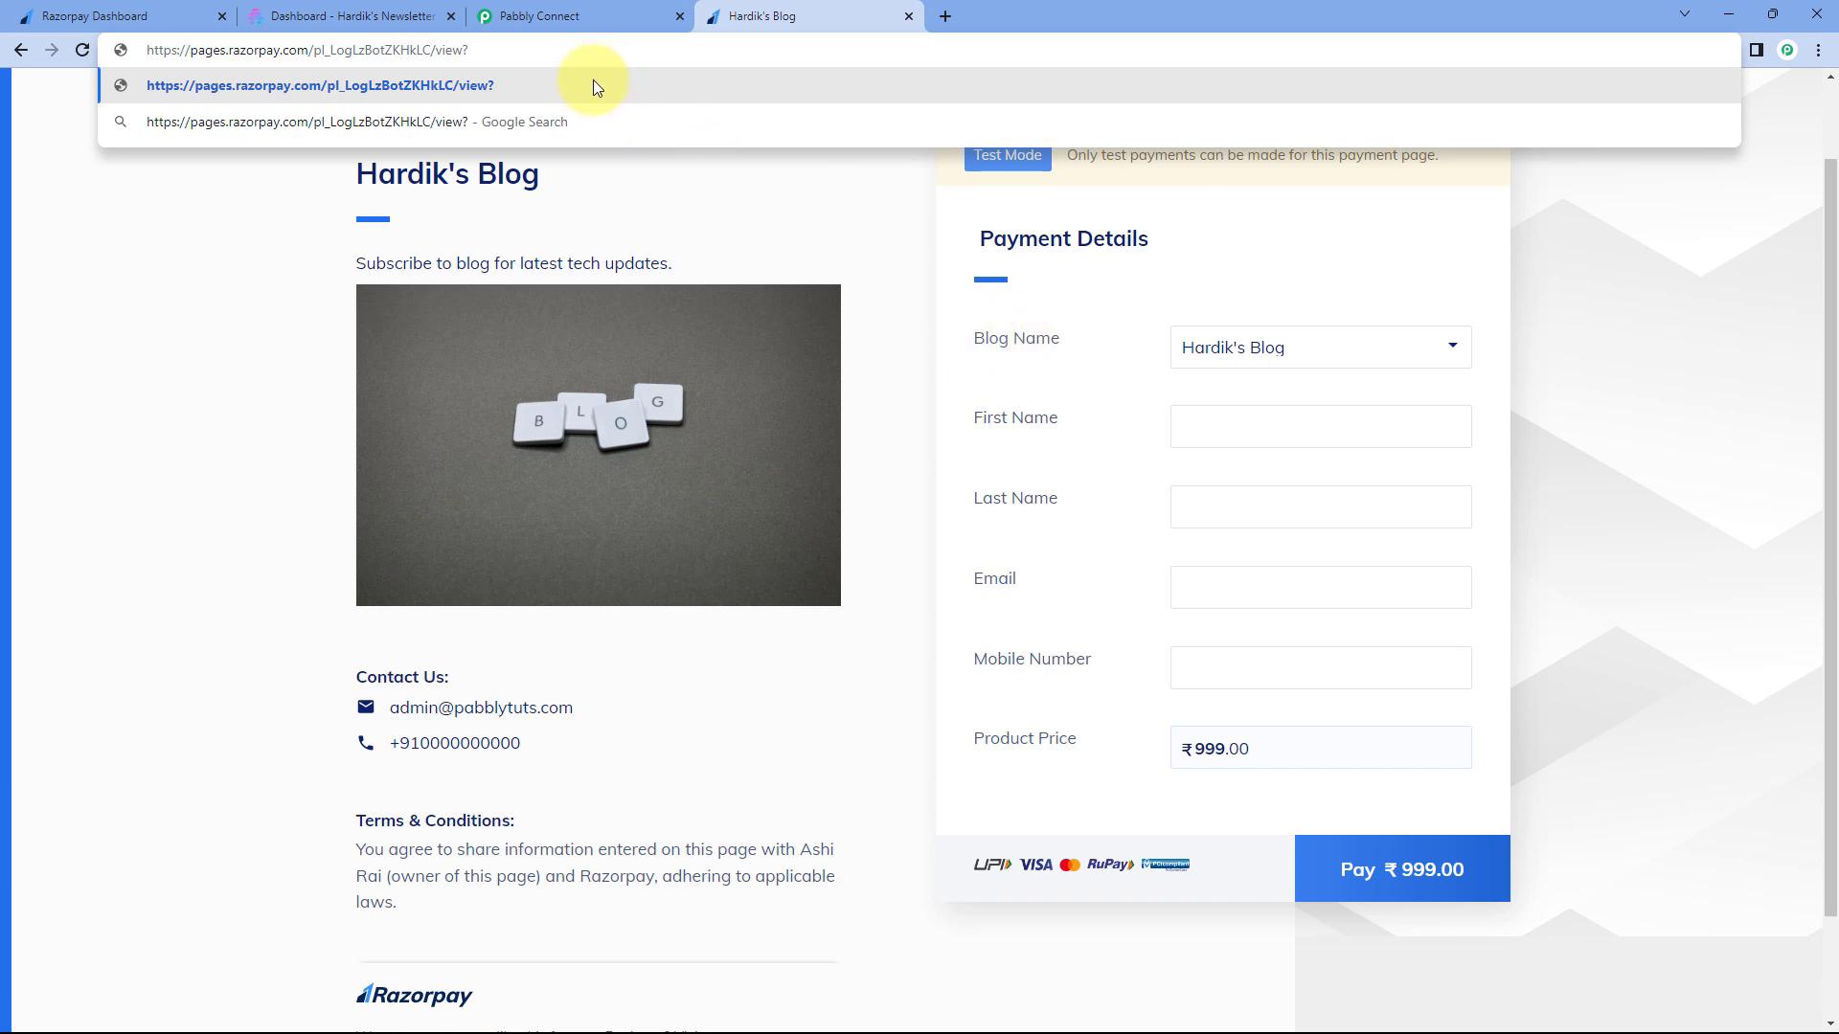
text(blog)
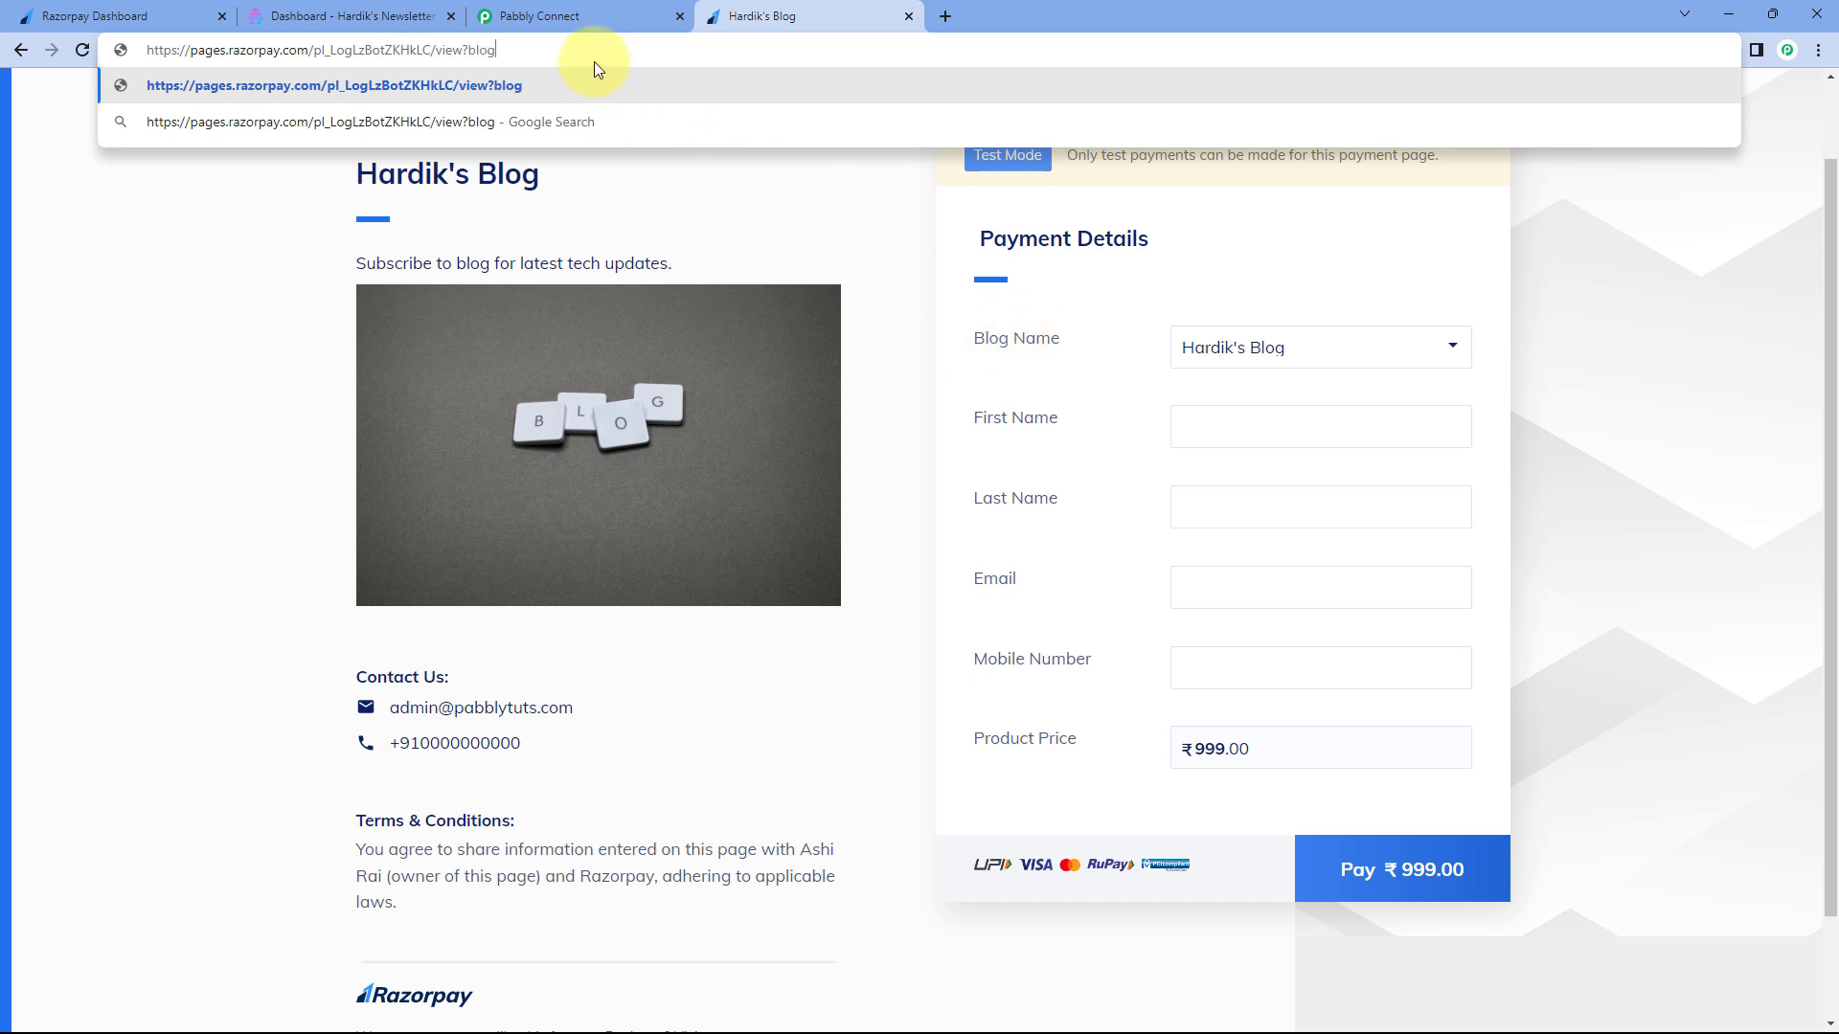
text(_name=ha)
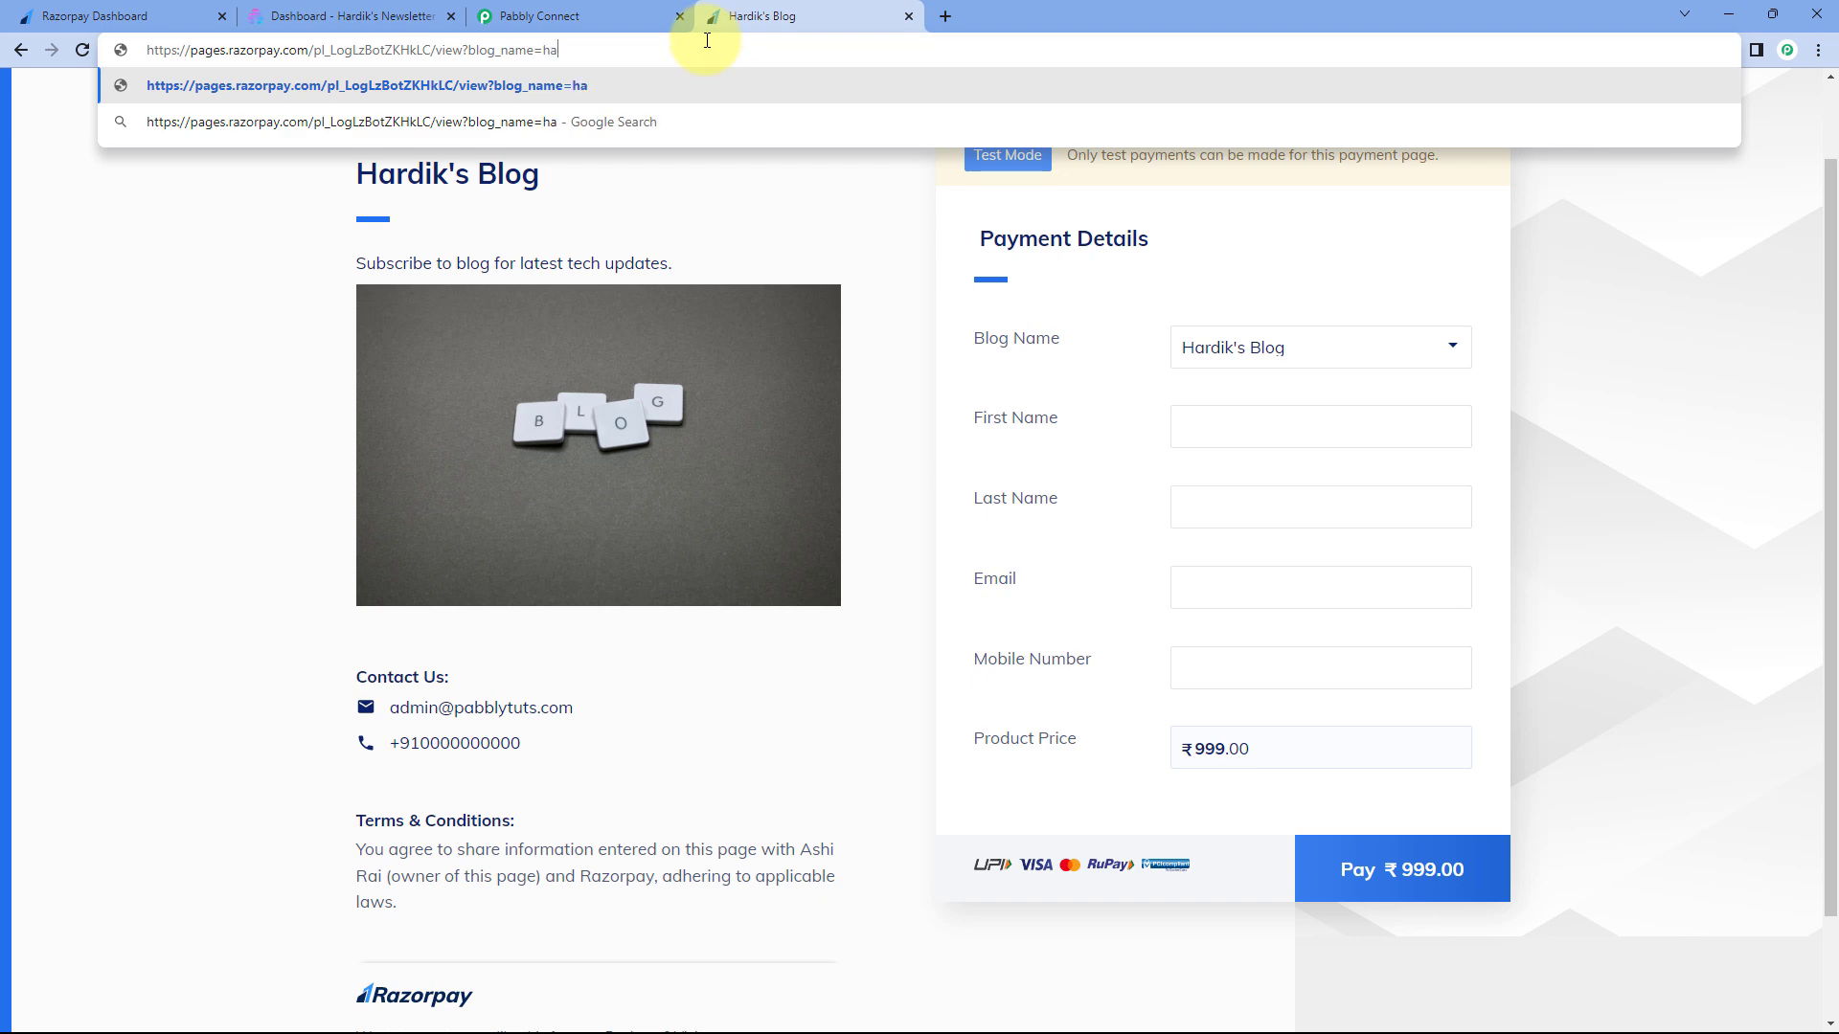
text(rdi)
text('s)
key(BackSpace)
key(BackSpace)
key(BackSpace)
key(BackSpace)
key(BackSpace)
key(BackSpace)
key(BackSpace)
text(Hardik's Blog)
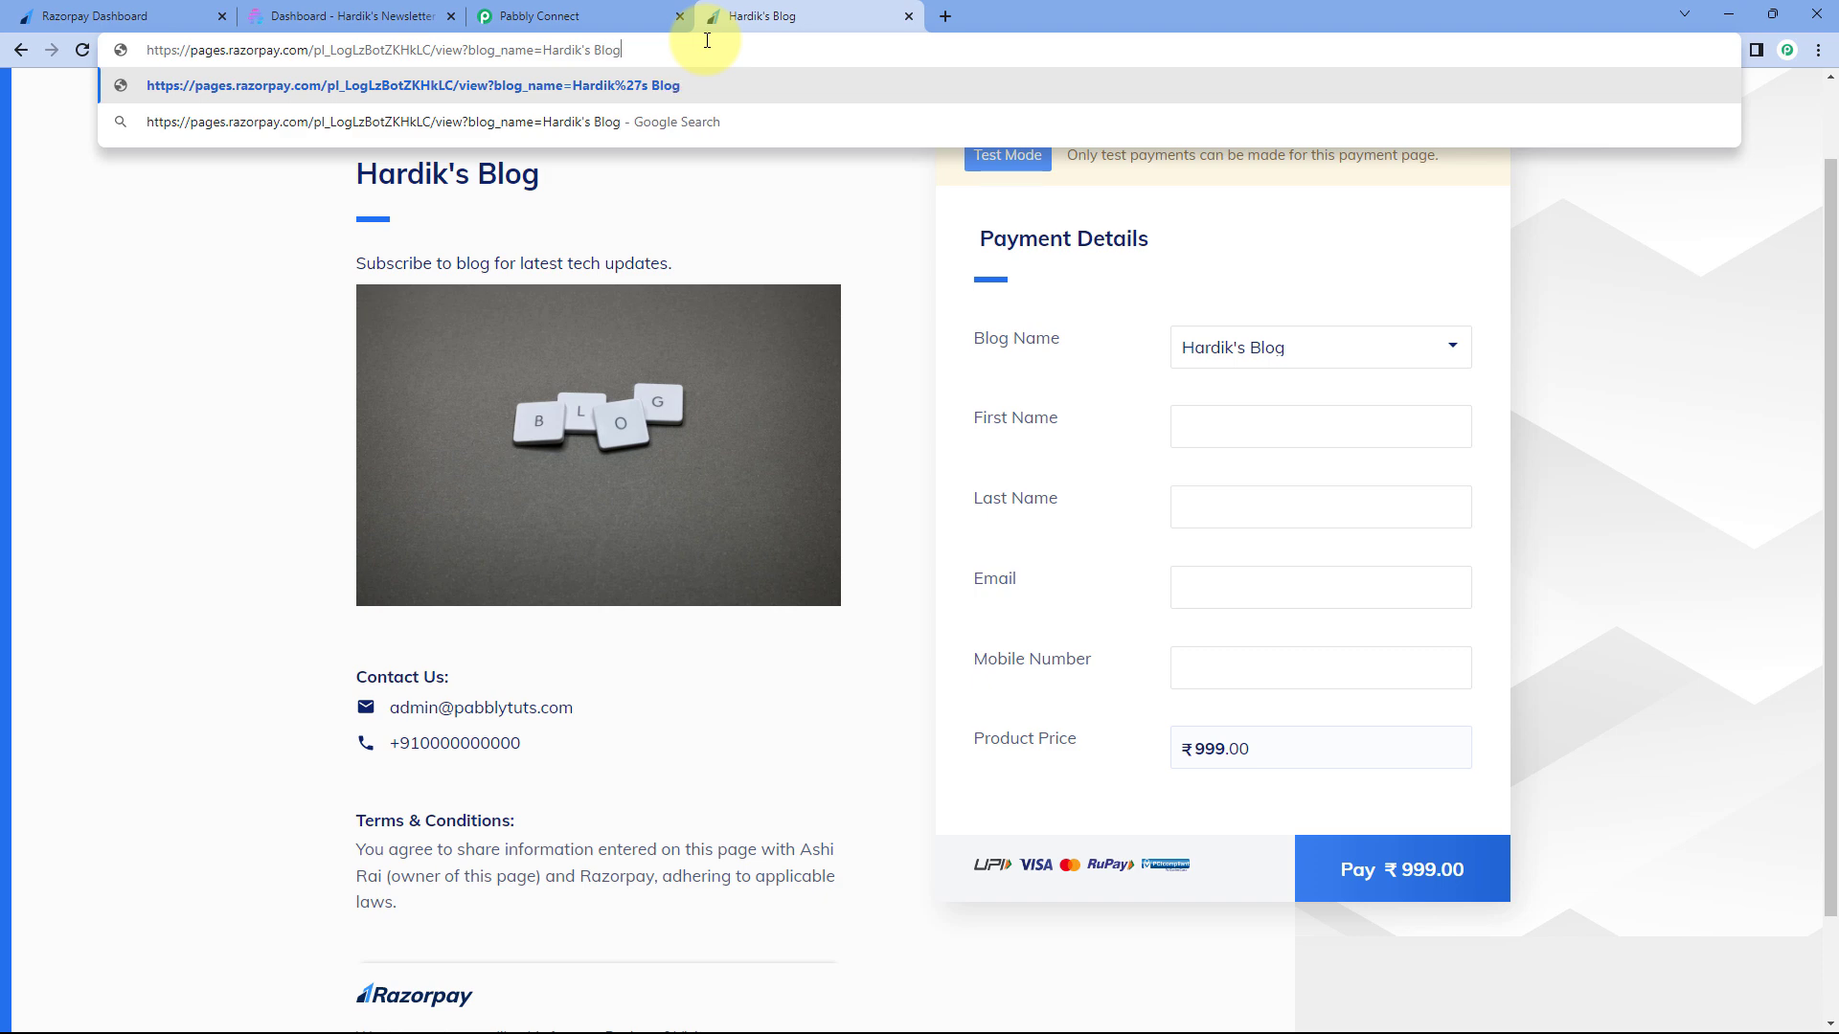
key(Return)
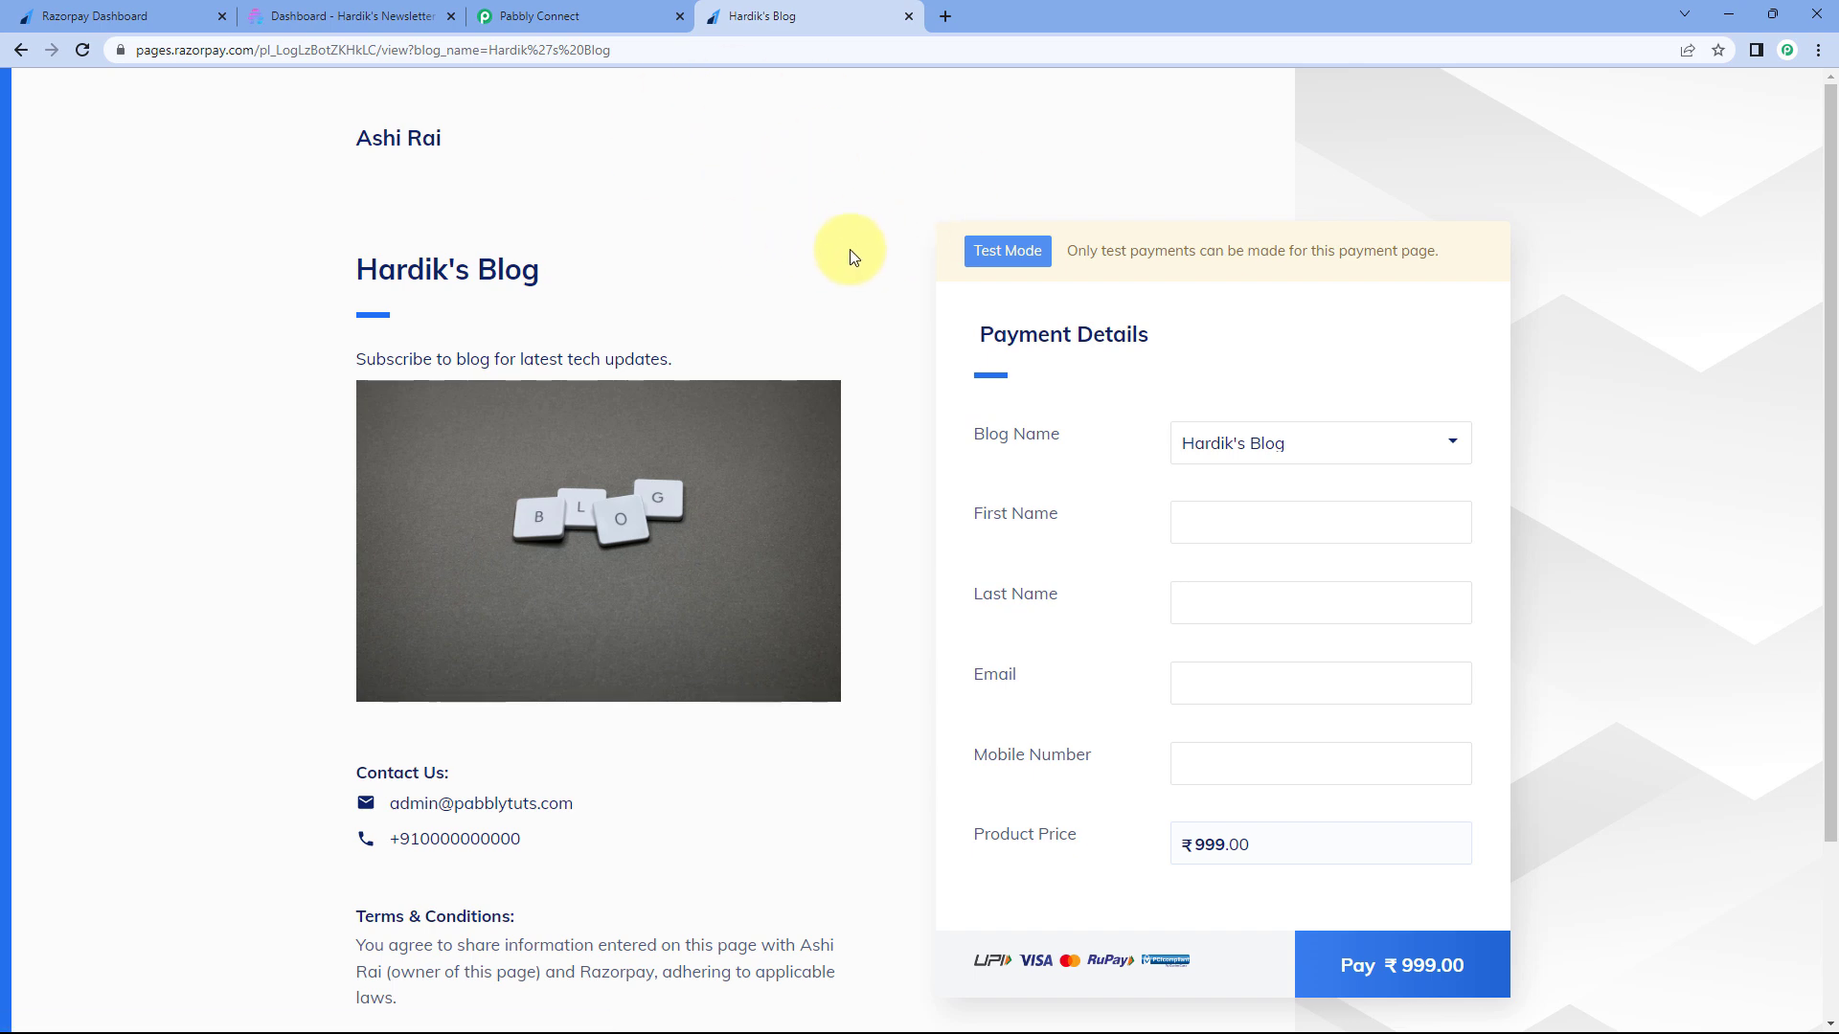
scroll(843, 238, down, 1)
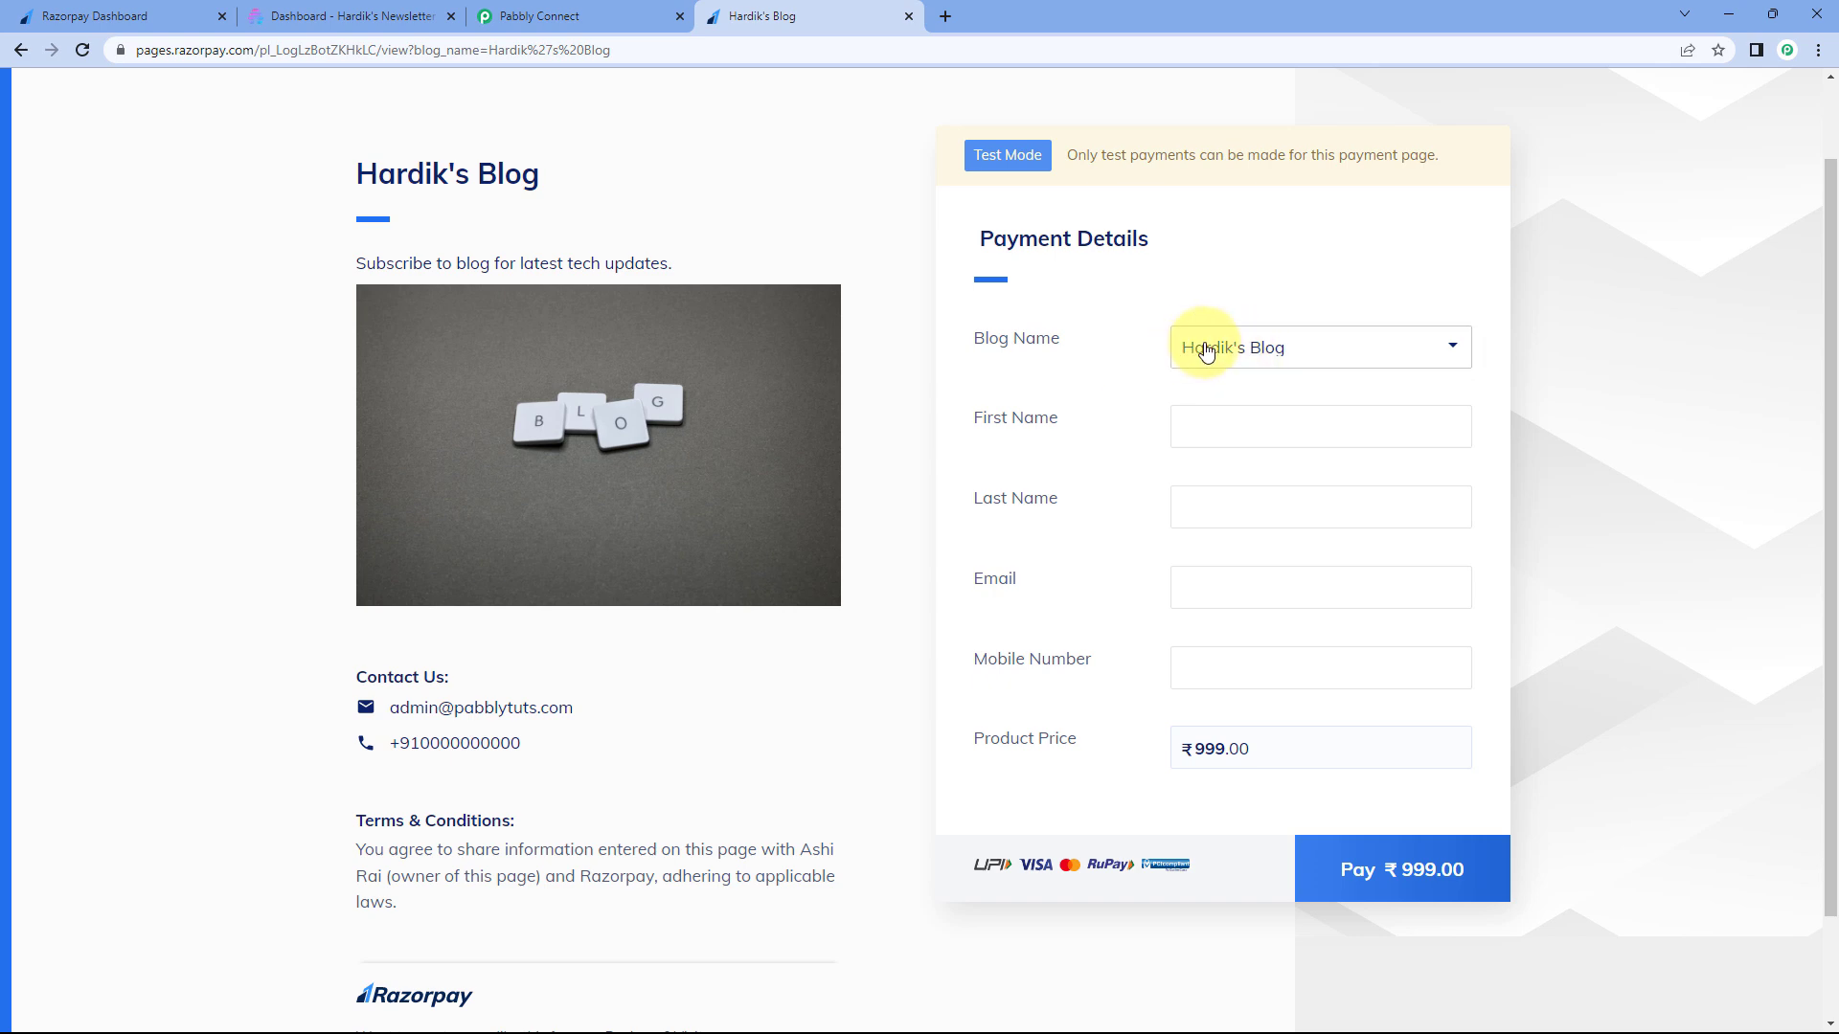
- Open the page link without parameters in another tab and compare its Blog Name choices
click(213, 8)
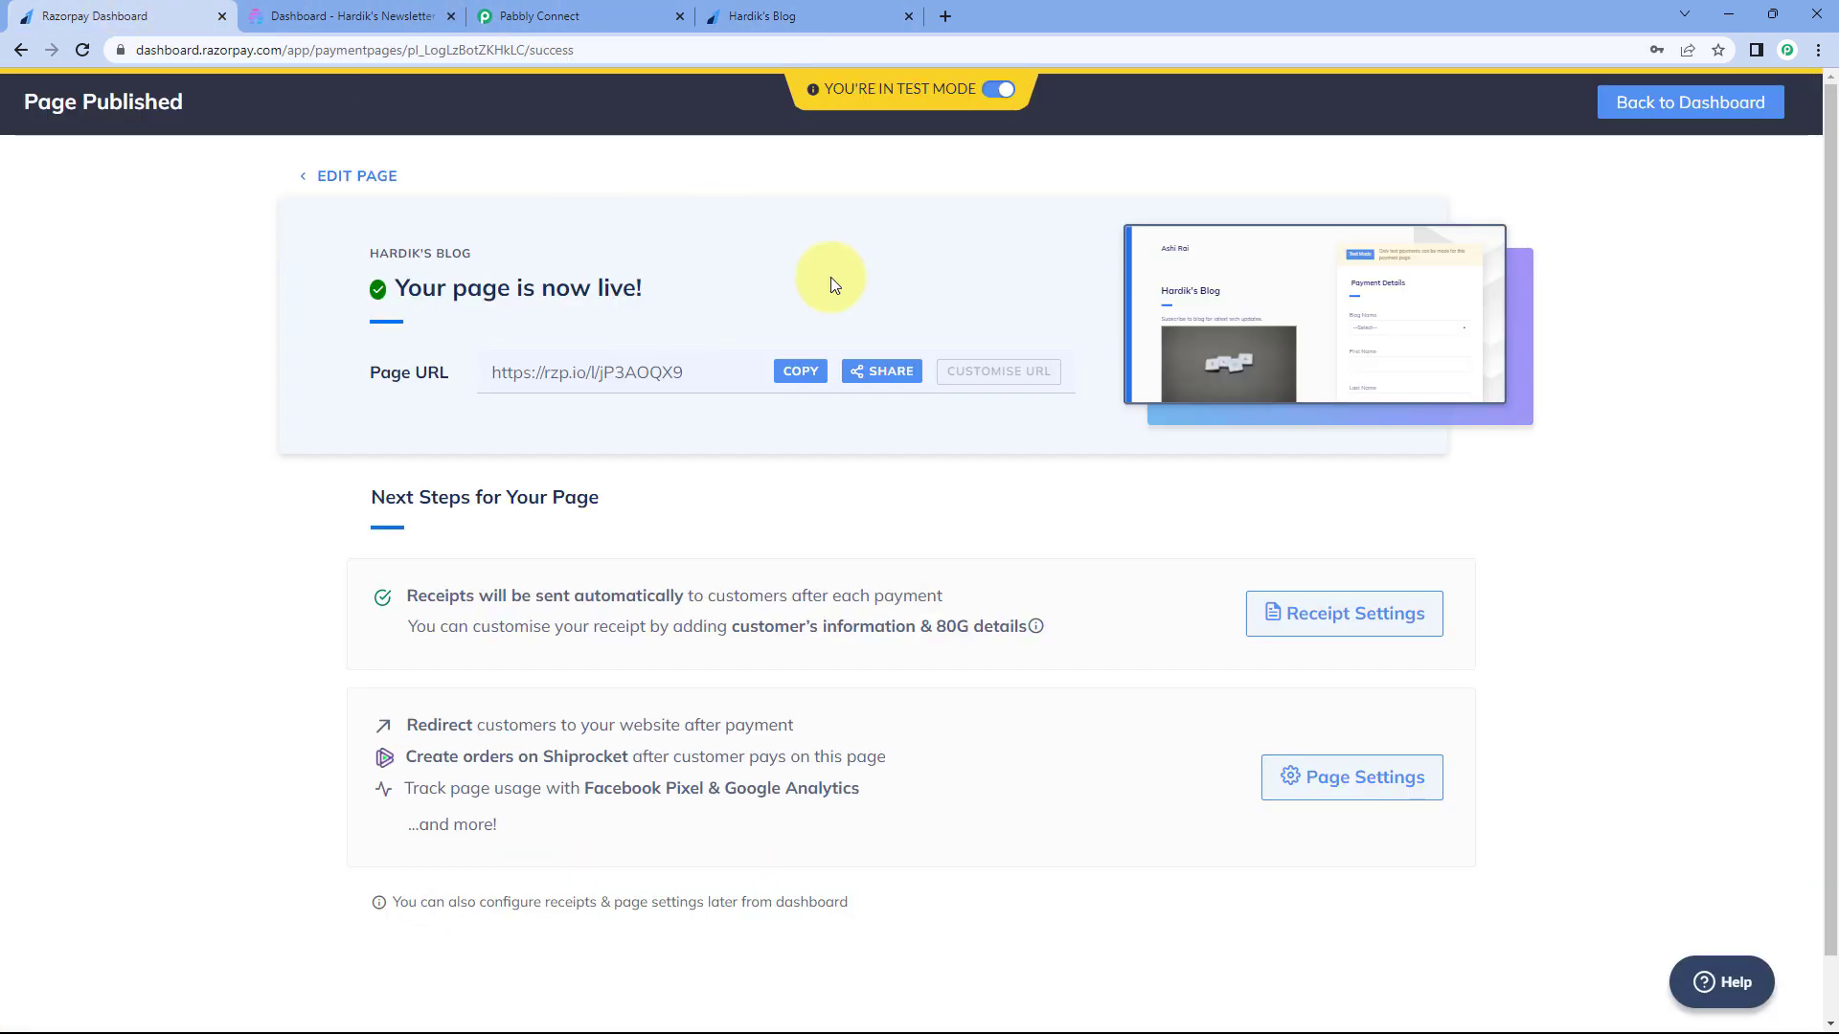
click(820, 384)
click(946, 10)
key(ctrl+v)
key(Return)
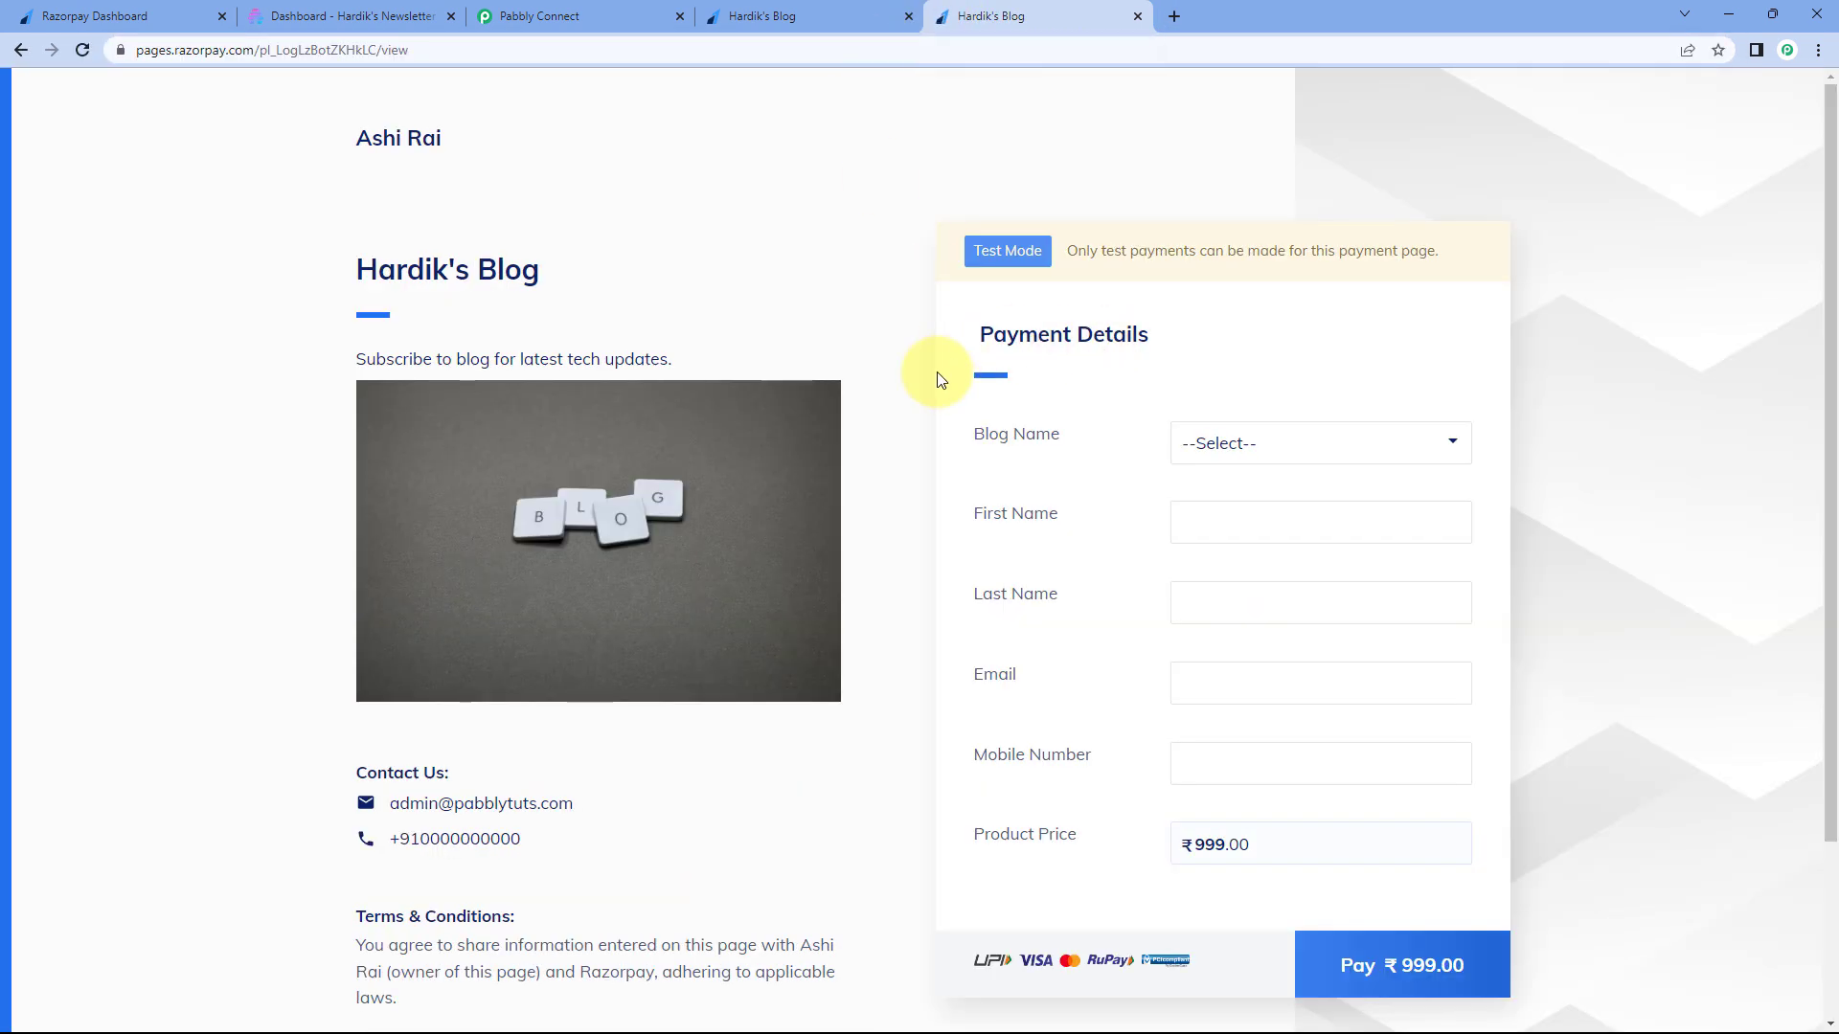
click(1228, 444)
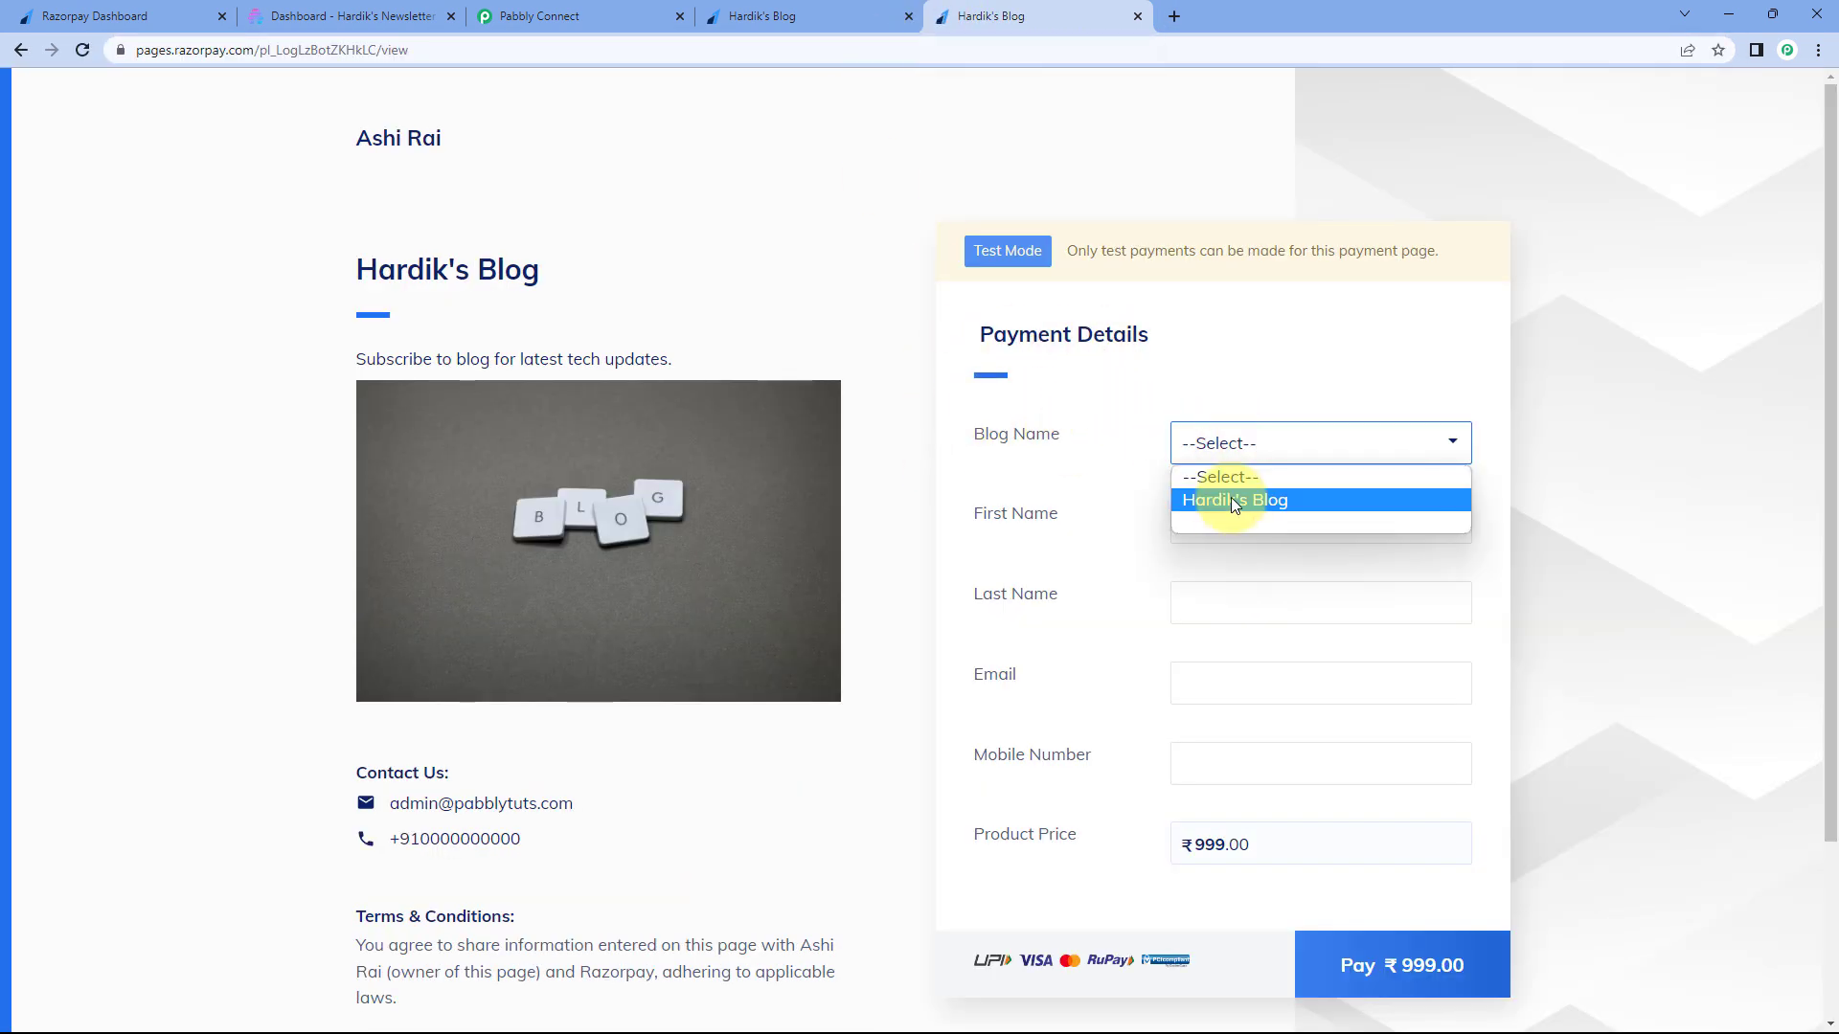
click(771, 9)
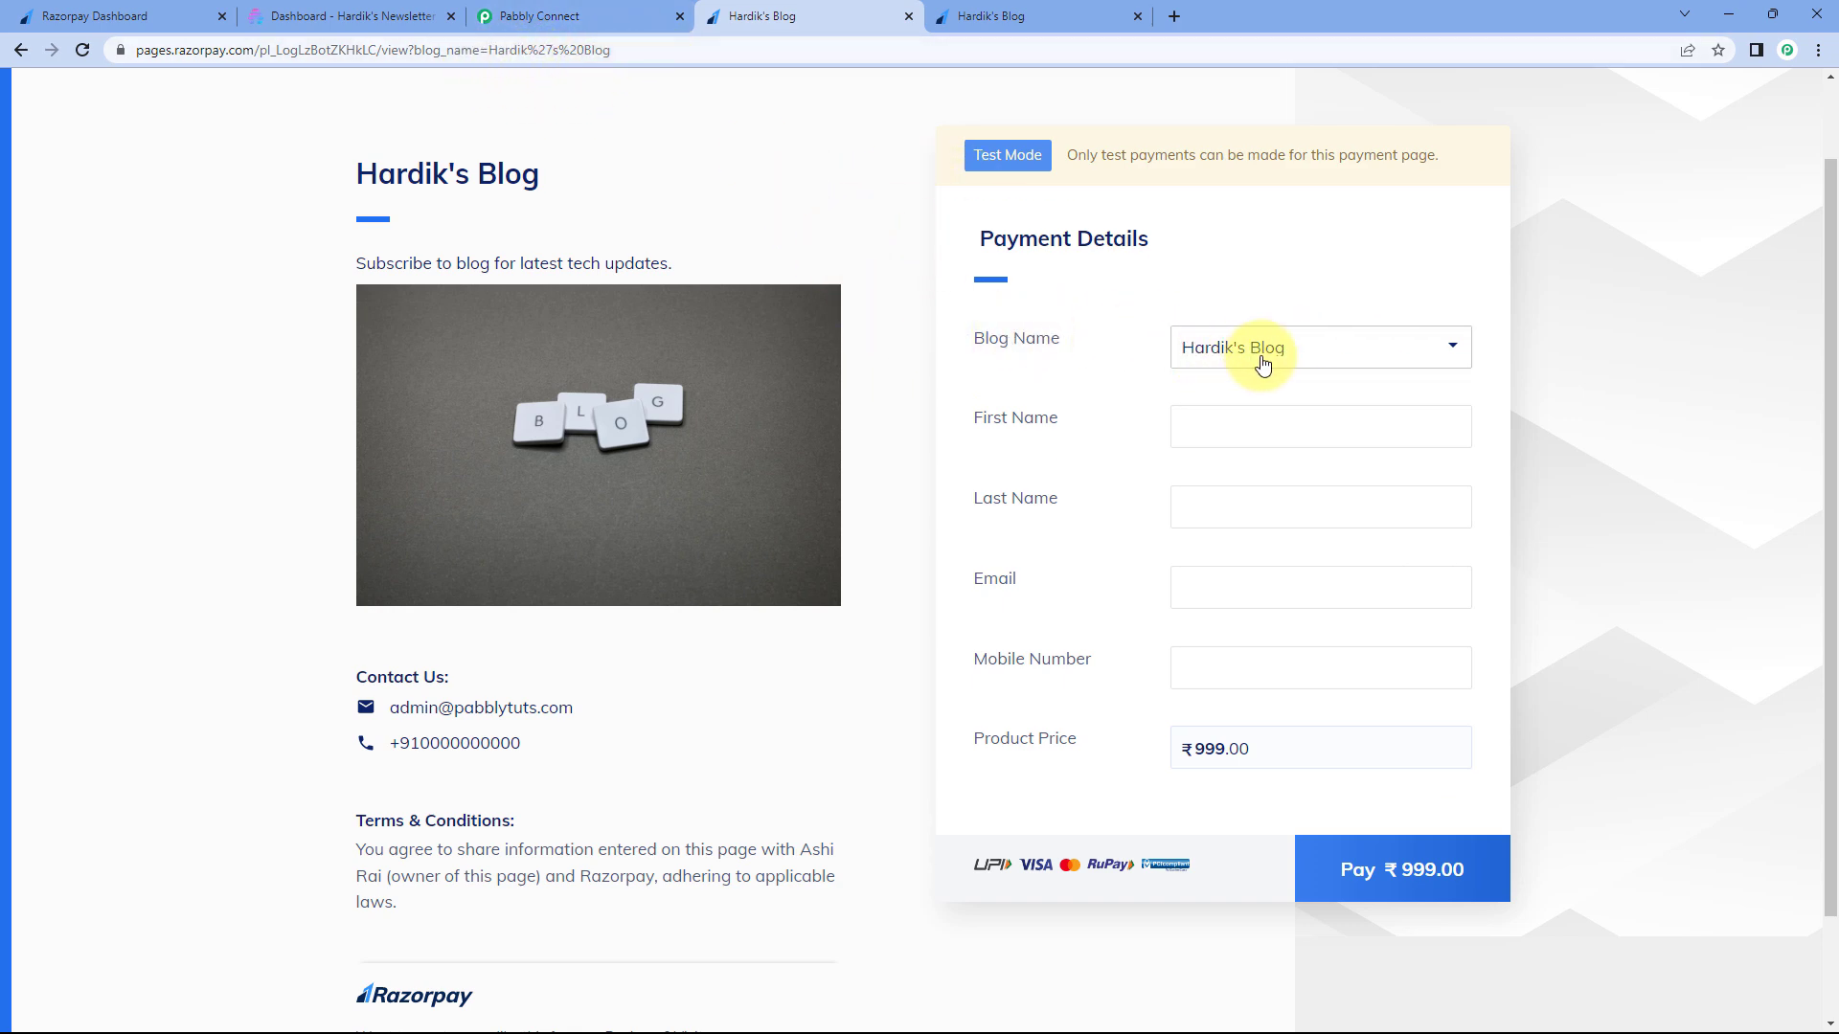
- Select the page address, close the duplicate payment page tab, and switch to beehiiv
click(663, 50)
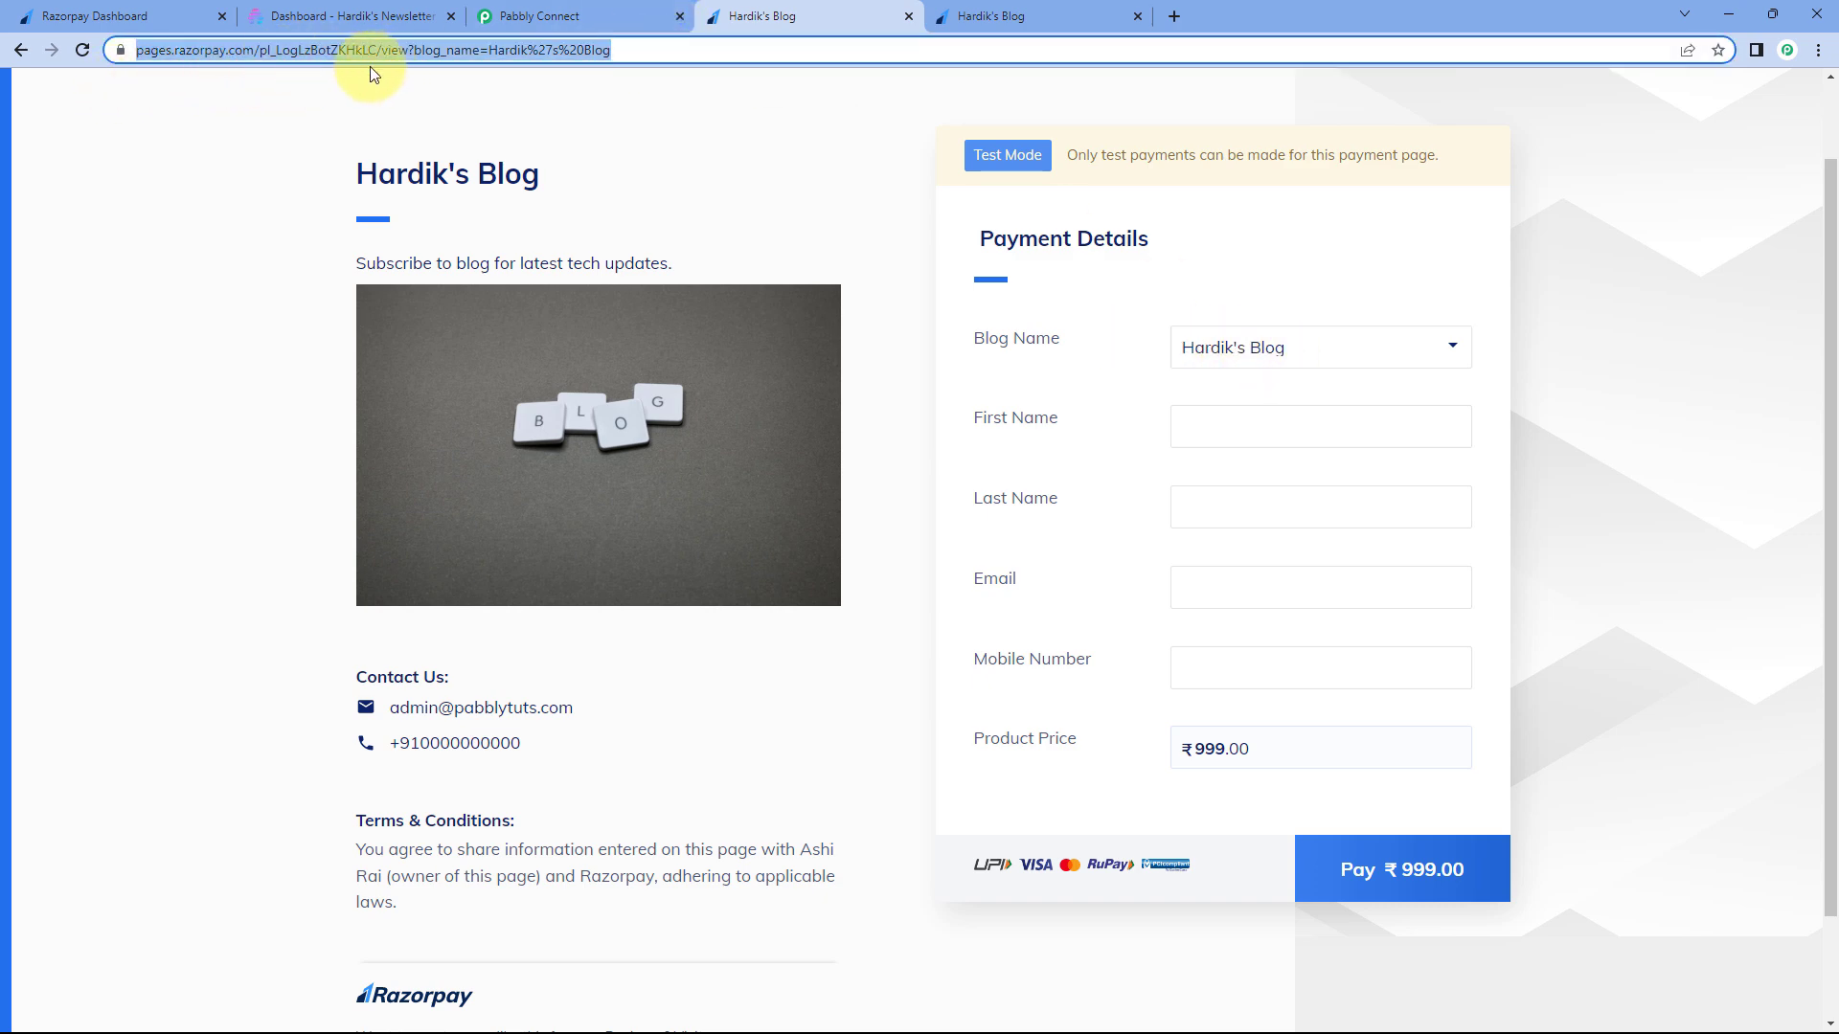
click(677, 48)
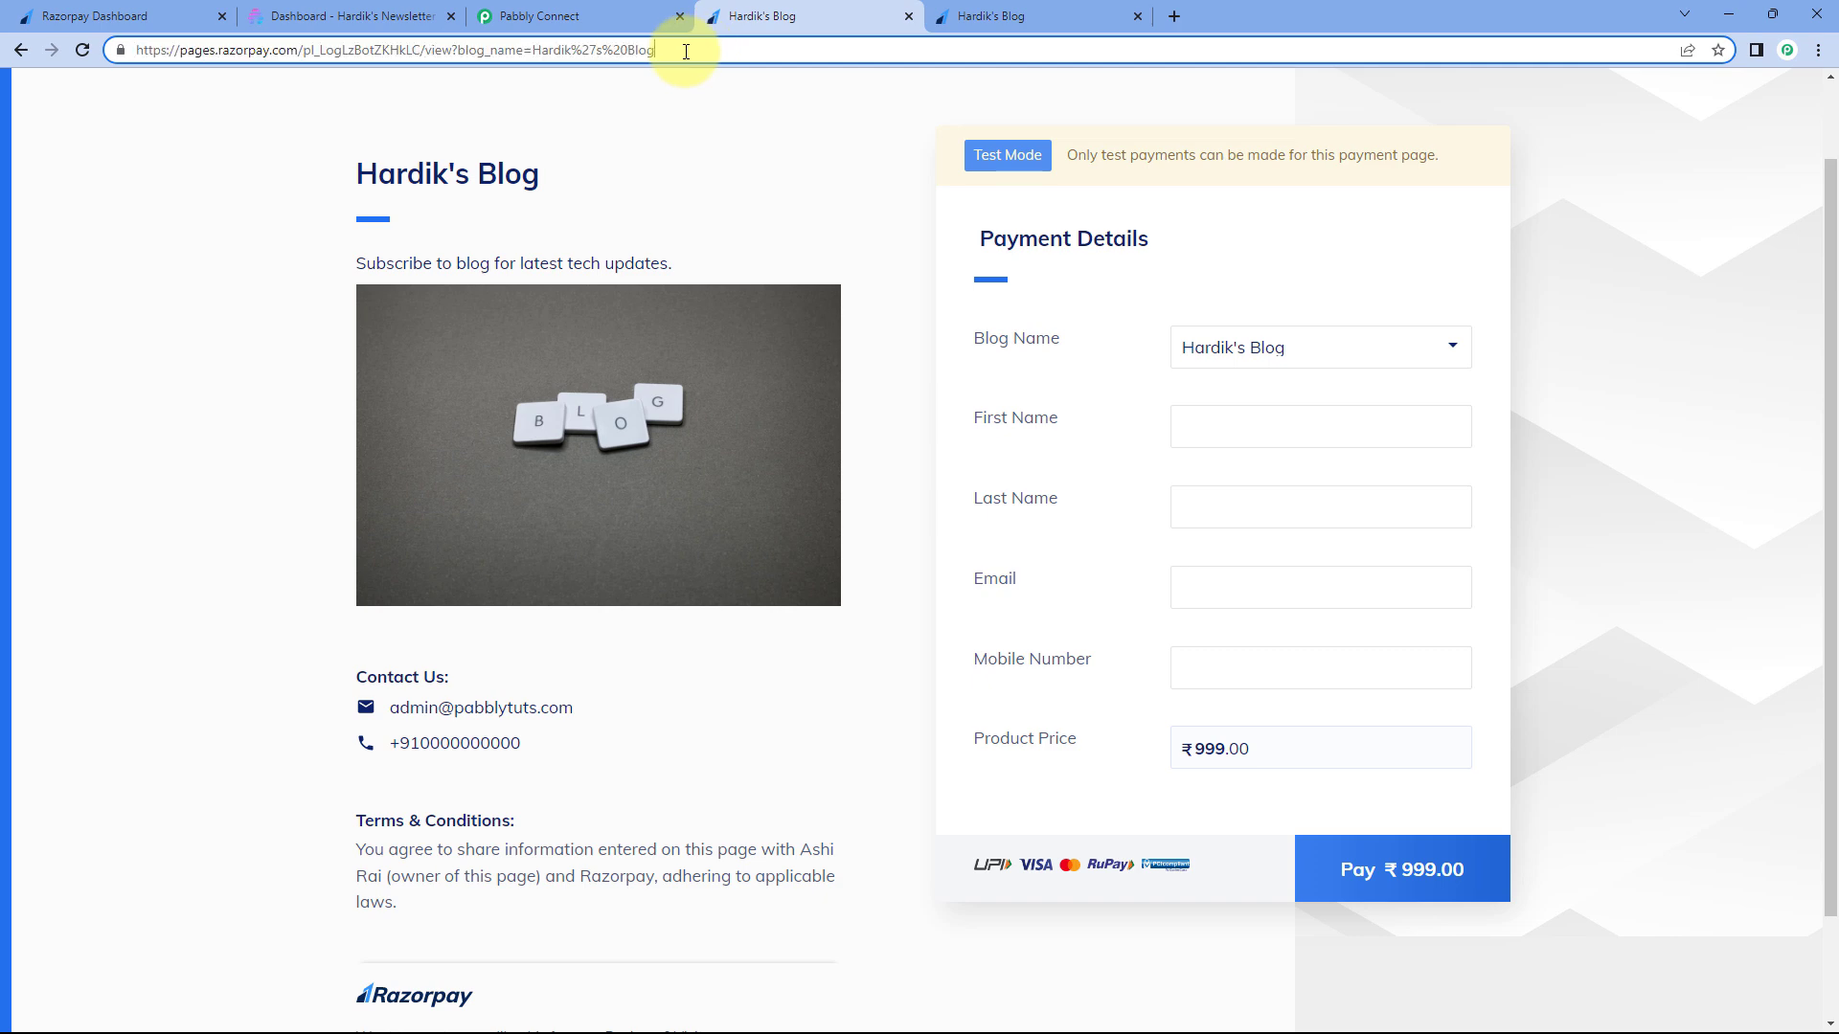
drag(678, 49, 137, 64)
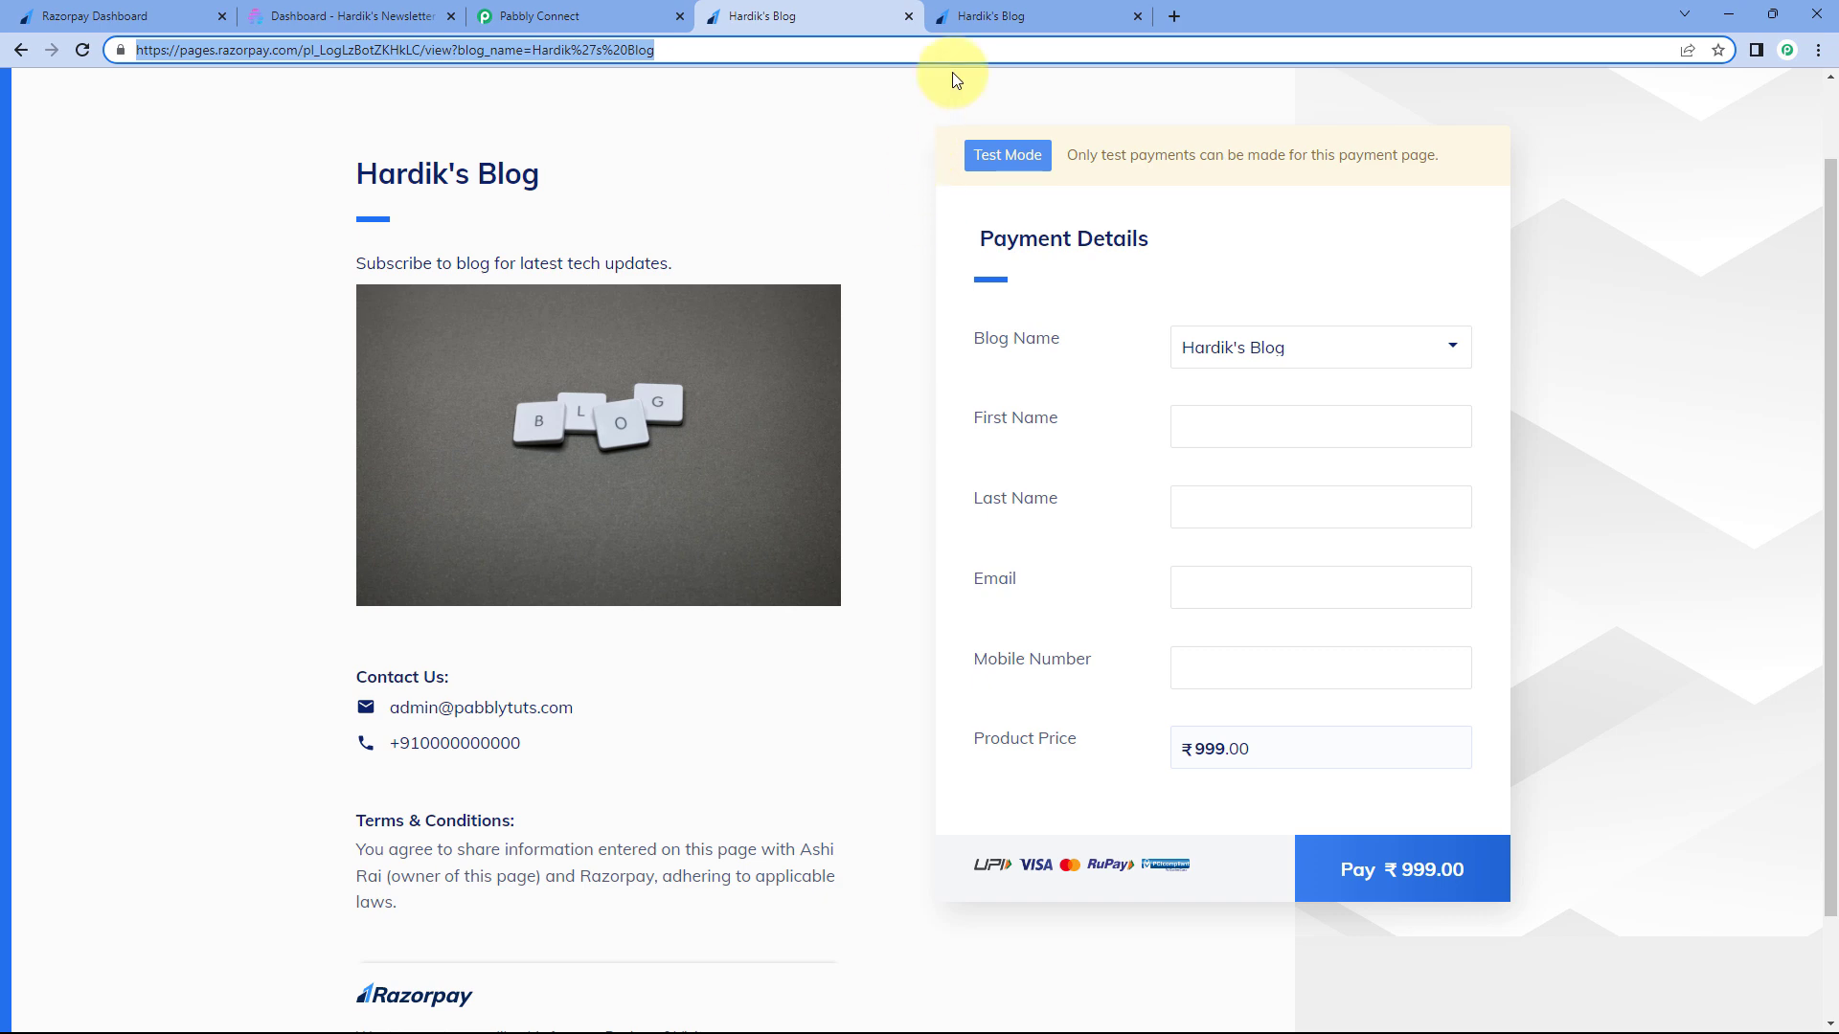
click(1138, 16)
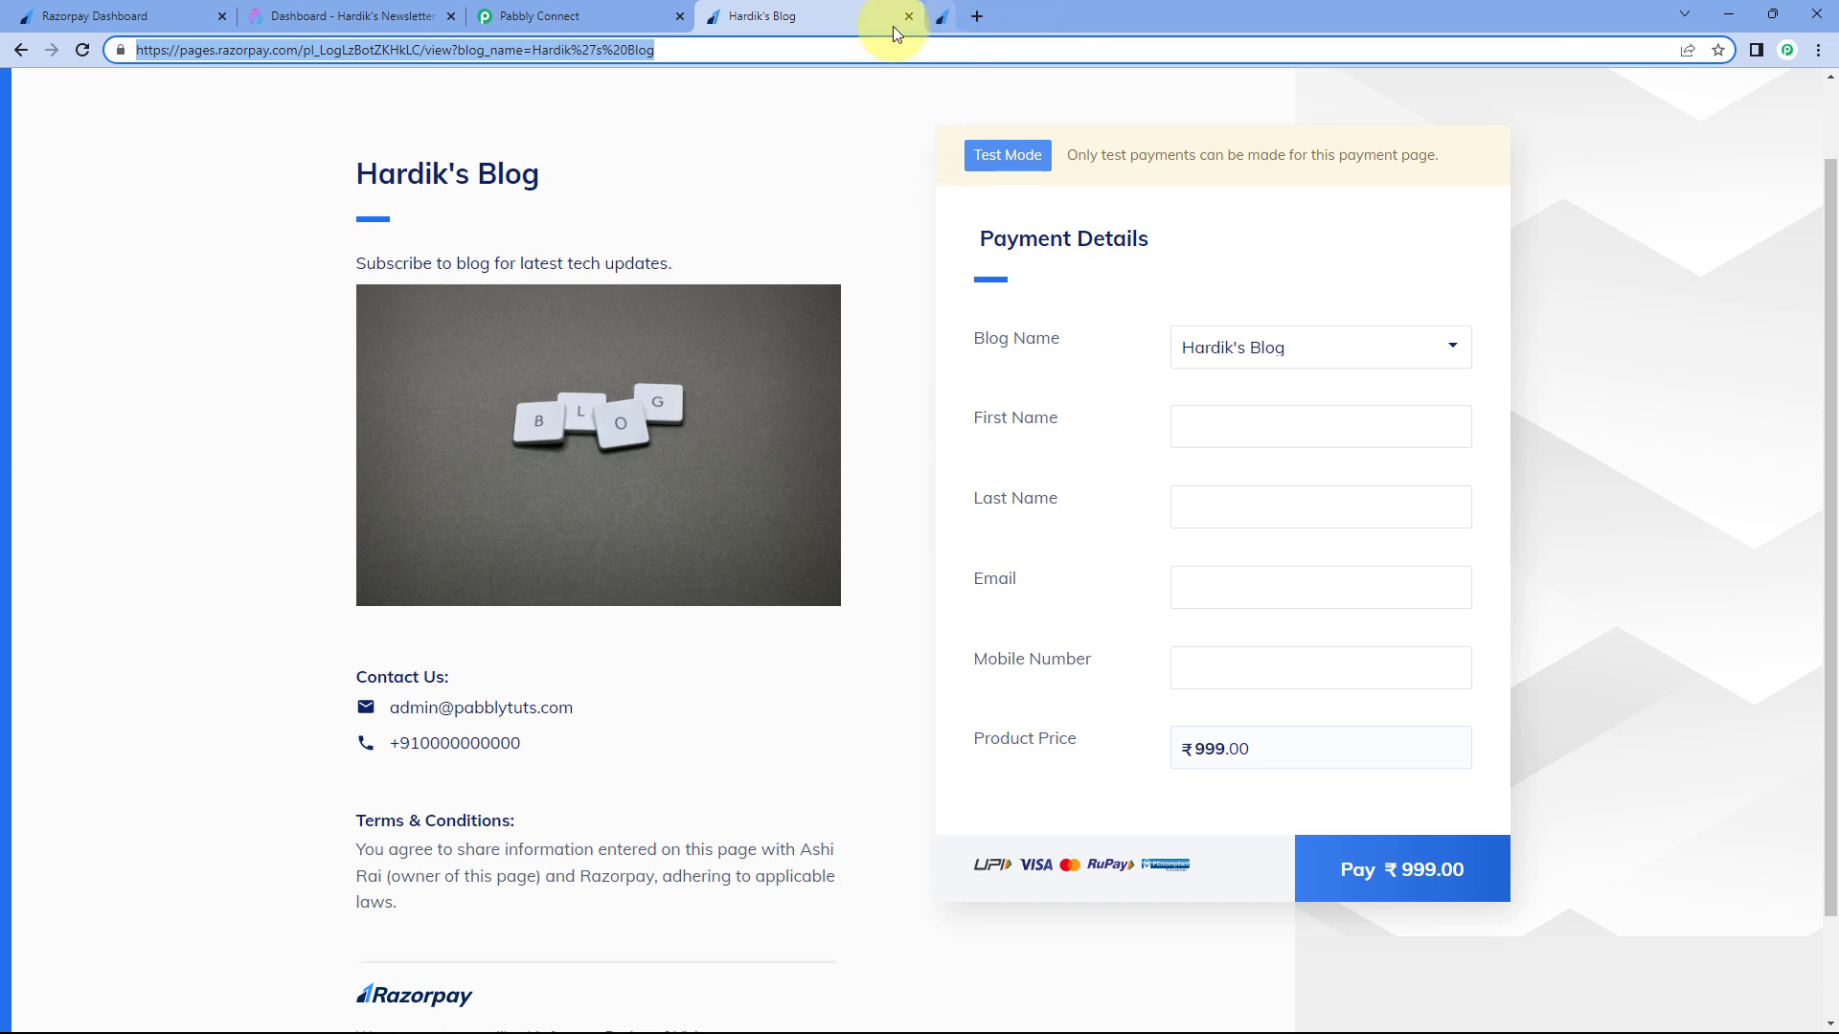
click(807, 132)
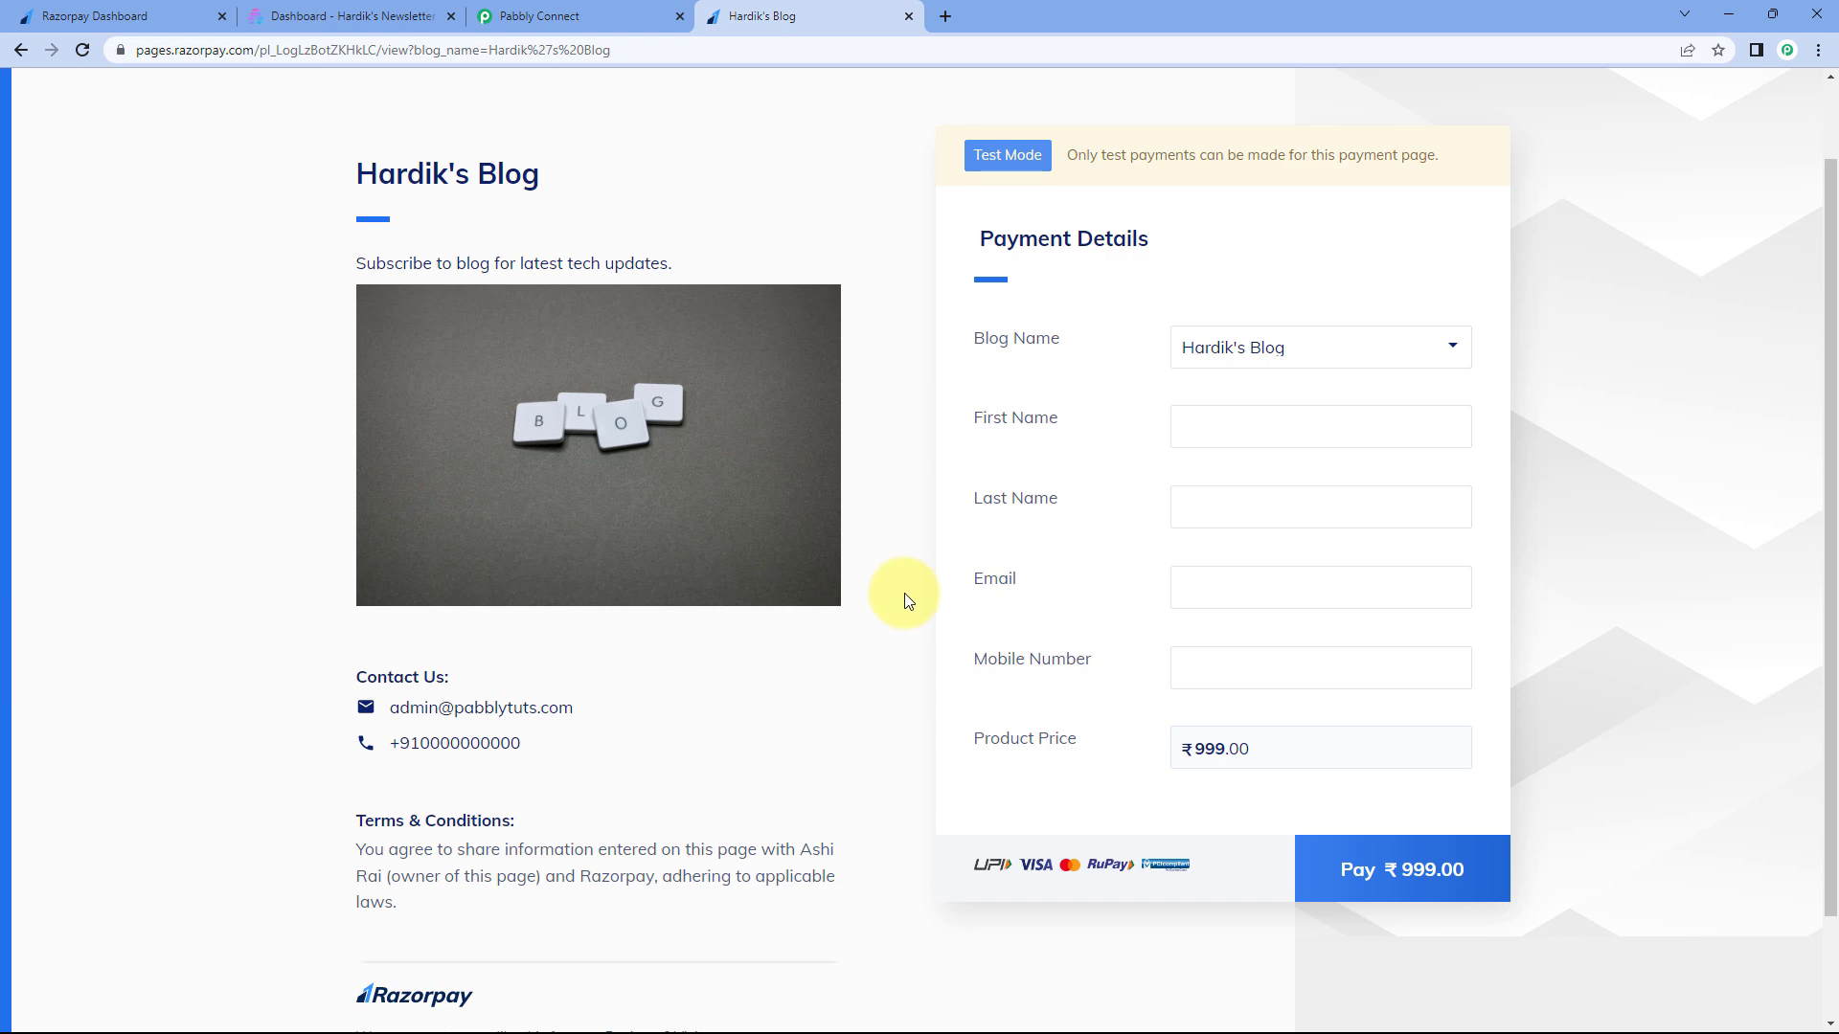
click(371, 19)
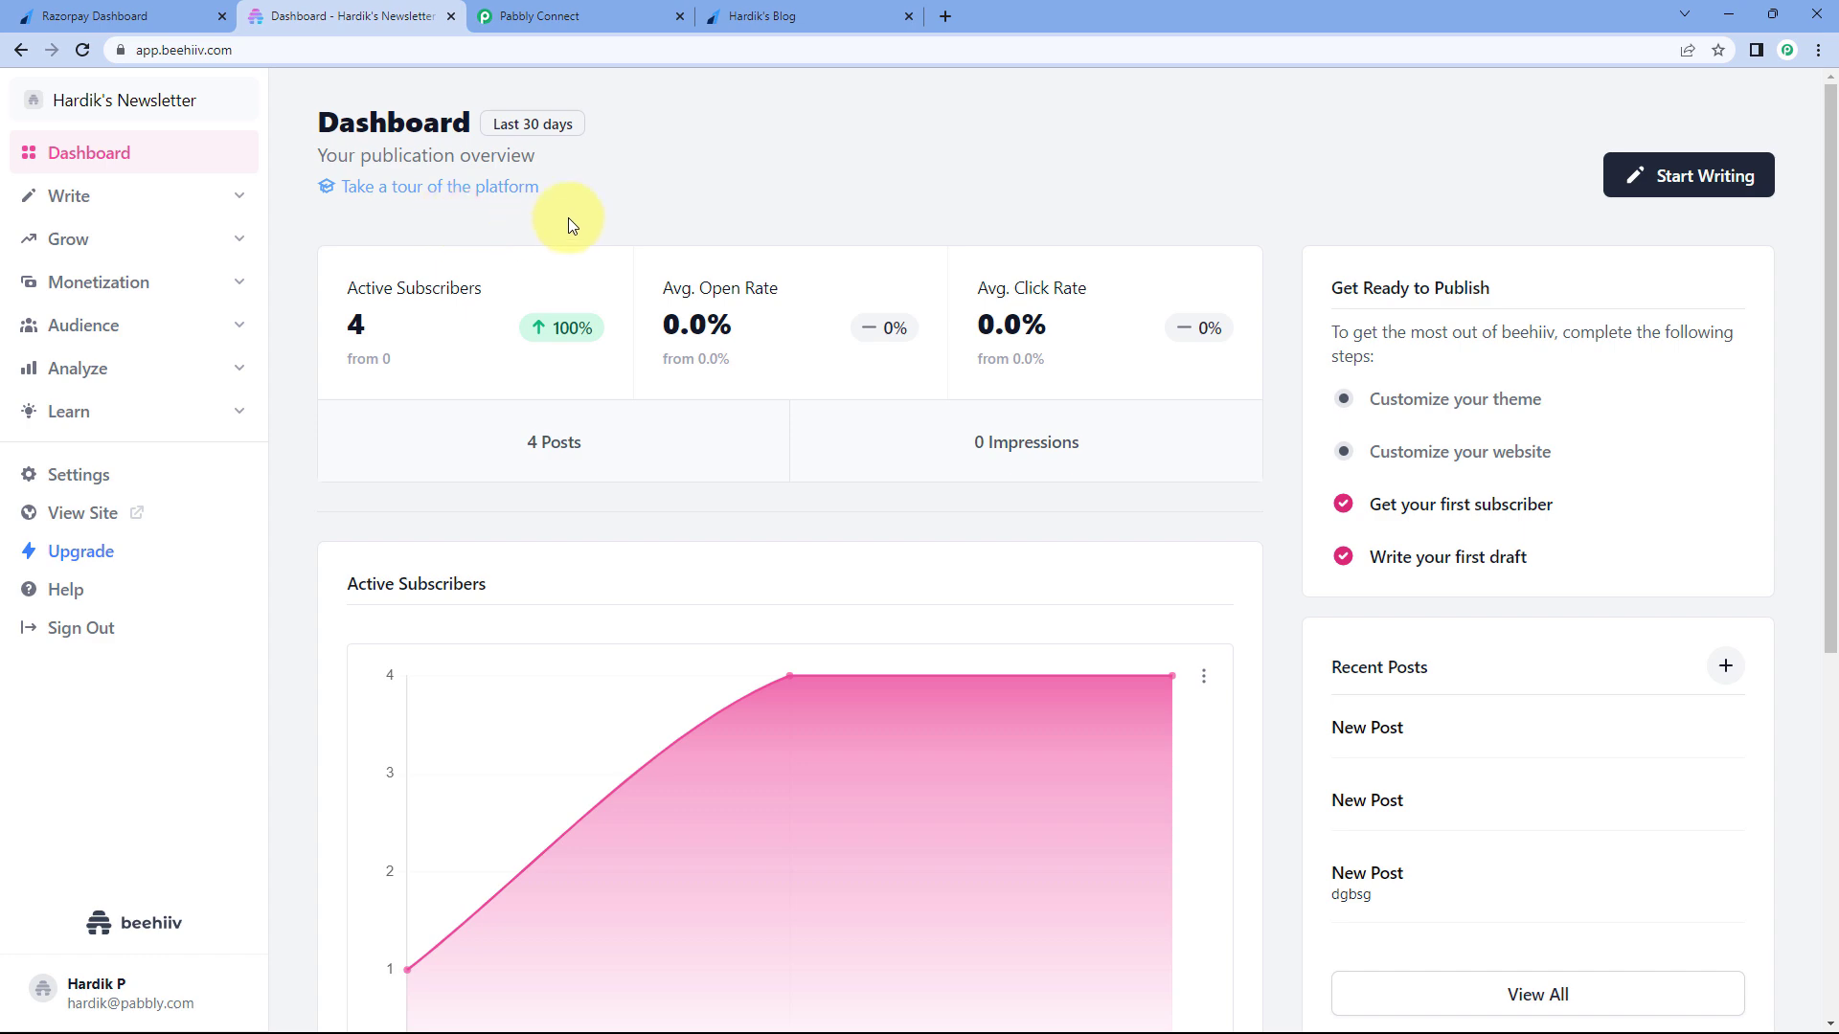
- Glance at the Razorpay tab and beehiiv's 4 active subscribers, then switch to Pabbly Connect
click(163, 18)
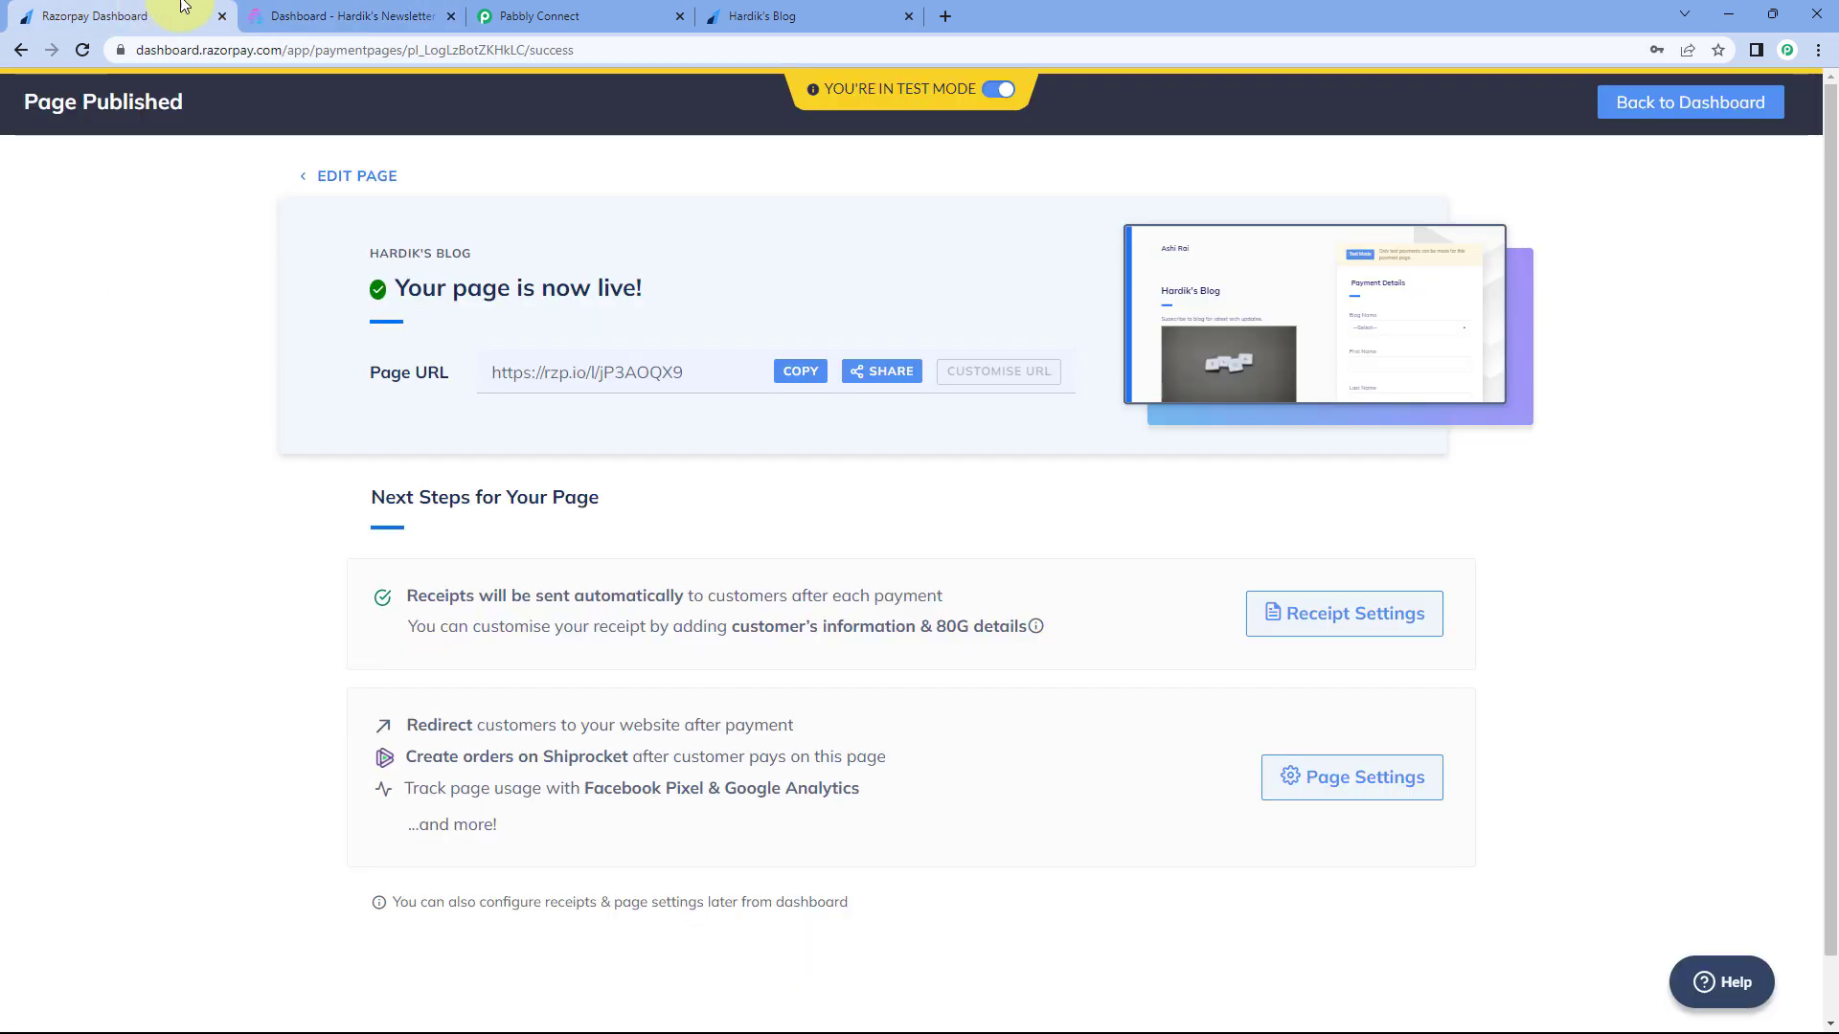
click(375, 24)
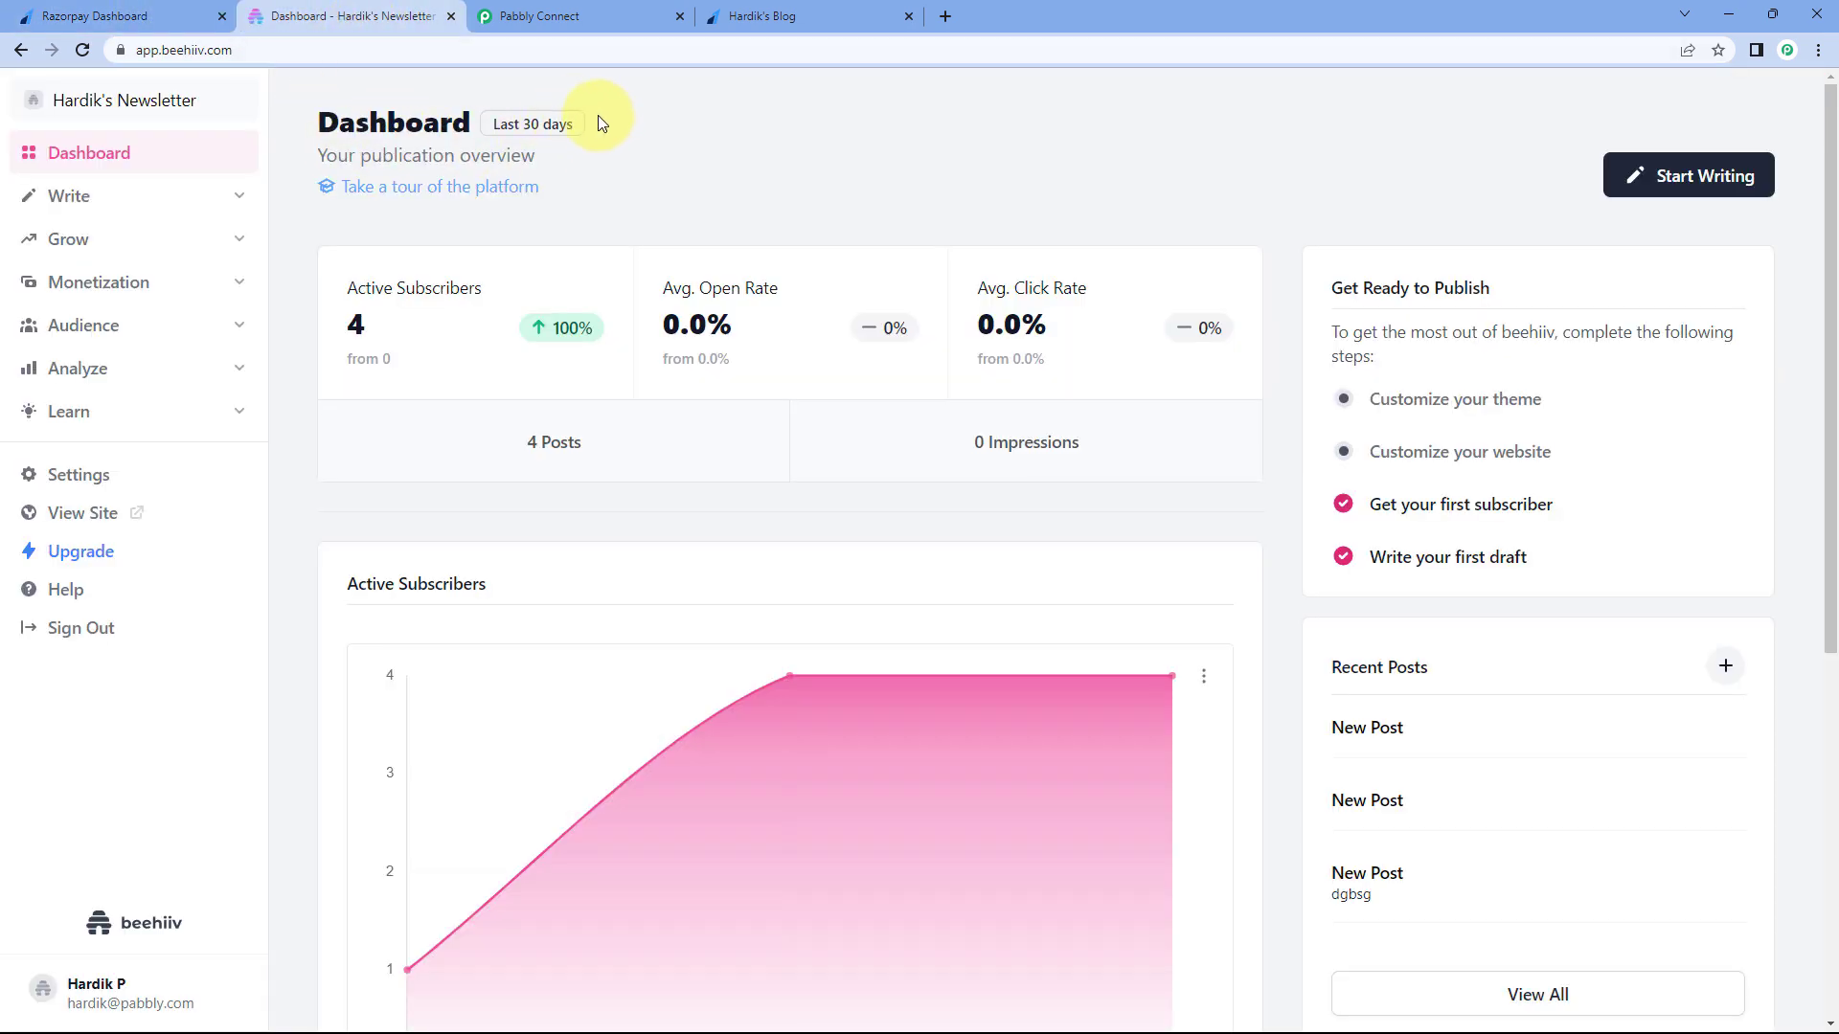
click(613, 18)
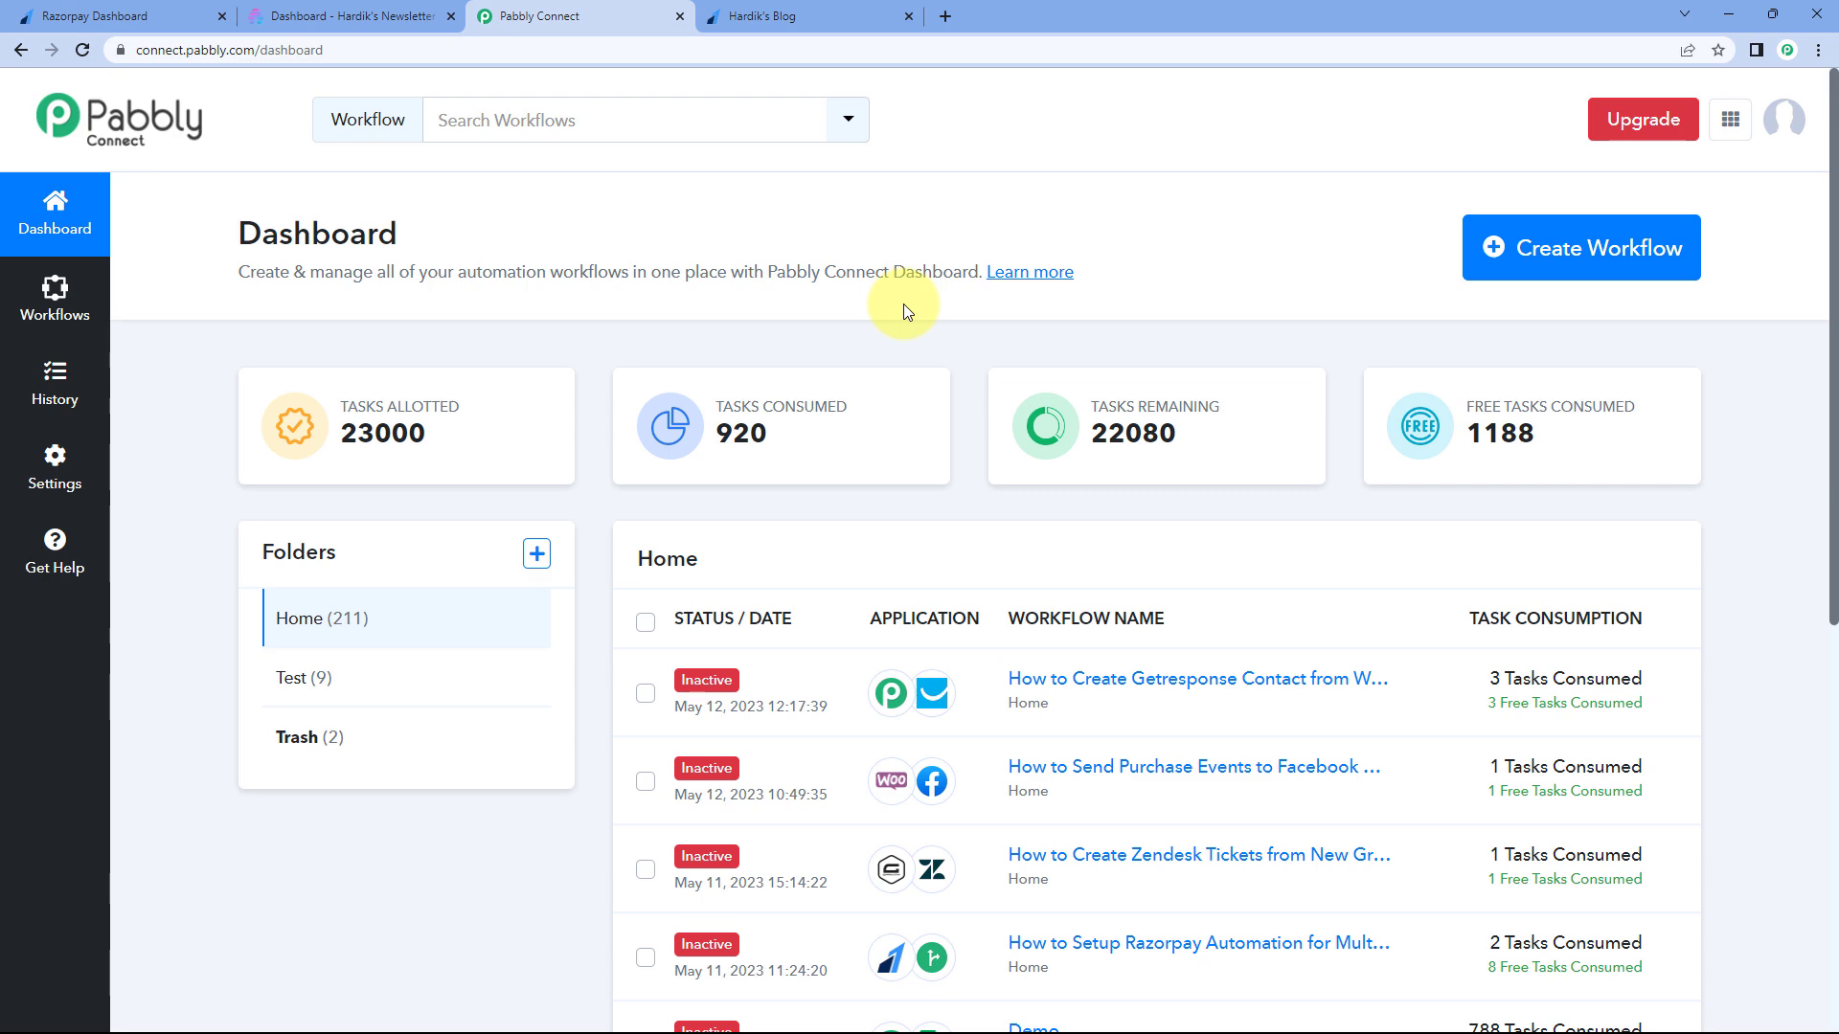
- Start a new workflow, name it 'Razorpay to Beehiiv', and create it
click(1585, 256)
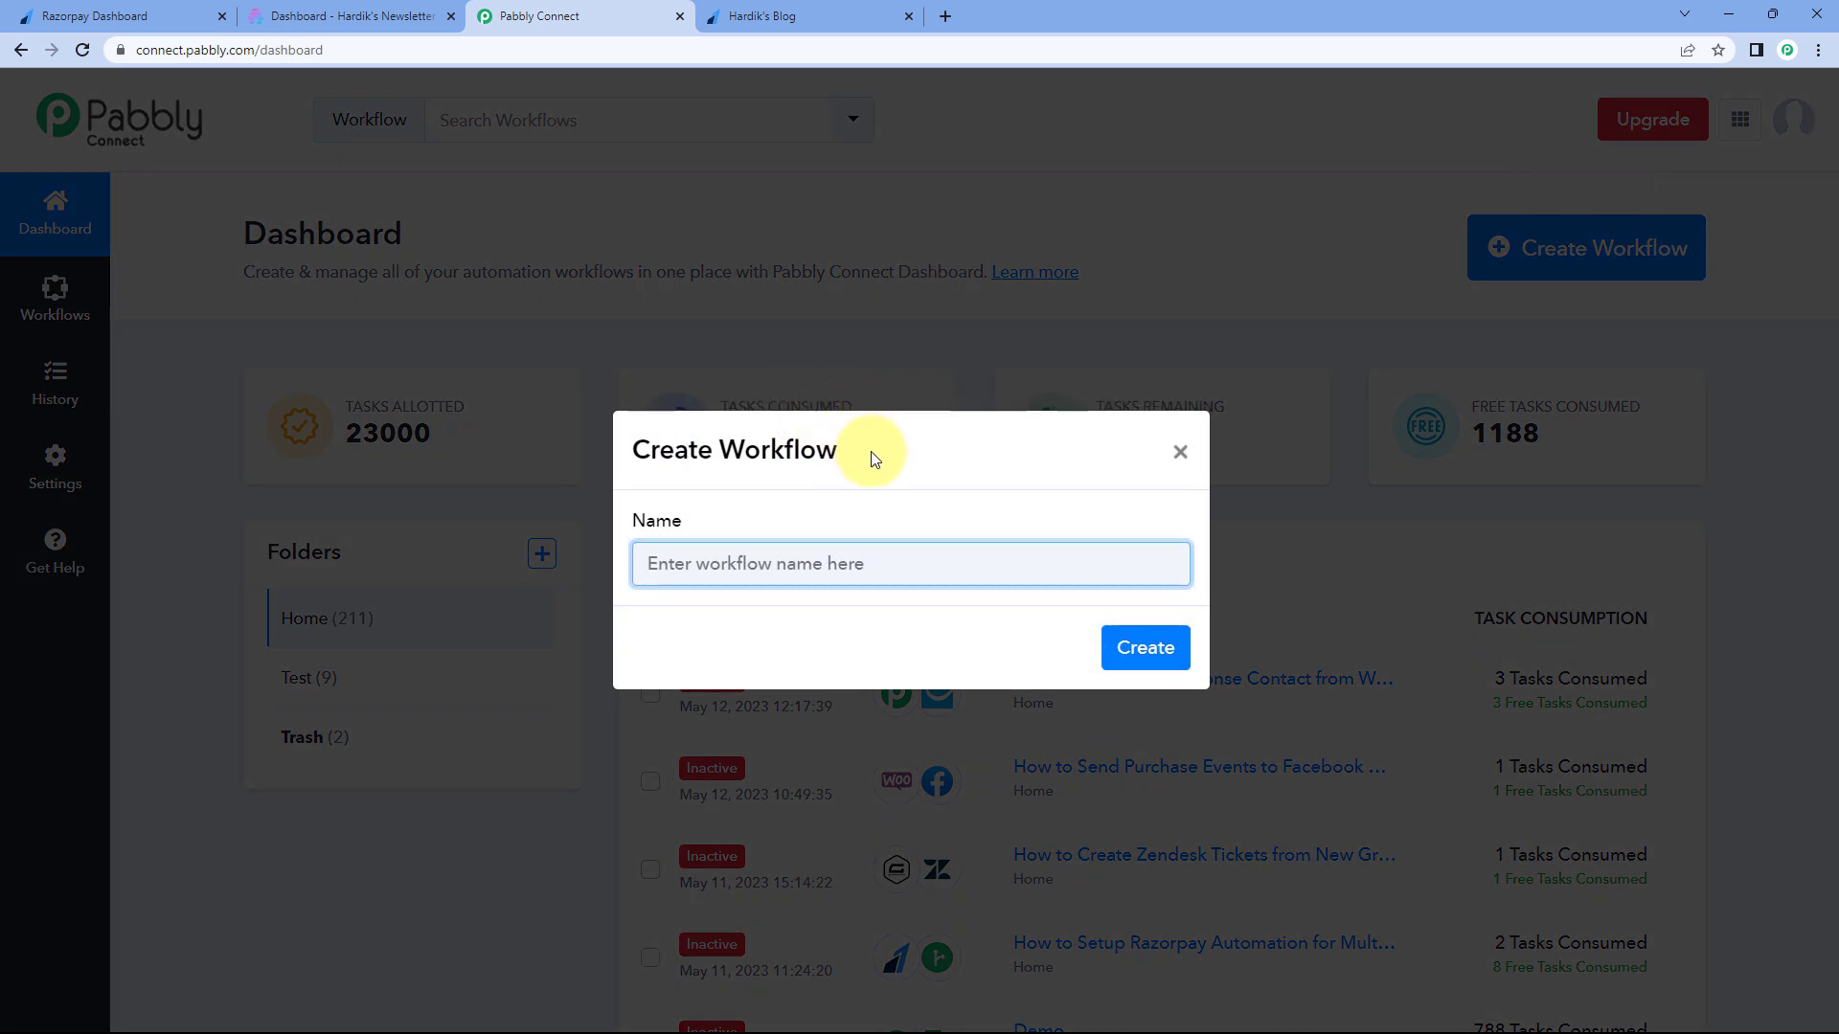
text(Razorpay to Beehiiv)
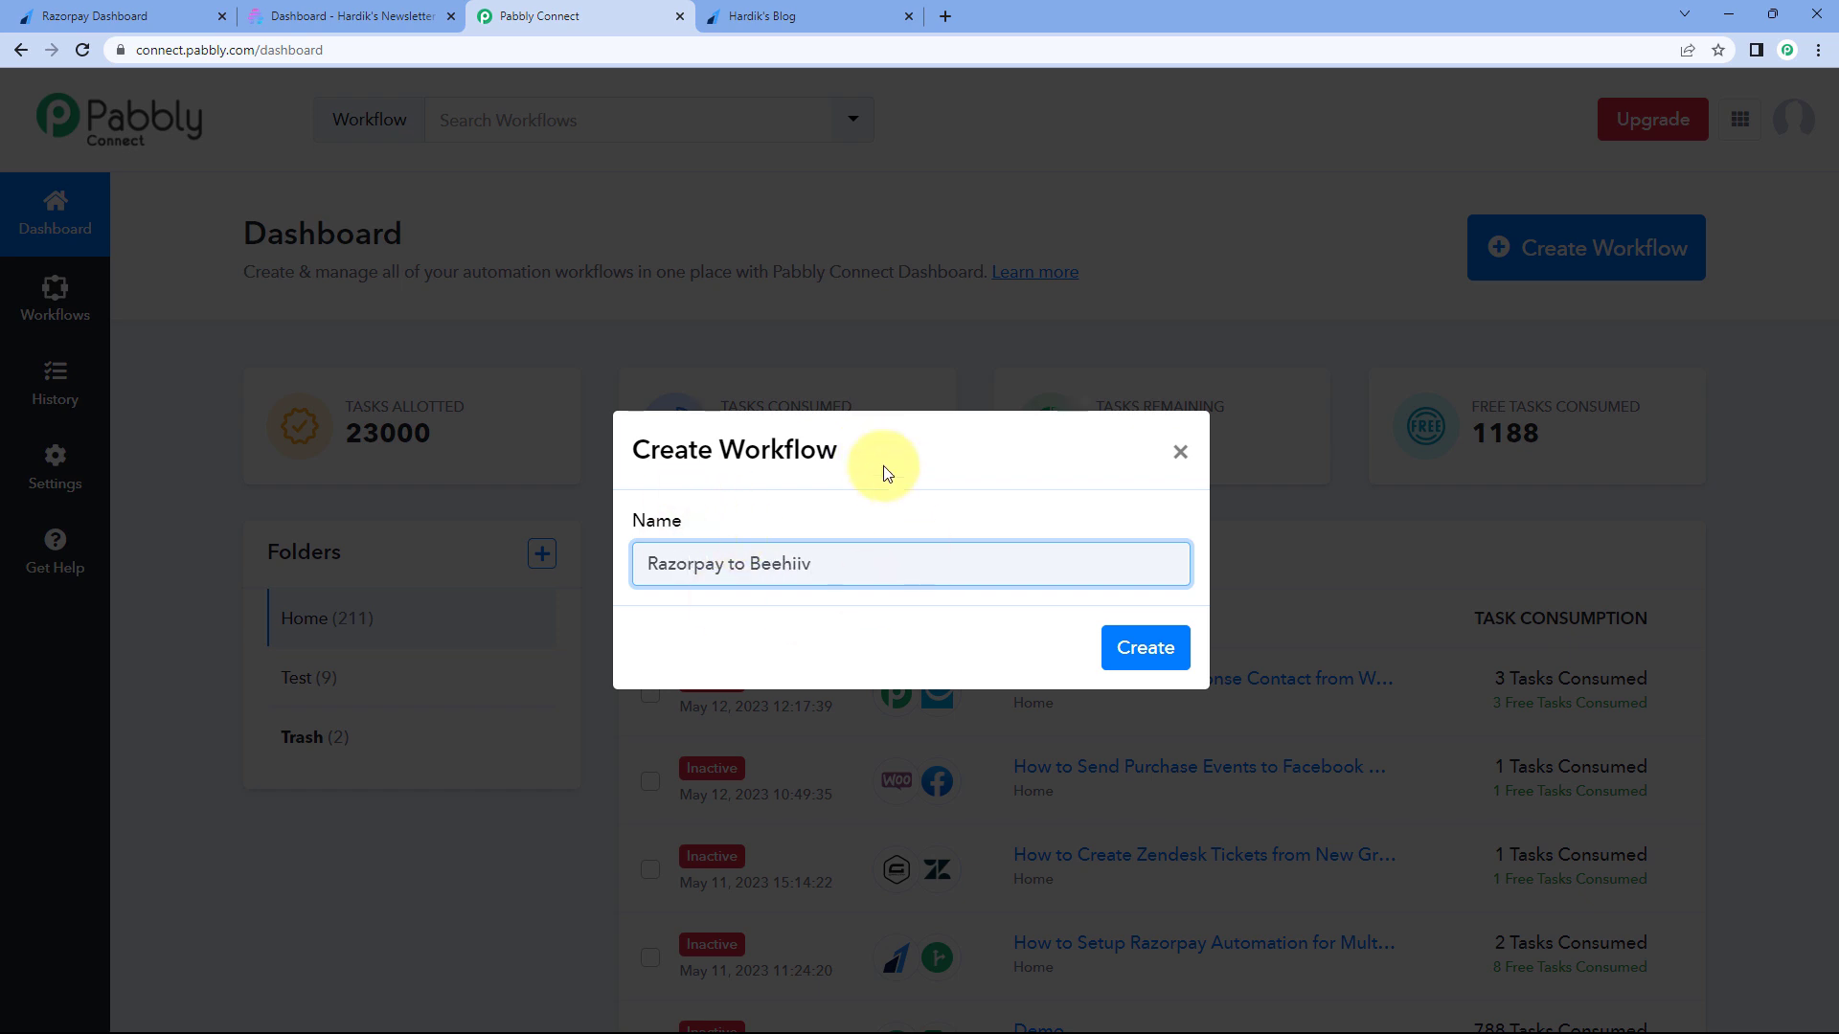
click(1146, 649)
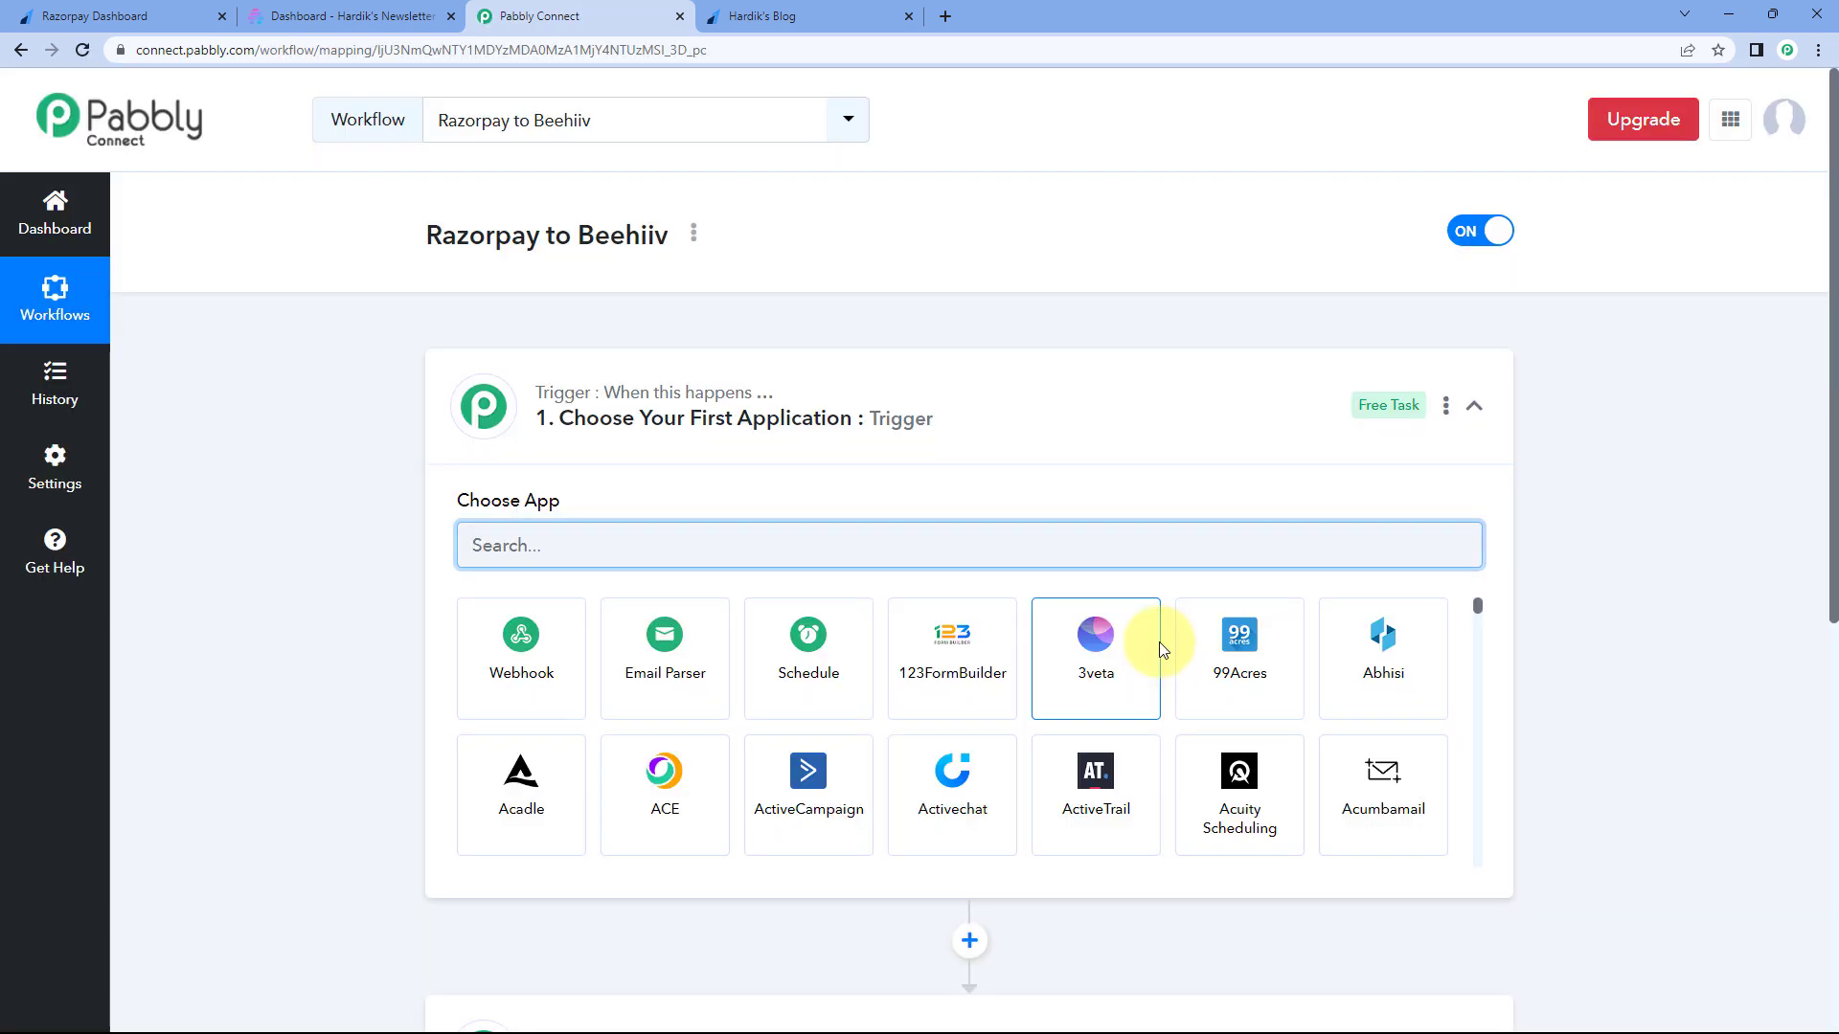
click(882, 399)
scroll(358, 364, down, 1)
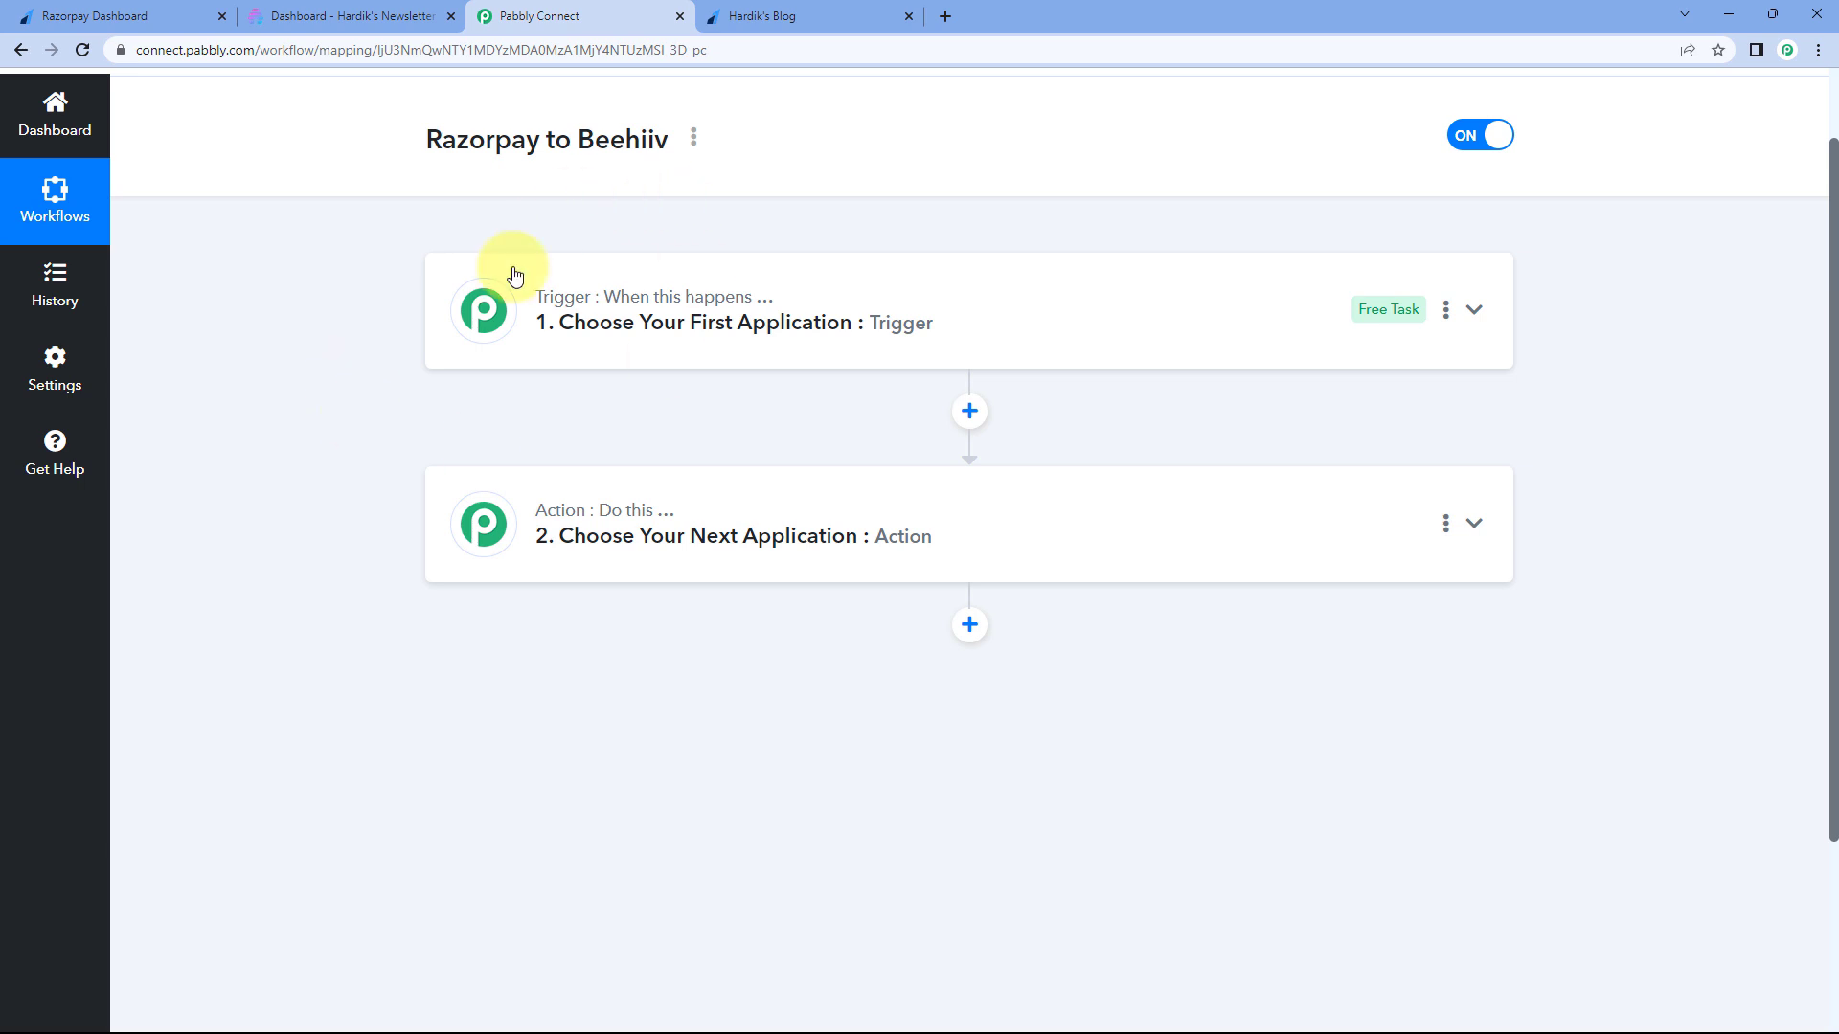
mouse_move(547, 307)
mouse_move(556, 527)
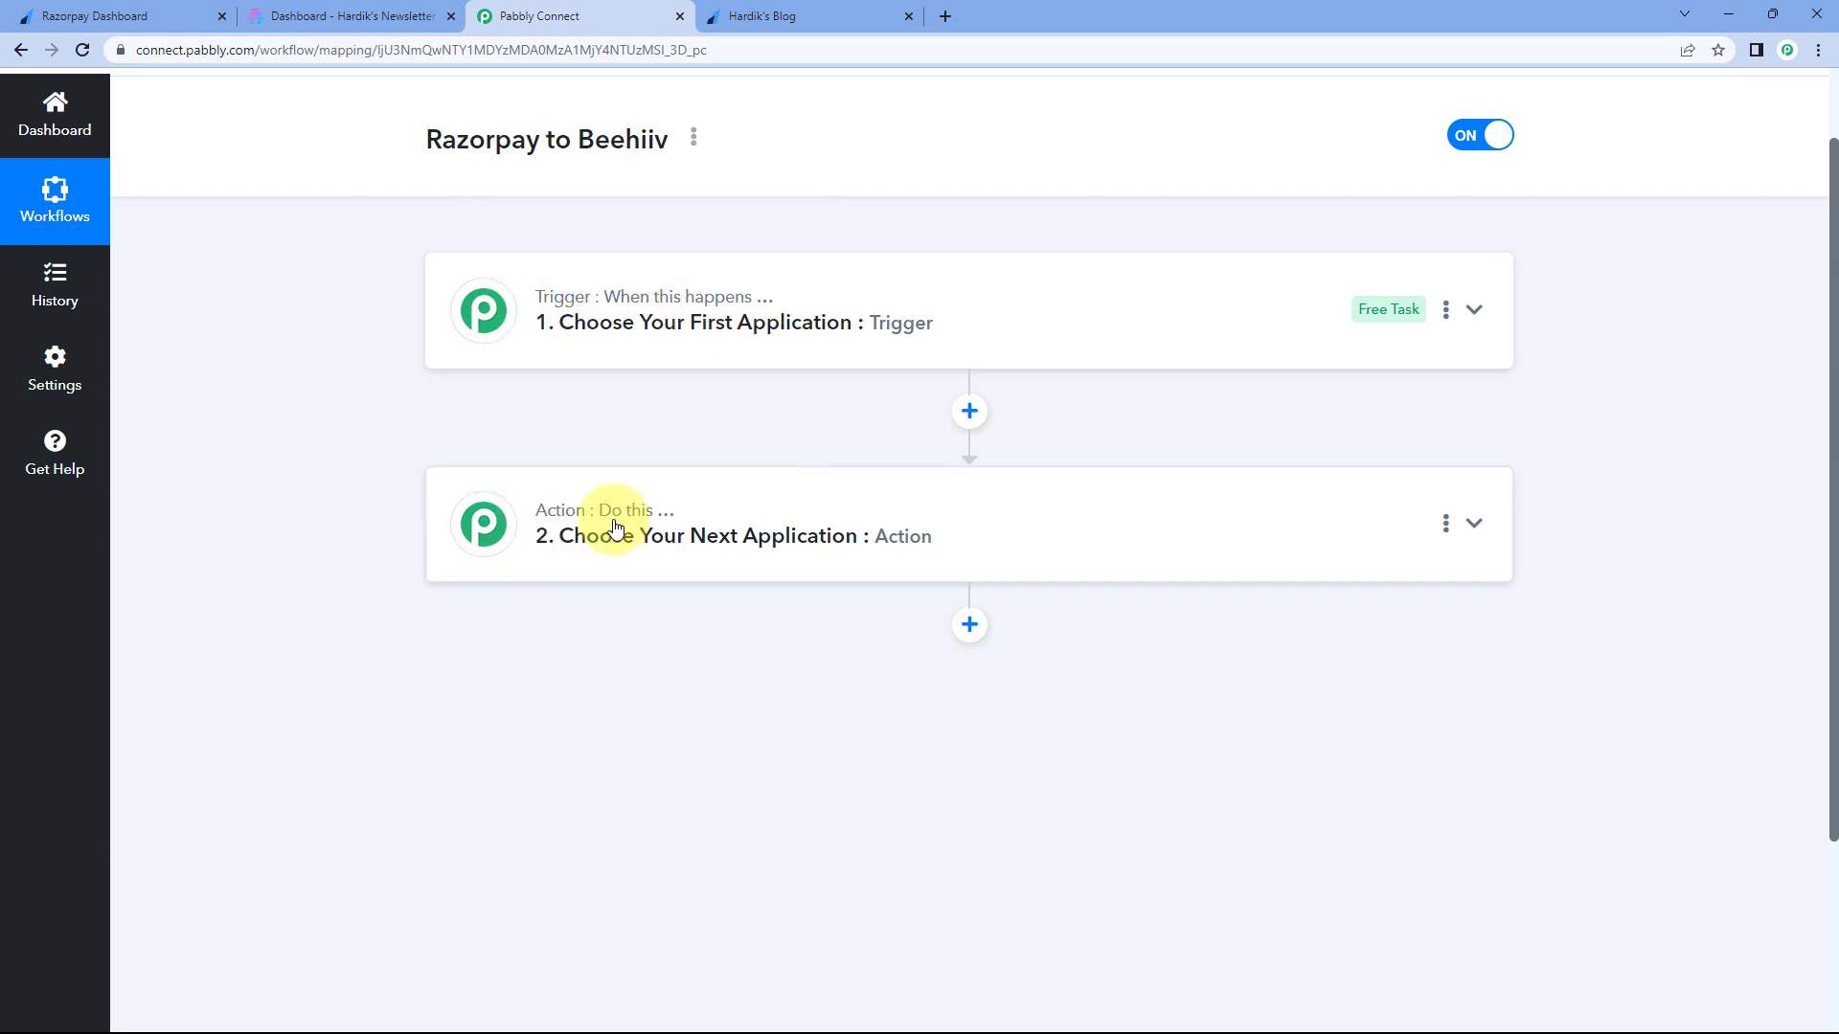
click(940, 287)
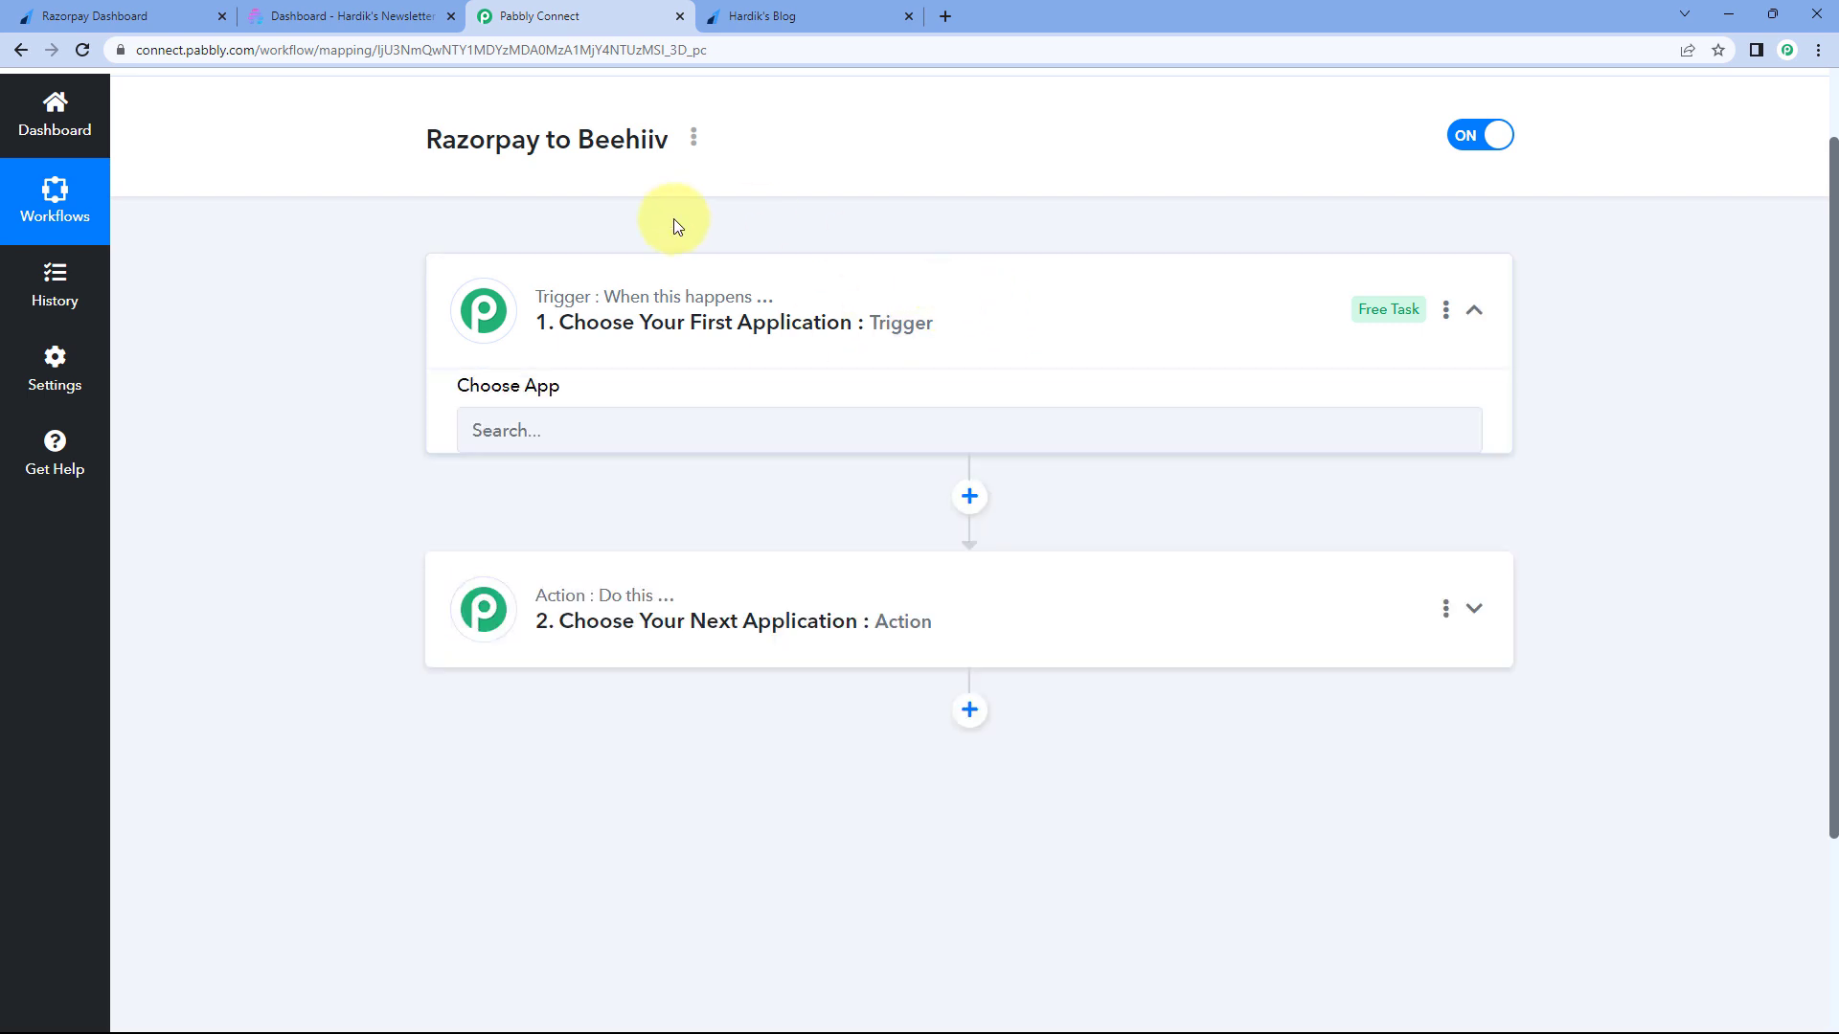
scroll(338, 370, down, 2)
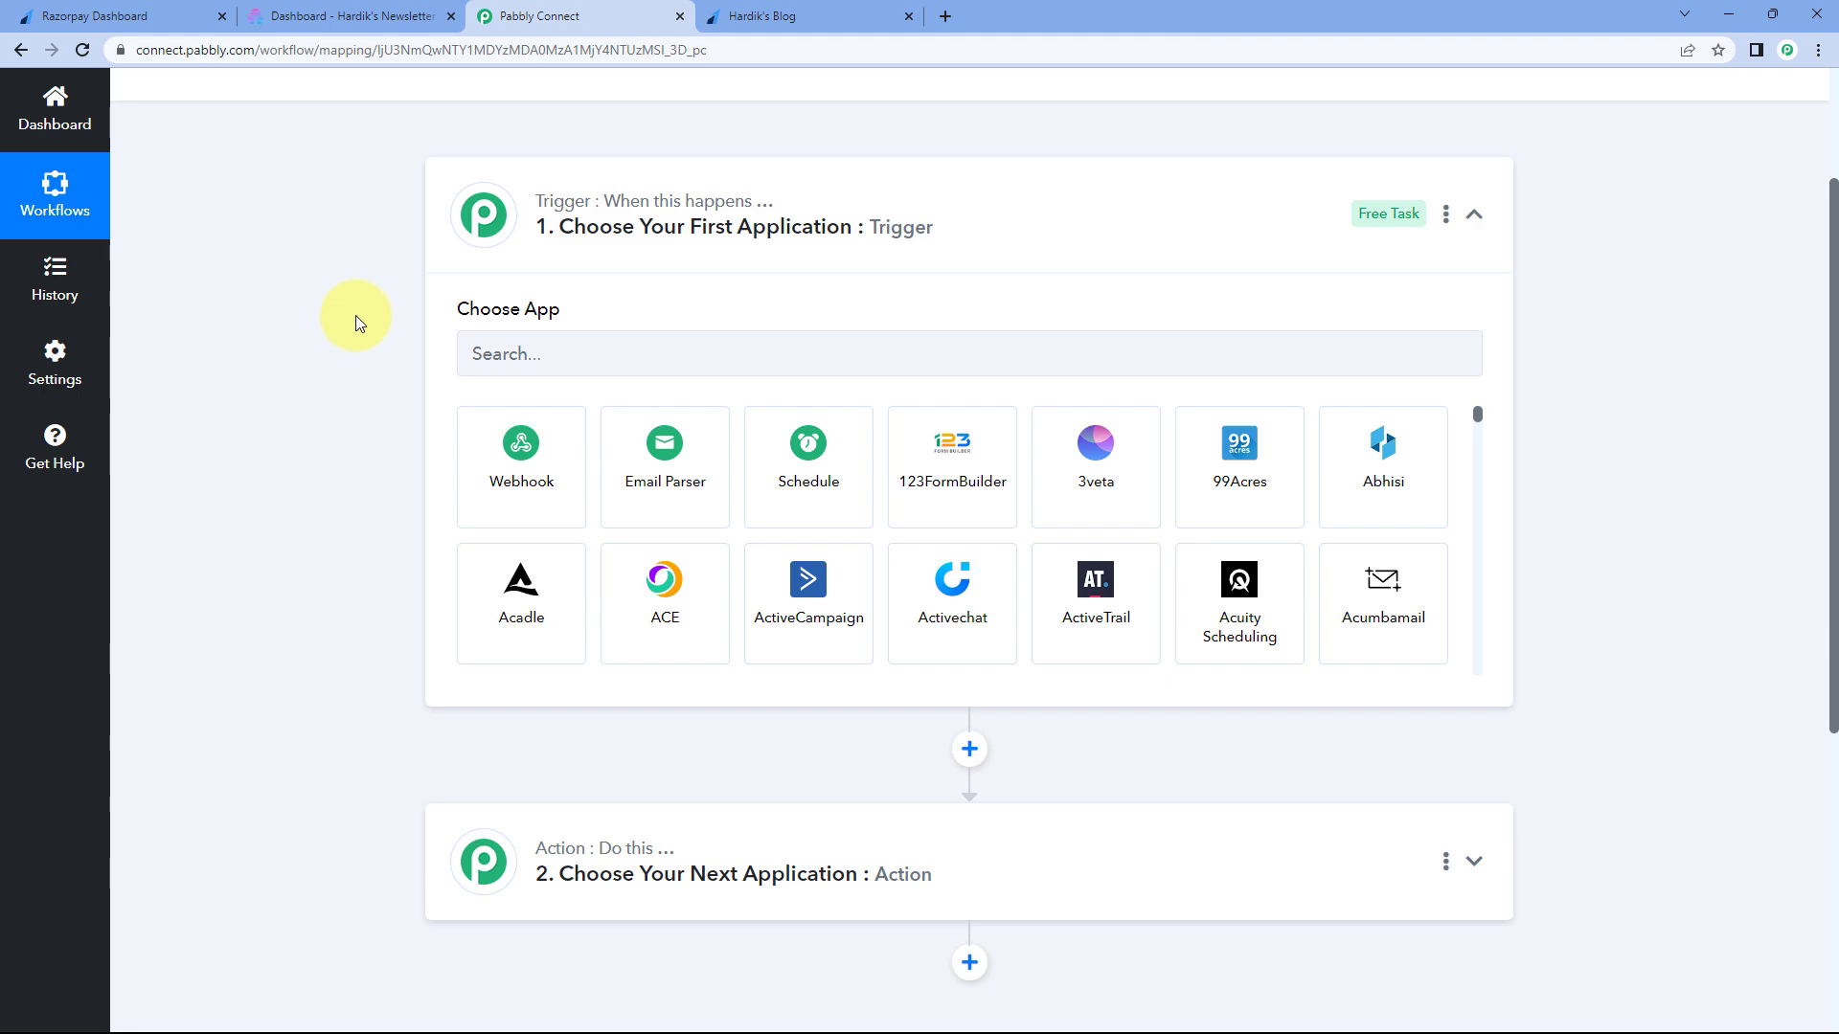
click(106, 16)
click(537, 16)
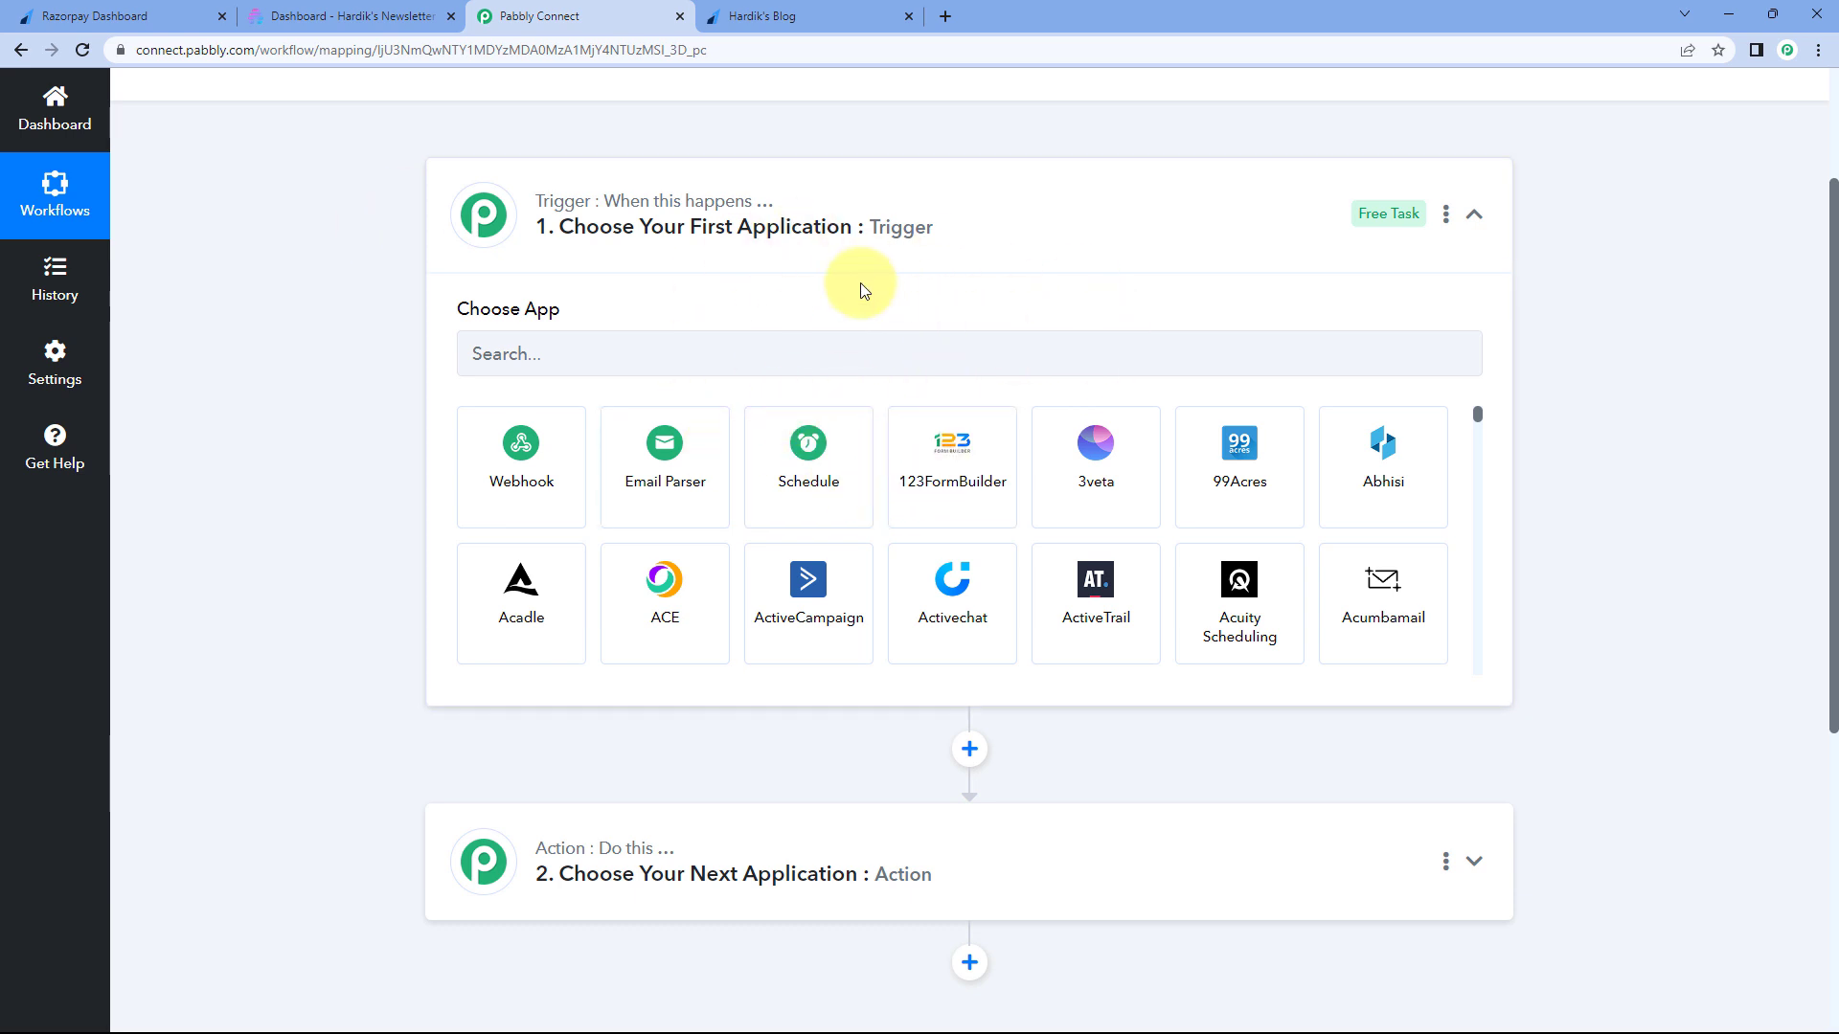
scroll(366, 347, down, 2)
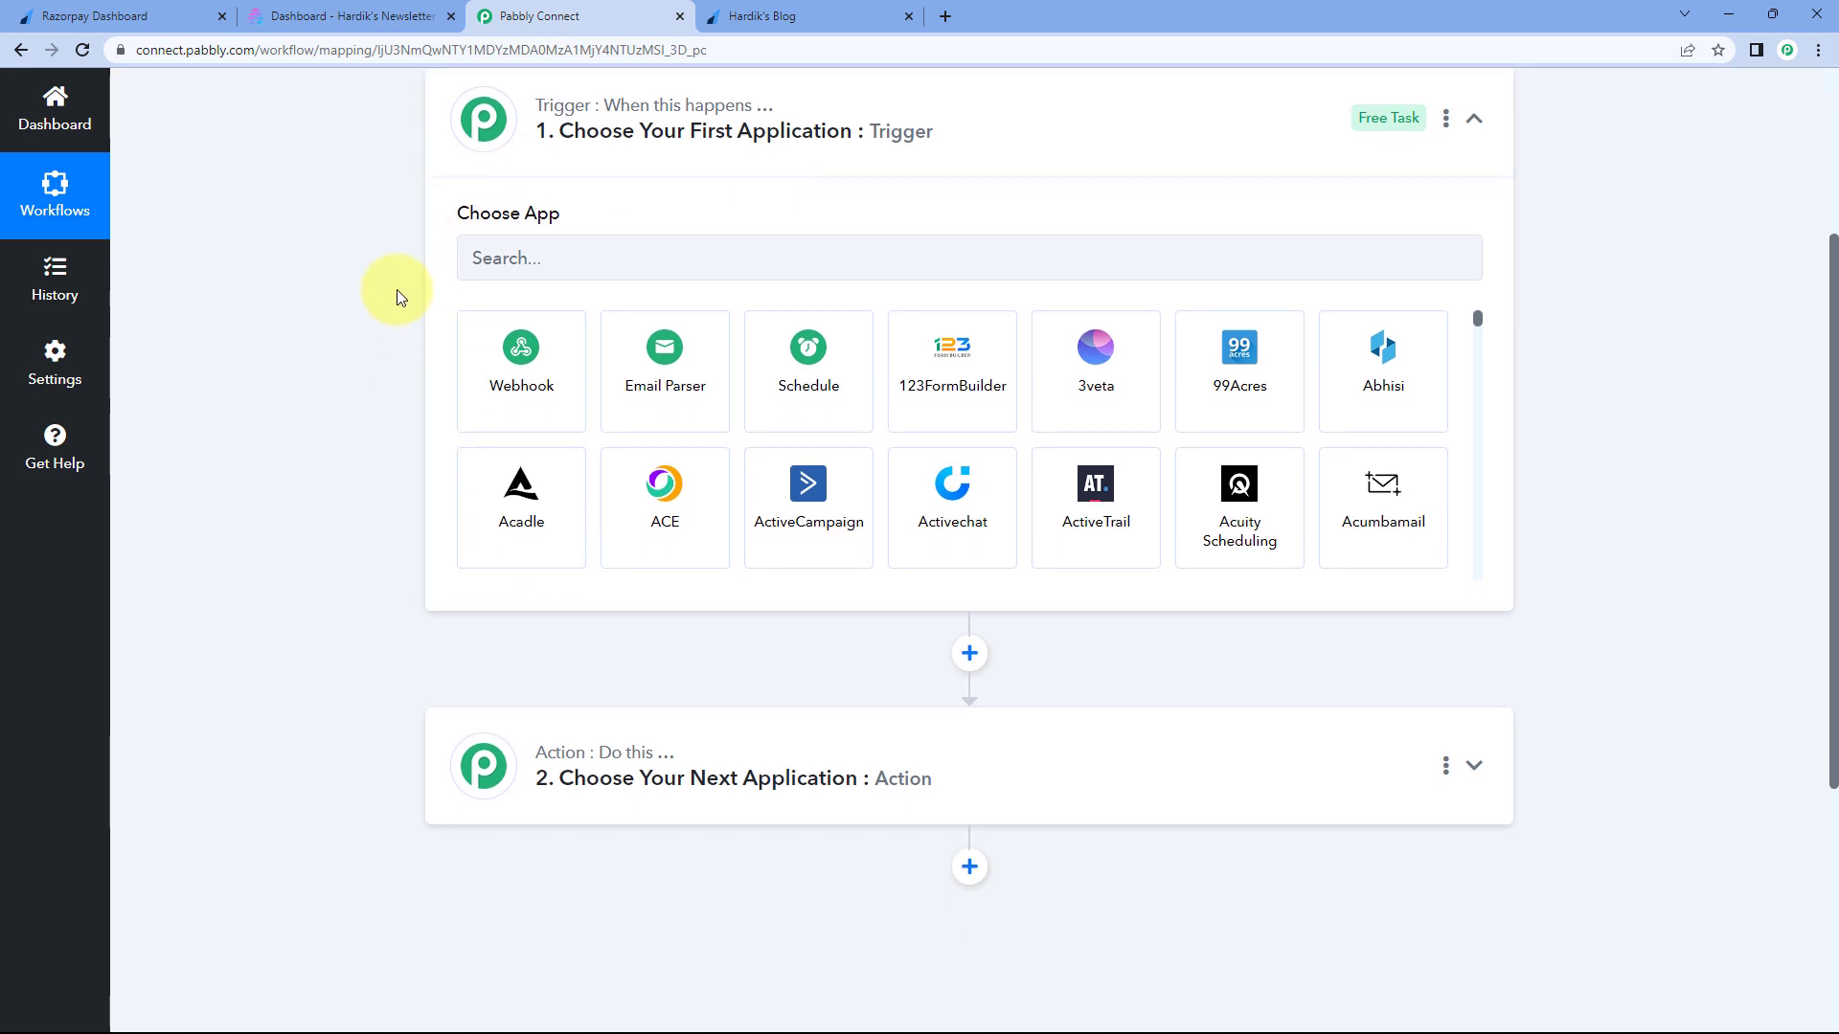
scroll(379, 366, down, 2)
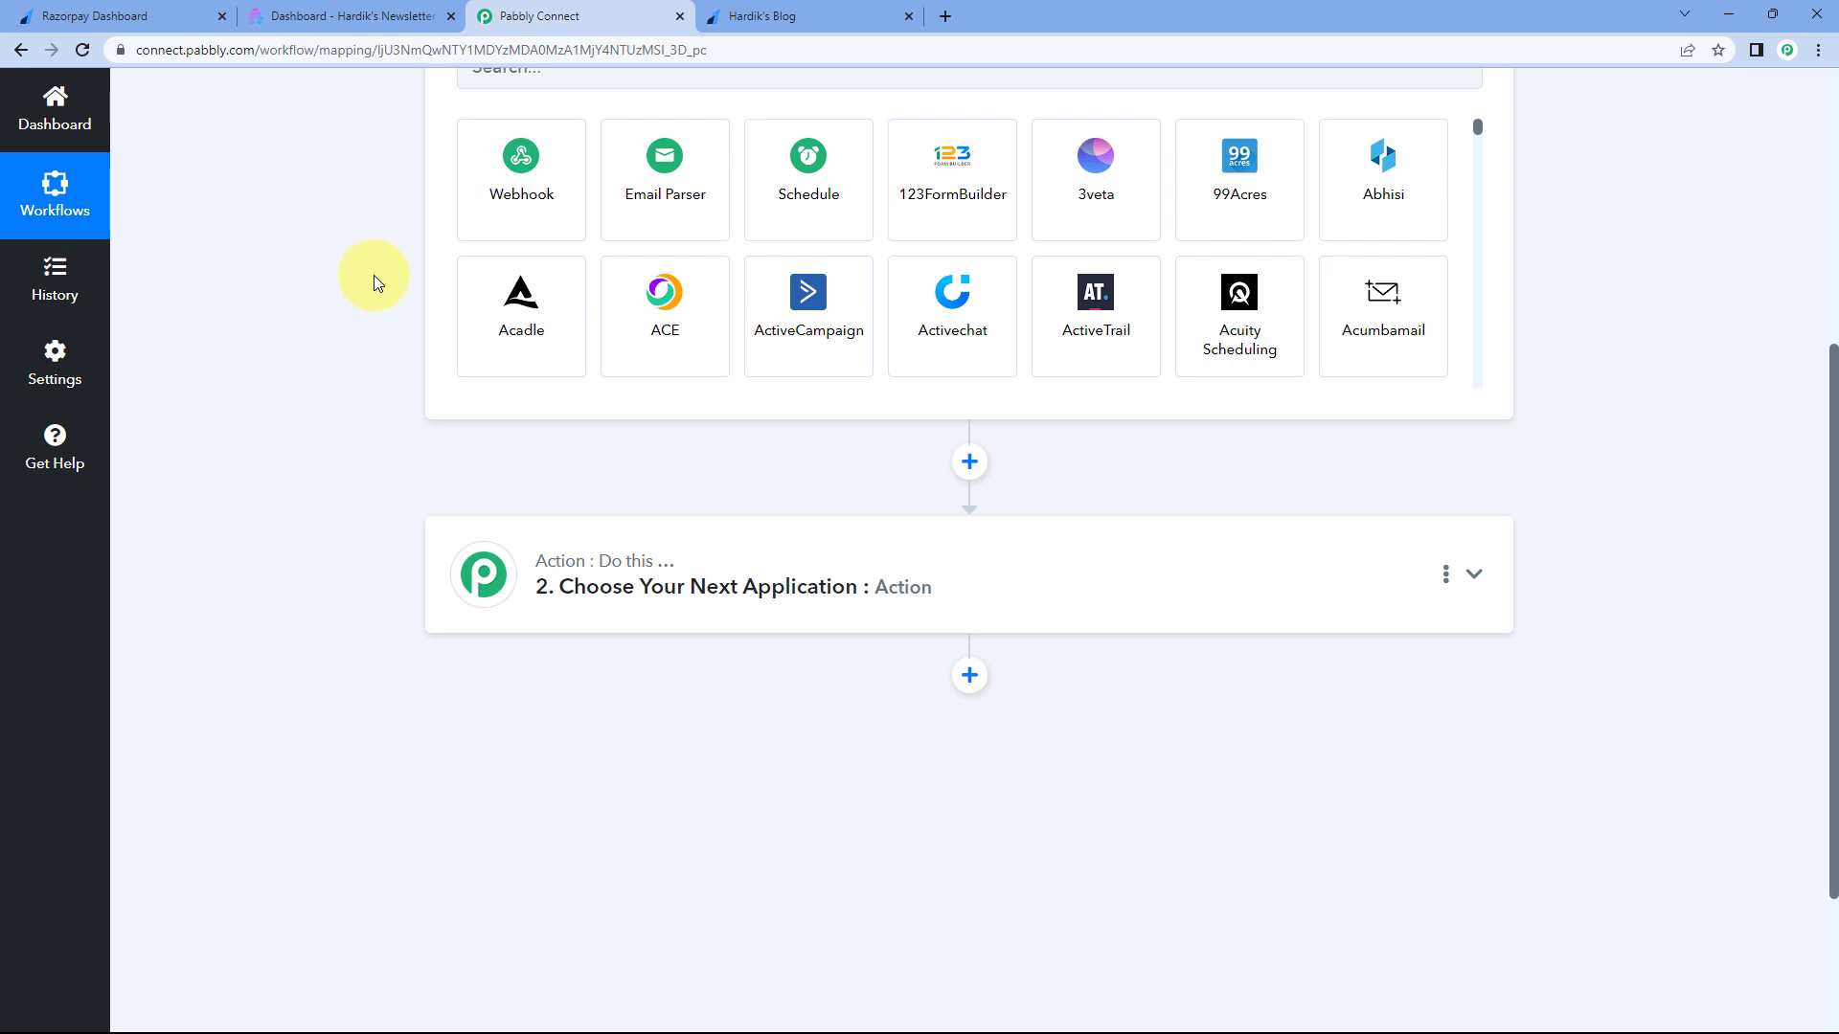
scroll(354, 325, up, 2)
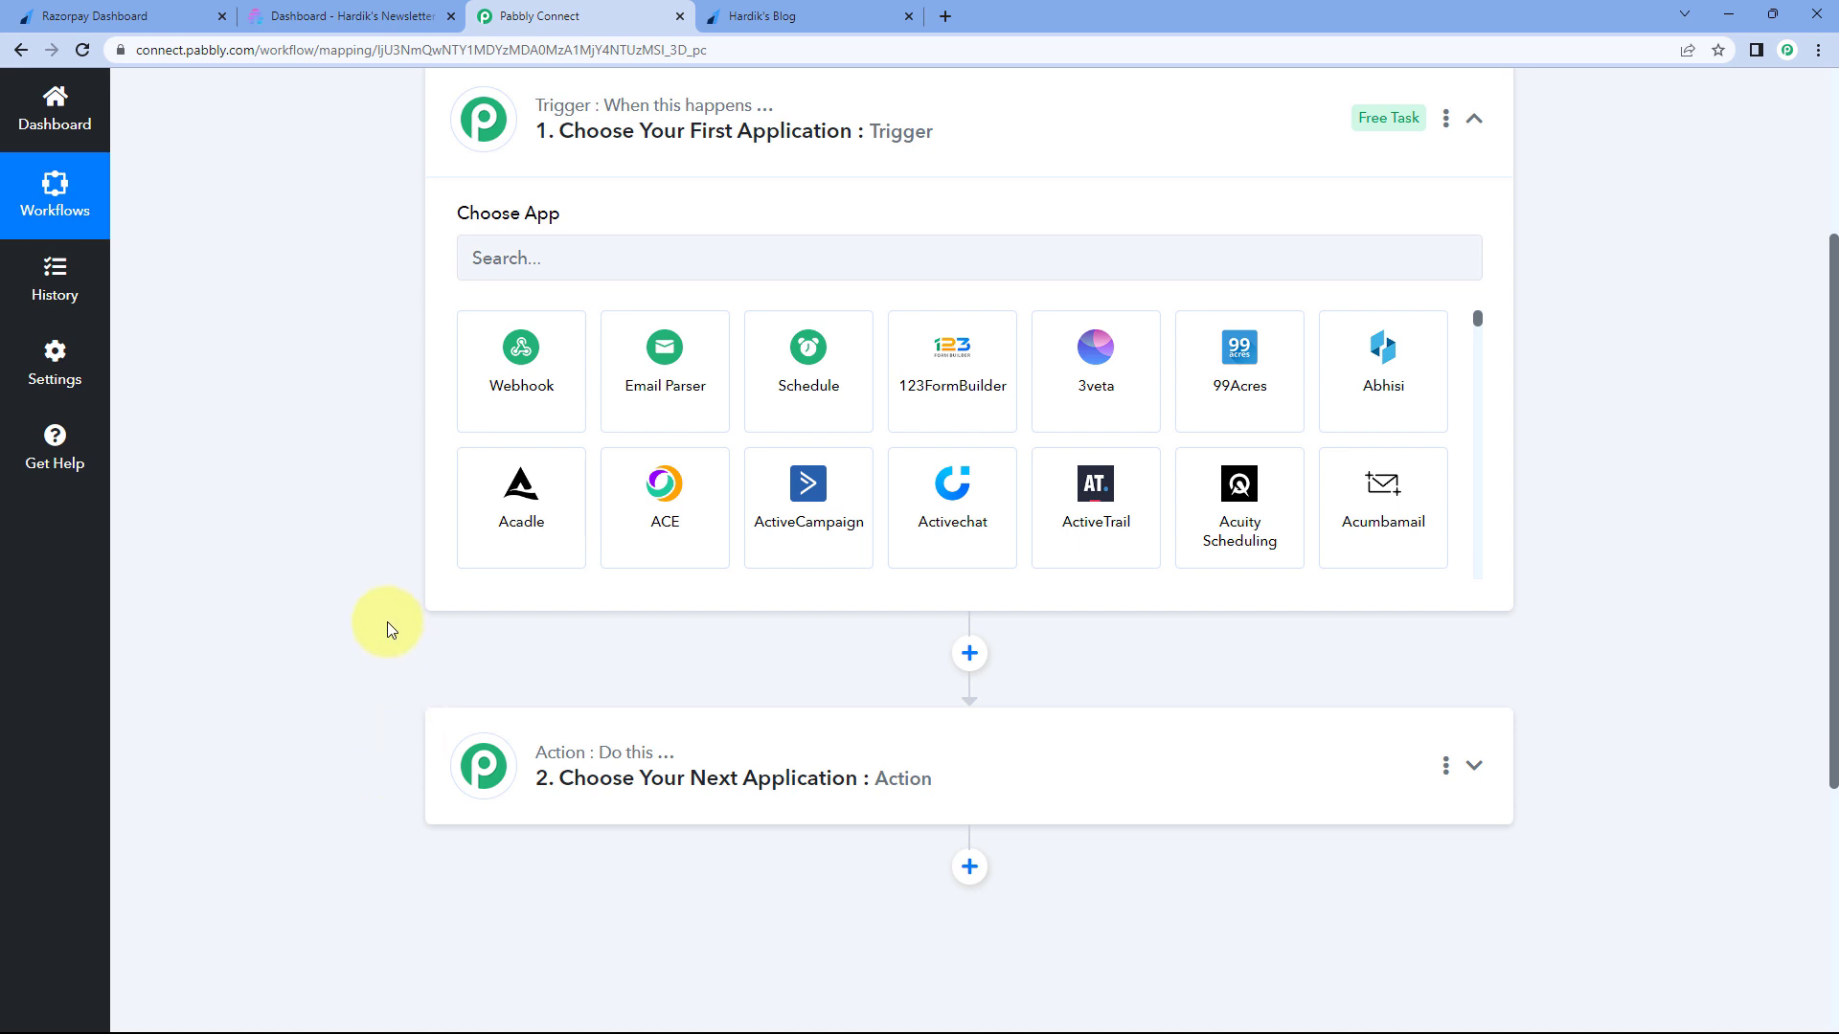
- Set Razorpay with the Payment Captured event as the trigger and copy the generated webhook URL
click(530, 257)
text(Razorpa)
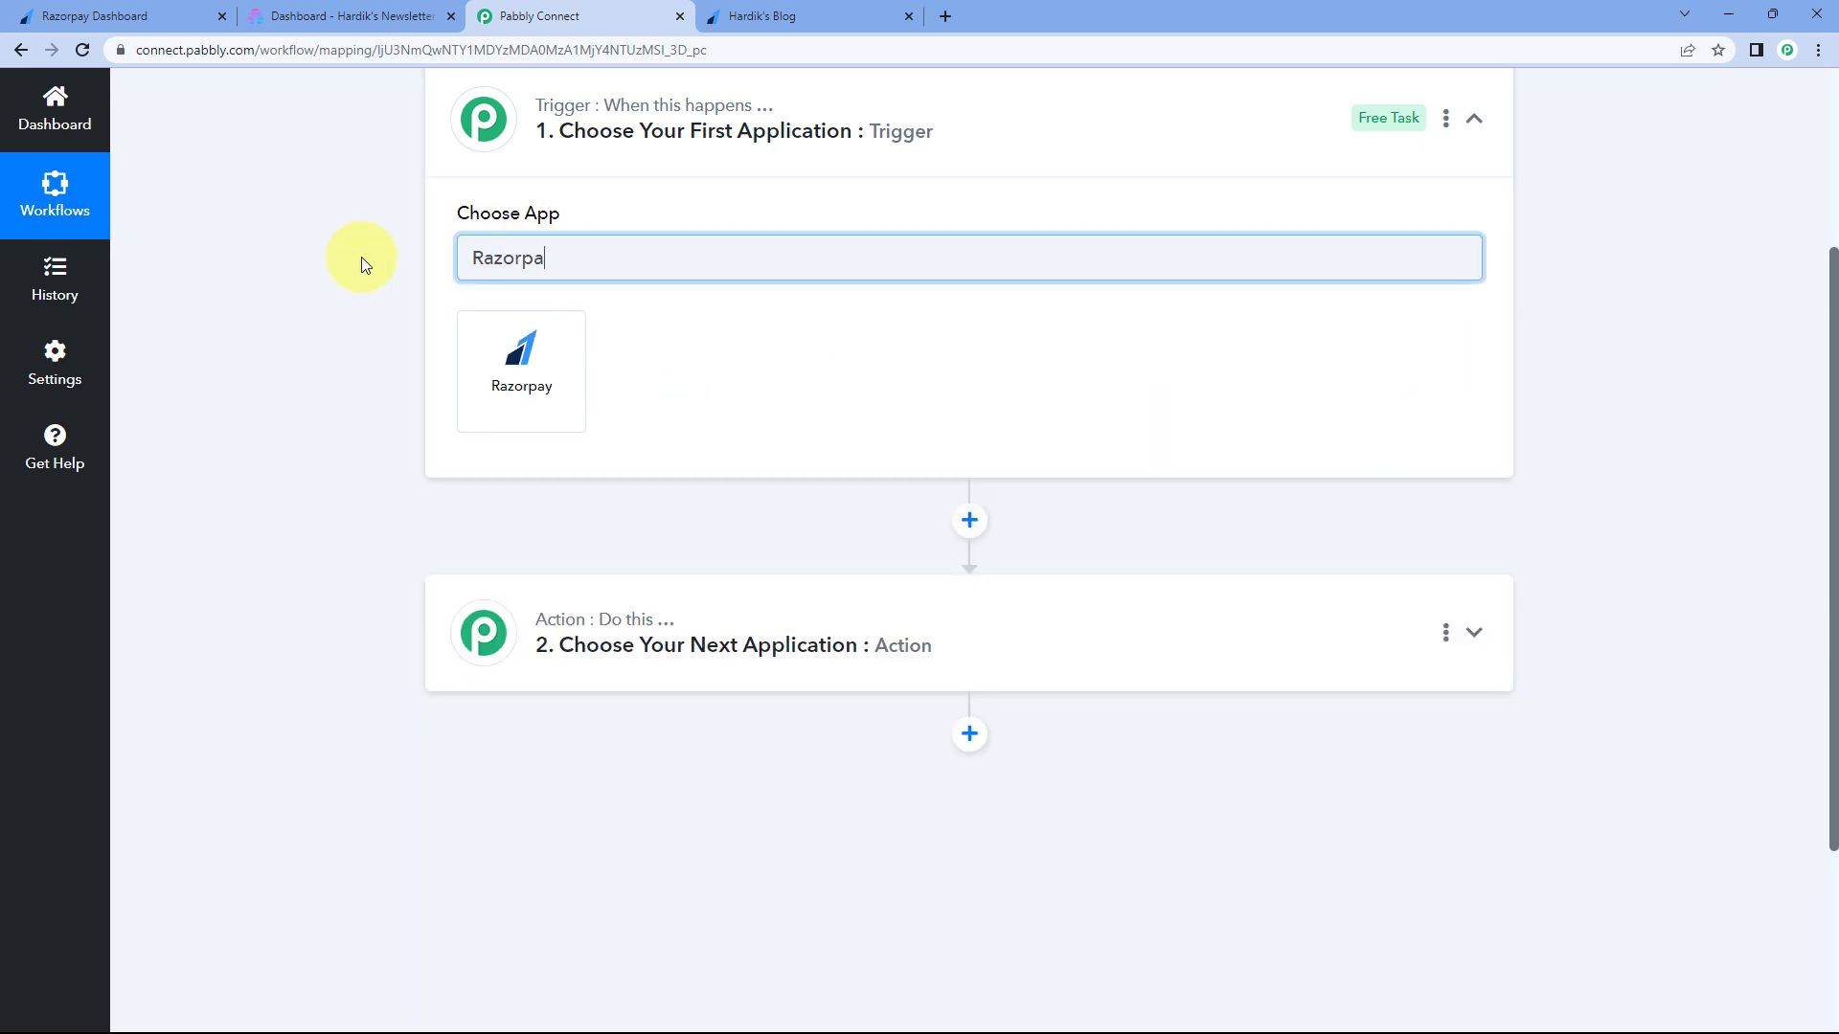
text(y)
click(532, 350)
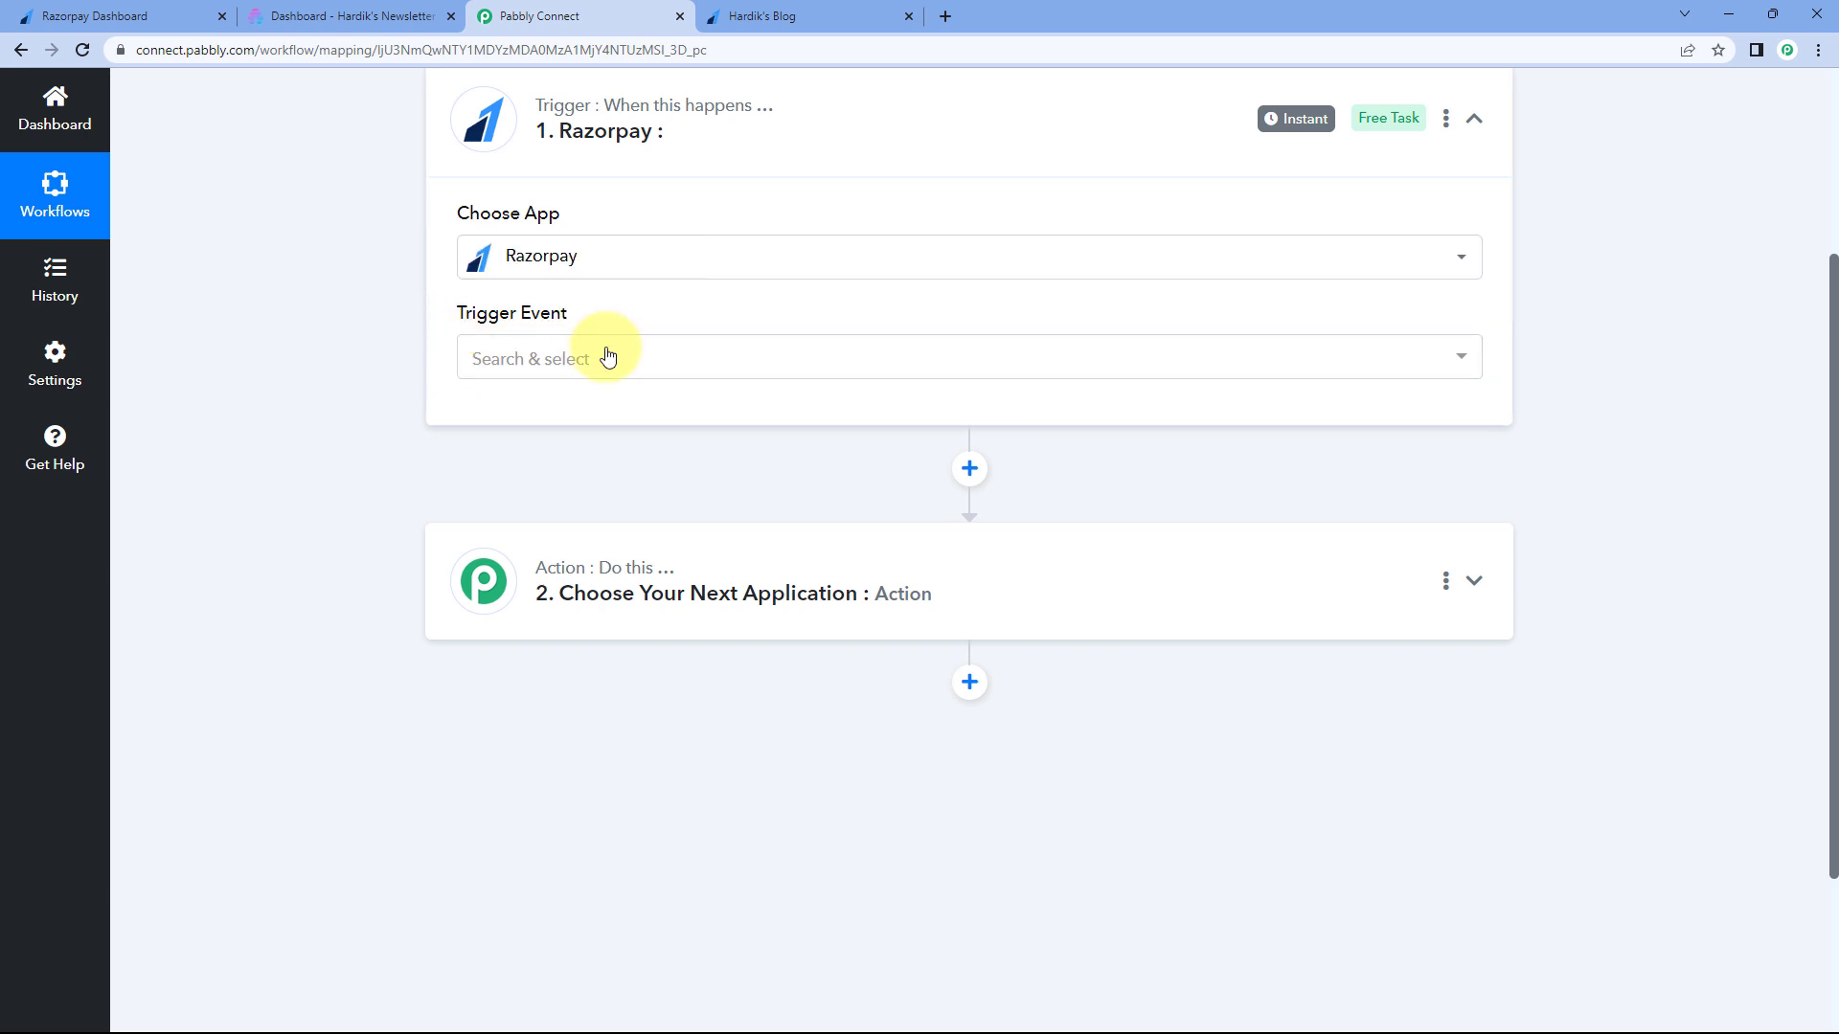
click(627, 360)
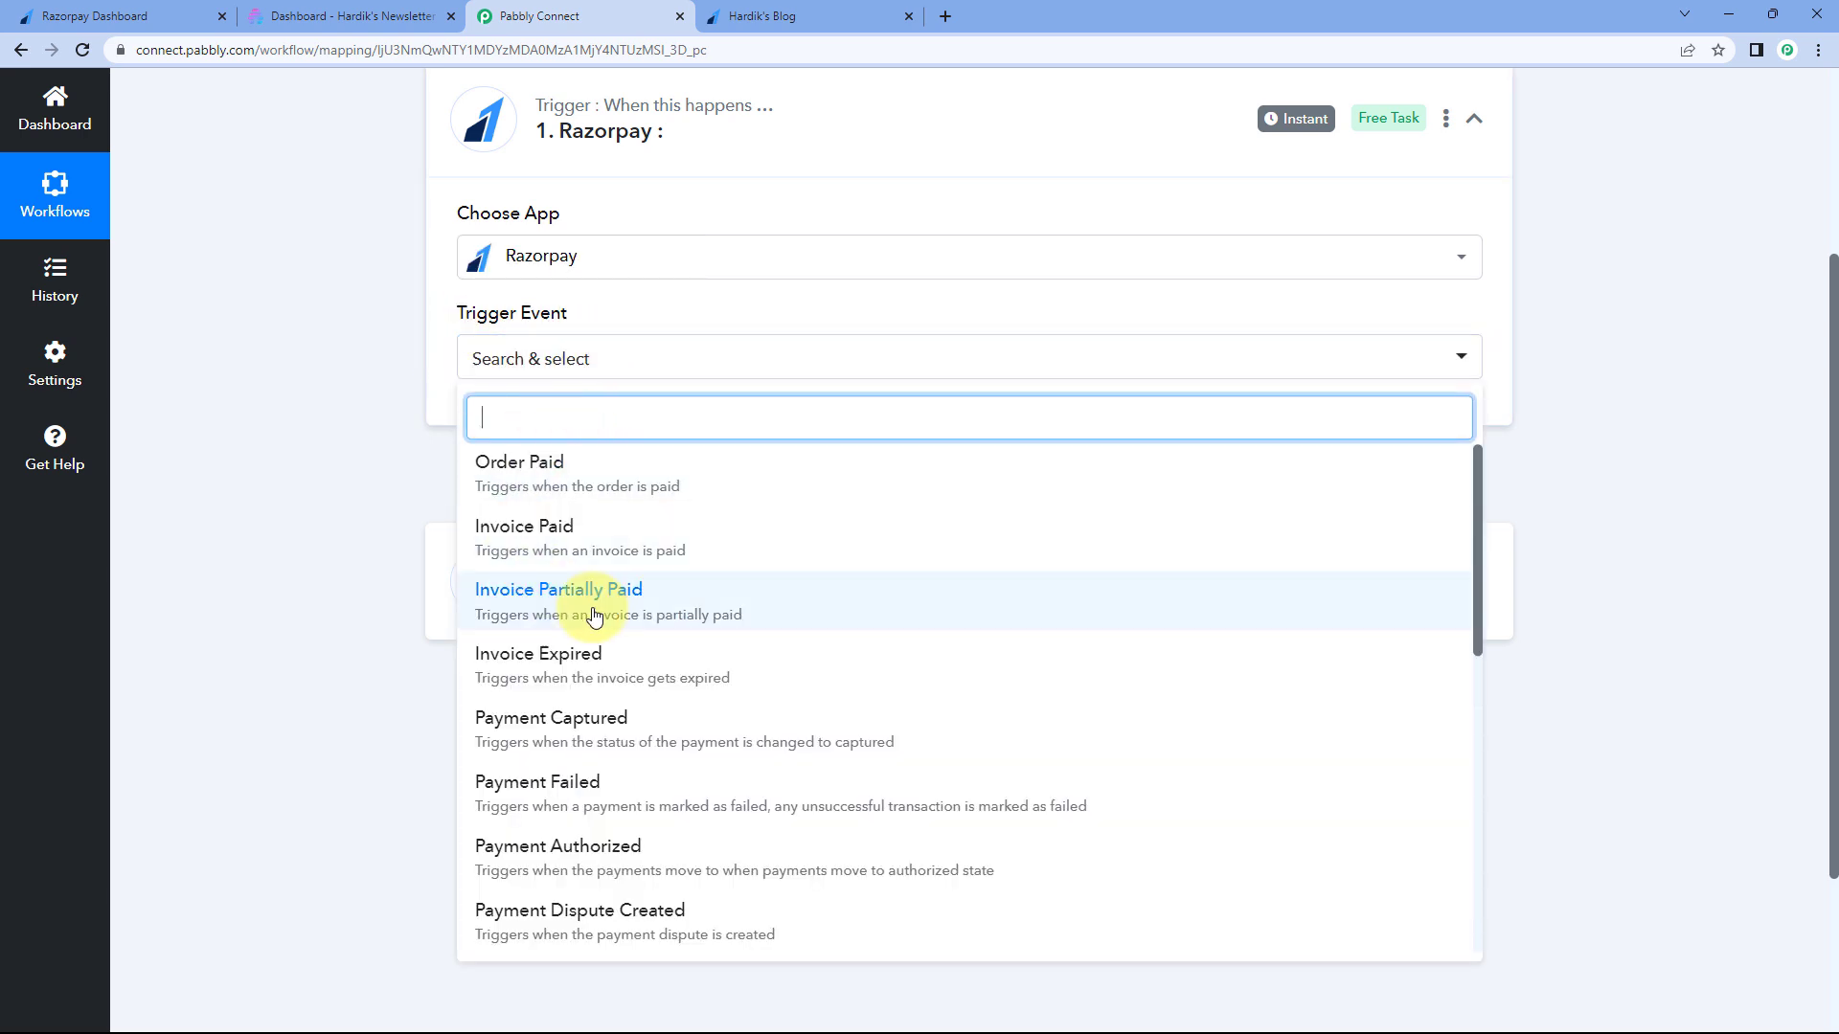
click(670, 725)
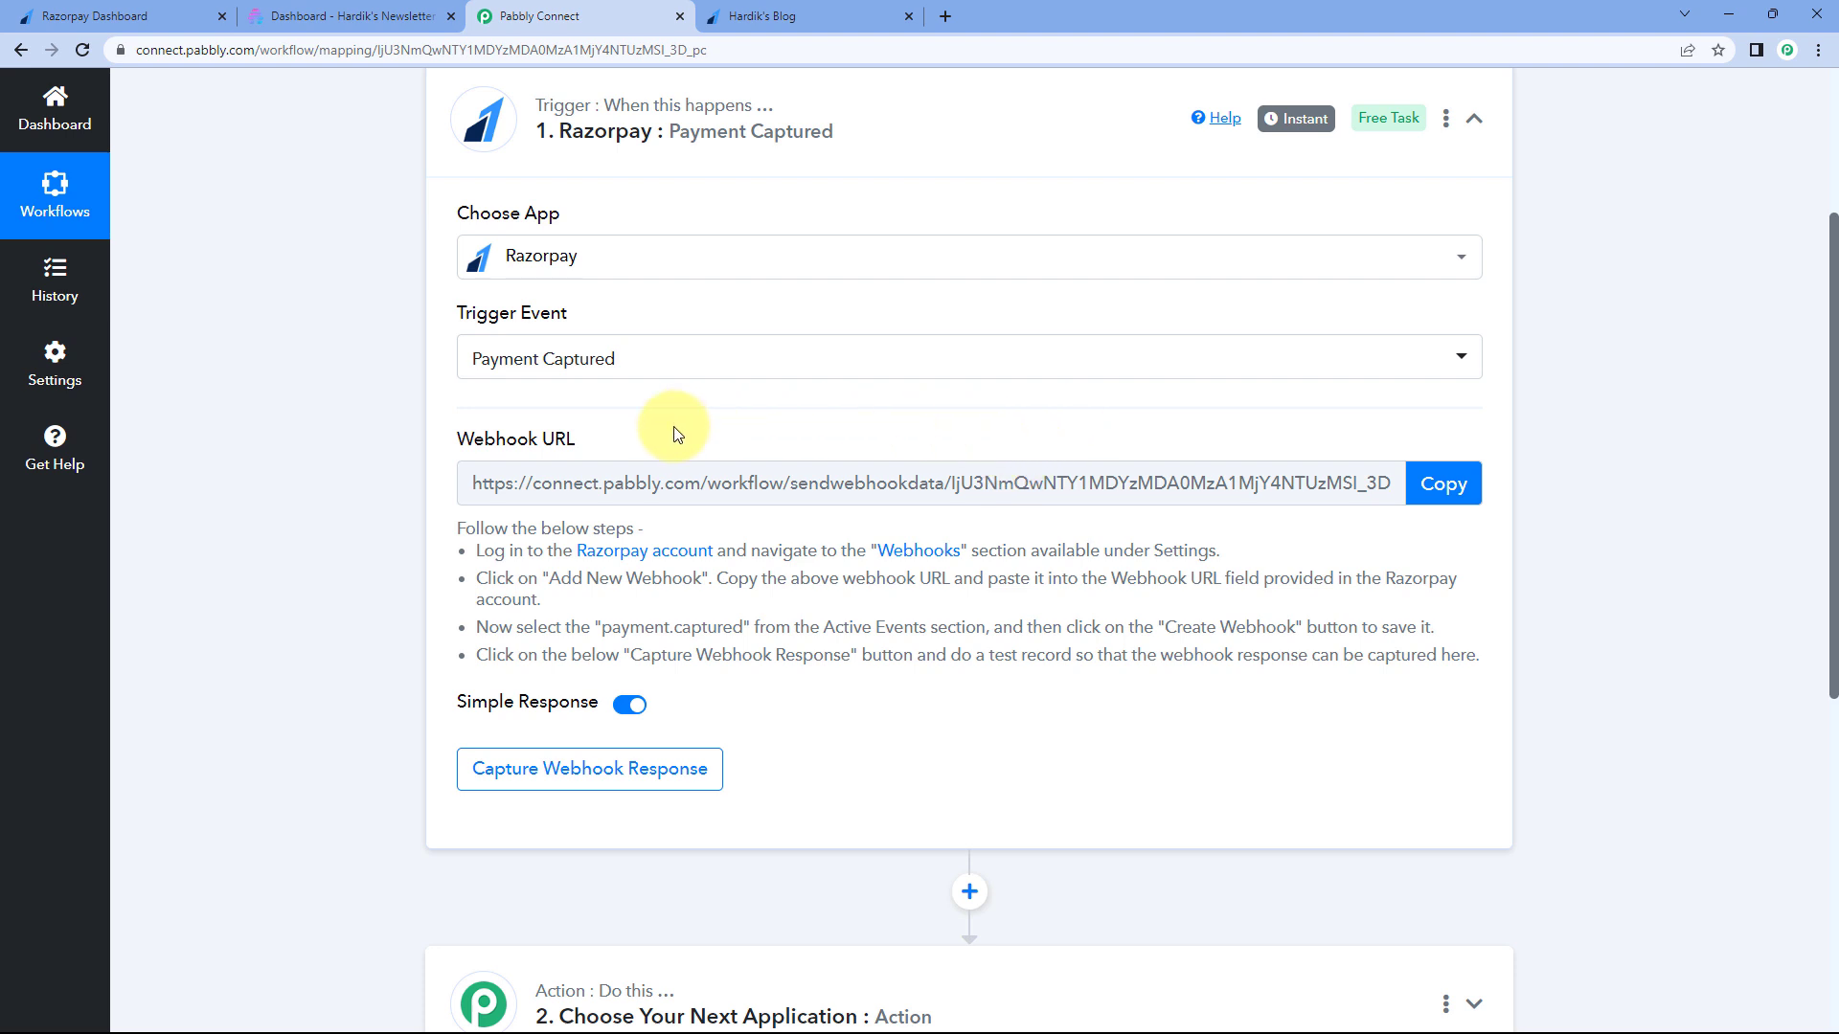
drag(457, 525, 1558, 683)
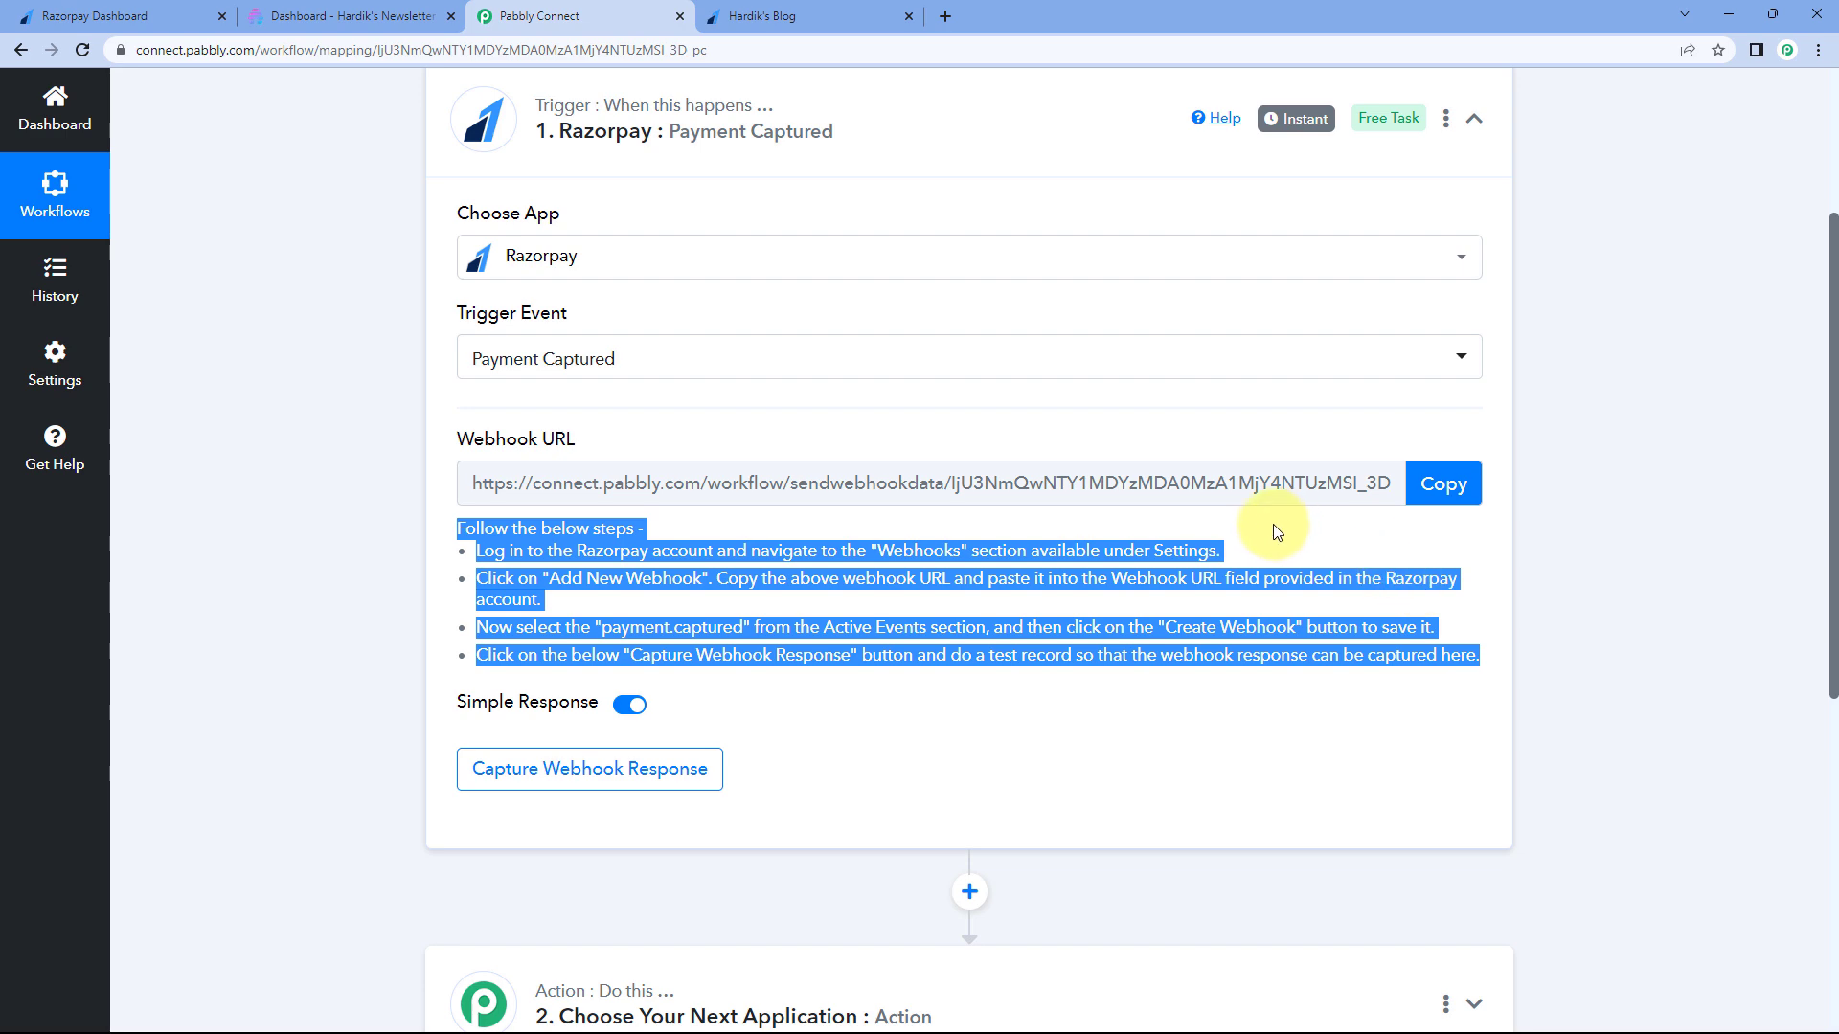
click(1455, 500)
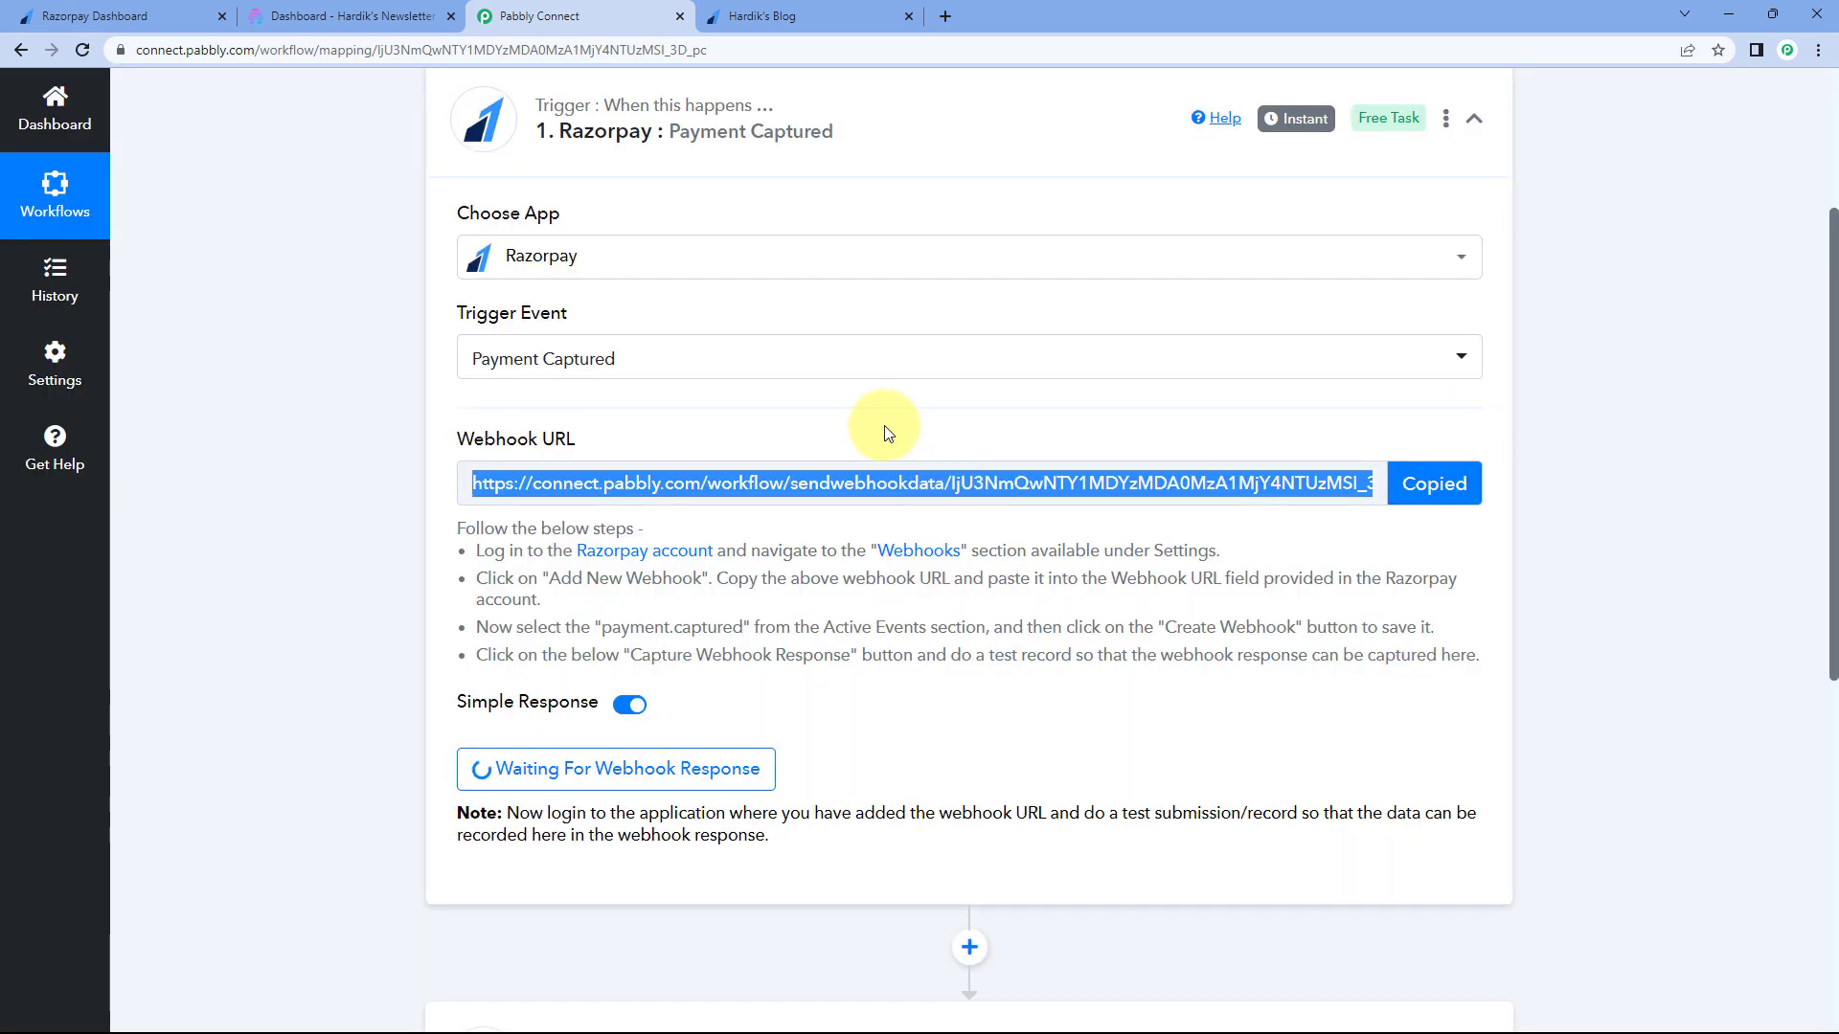
- In the Razorpay Dashboard, go to Account & Settings > Webhooks and click + Add New Webhook
click(91, 17)
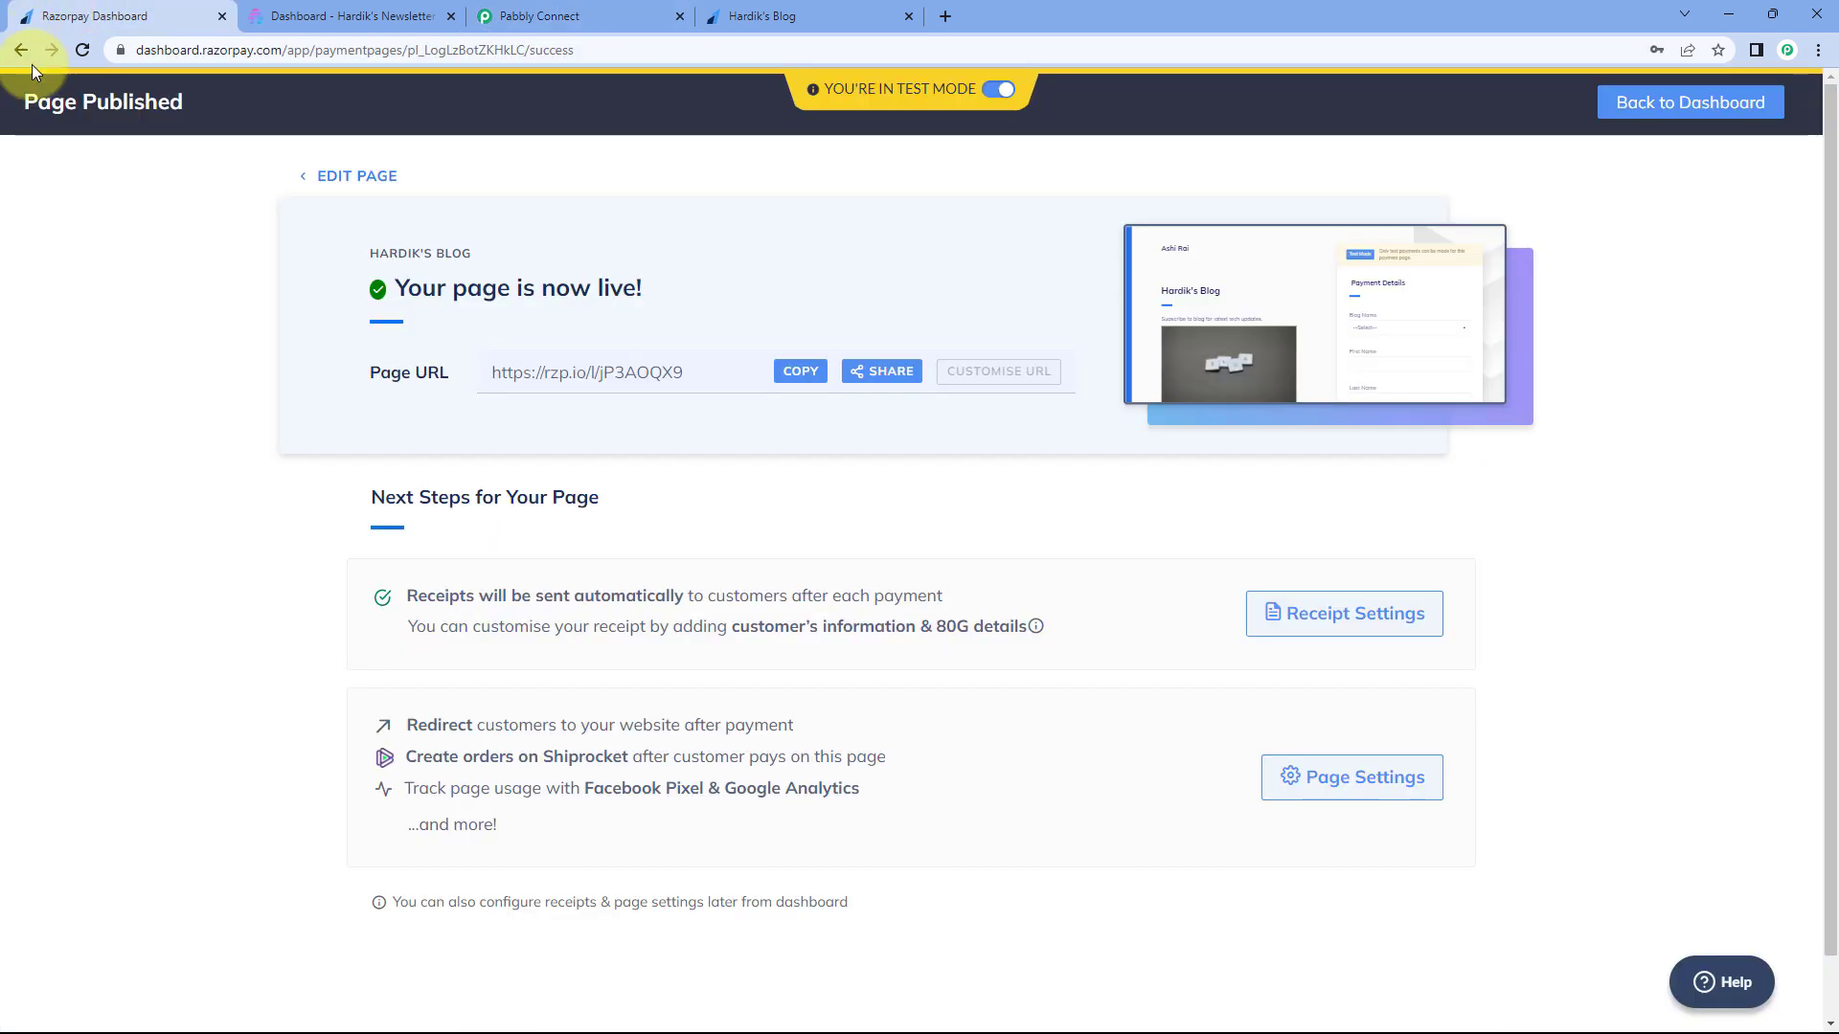
click(11, 54)
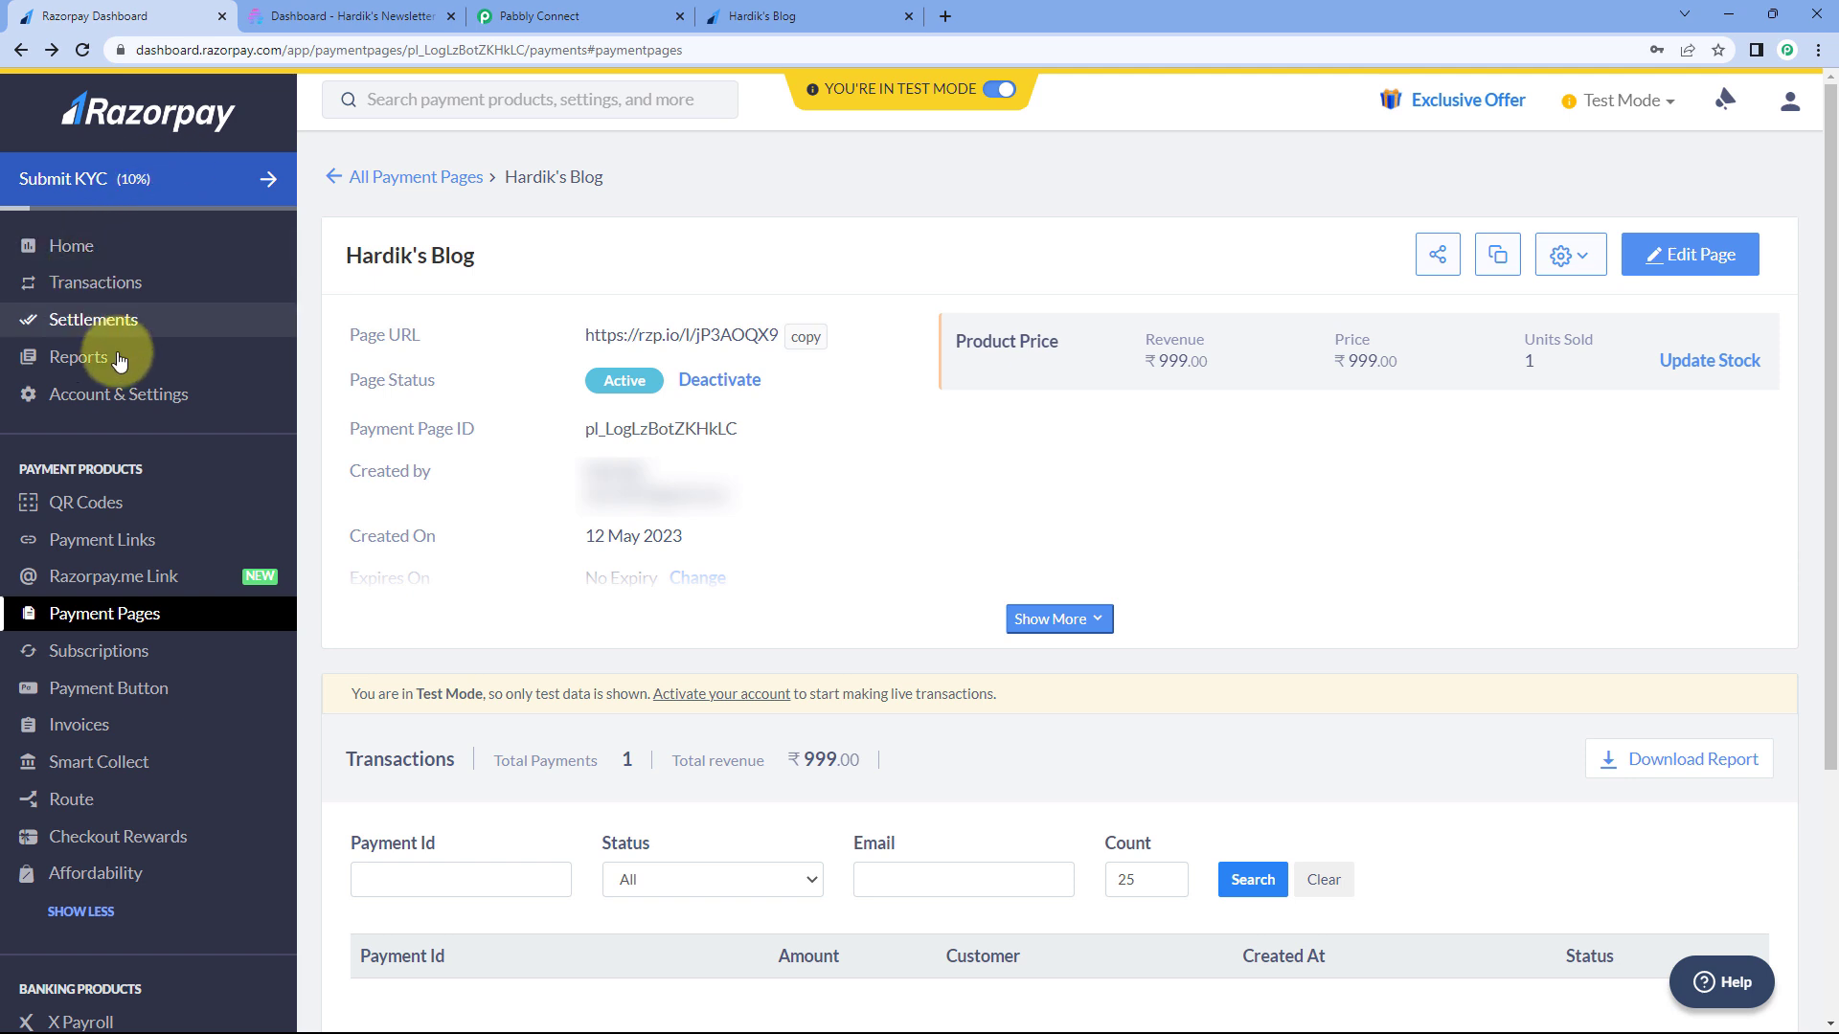
click(128, 397)
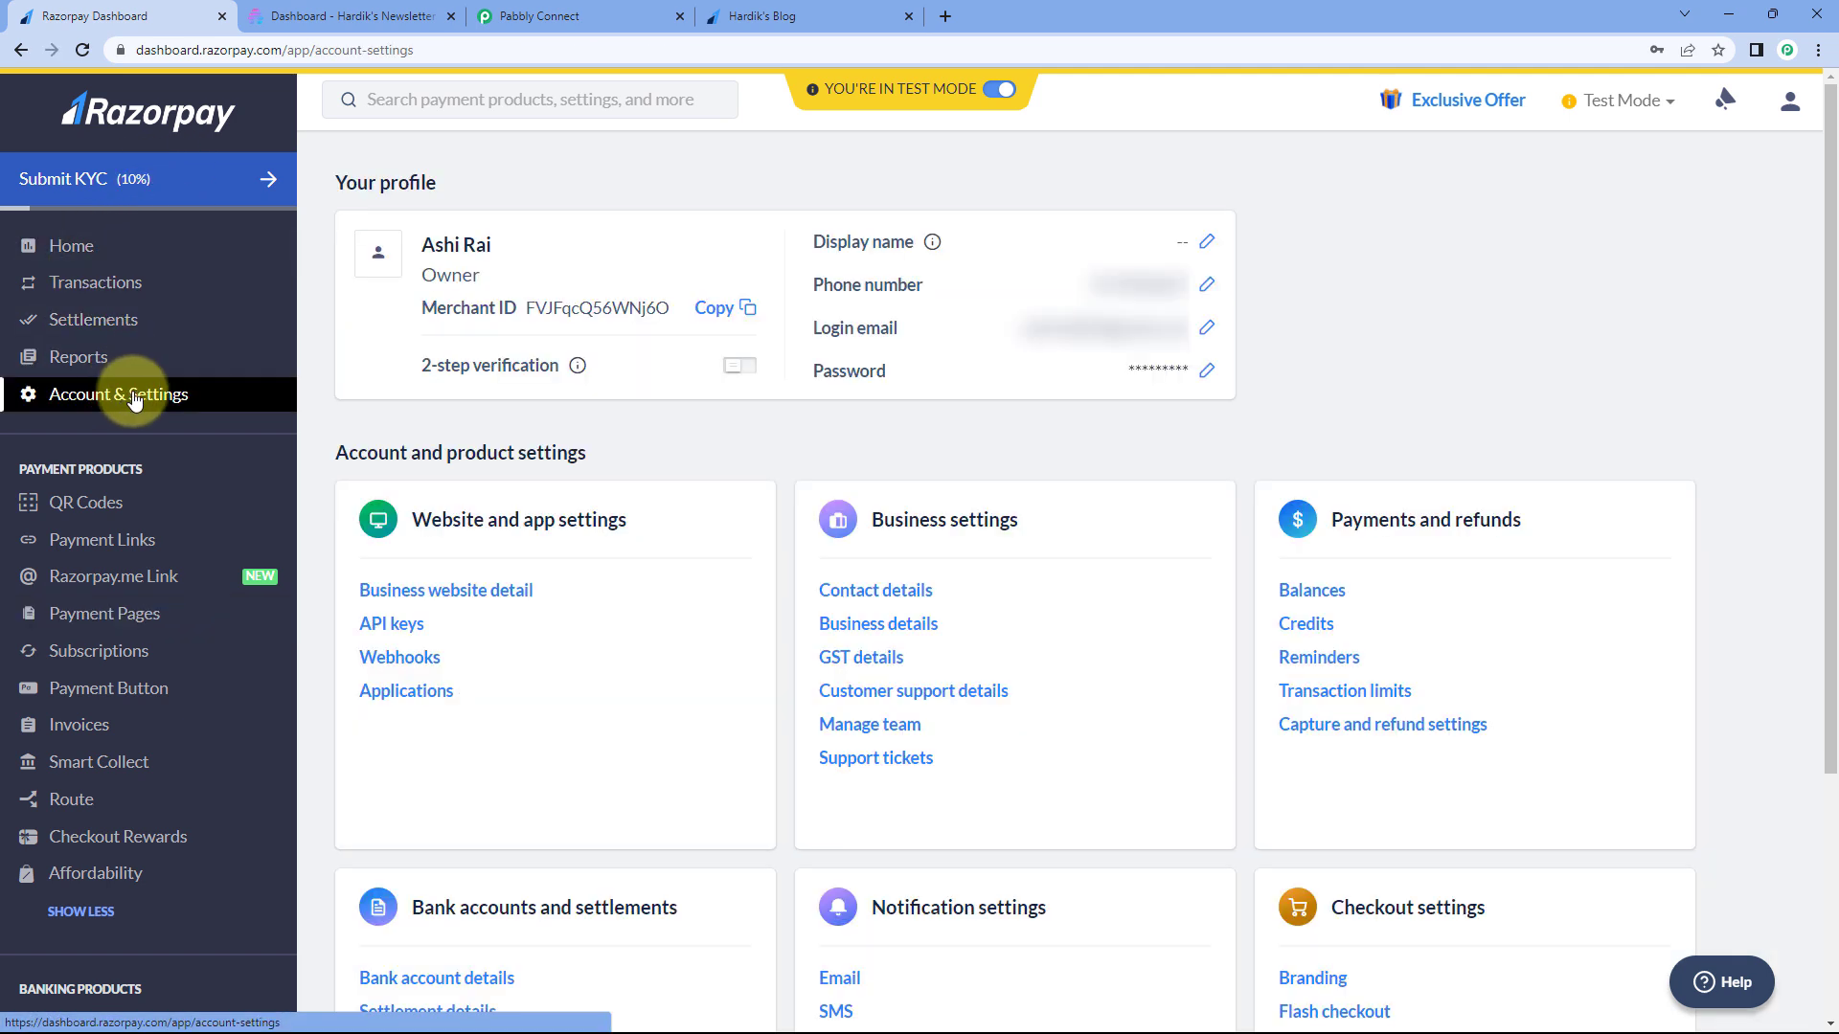
click(420, 669)
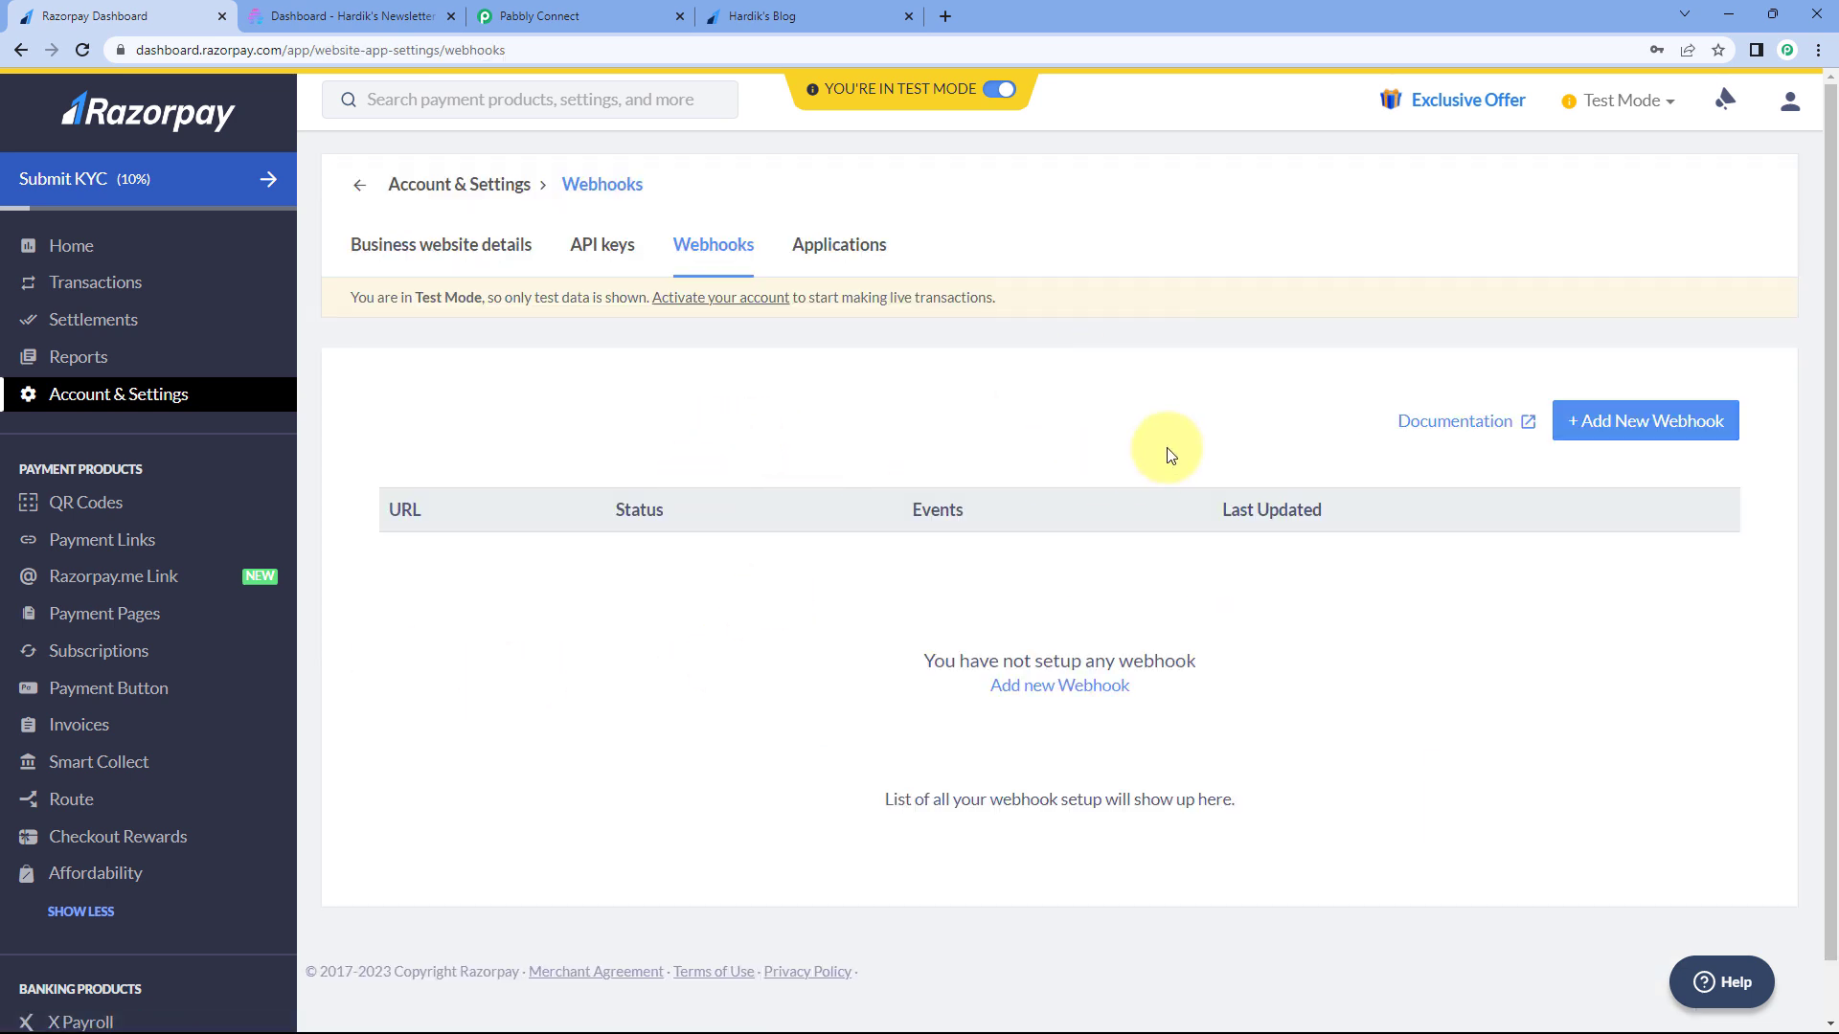
click(1638, 427)
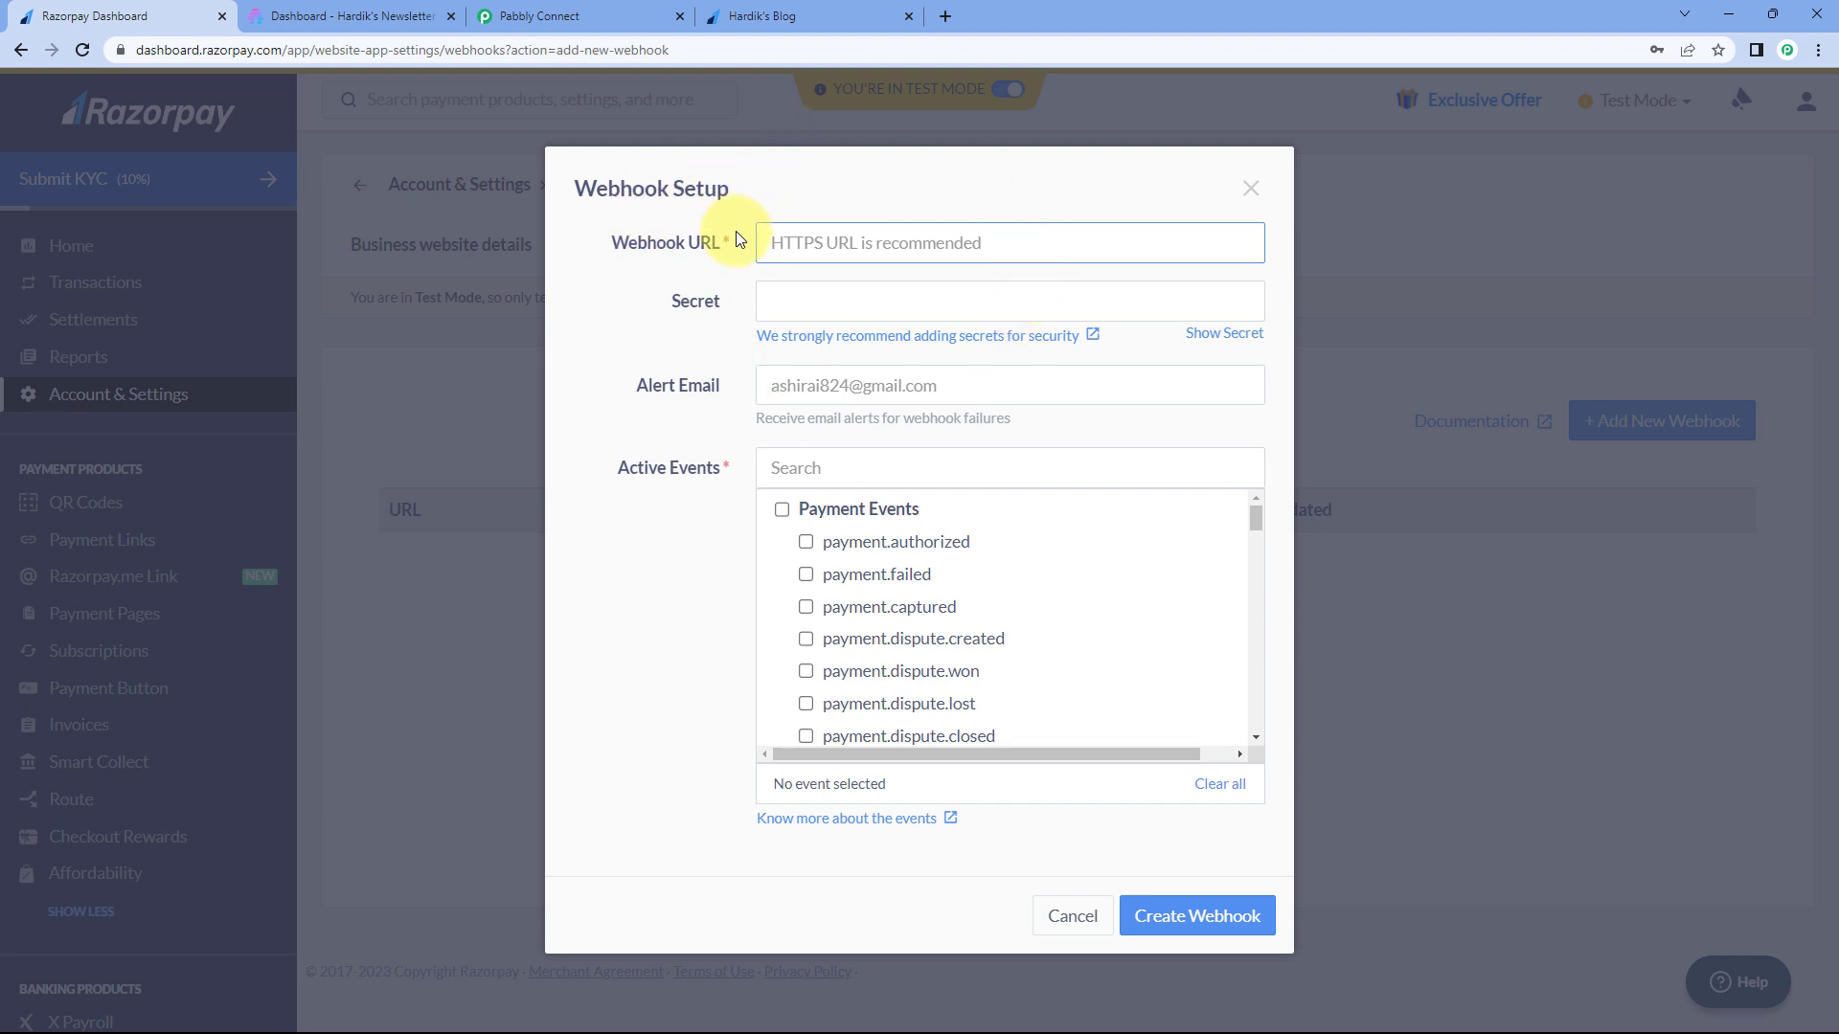
- Copy the Pabbly trigger's webhook URL into Razorpay's Webhook URL field
click(618, 10)
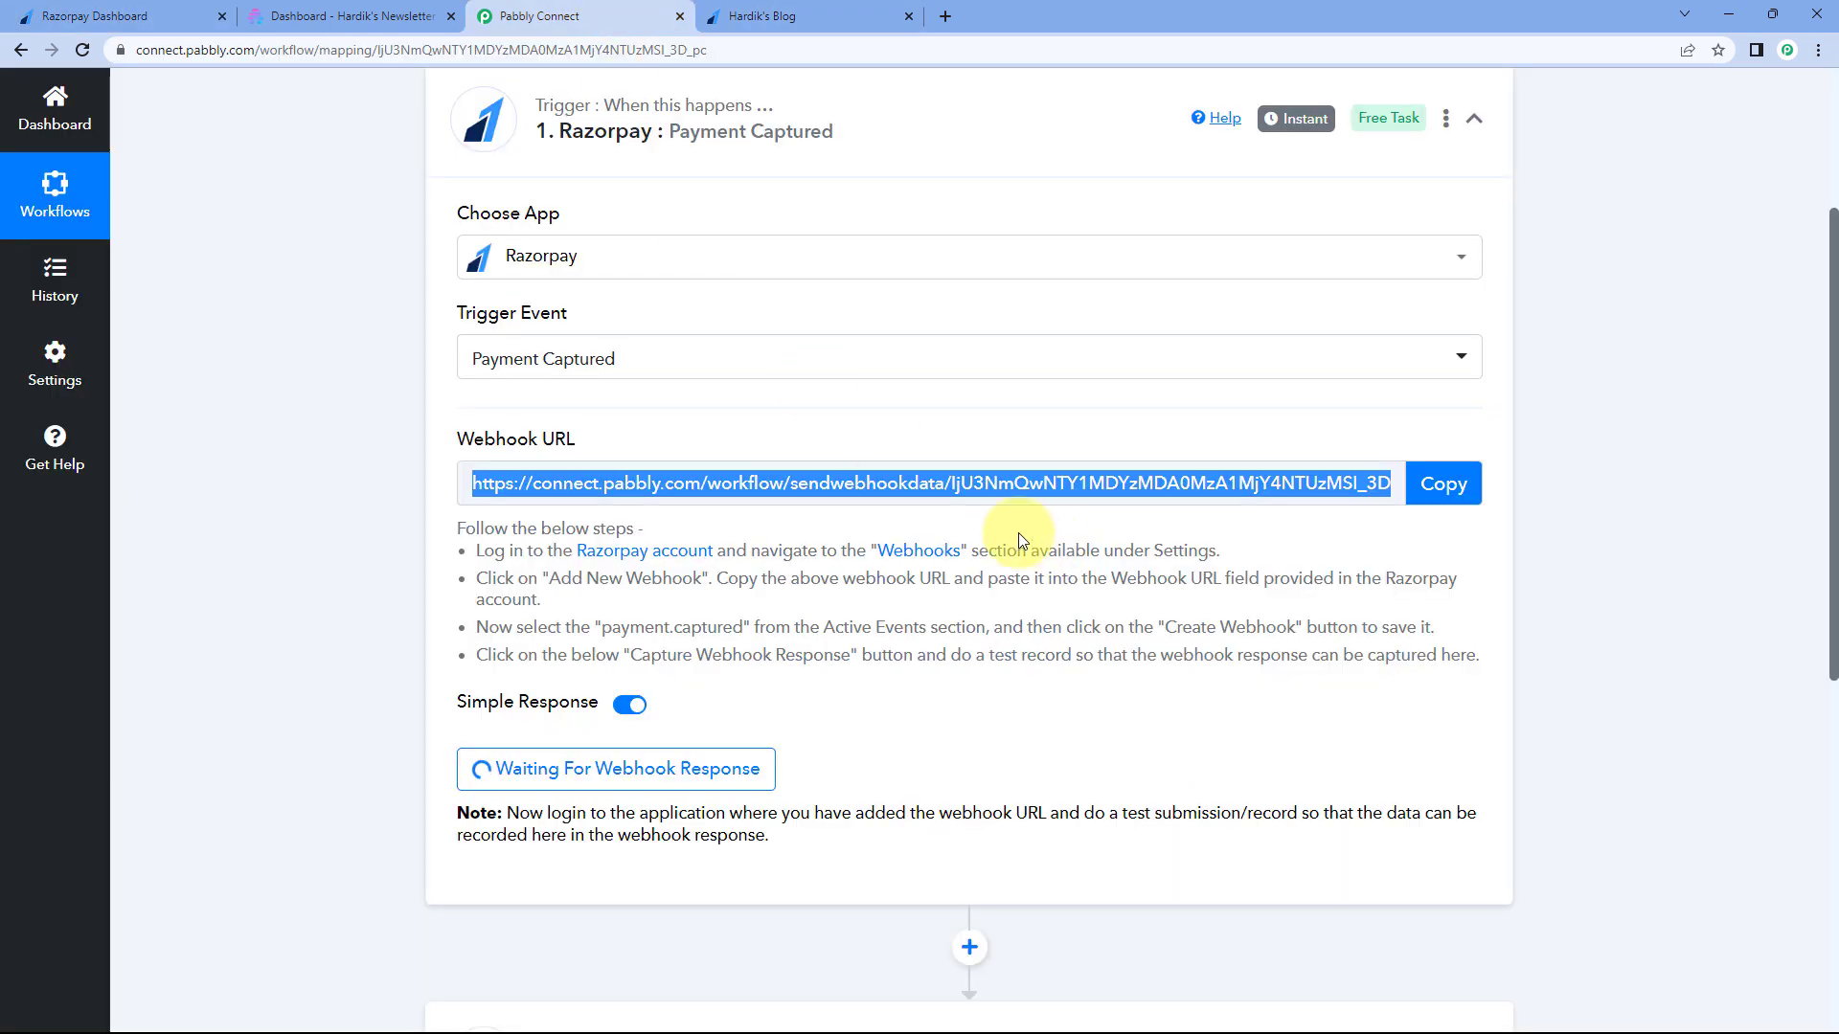
click(1463, 494)
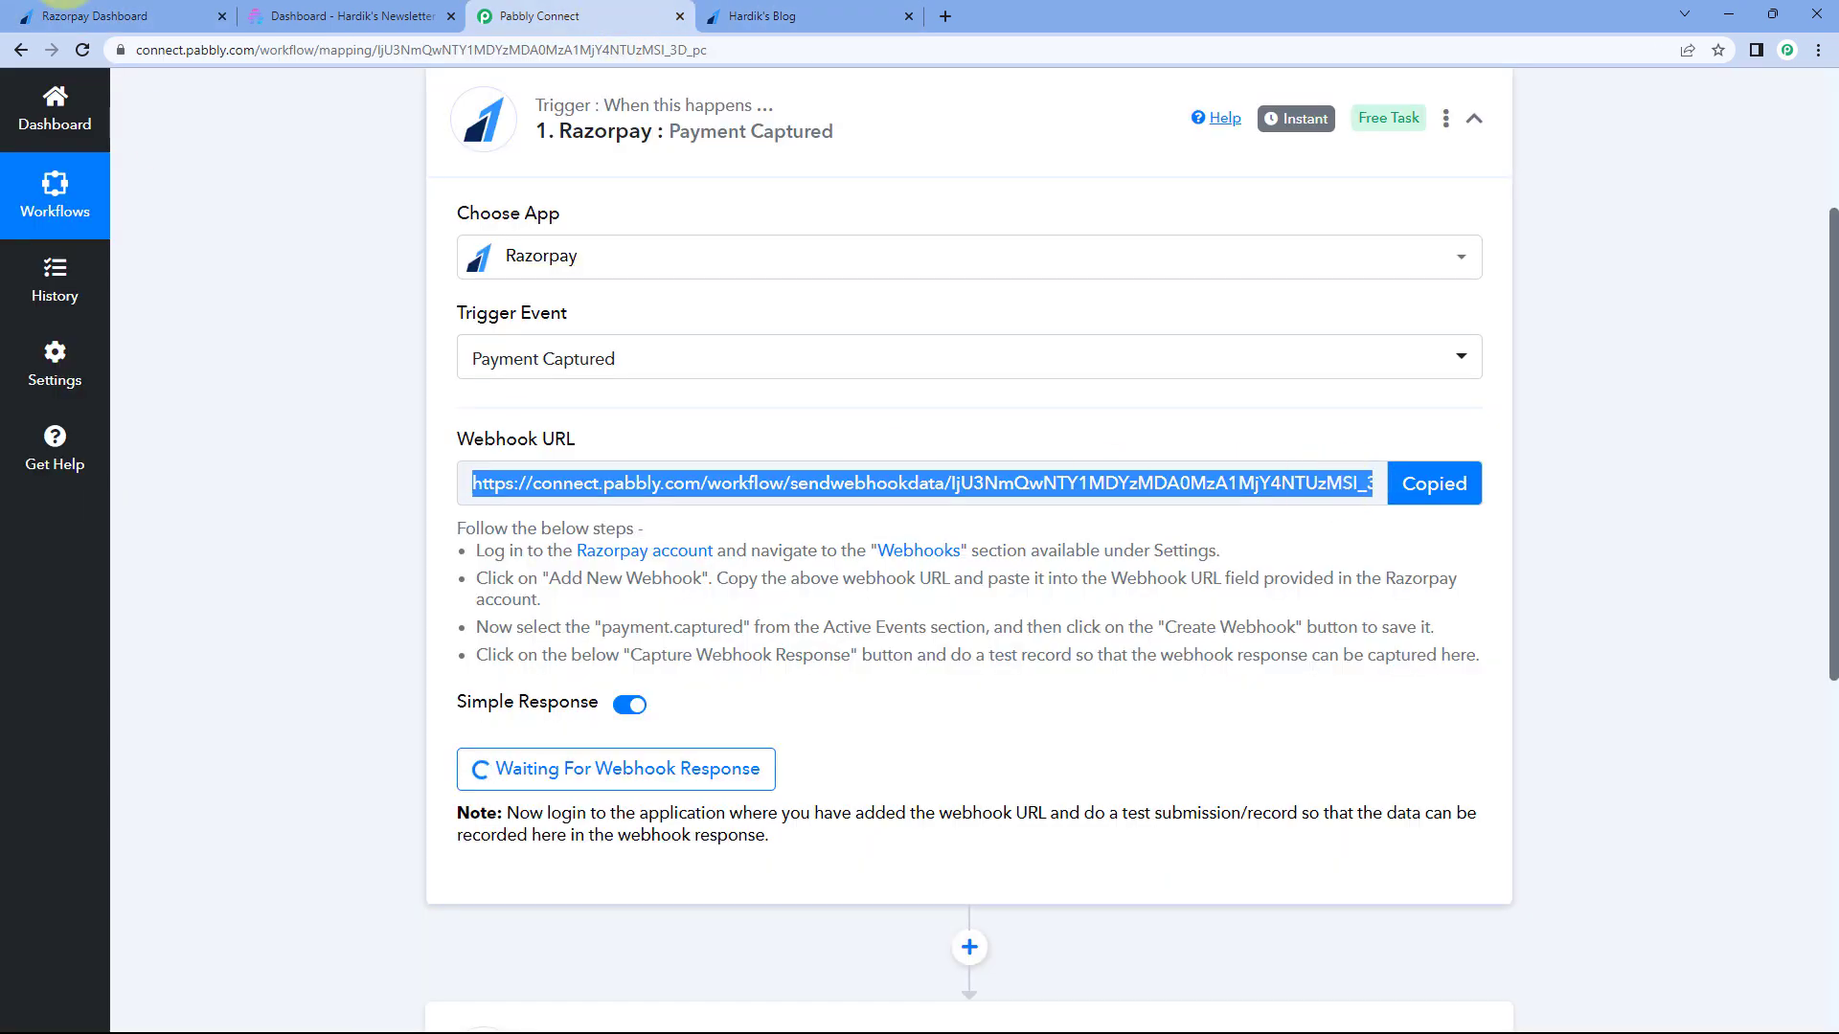
click(122, 15)
right_click(802, 234)
click(843, 384)
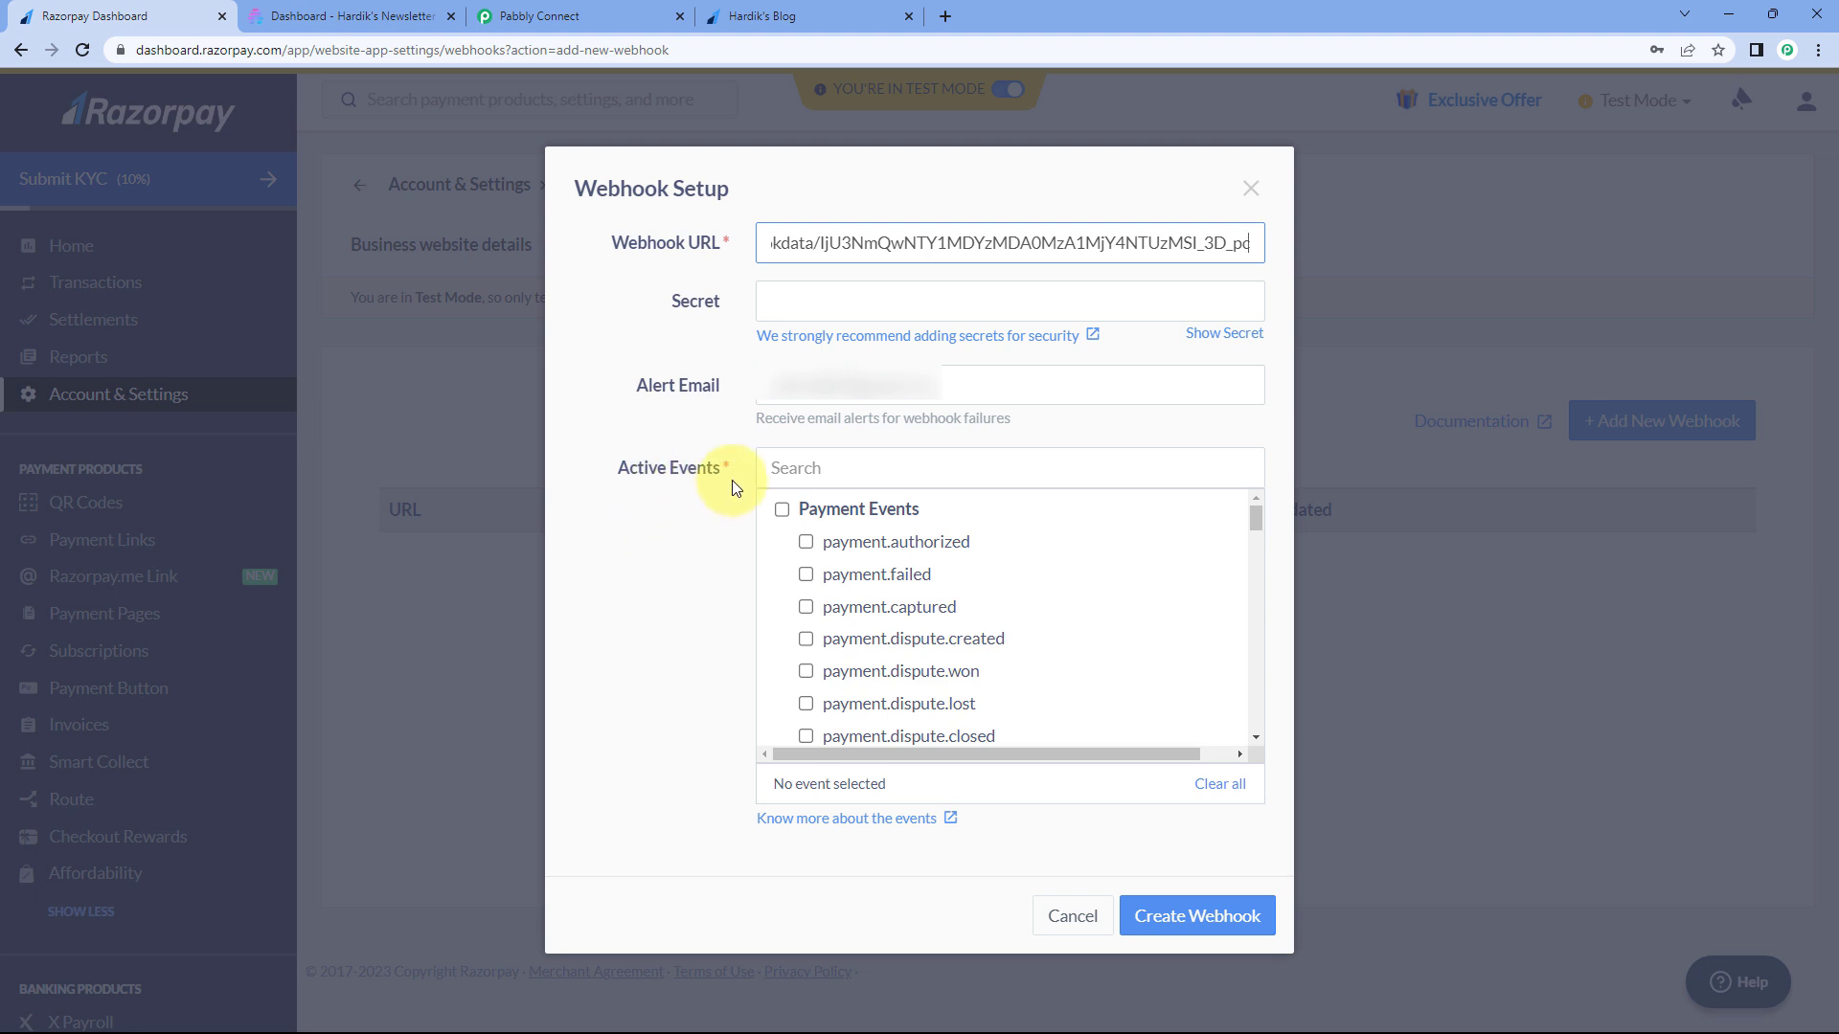
- Subscribe the webhook to payment.captured and create it
click(805, 611)
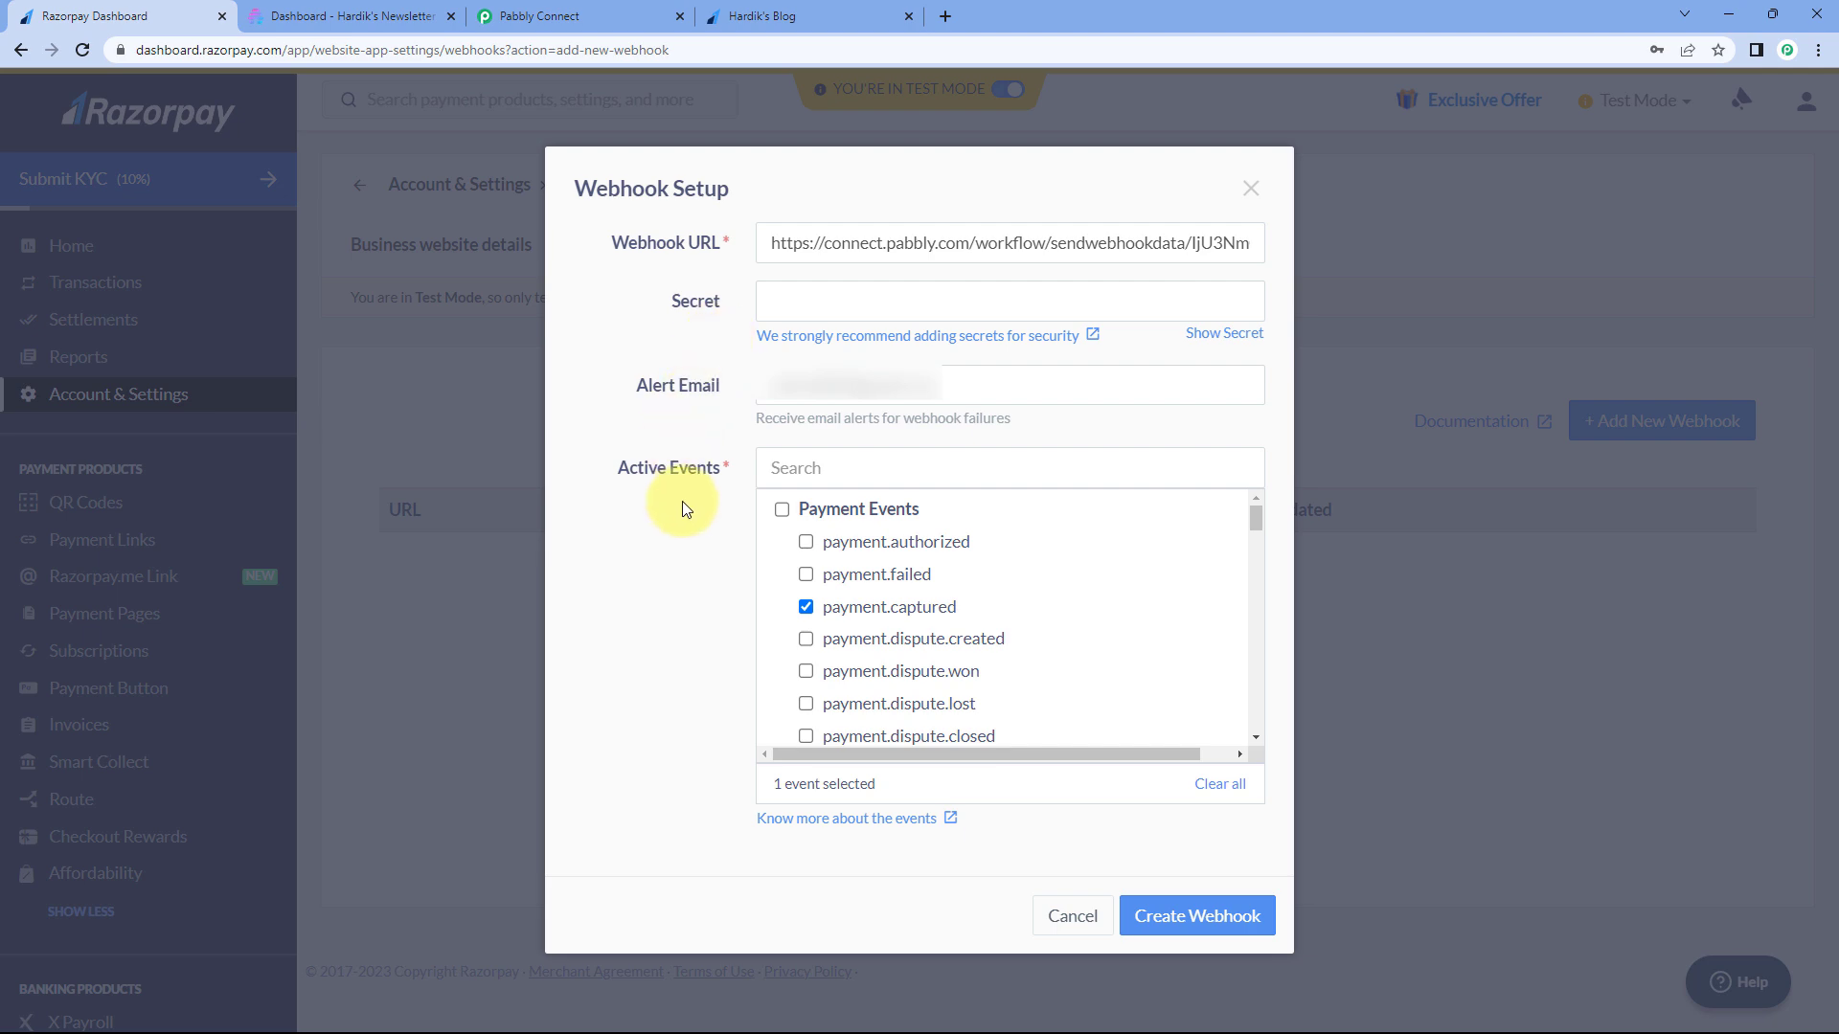
click(574, 16)
drag(442, 532, 1486, 664)
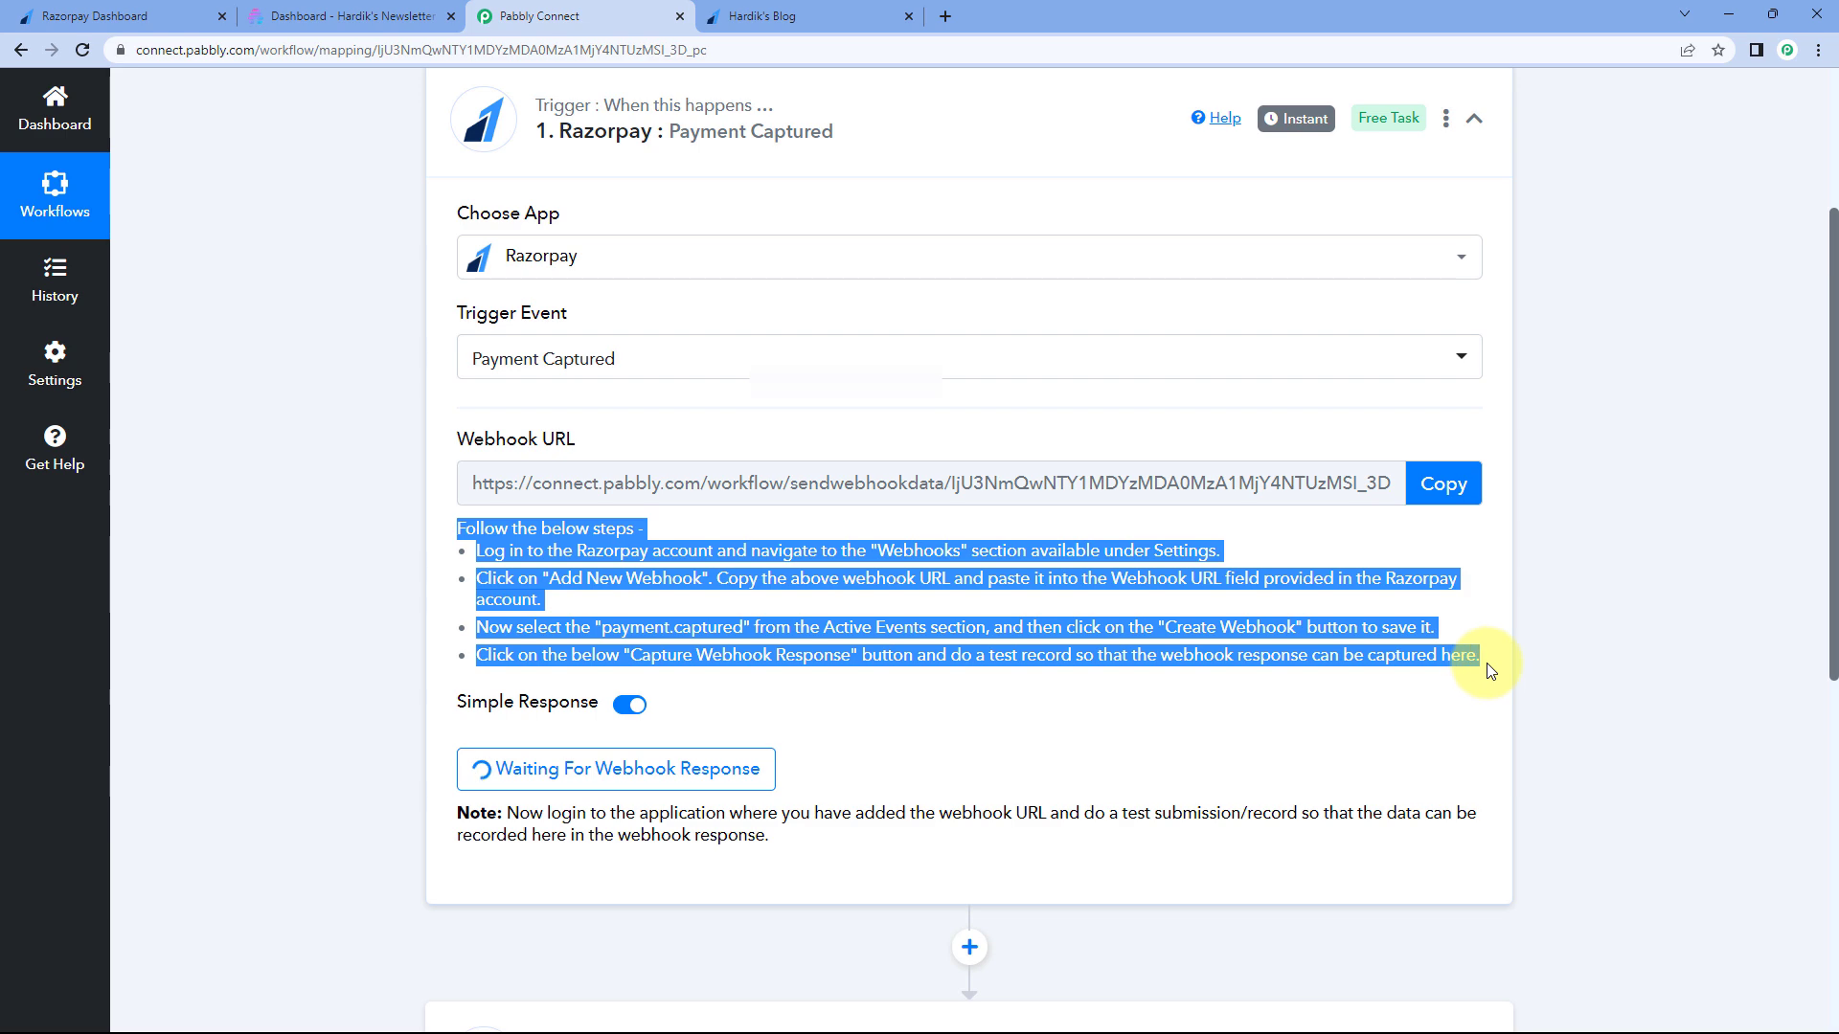
click(1483, 613)
click(164, 8)
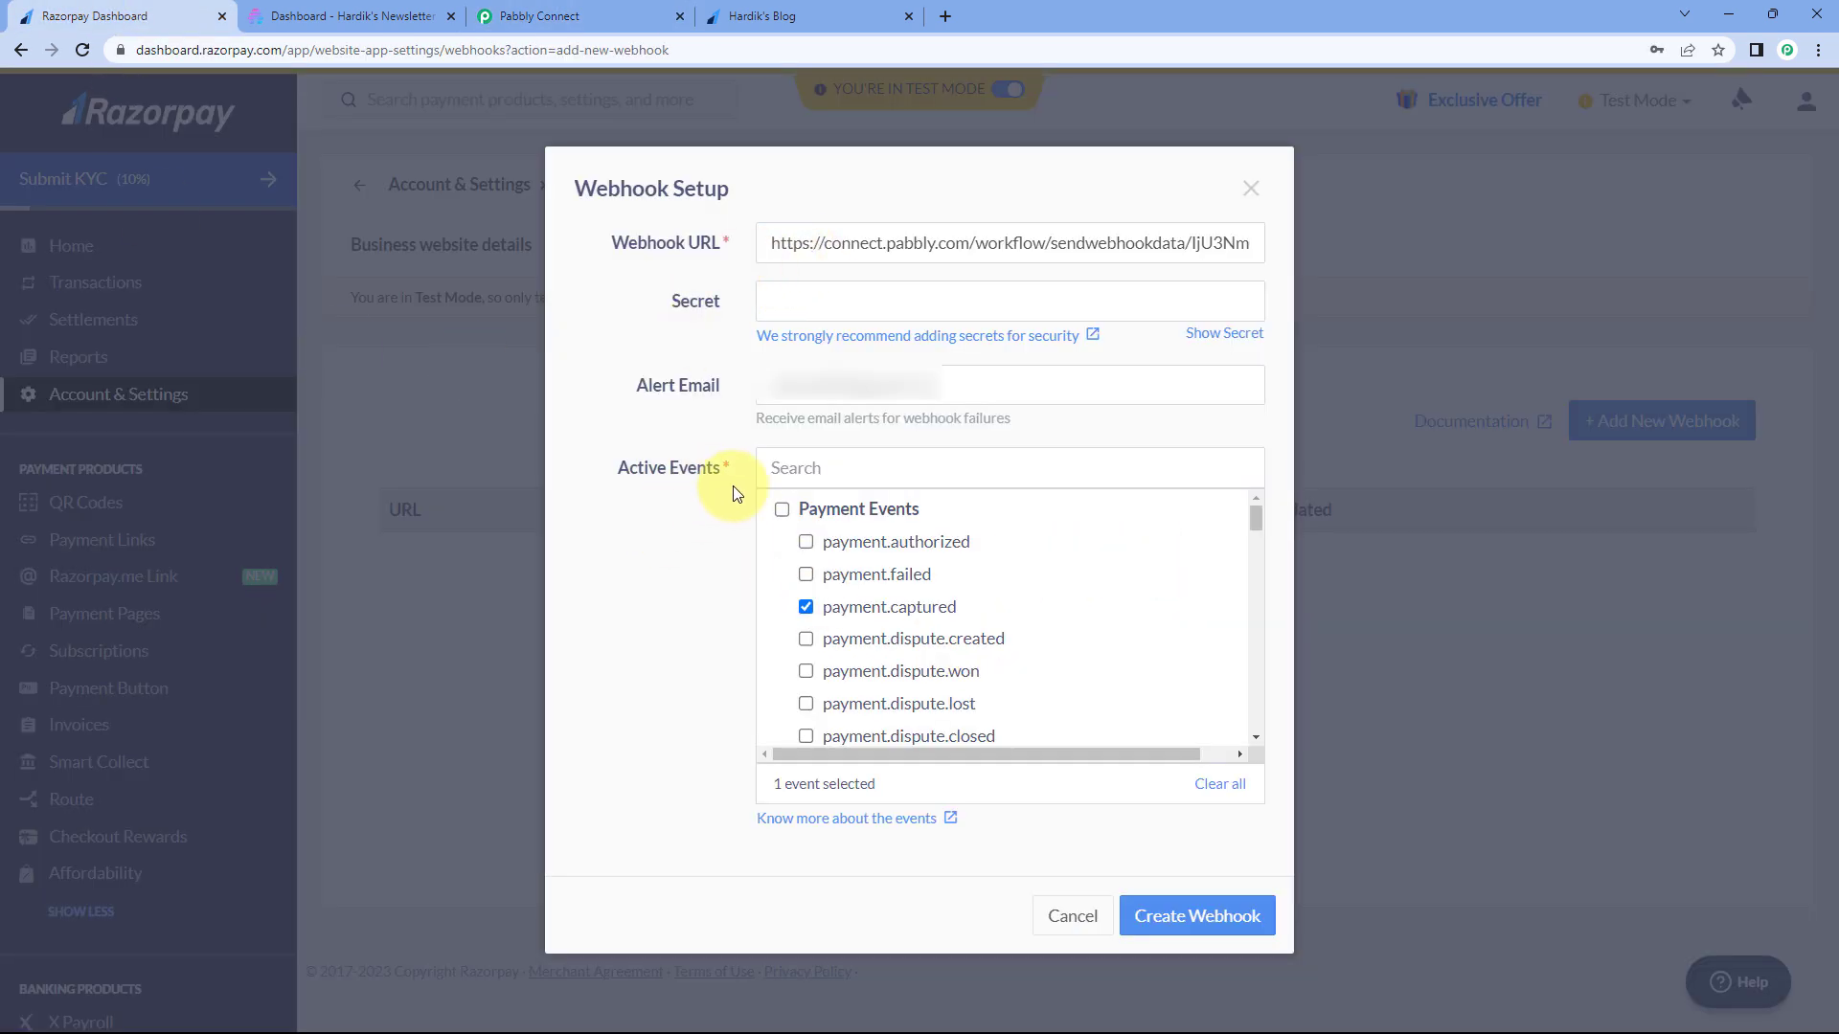
click(1195, 919)
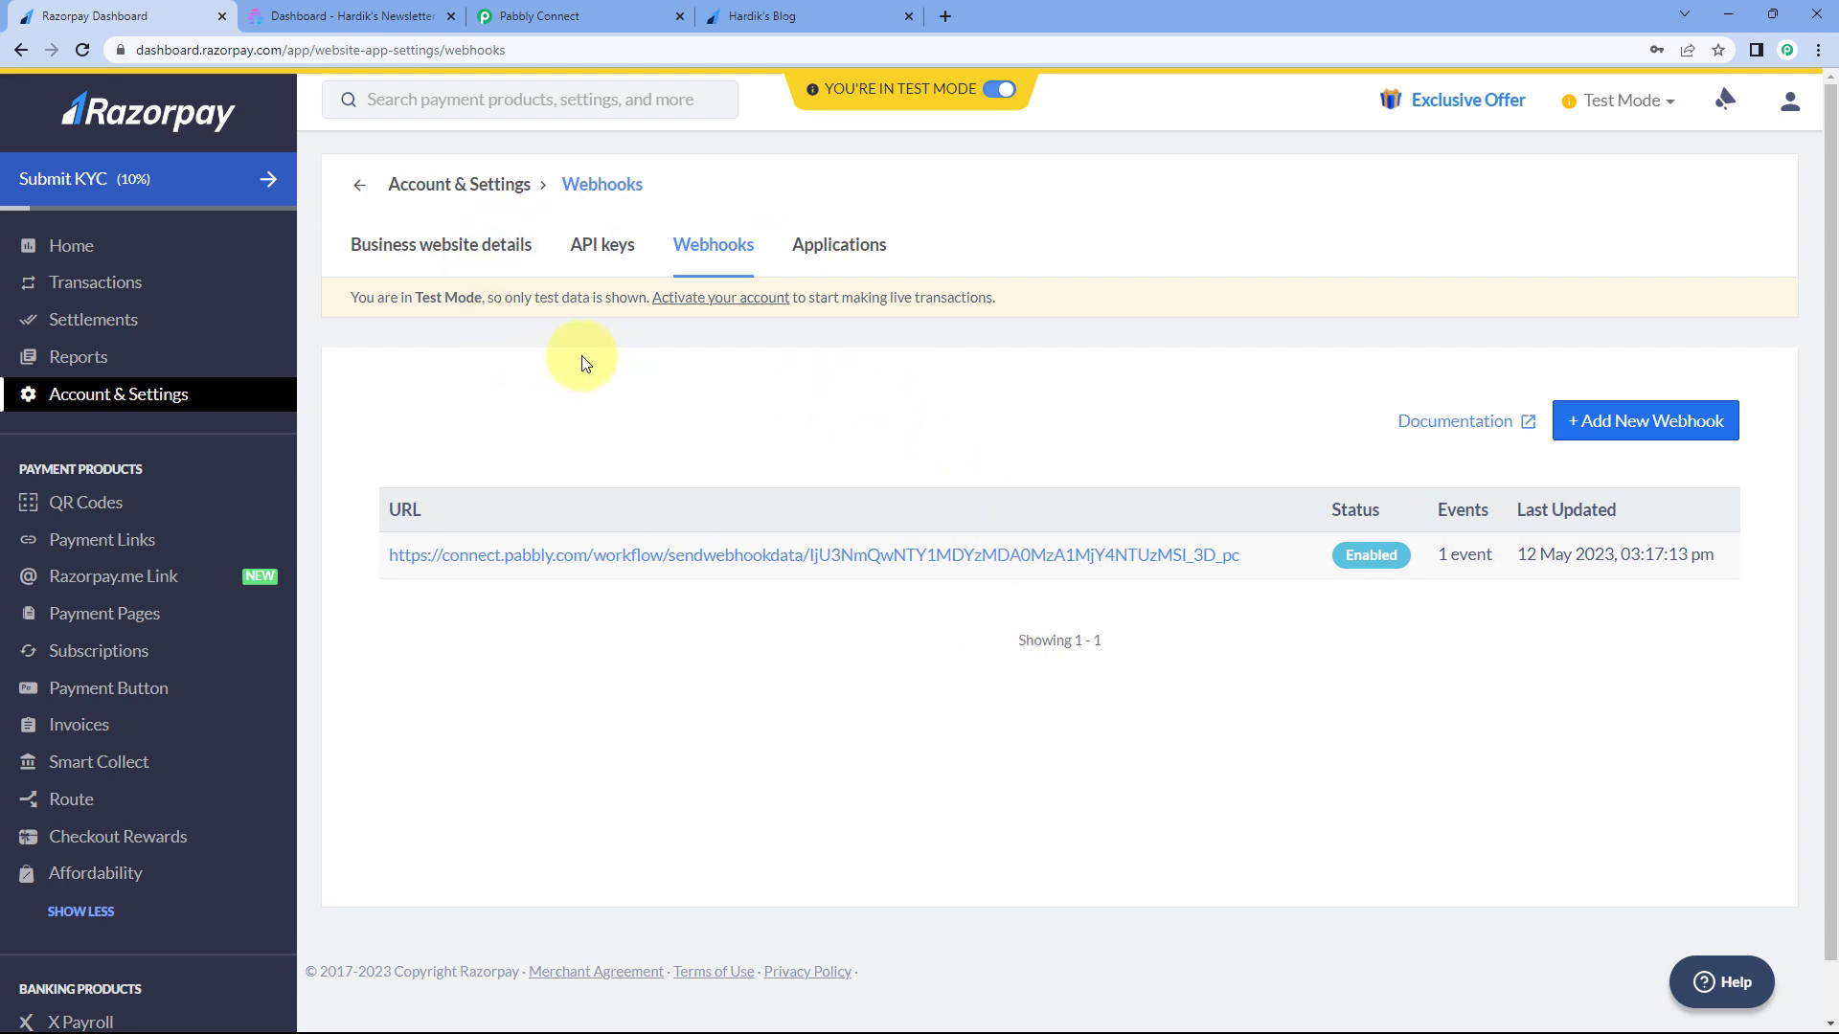
- Confirm the Razorpay trigger shows Waiting For Webhook Response, then bring up the Hardik's Blog payment page
click(602, 16)
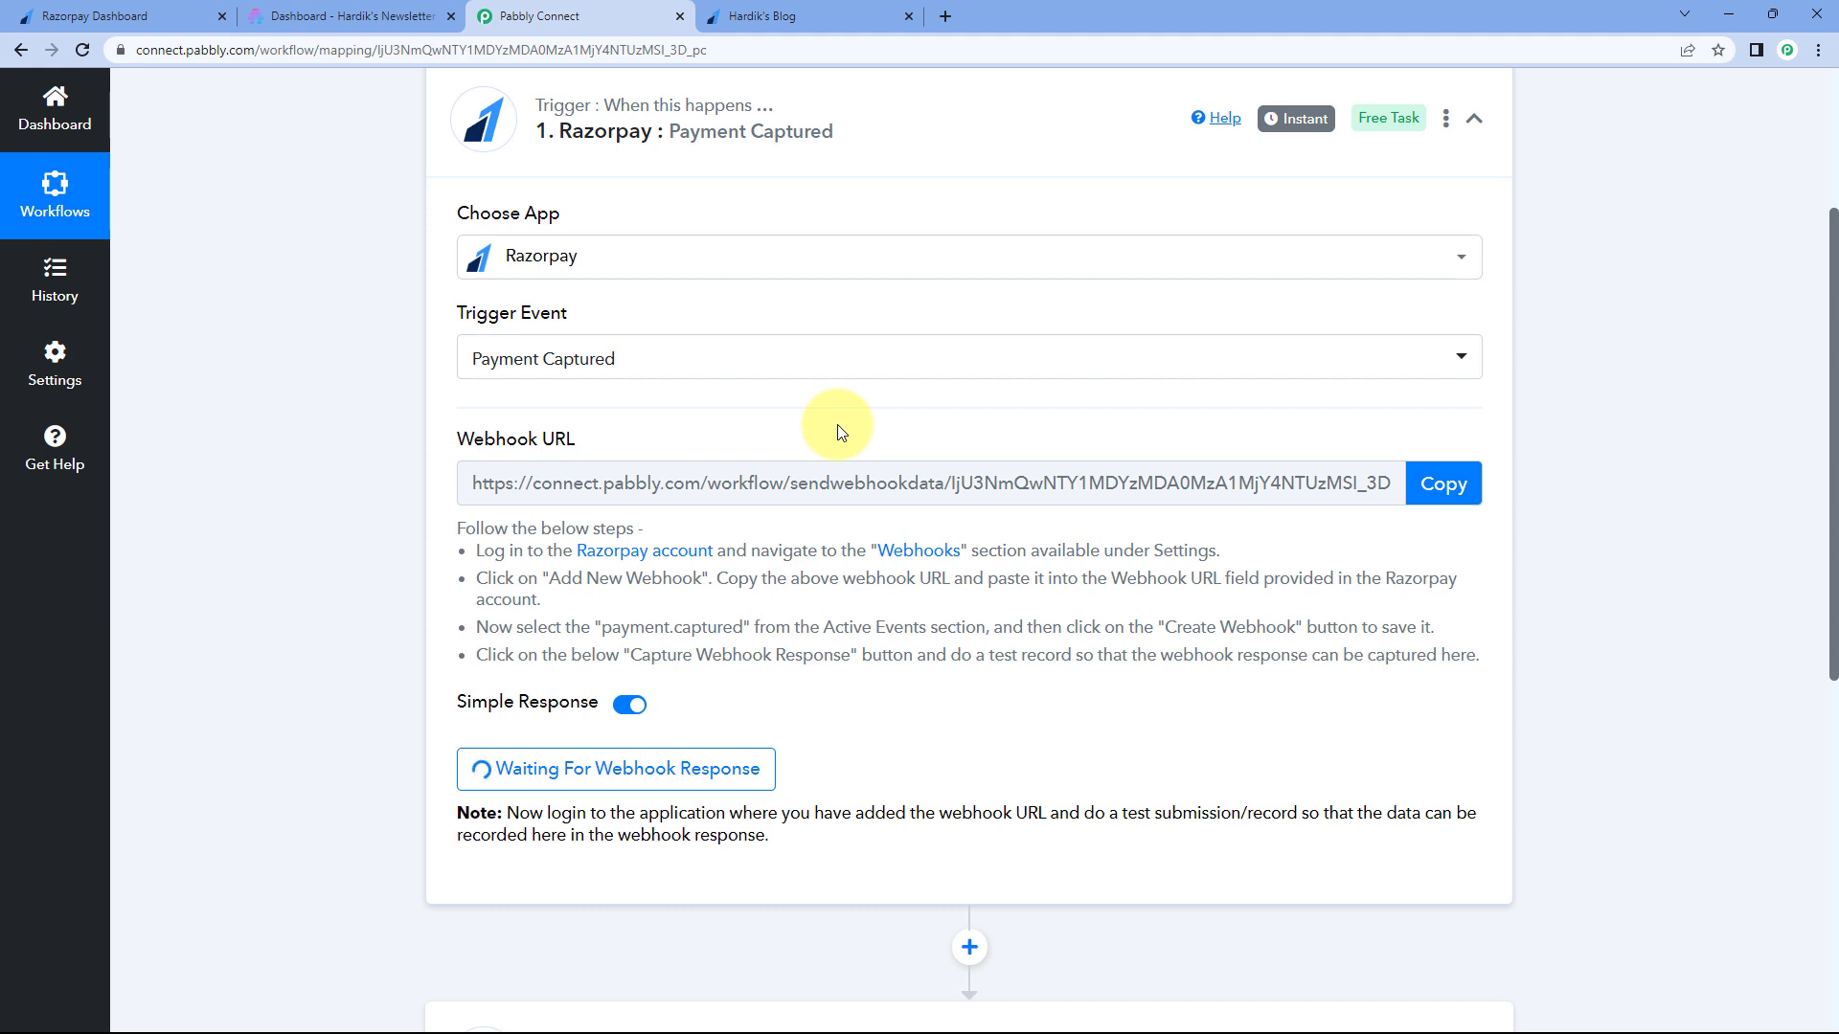
scroll(780, 422, down, 2)
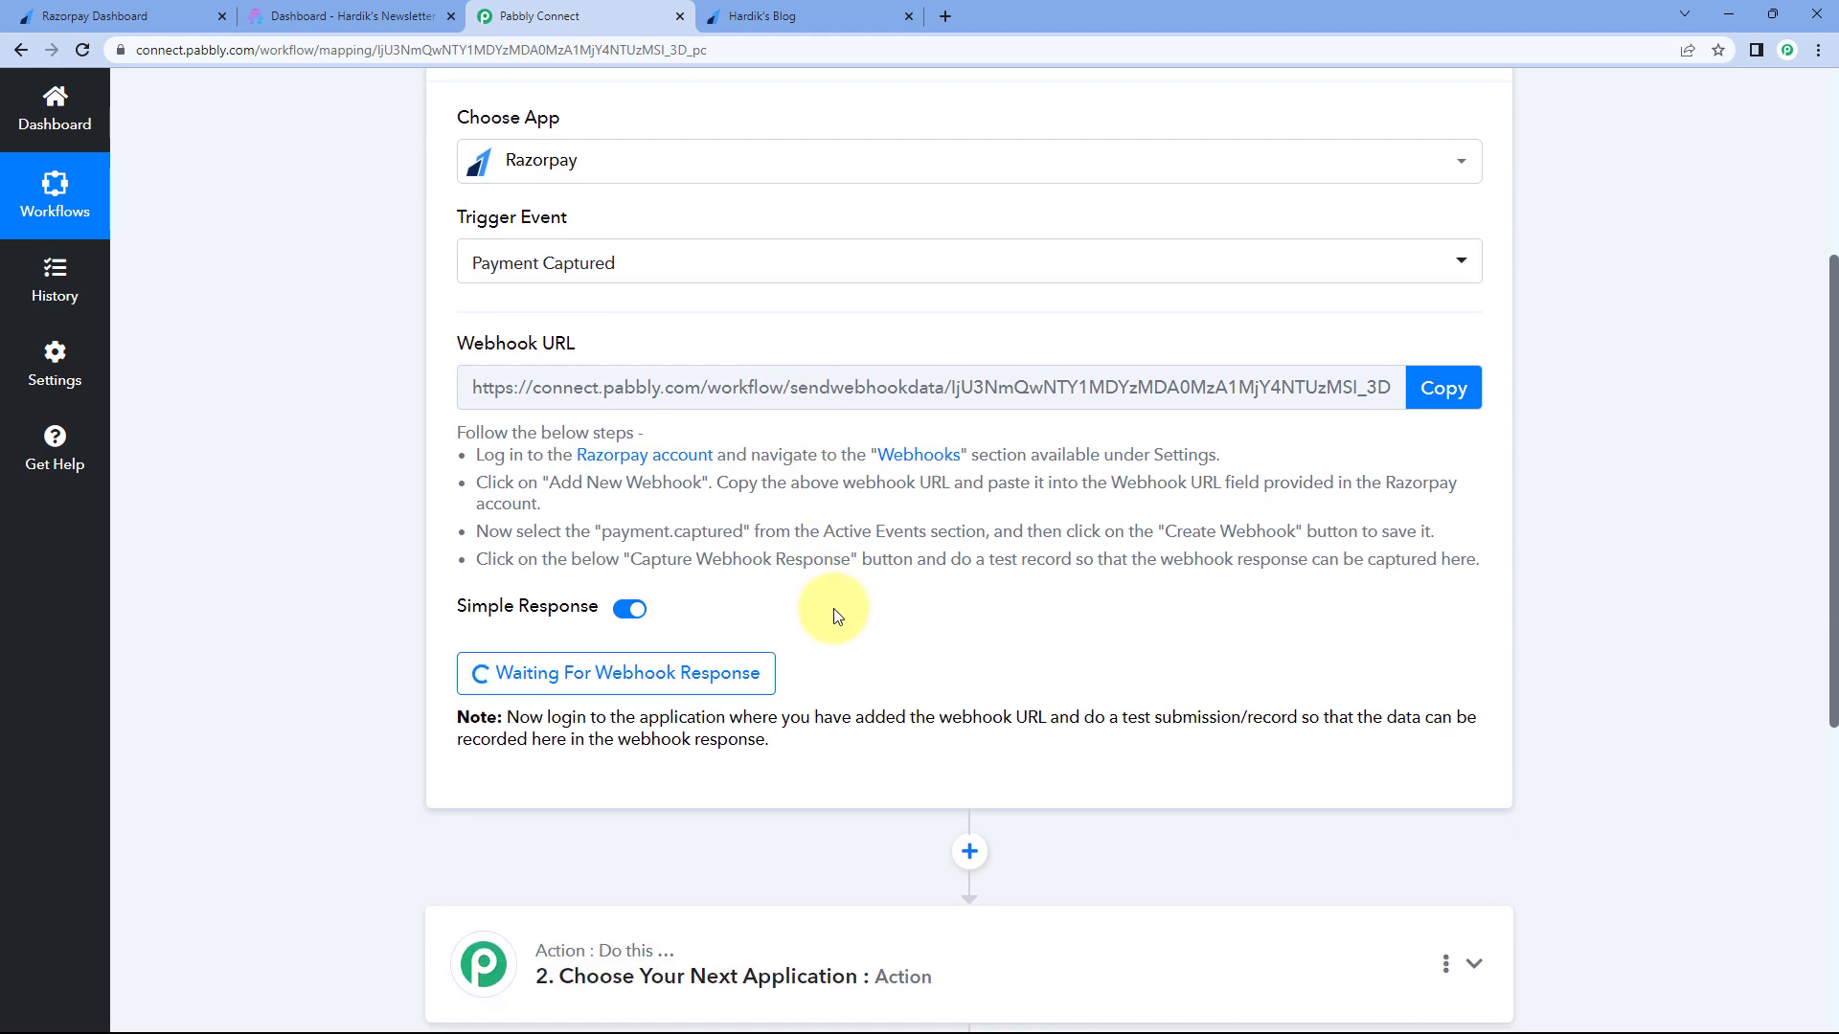
scroll(834, 624, down, 1)
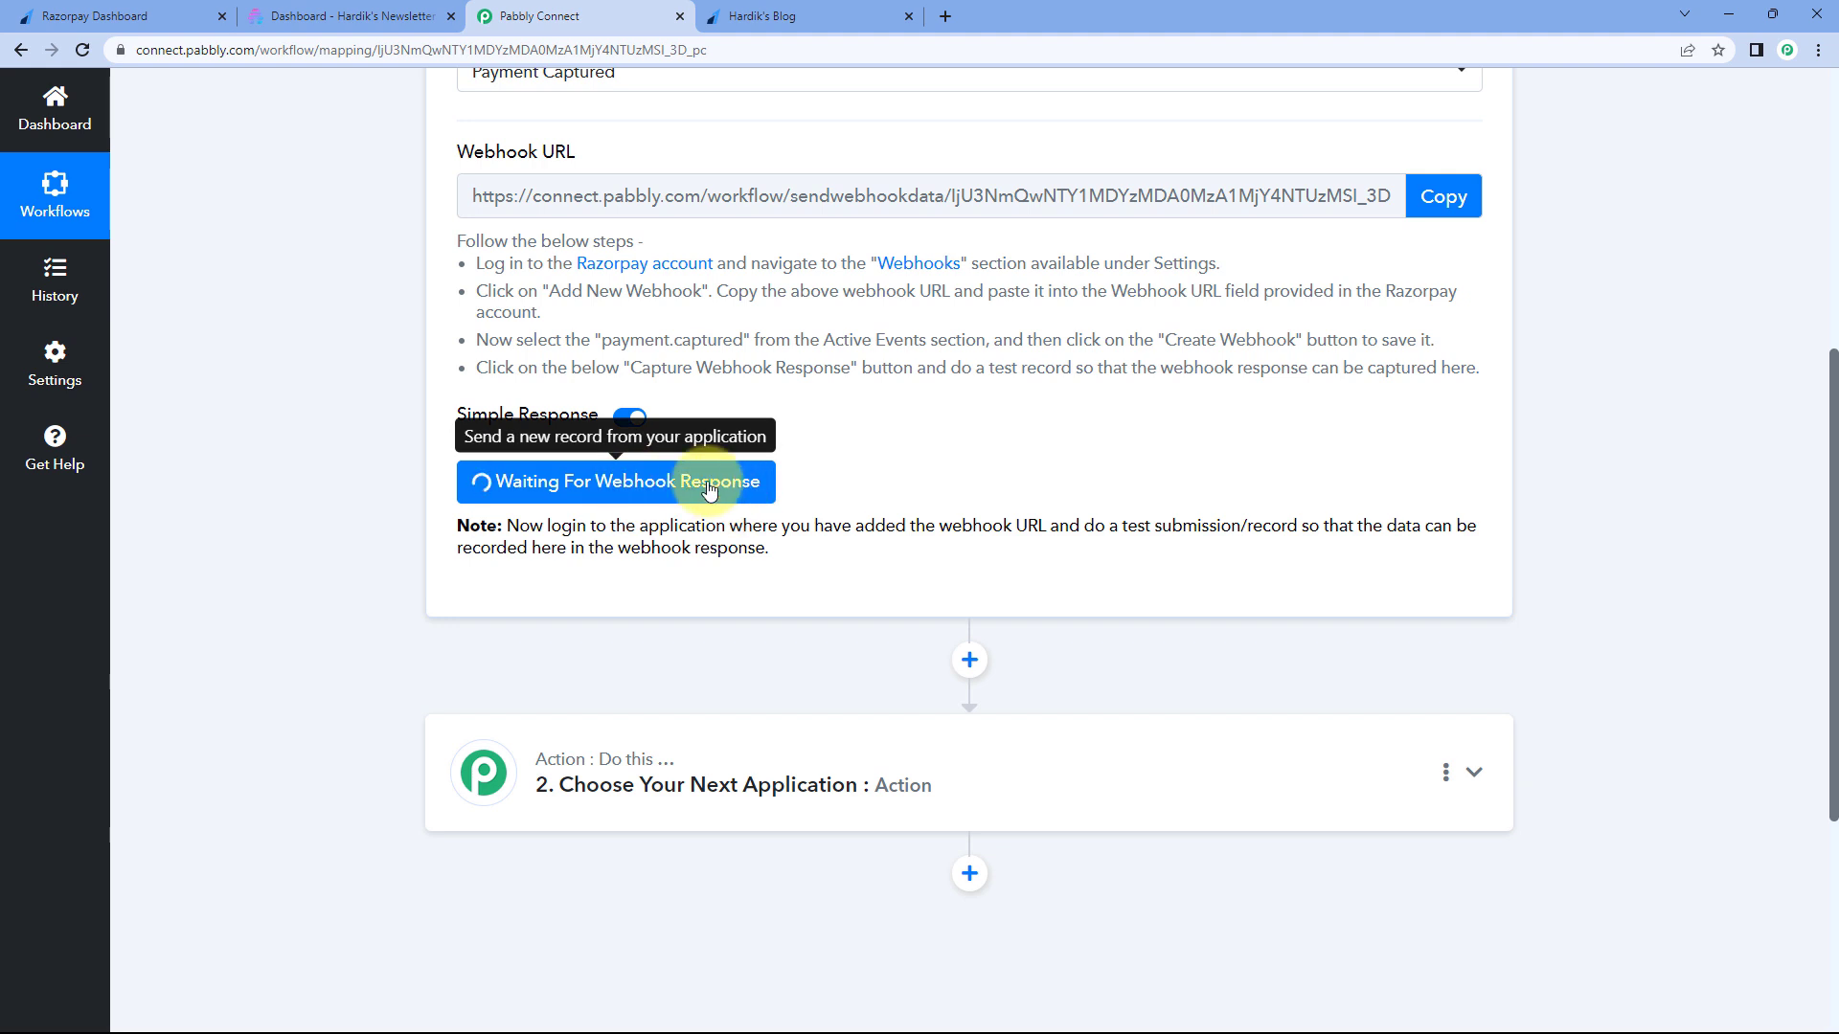
scroll(862, 483, up, 1)
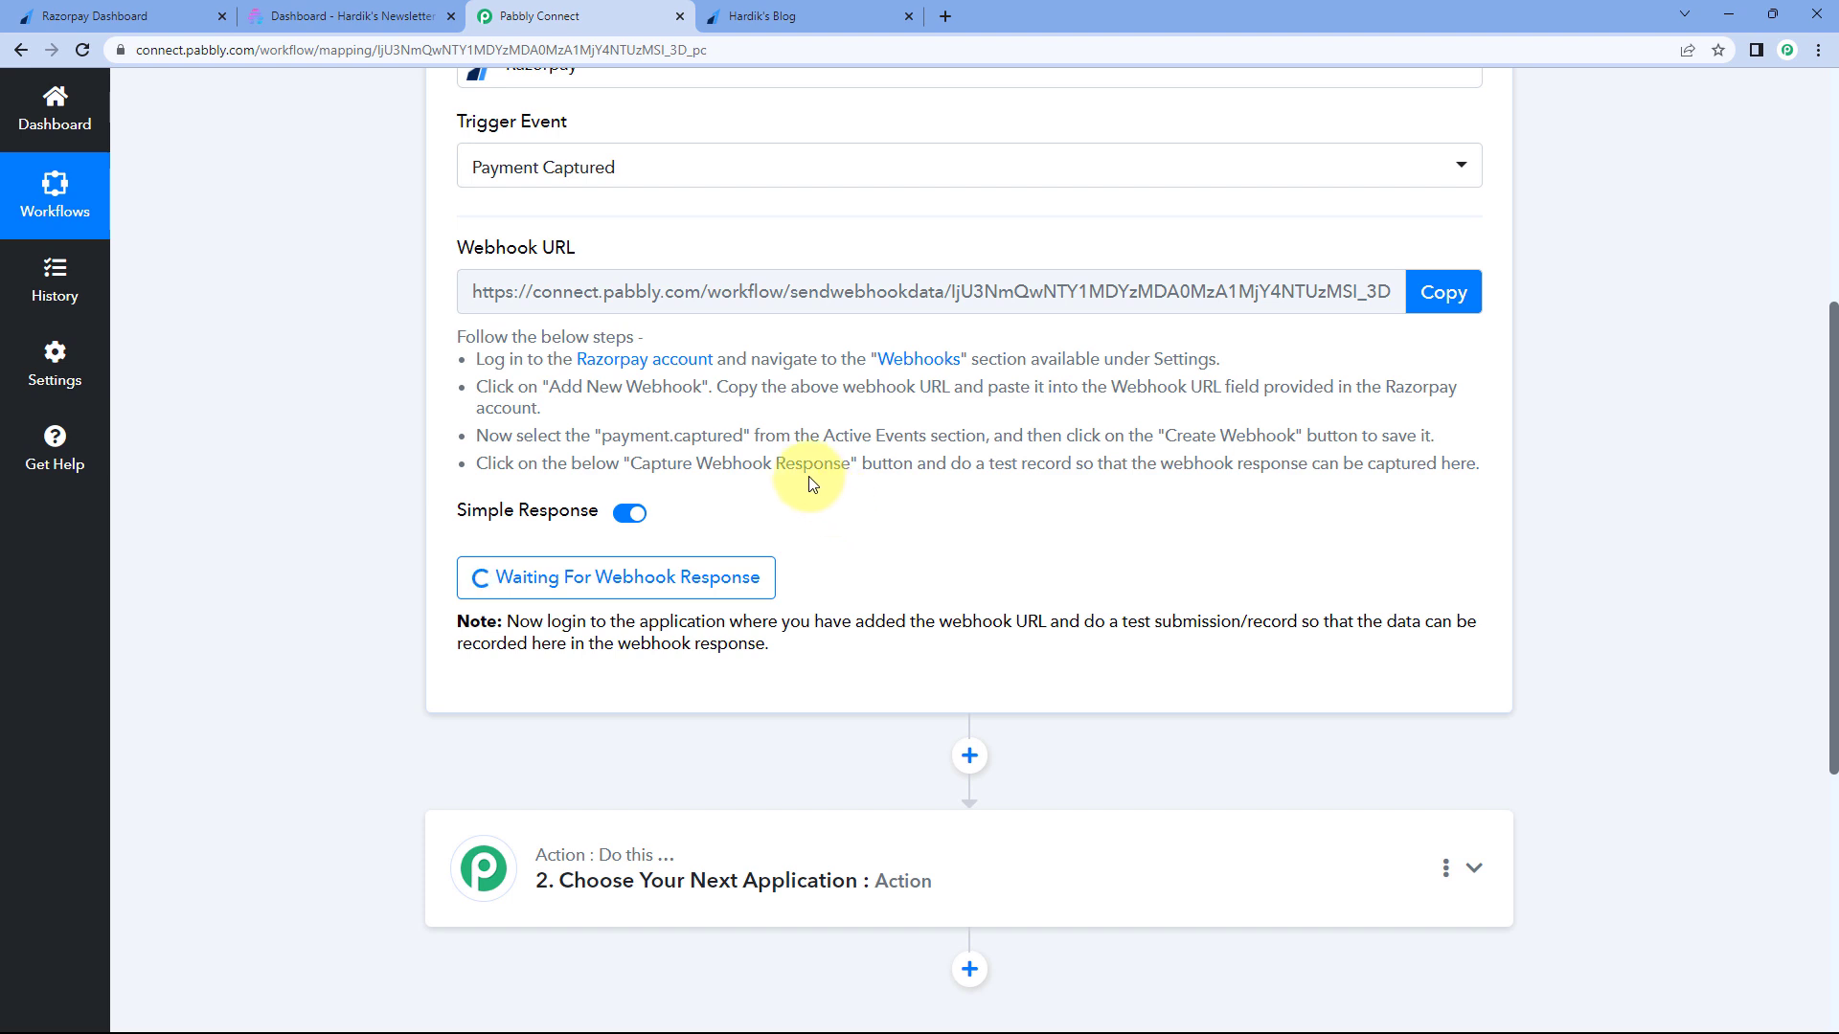
click(841, 14)
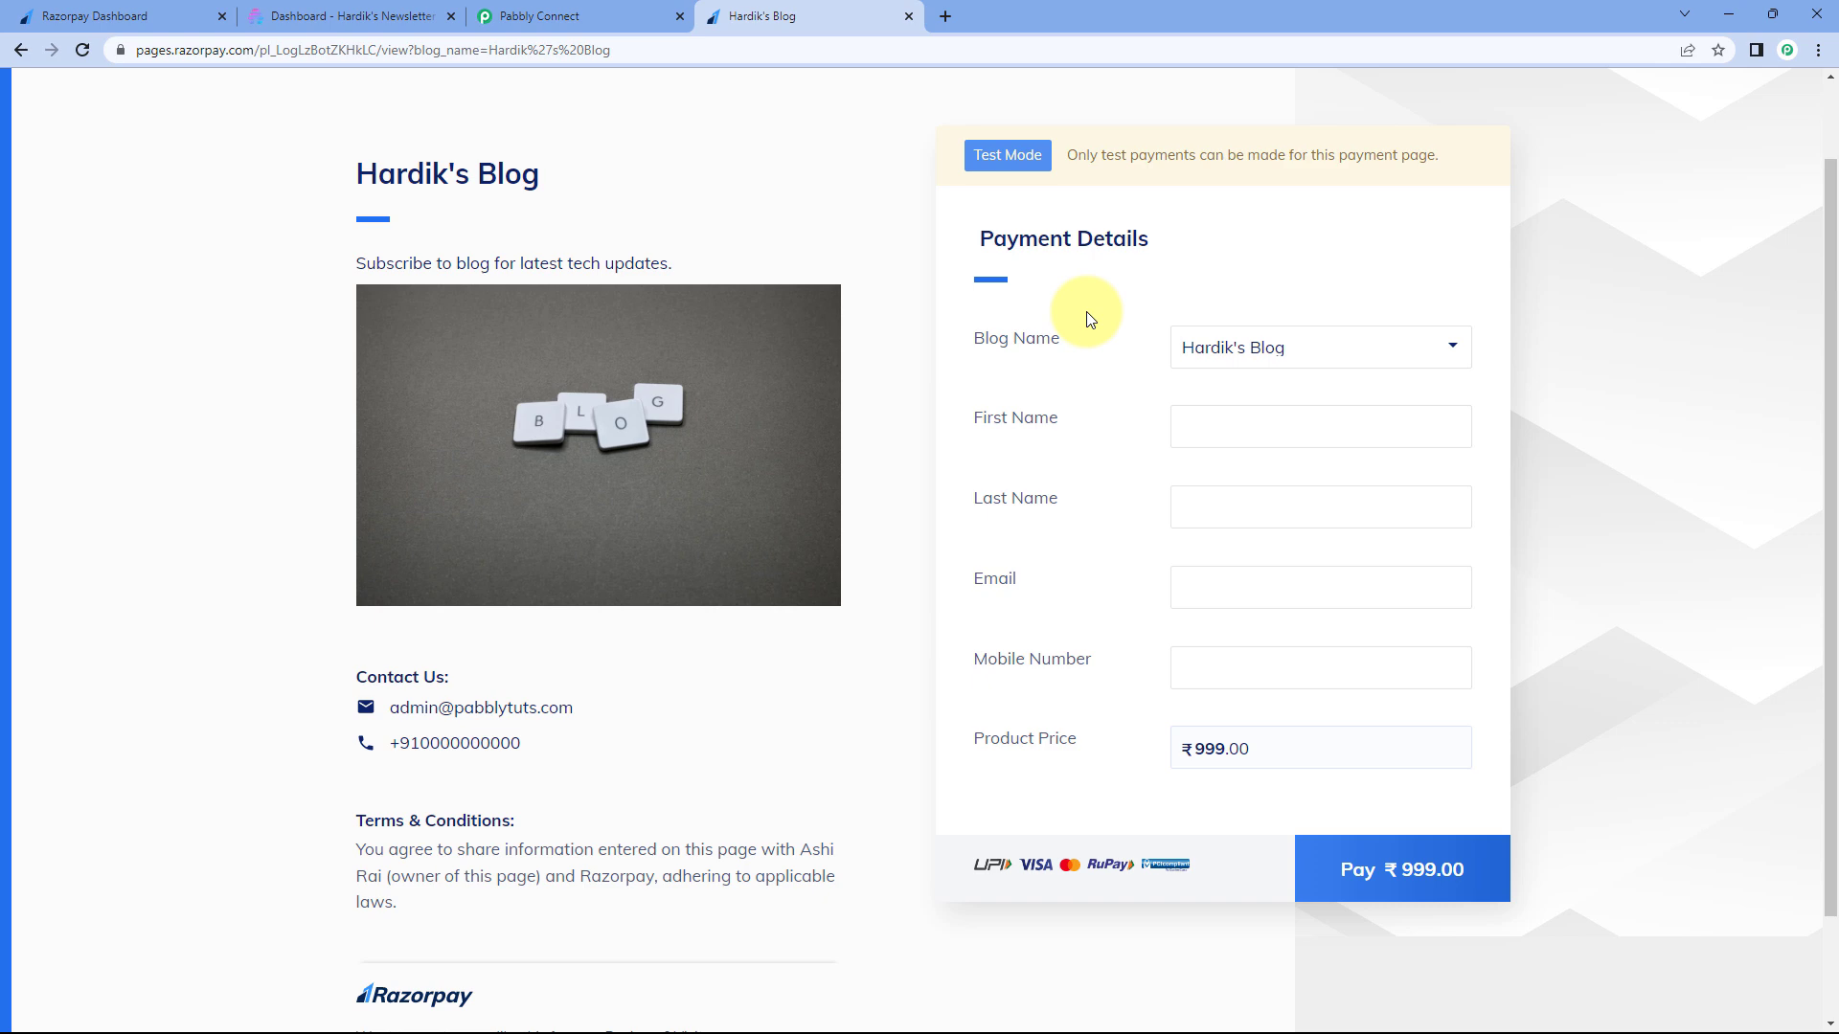
- Enter the test customer's first name, capitalised last name and e-mail address
click(1271, 433)
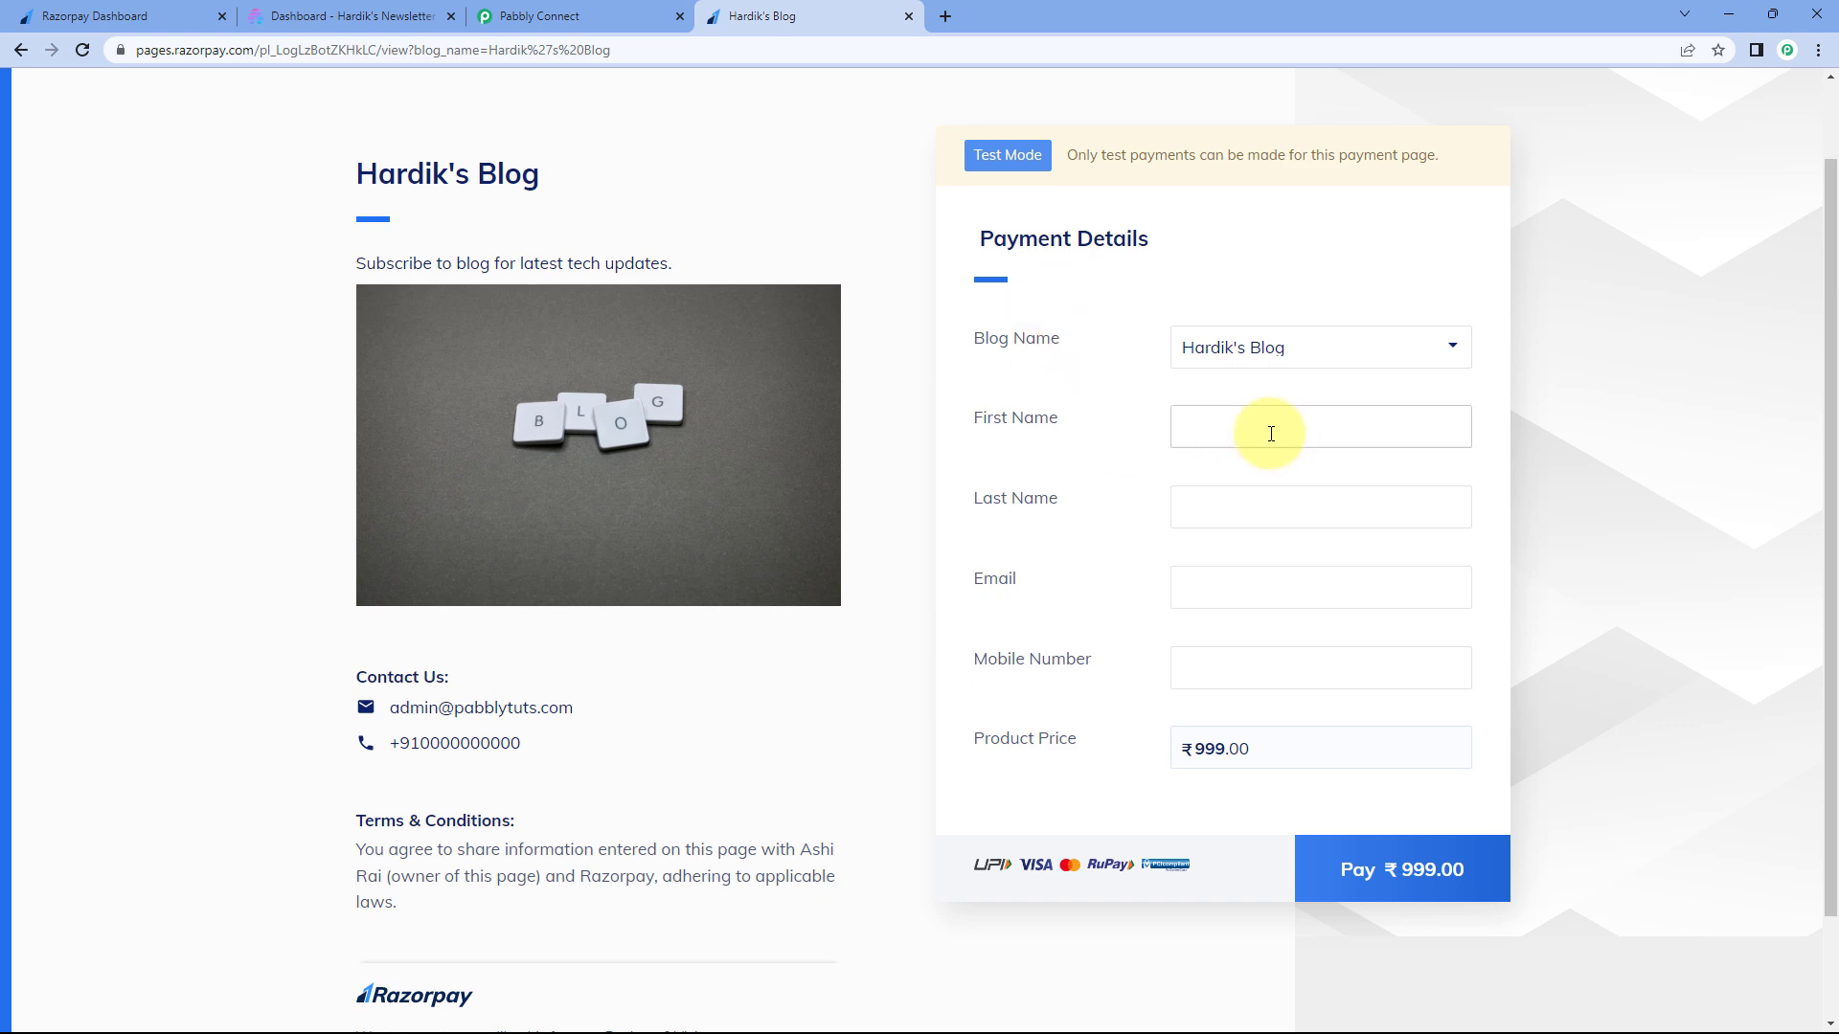
text(Demo)
key(Tab)
text(user)
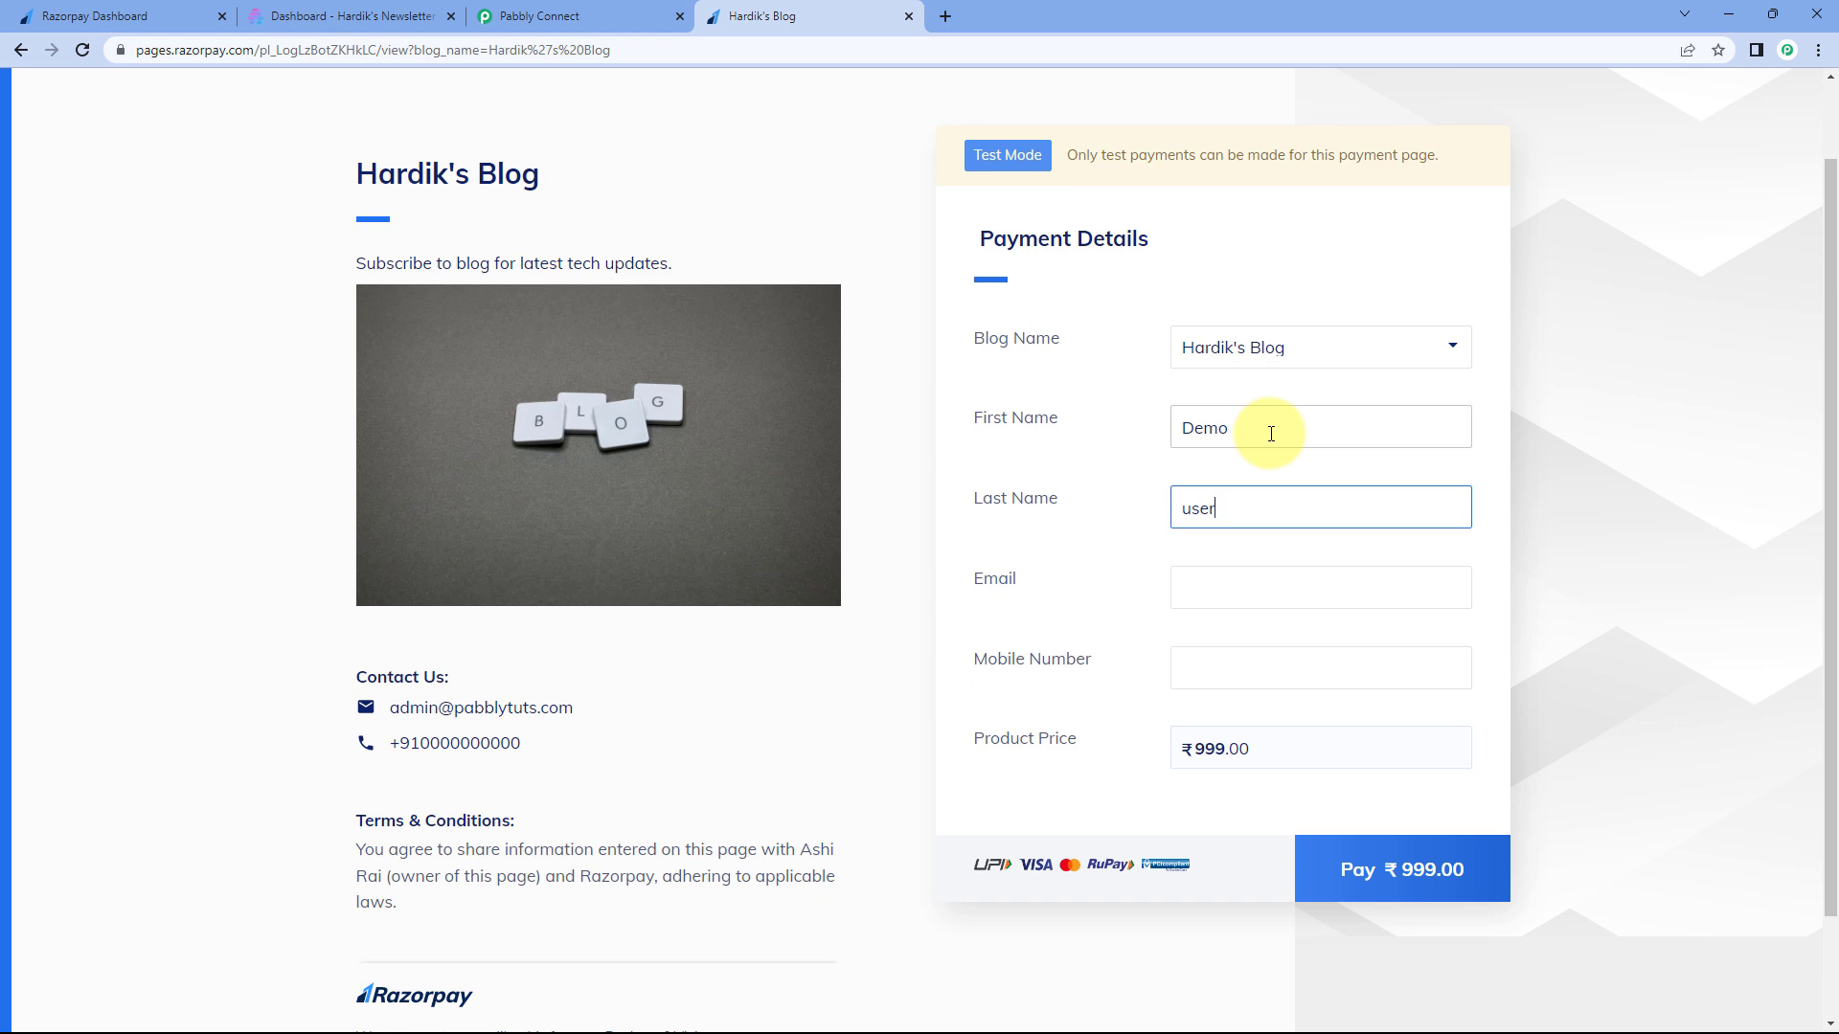
key(ctrl+a)
text(User)
key(Tab)
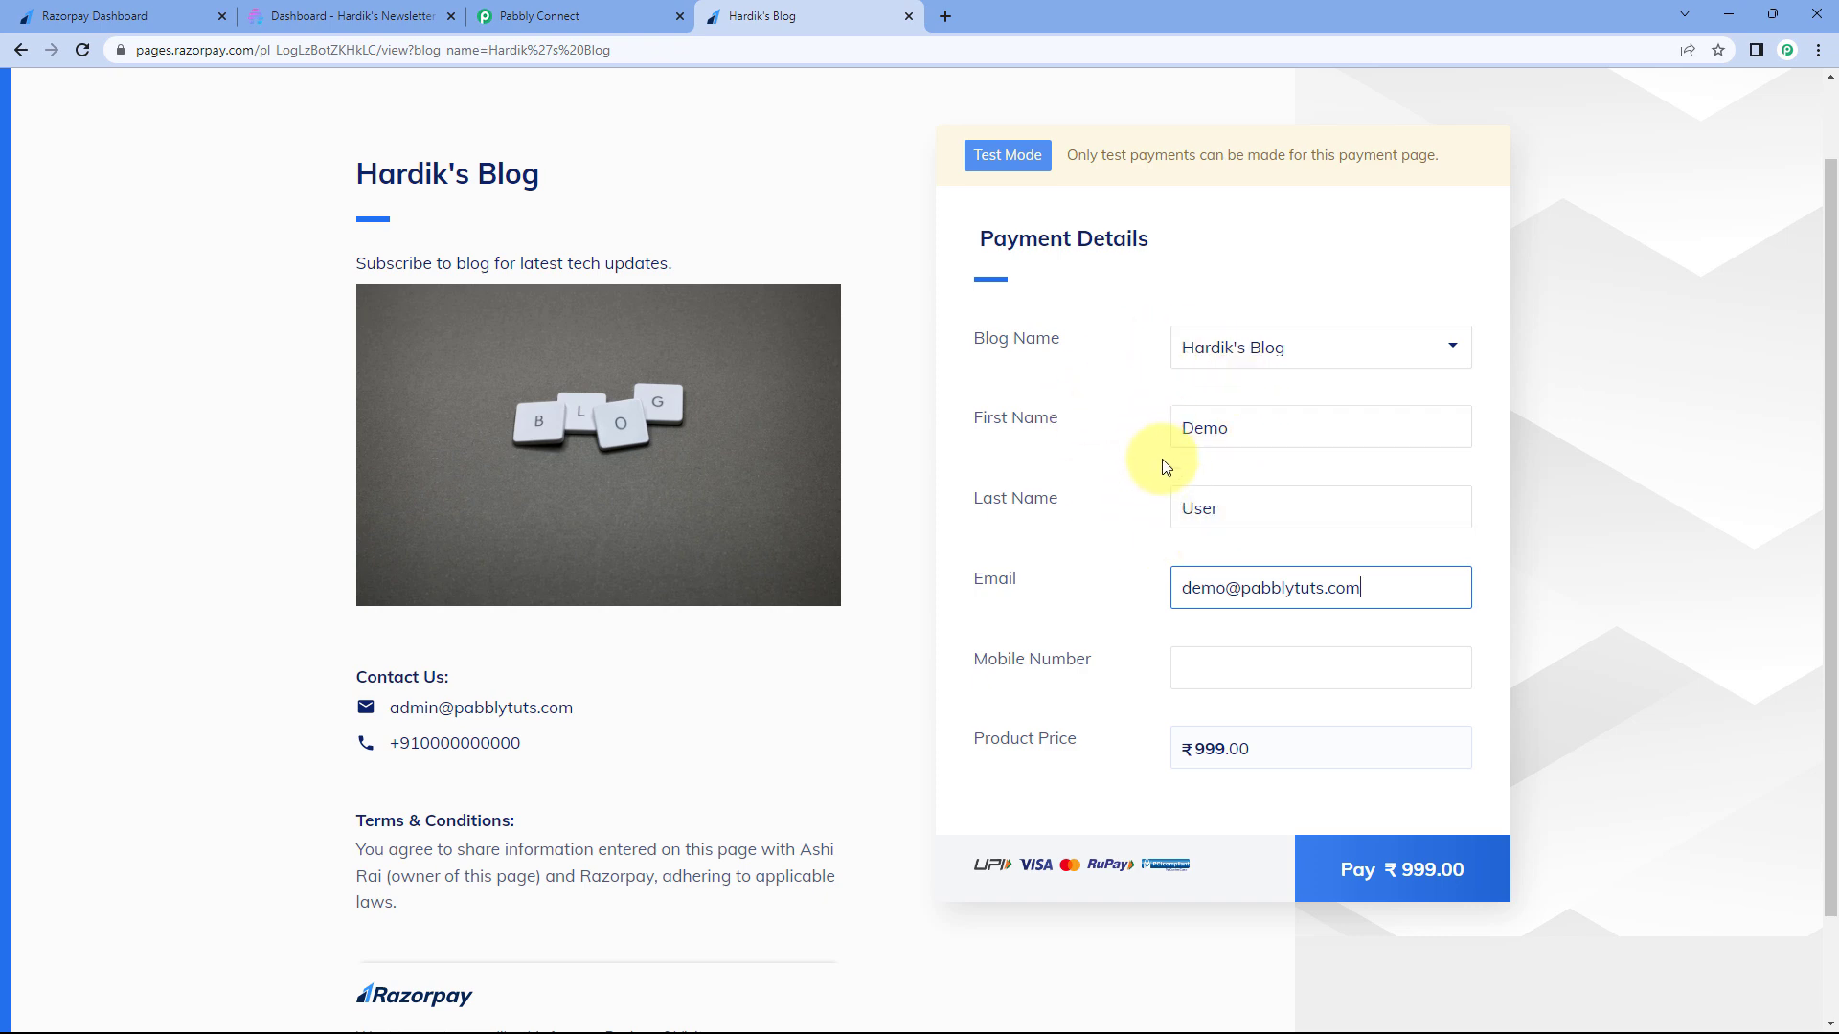
- Fill in the test mobile number and proceed to pay ₹999.00
scroll(1178, 622, up, 1)
click(1227, 766)
text(1234567890)
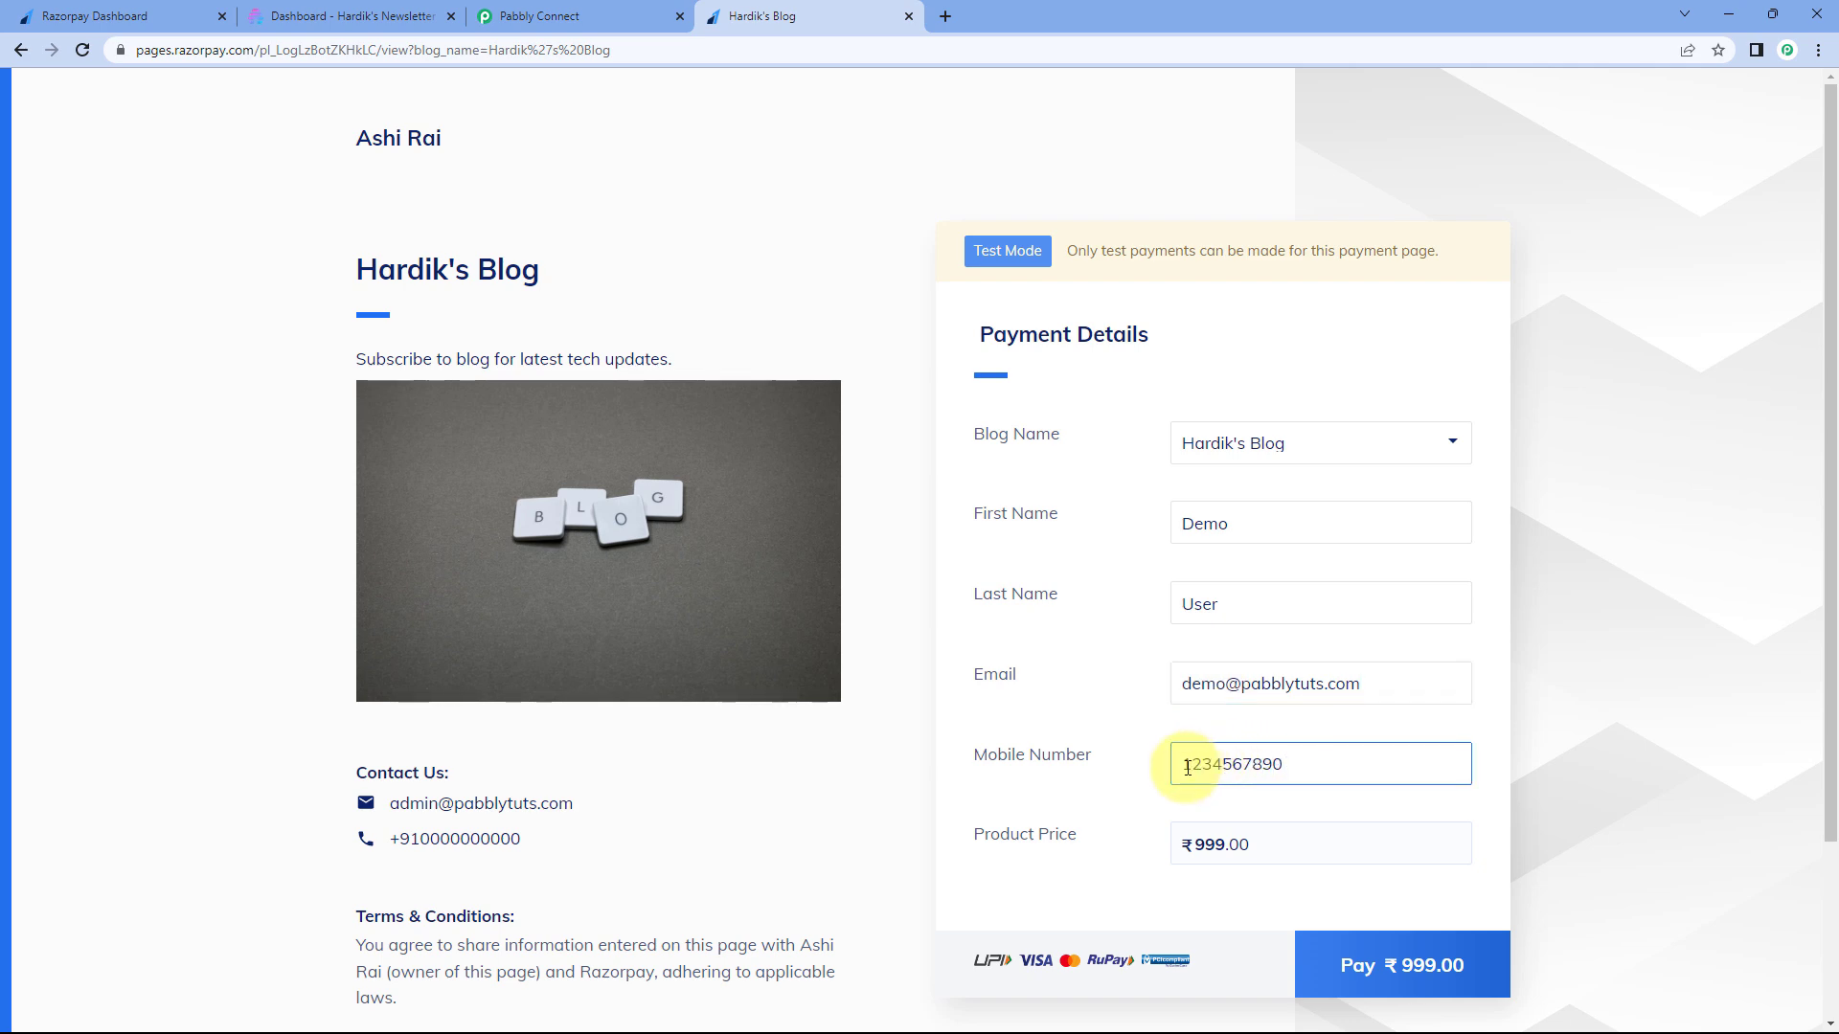
scroll(1188, 756, down, 1)
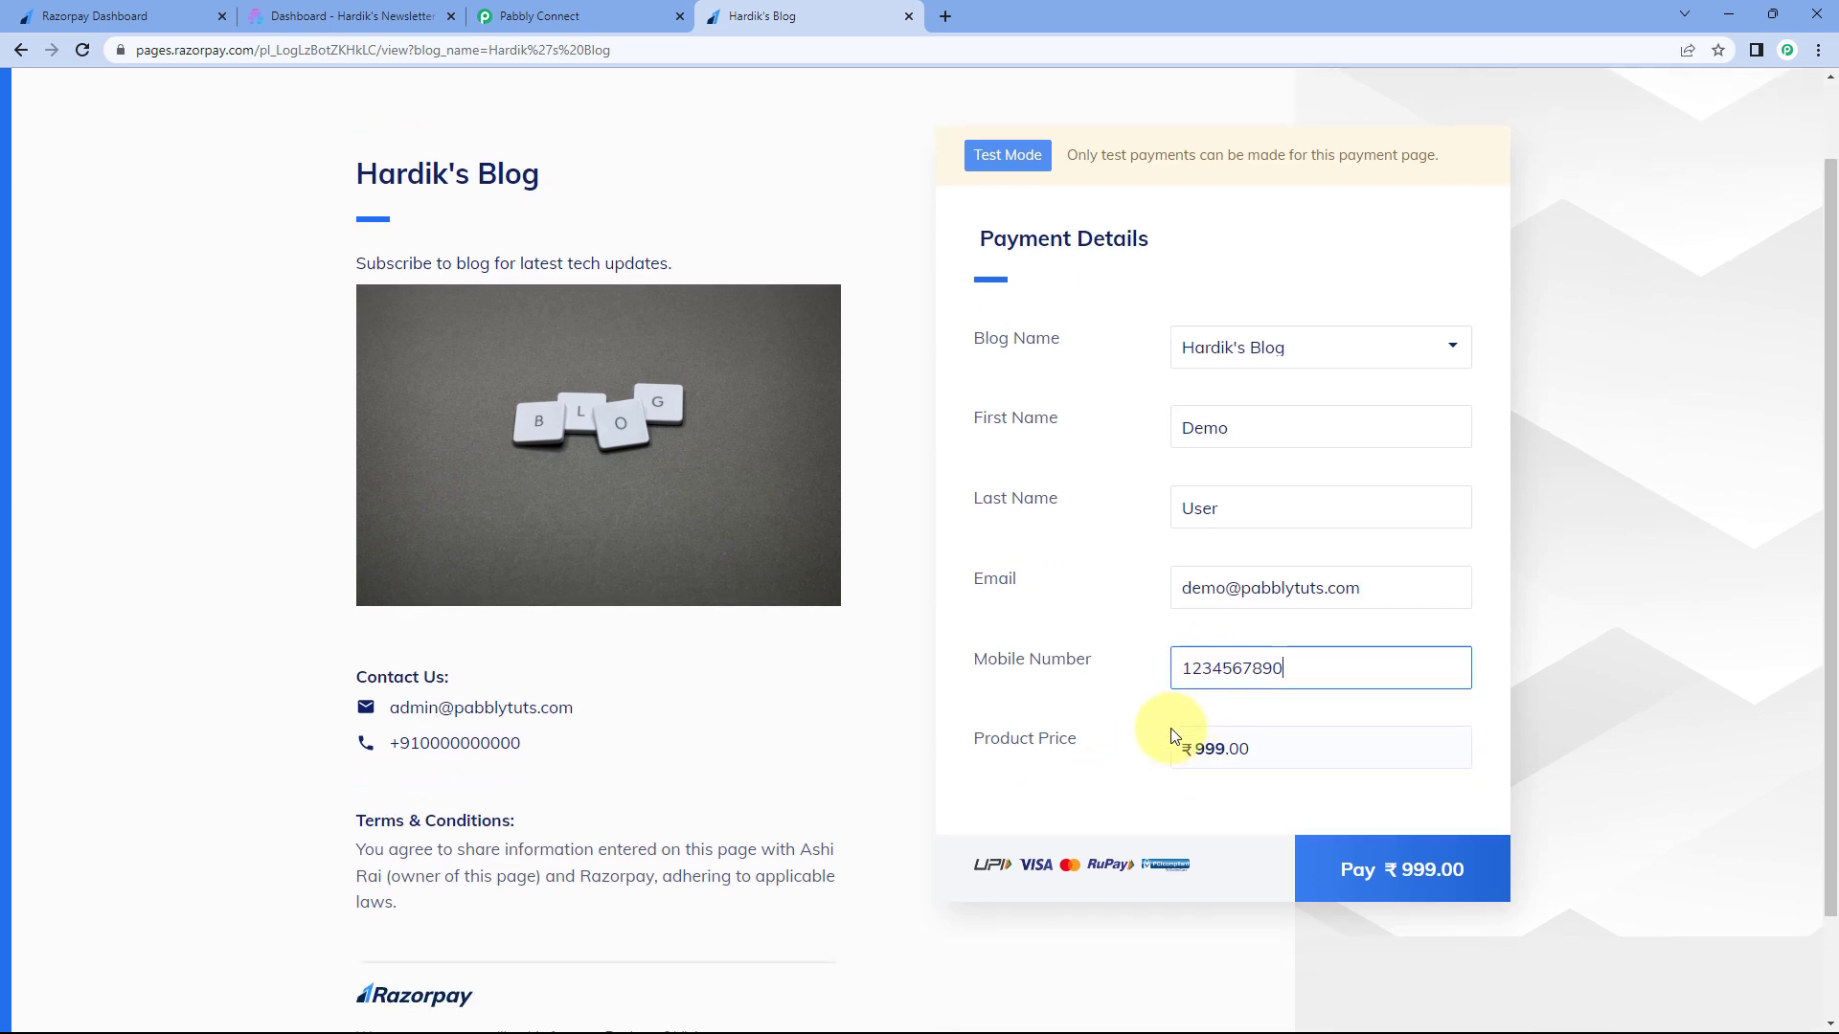
click(1400, 867)
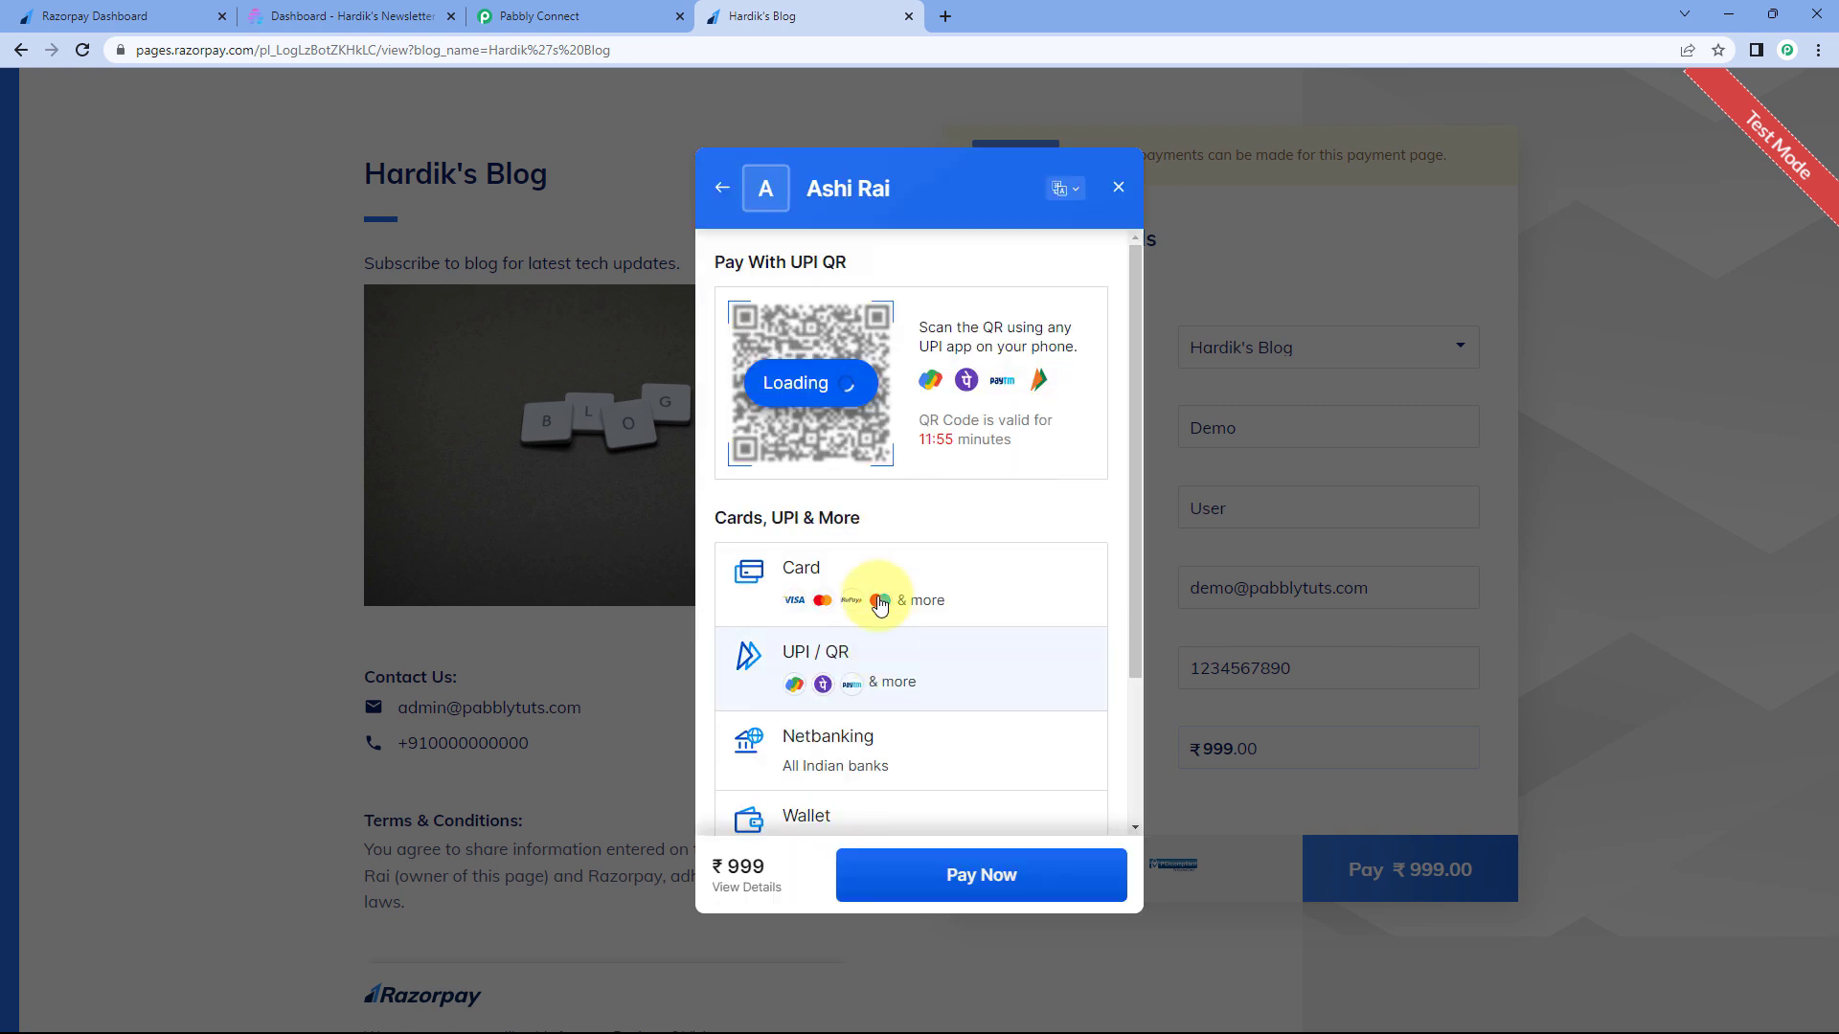
- Pay ₹999 by card with the test Visa card details and submit the one-time password
click(875, 594)
click(790, 333)
text(4111111111111111)
text(123)
text(4)
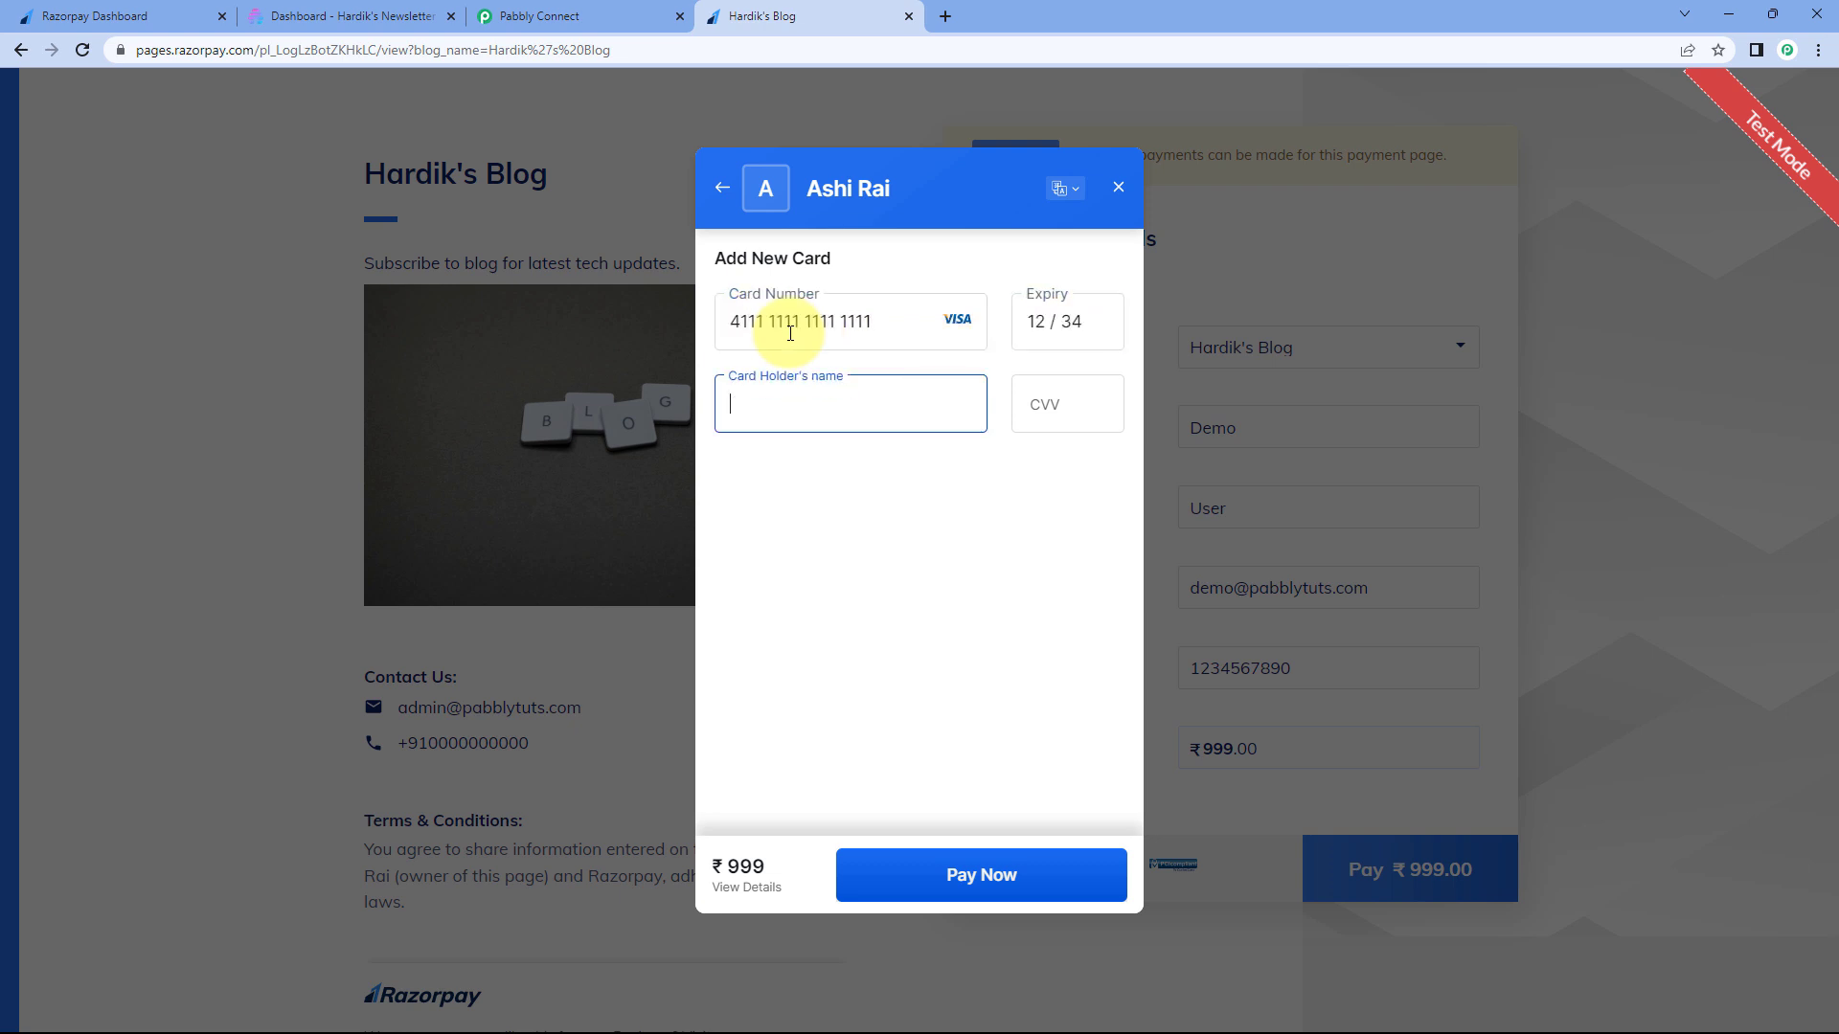
text(Demo)
key(Tab)
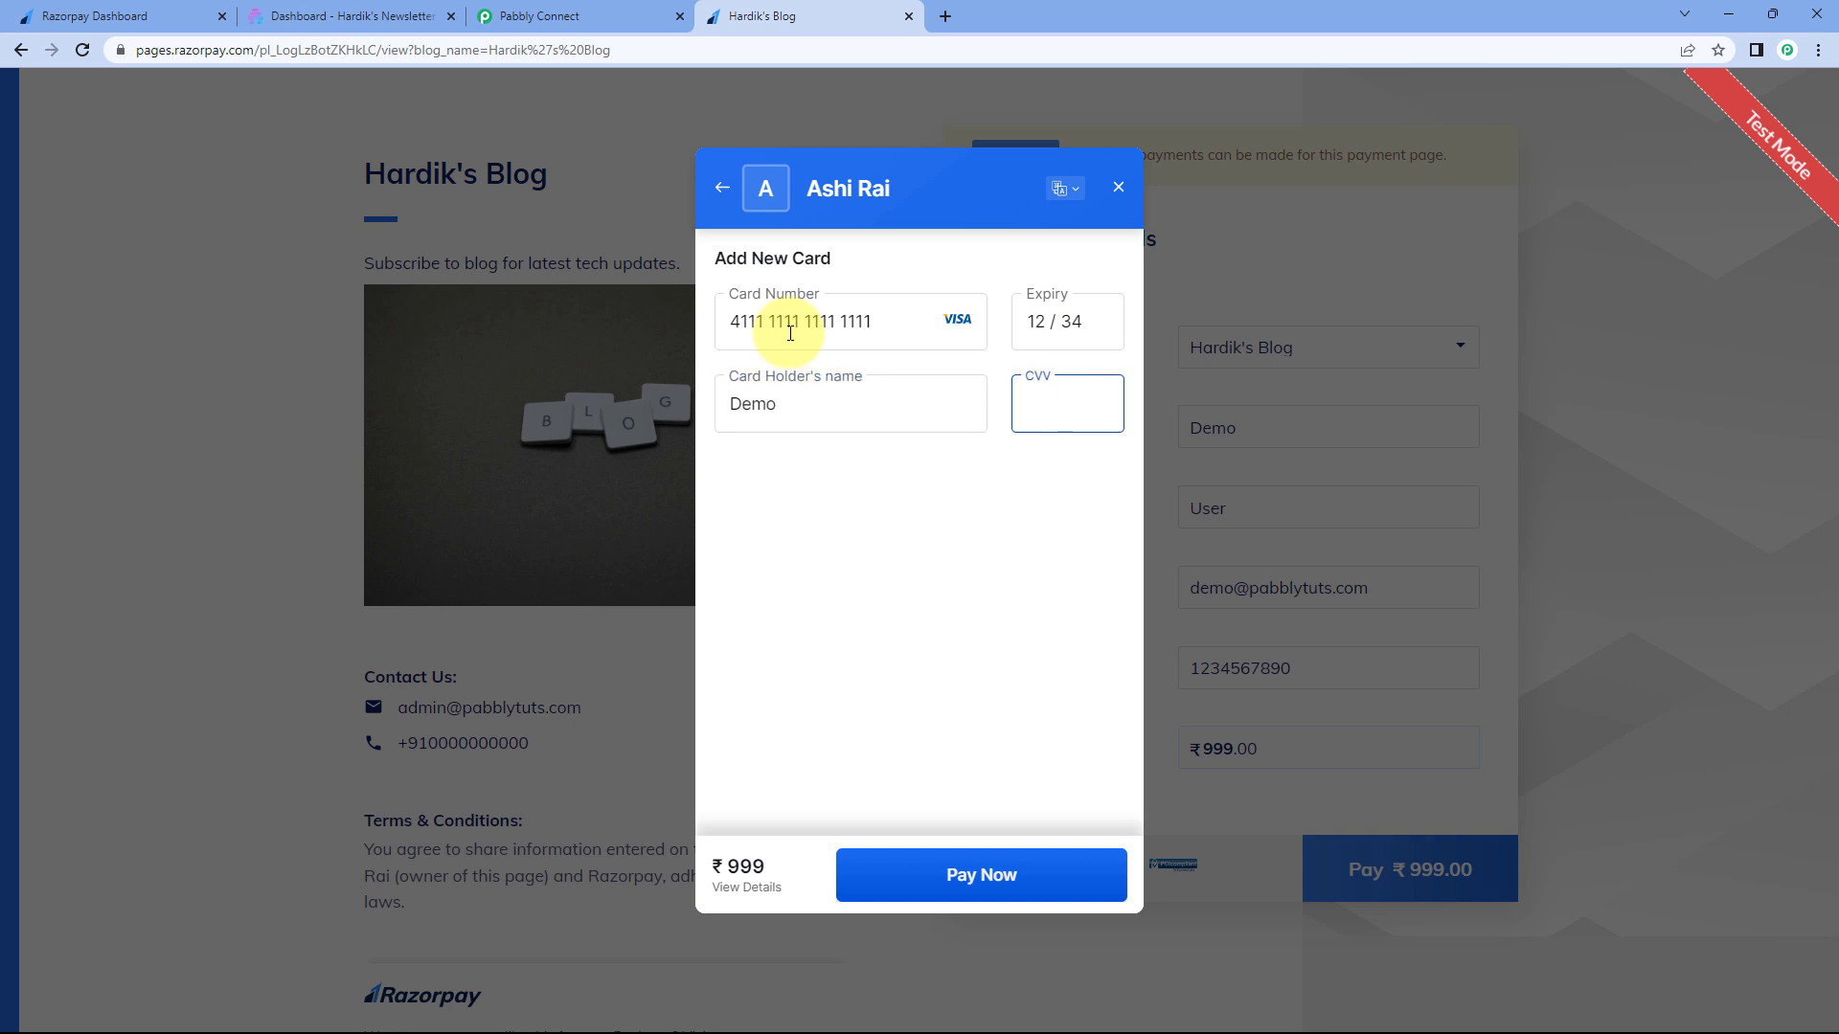
click(918, 883)
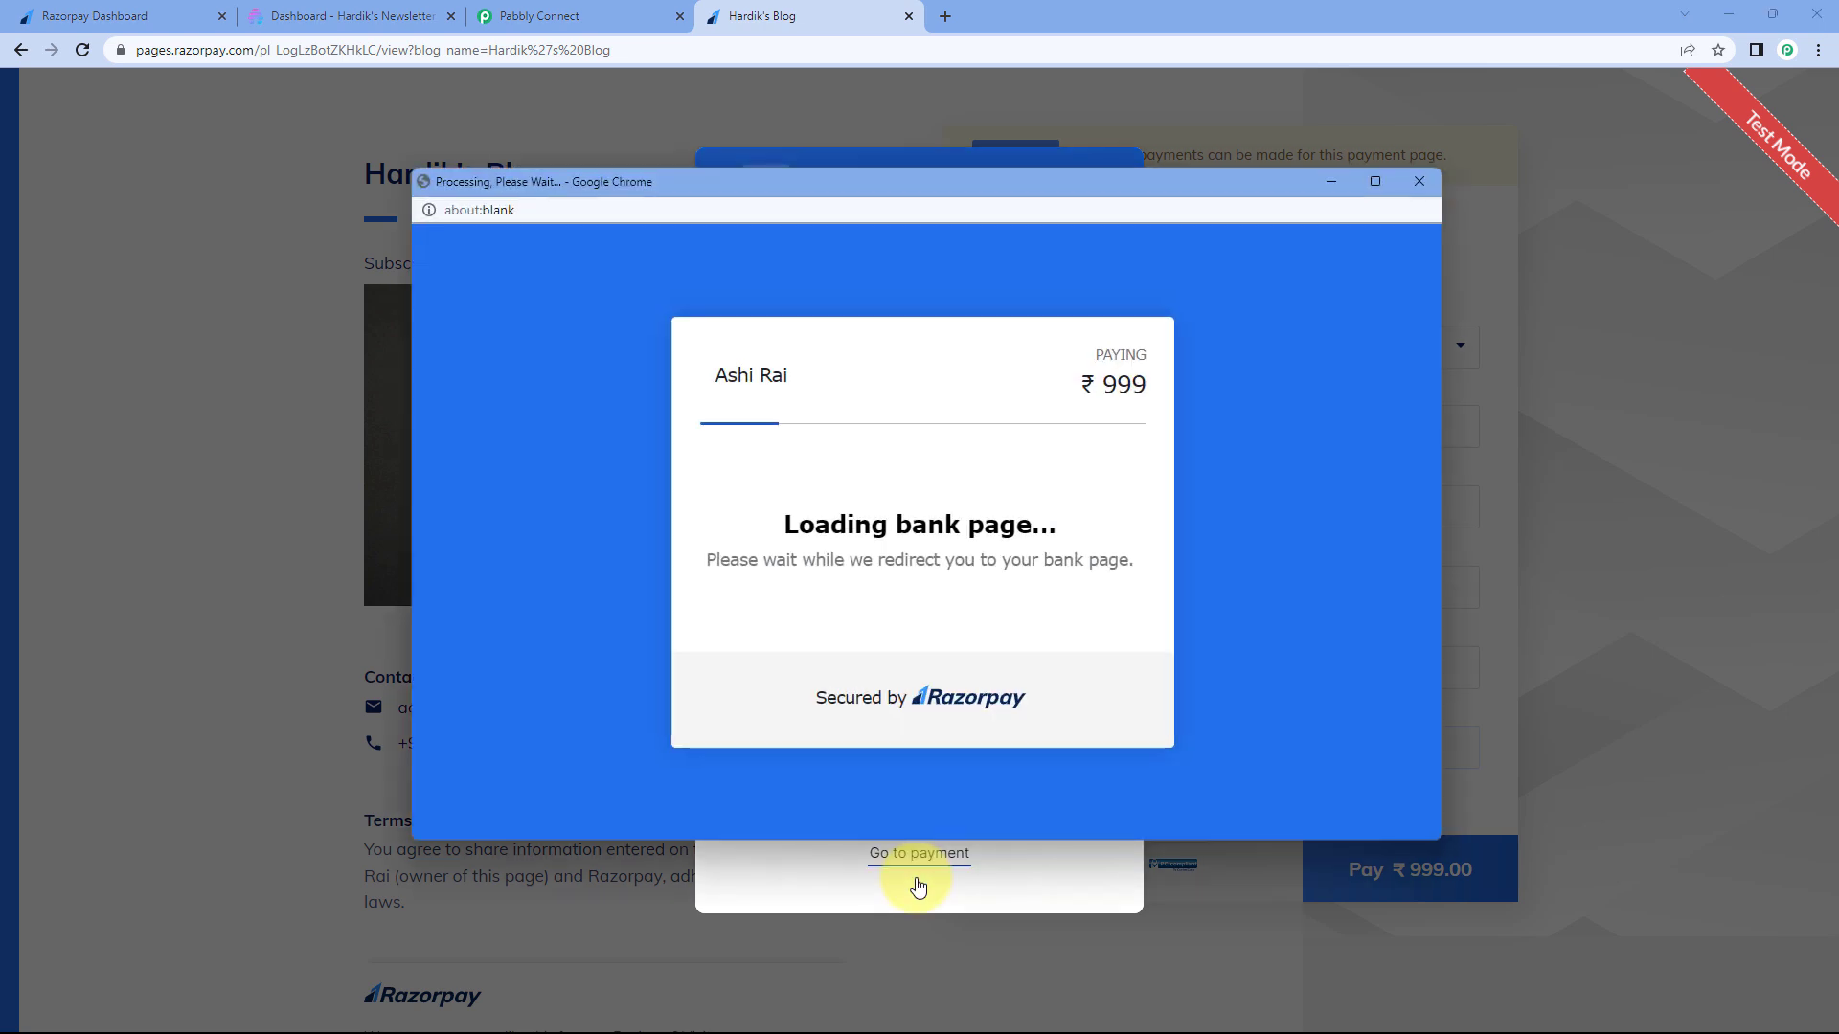
text(1111)
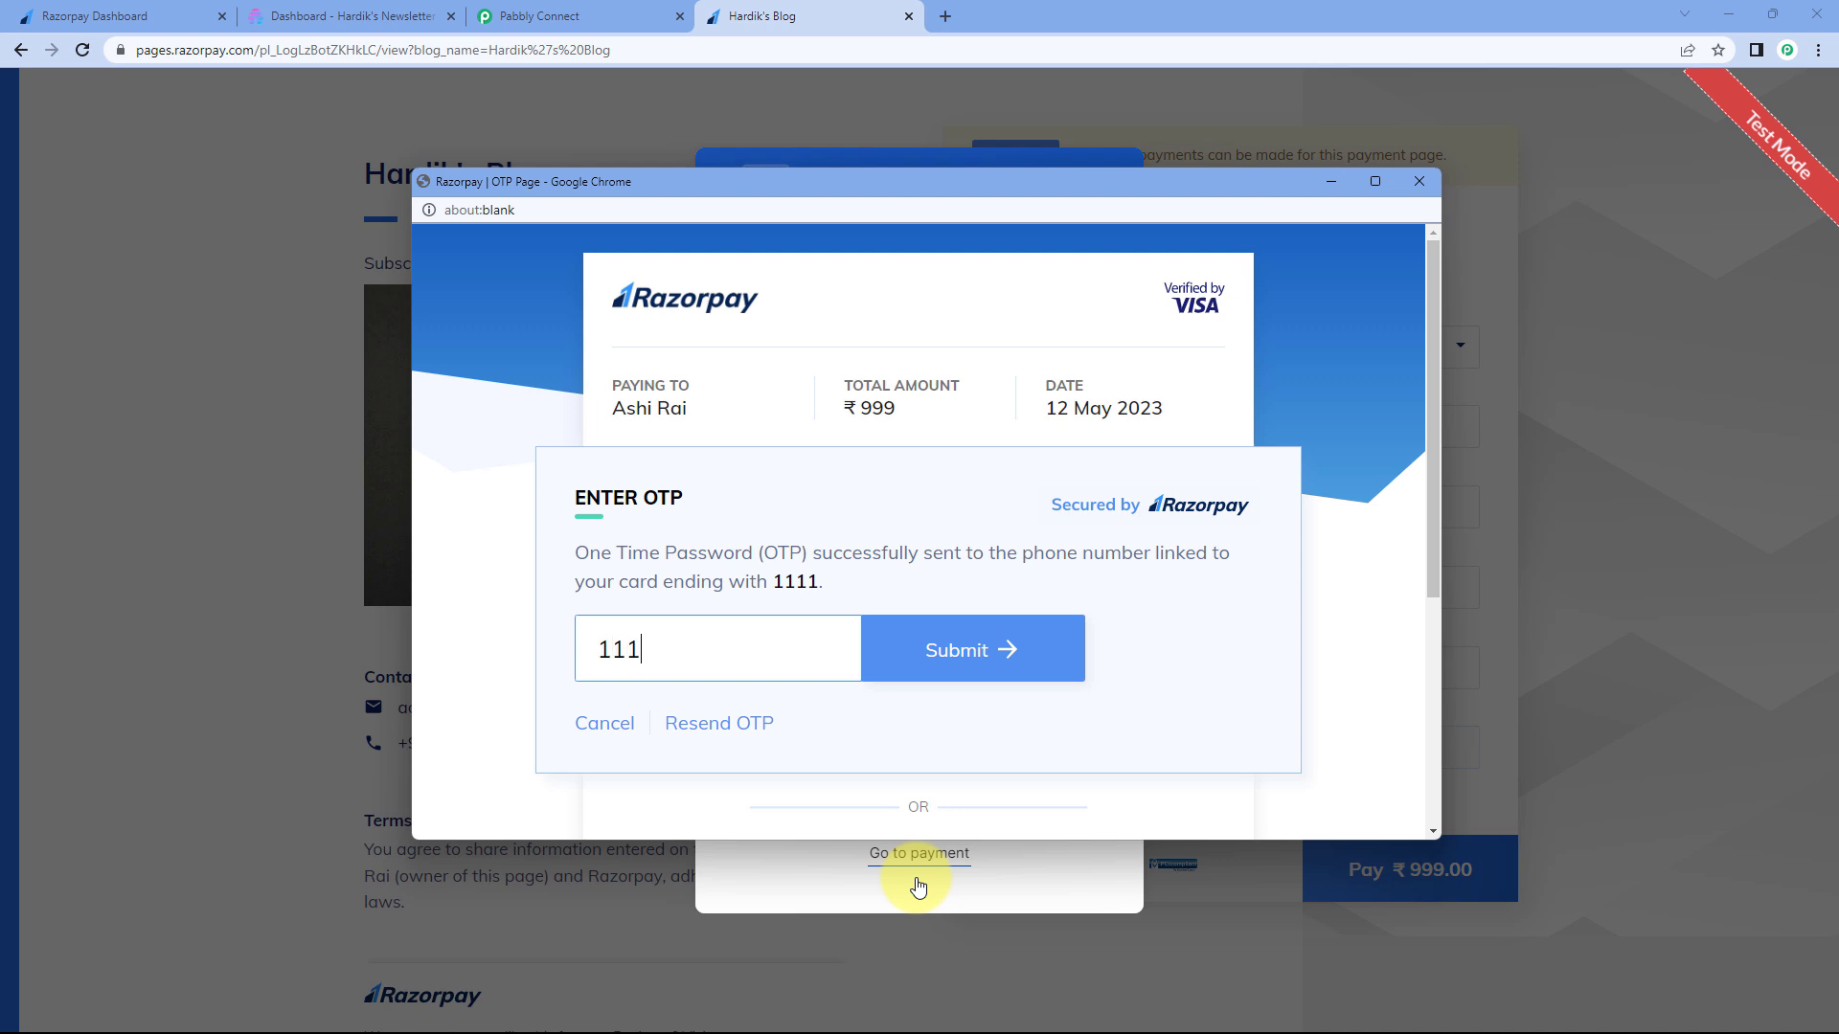
key(Return)
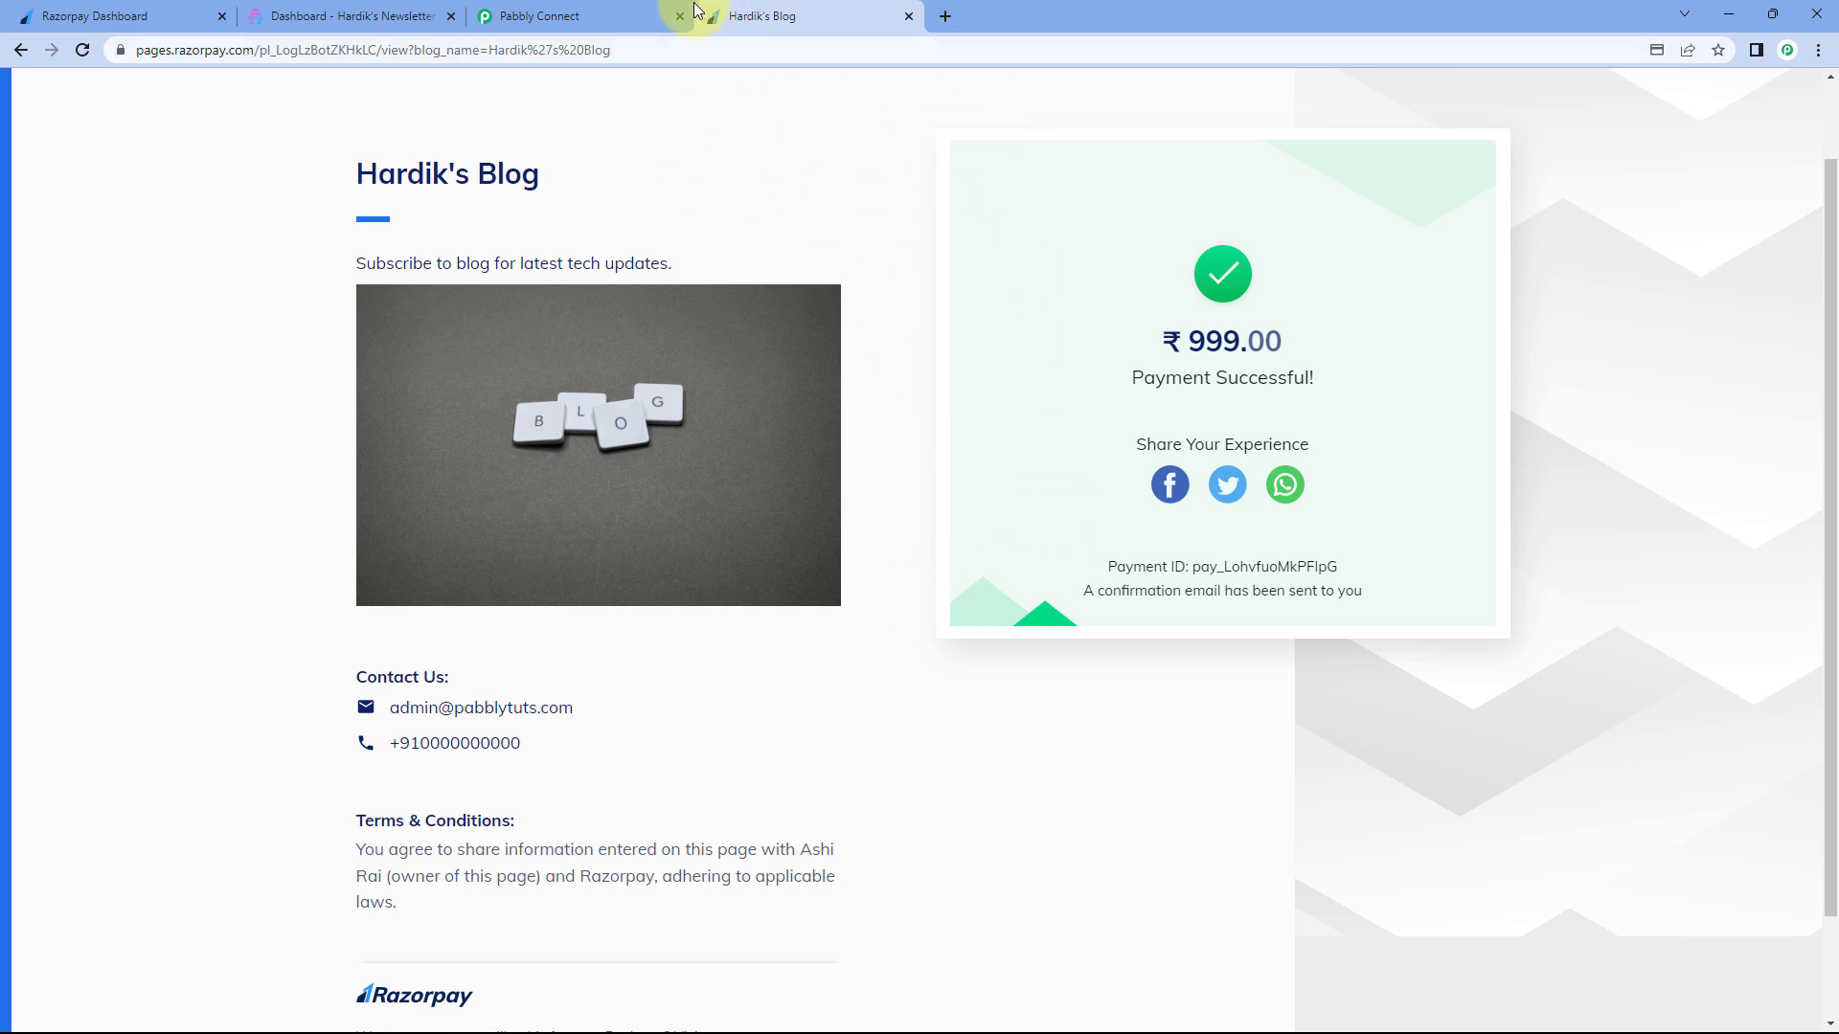
- Check the captured first name, last name, email and blog name Hardik's Blog in Response Received
click(646, 16)
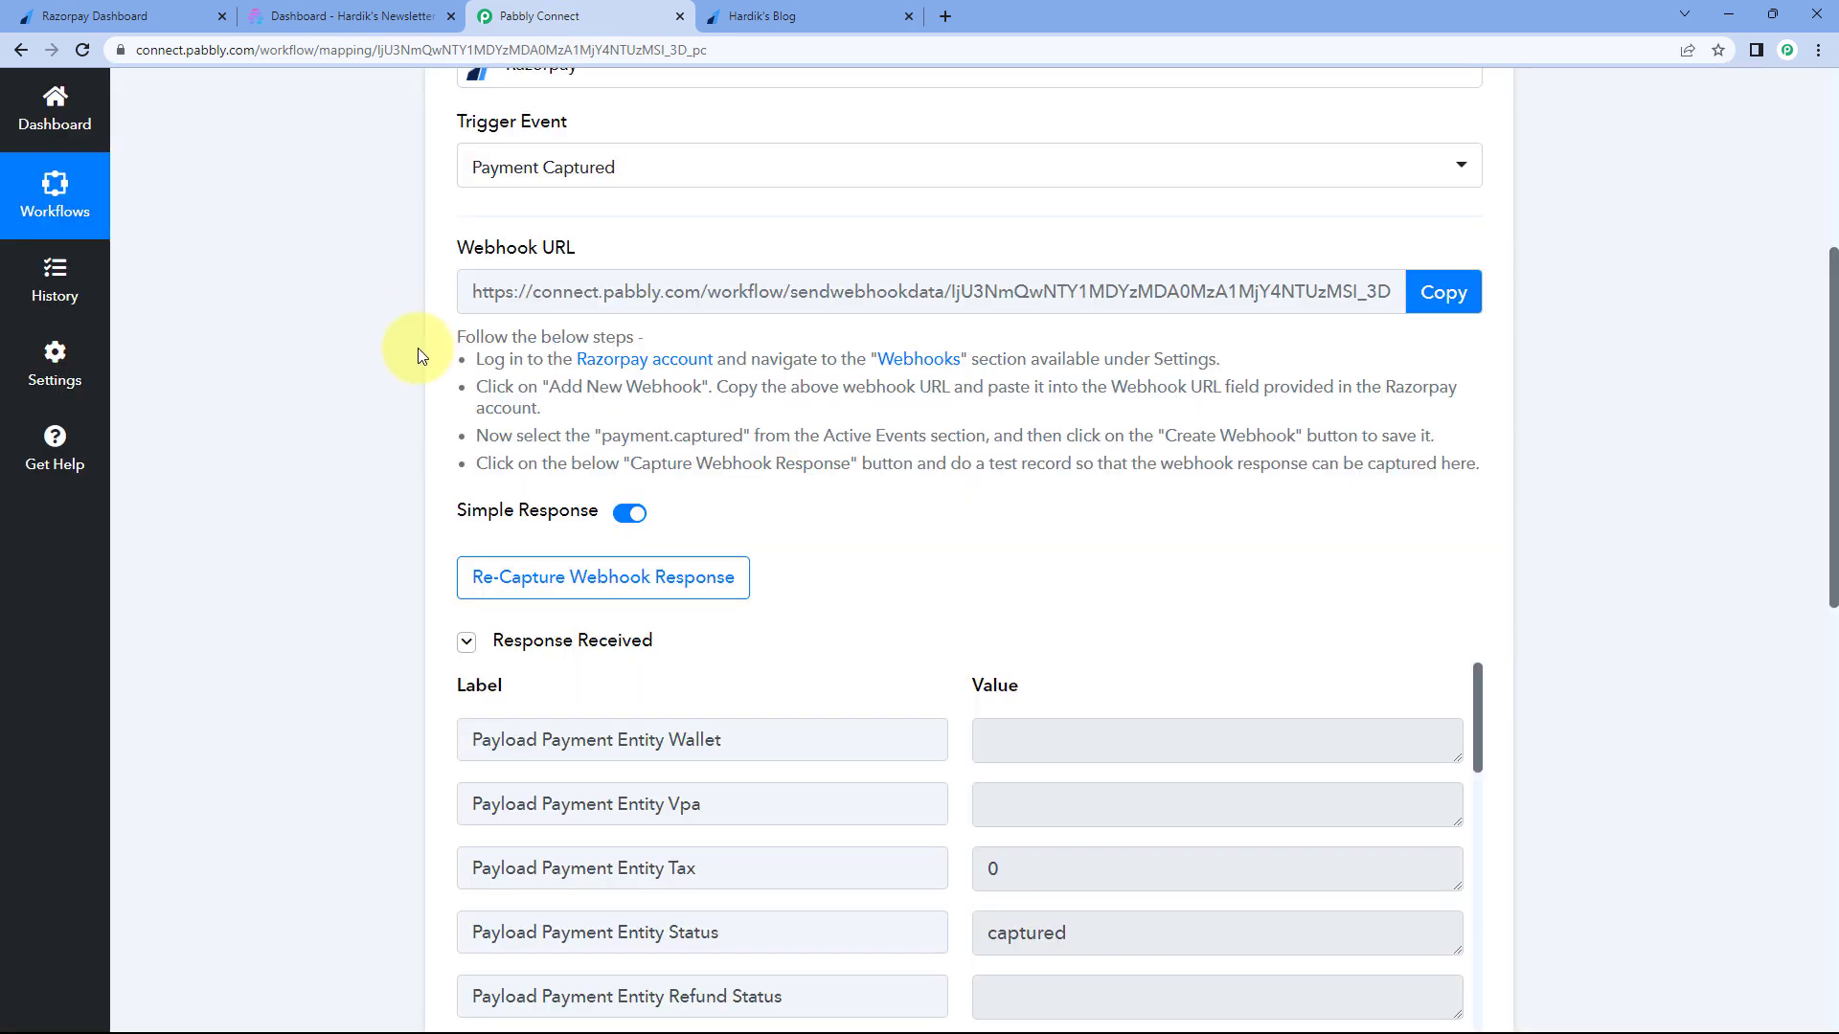
scroll(416, 394, down, 2)
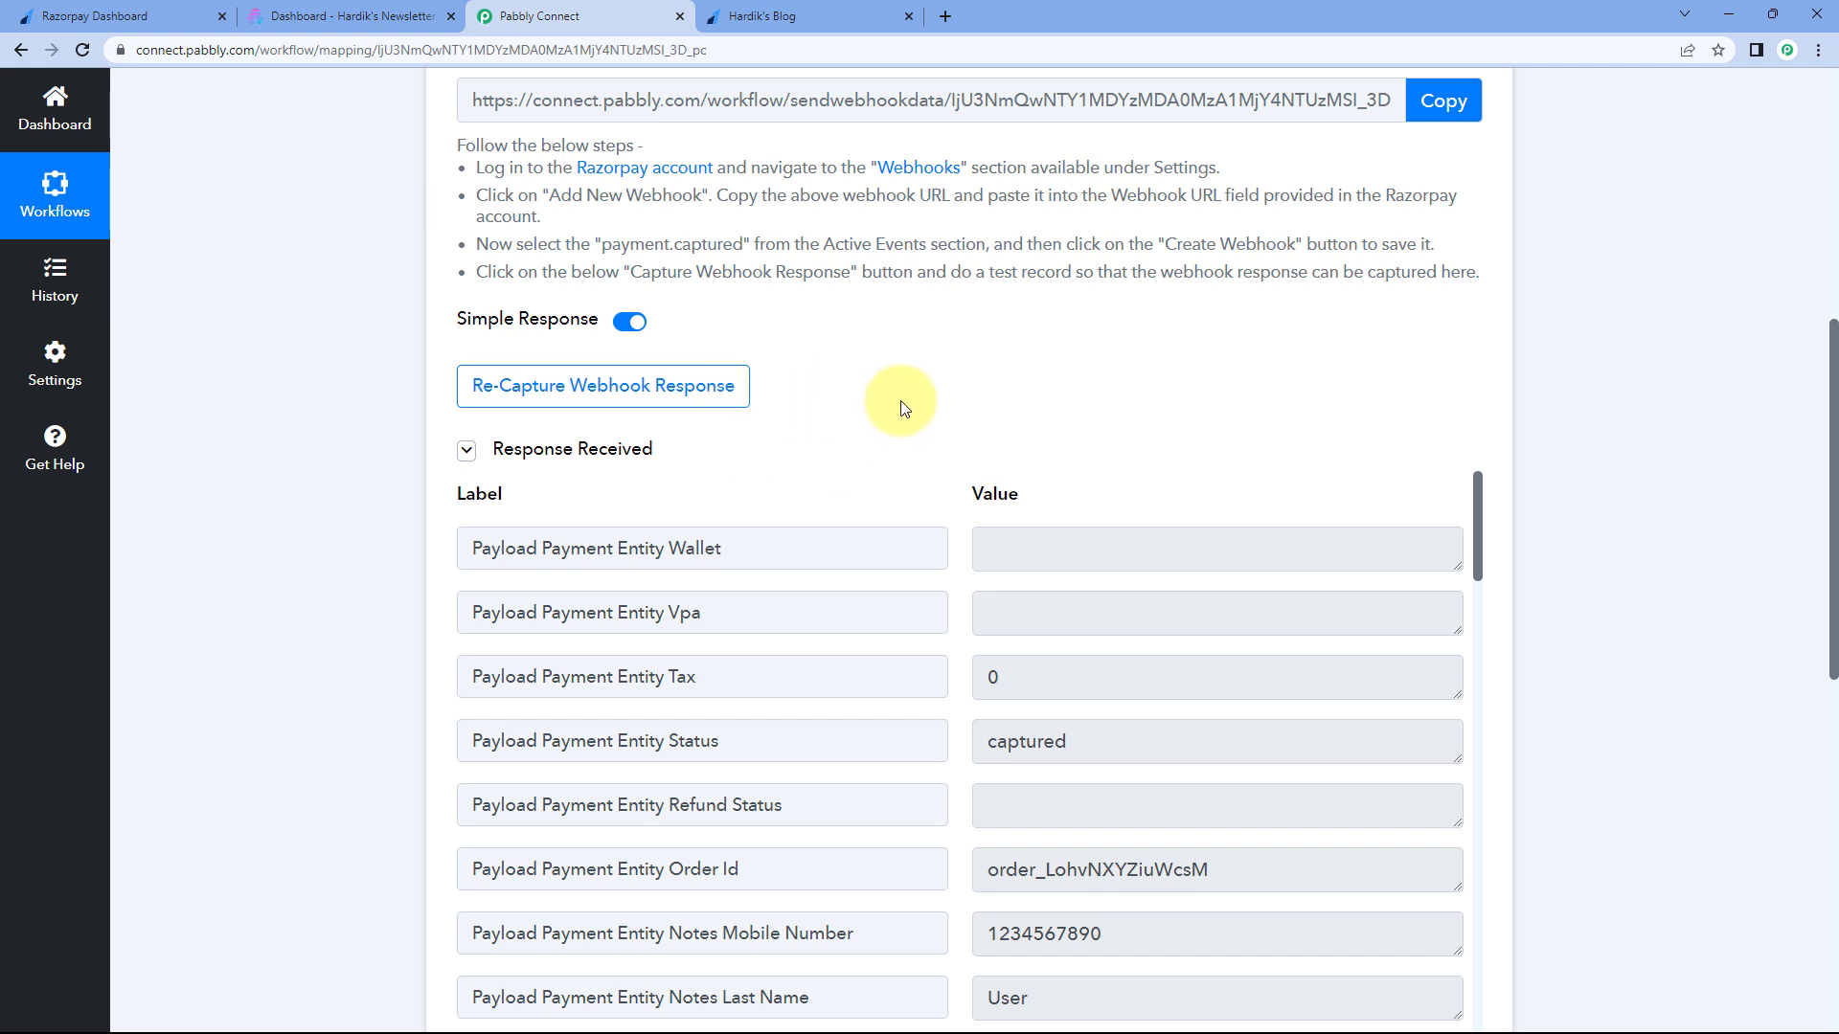
scroll(900, 401, down, 2)
scroll(956, 394, down, 3)
scroll(956, 395, down, 1)
drag(1097, 484, 944, 419)
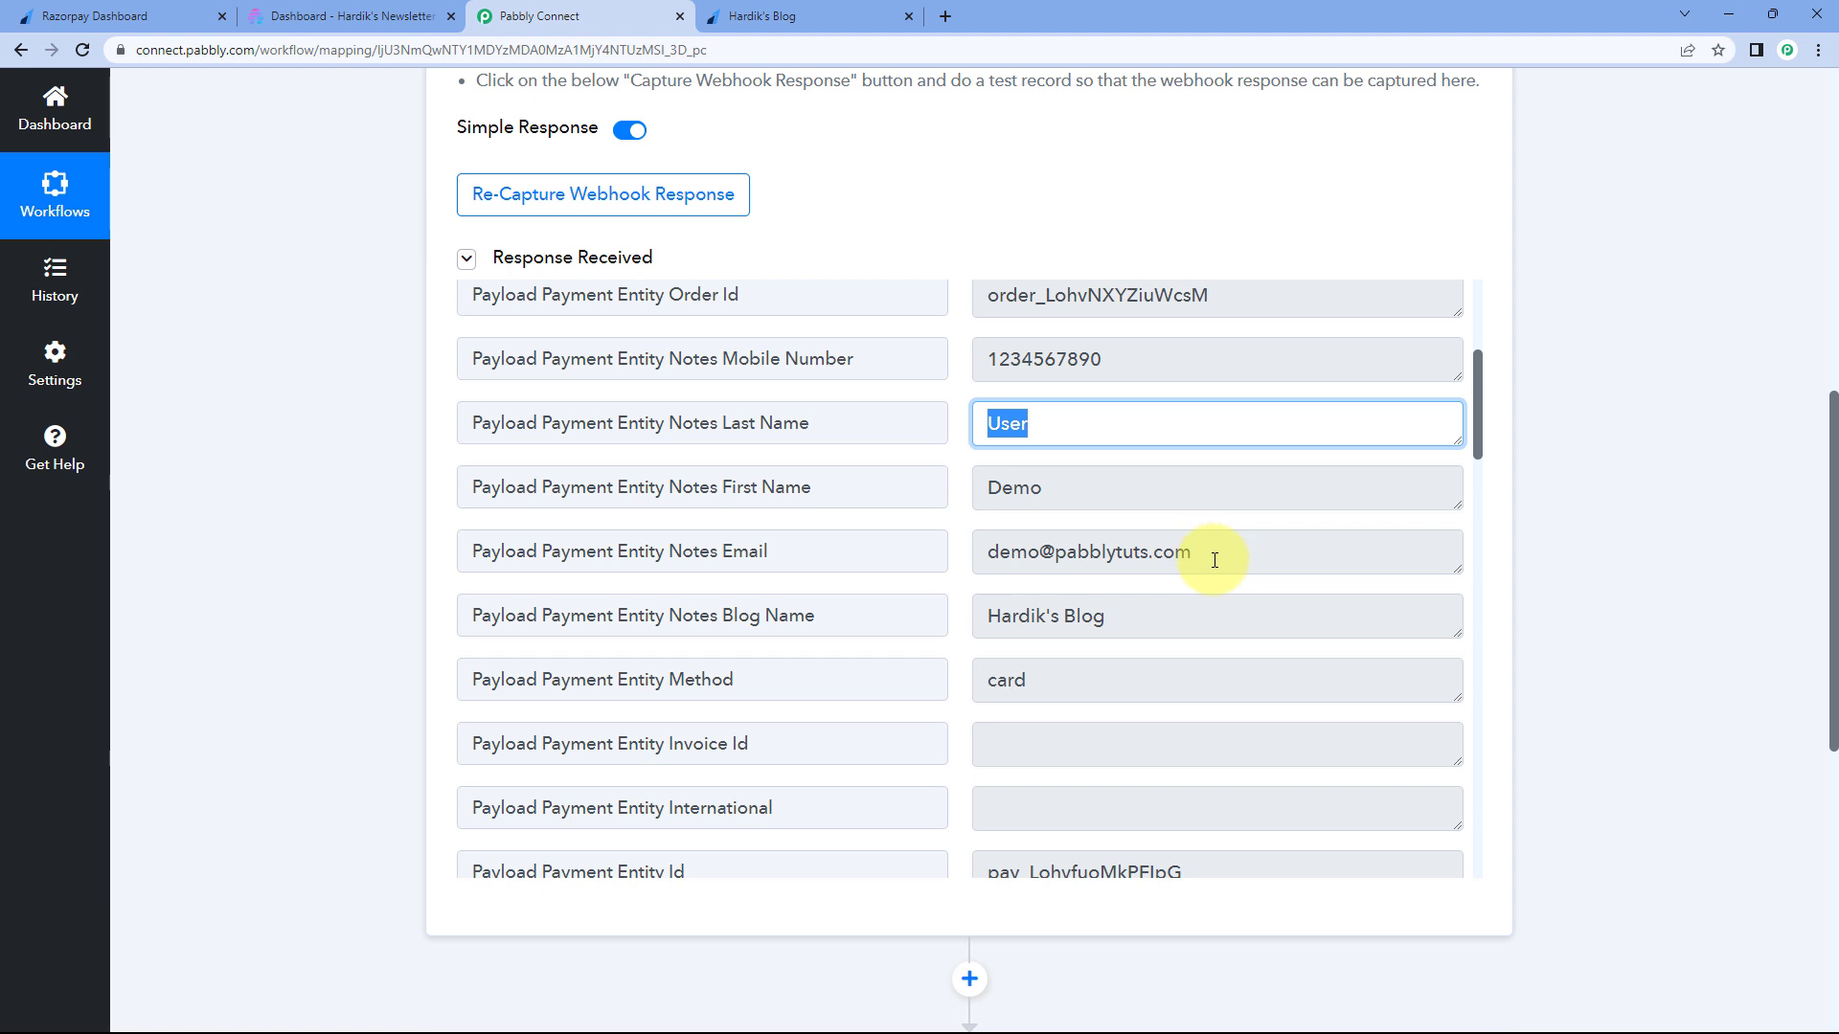
drag(1215, 555, 1014, 563)
drag(1131, 617, 954, 594)
- Review the payment timestamp, contact number and email, then return to the payment confirmation
click(761, 16)
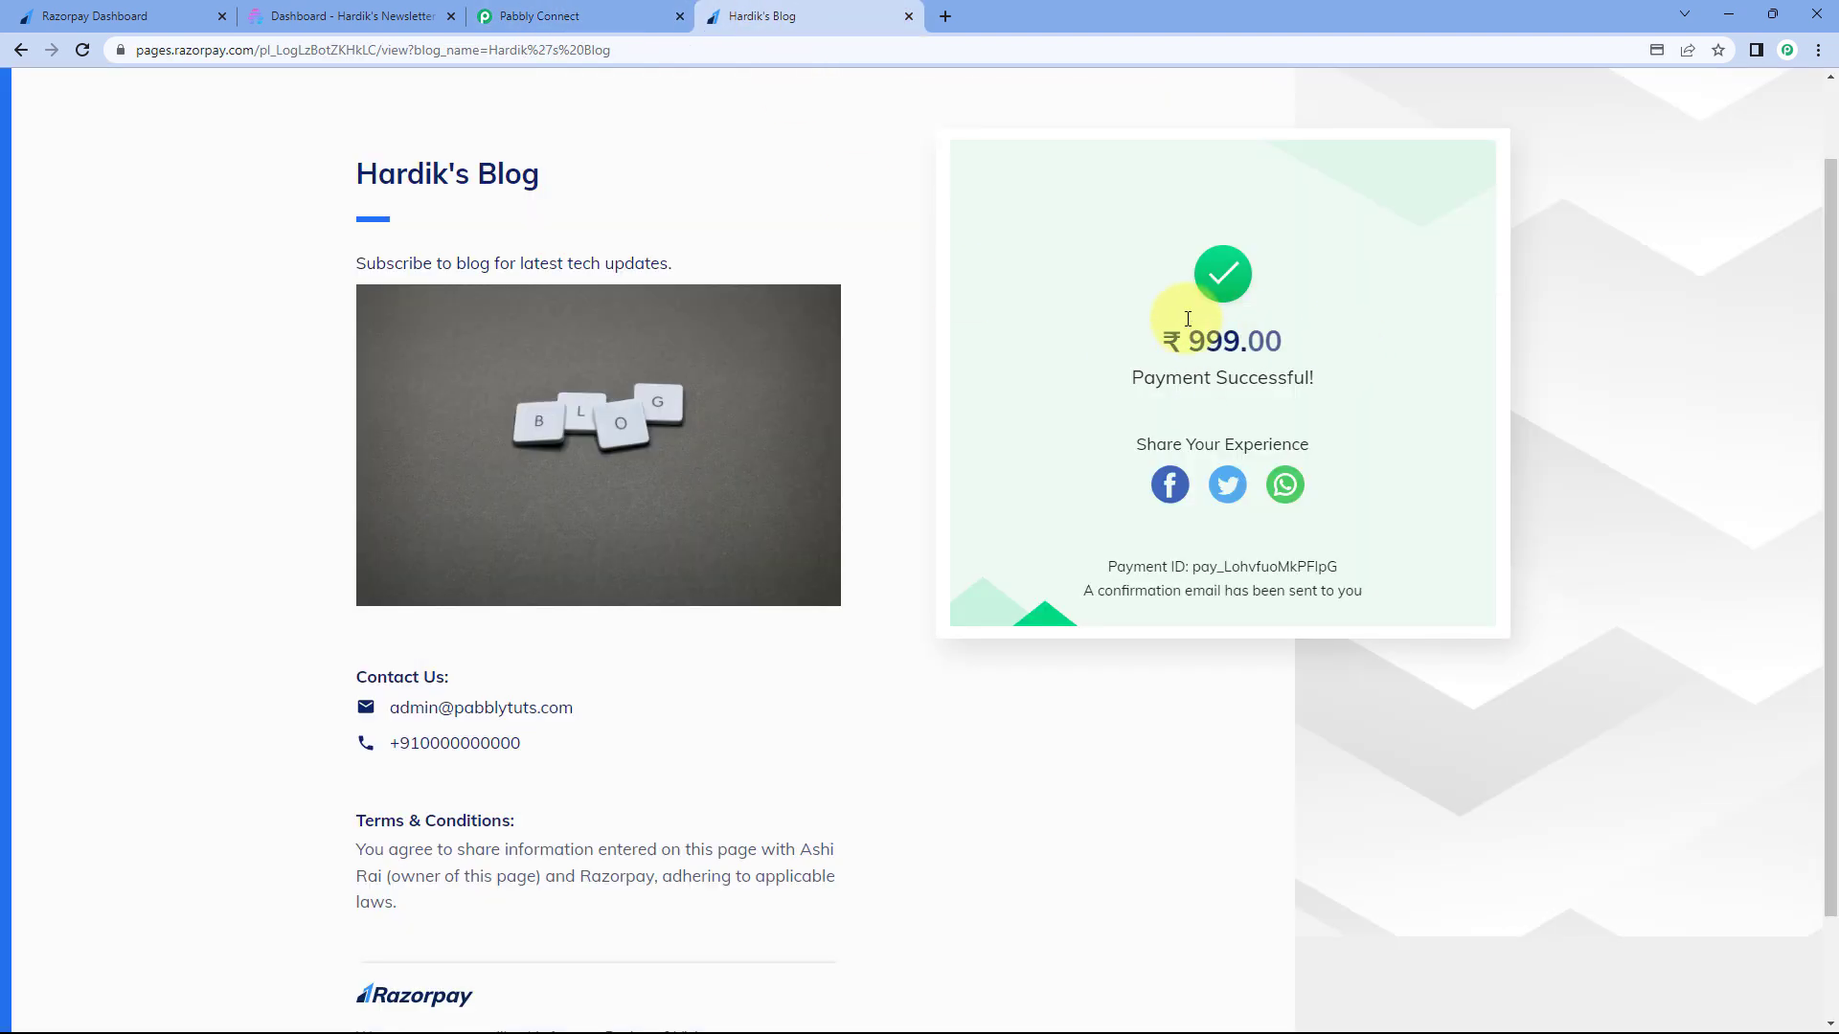
click(613, 16)
scroll(963, 598, down, 8)
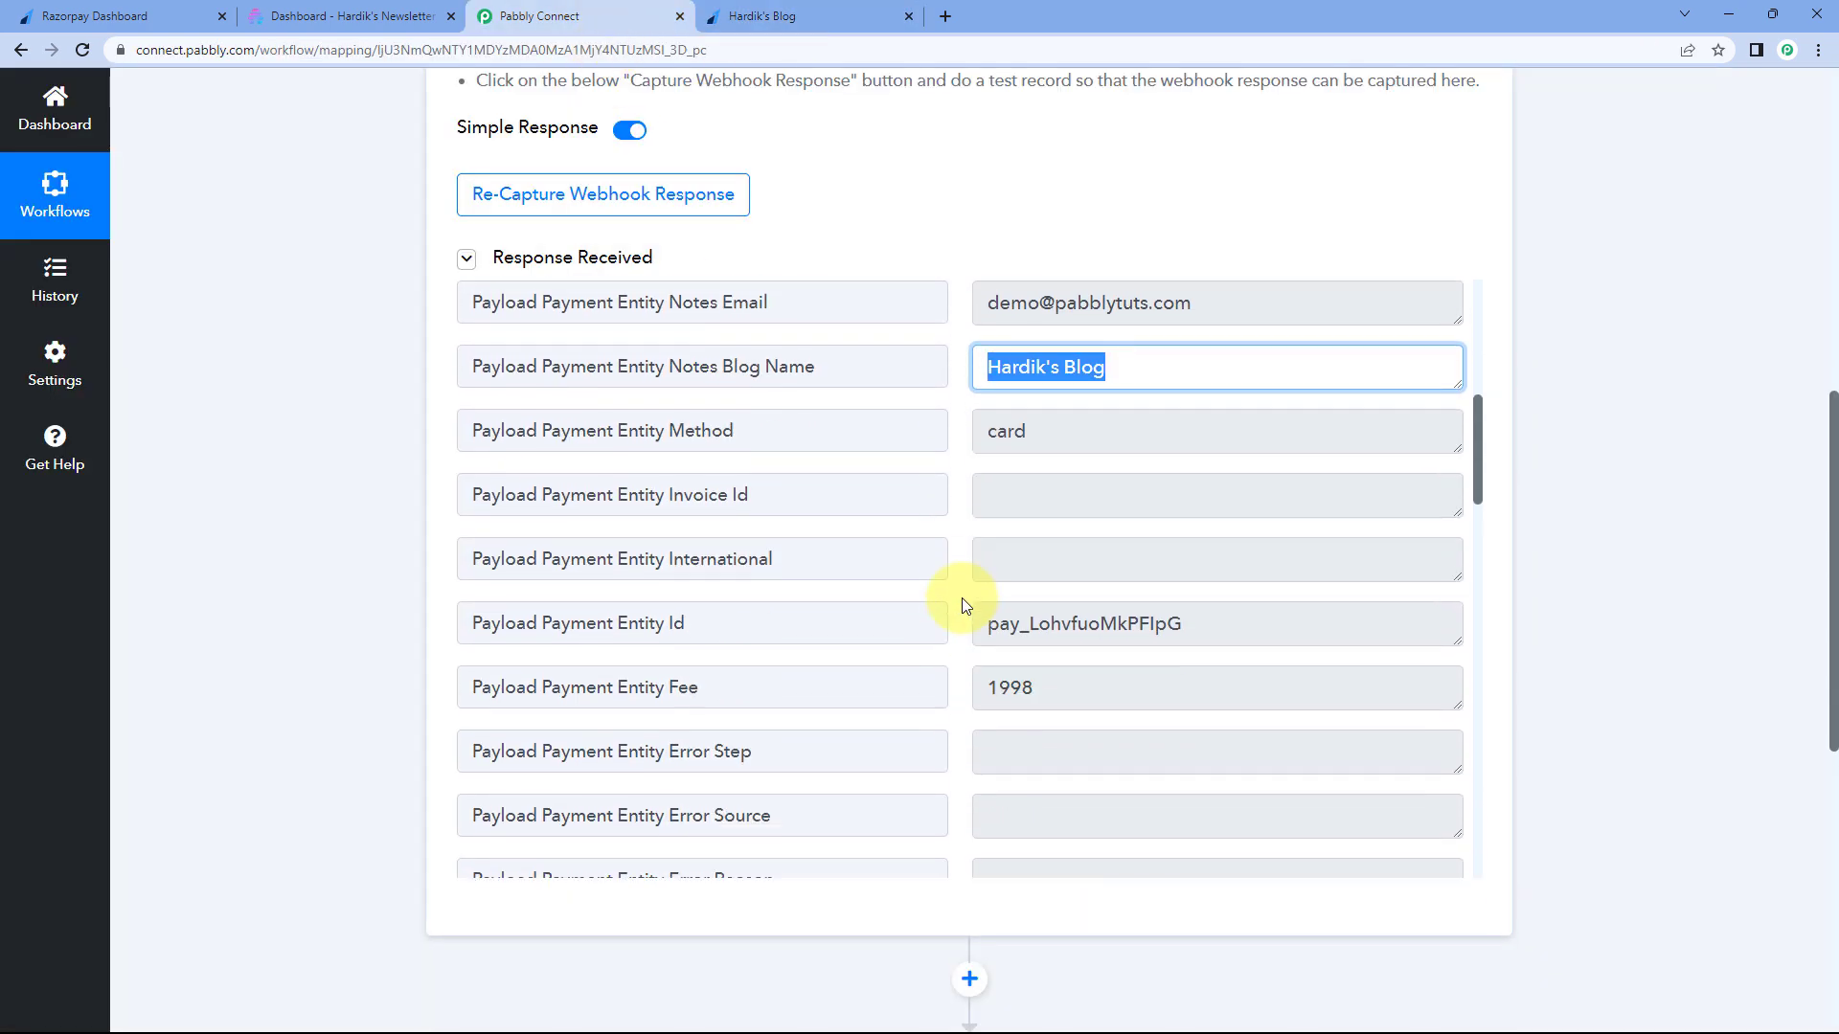
scroll(963, 601, down, 4)
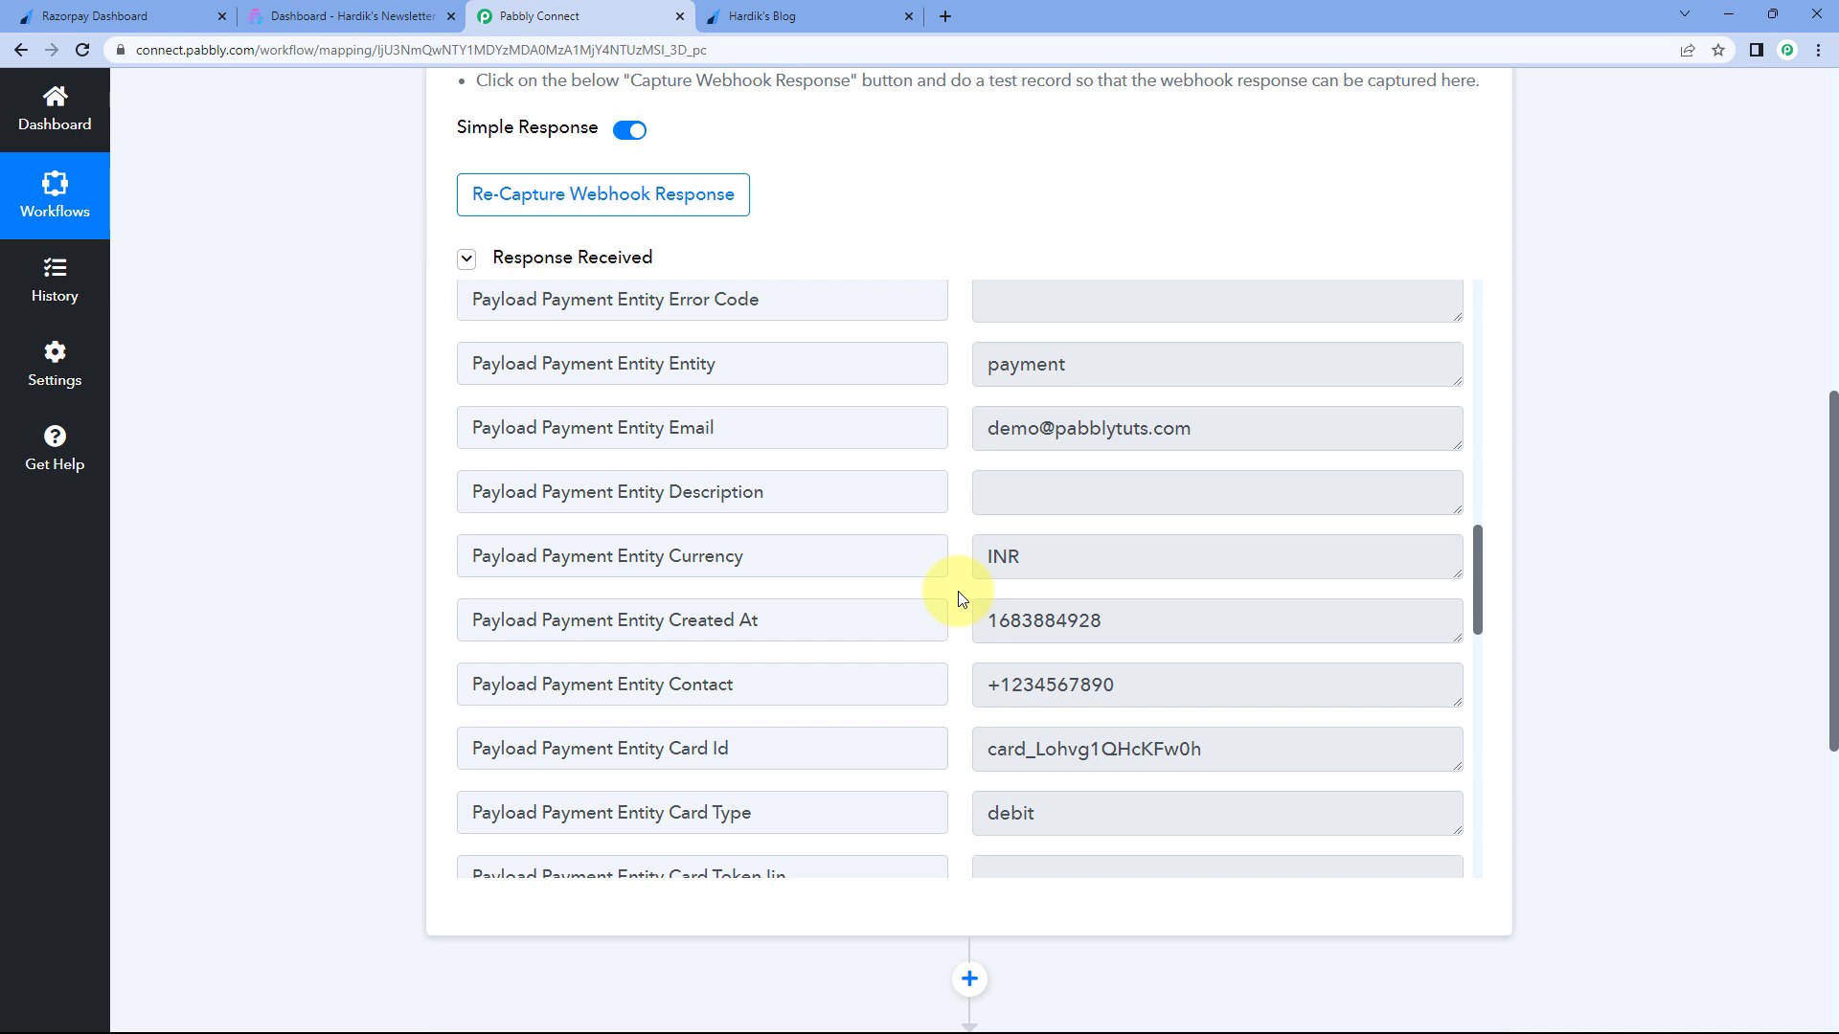
click(1137, 427)
click(1108, 494)
scroll(1020, 489, up, 3)
click(1073, 525)
scroll(961, 541, down, 10)
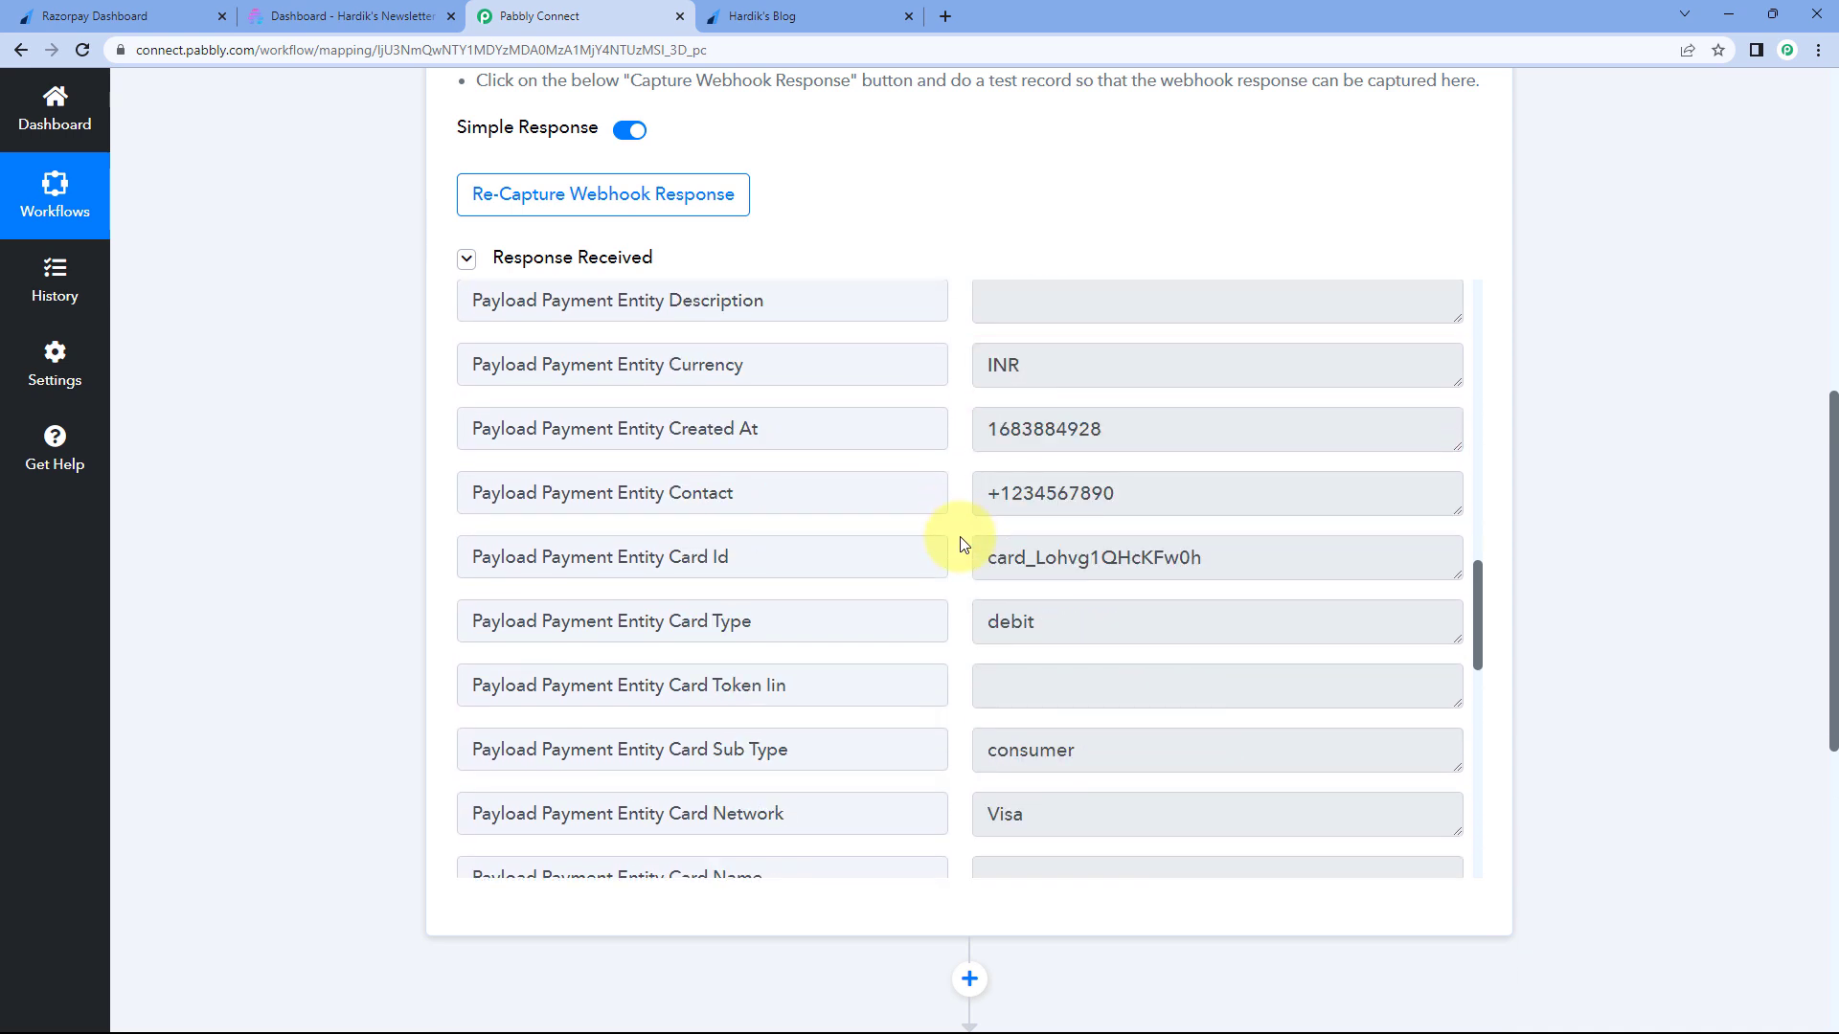
scroll(963, 546, down, 2)
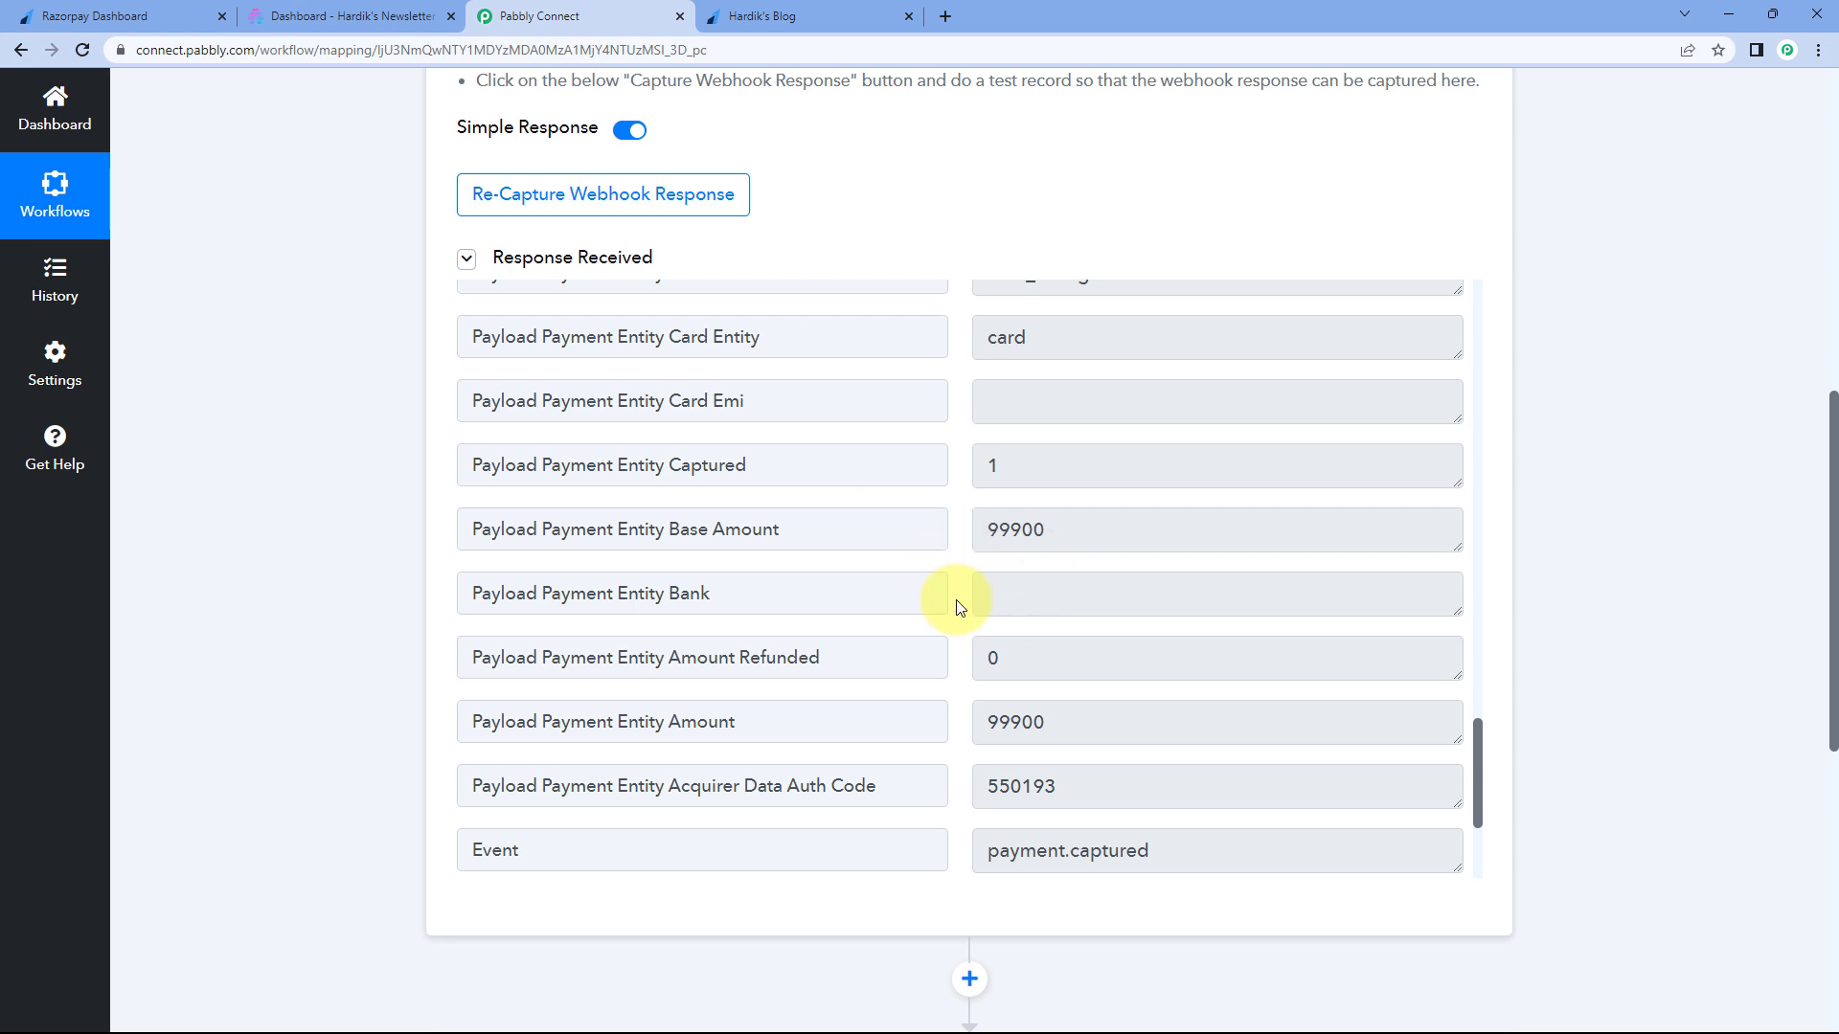
scroll(943, 565, down, 2)
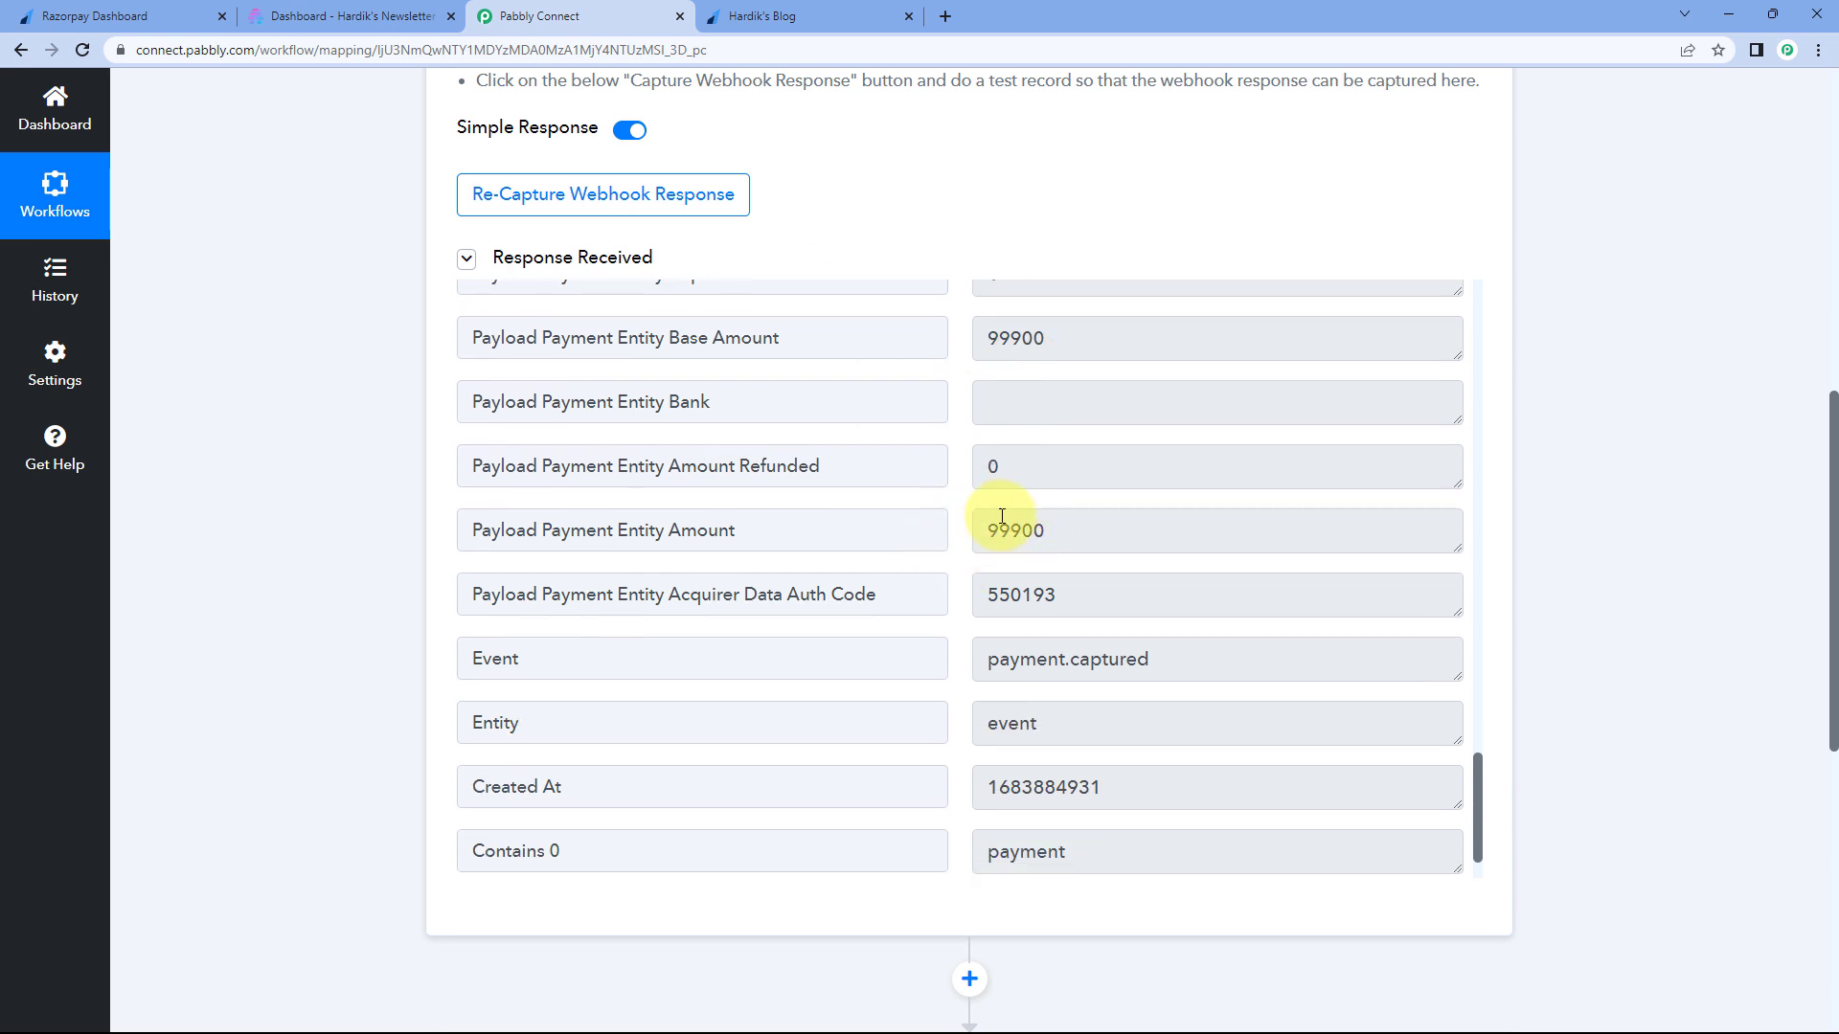
click(822, 11)
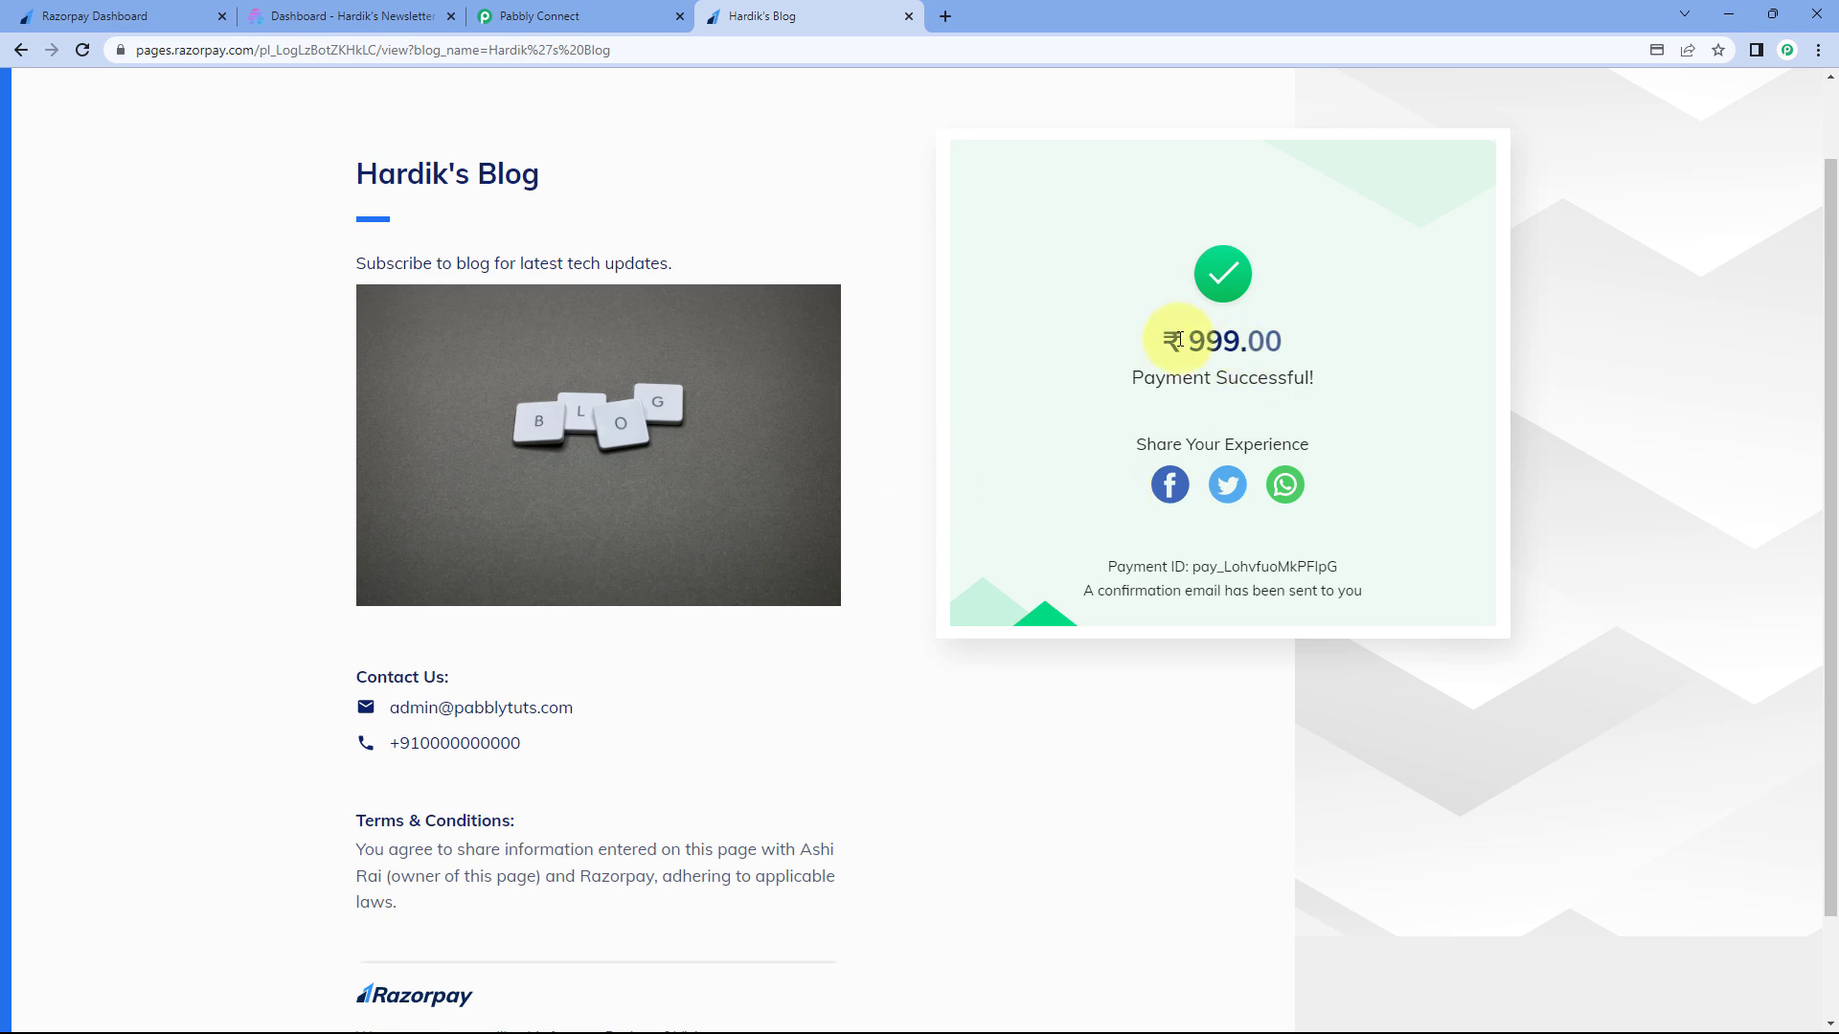
- Compare the 999 paid amount with the response's Amount value 99900
drag(1189, 342, 1239, 345)
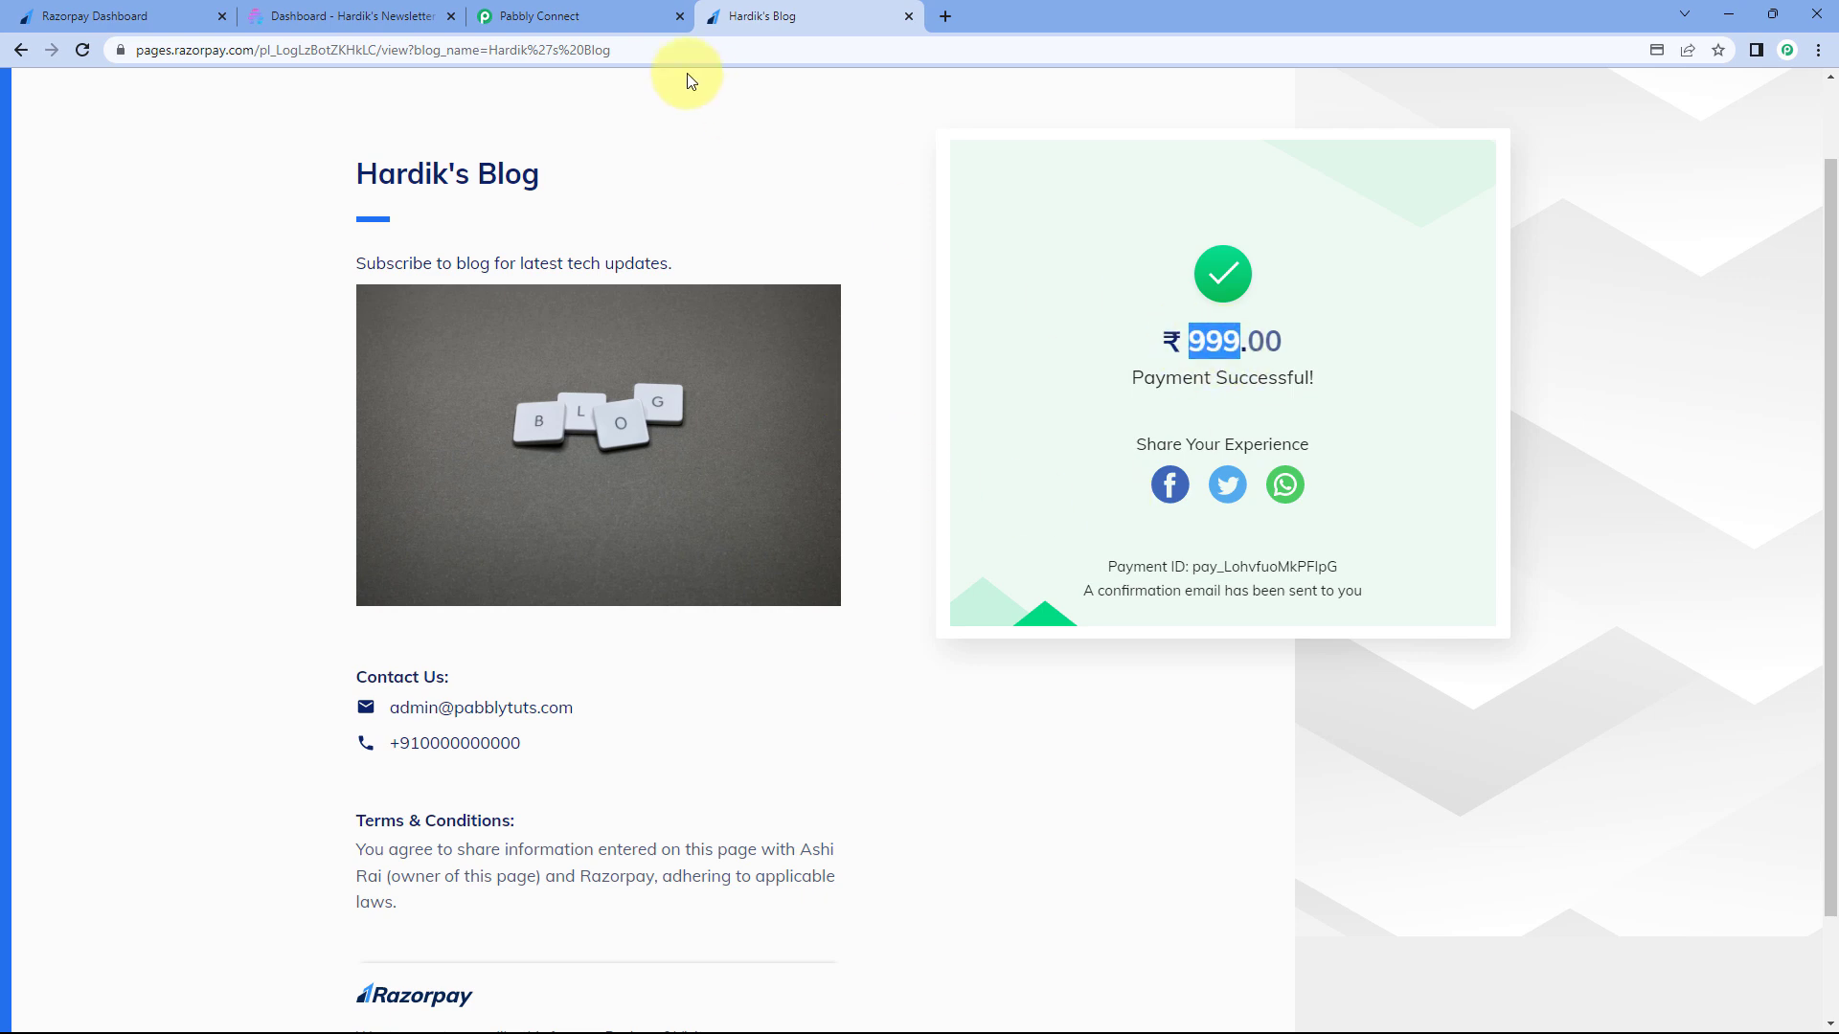
click(595, 15)
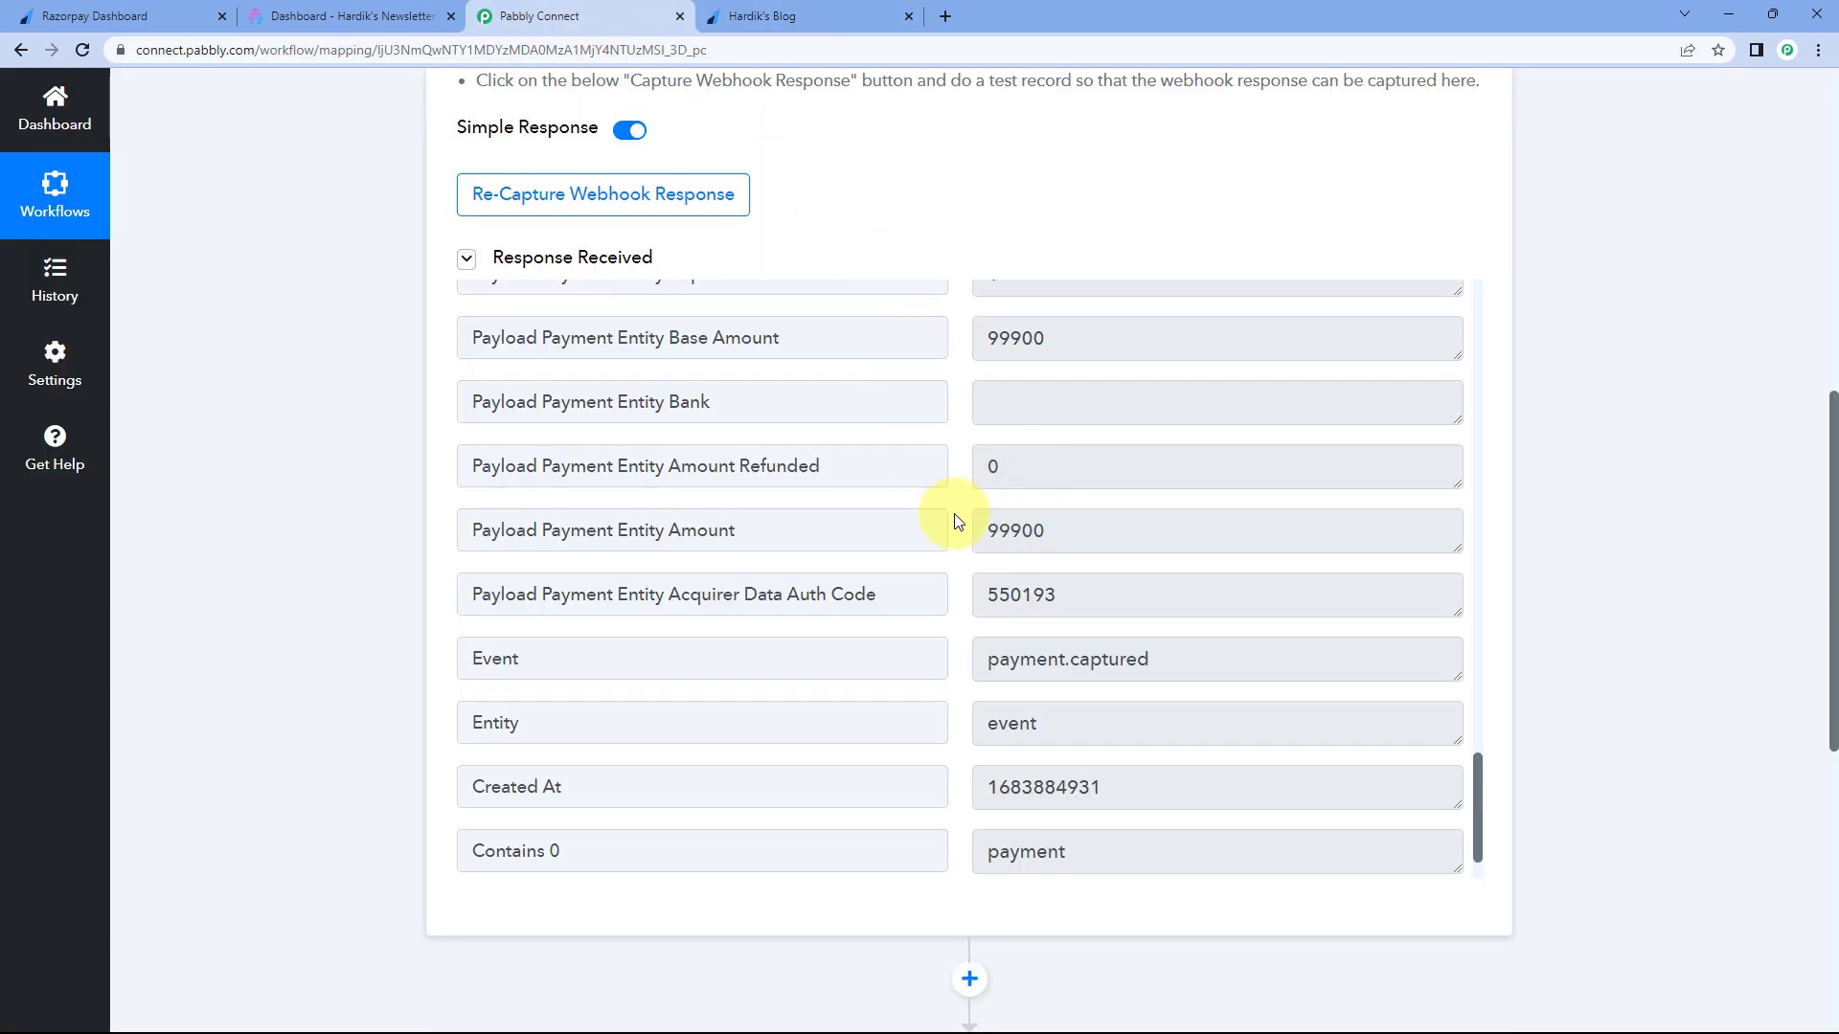
drag(991, 532, 1050, 529)
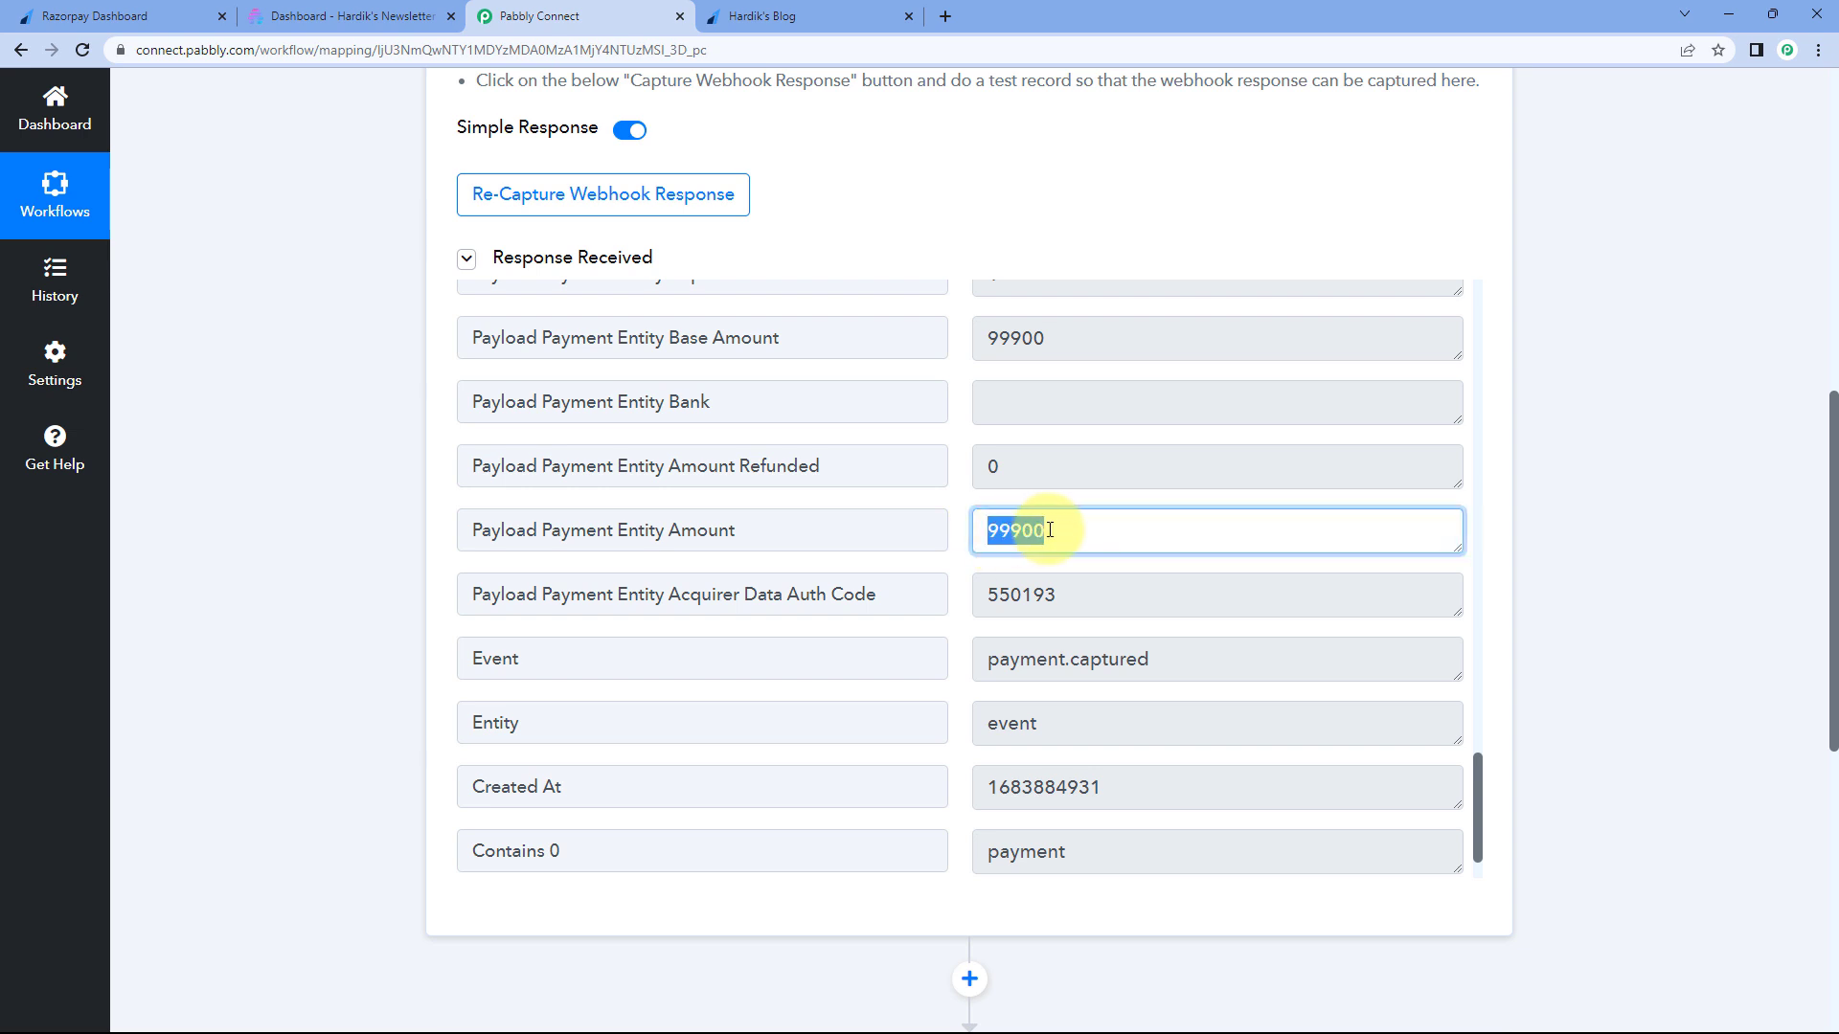
click(970, 491)
click(828, 9)
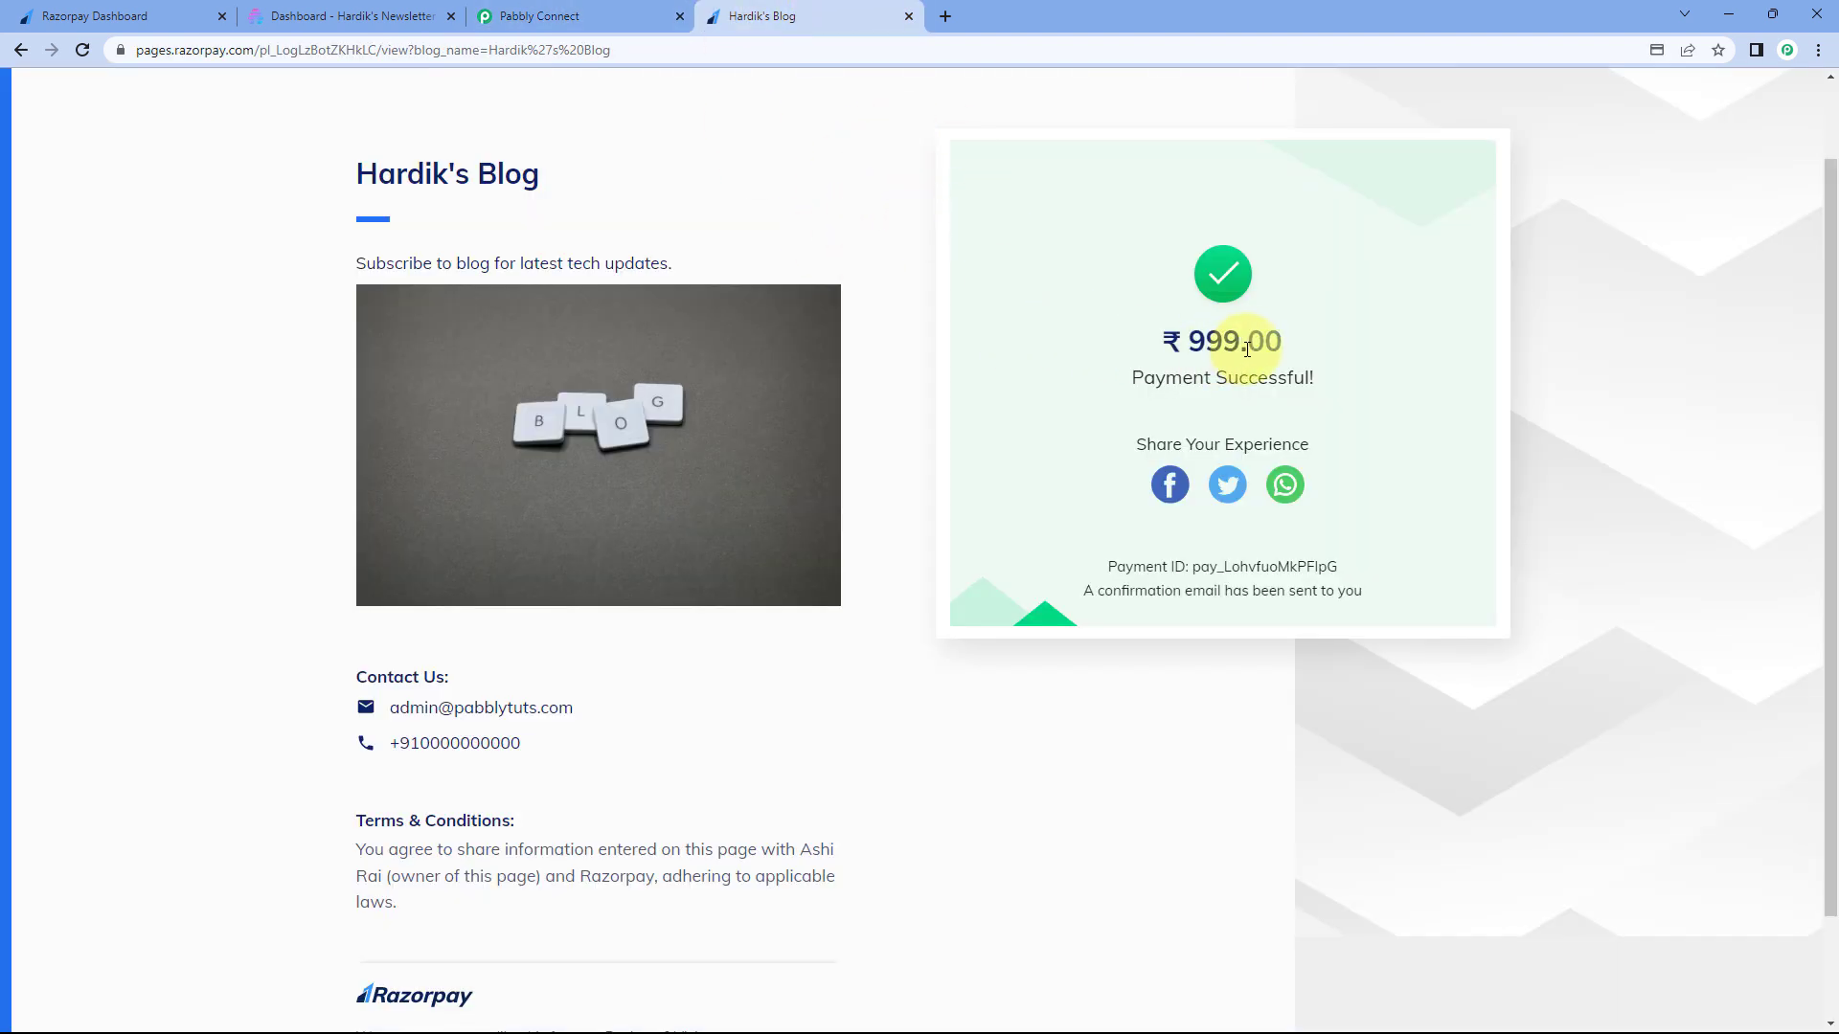
- Recheck the full ₹999.00 payment against the Payment Entity Amount of 99900
click(1192, 346)
drag(1188, 345, 1288, 356)
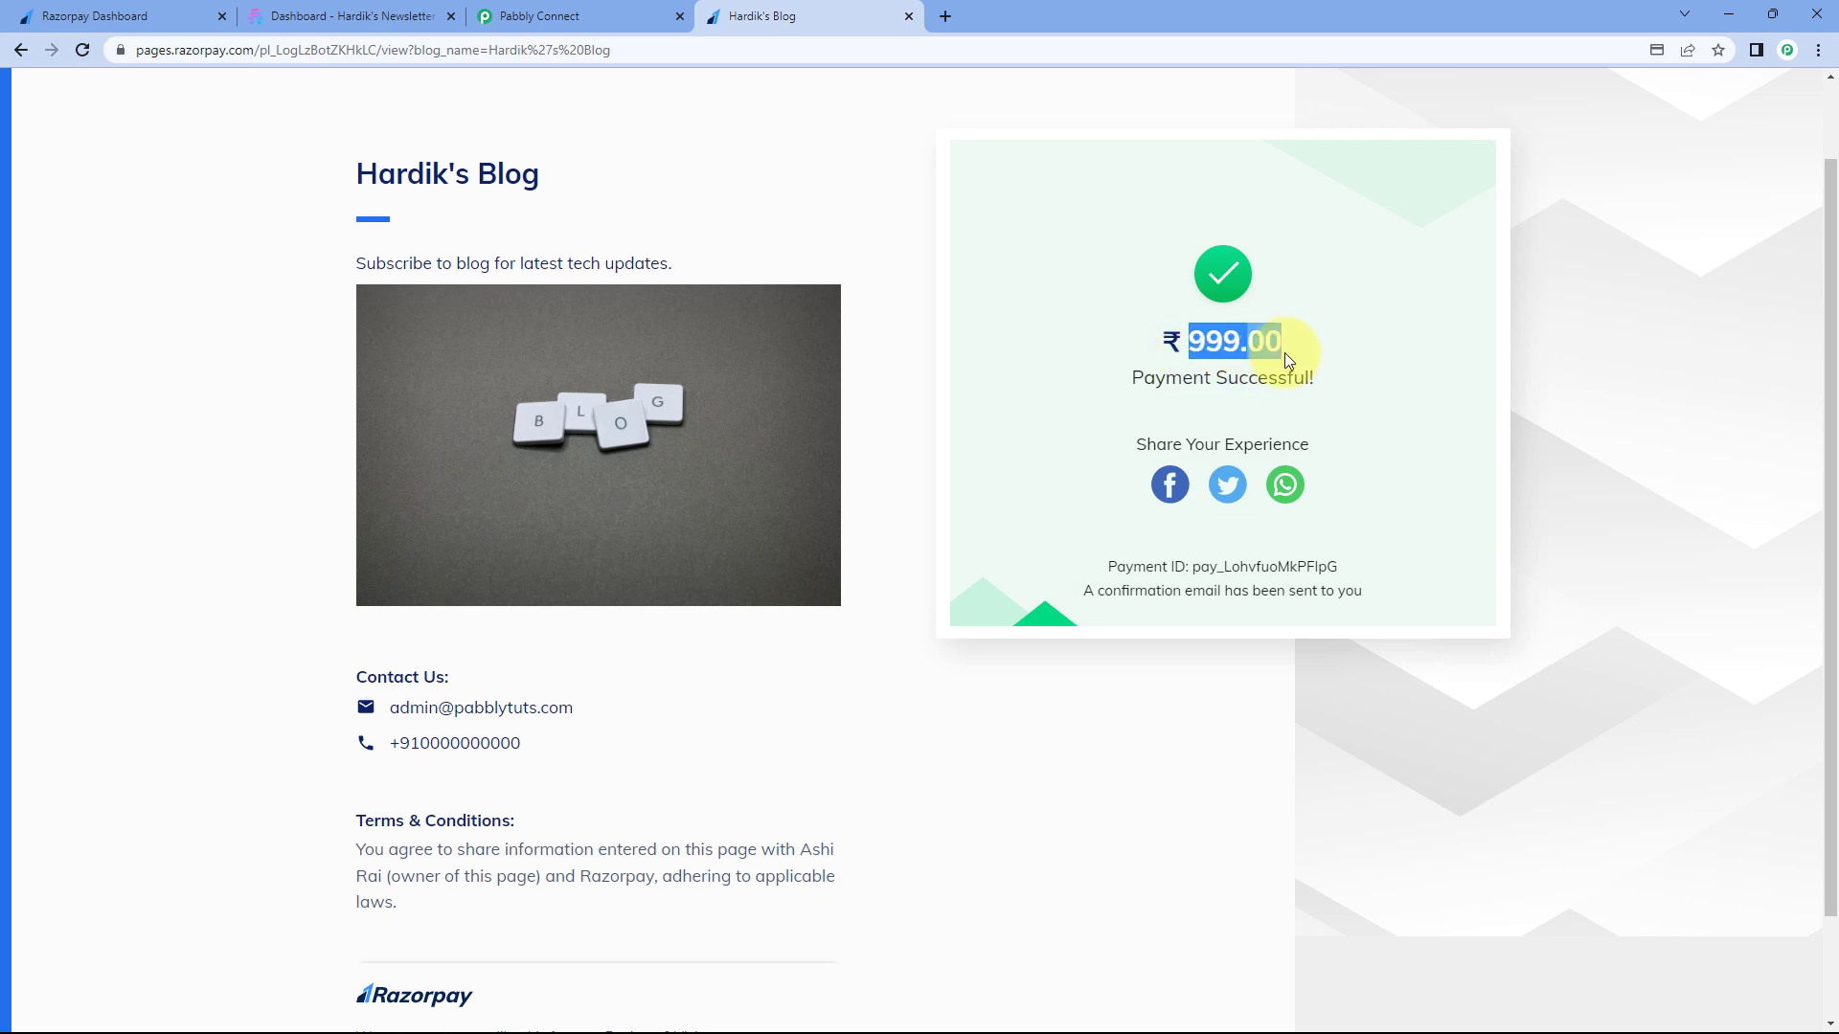
drag(1284, 345, 1238, 342)
click(1212, 349)
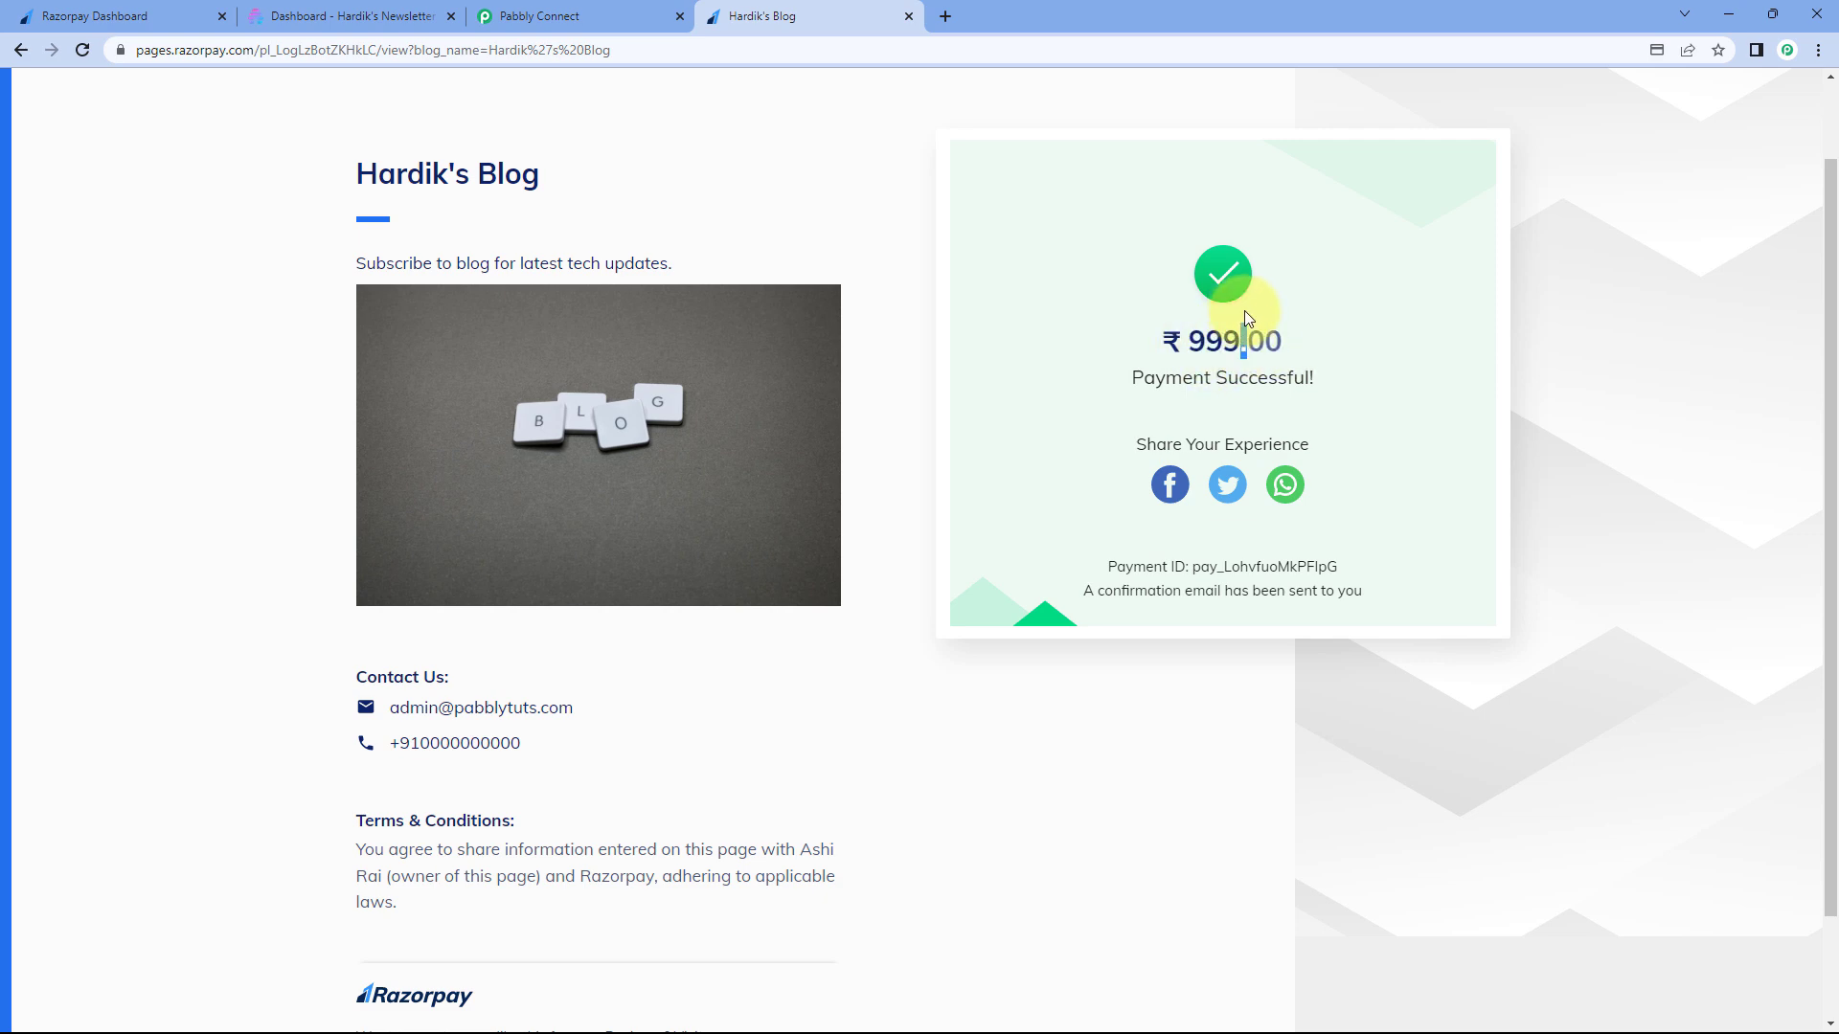
drag(1245, 336, 1190, 339)
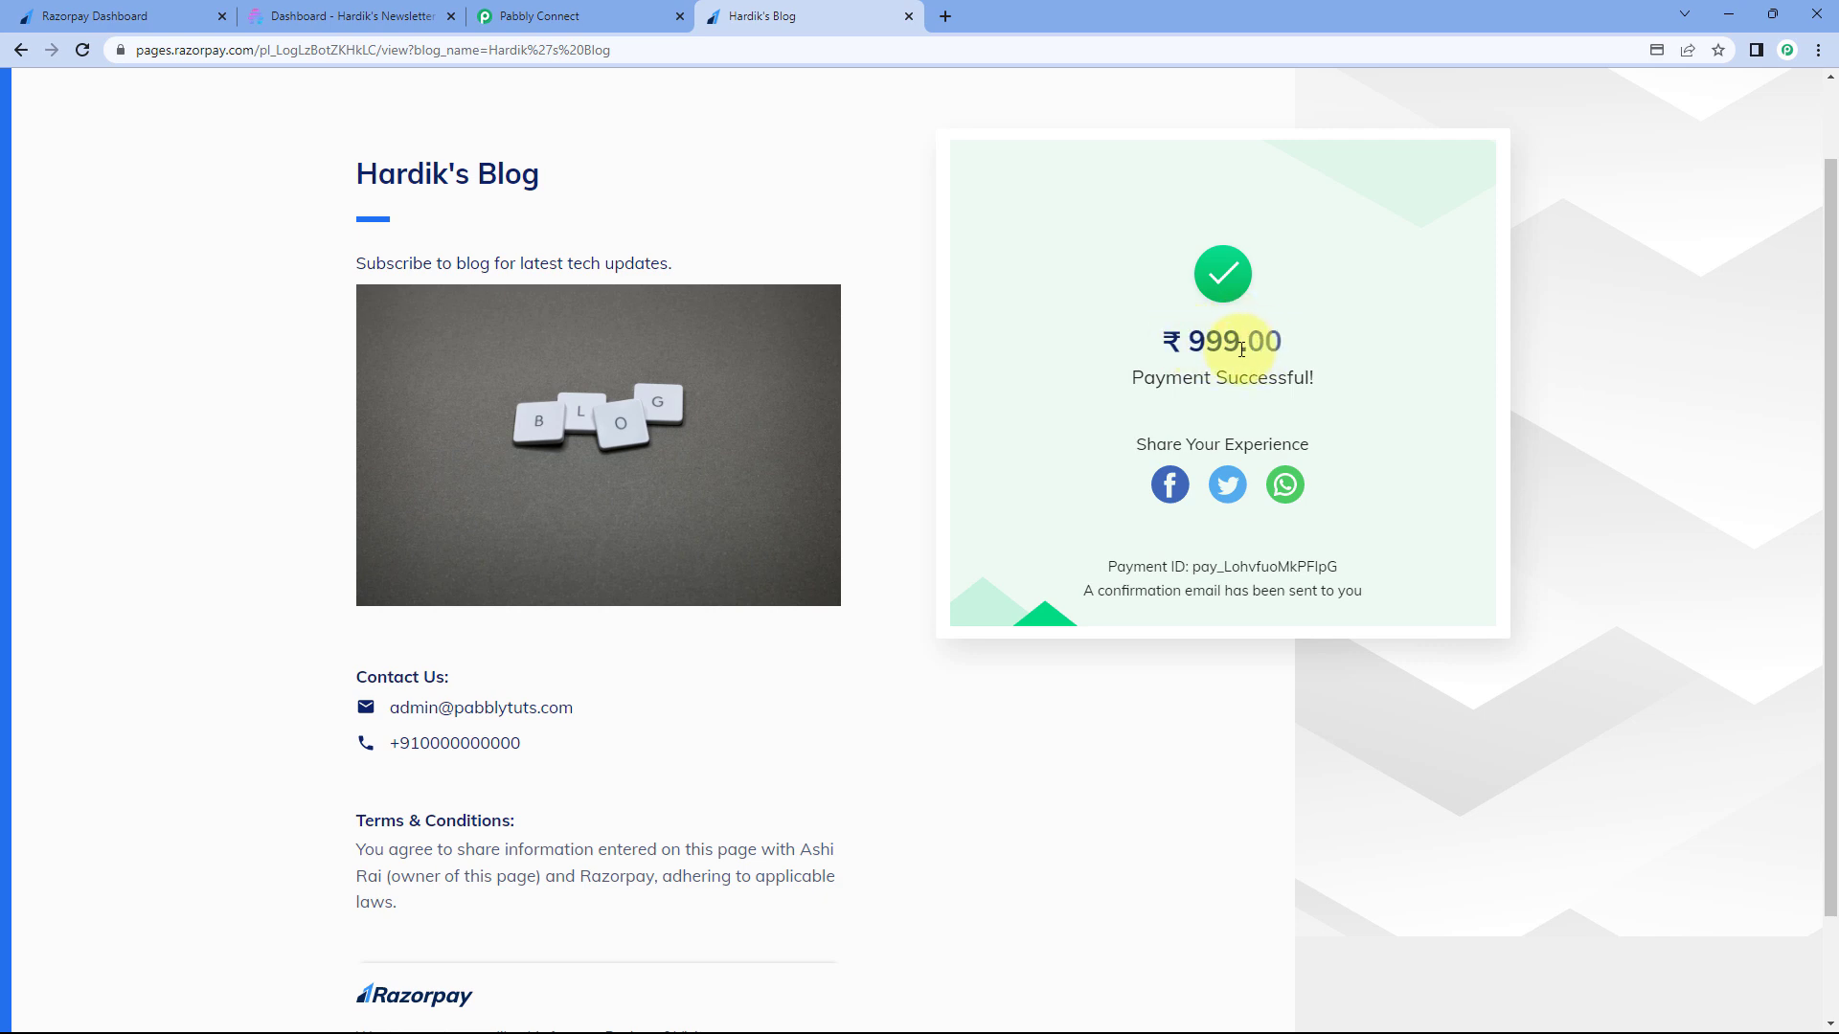
drag(1189, 345, 1267, 343)
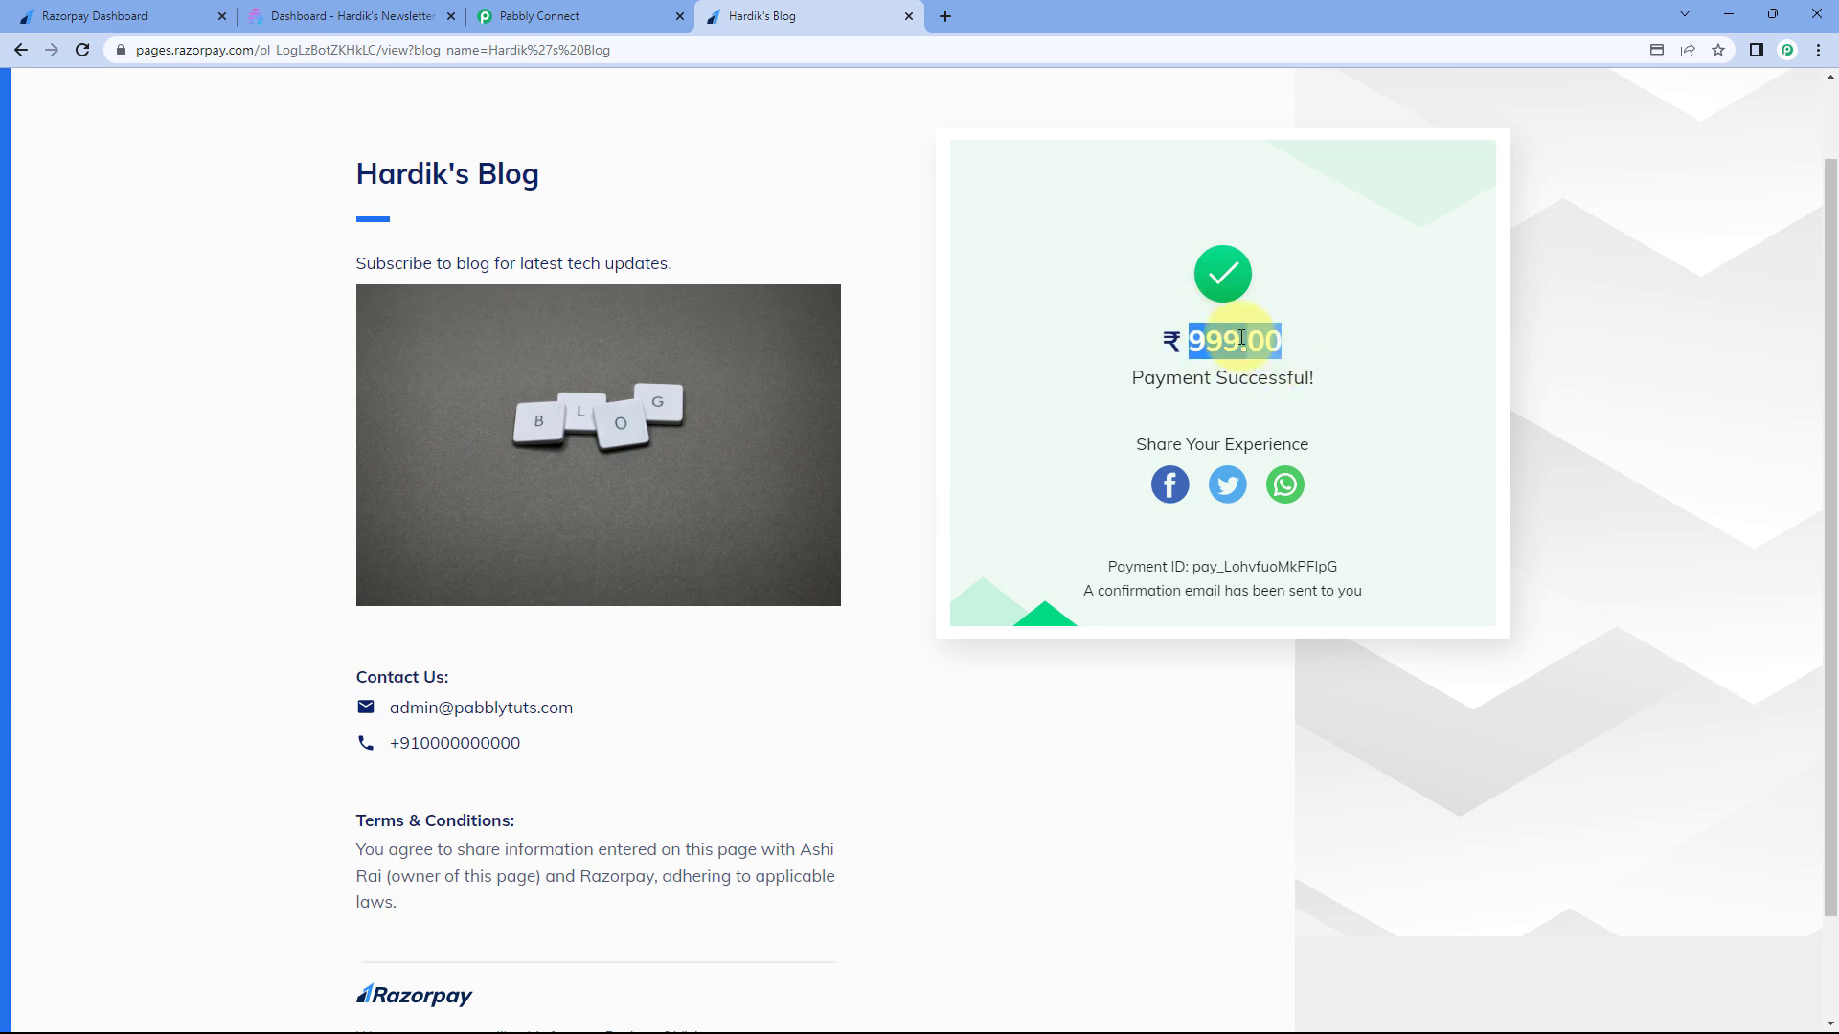
click(653, 16)
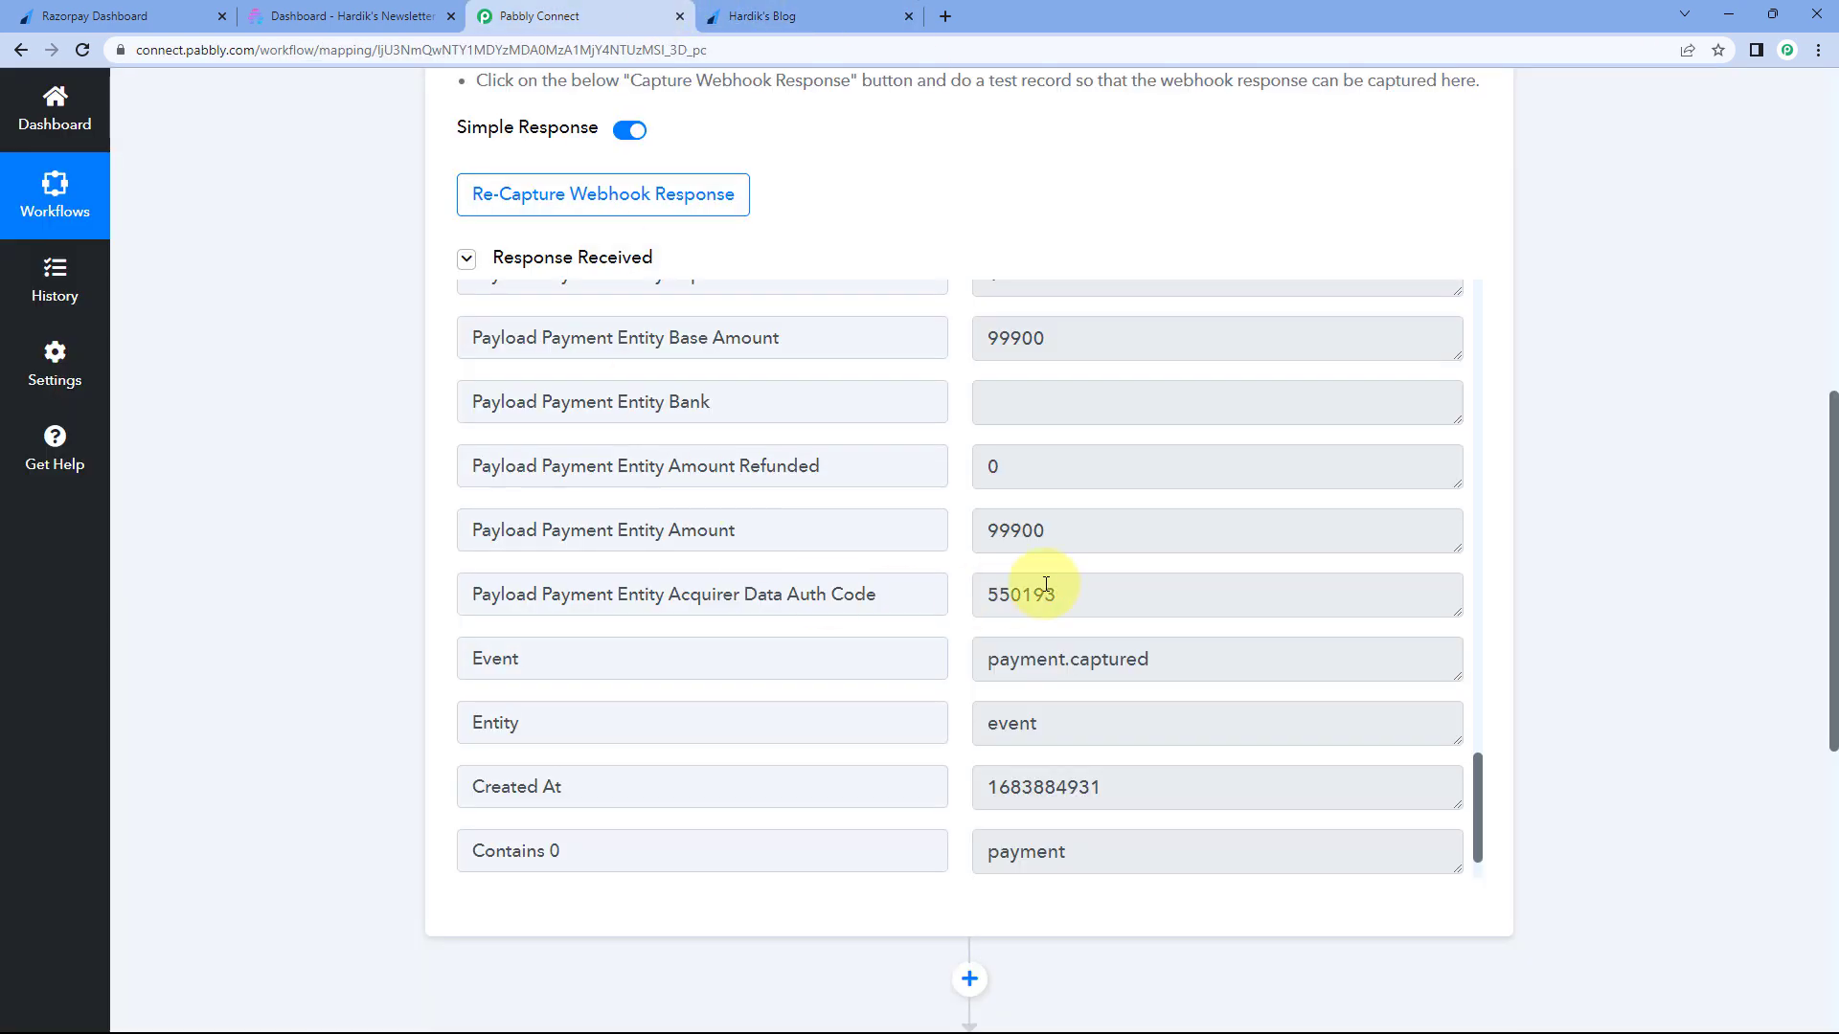
drag(991, 531, 1055, 533)
click(954, 498)
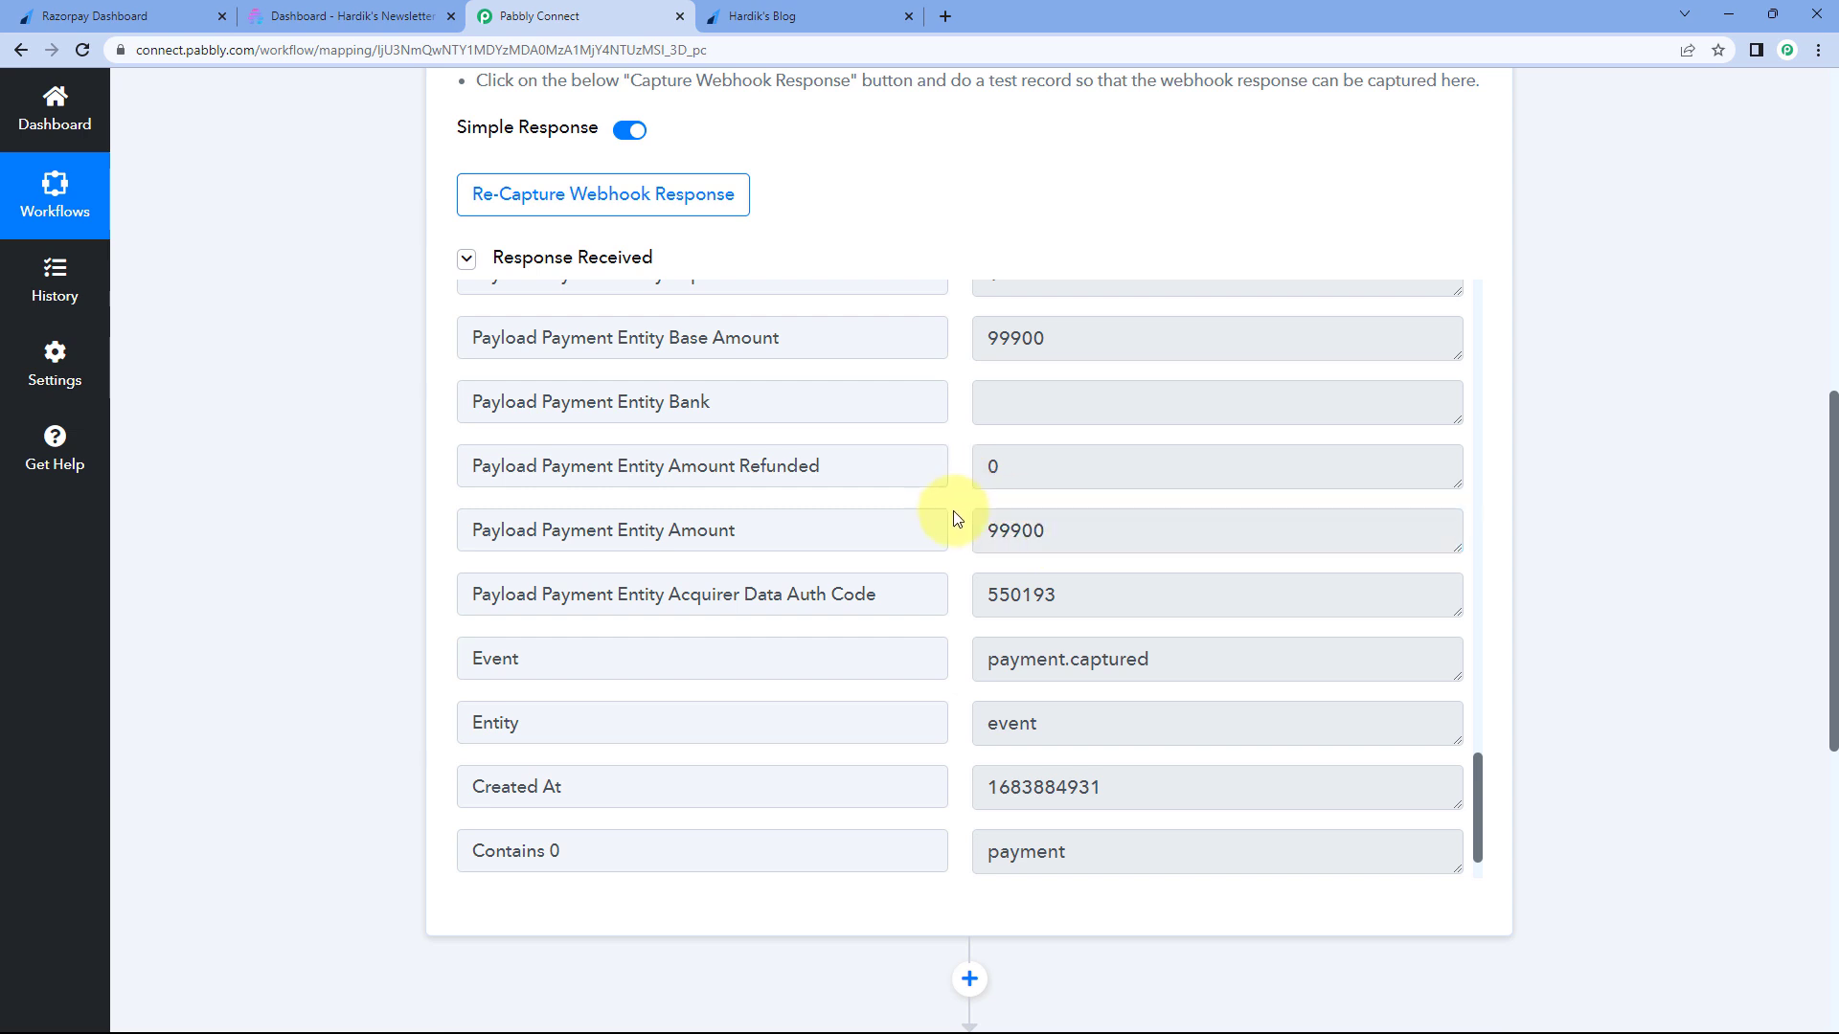
scroll(954, 518, up, 5)
scroll(958, 528, up, 8)
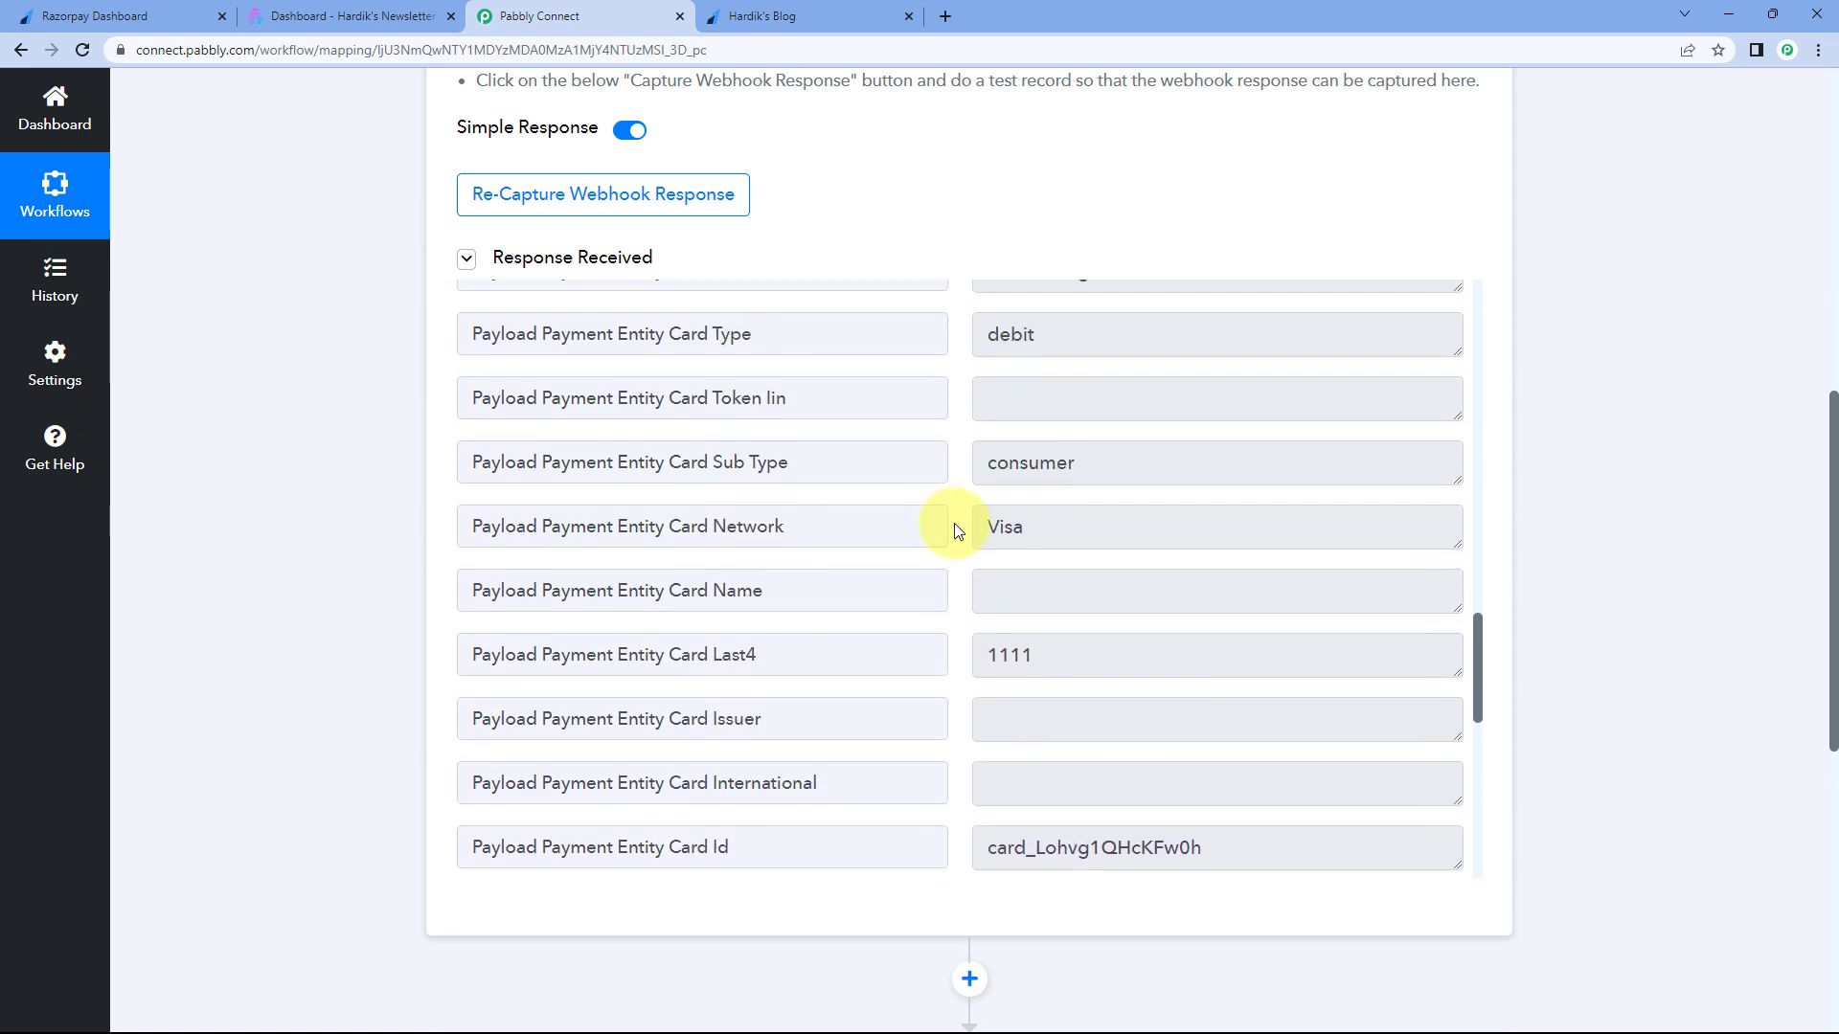
scroll(958, 529, up, 10)
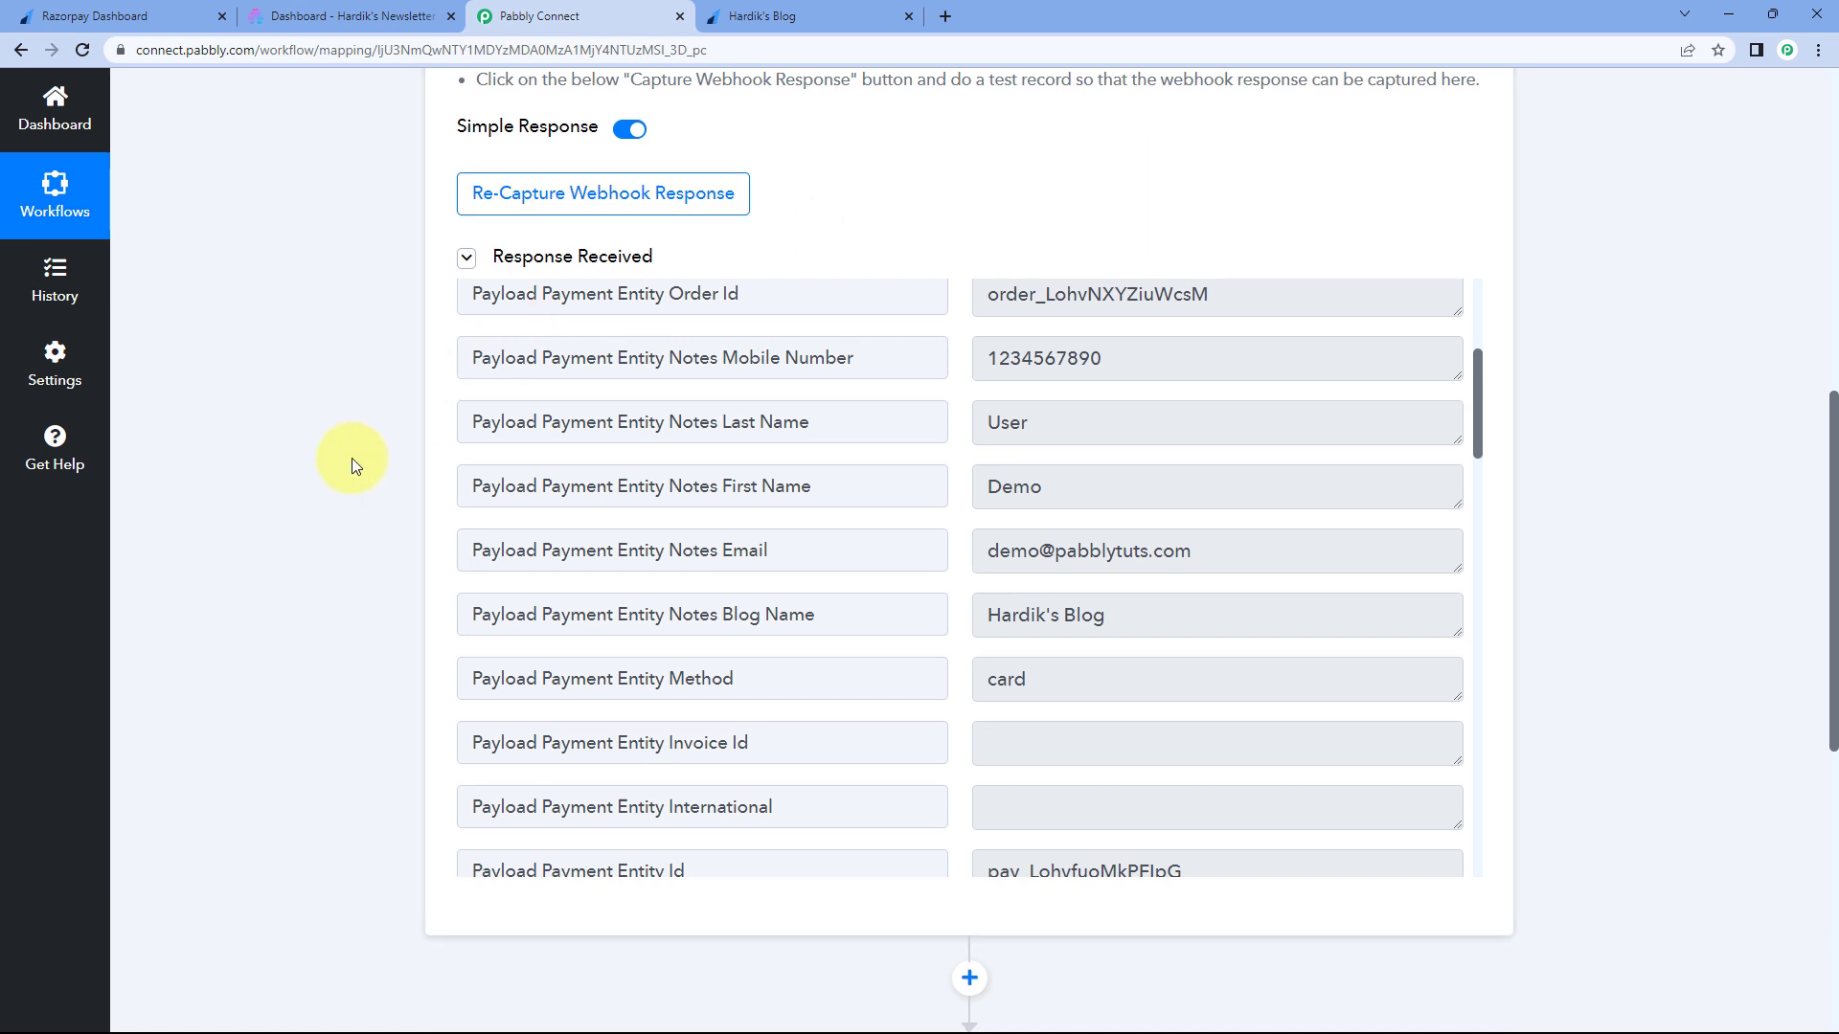
scroll(353, 466, down, 1)
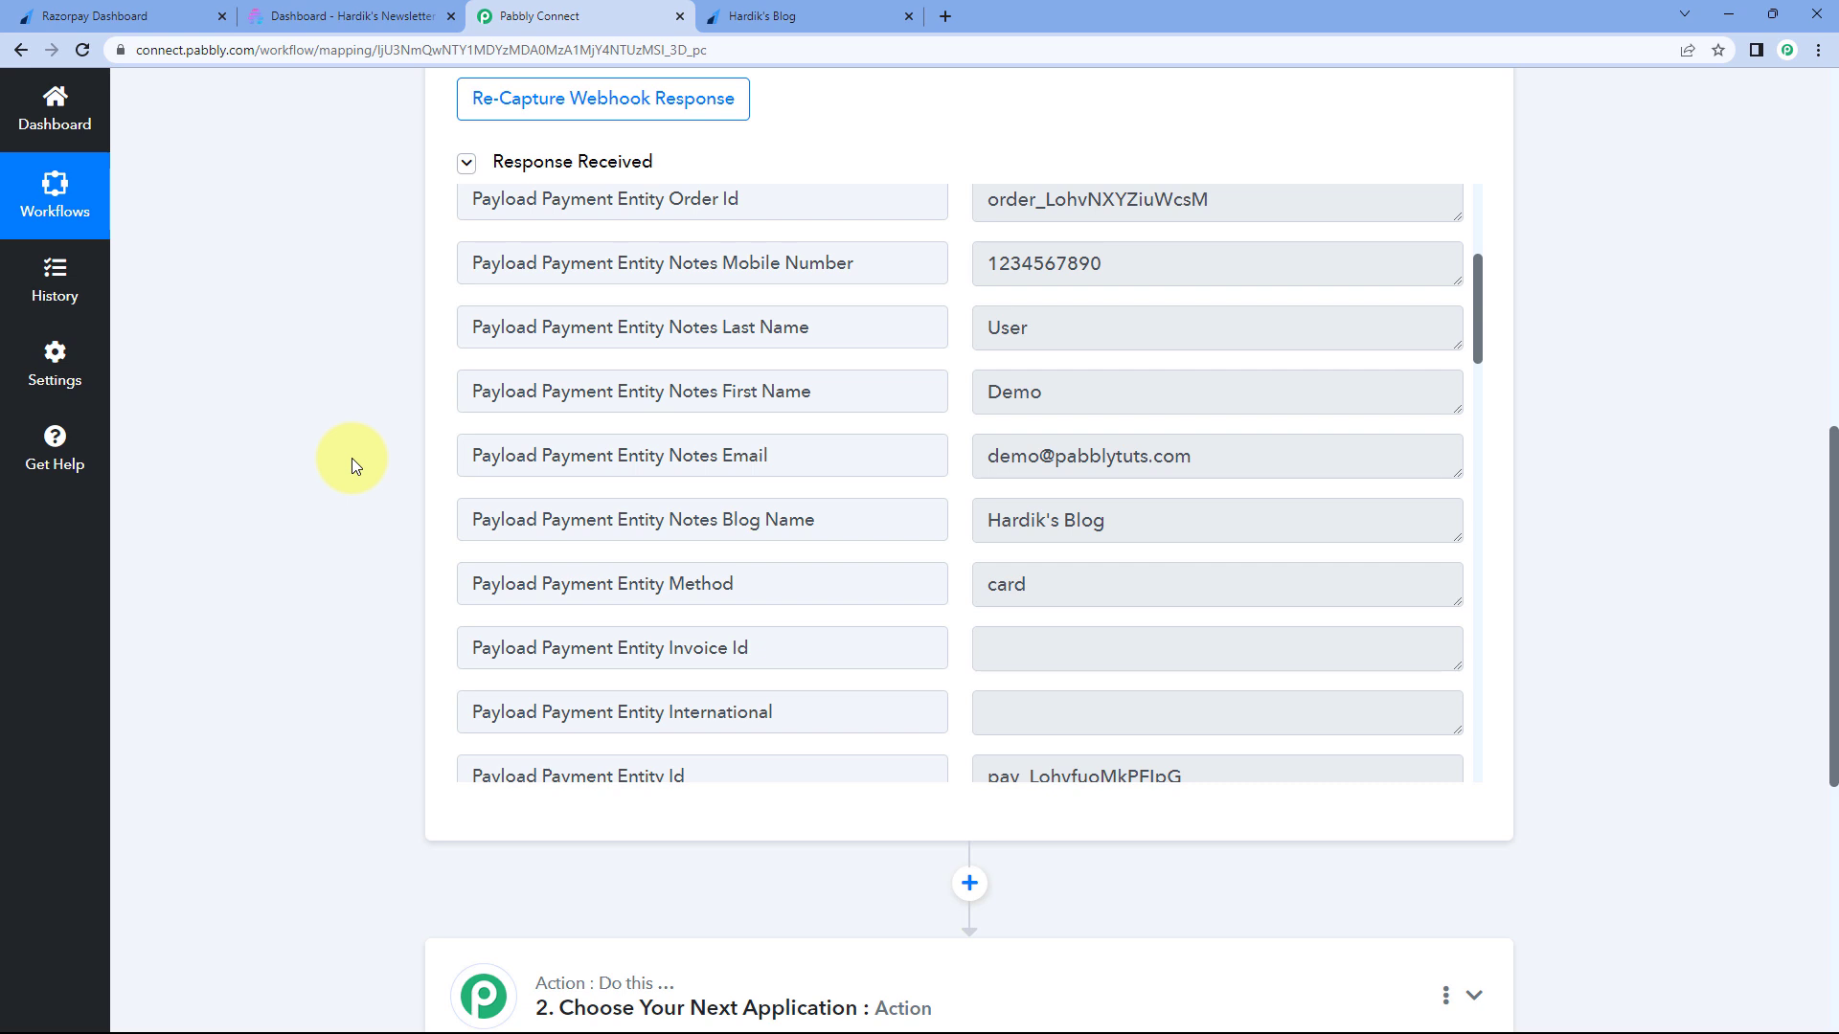
click(833, 15)
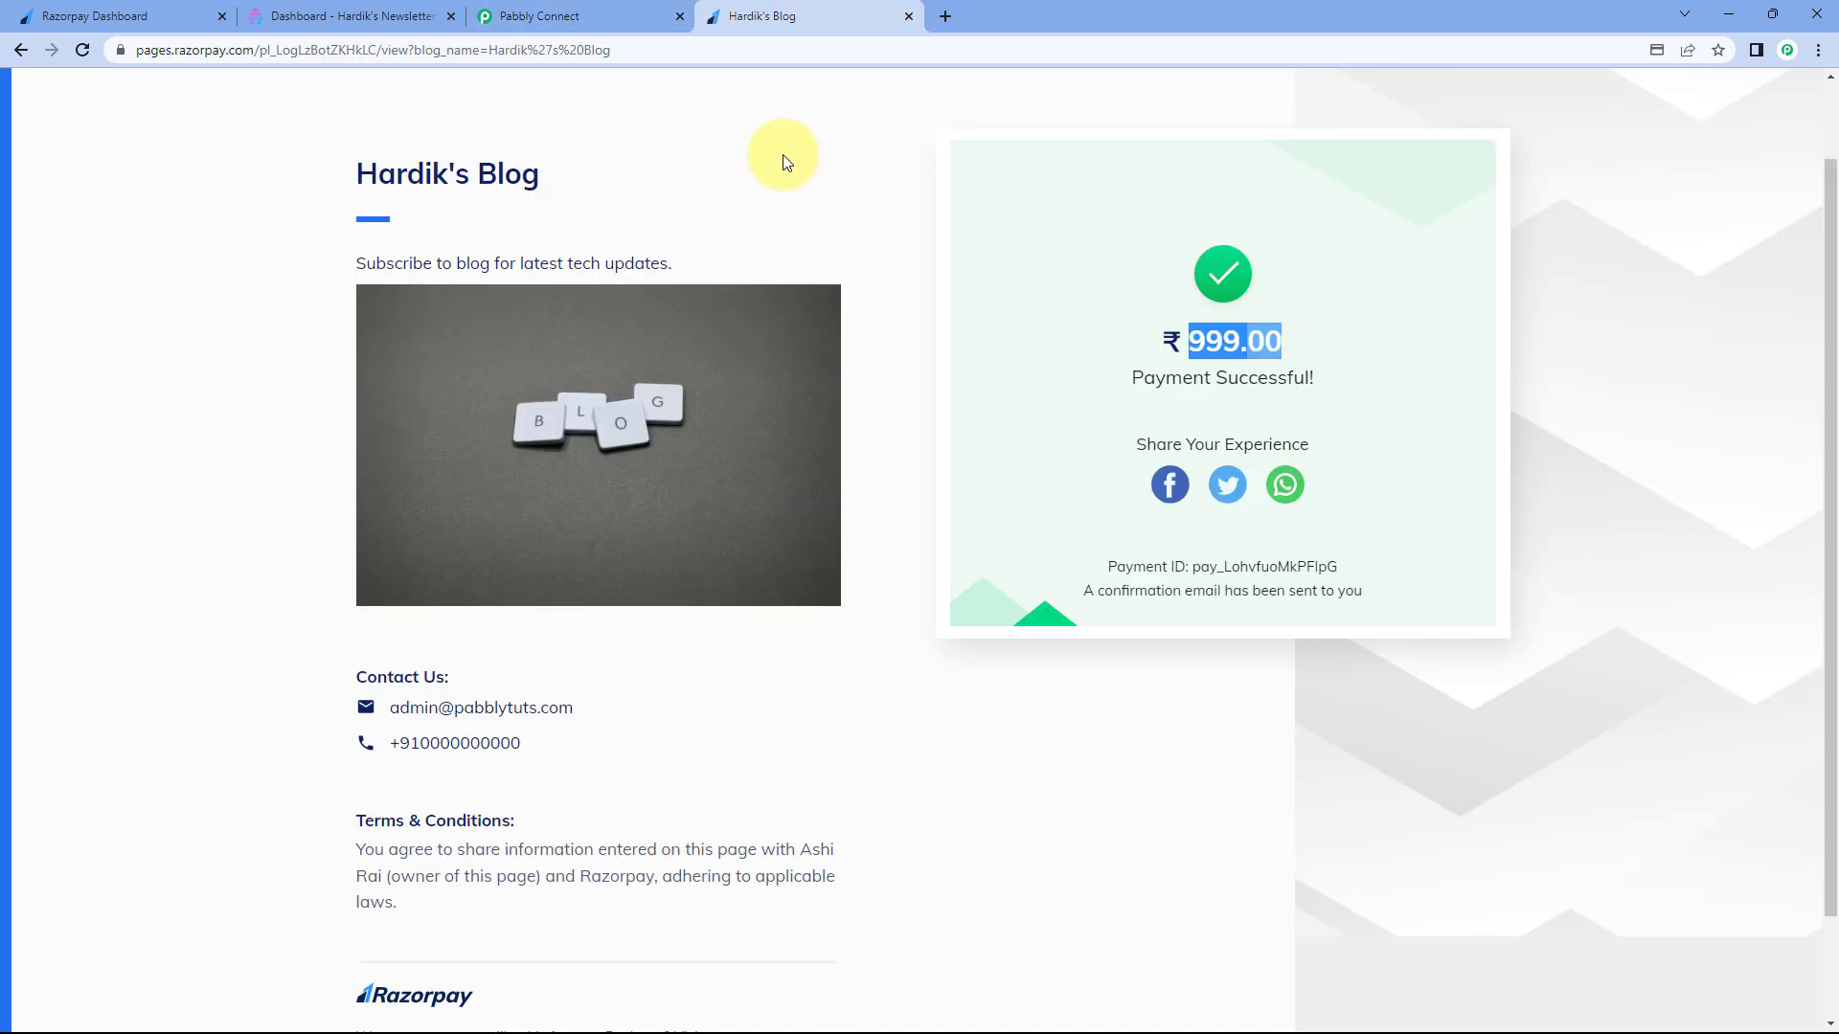
click(790, 239)
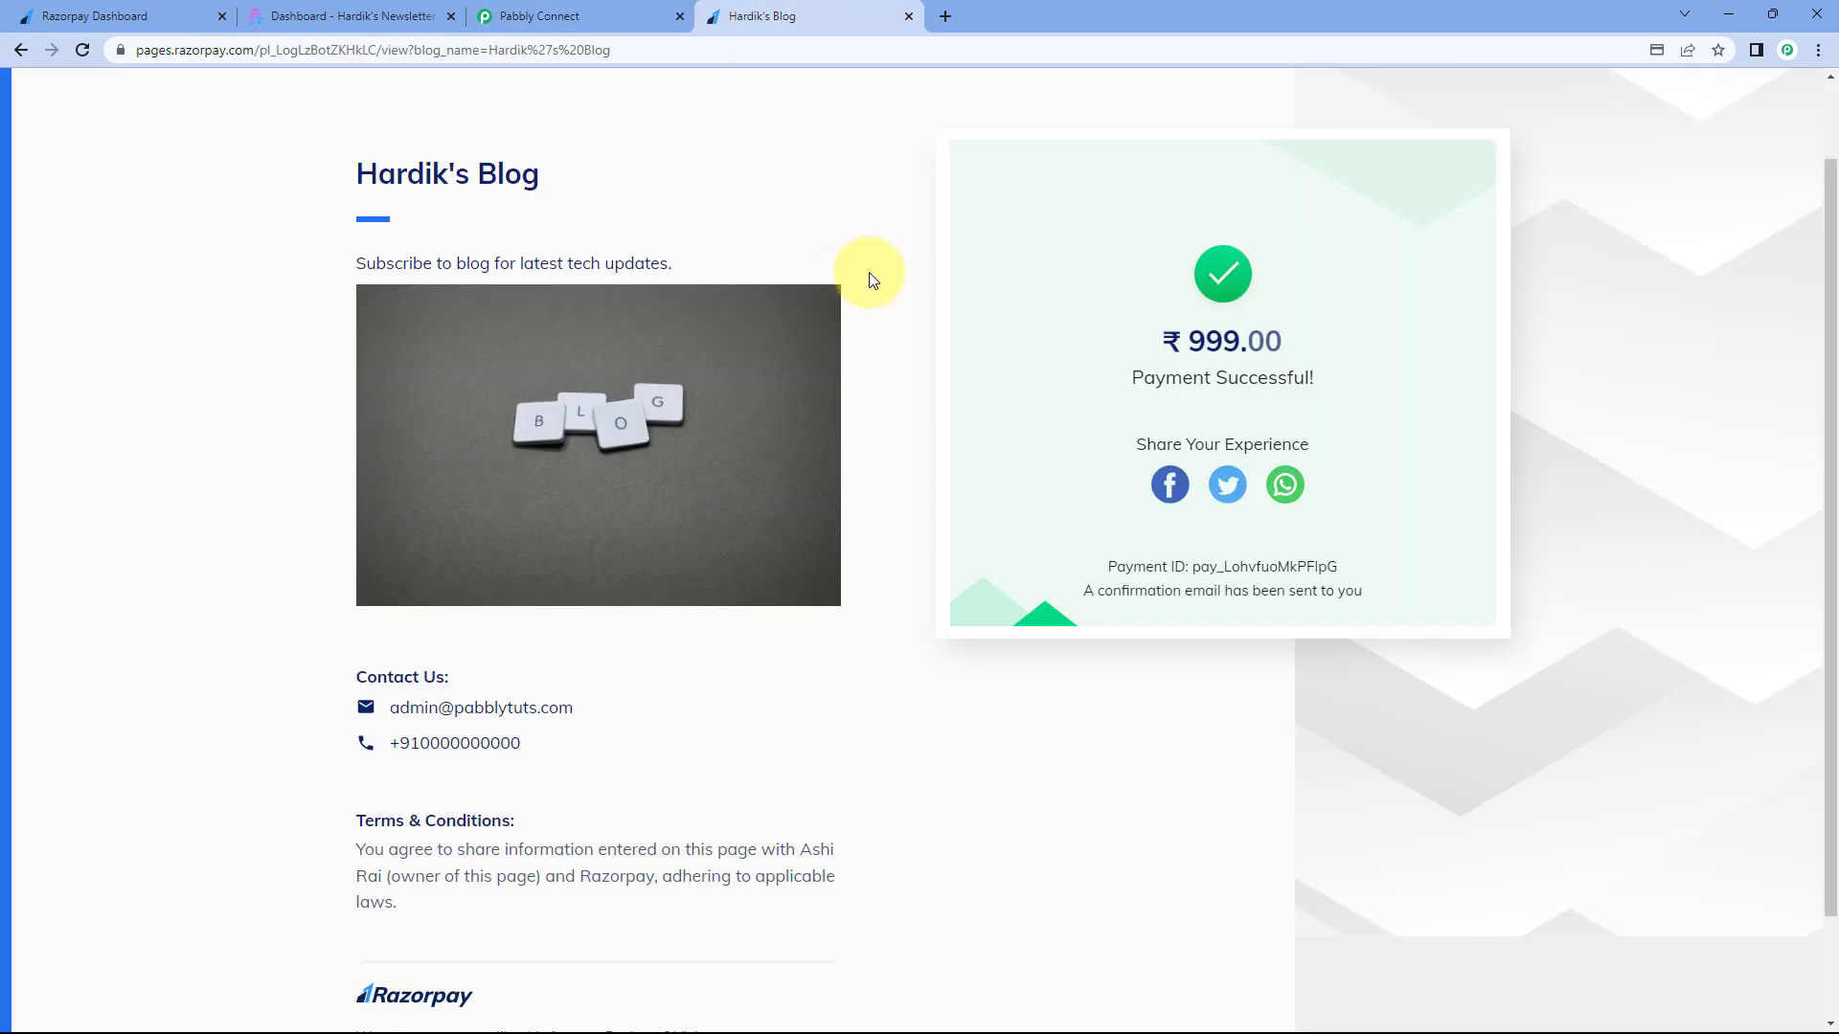
click(630, 17)
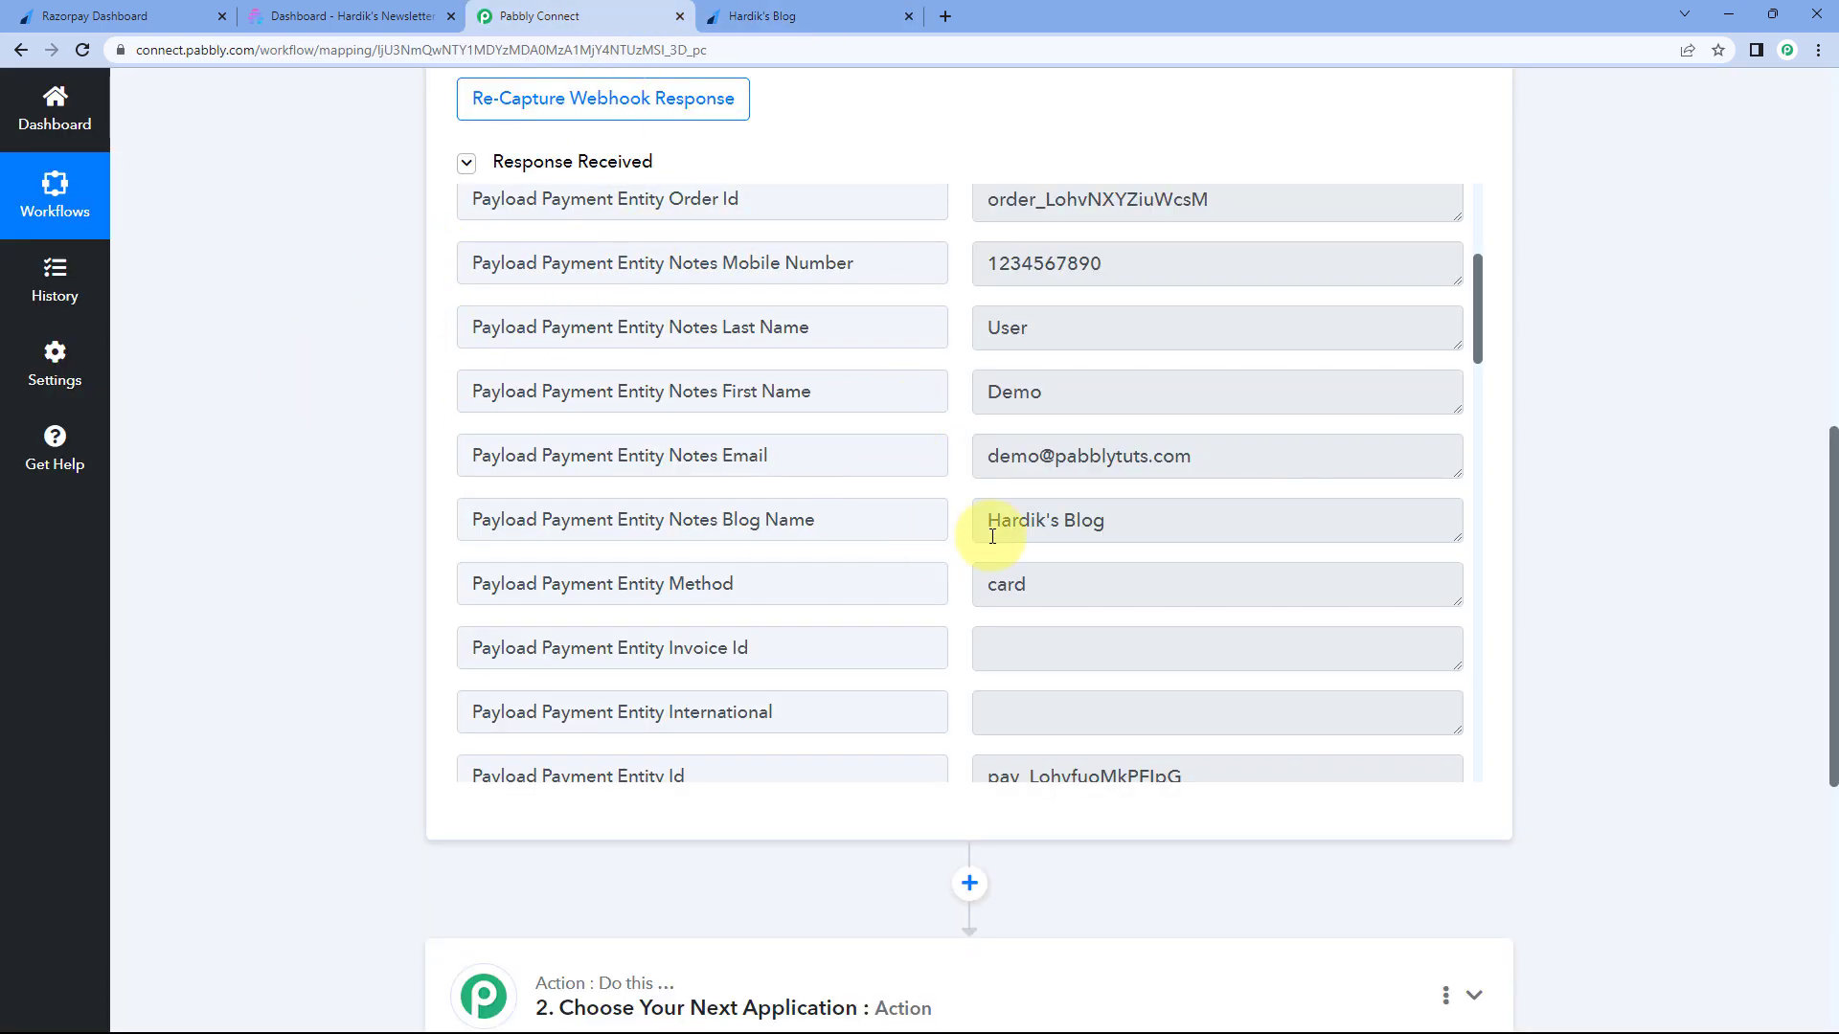
triple_click(1039, 520)
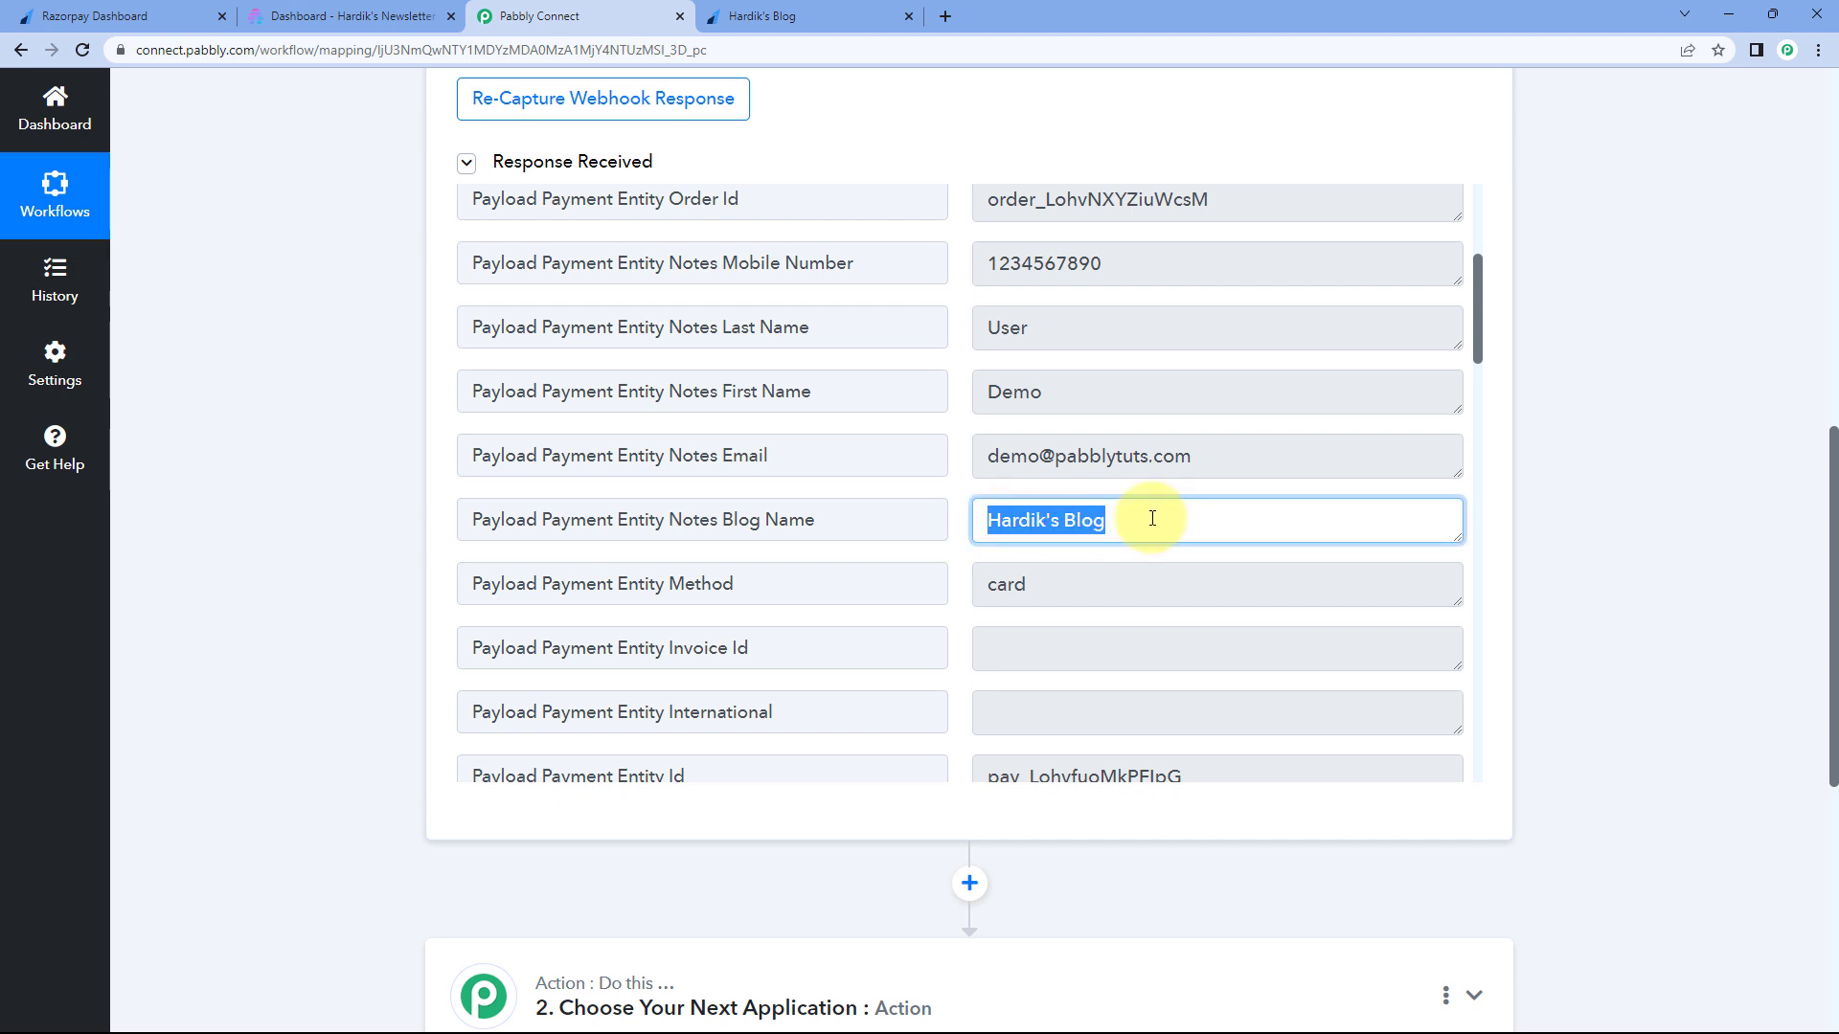
click(804, 16)
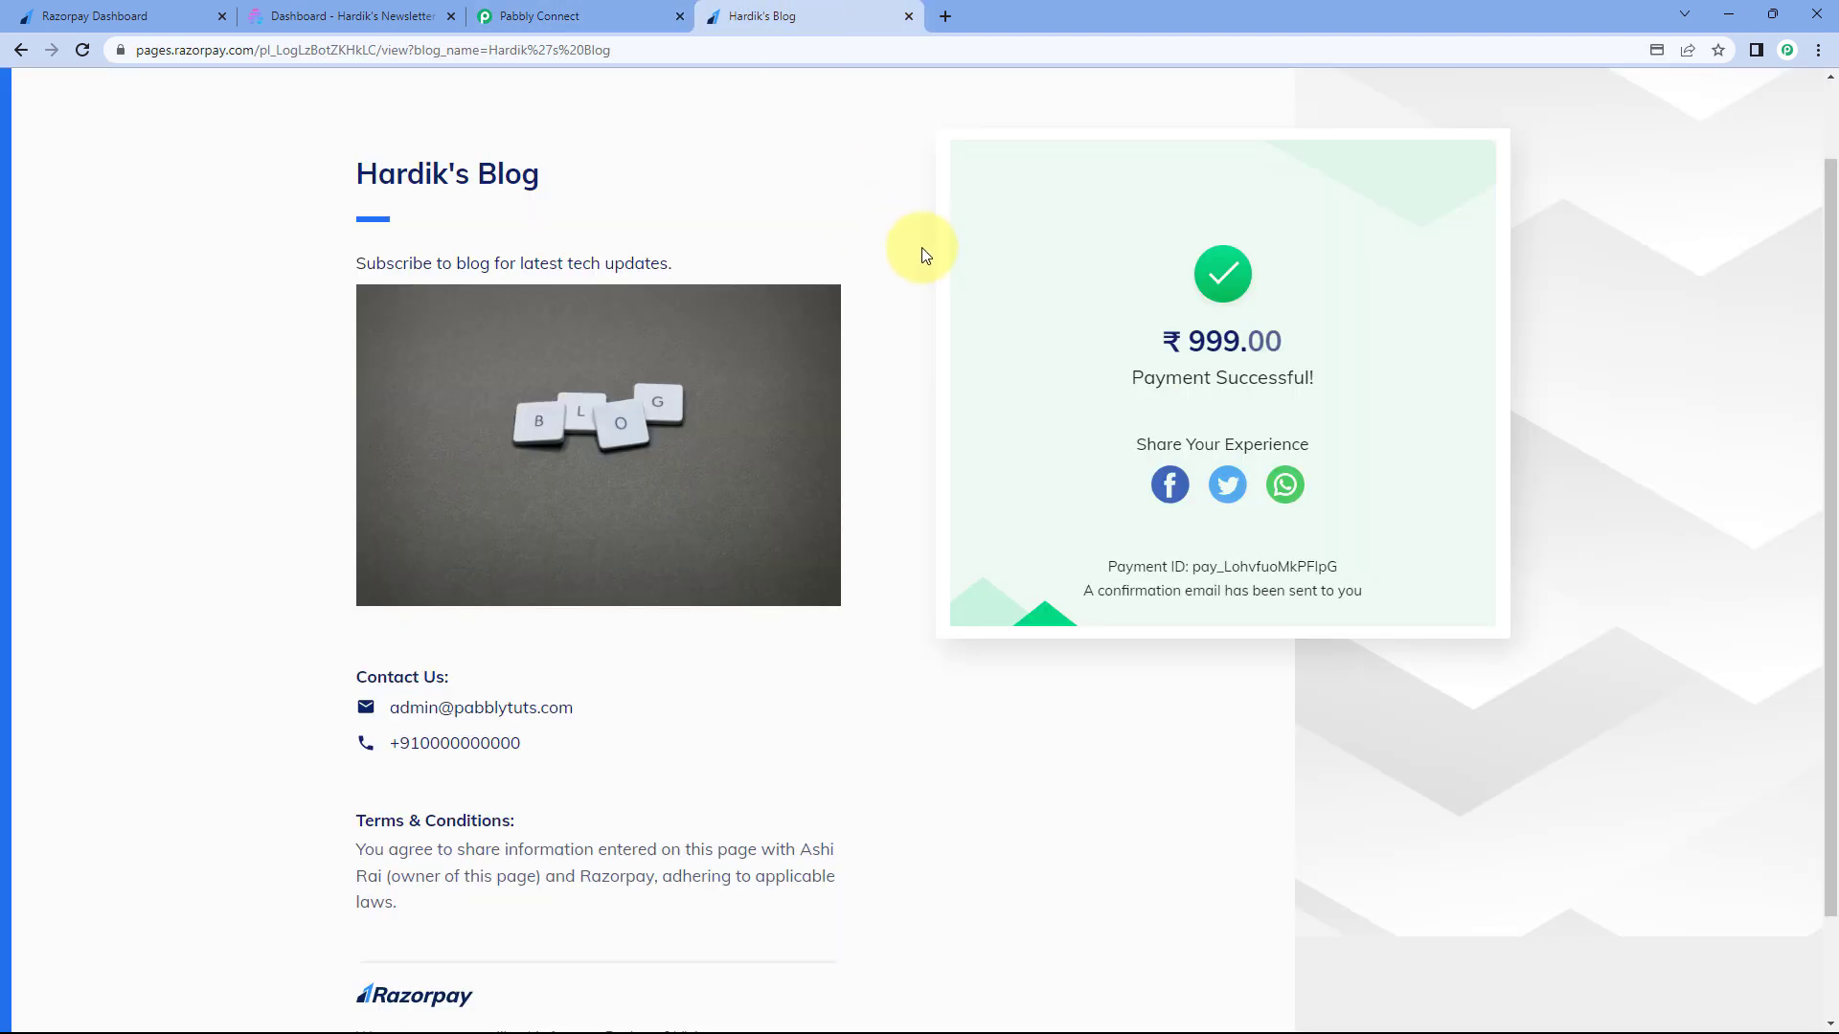
click(649, 13)
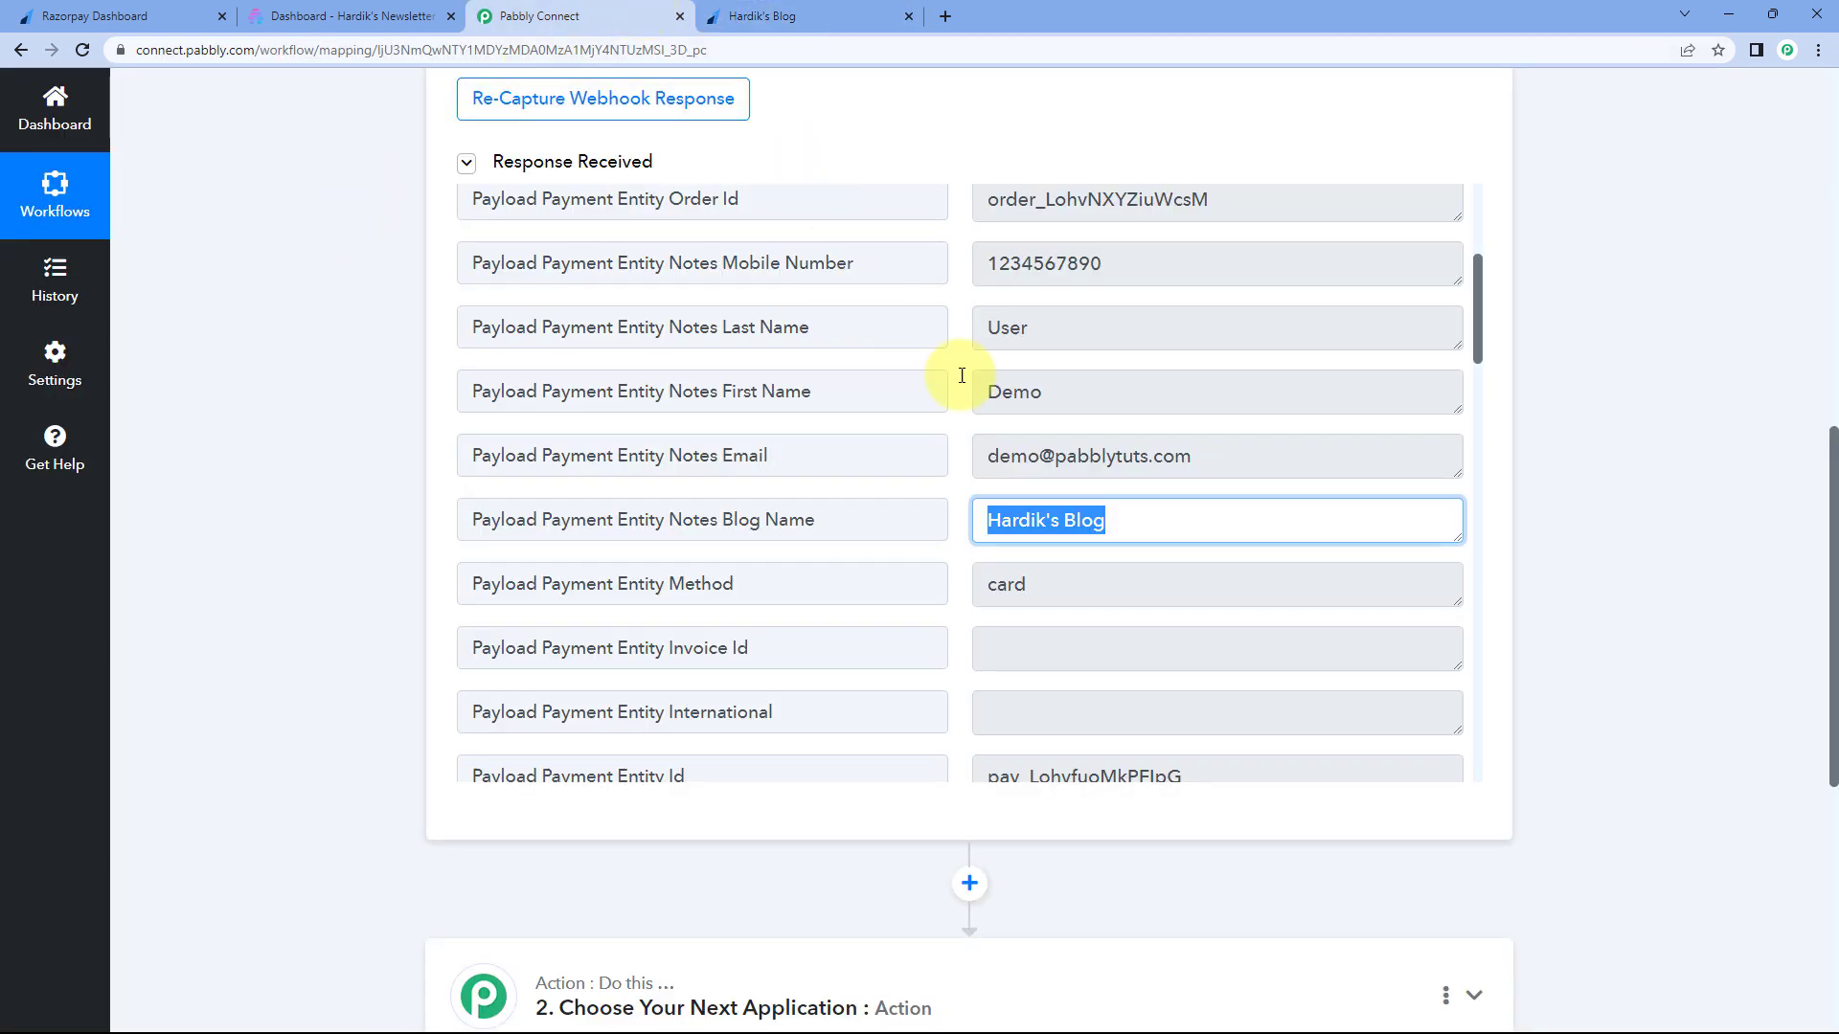
scroll(946, 393, up, 2)
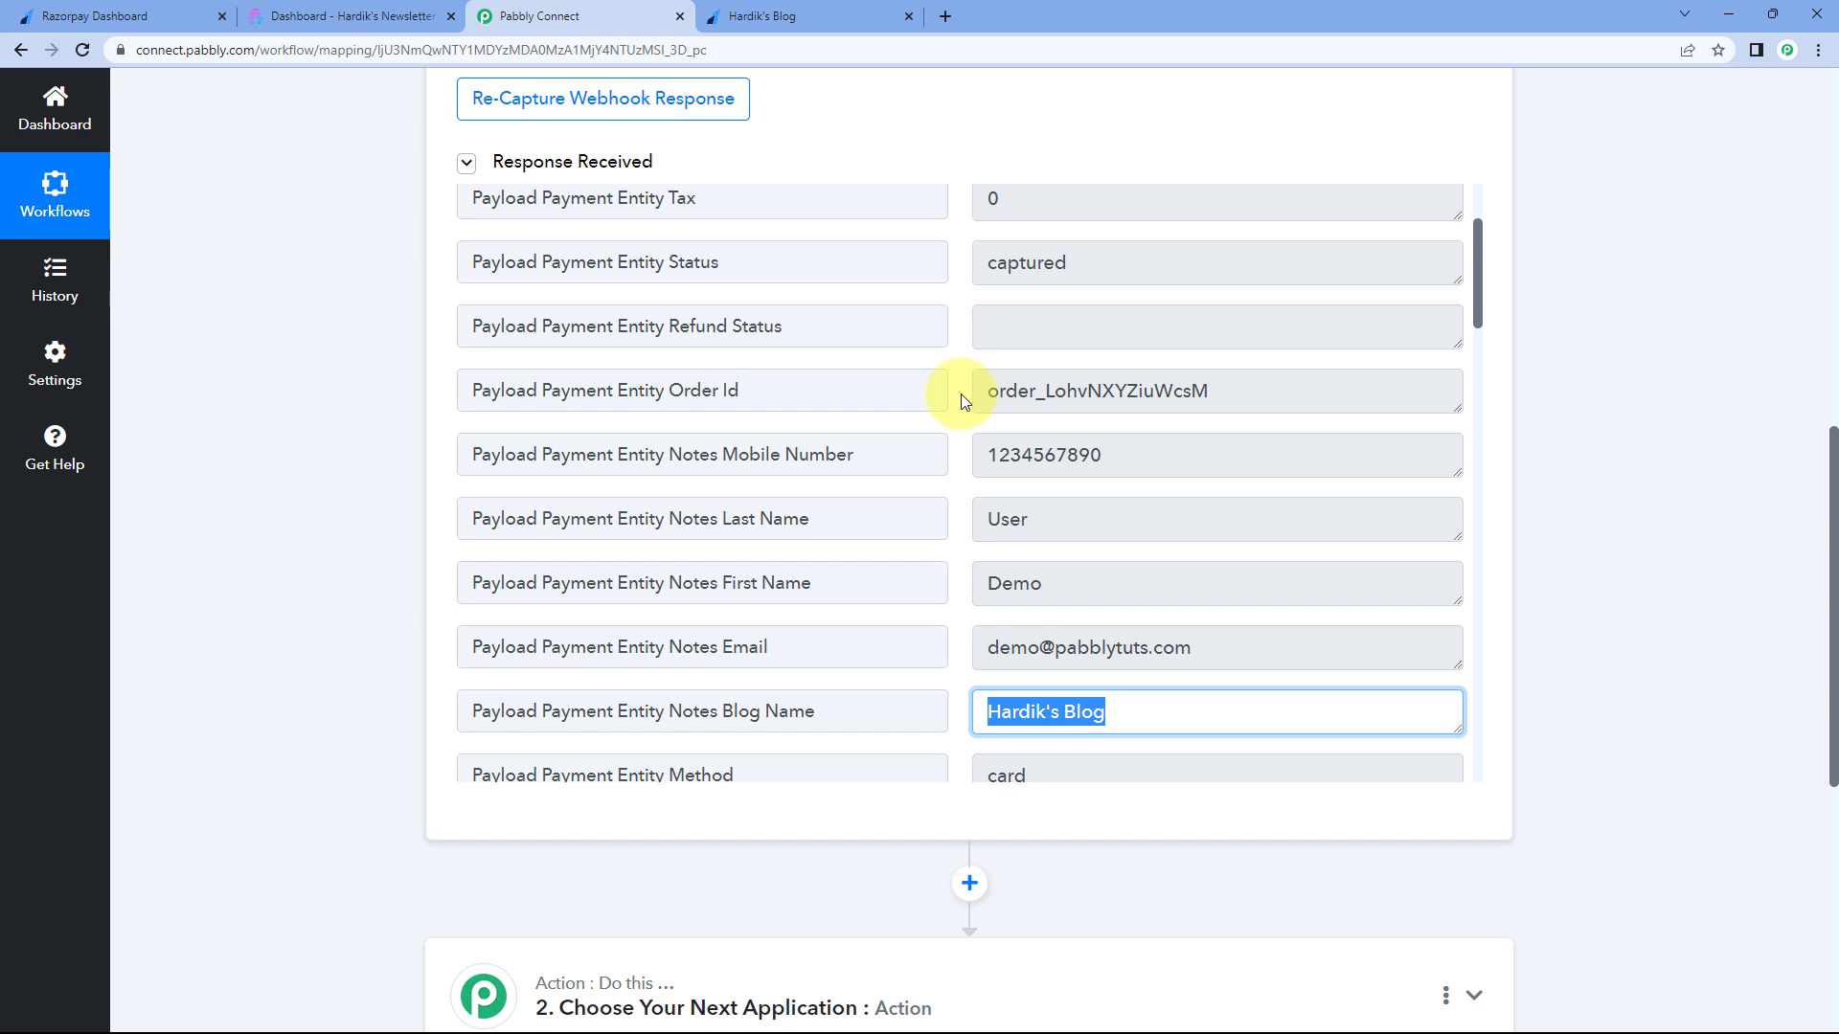
scroll(964, 403, down, 1)
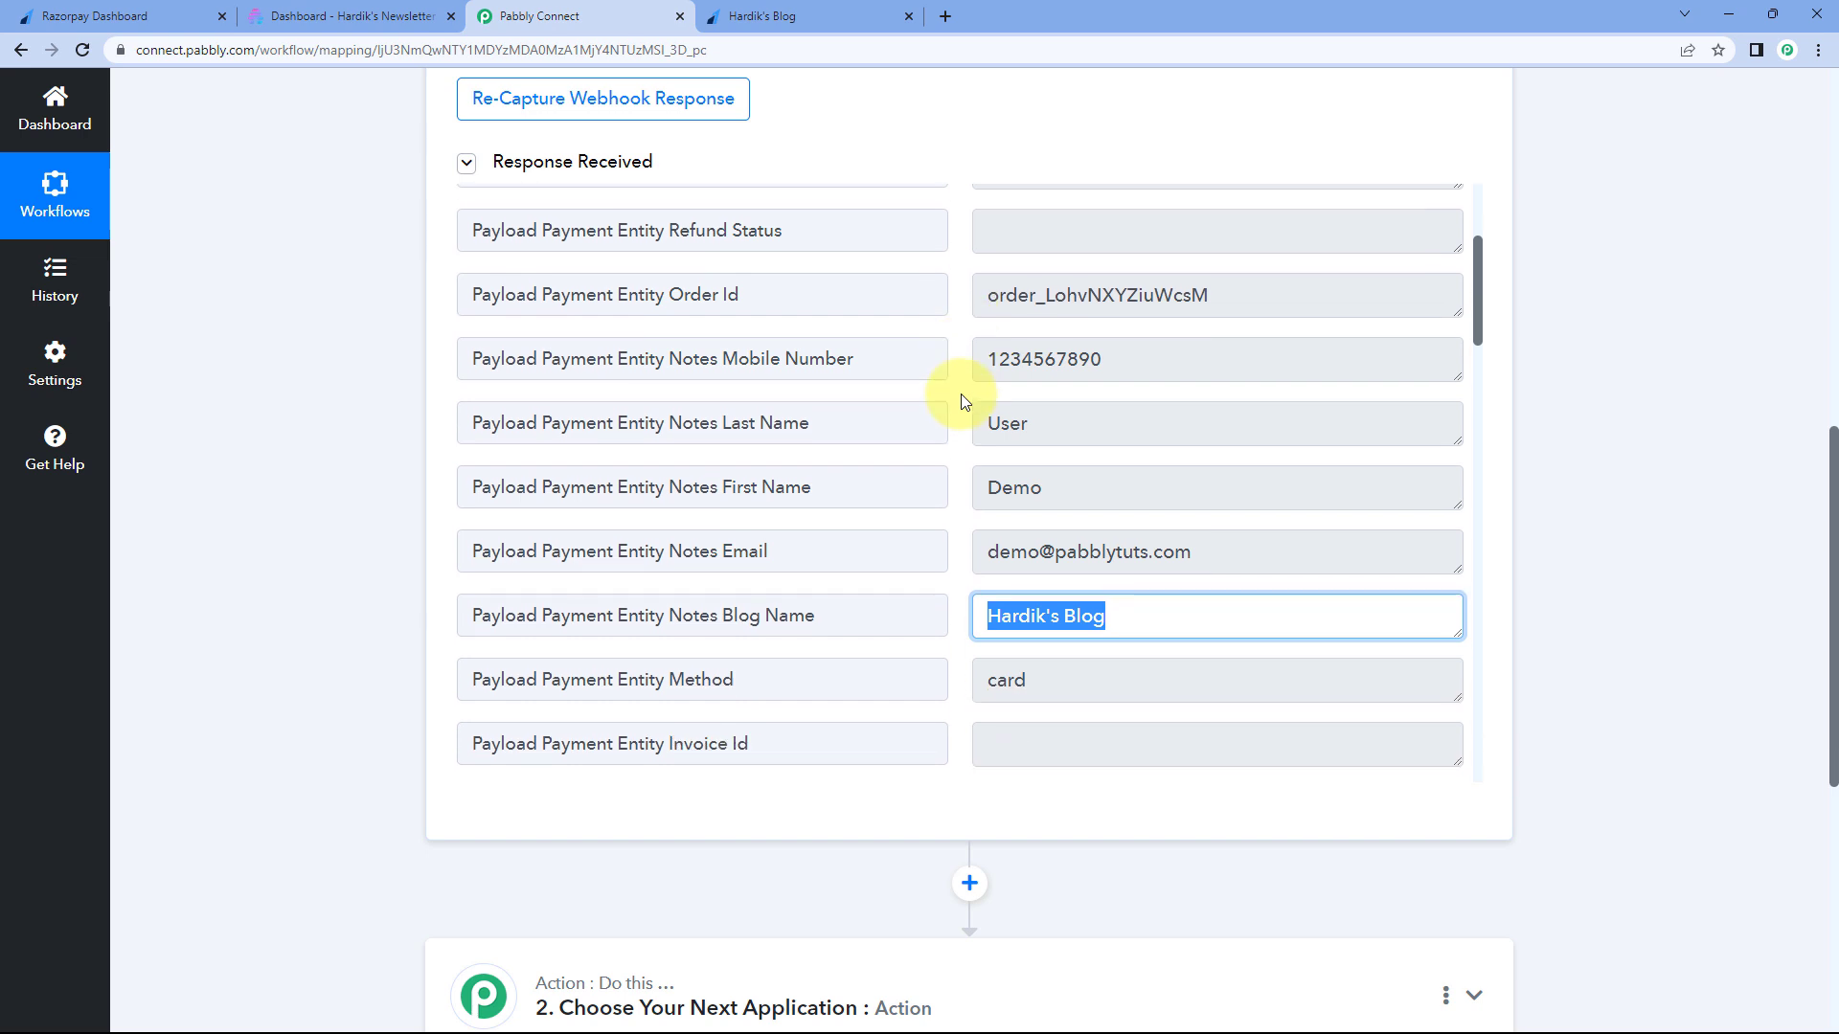
scroll(963, 401, down, 2)
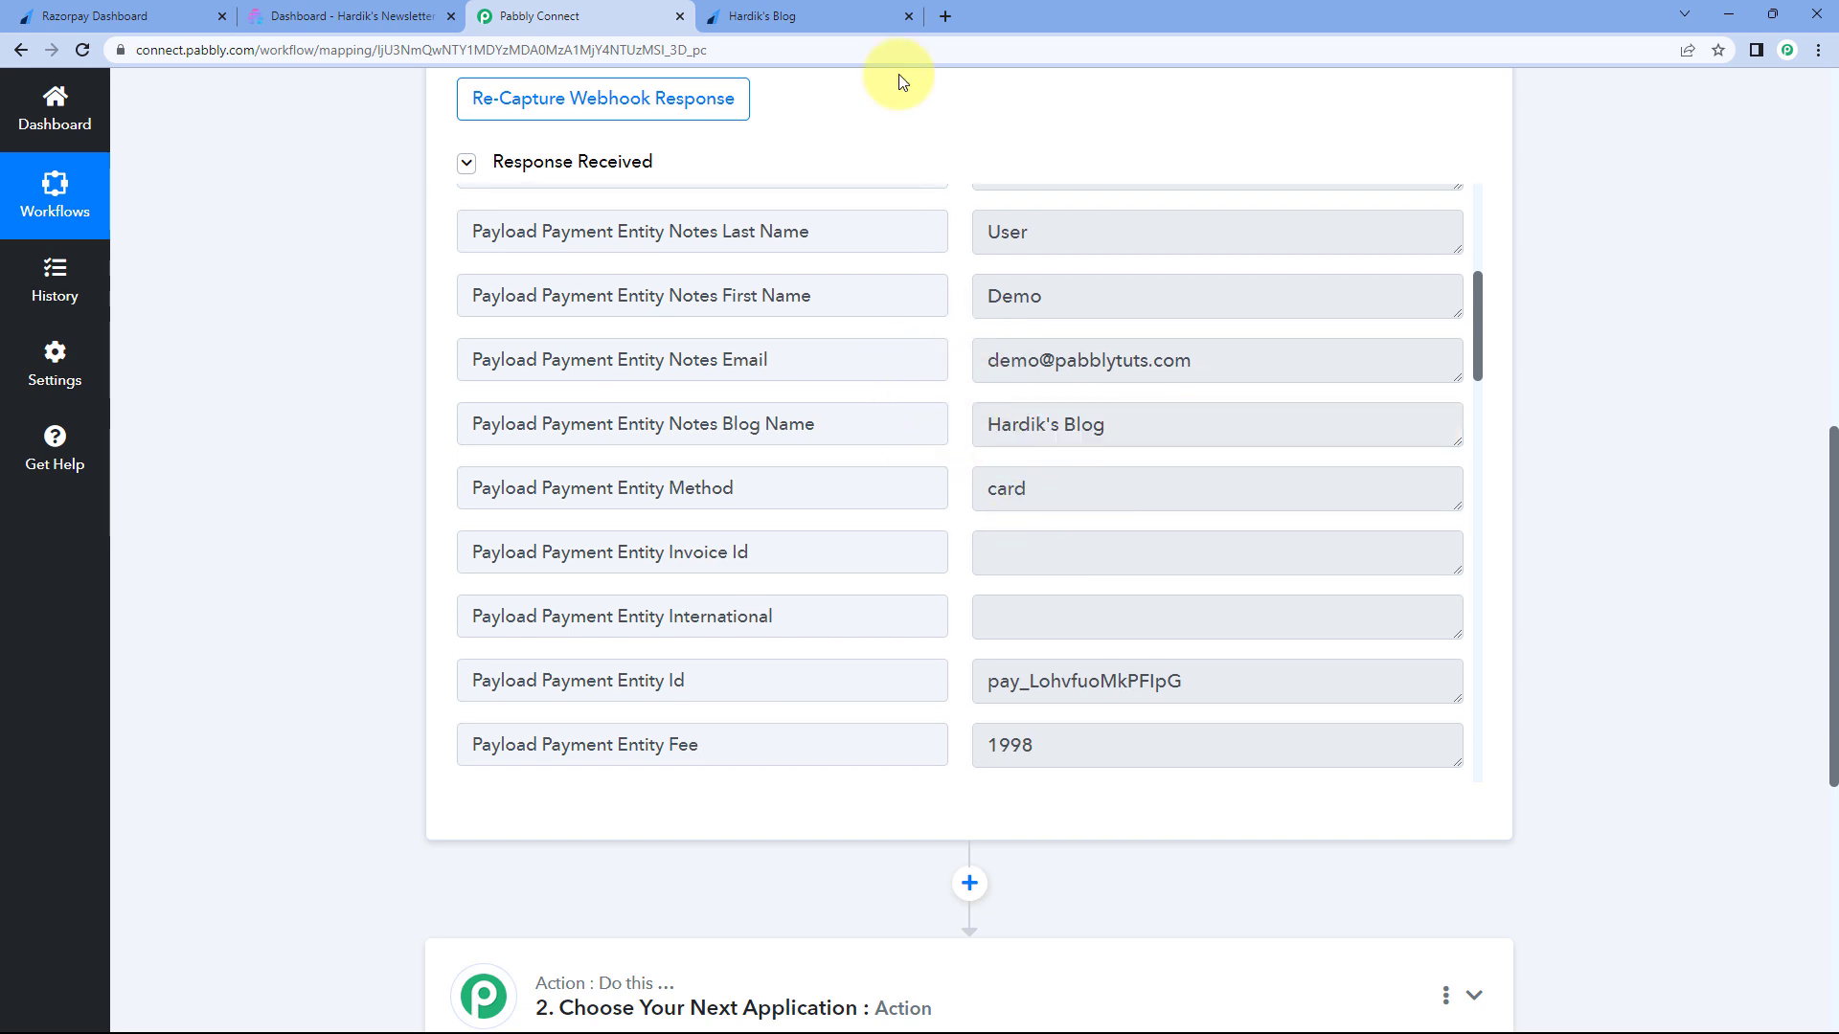
click(808, 10)
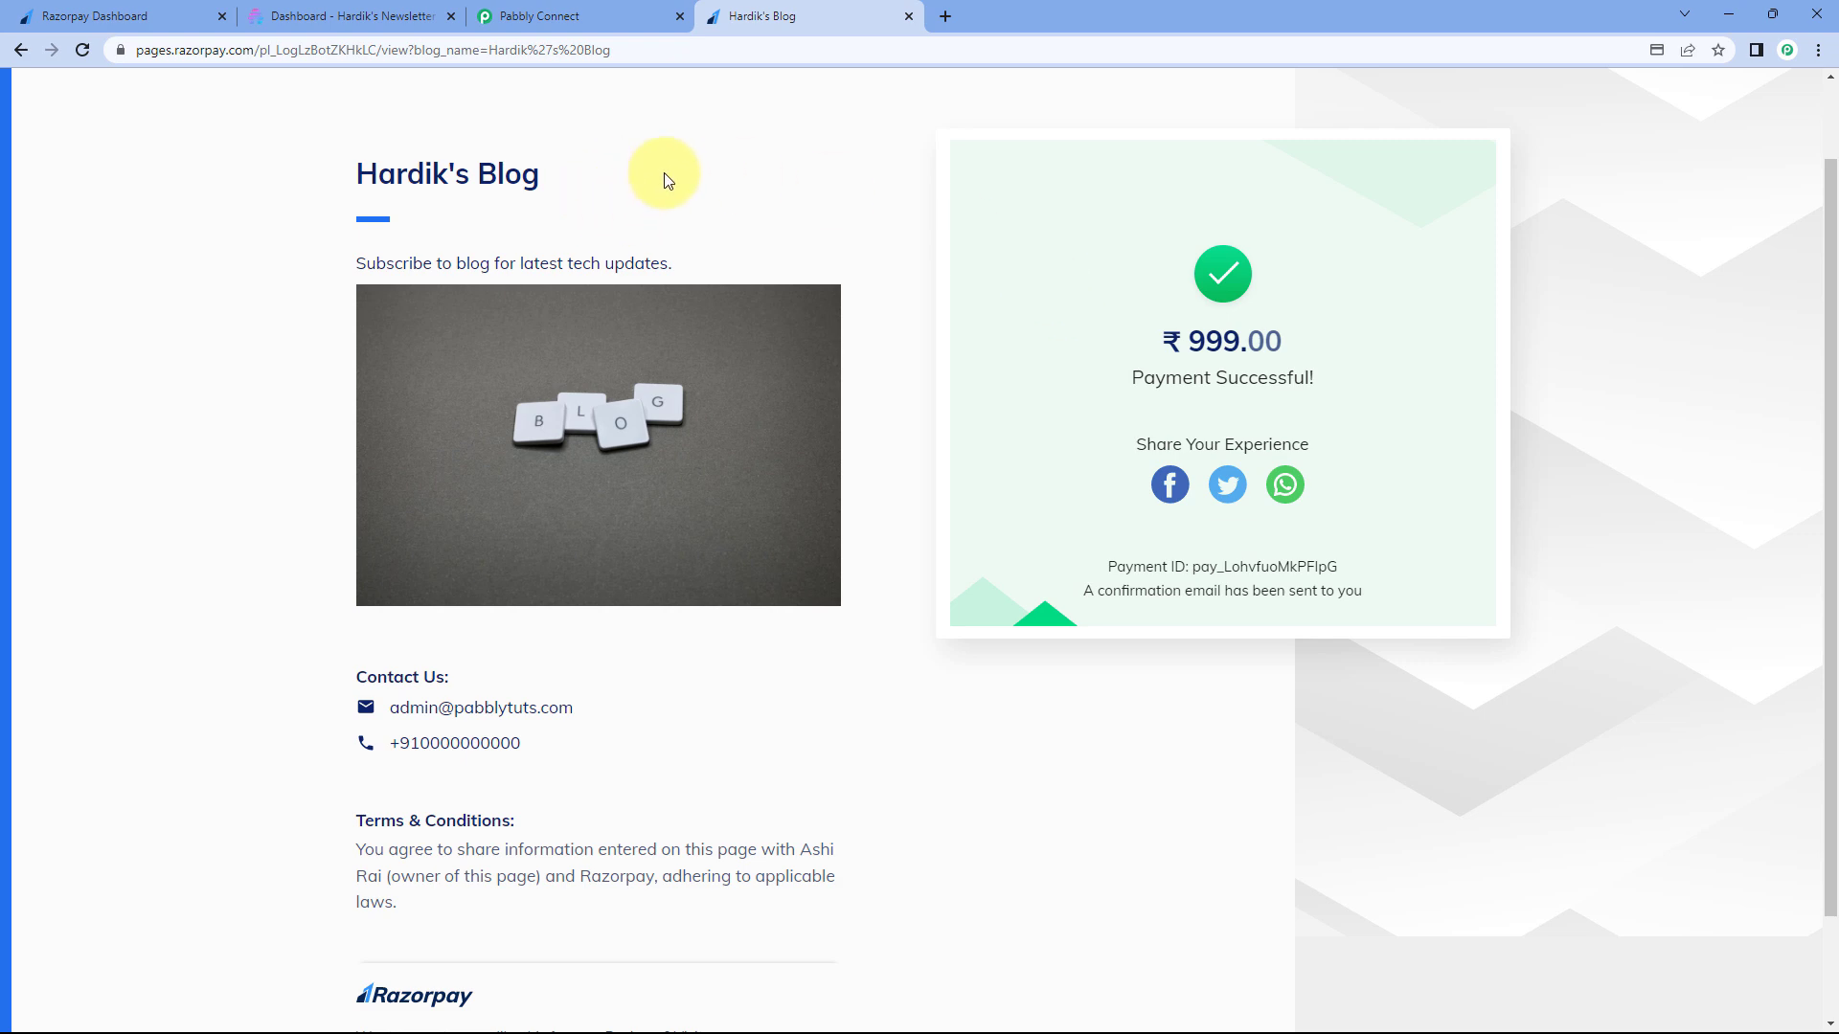
click(642, 15)
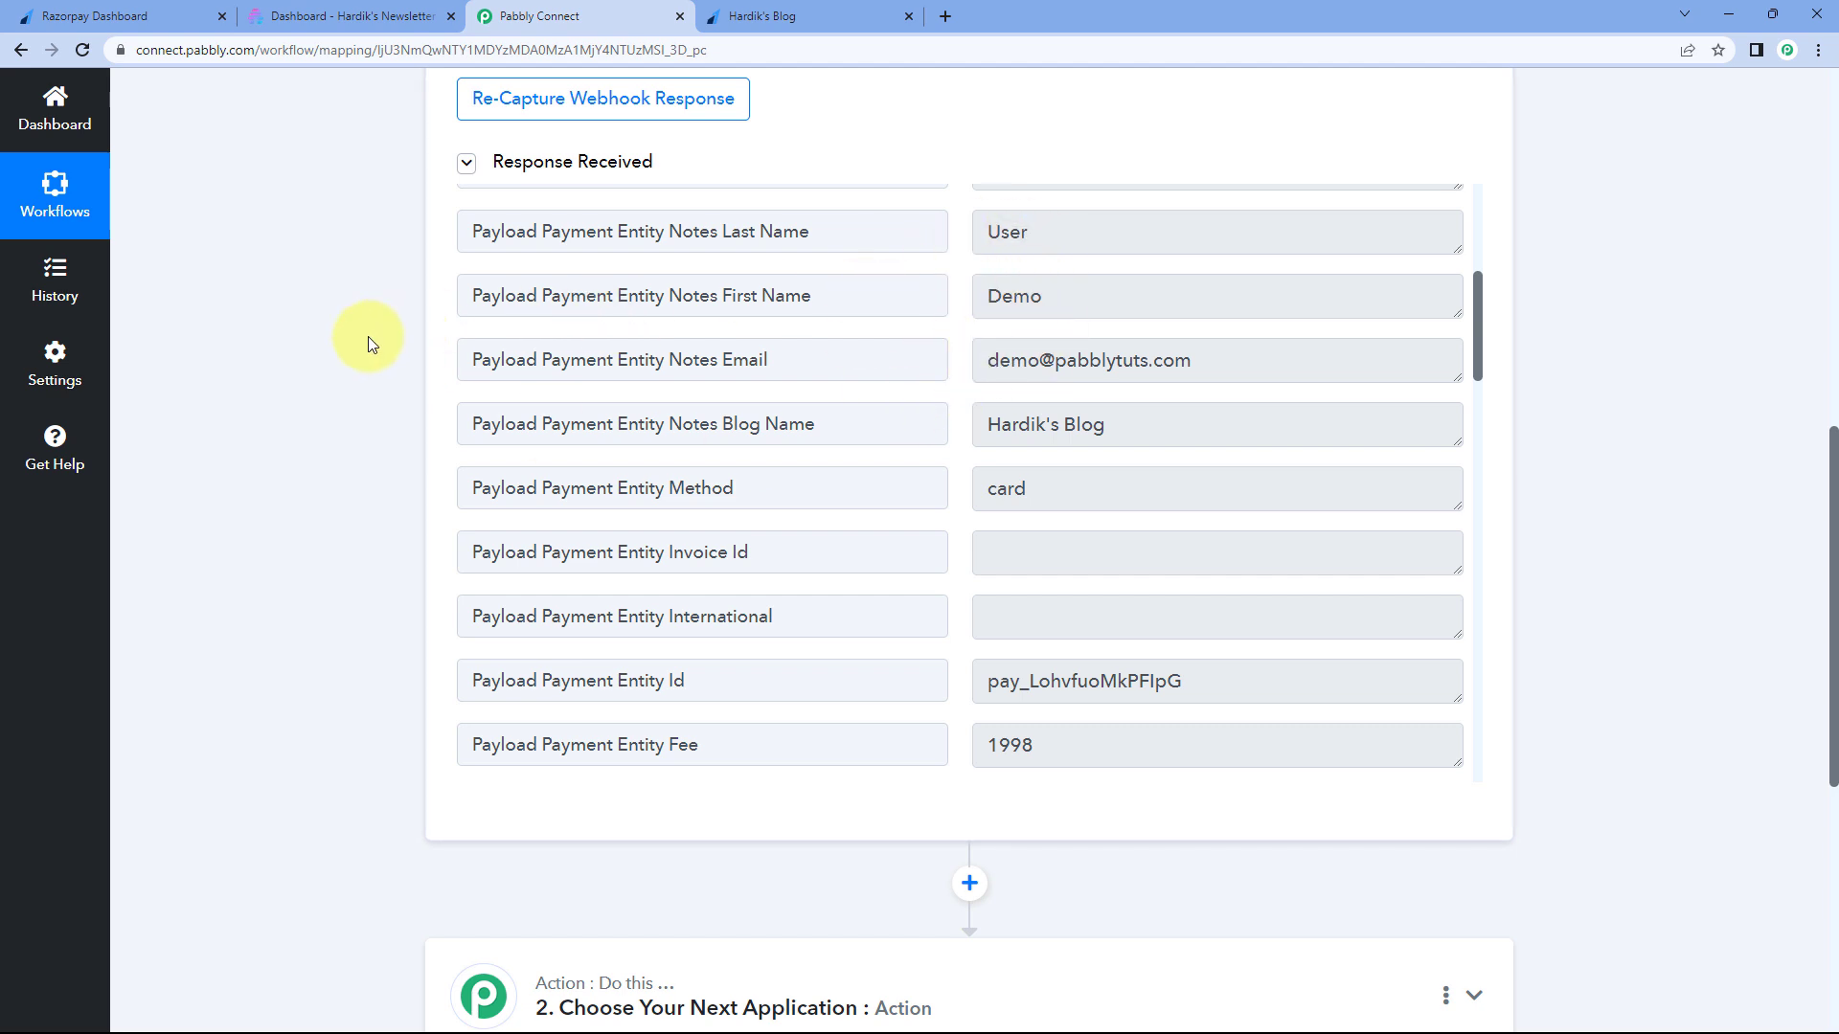
scroll(368, 337, down, 7)
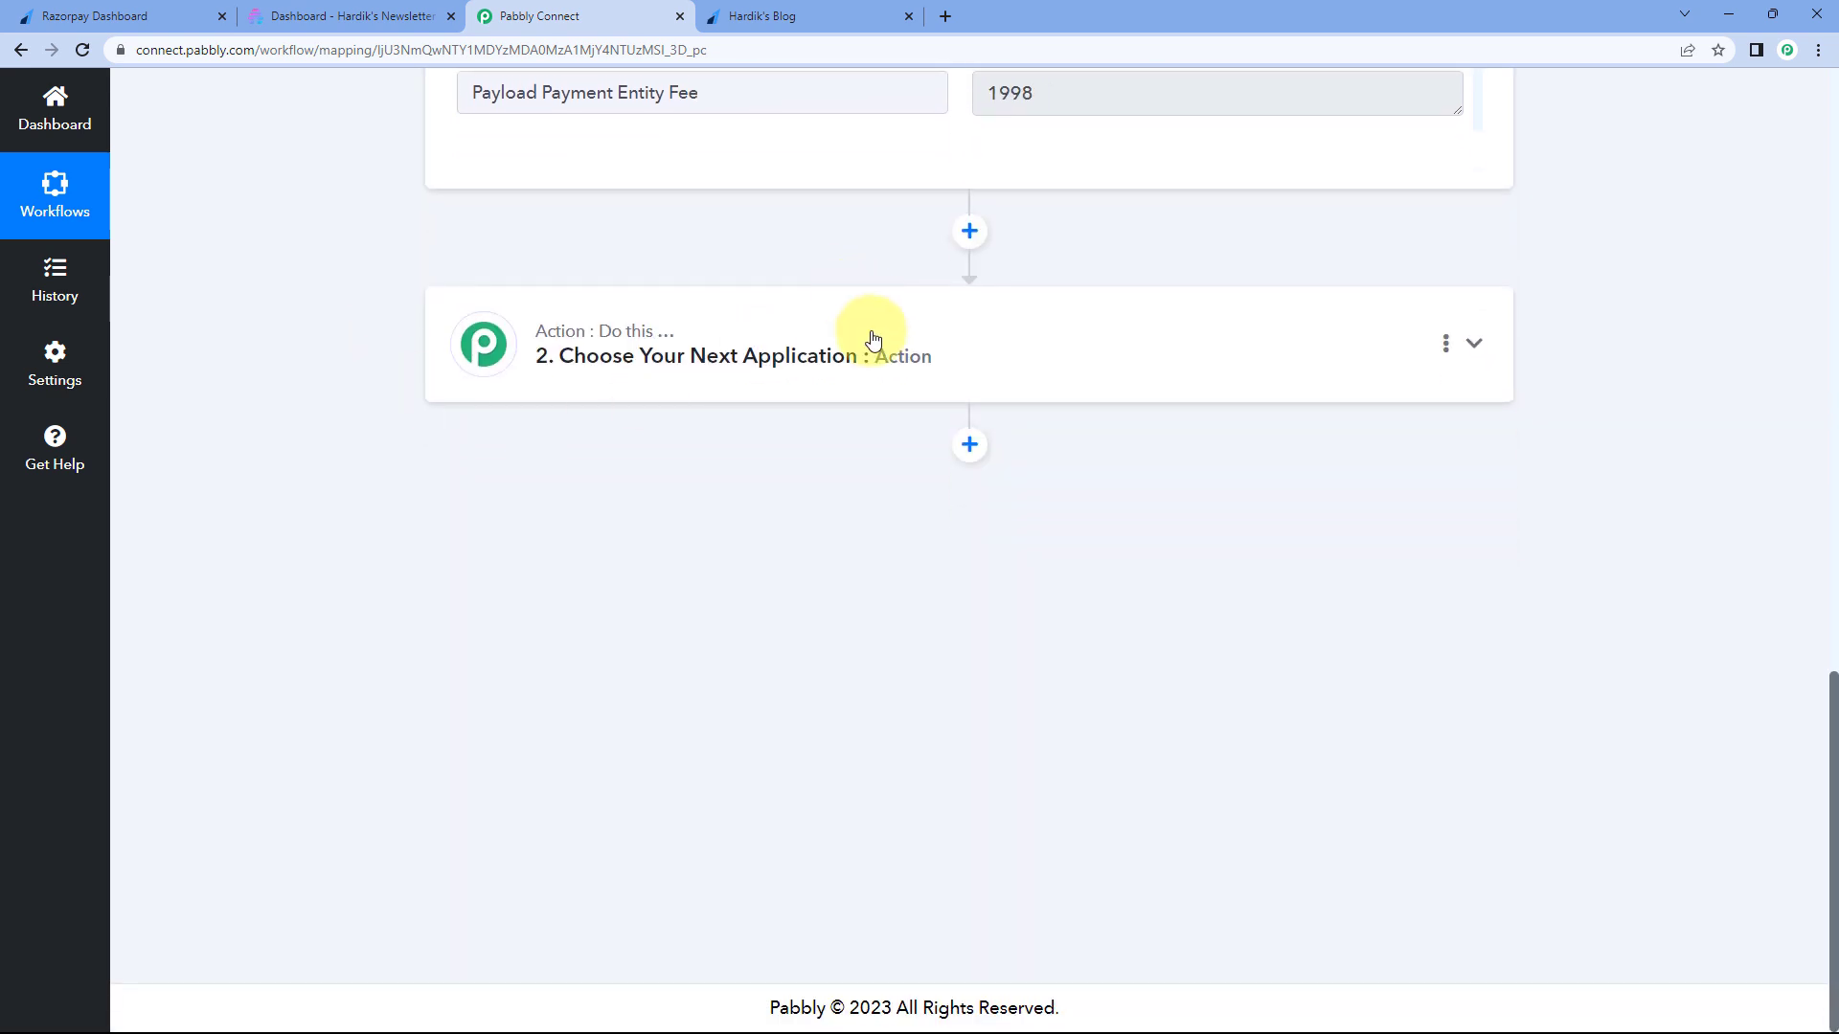
- Make Filter by Pabbly the workflow's second step
click(872, 344)
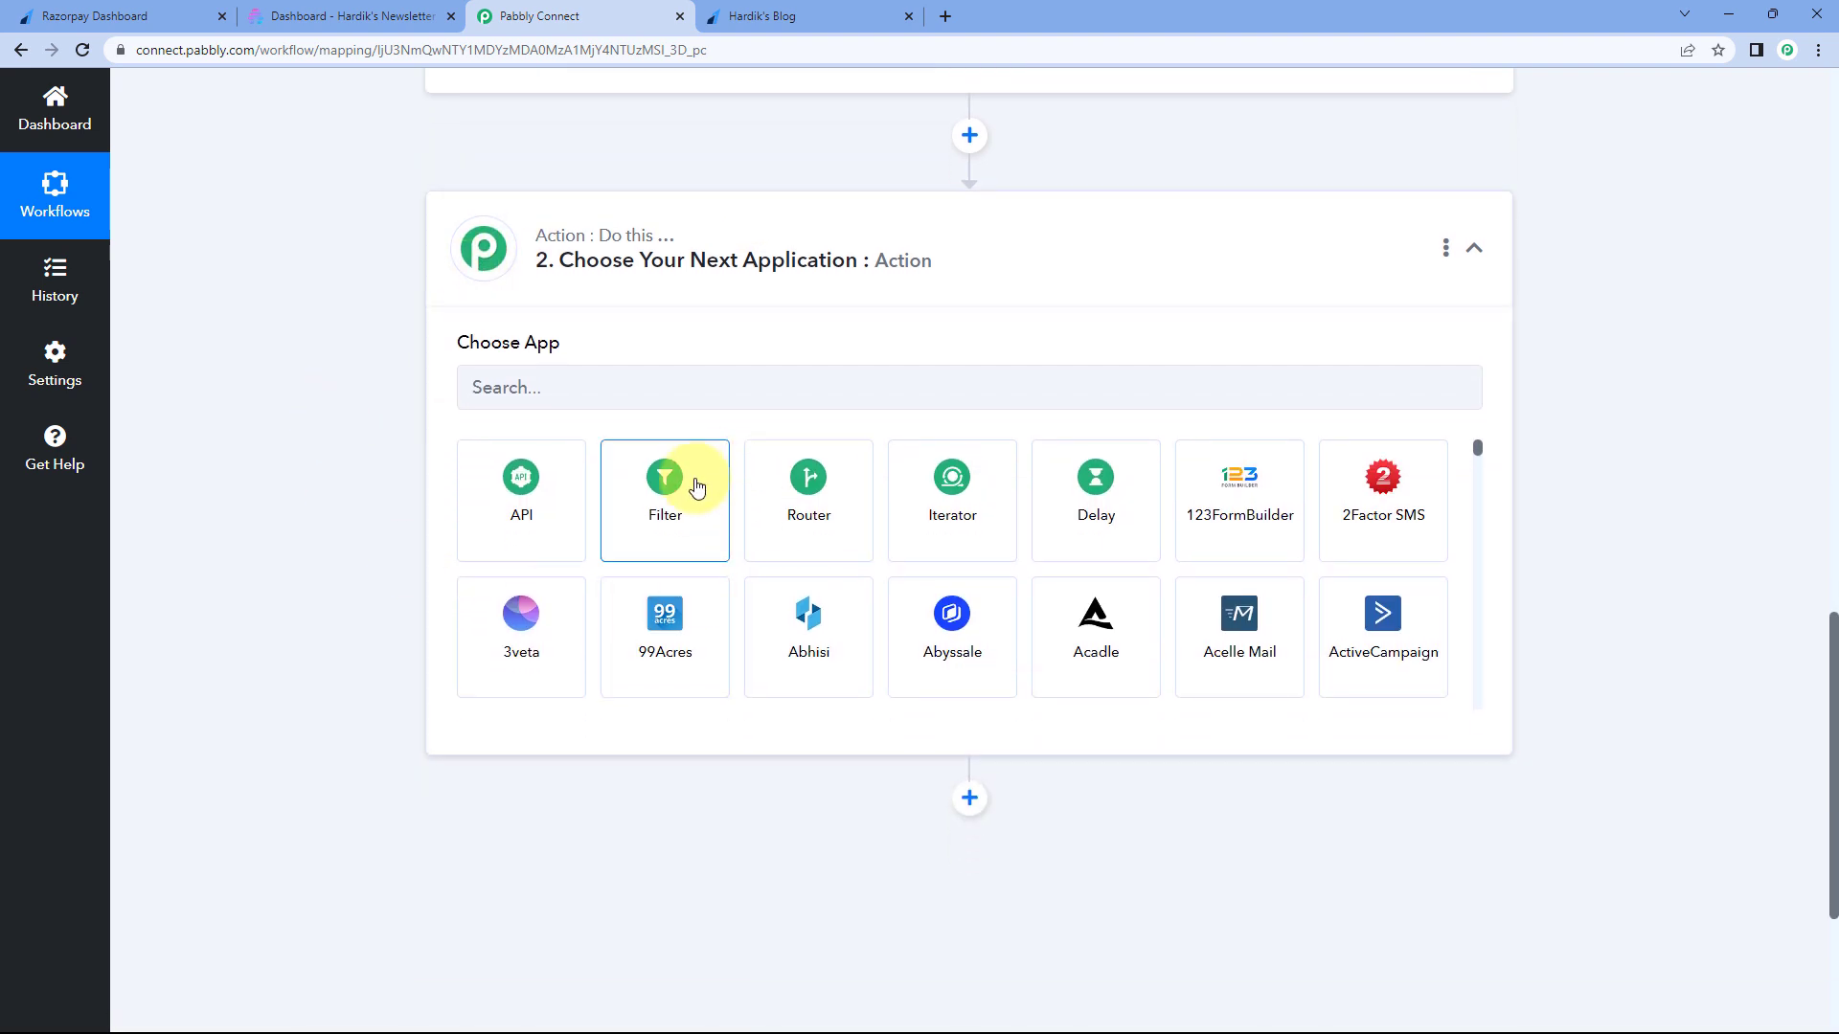
click(690, 509)
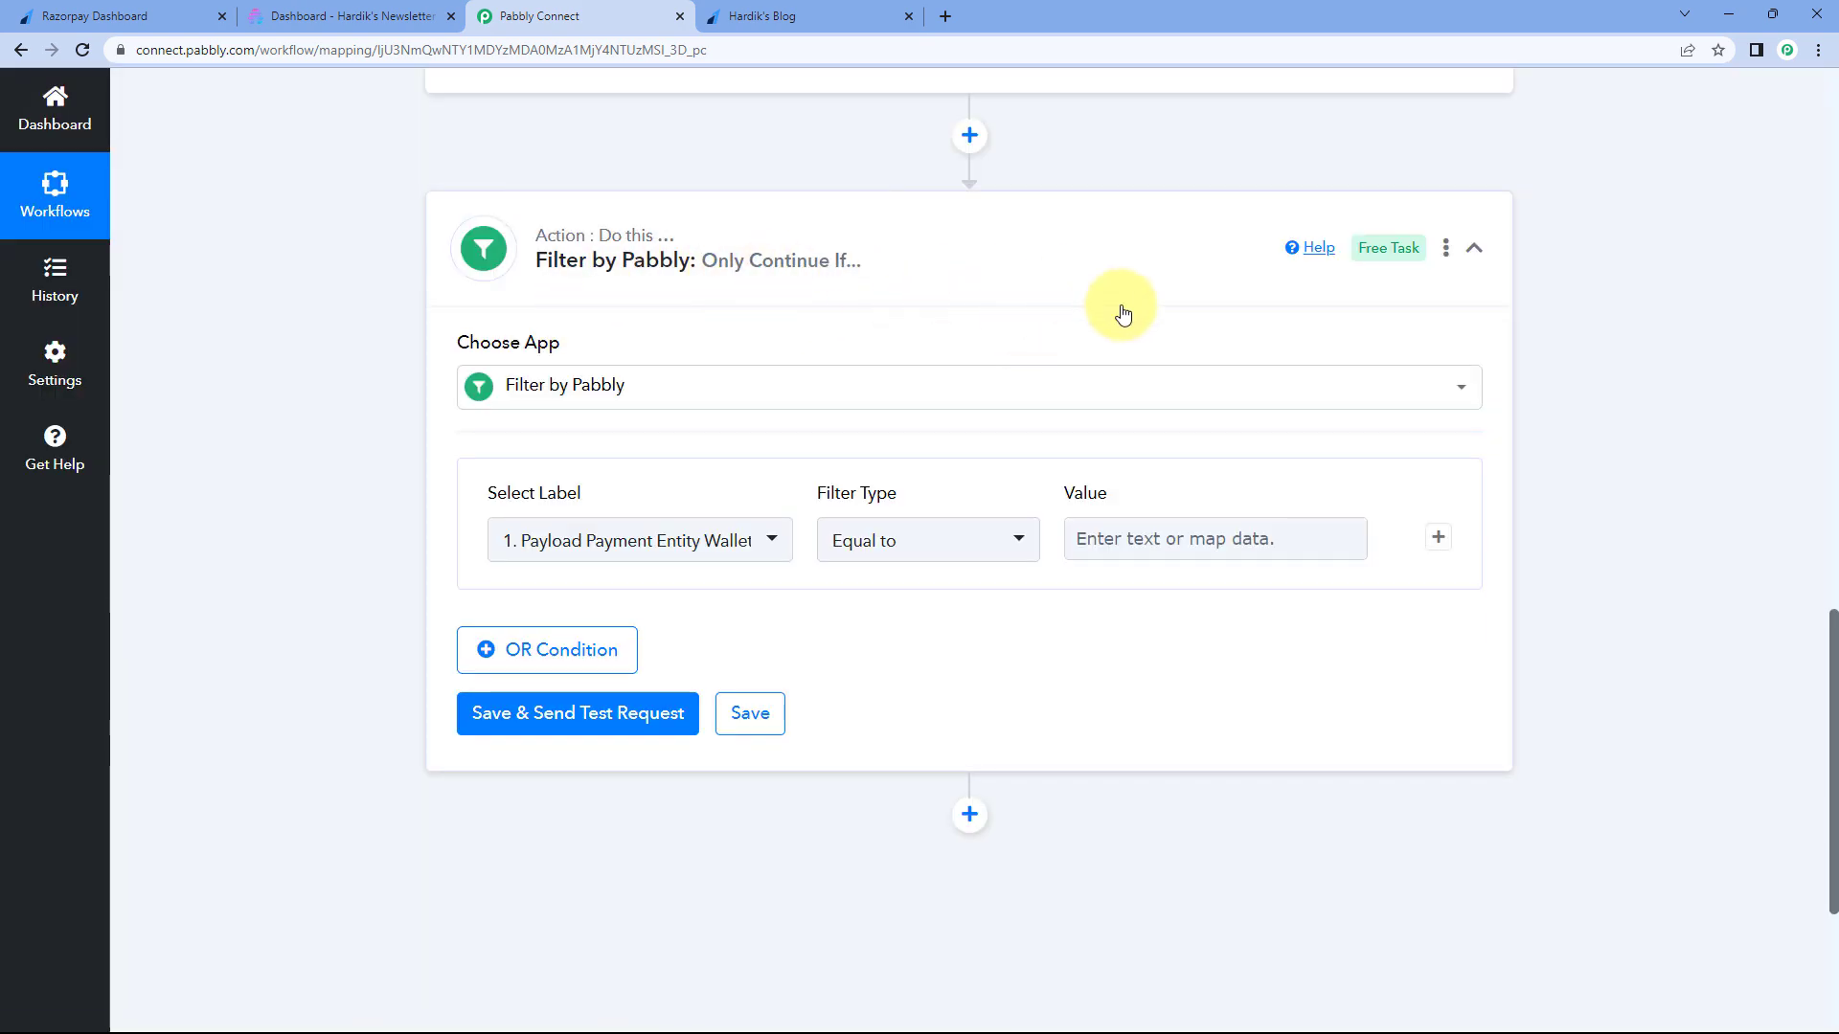
scroll(1220, 402, up, 8)
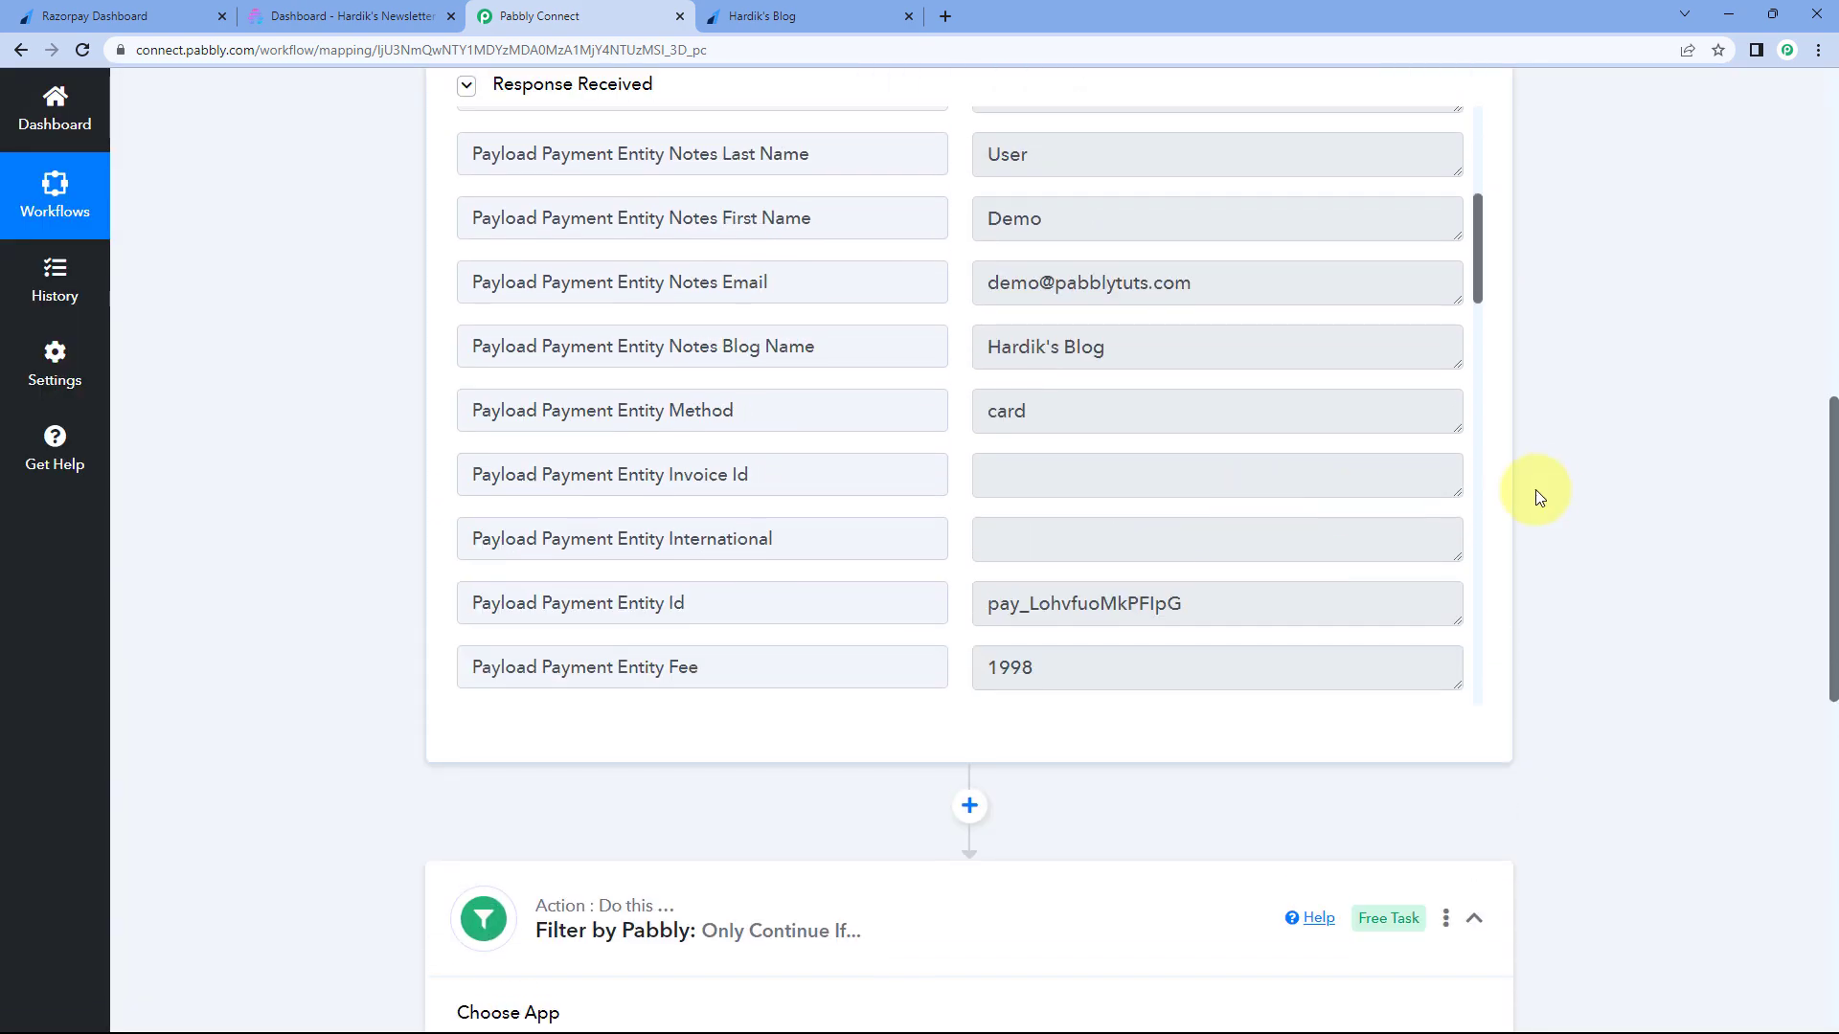
- Match the response's Blog Name value Hardik's Blog against the payment page
drag(850, 441, 720, 442)
drag(989, 443, 1155, 446)
drag(845, 436, 723, 441)
click(992, 441)
drag(1154, 442, 986, 416)
click(809, 16)
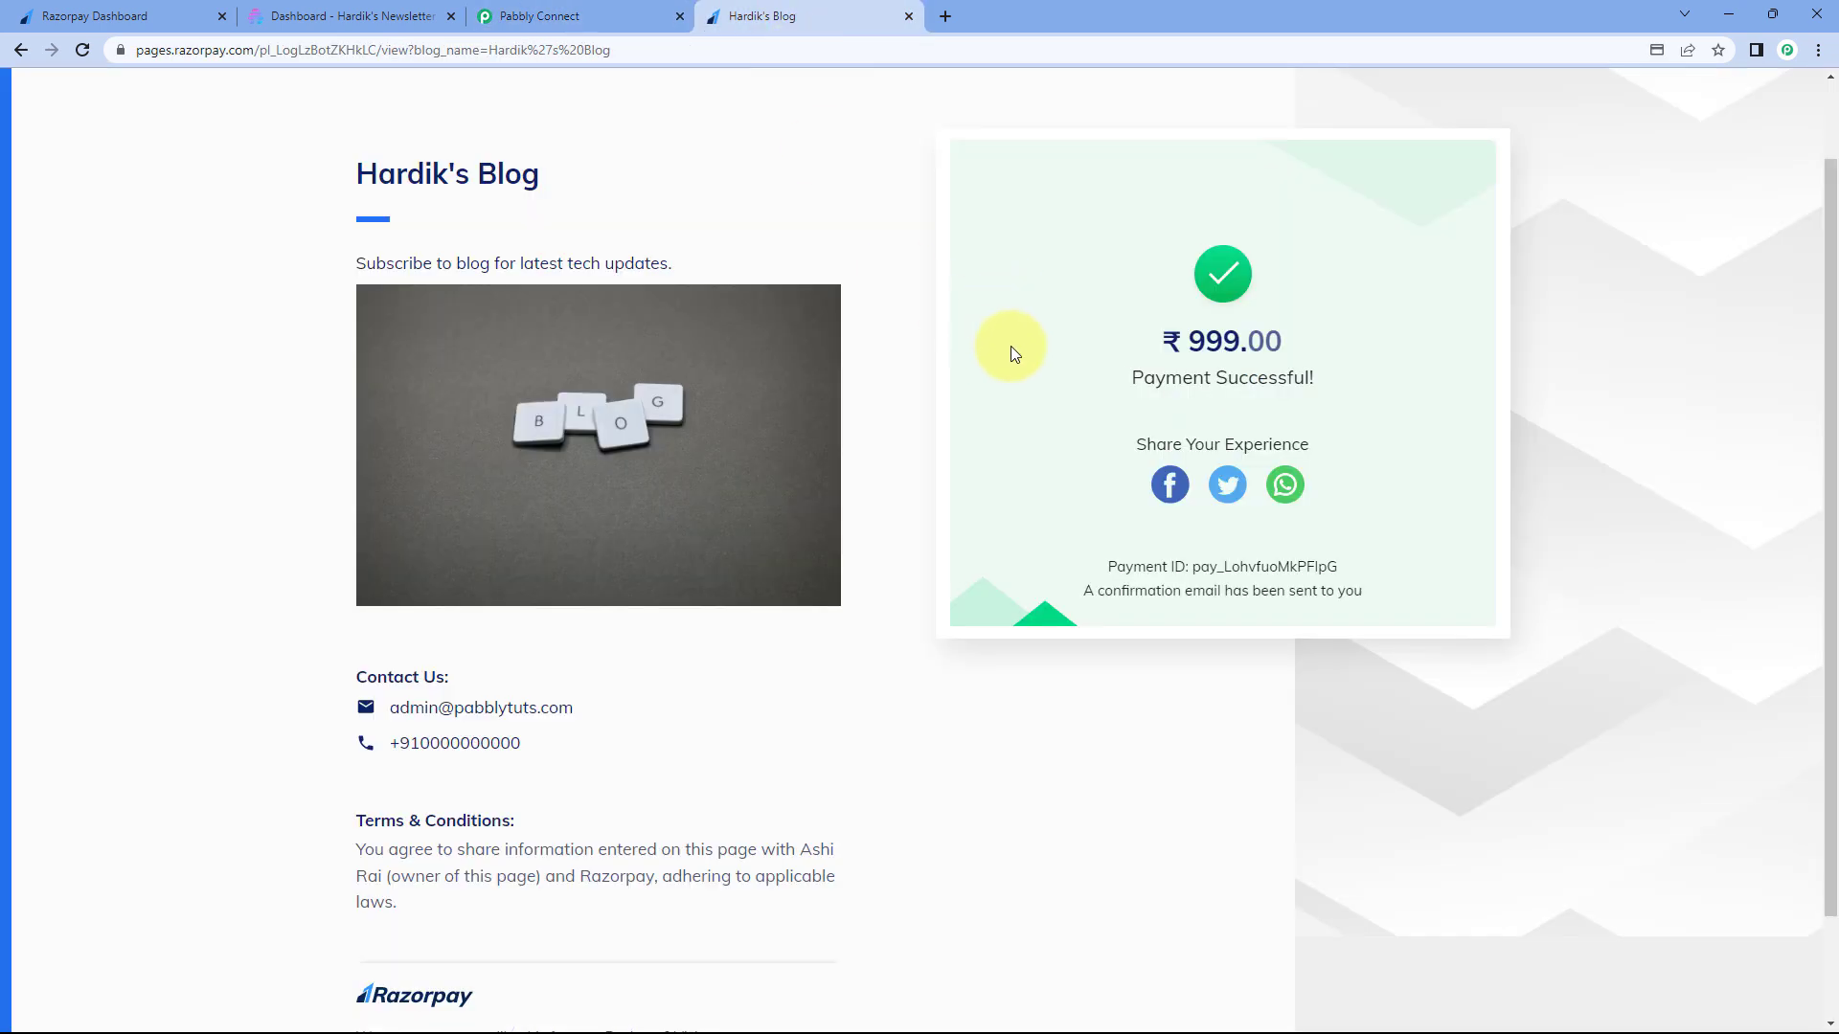
click(623, 8)
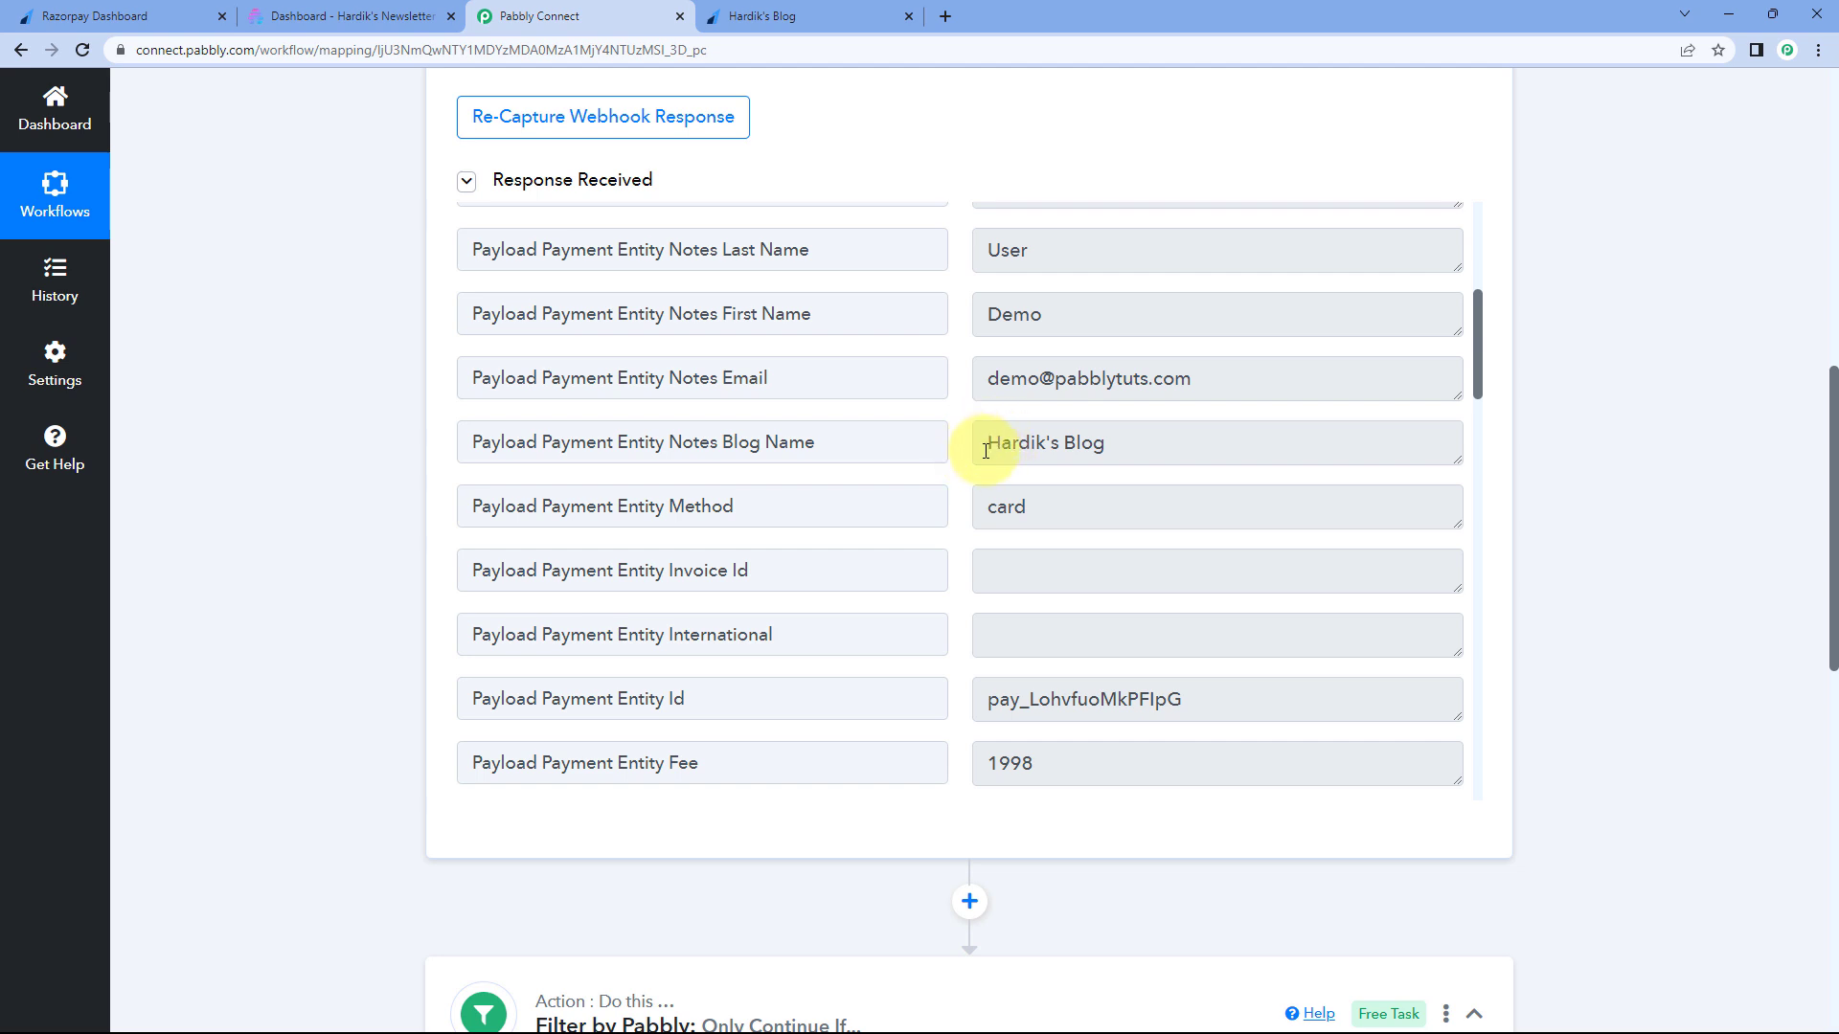
drag(989, 445, 1146, 443)
click(958, 406)
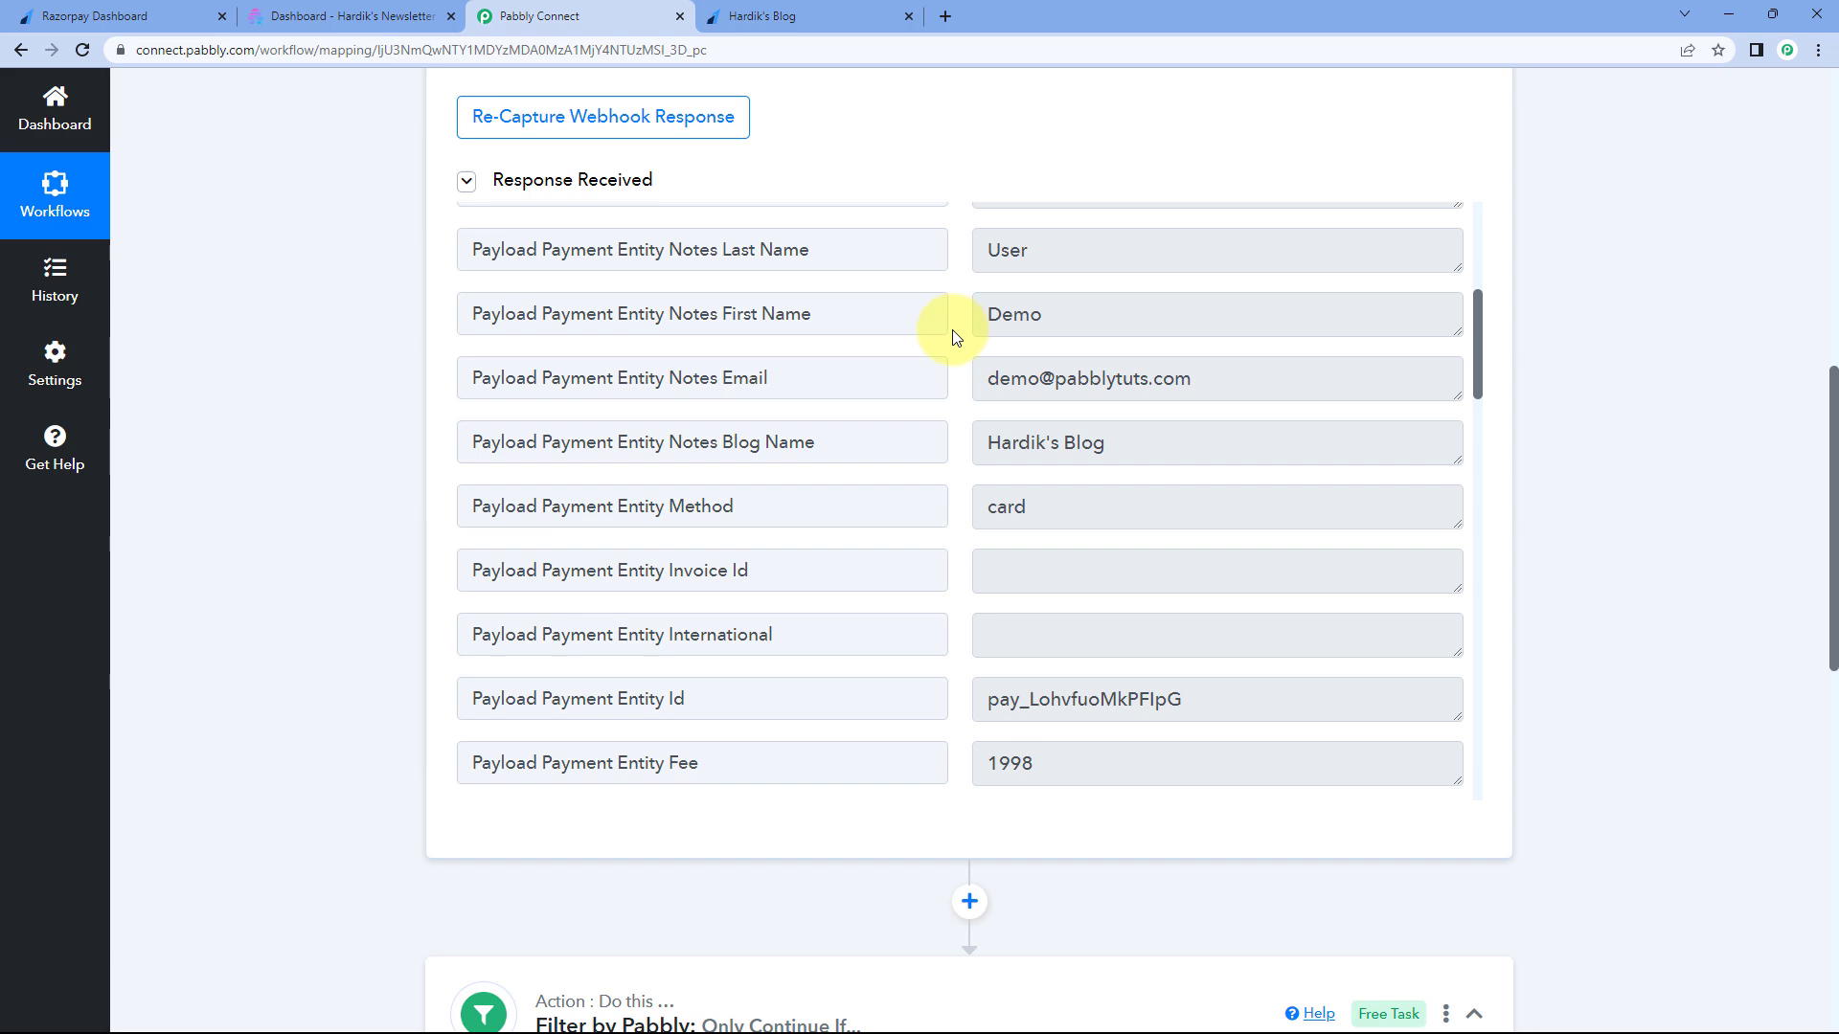
scroll(365, 427, down, 9)
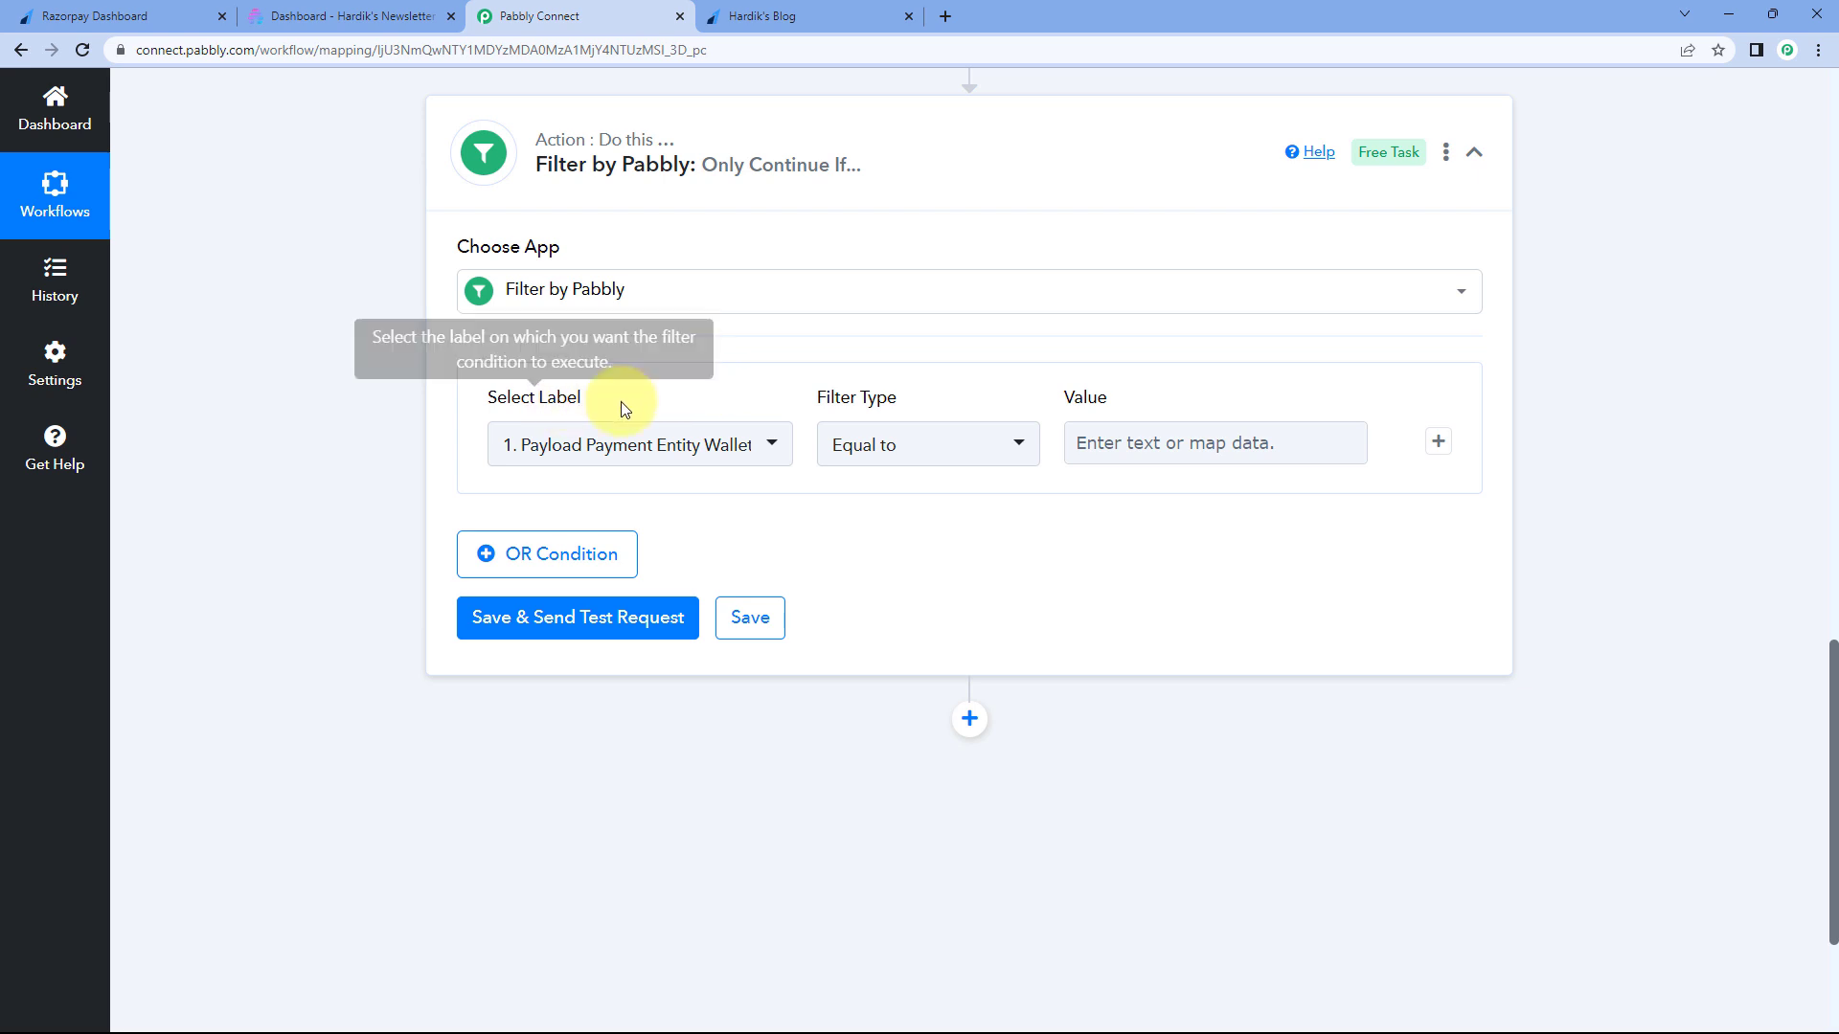
- Set the filter condition field to Payload Payment Entity Notes Blog Name
click(791, 440)
click(841, 553)
scroll(698, 613, down, 4)
scroll(670, 604, up, 3)
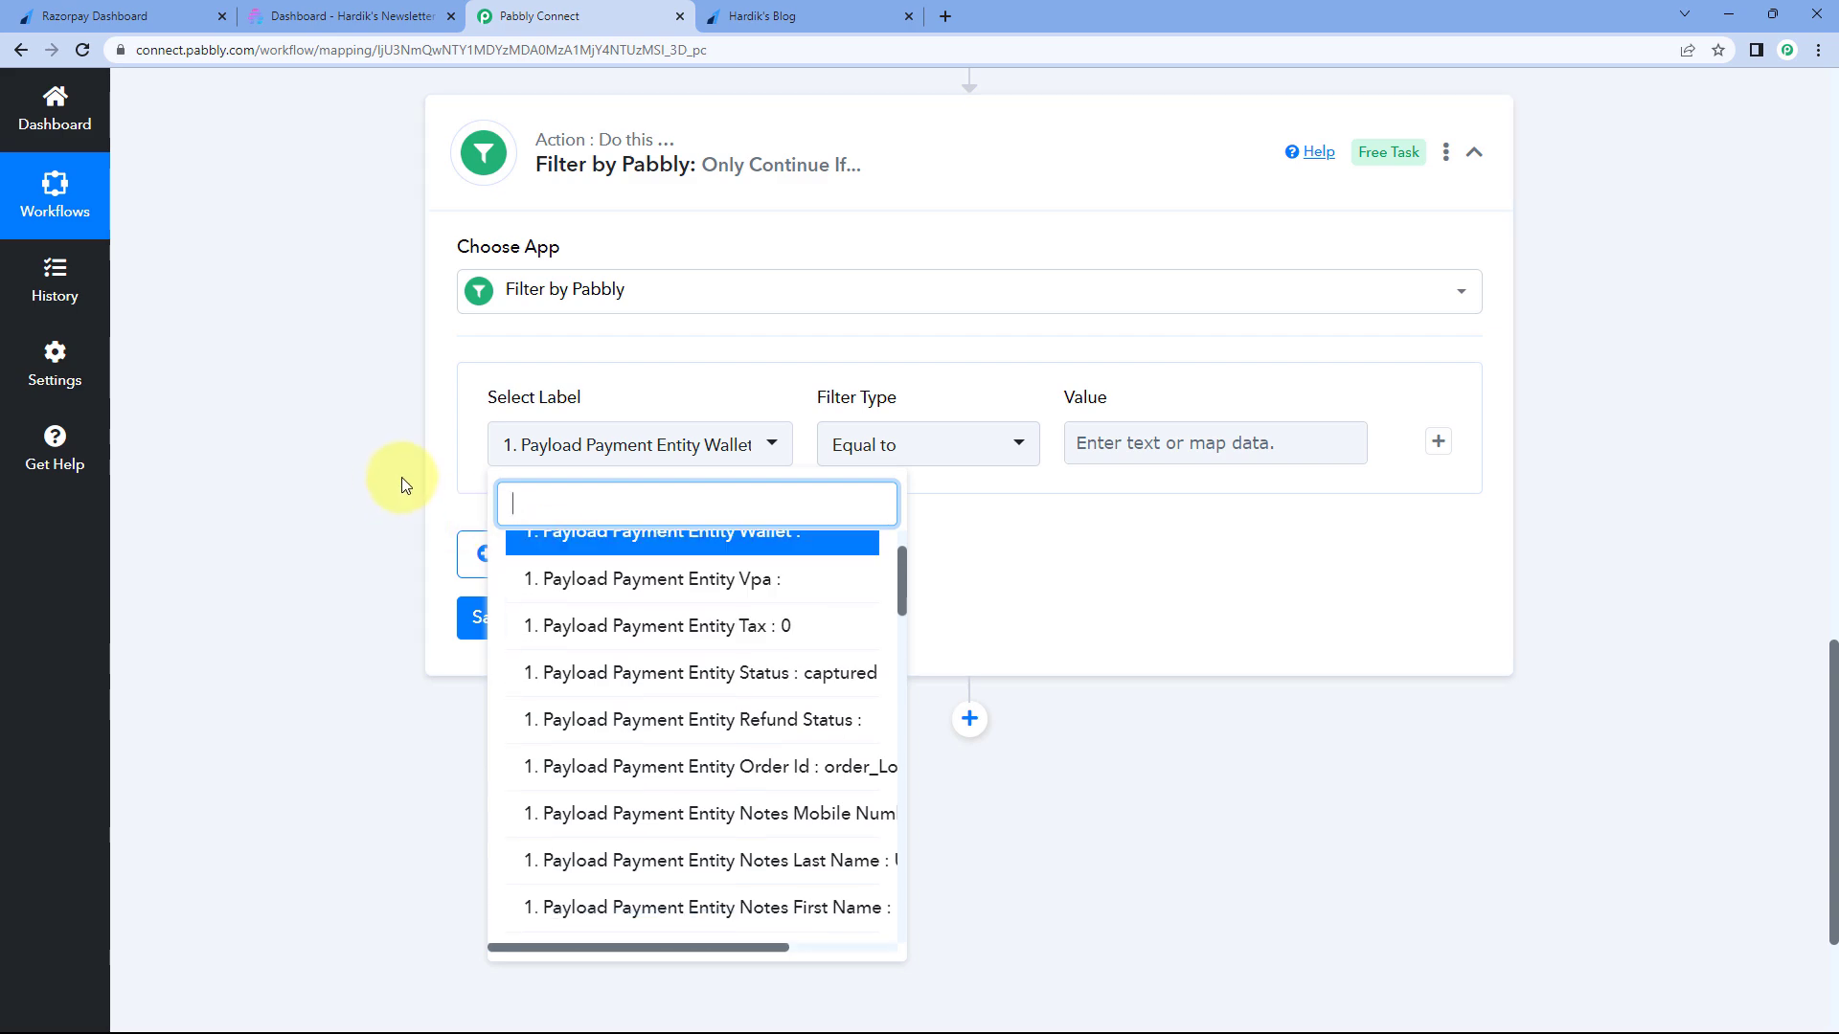
scroll(401, 477, up, 8)
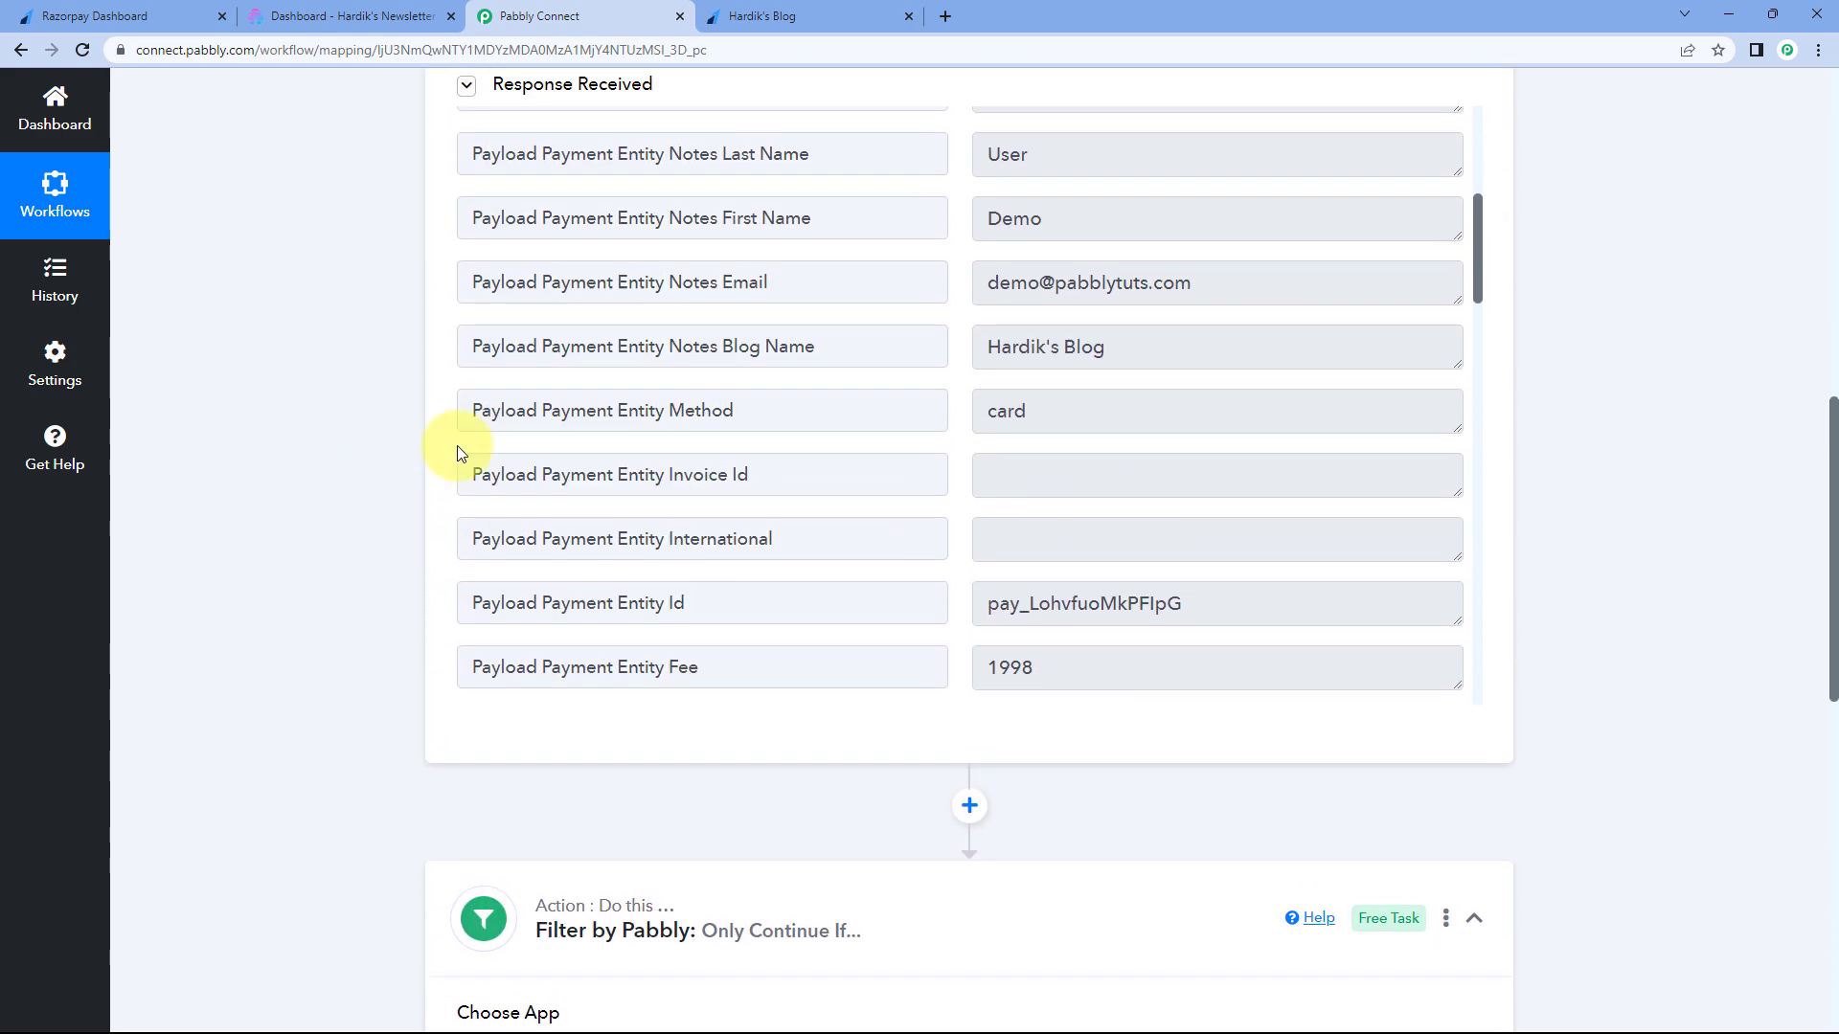
drag(833, 346, 460, 348)
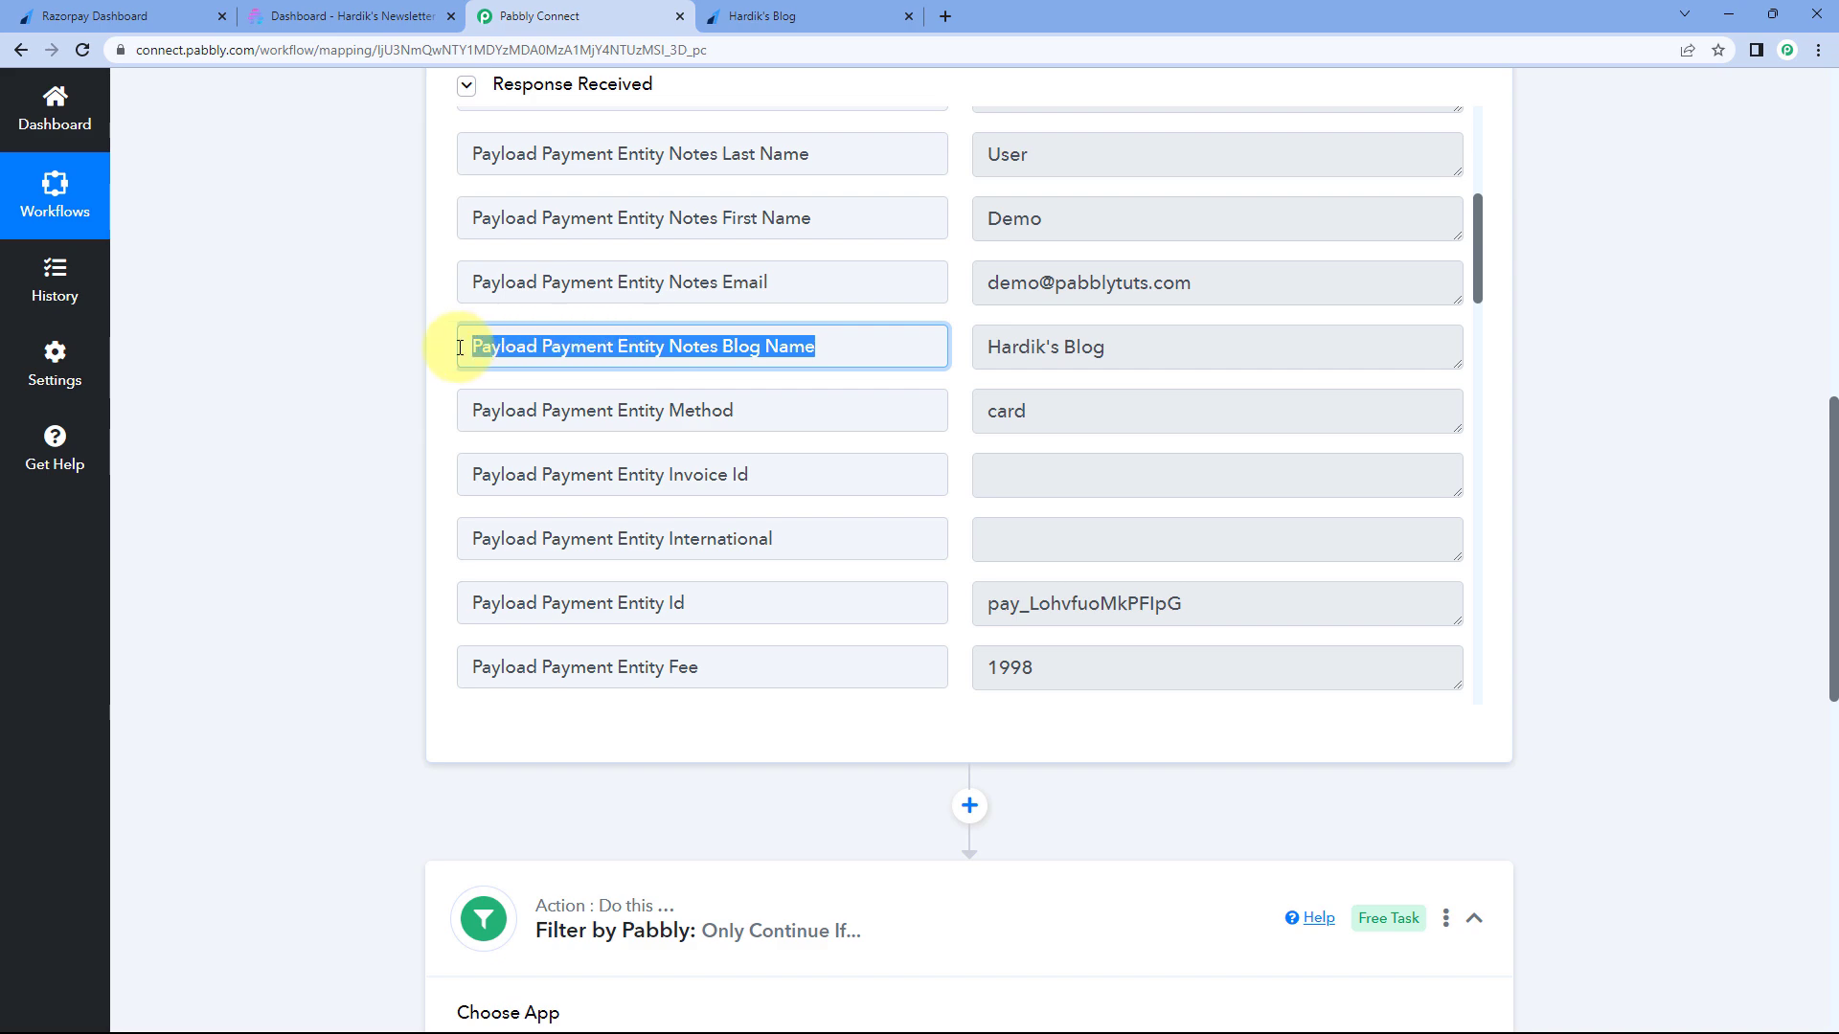
click(810, 345)
drag(819, 346, 720, 348)
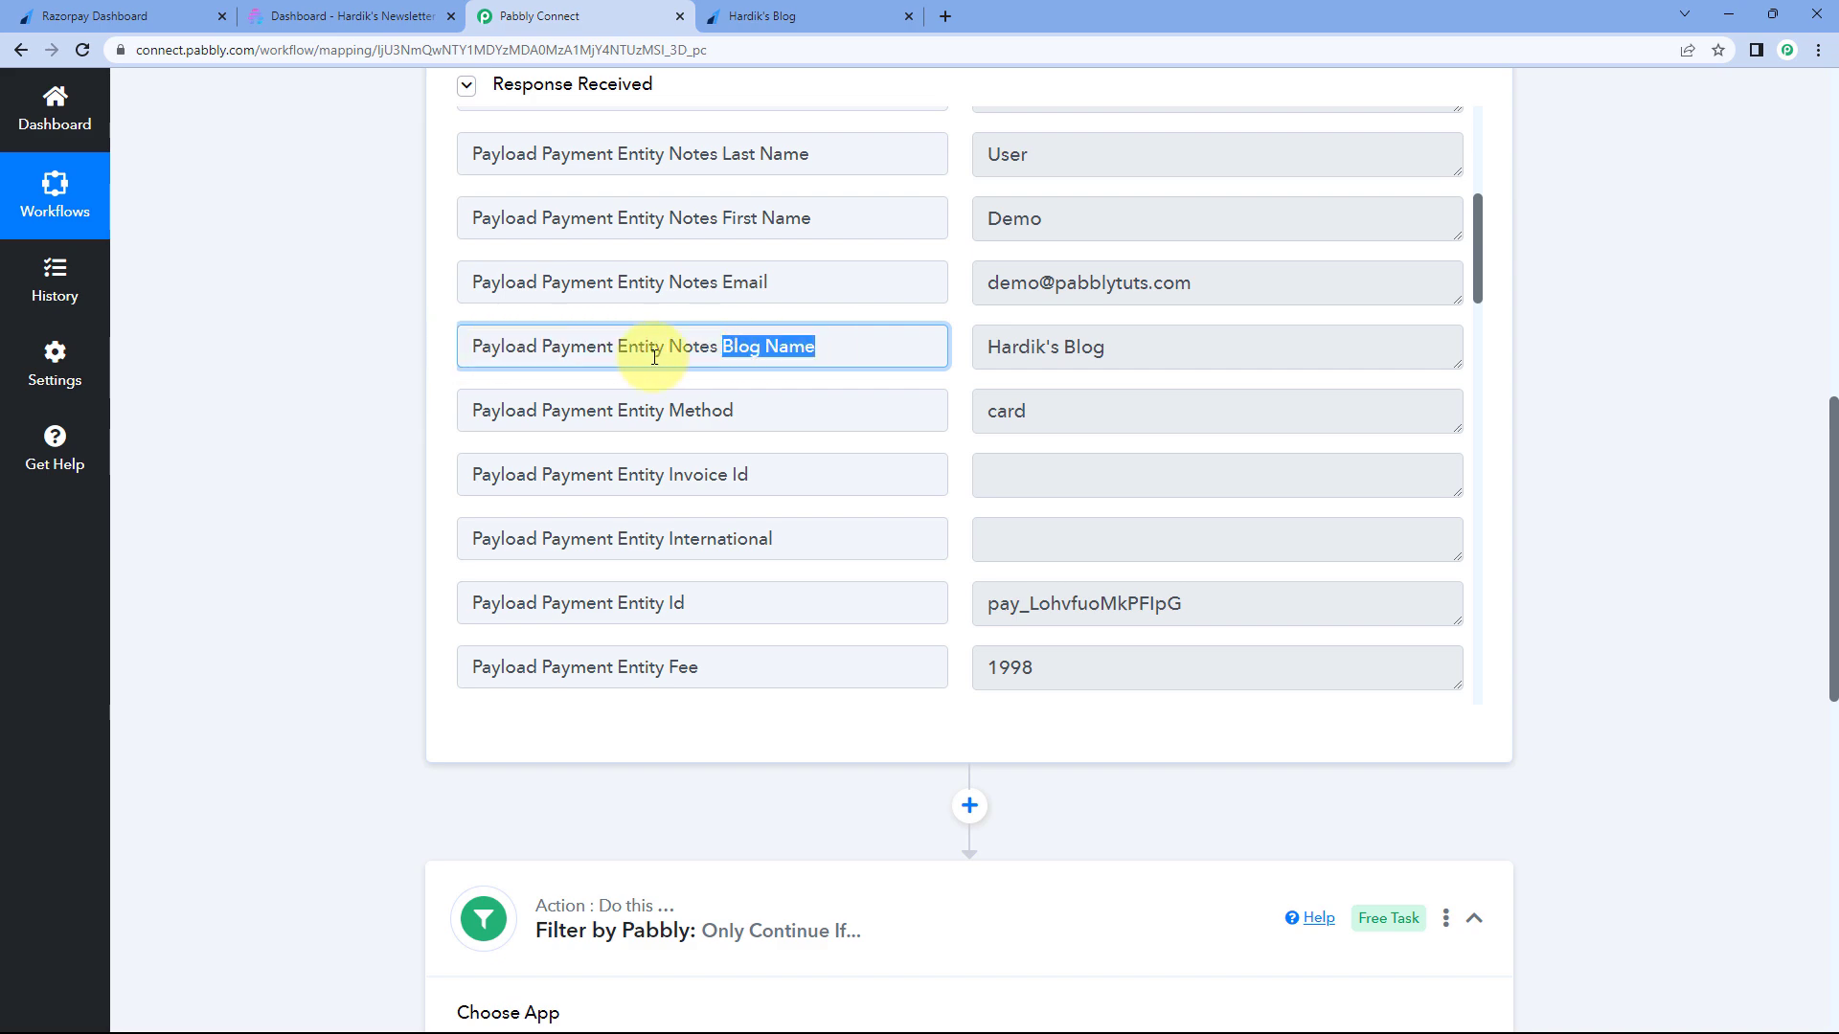
scroll(410, 364, down, 10)
click(725, 274)
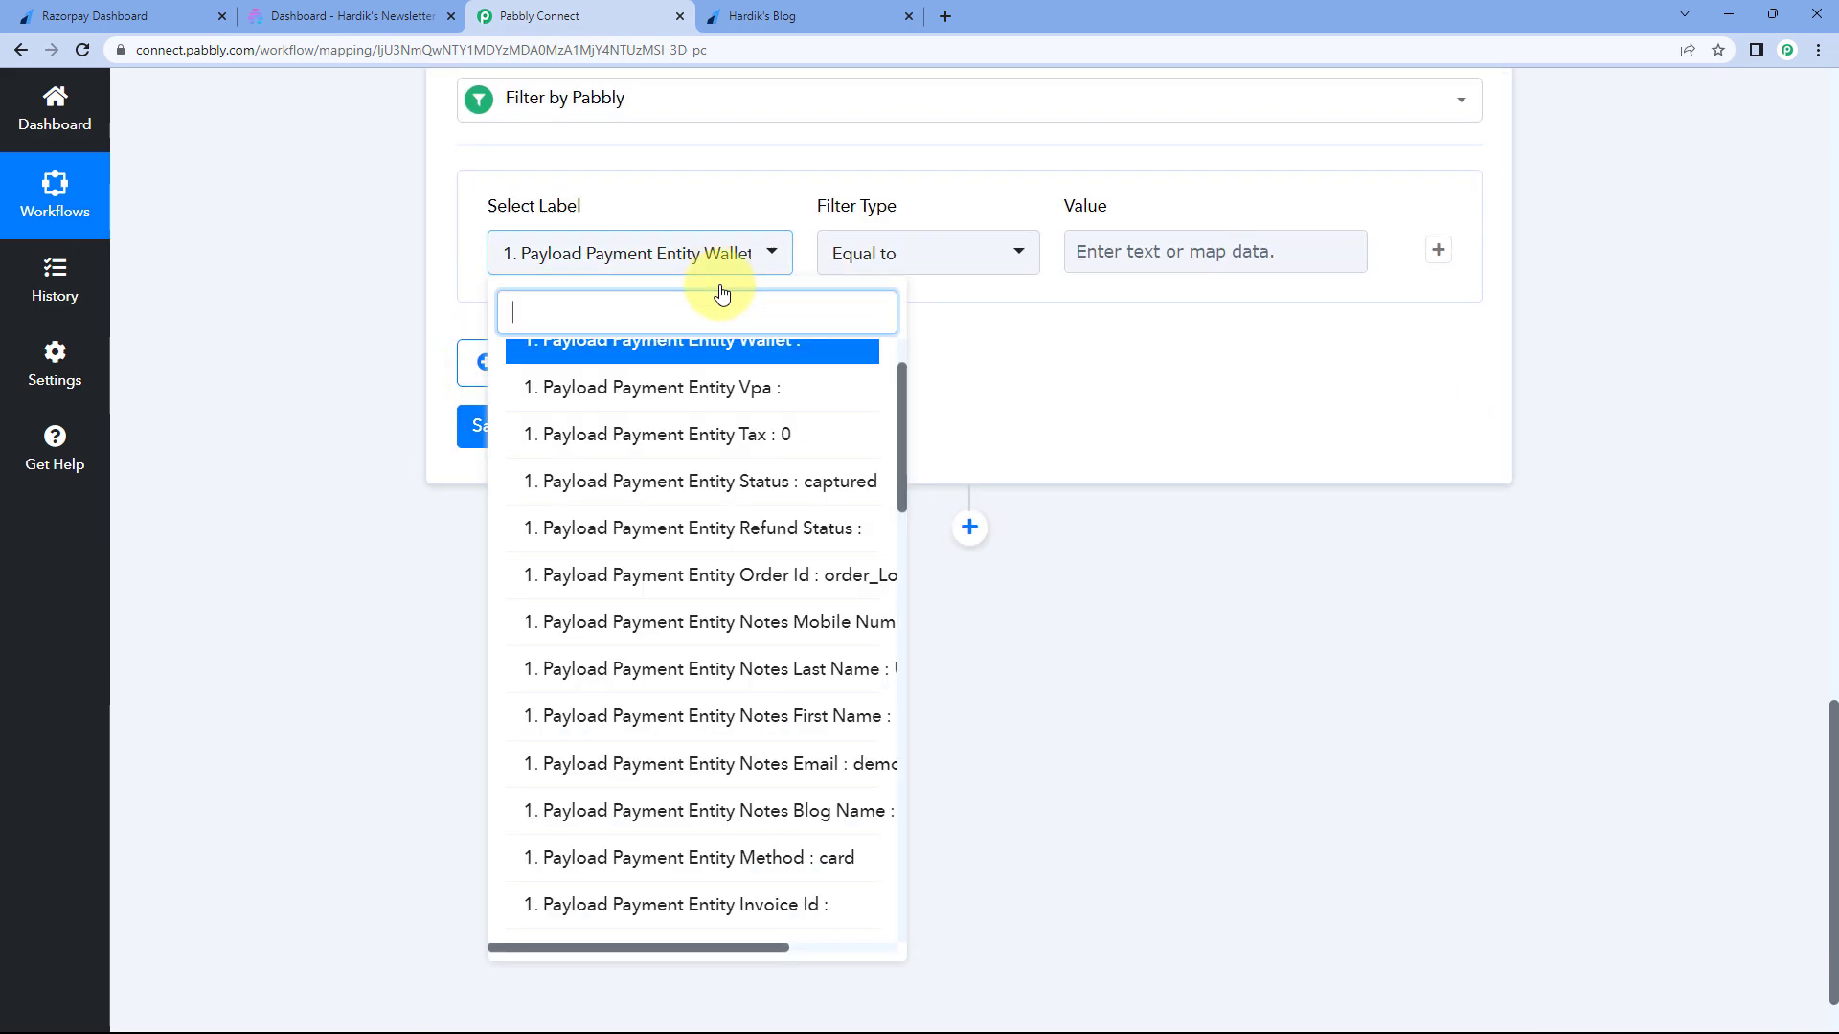
scroll(716, 440, down, 4)
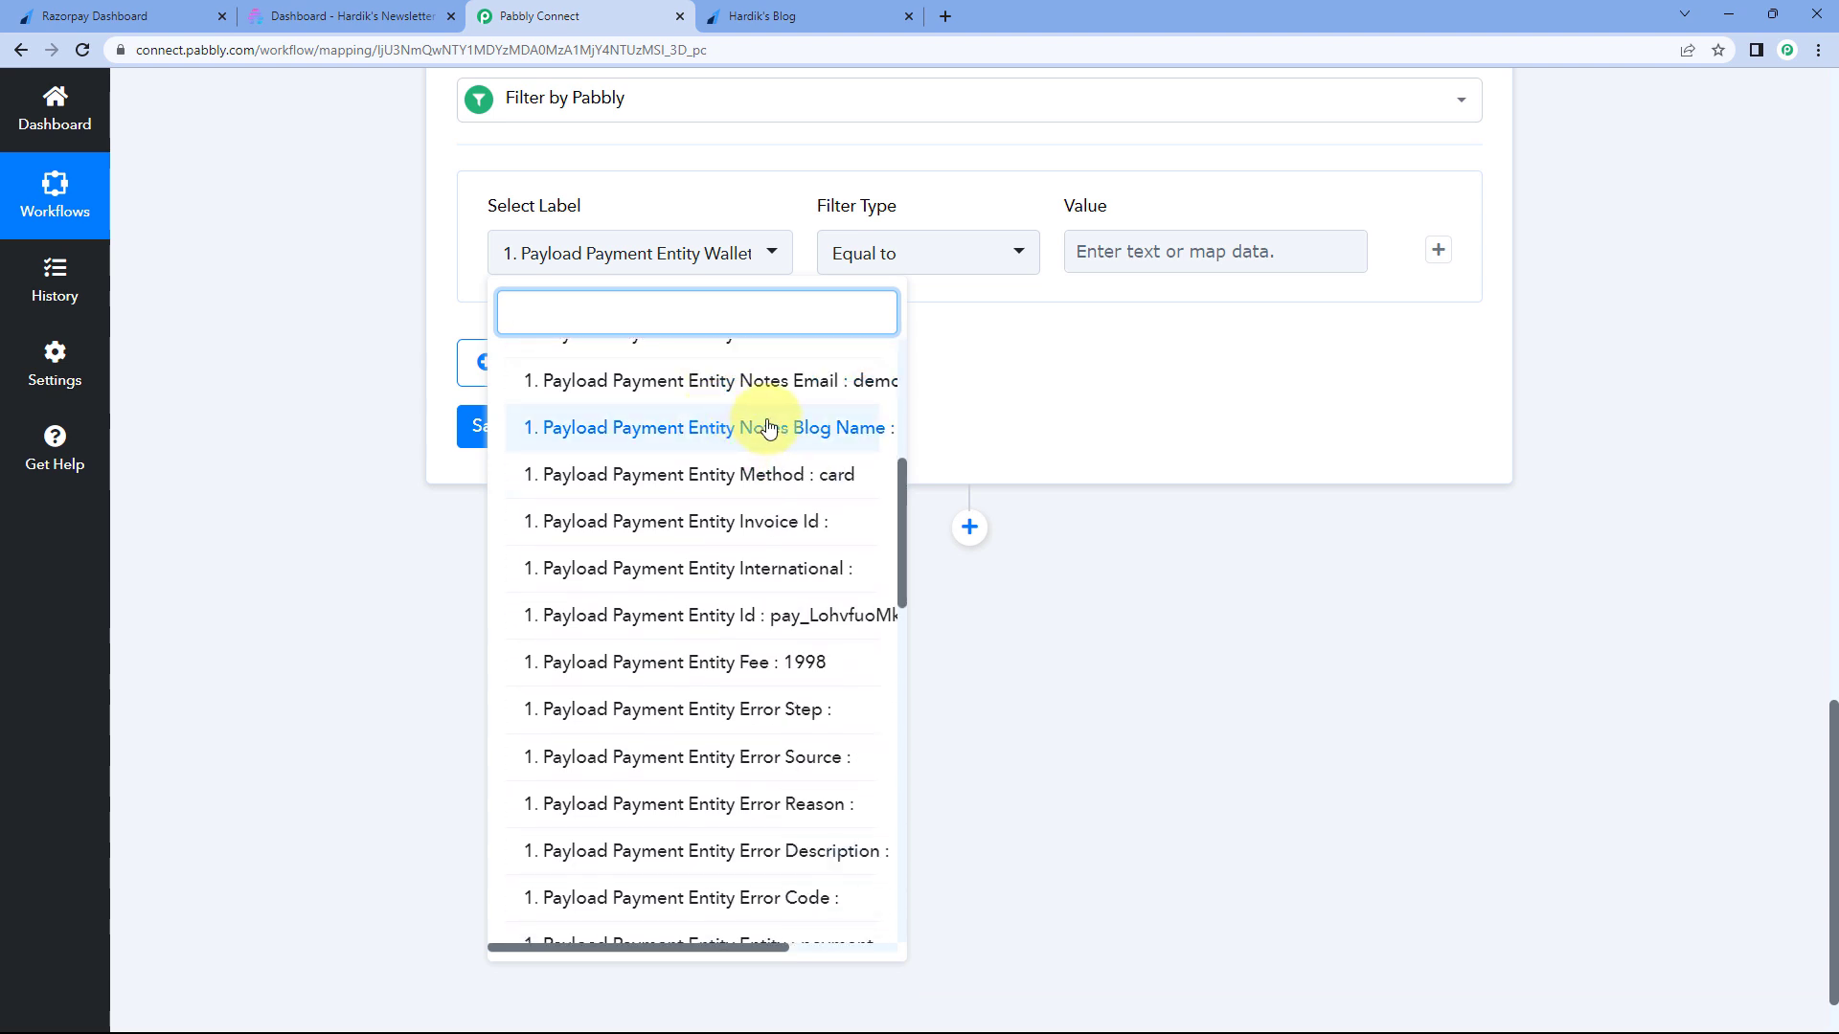
click(711, 427)
click(819, 192)
- Copy the Hardik's Blog value from the Response Received payload
click(1127, 222)
scroll(940, 187, up, 8)
drag(984, 168, 1106, 169)
right_click(1032, 178)
click(1065, 197)
click(966, 197)
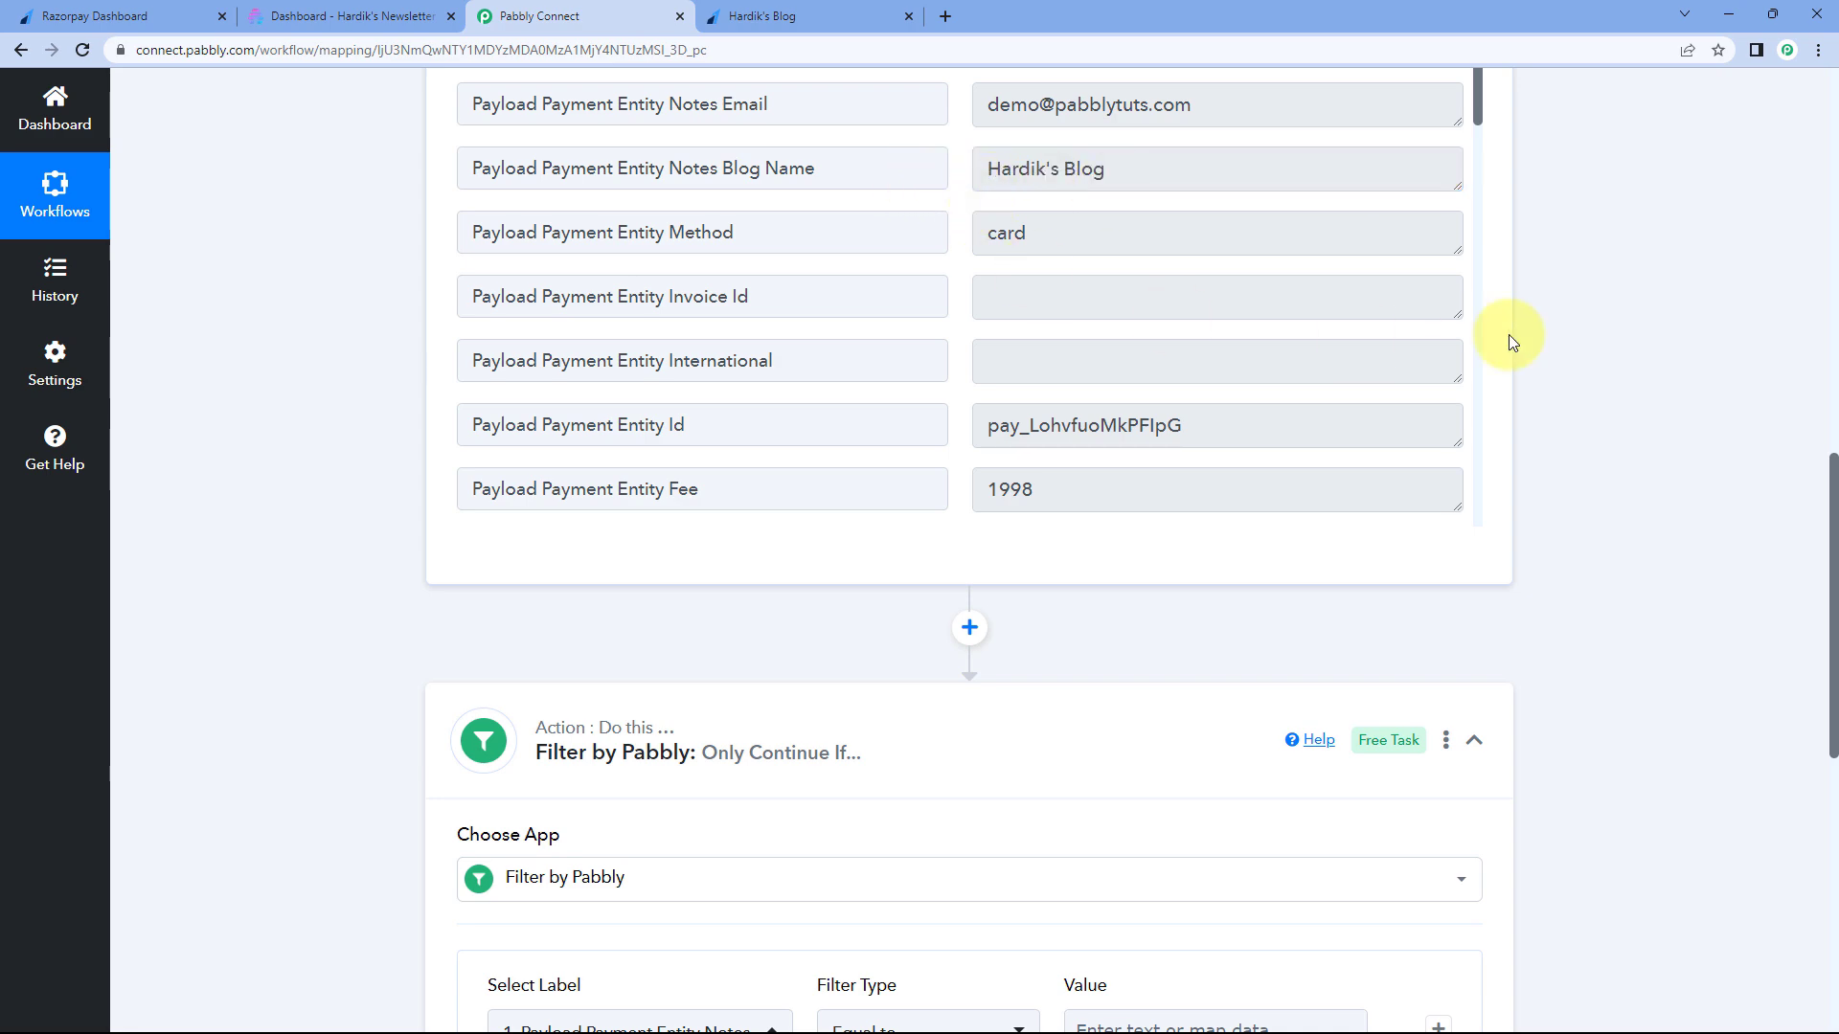
scroll(1532, 343, down, 8)
- Paste Hardik's Blog as the filter value, then save and send a test request
click(1101, 267)
right_click(1103, 270)
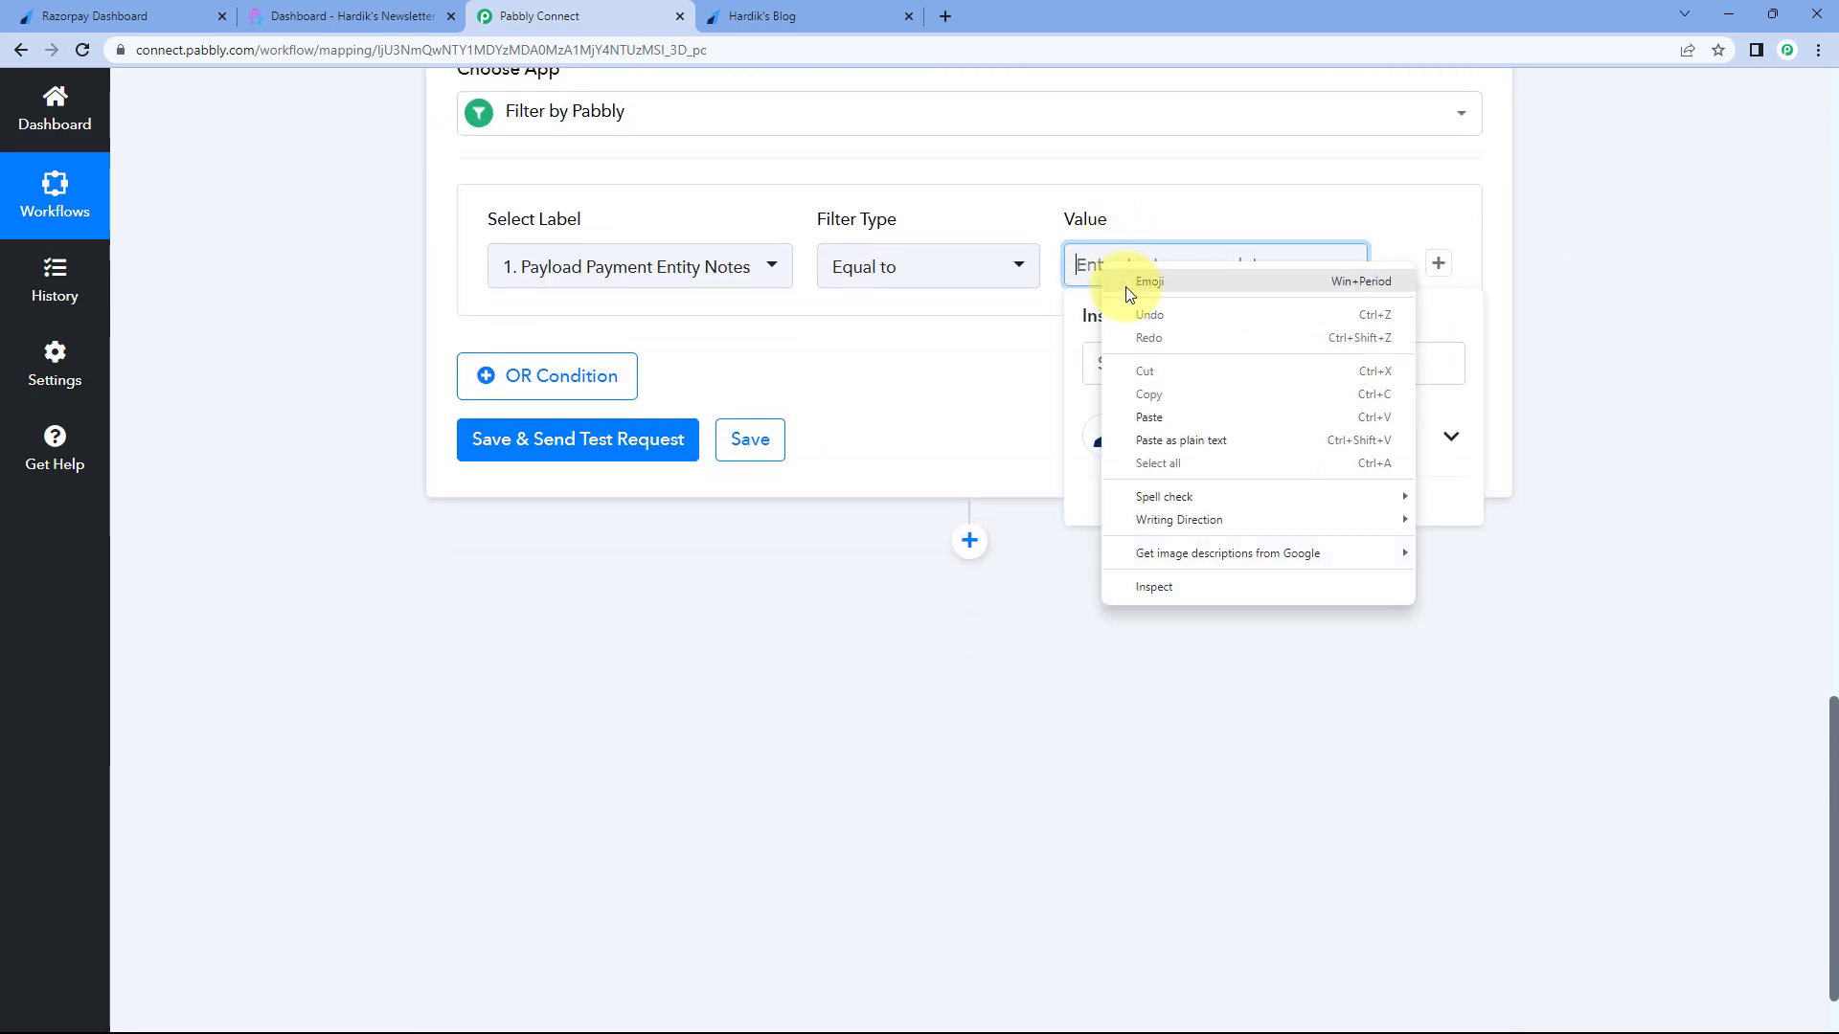
click(1149, 417)
click(915, 325)
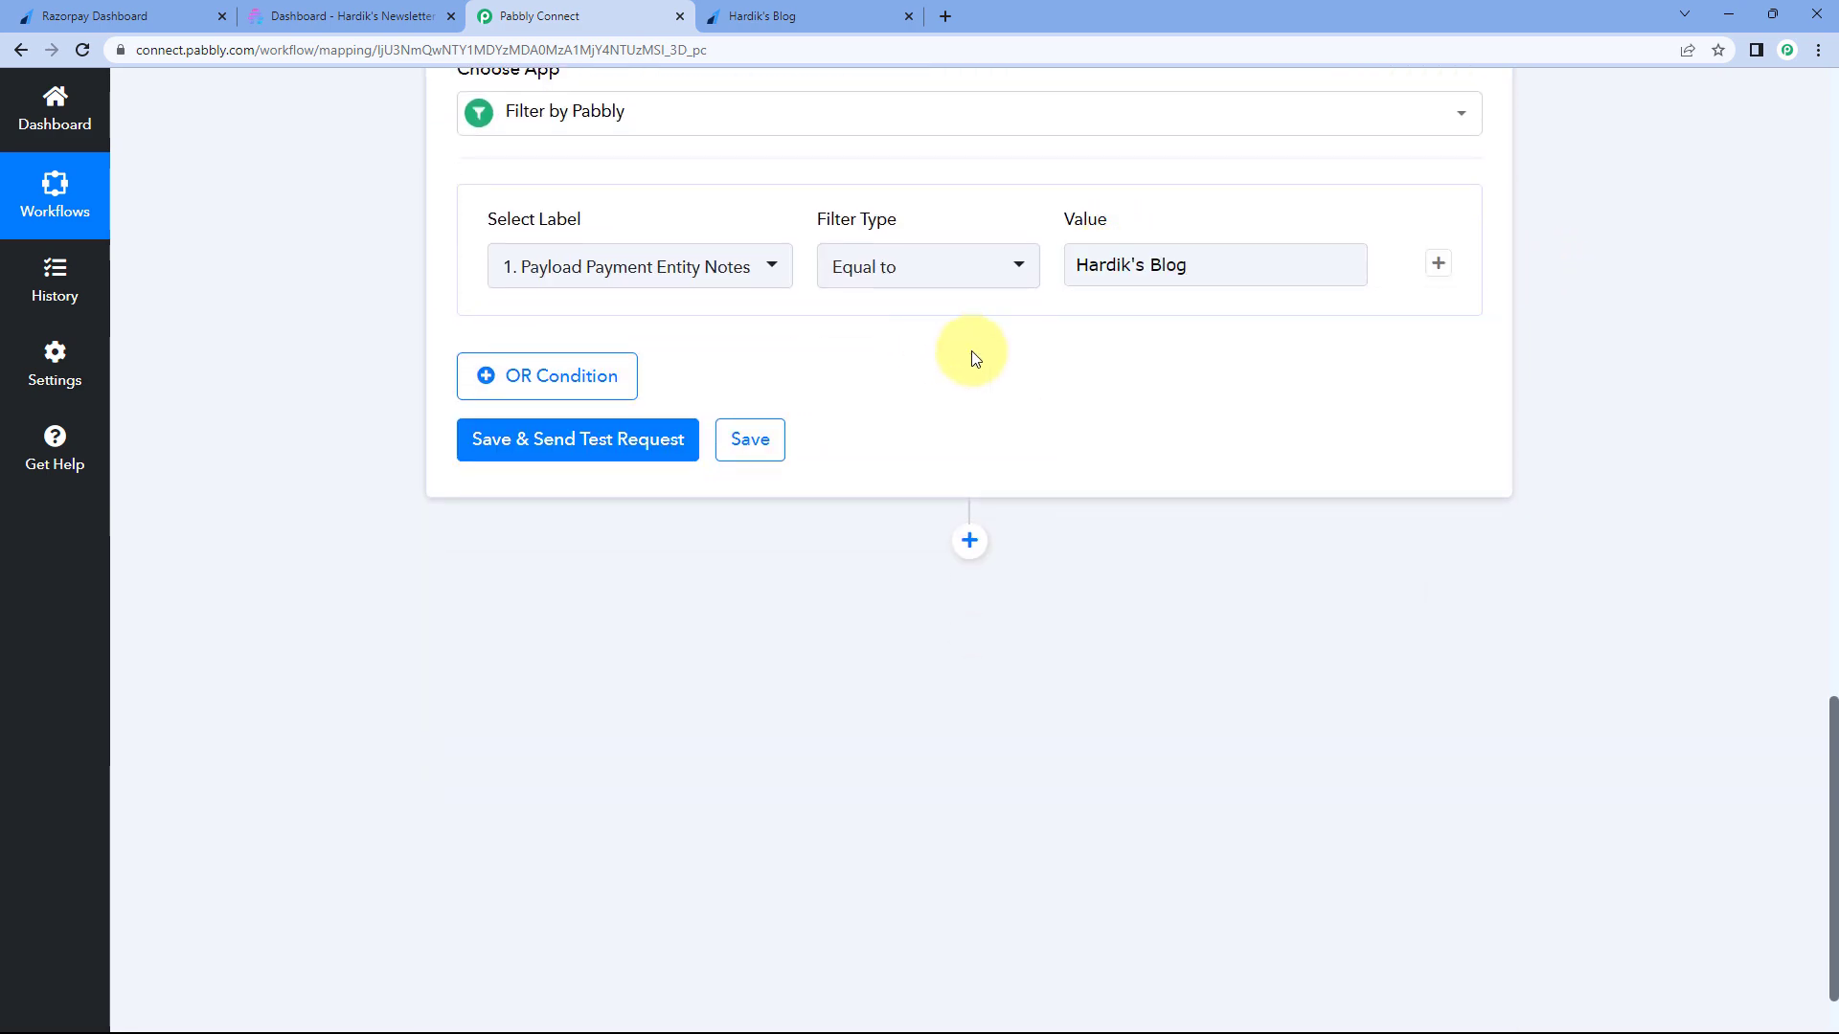
click(587, 457)
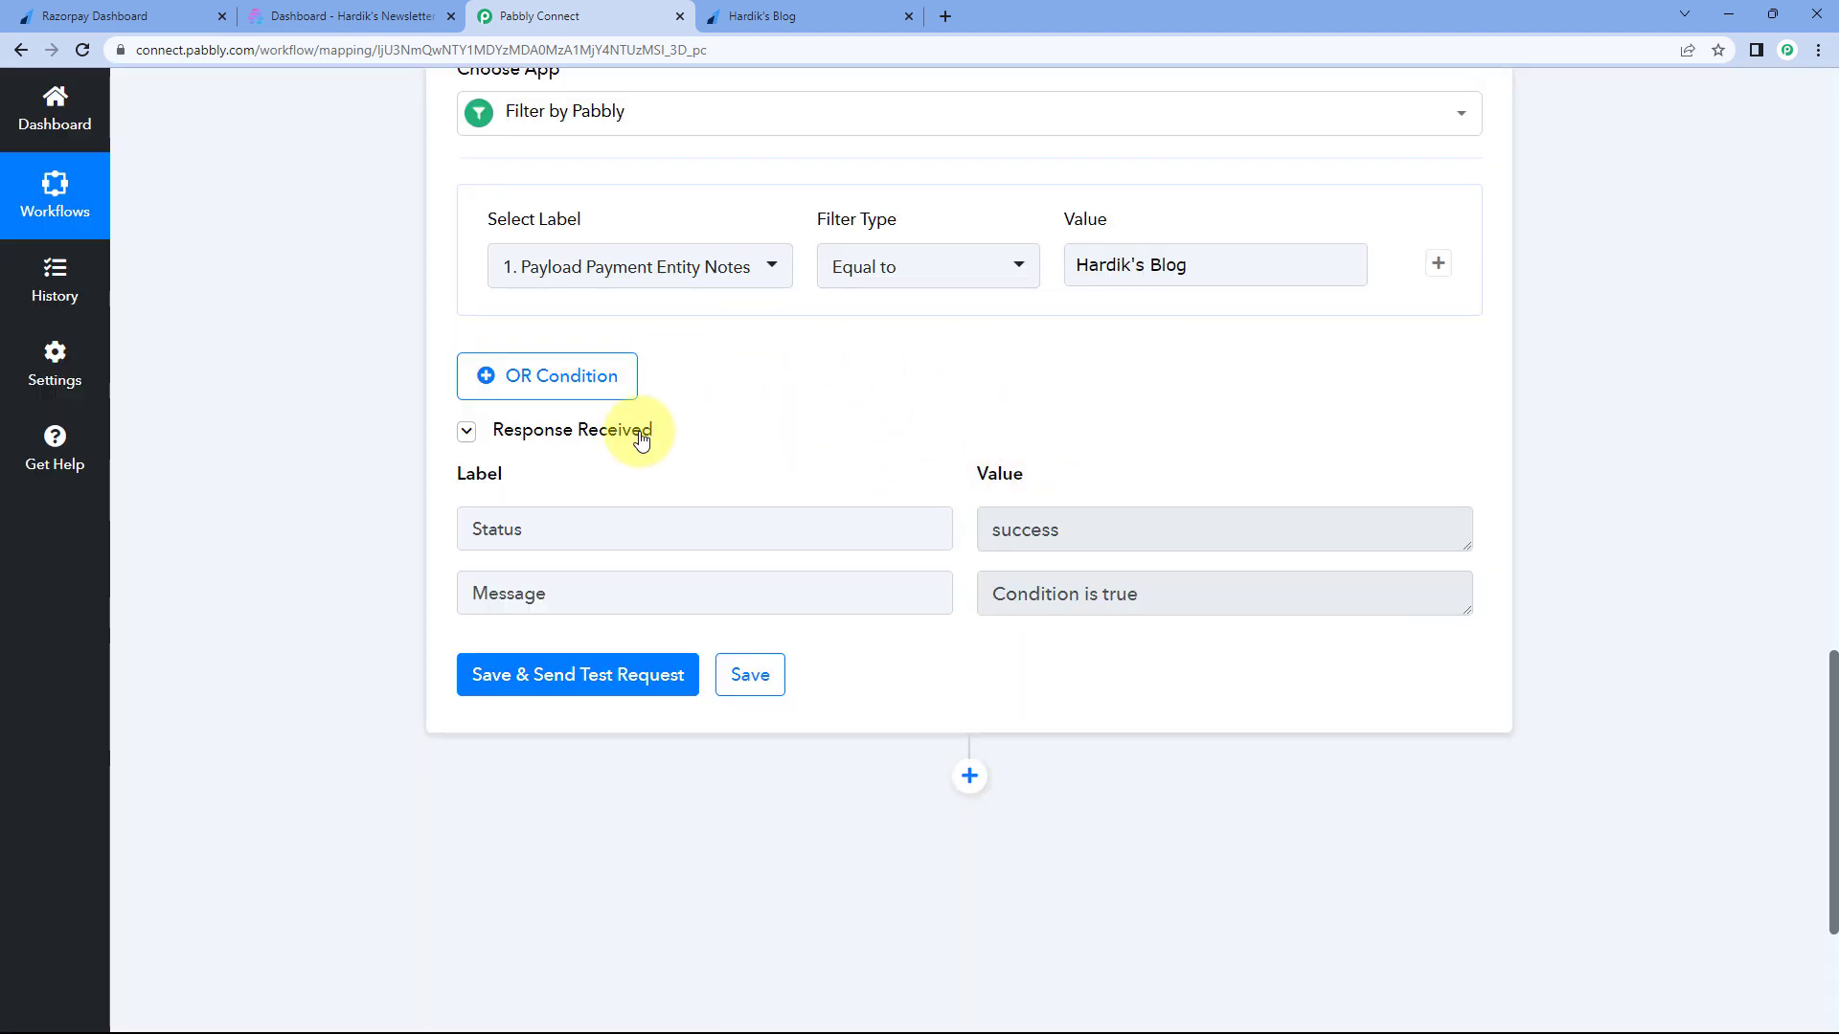
mouse_move(560, 461)
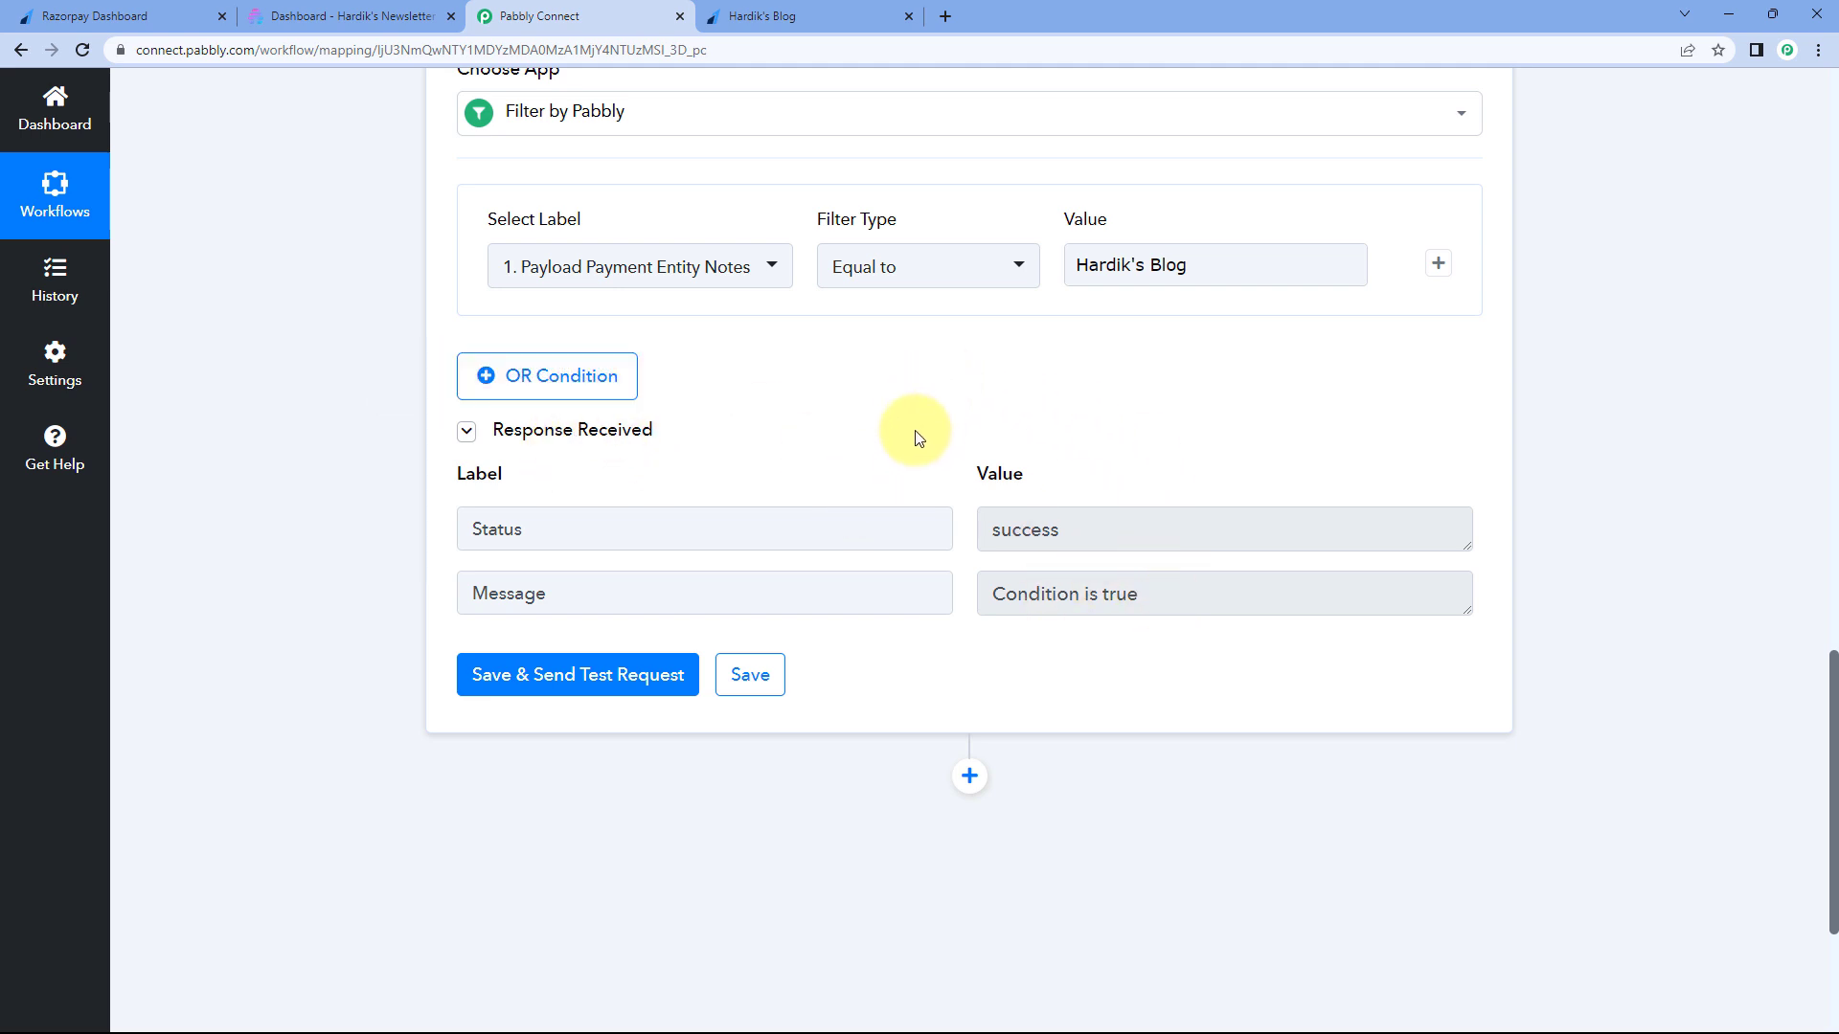
scroll(960, 399, up, 7)
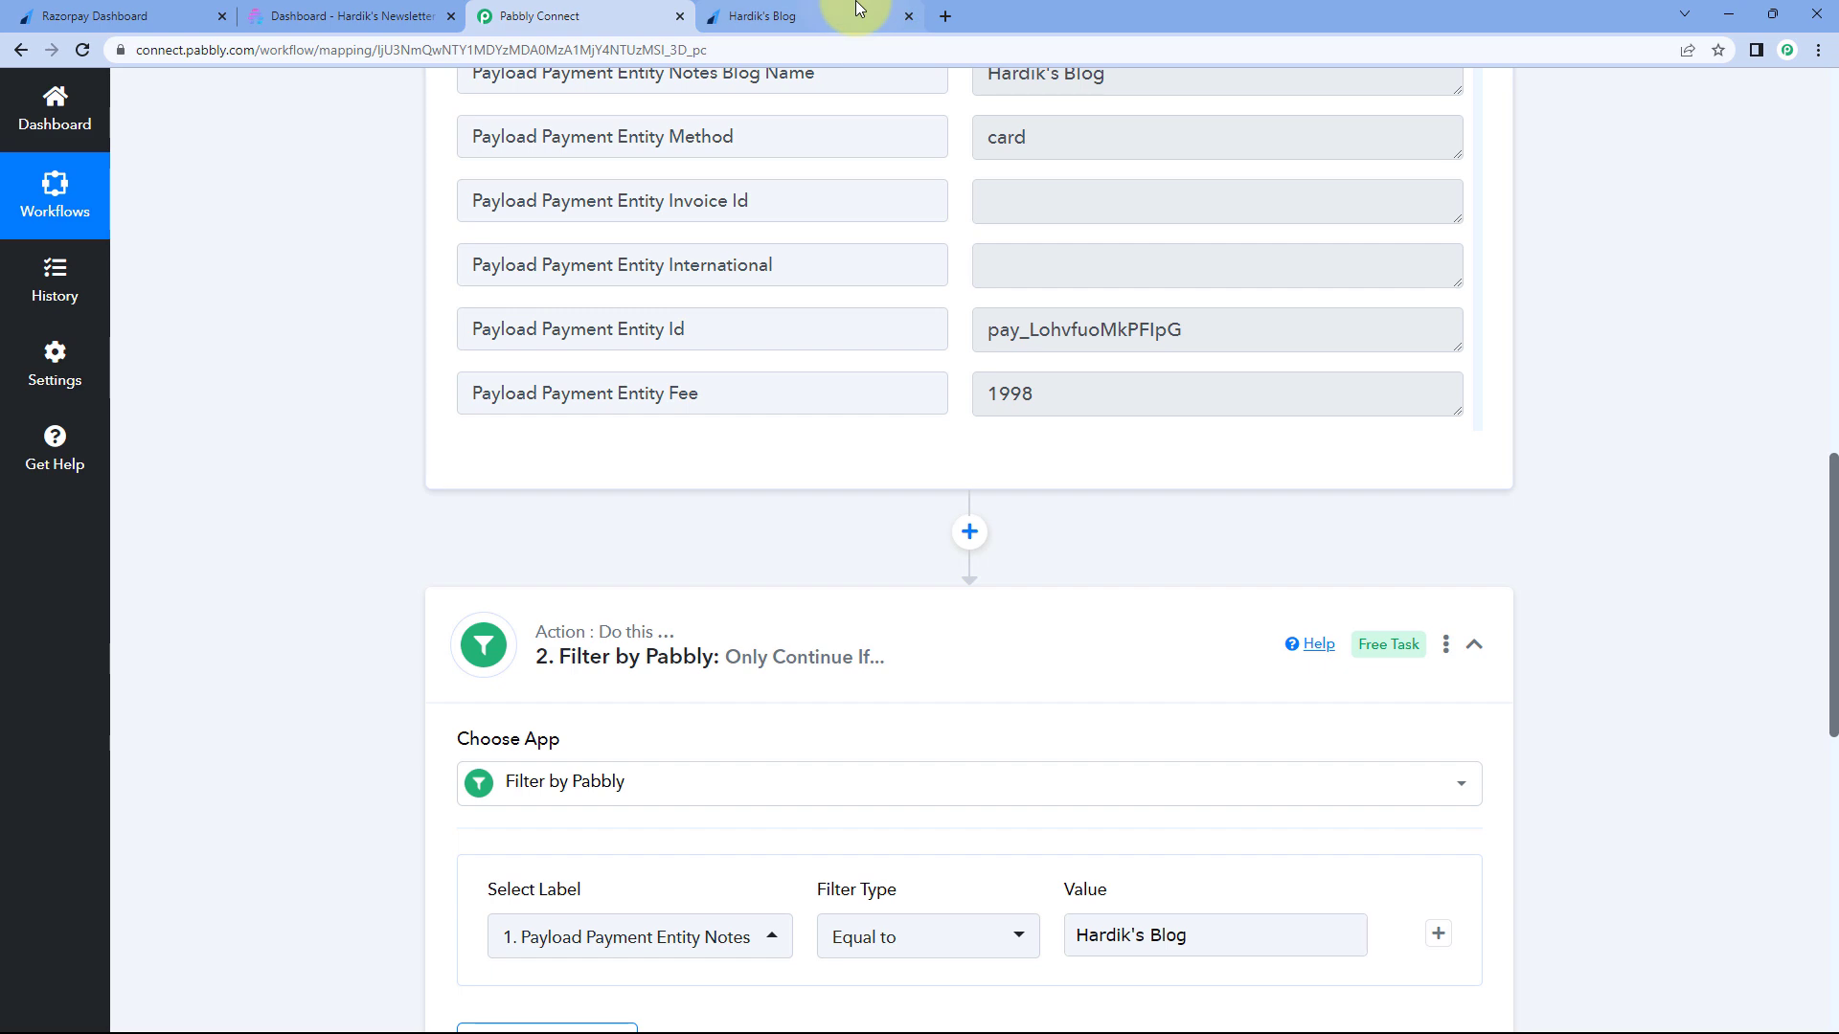
- Verify the test reports Condition is true, collapse the filter, and add a following step
click(857, 13)
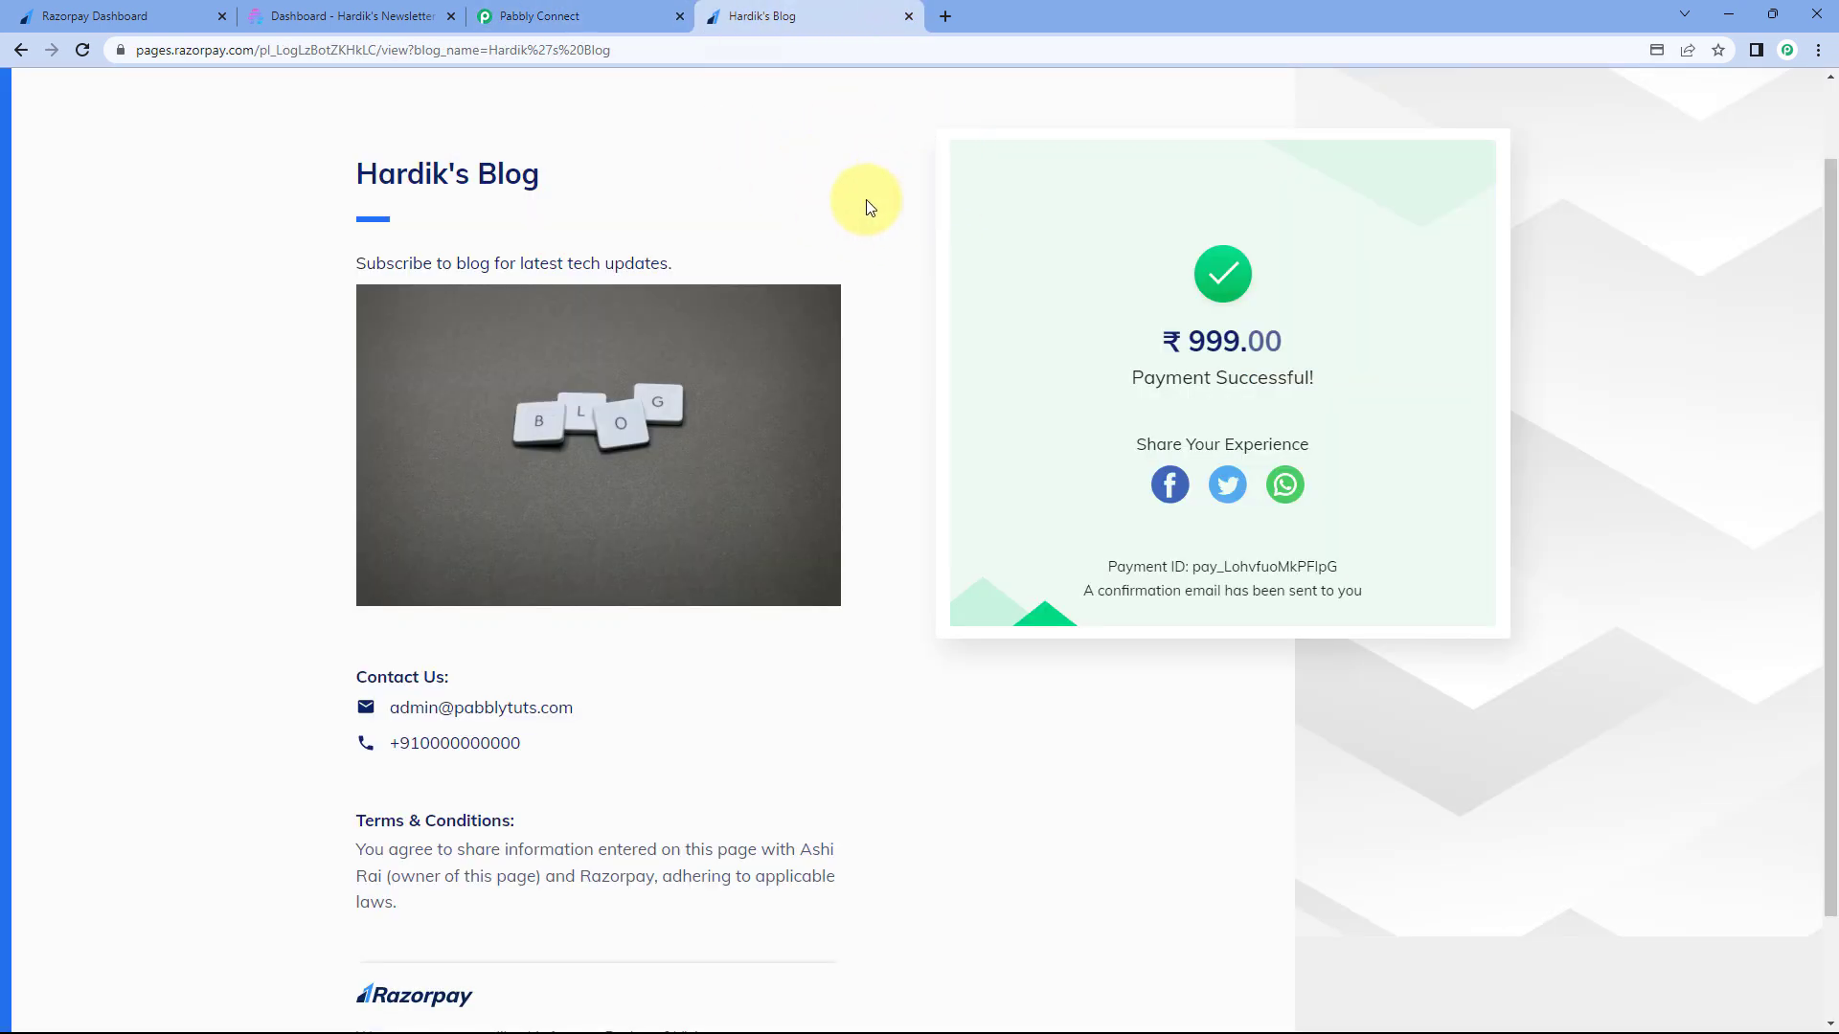
click(624, 16)
scroll(972, 429, up, 3)
drag(1124, 370, 952, 361)
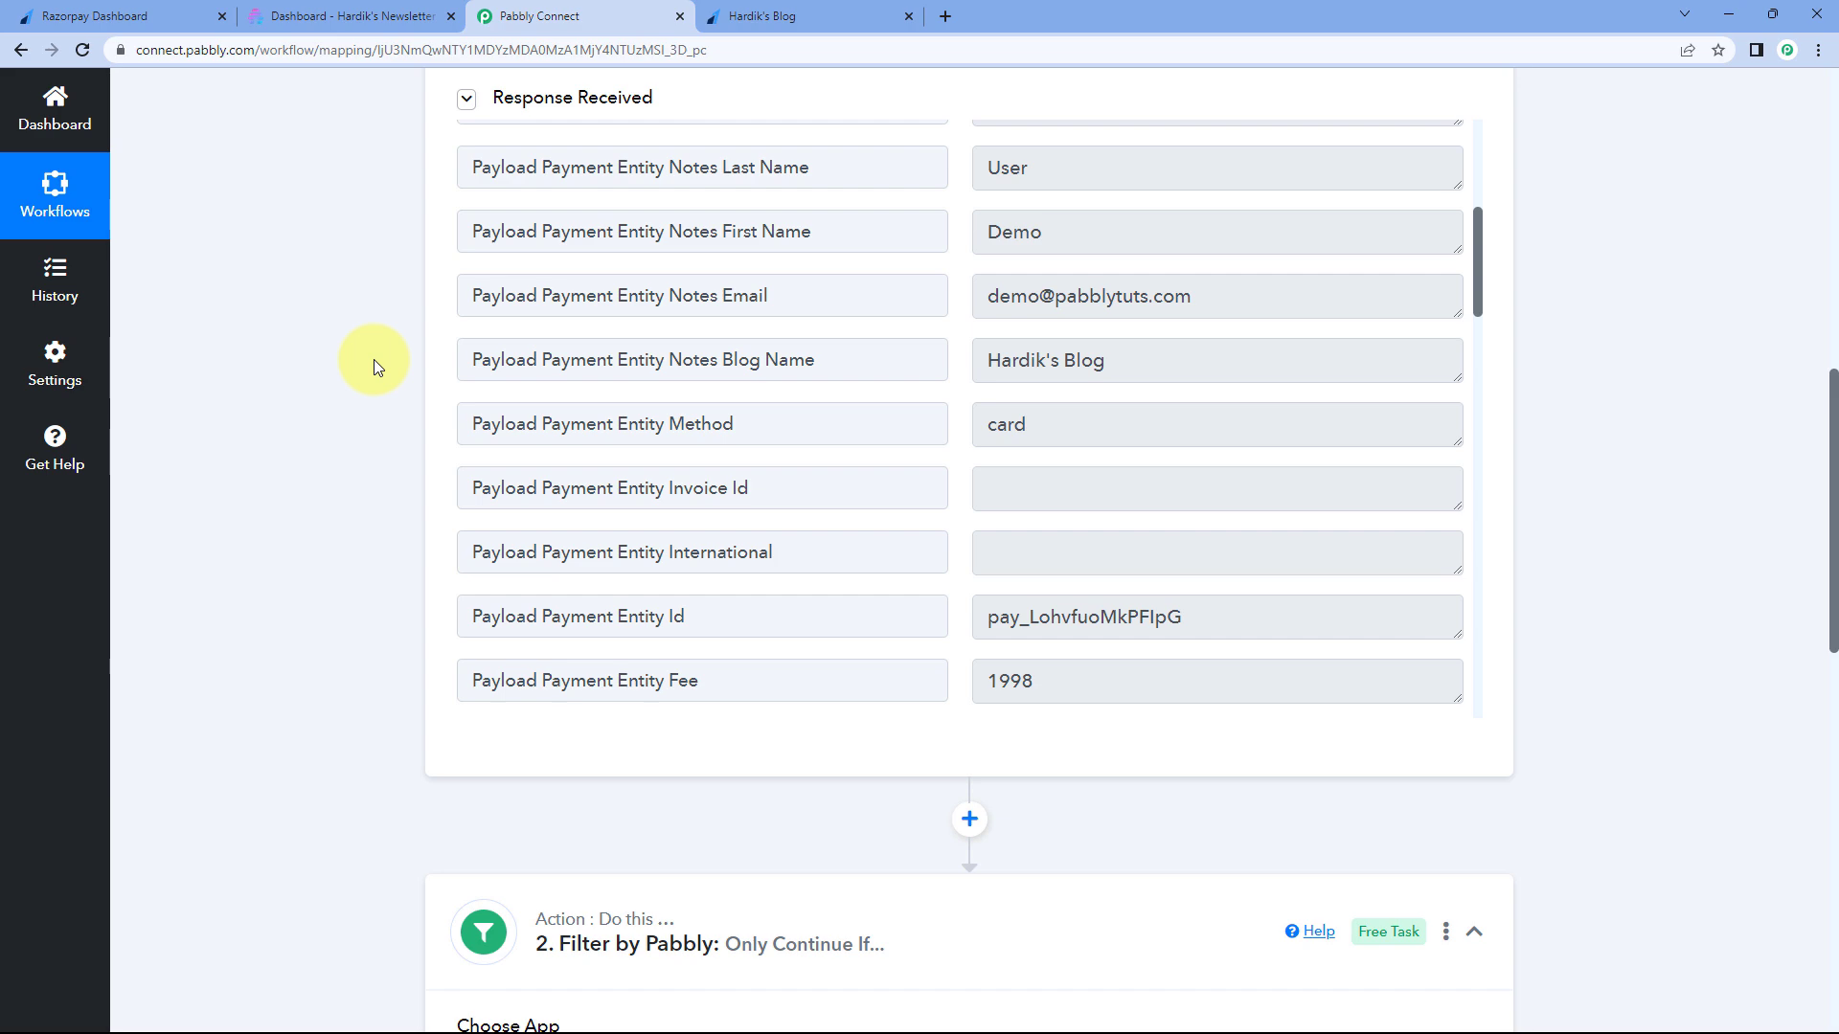
scroll(374, 359, down, 8)
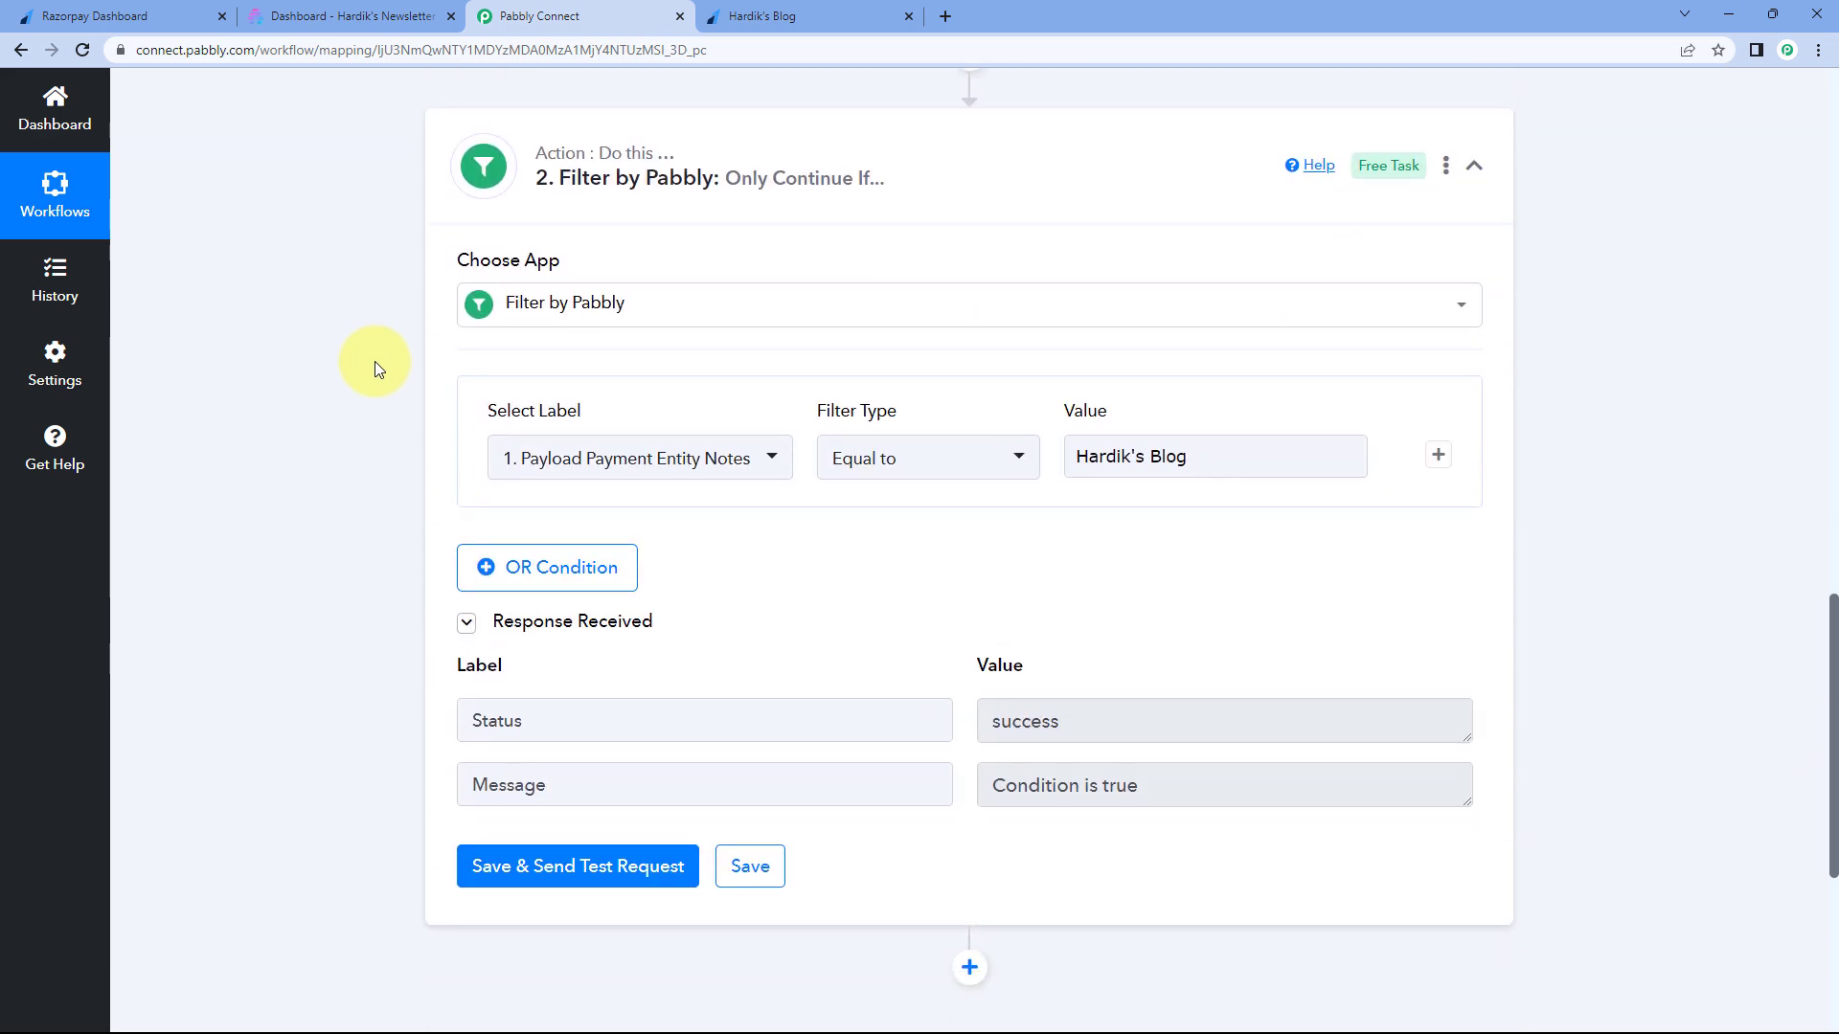
click(1057, 456)
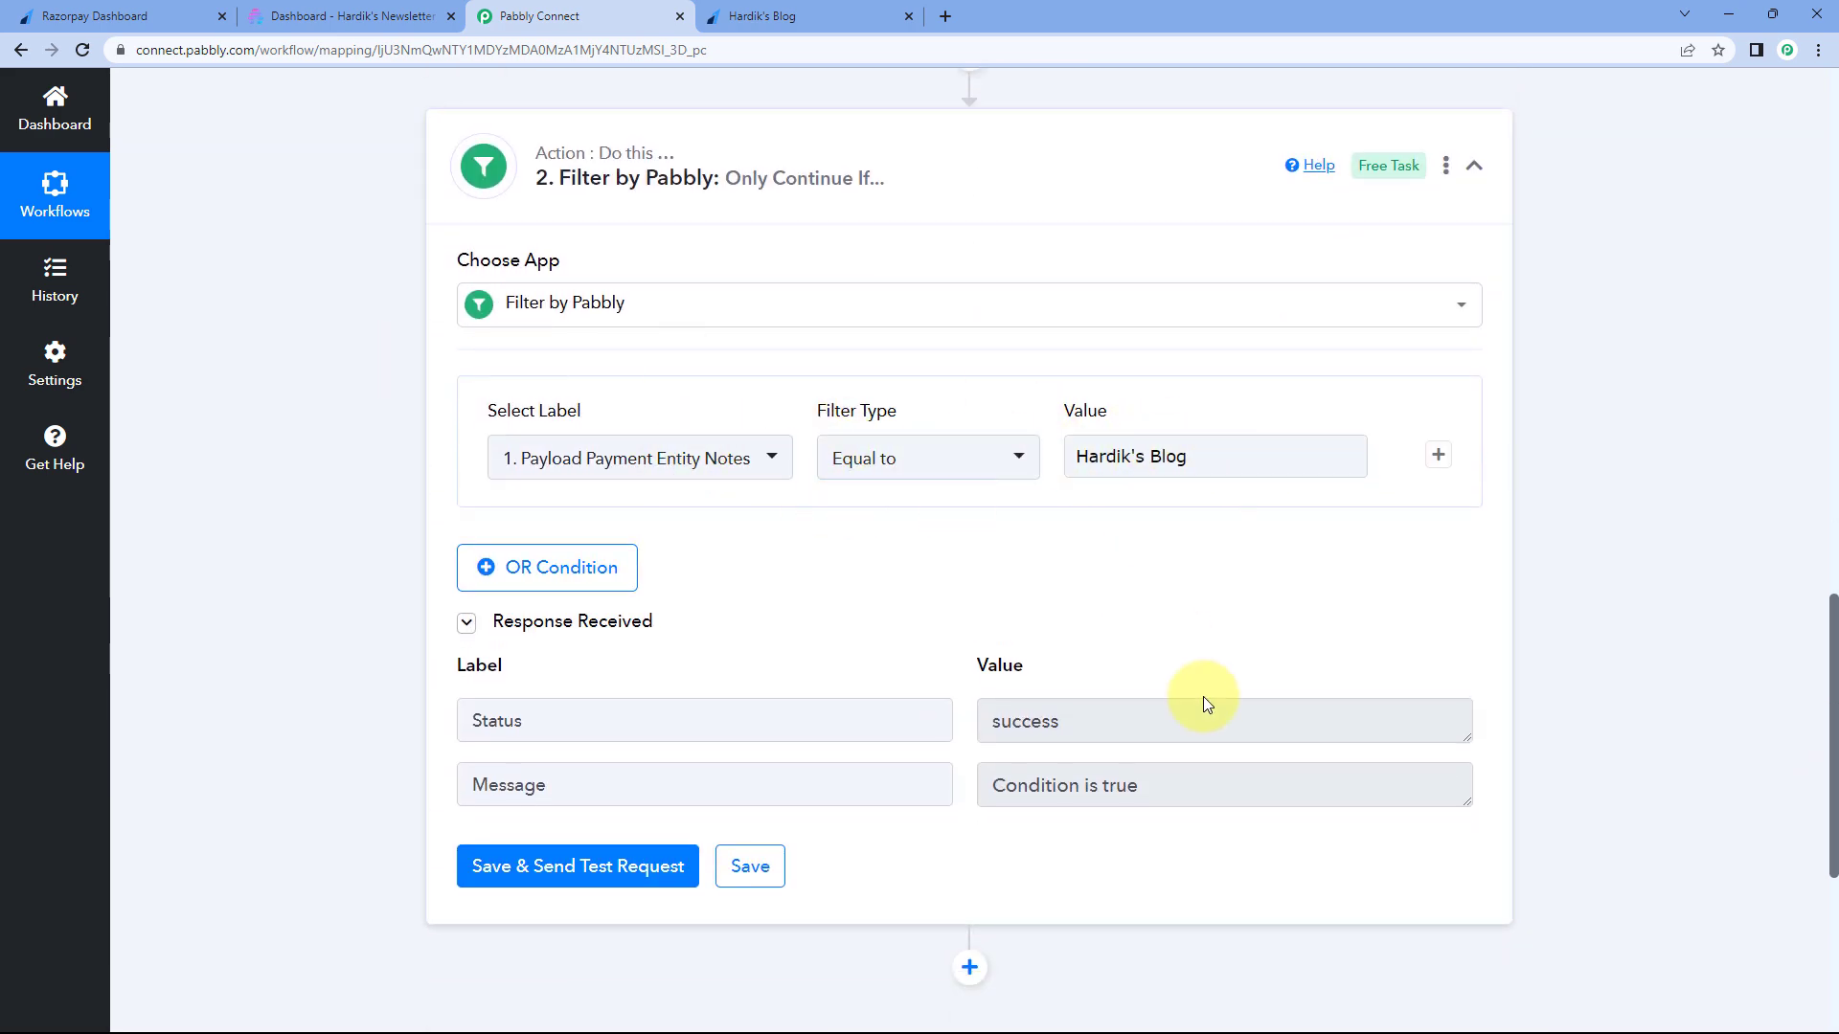
drag(1213, 791, 985, 781)
click(992, 611)
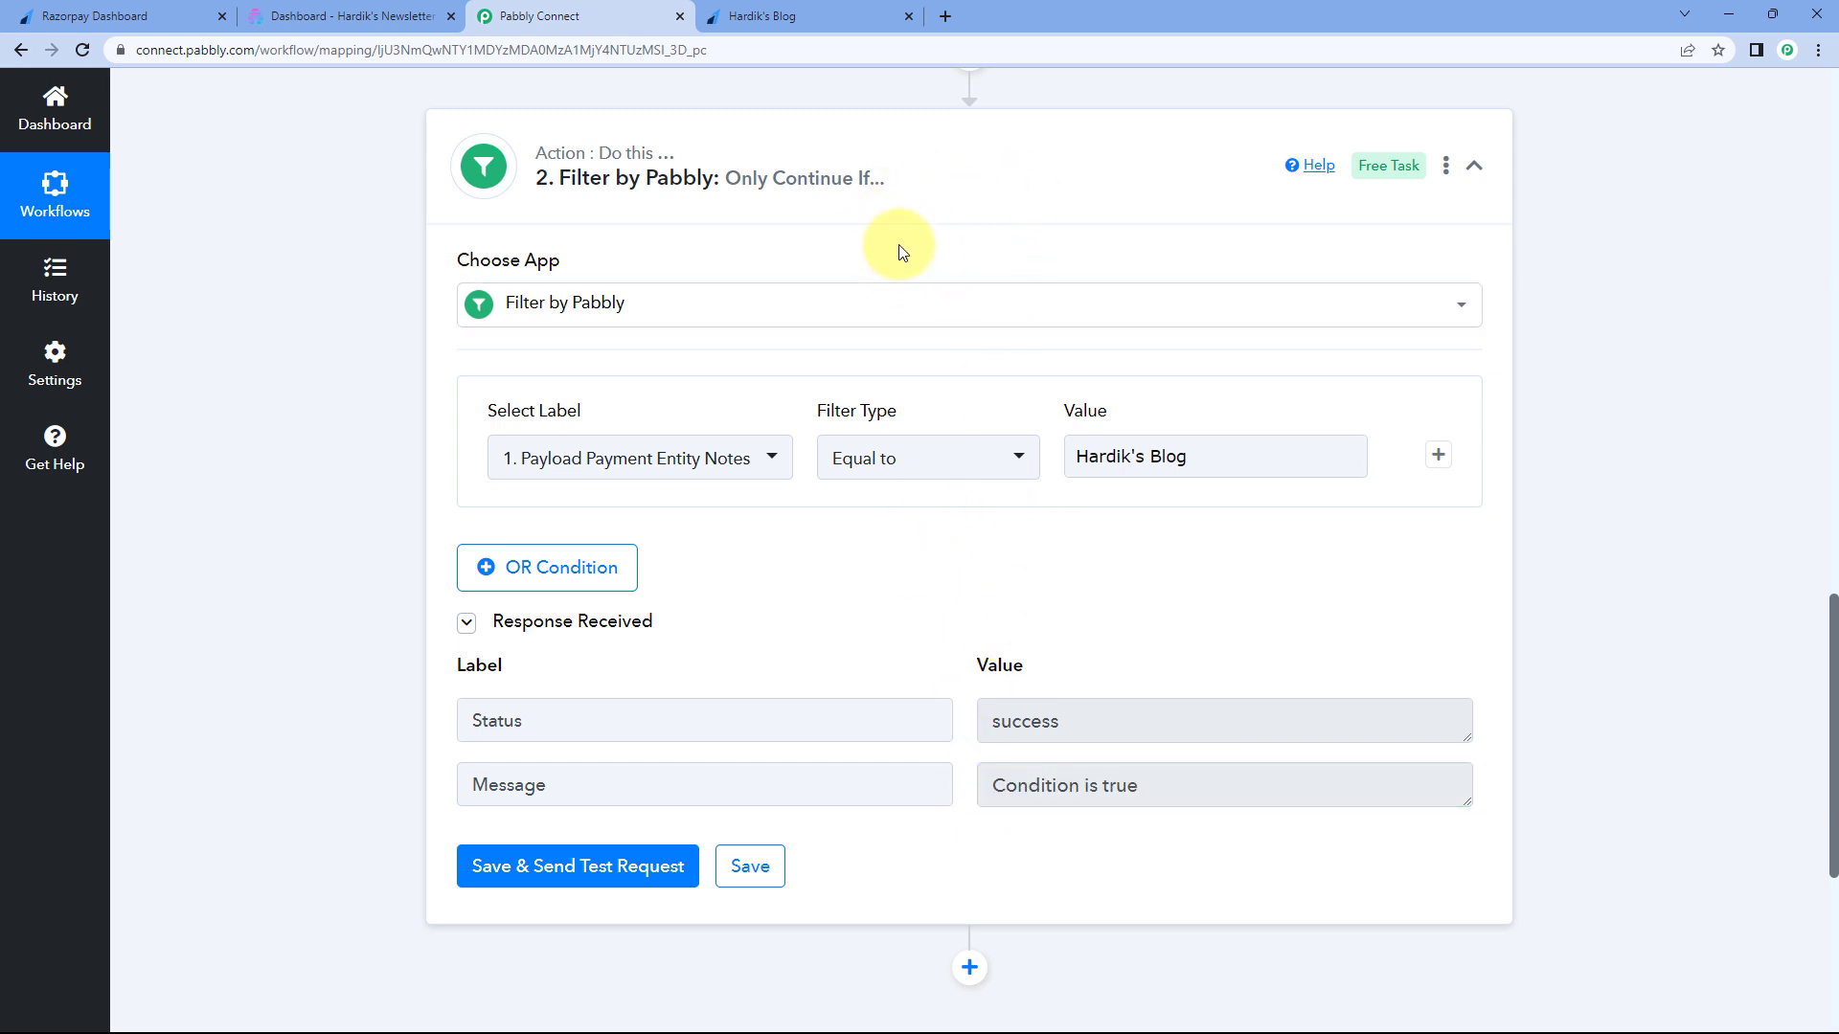
click(993, 196)
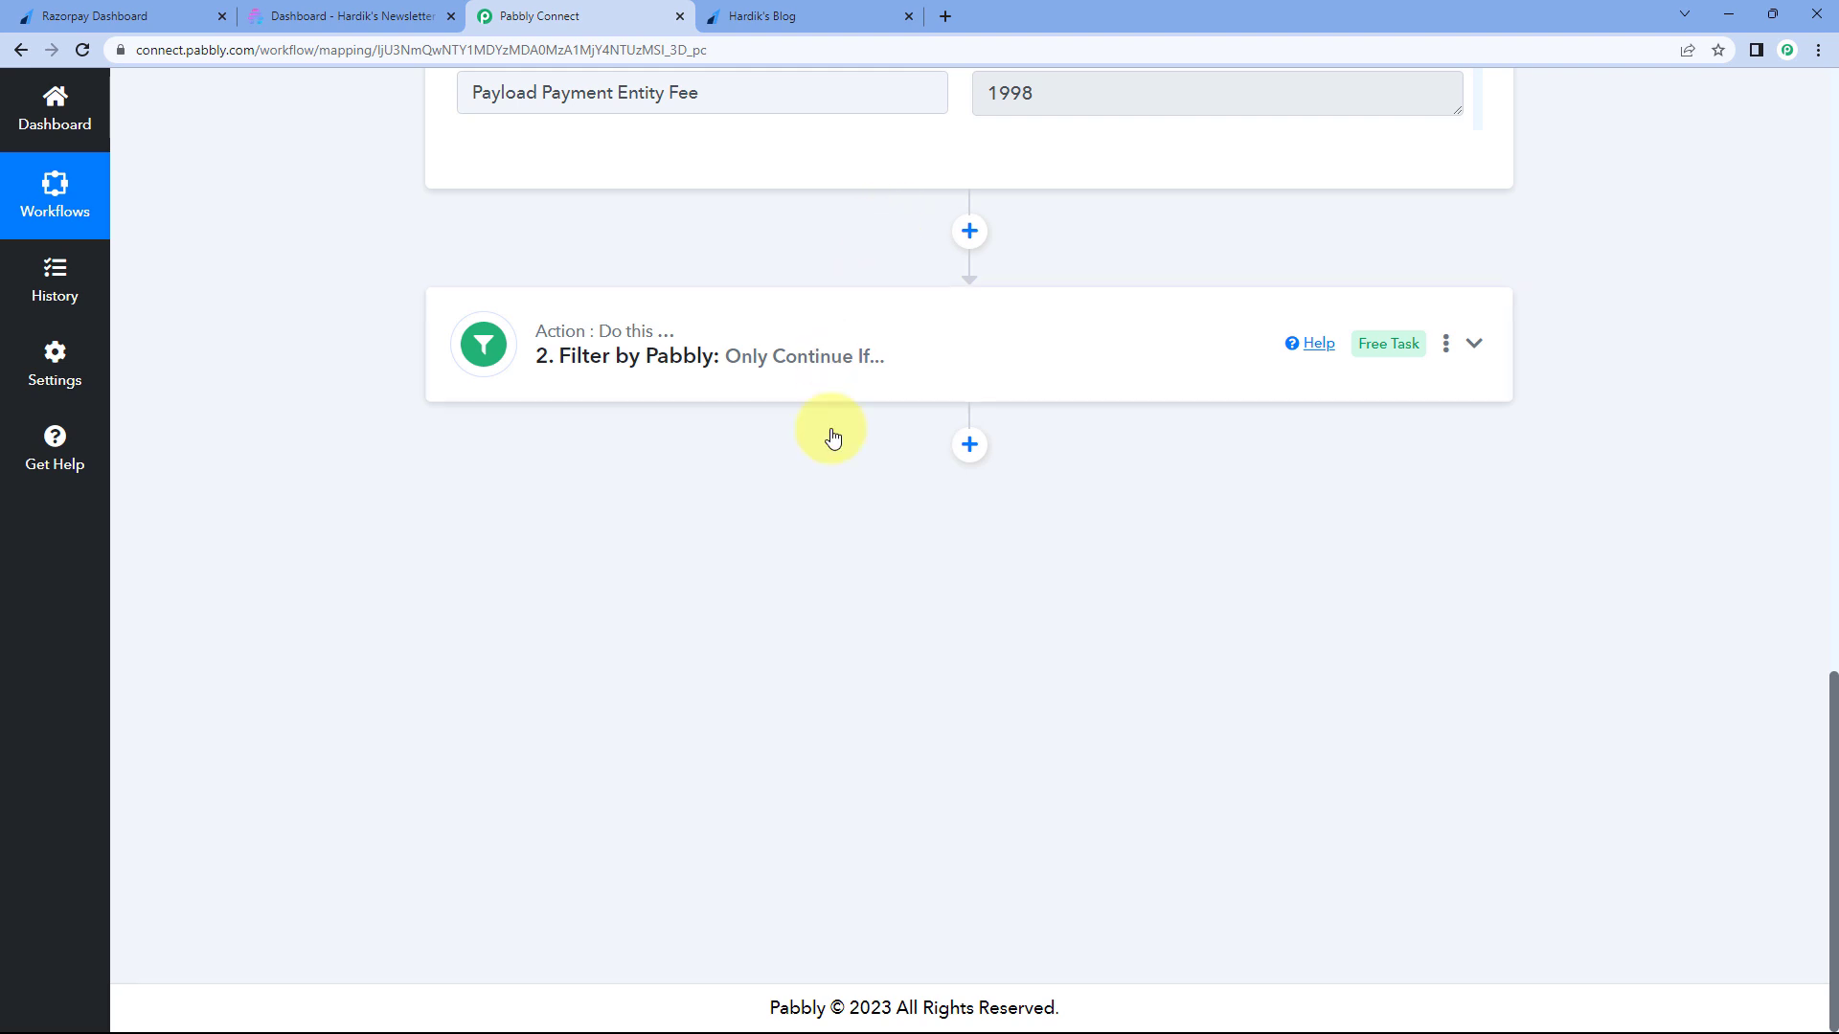
click(970, 445)
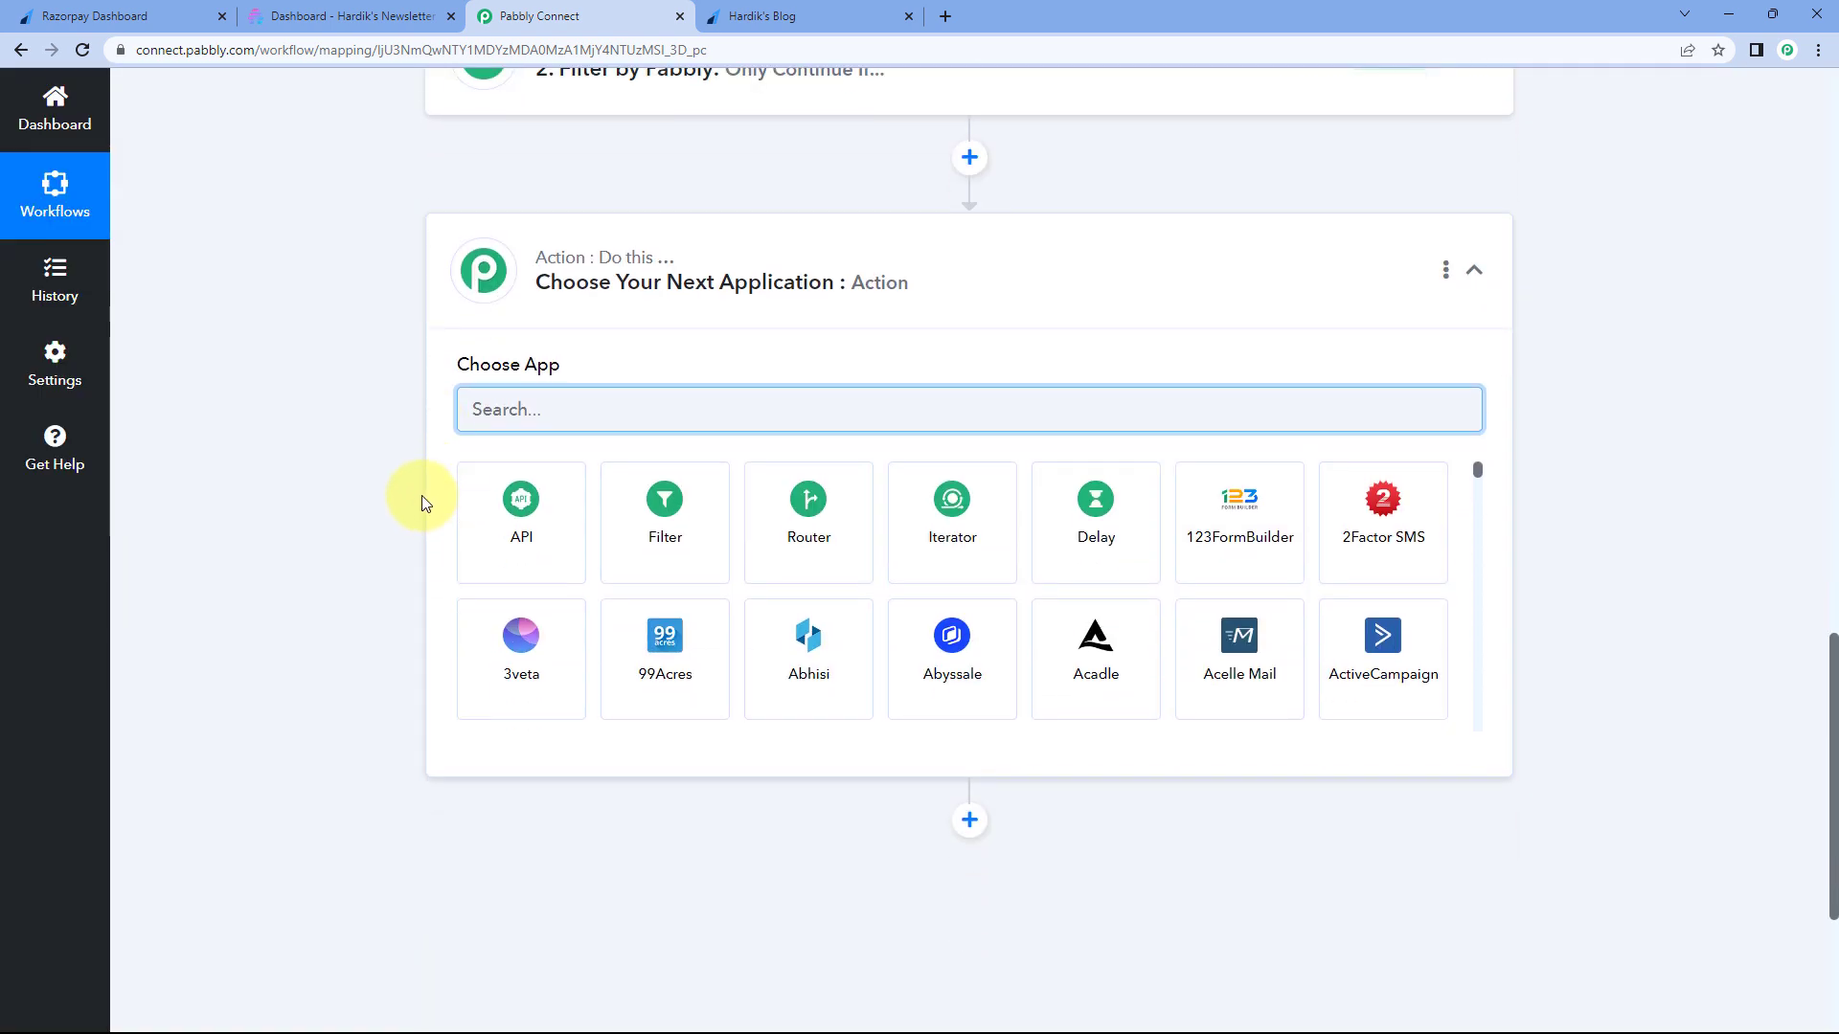
- Set the new action to Beehiiv's Create Subscriber/Subscription event and add a new Beehiiv connection
text(Beehi)
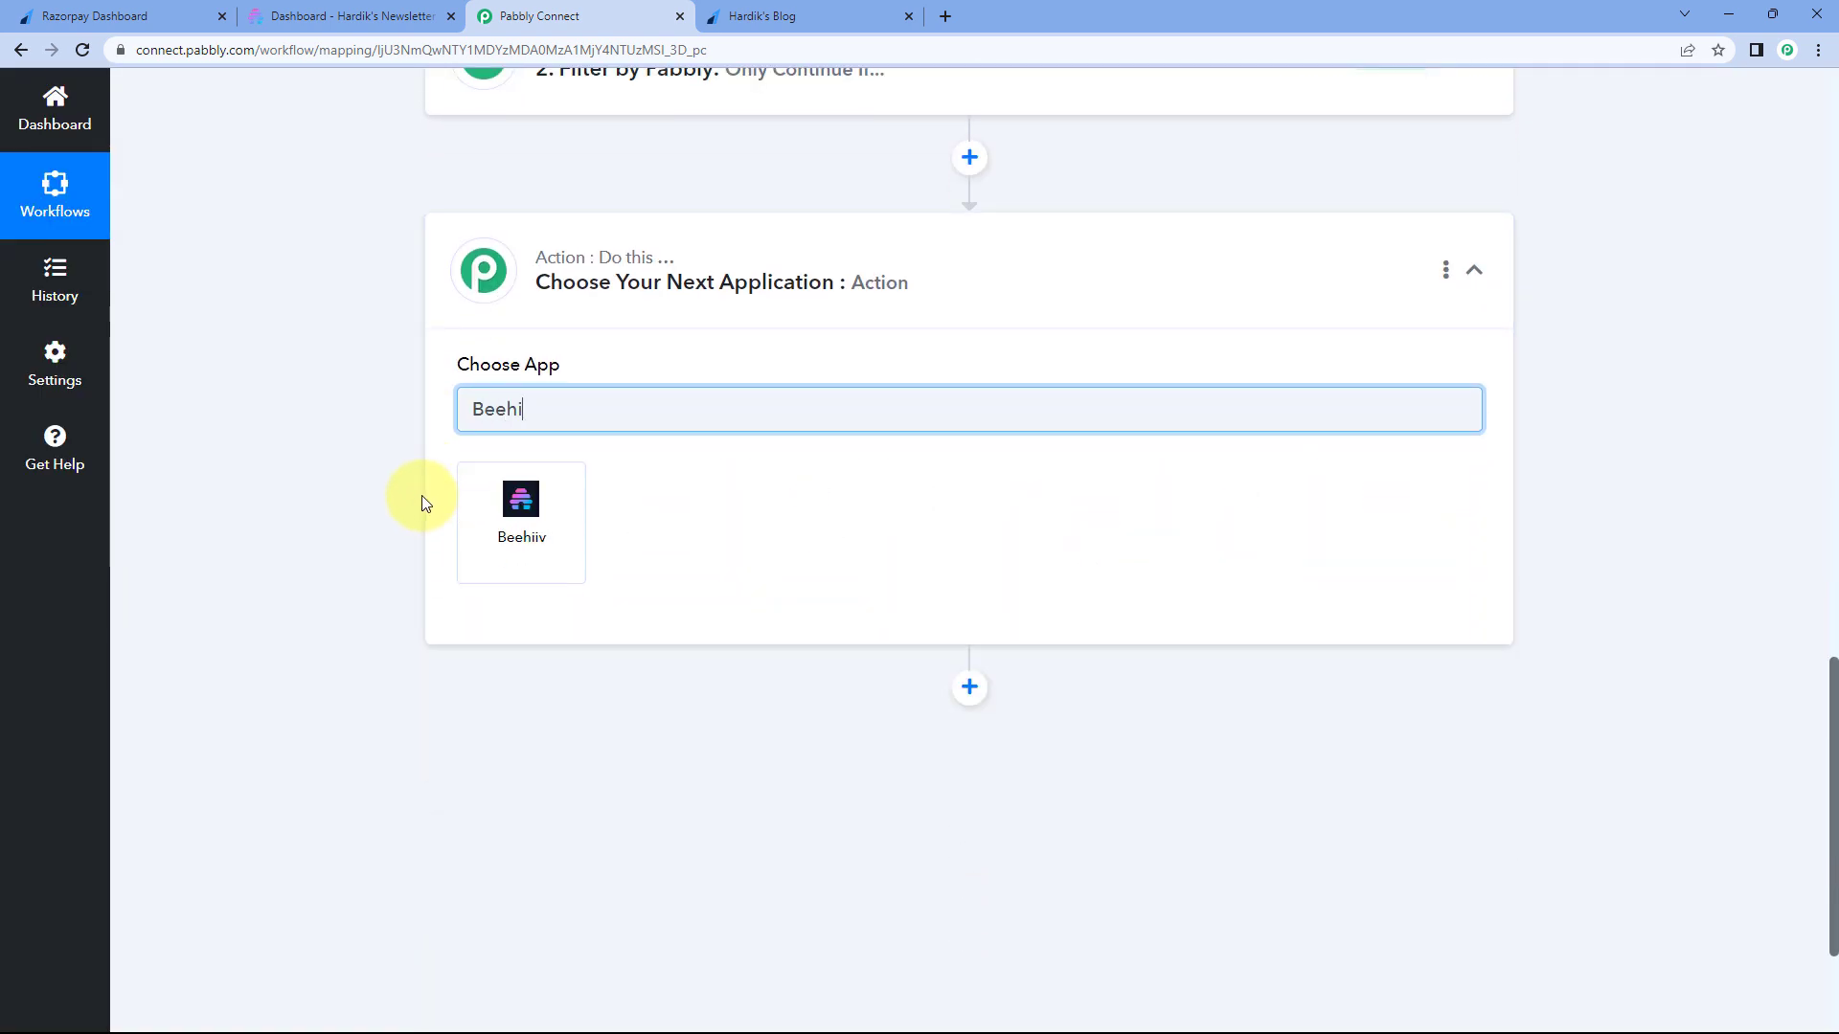
text(iv)
click(511, 498)
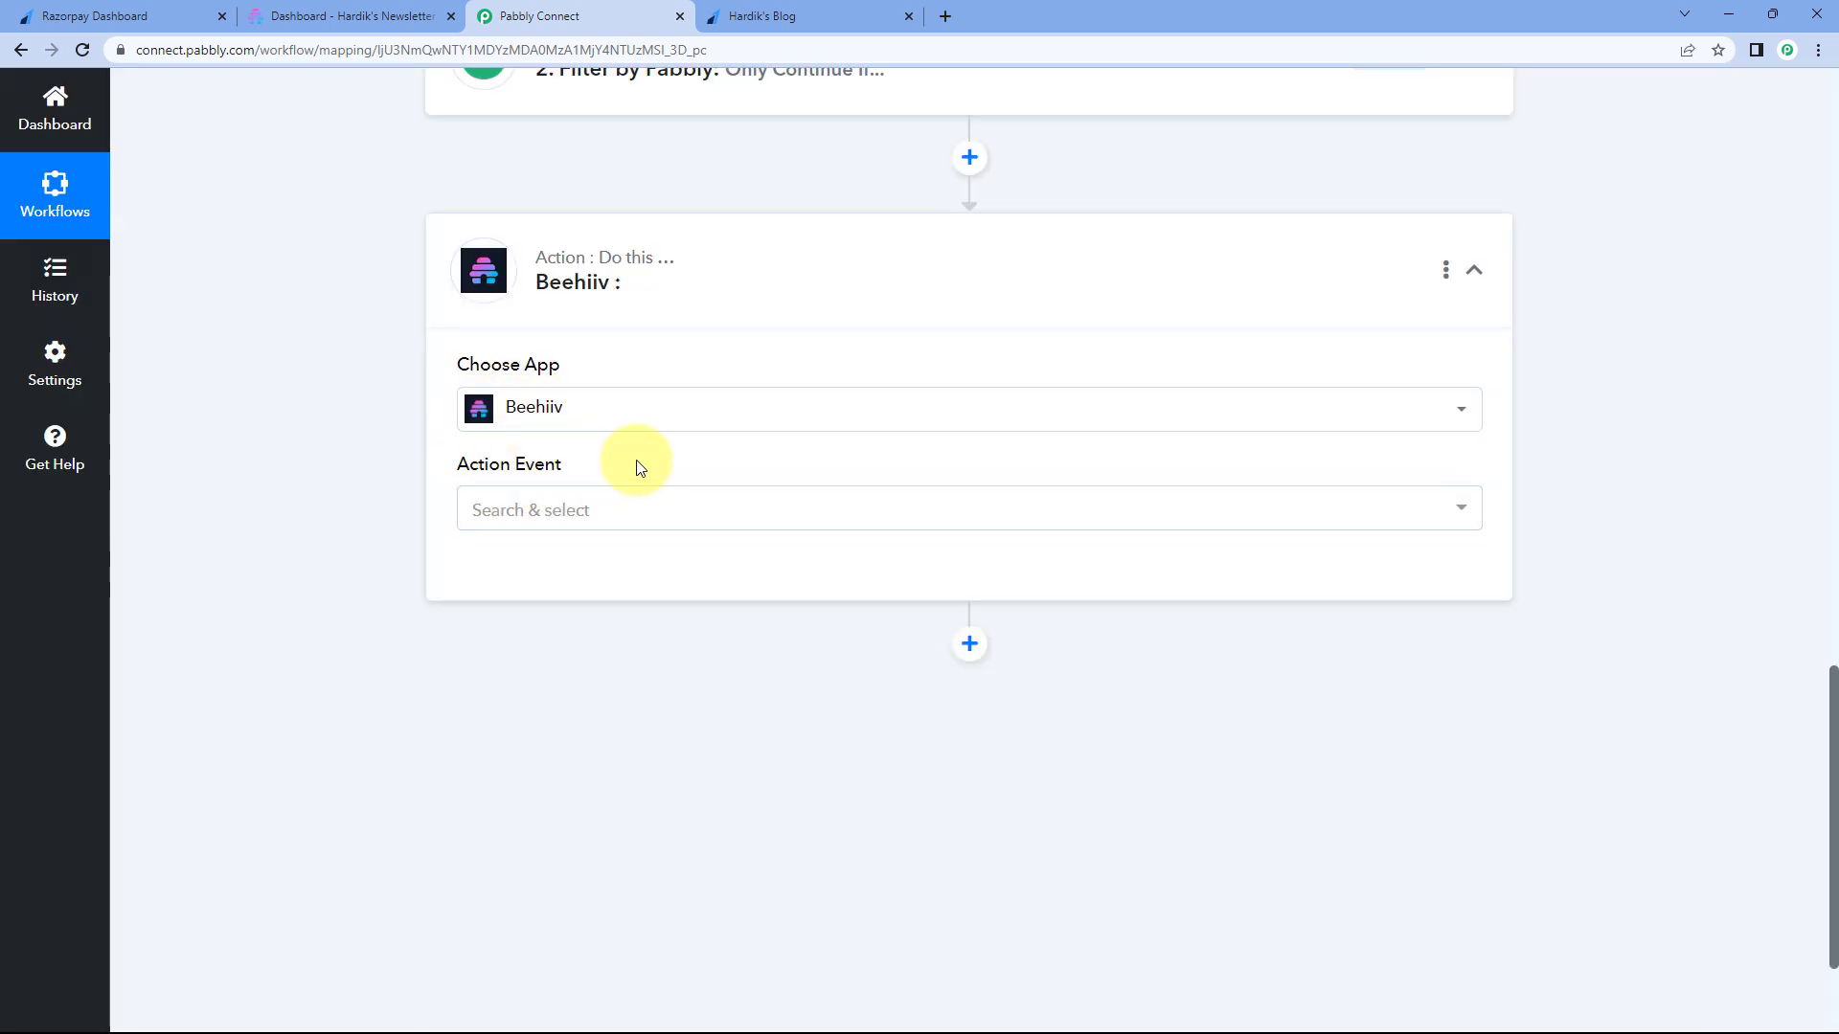
click(611, 509)
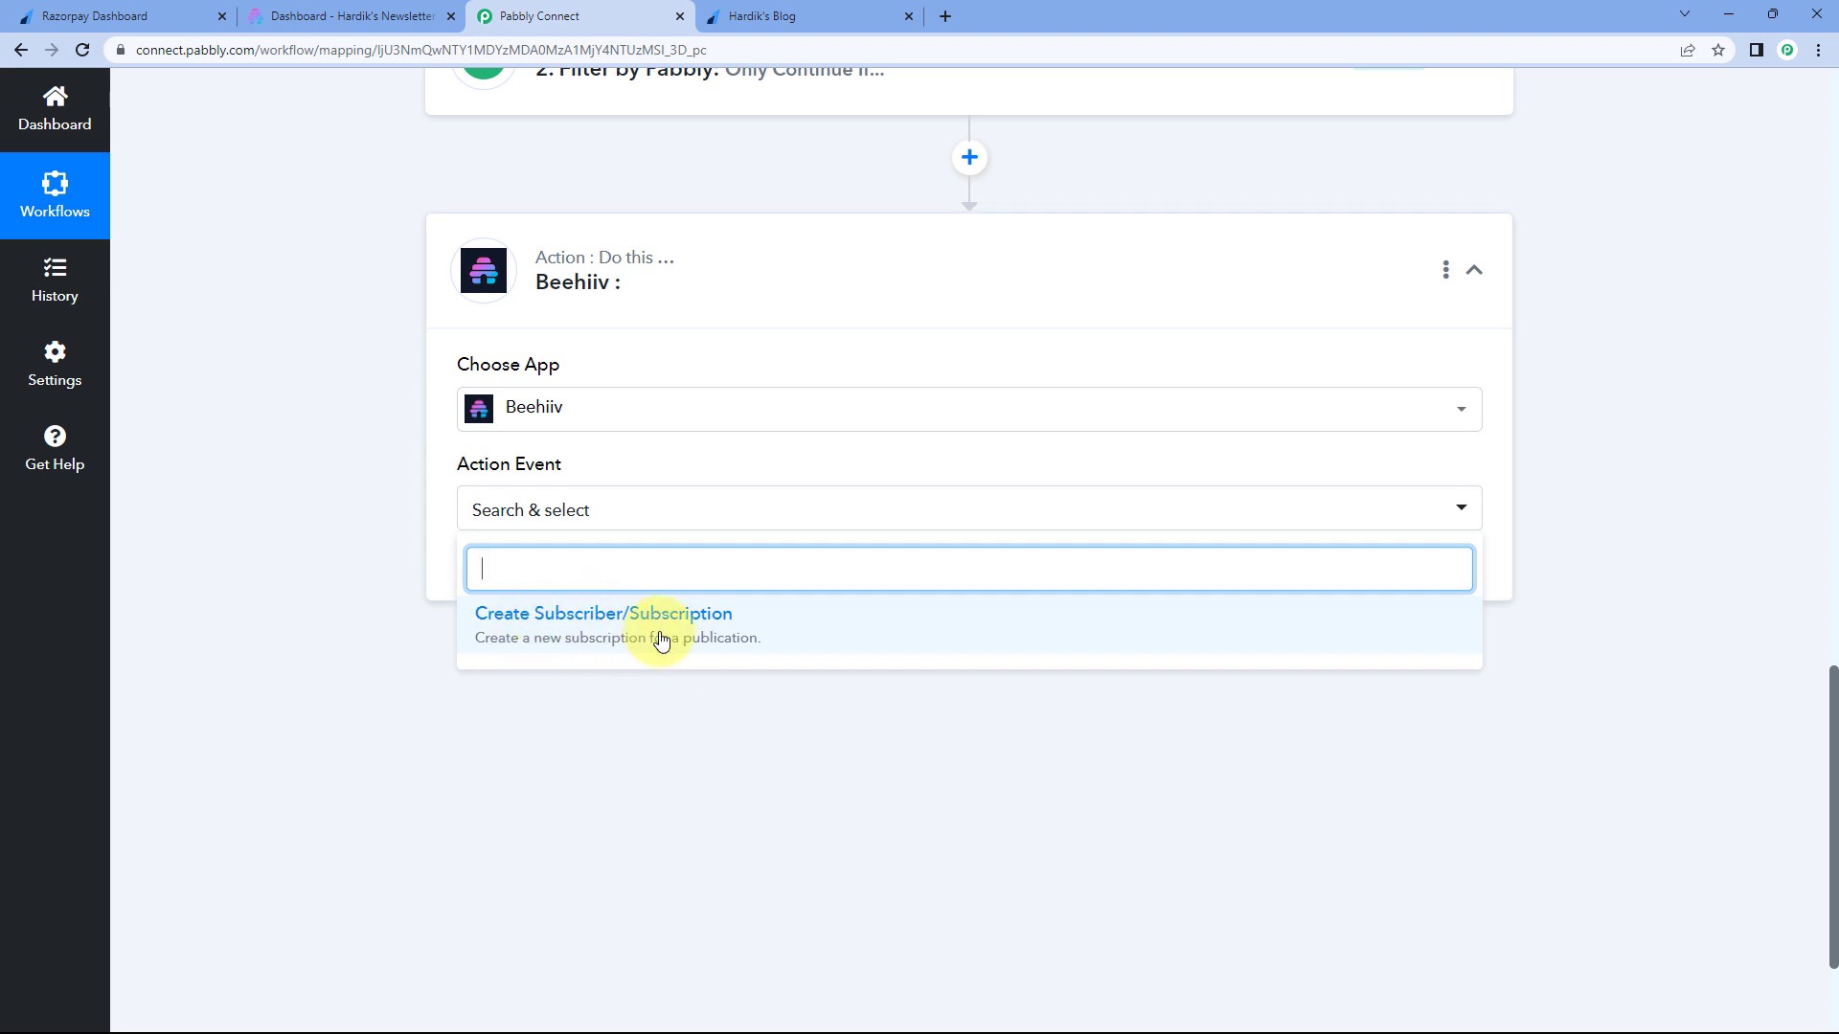
click(746, 637)
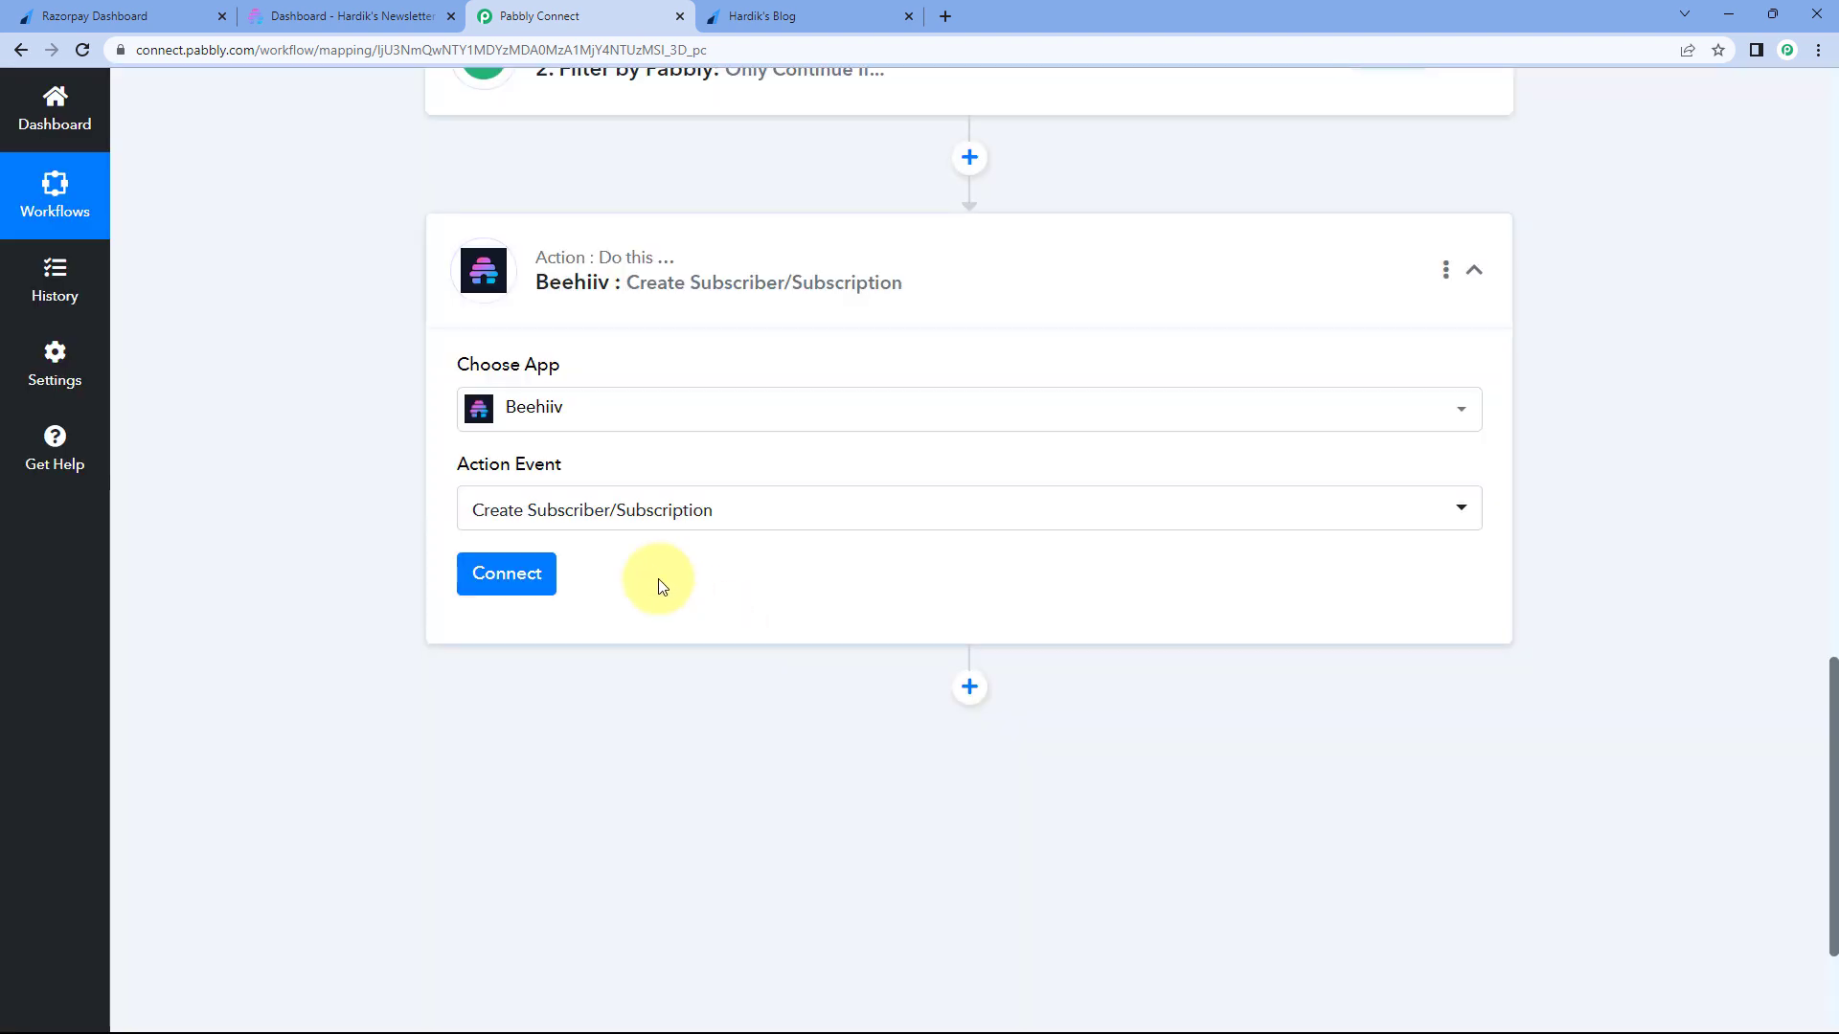
click(511, 578)
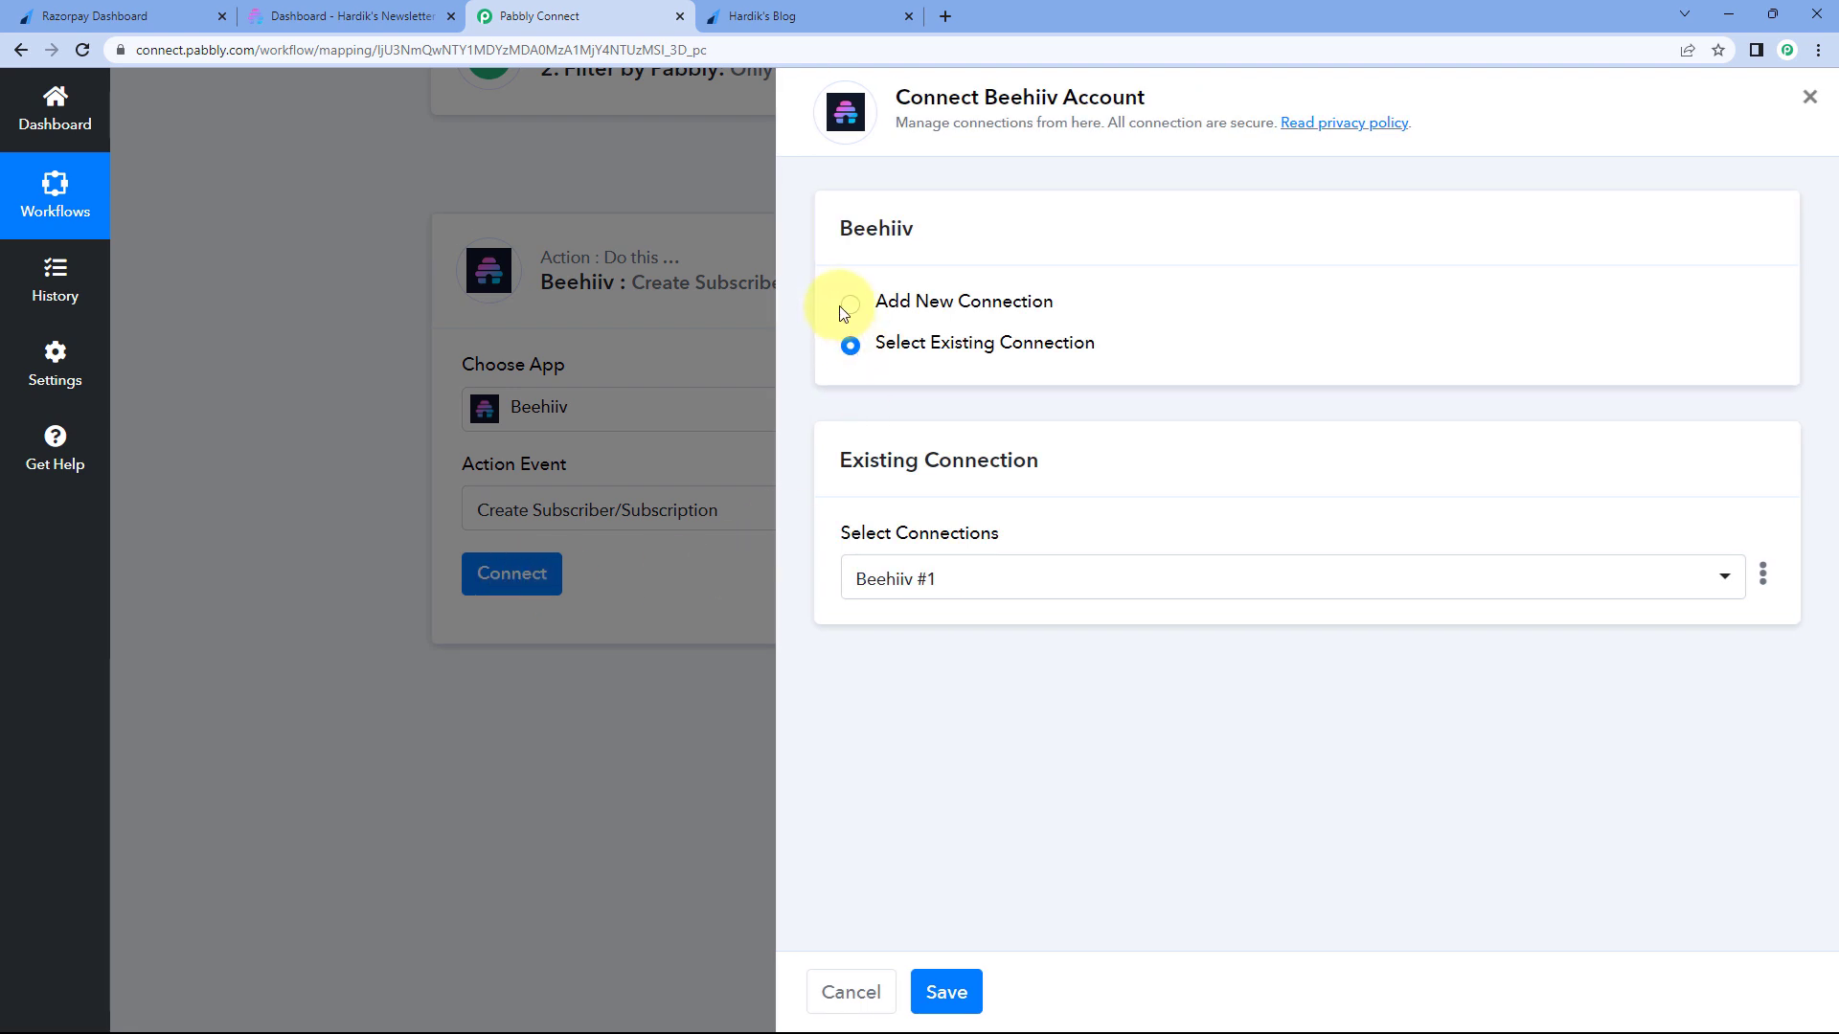
click(849, 304)
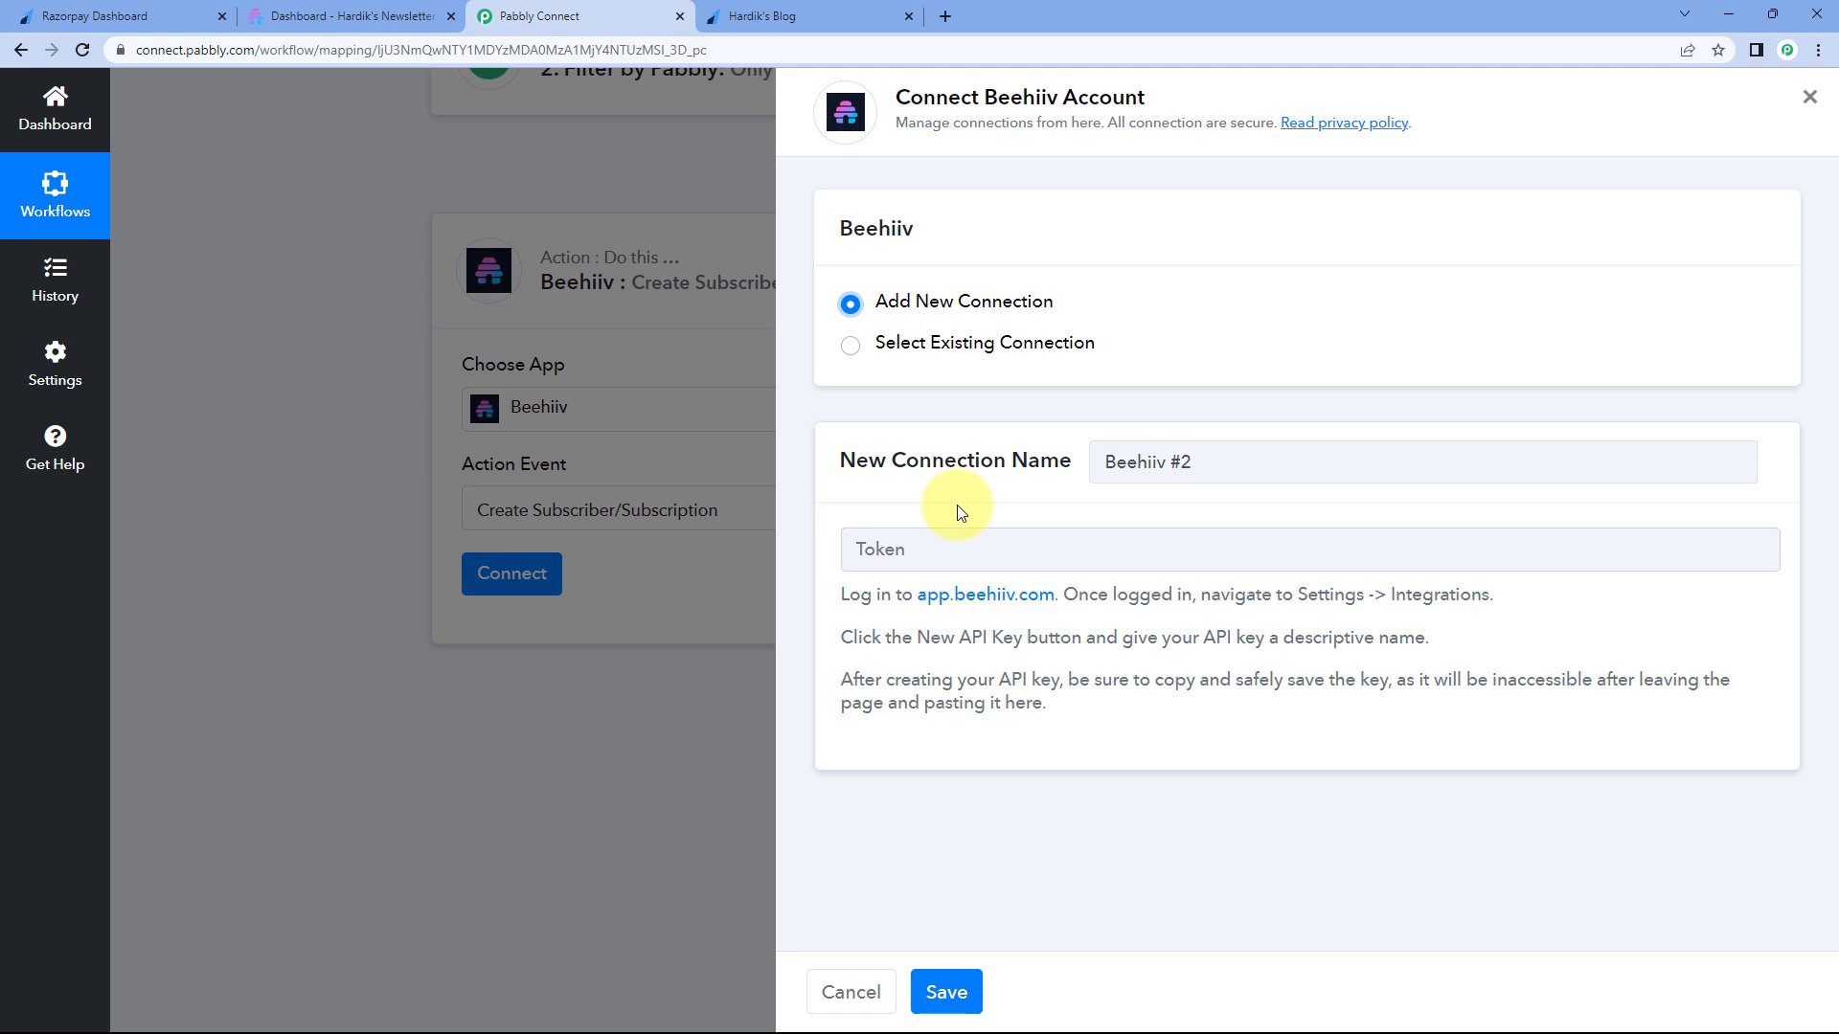
click(398, 15)
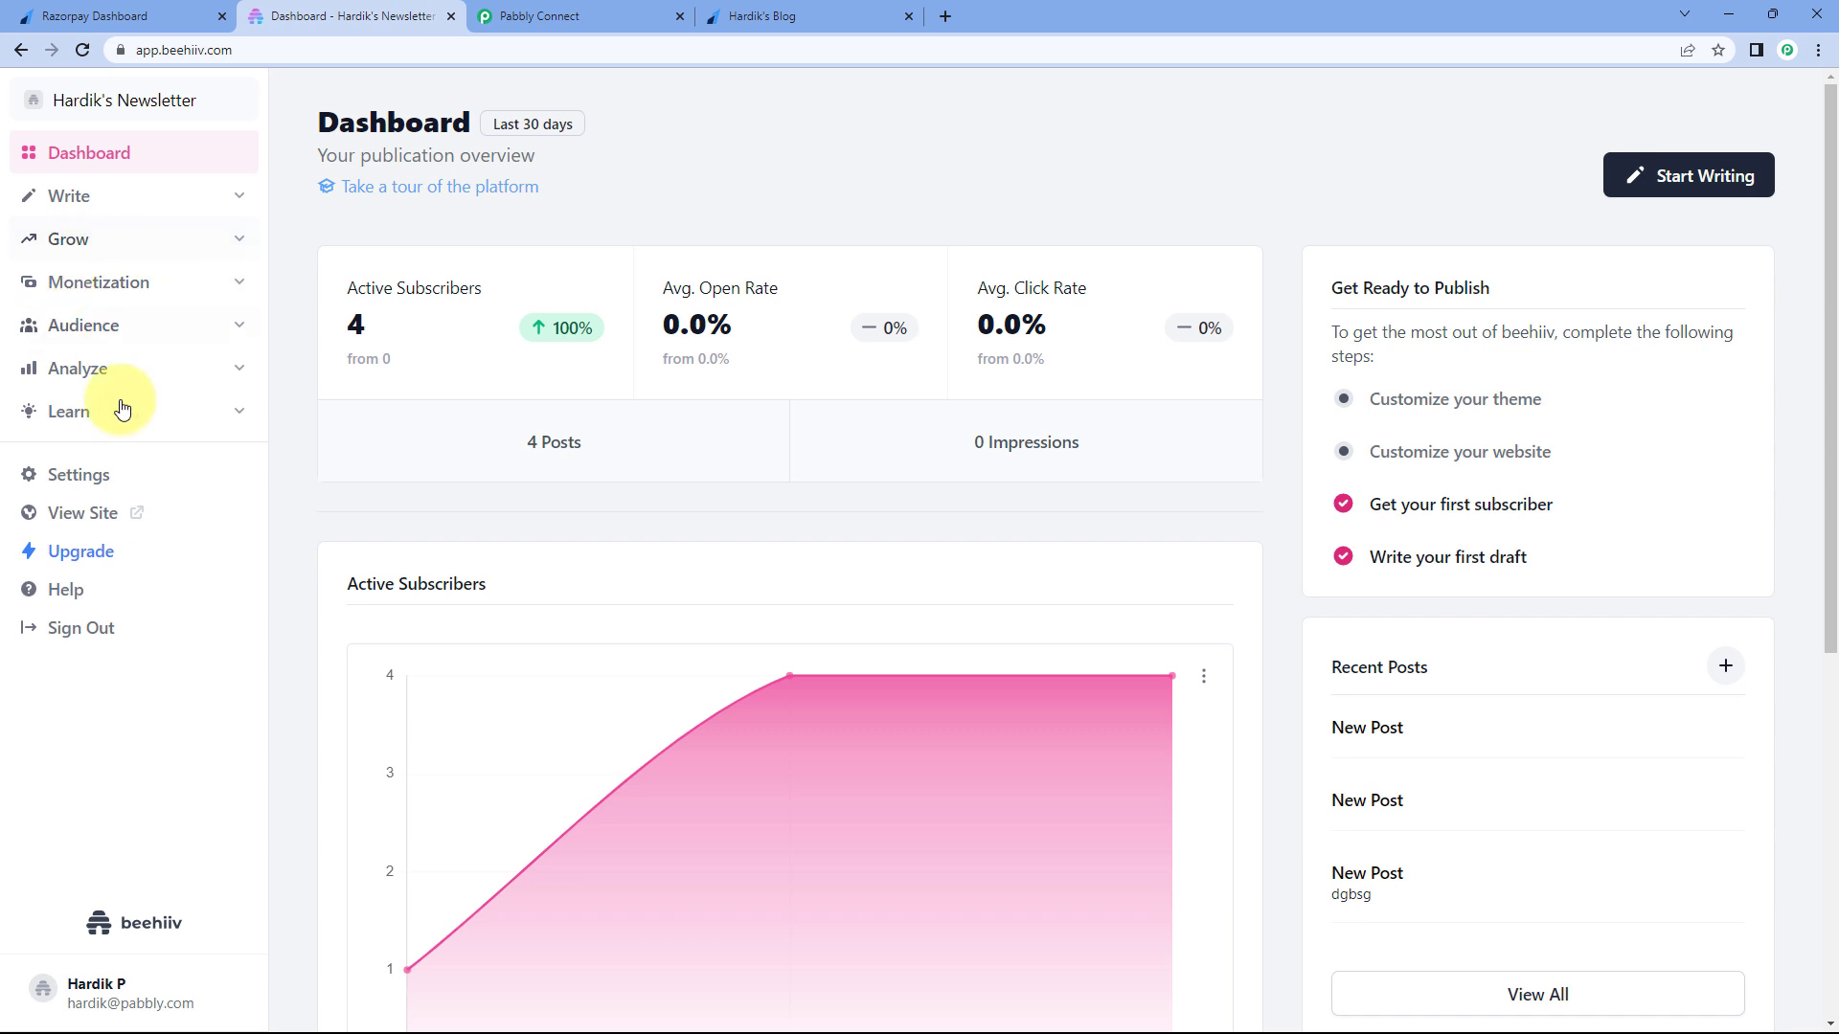
- In Beehiiv's integration settings, create a new API key named 'Pabbly'
click(90, 478)
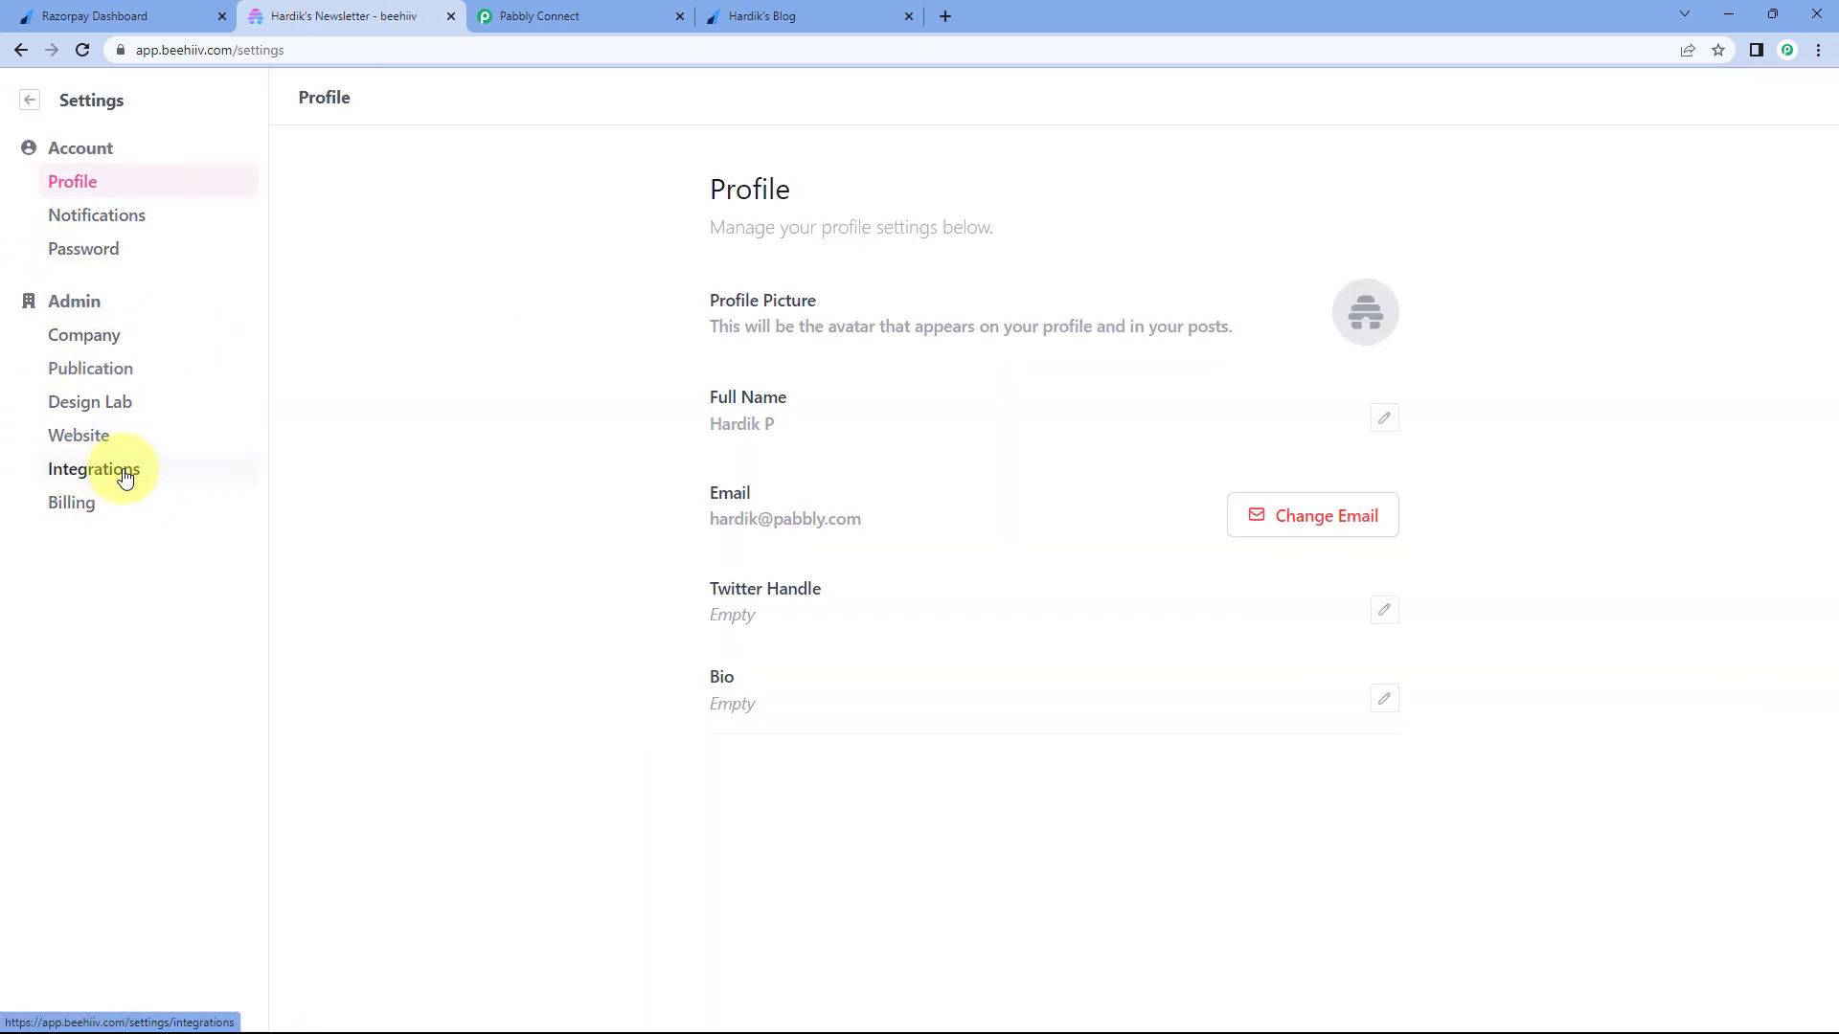
click(124, 478)
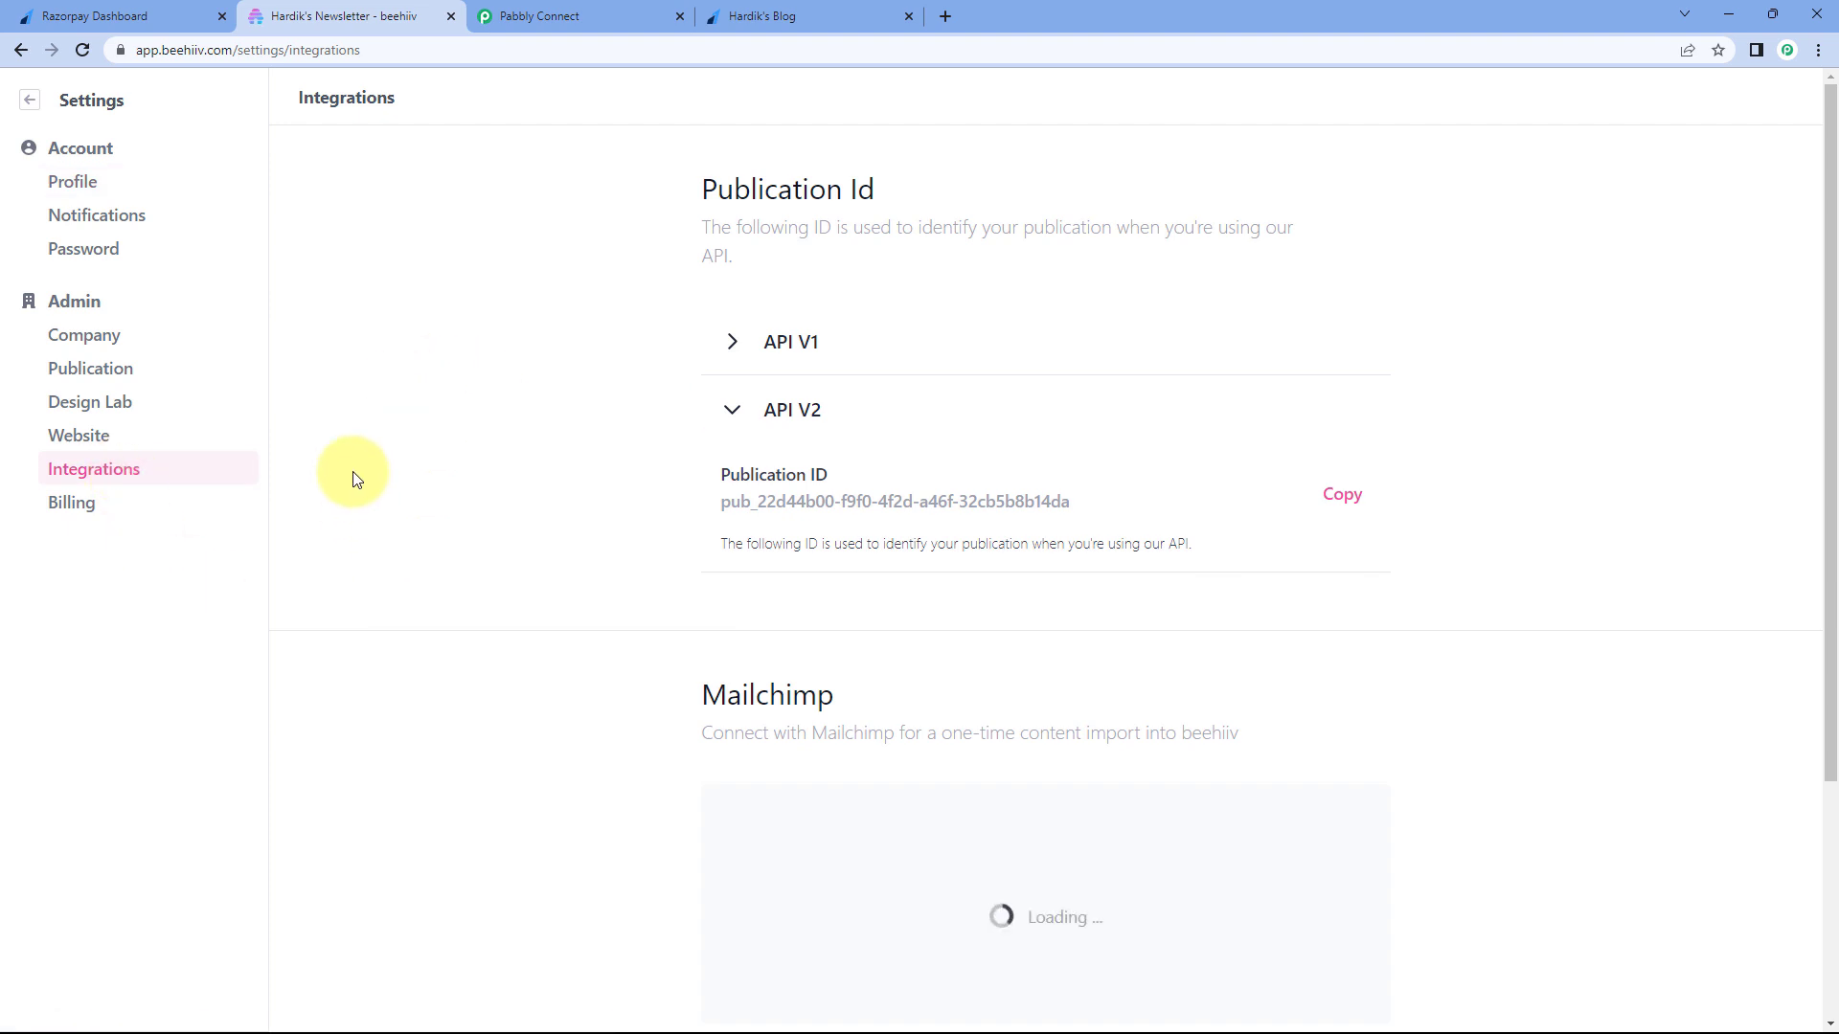
scroll(573, 507, down, 3)
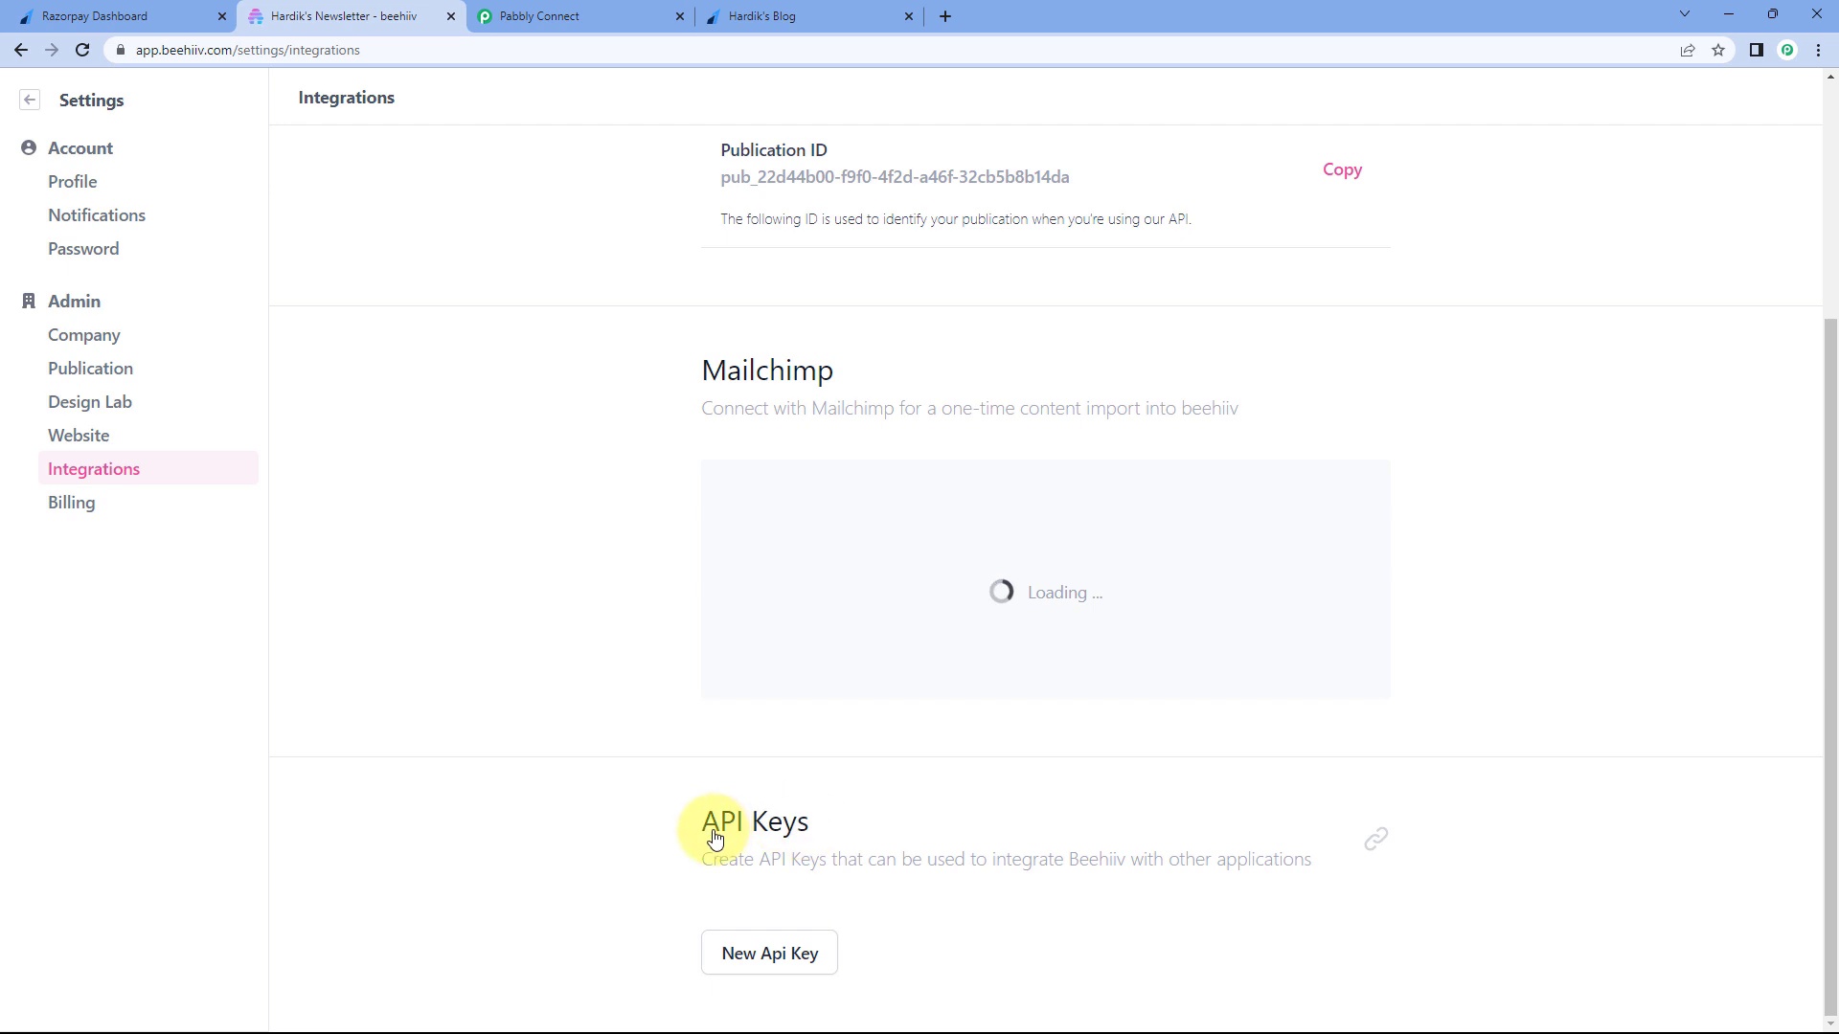
click(778, 958)
click(1603, 212)
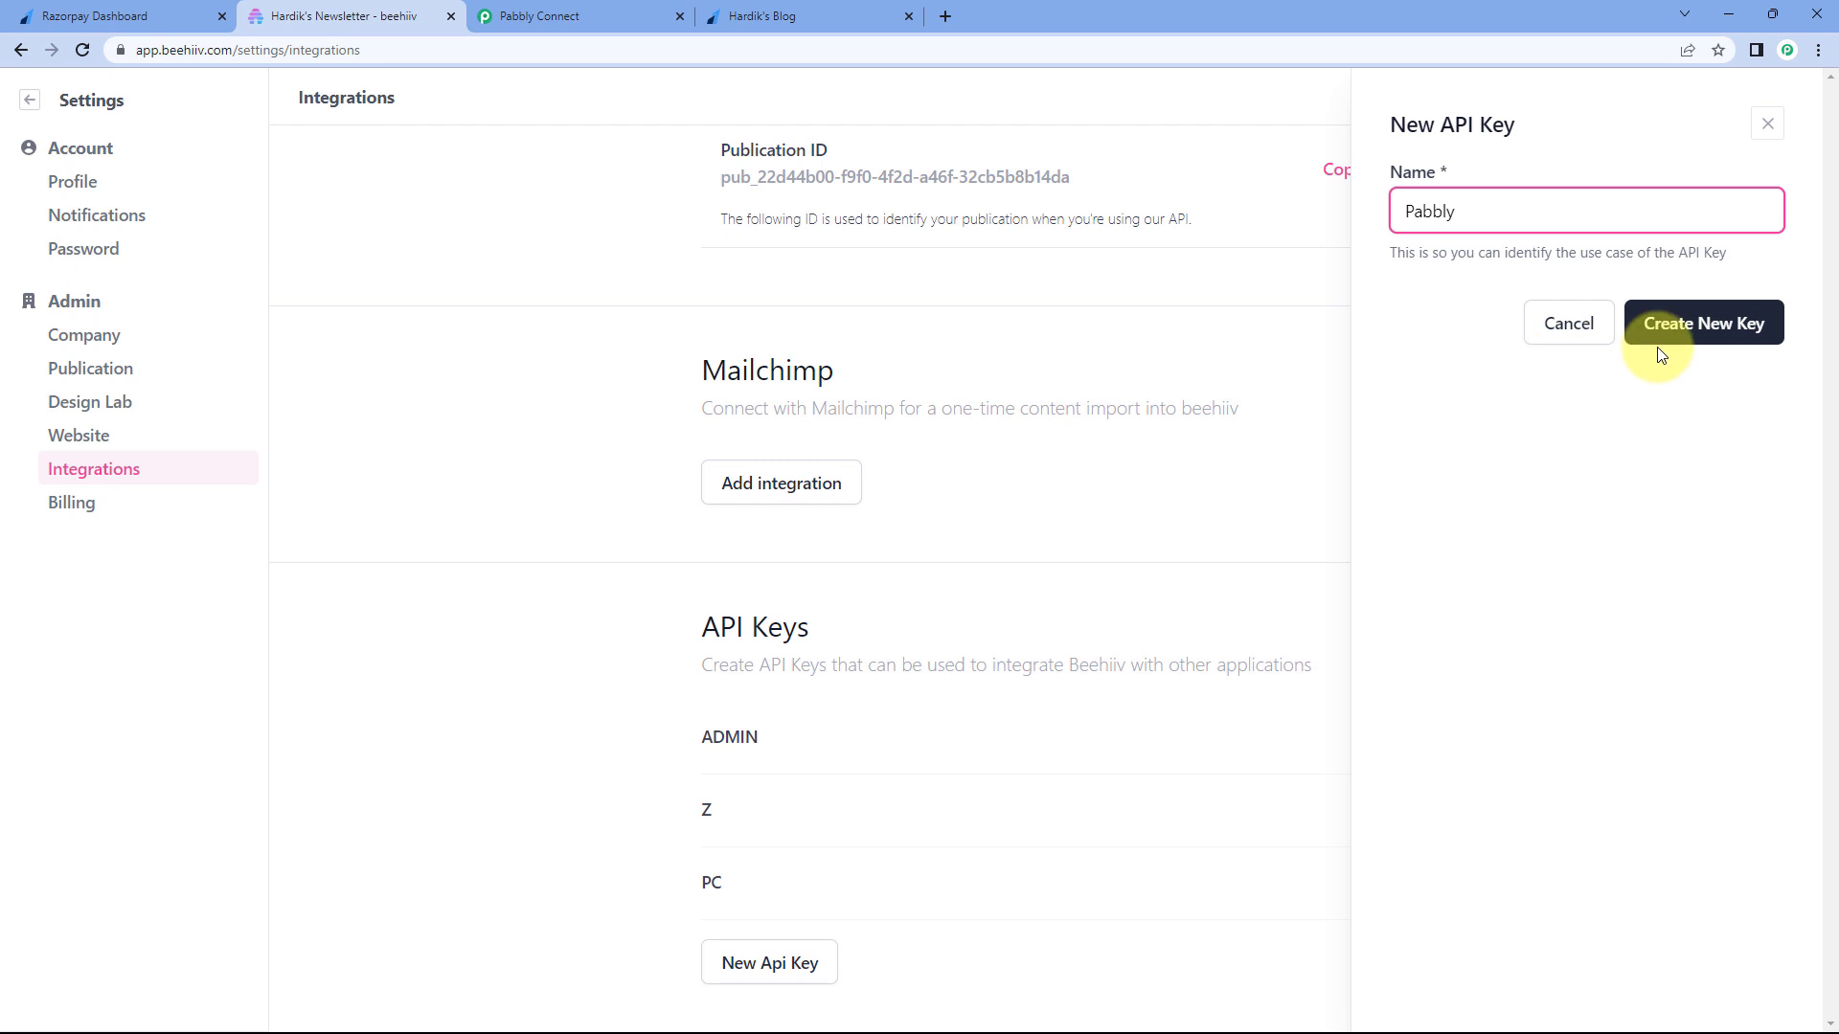
click(1713, 334)
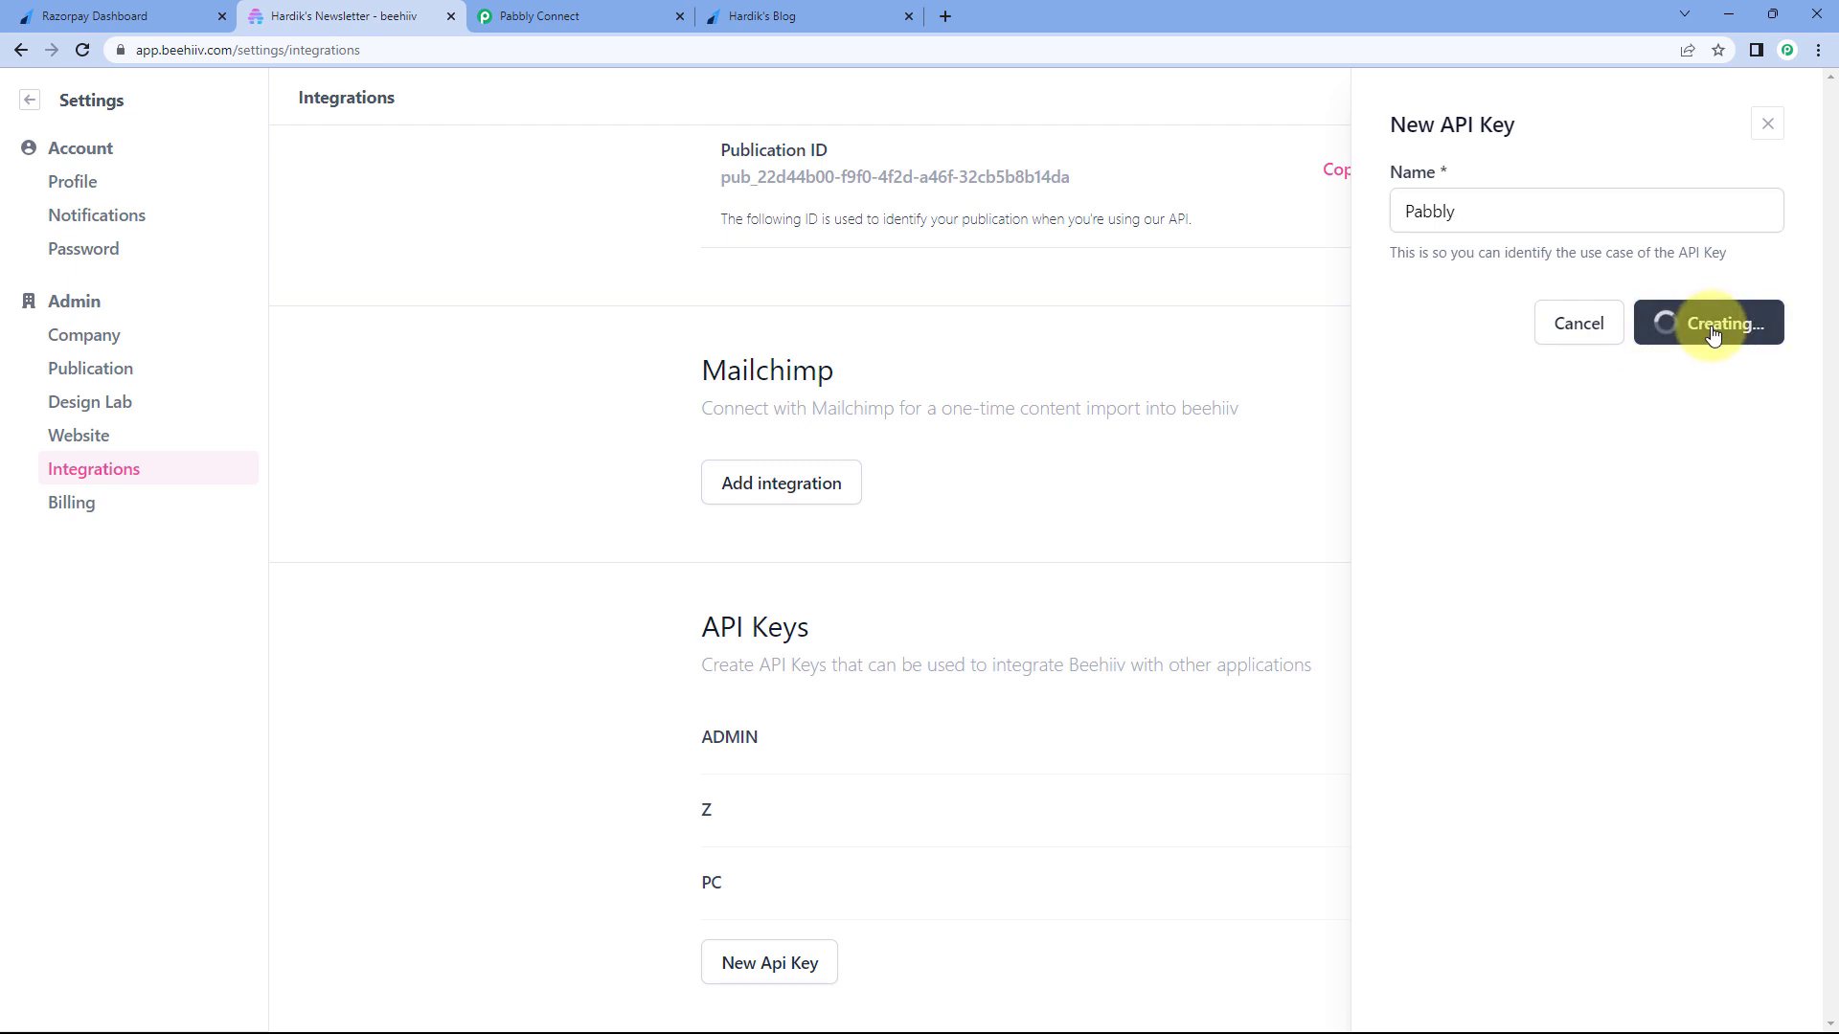
- Copy the new Pabbly API key and bring it to Pabbly Connect's API key field
click(1525, 213)
drag(1526, 212, 1623, 221)
click(1744, 342)
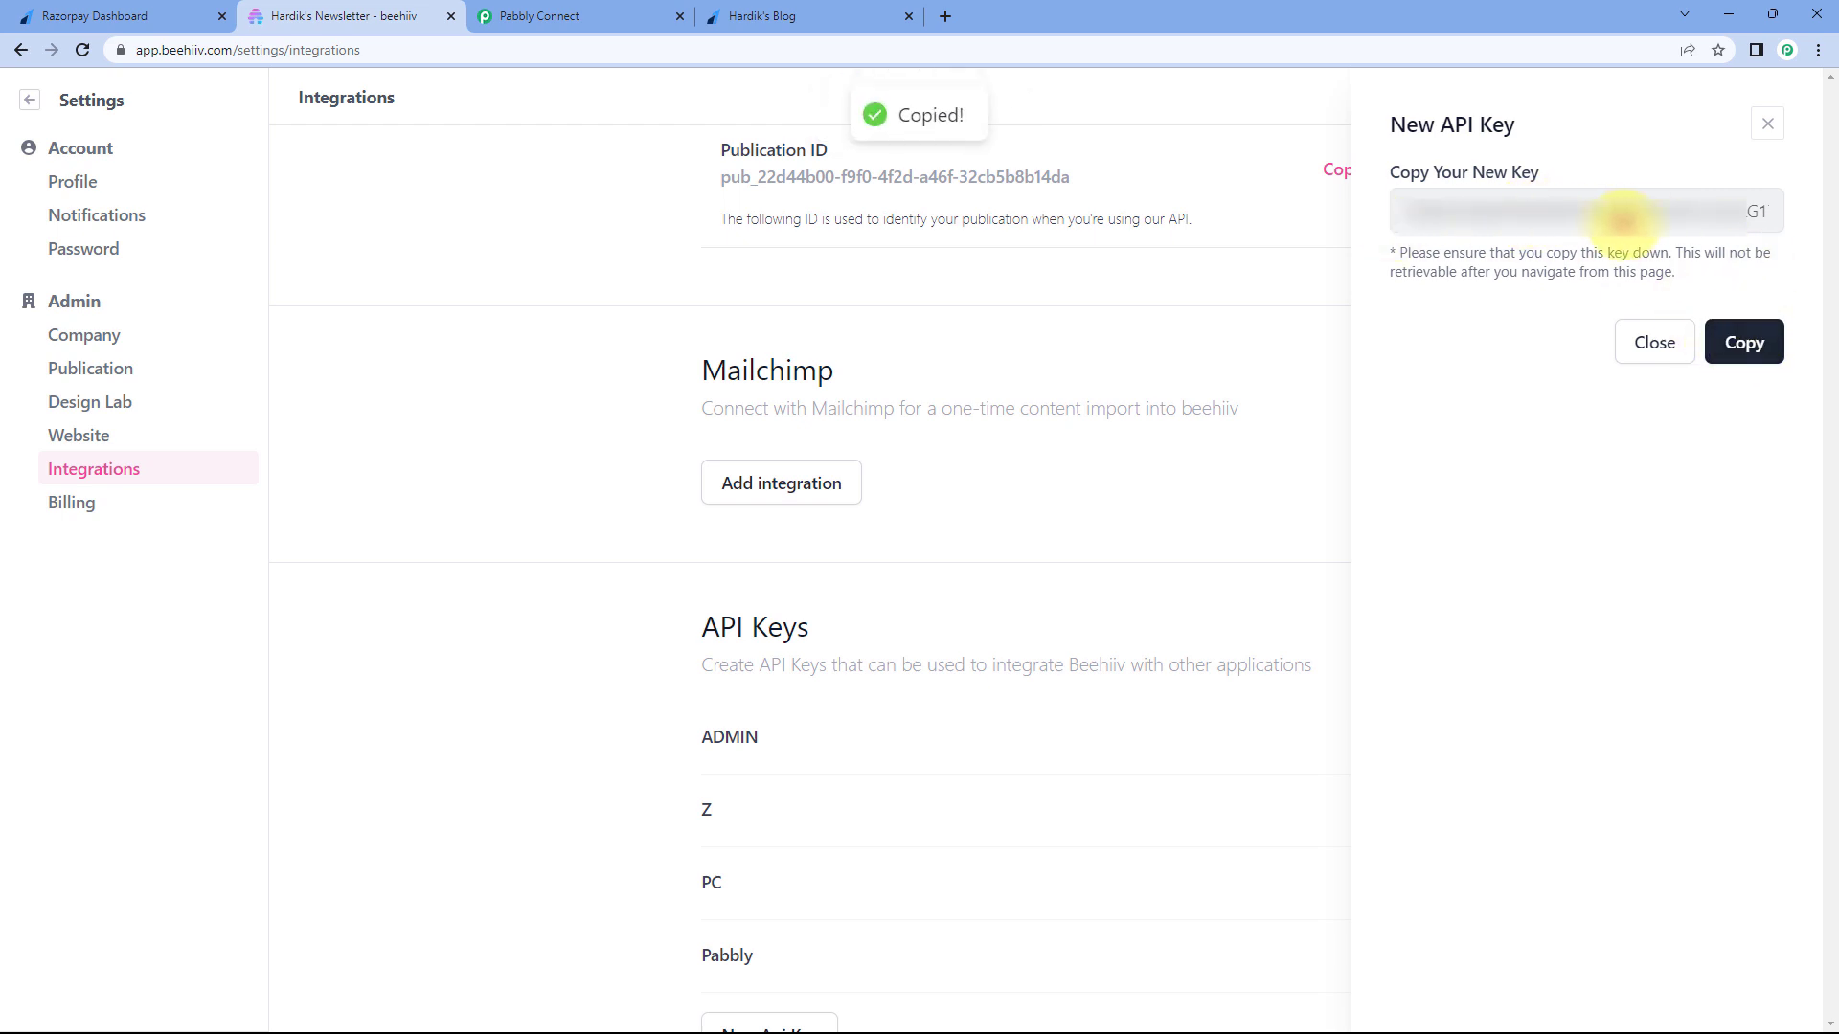
click(627, 17)
click(912, 542)
right_click(912, 542)
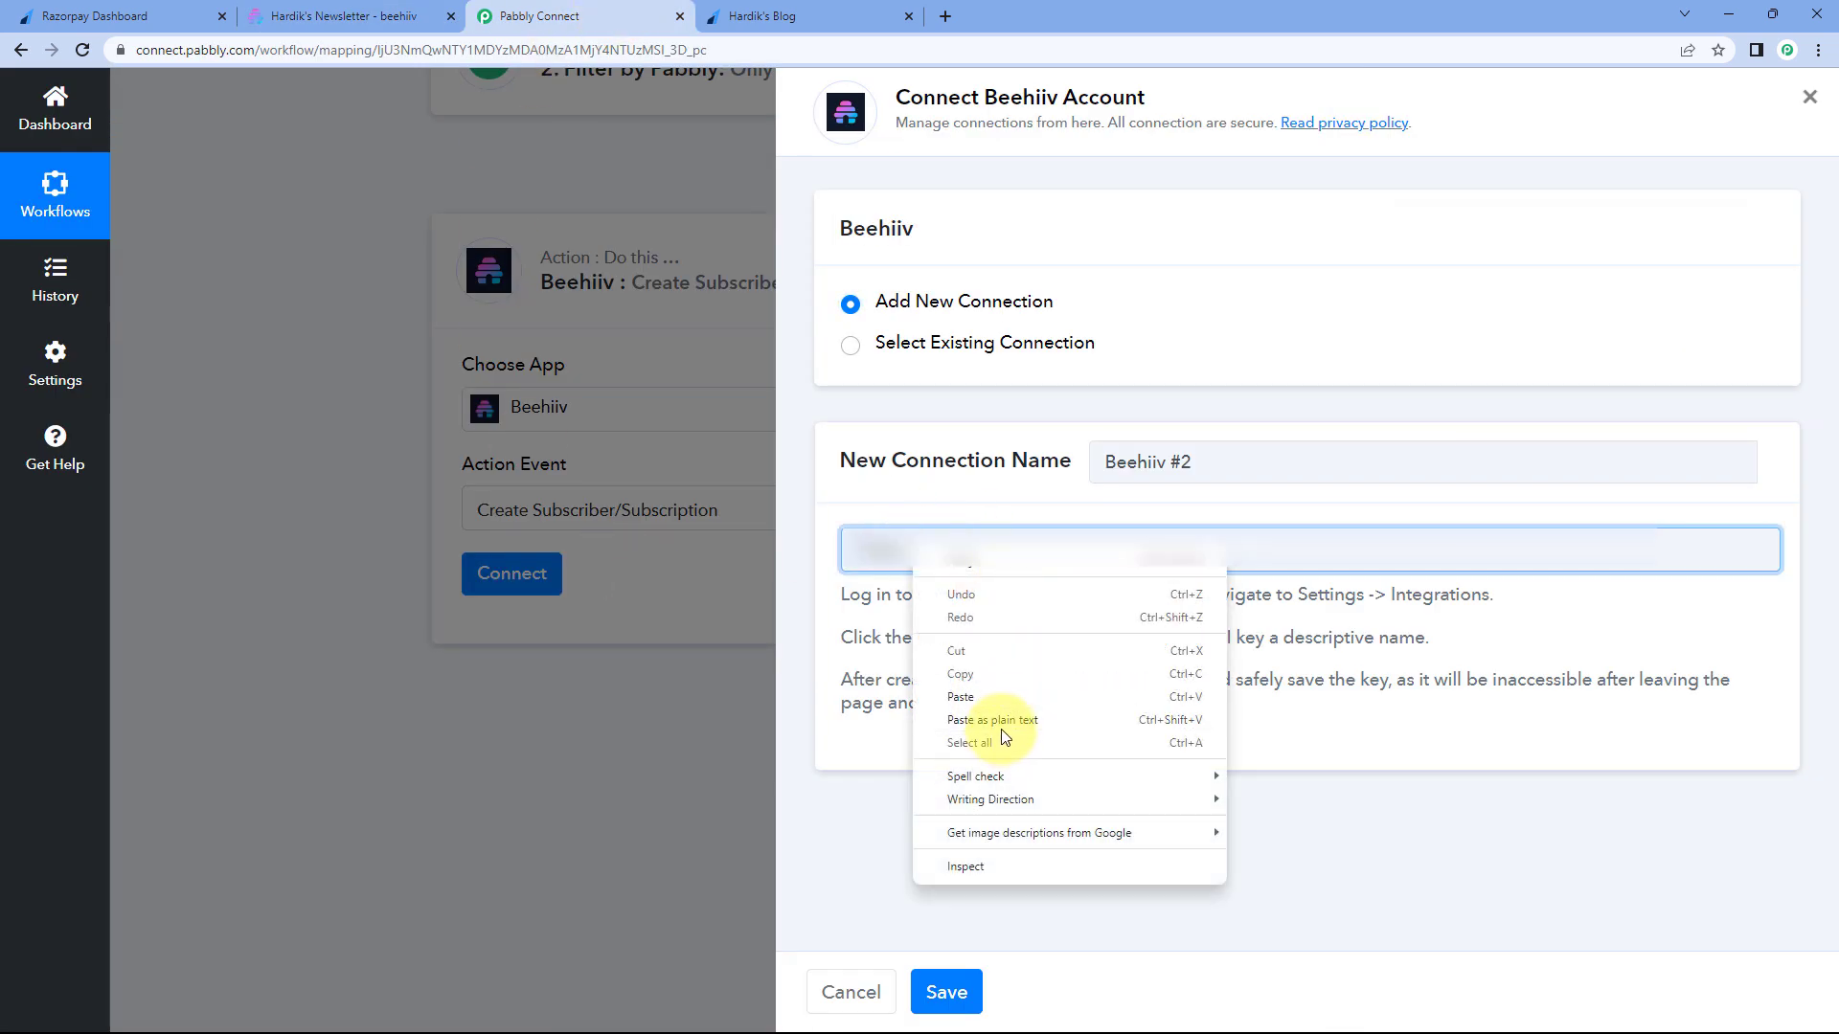
- Paste the Beehiiv API key into the connection and save it
click(997, 694)
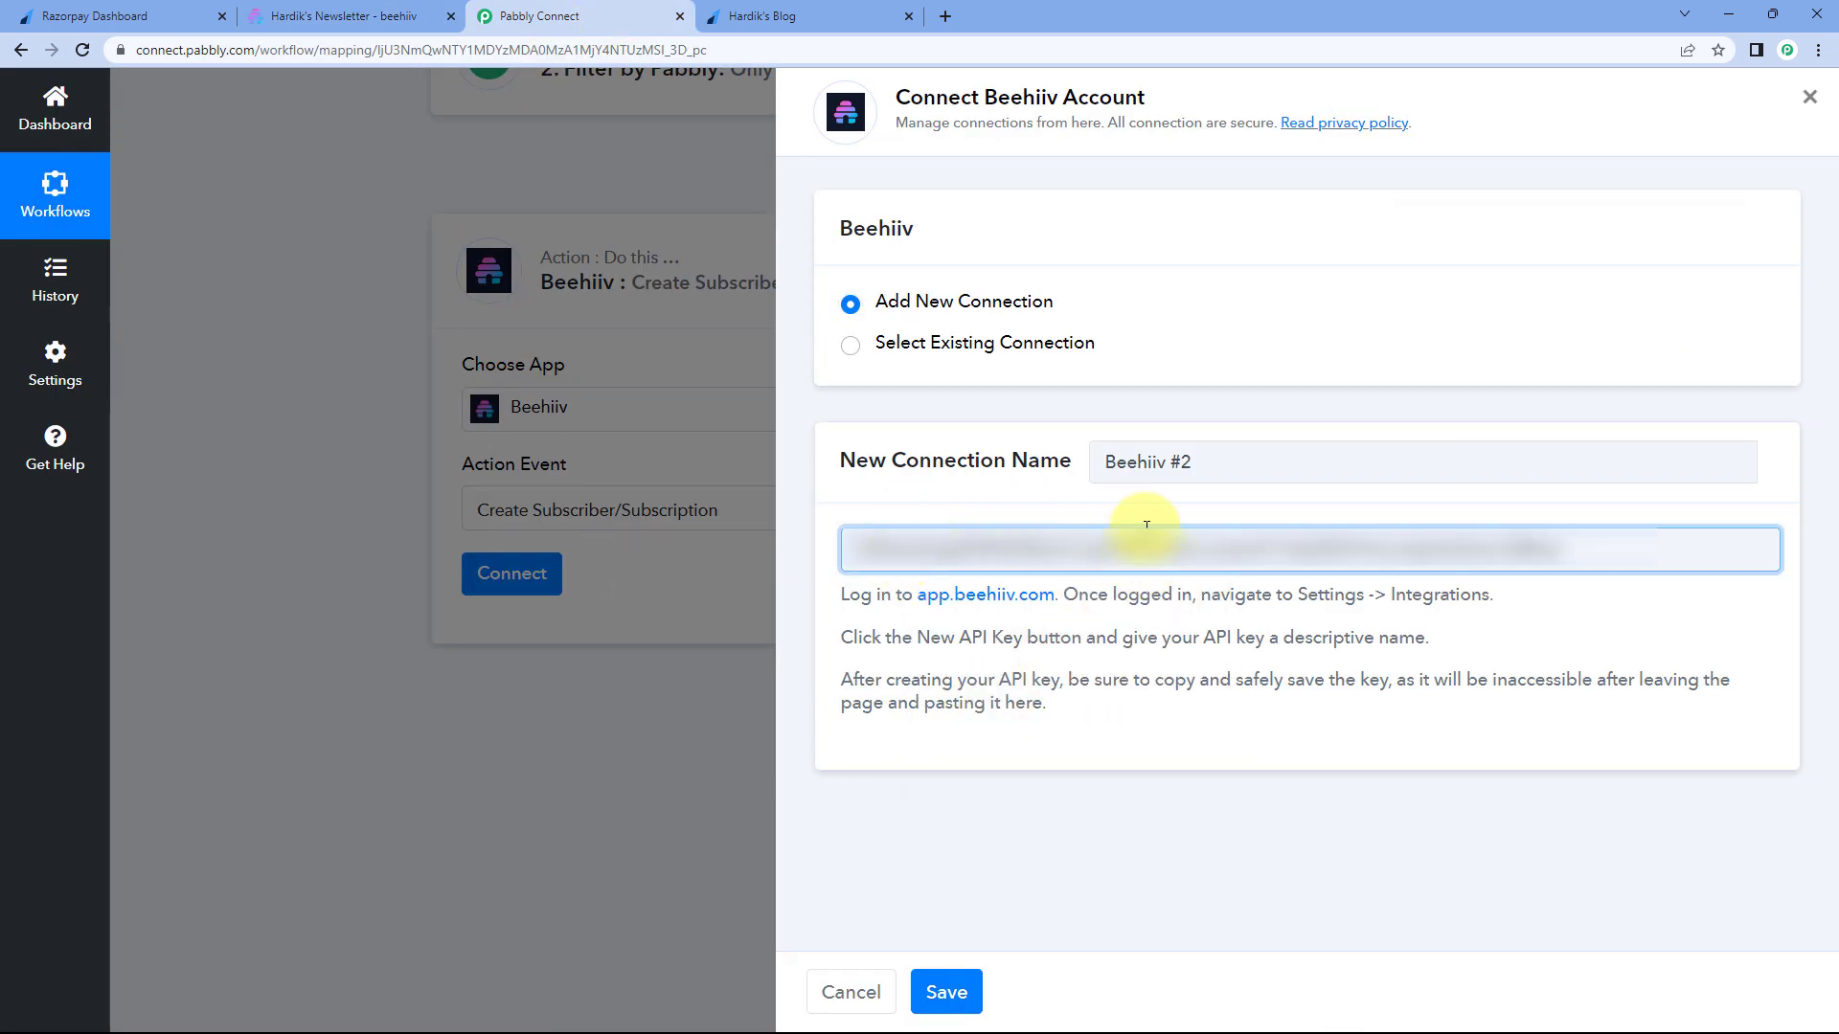
click(963, 1004)
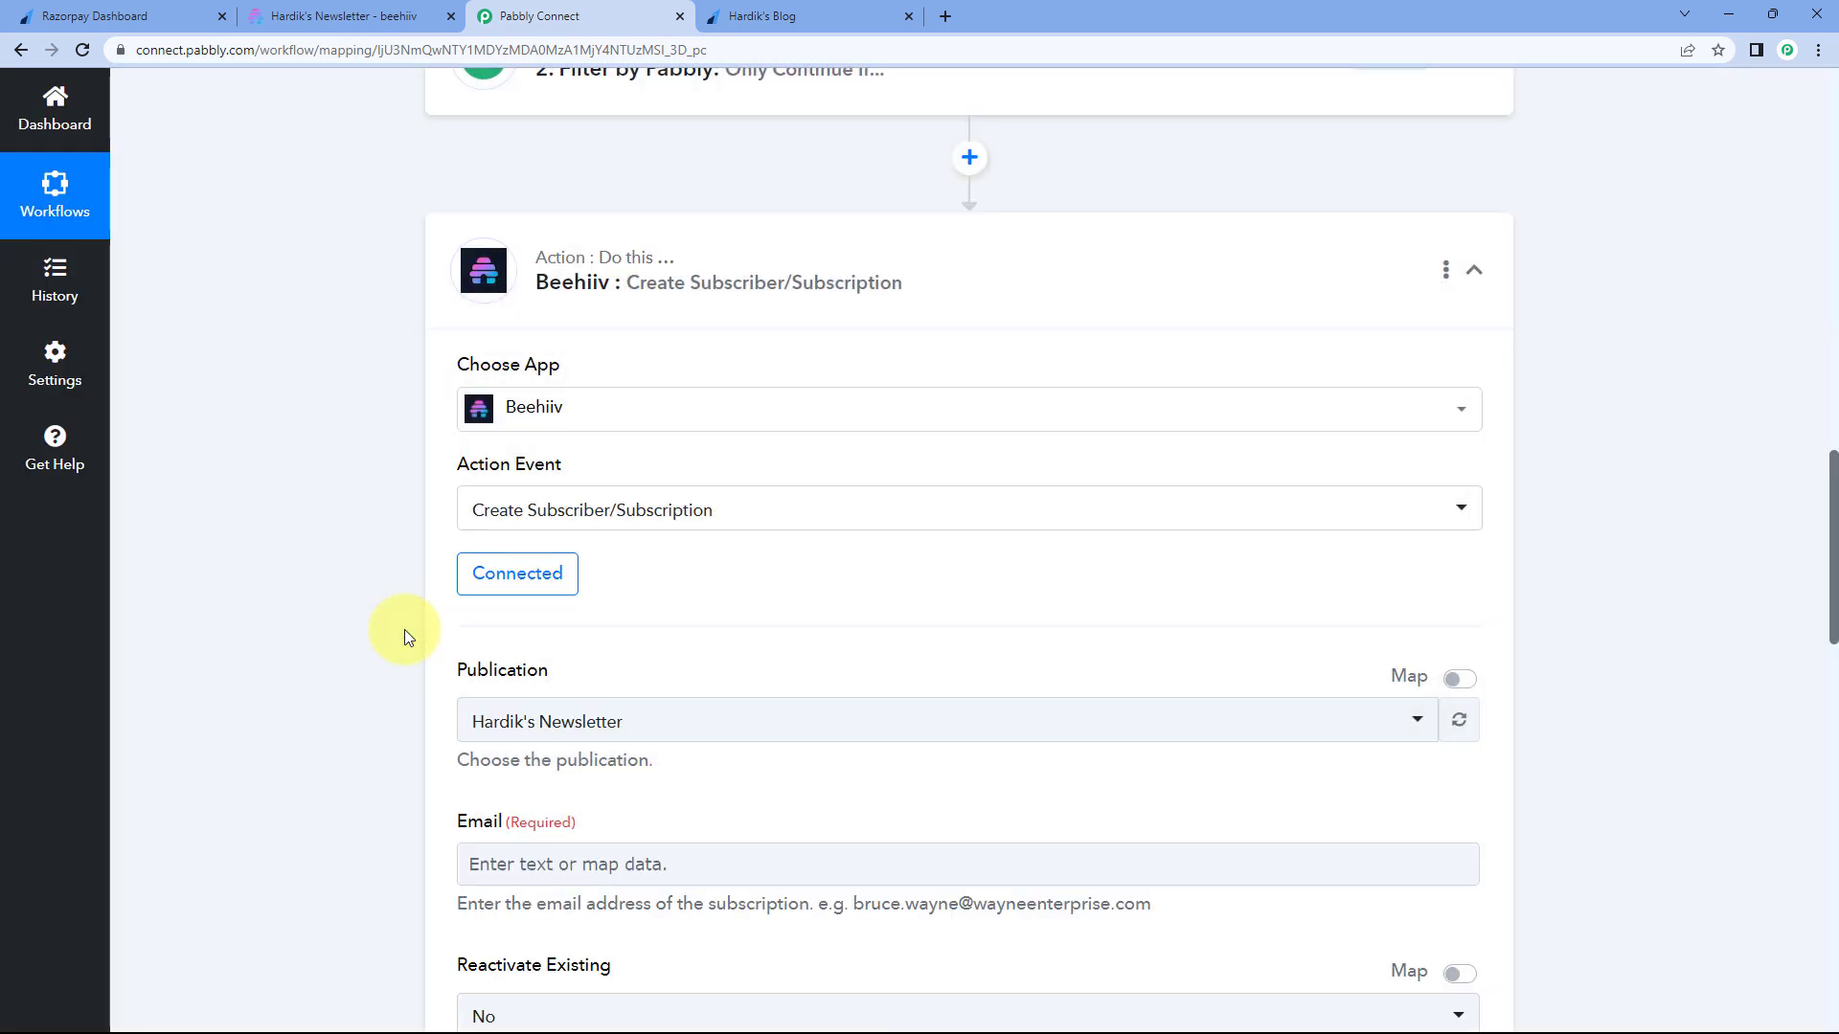
scroll(396, 601, down, 2)
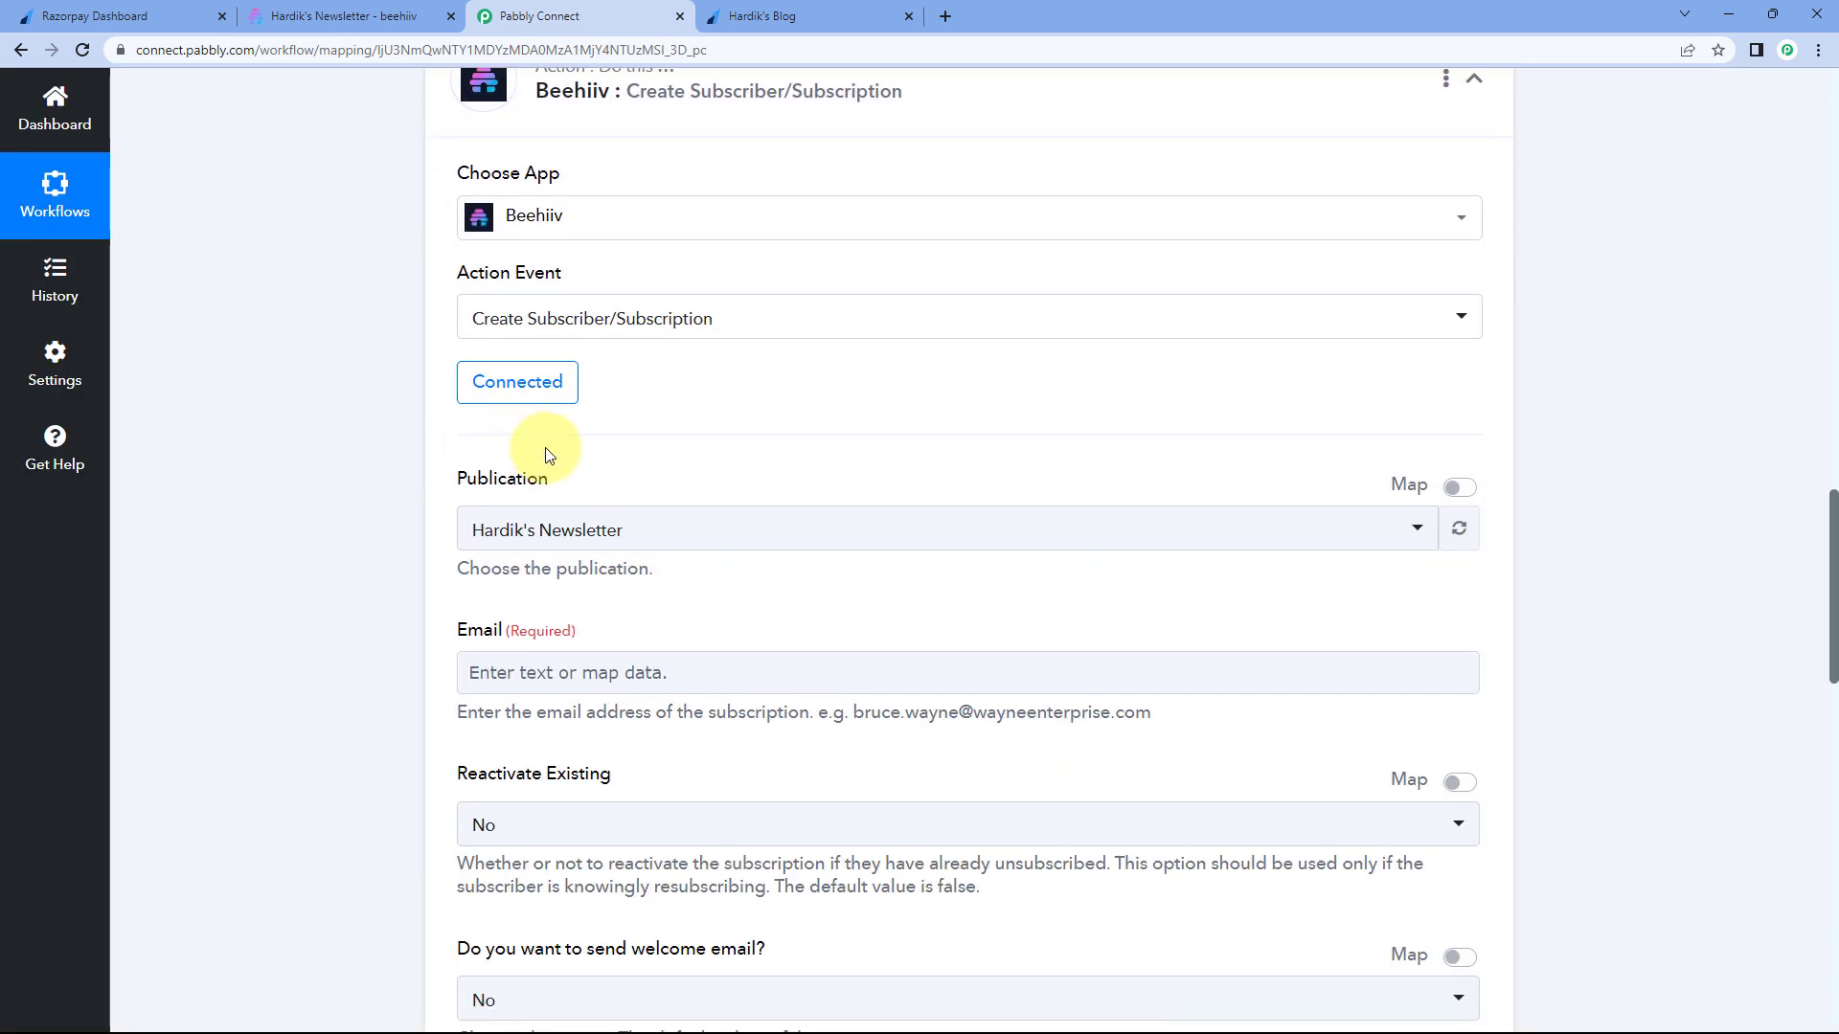
scroll(370, 452, down, 1)
scroll(389, 388, down, 2)
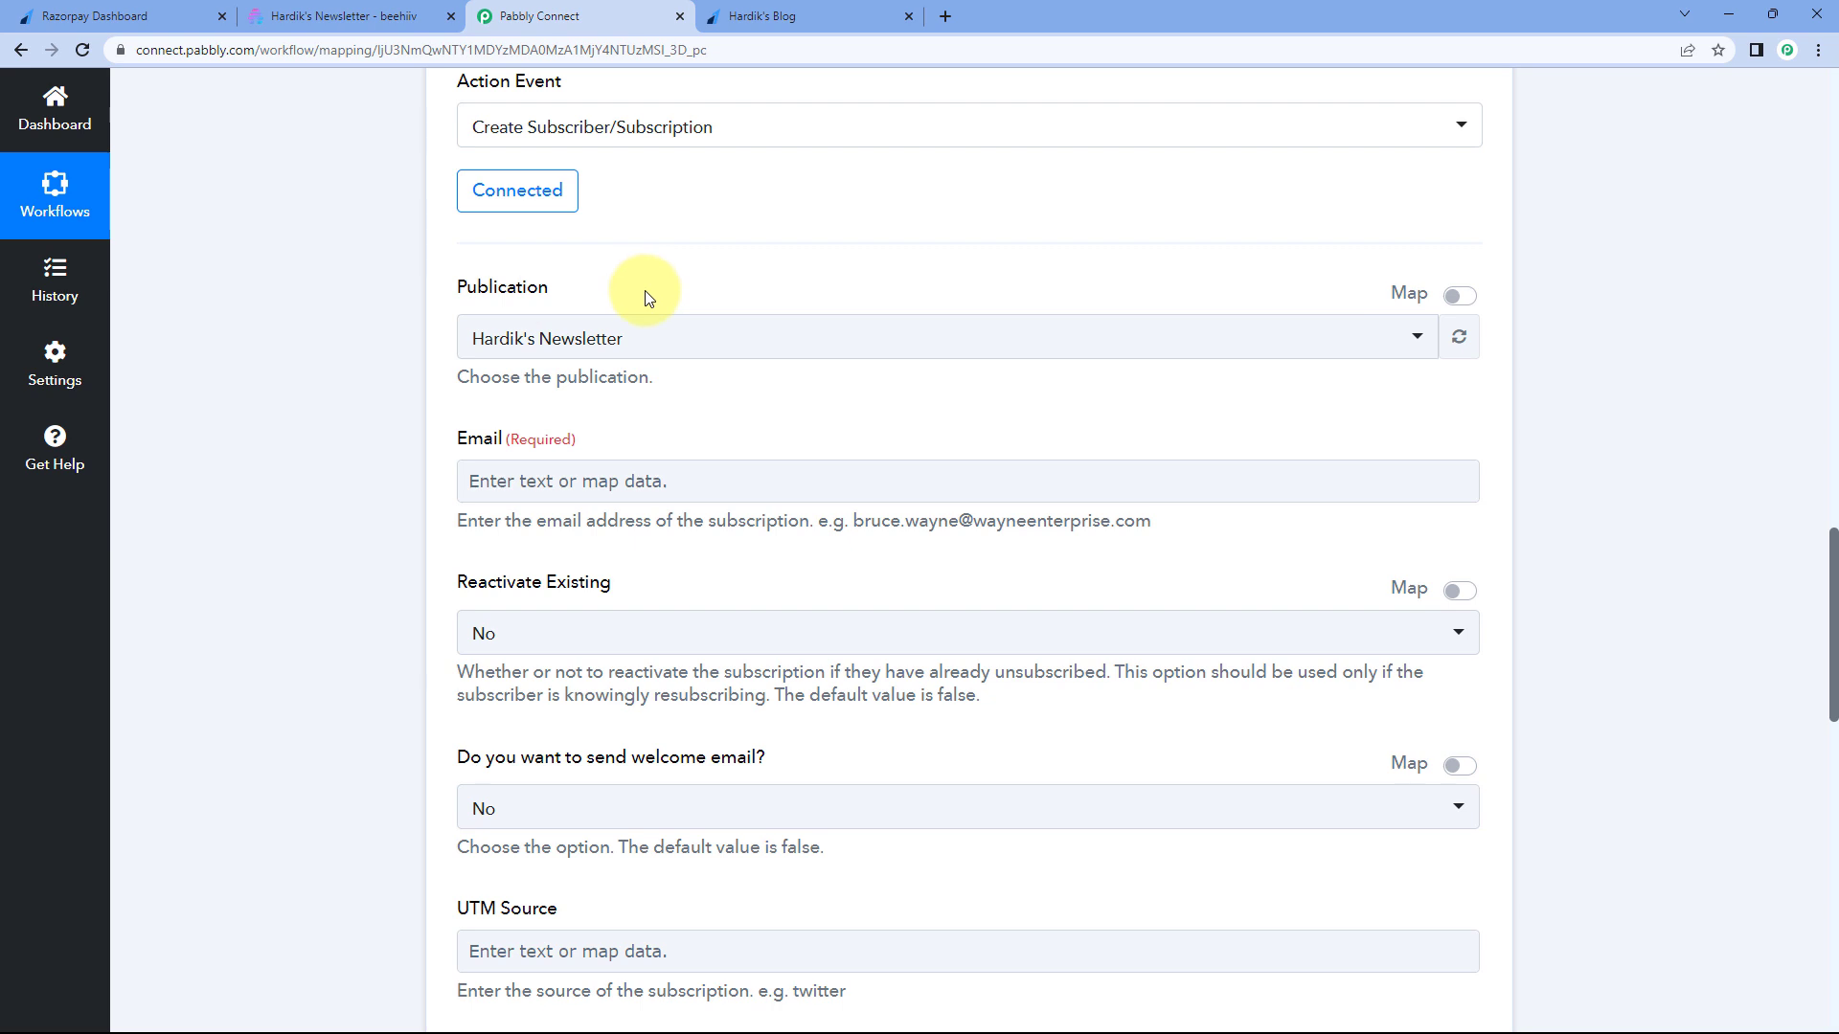
- Dismiss the new API key notice in Beehiiv and return to the Pabbly Connect workflow
click(350, 15)
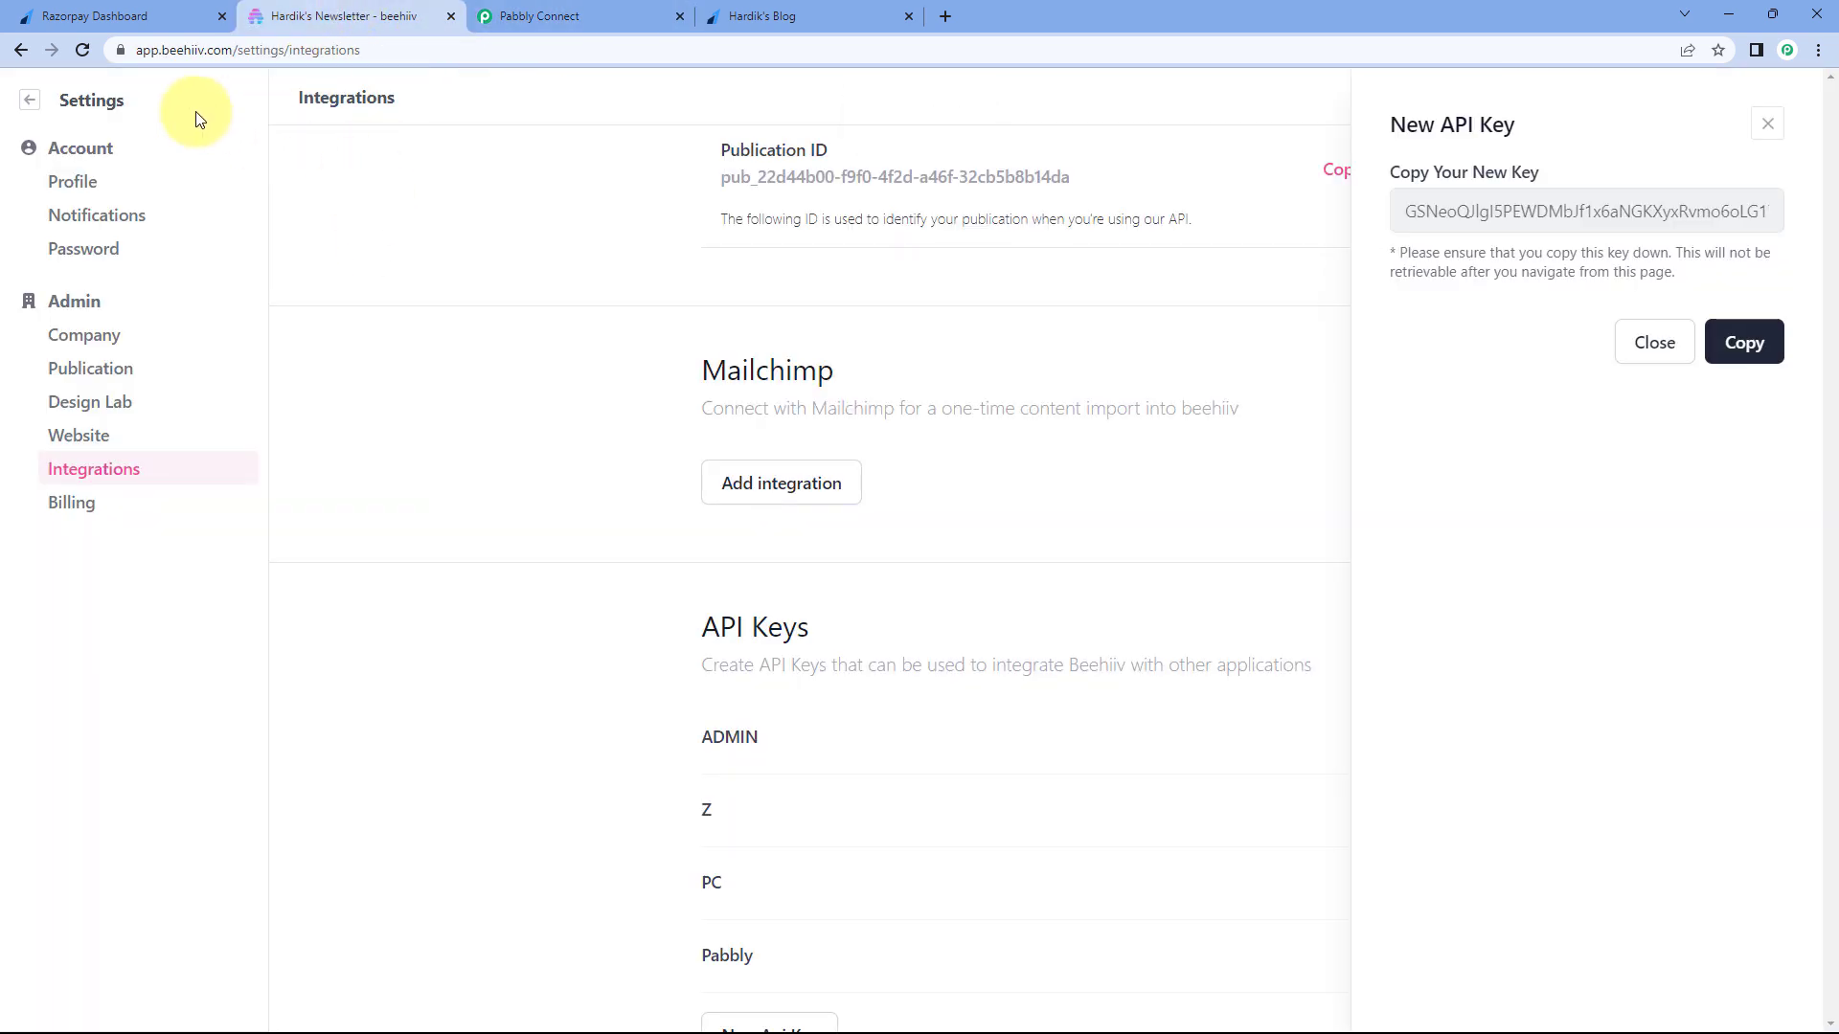
click(33, 100)
click(32, 101)
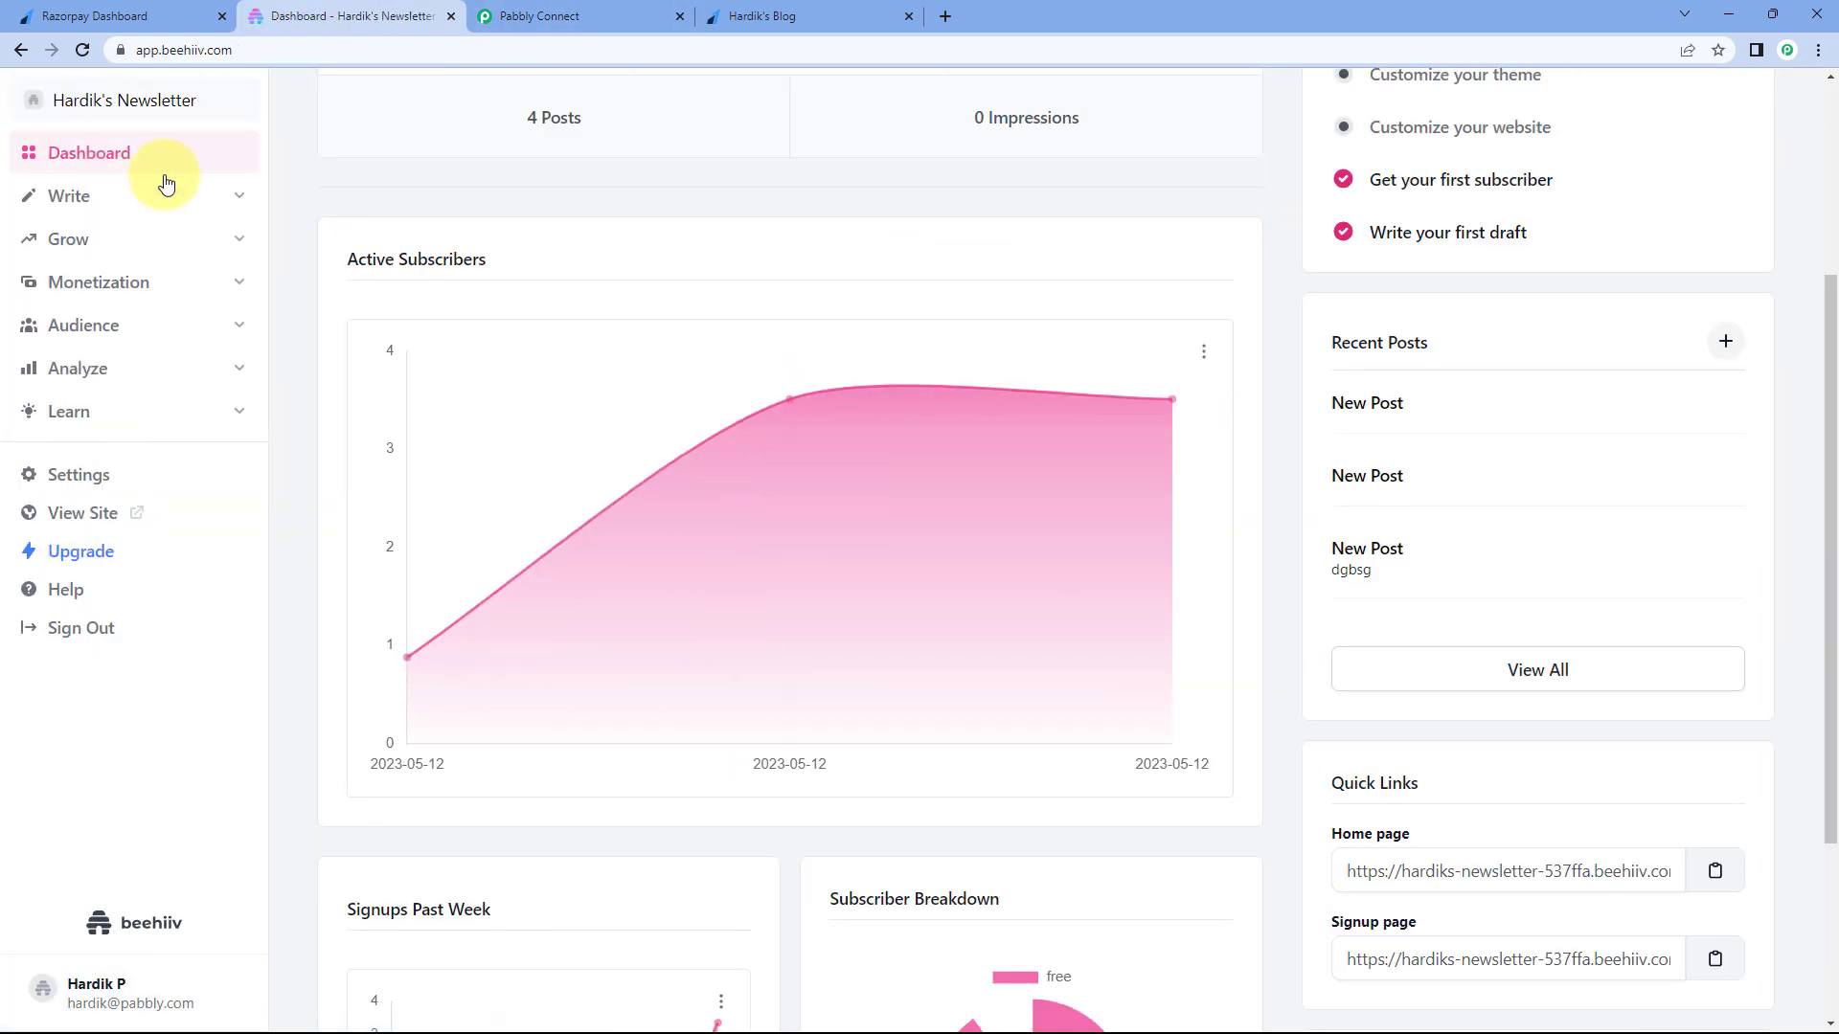
scroll(288, 243, up, 4)
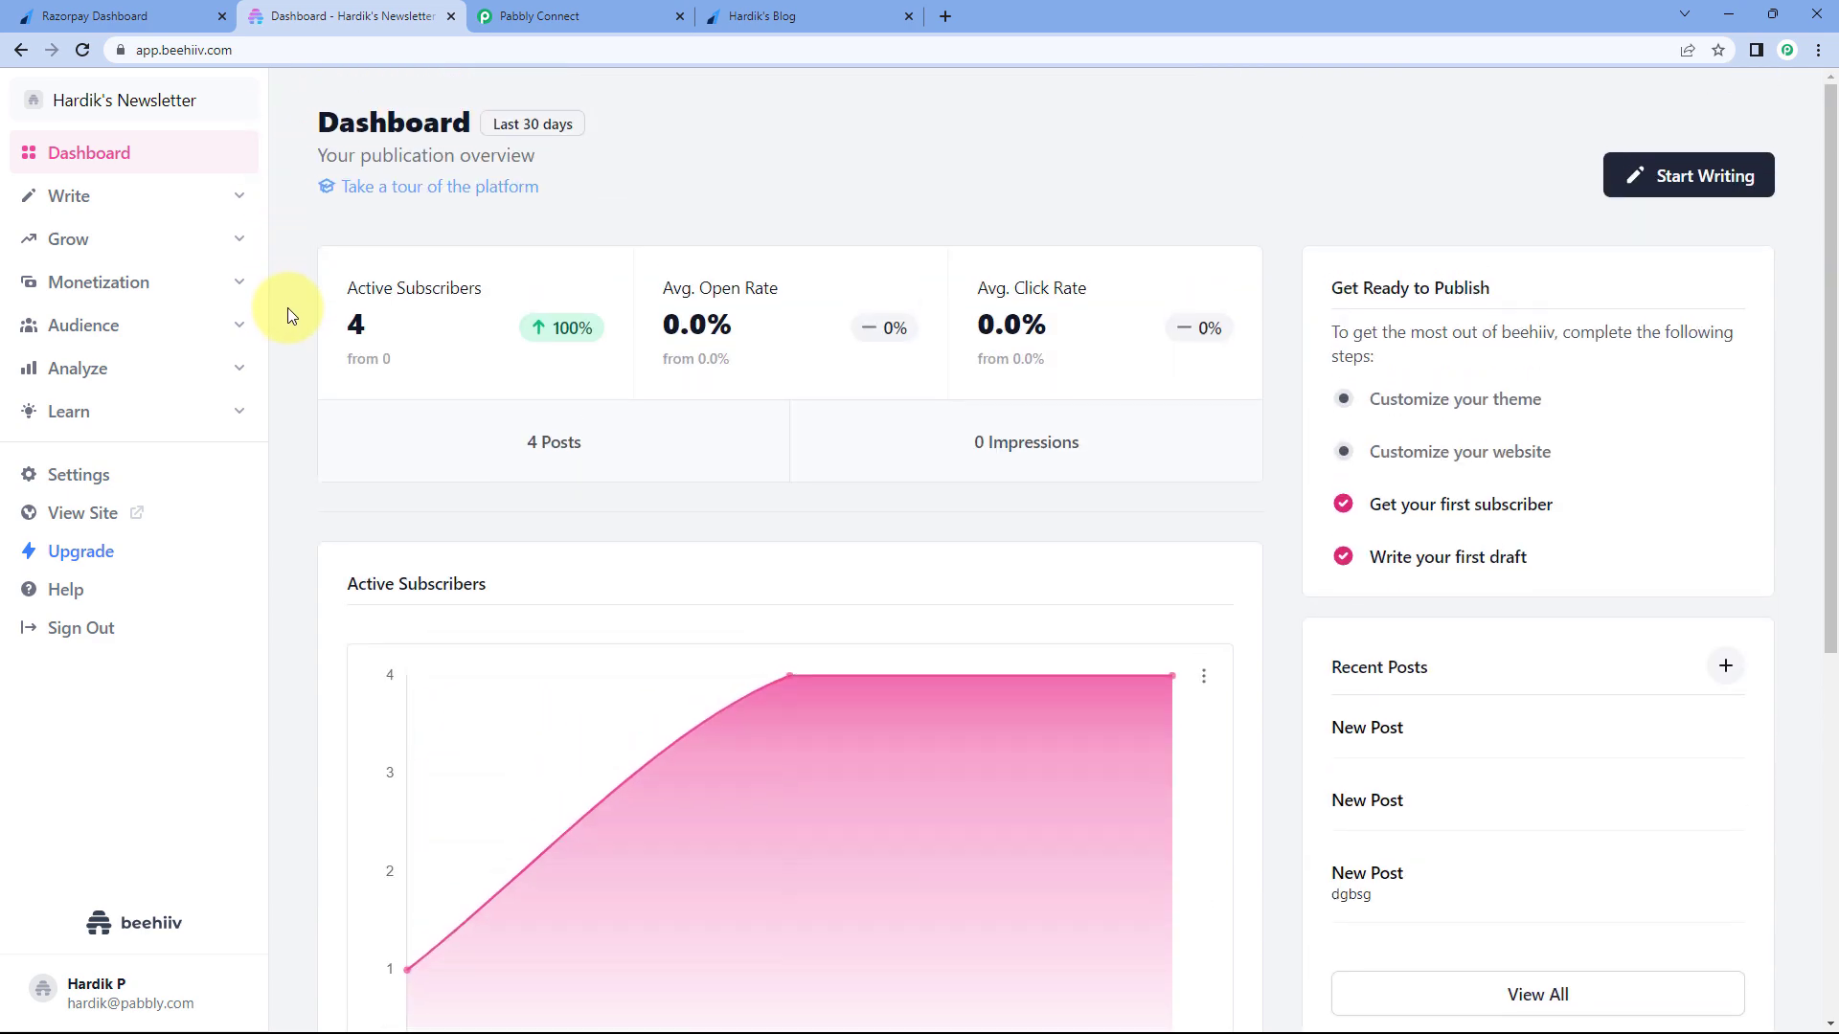
click(526, 12)
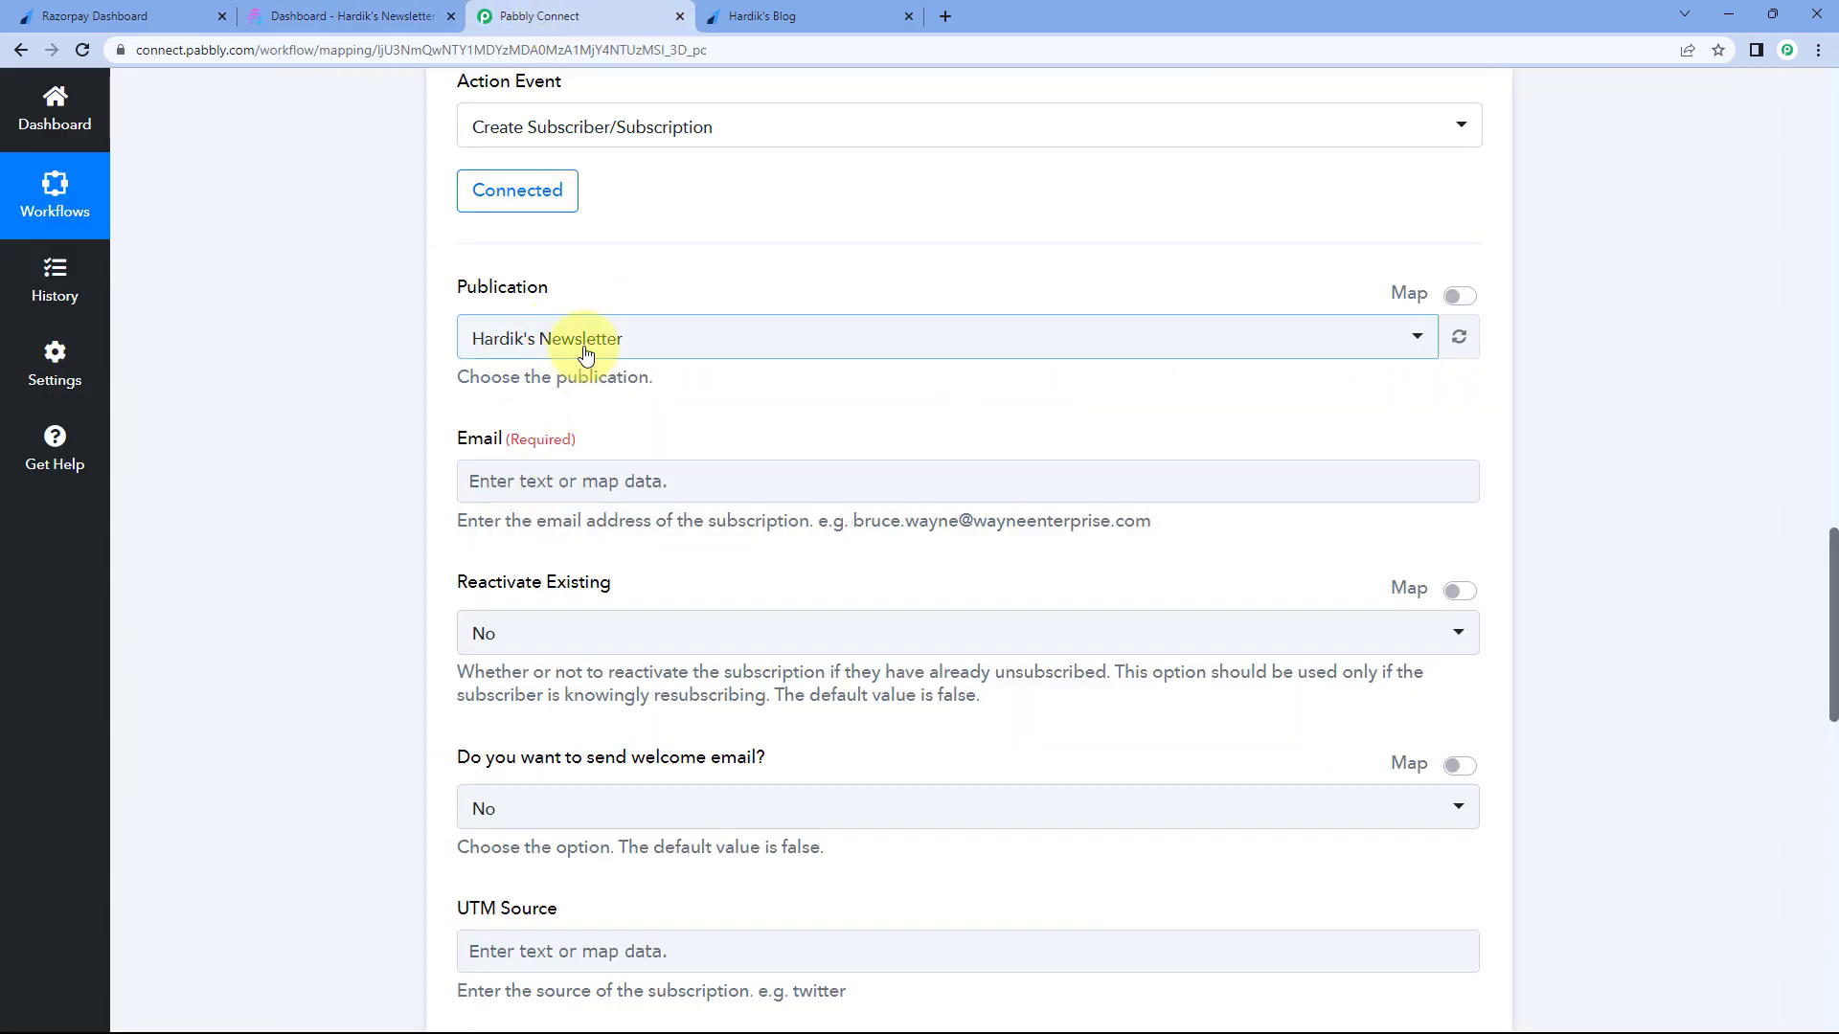
click(708, 351)
click(449, 385)
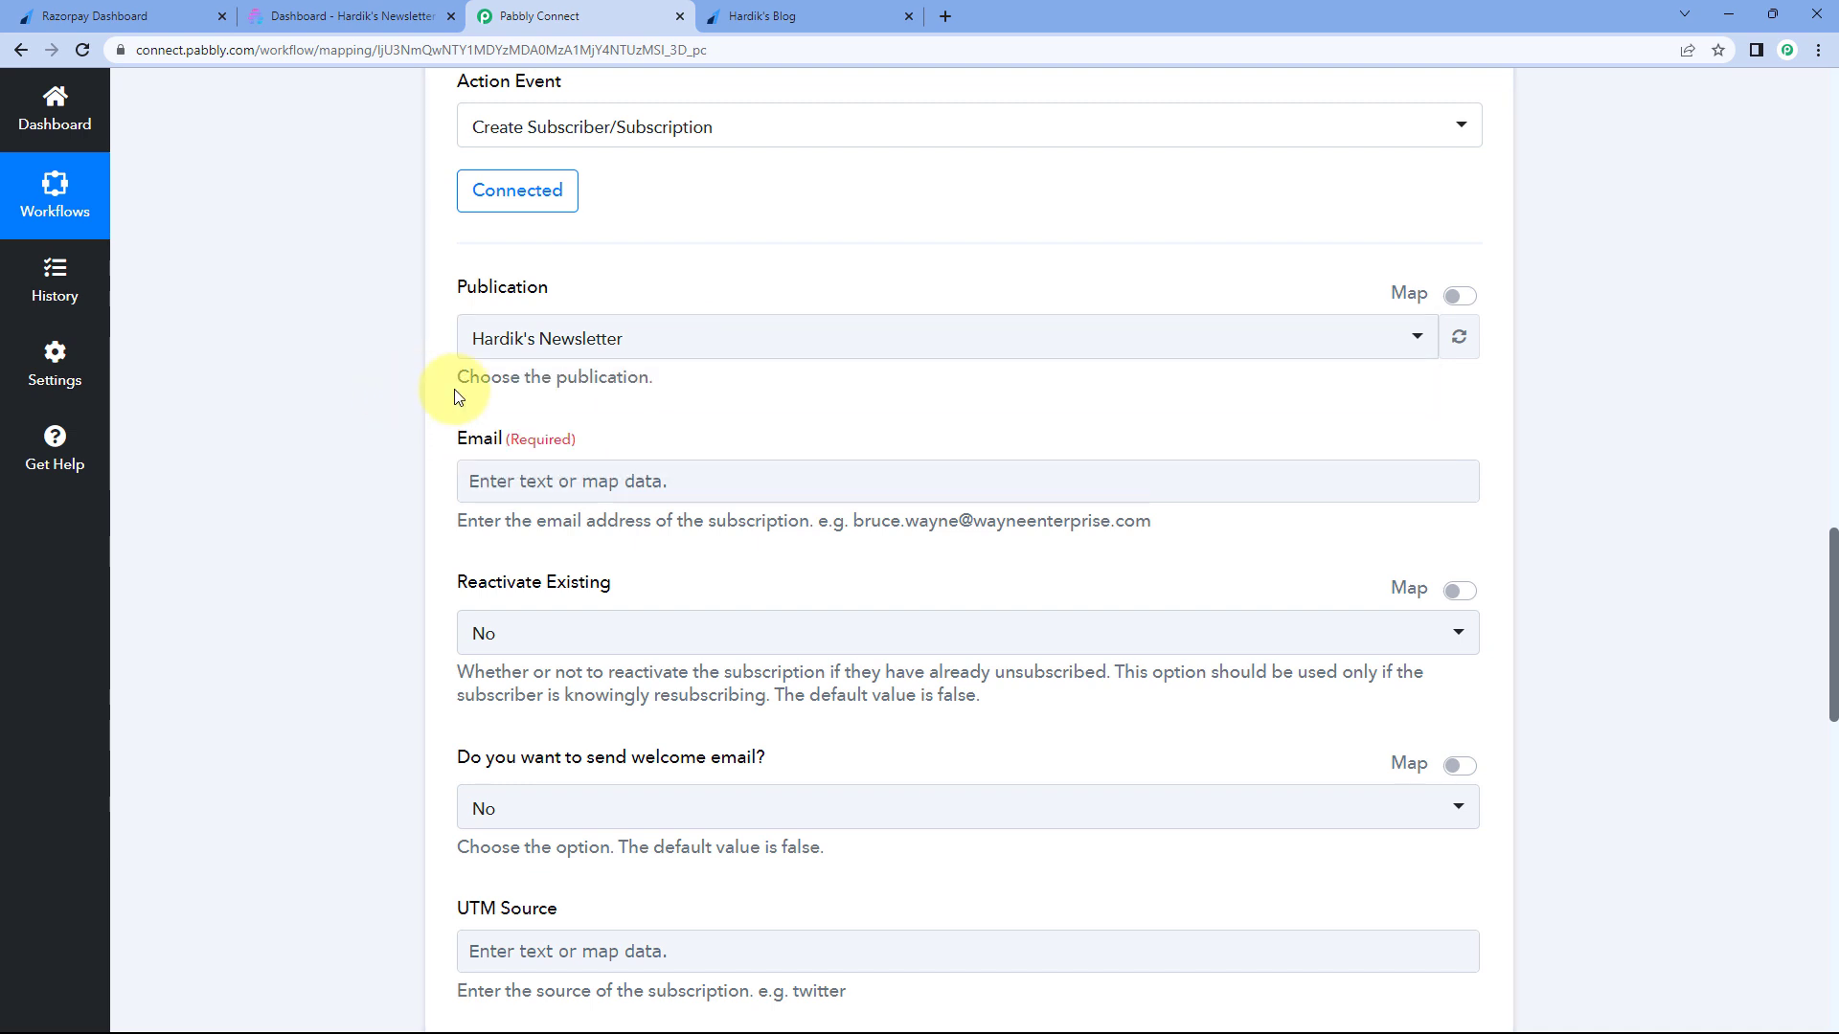
click(639, 354)
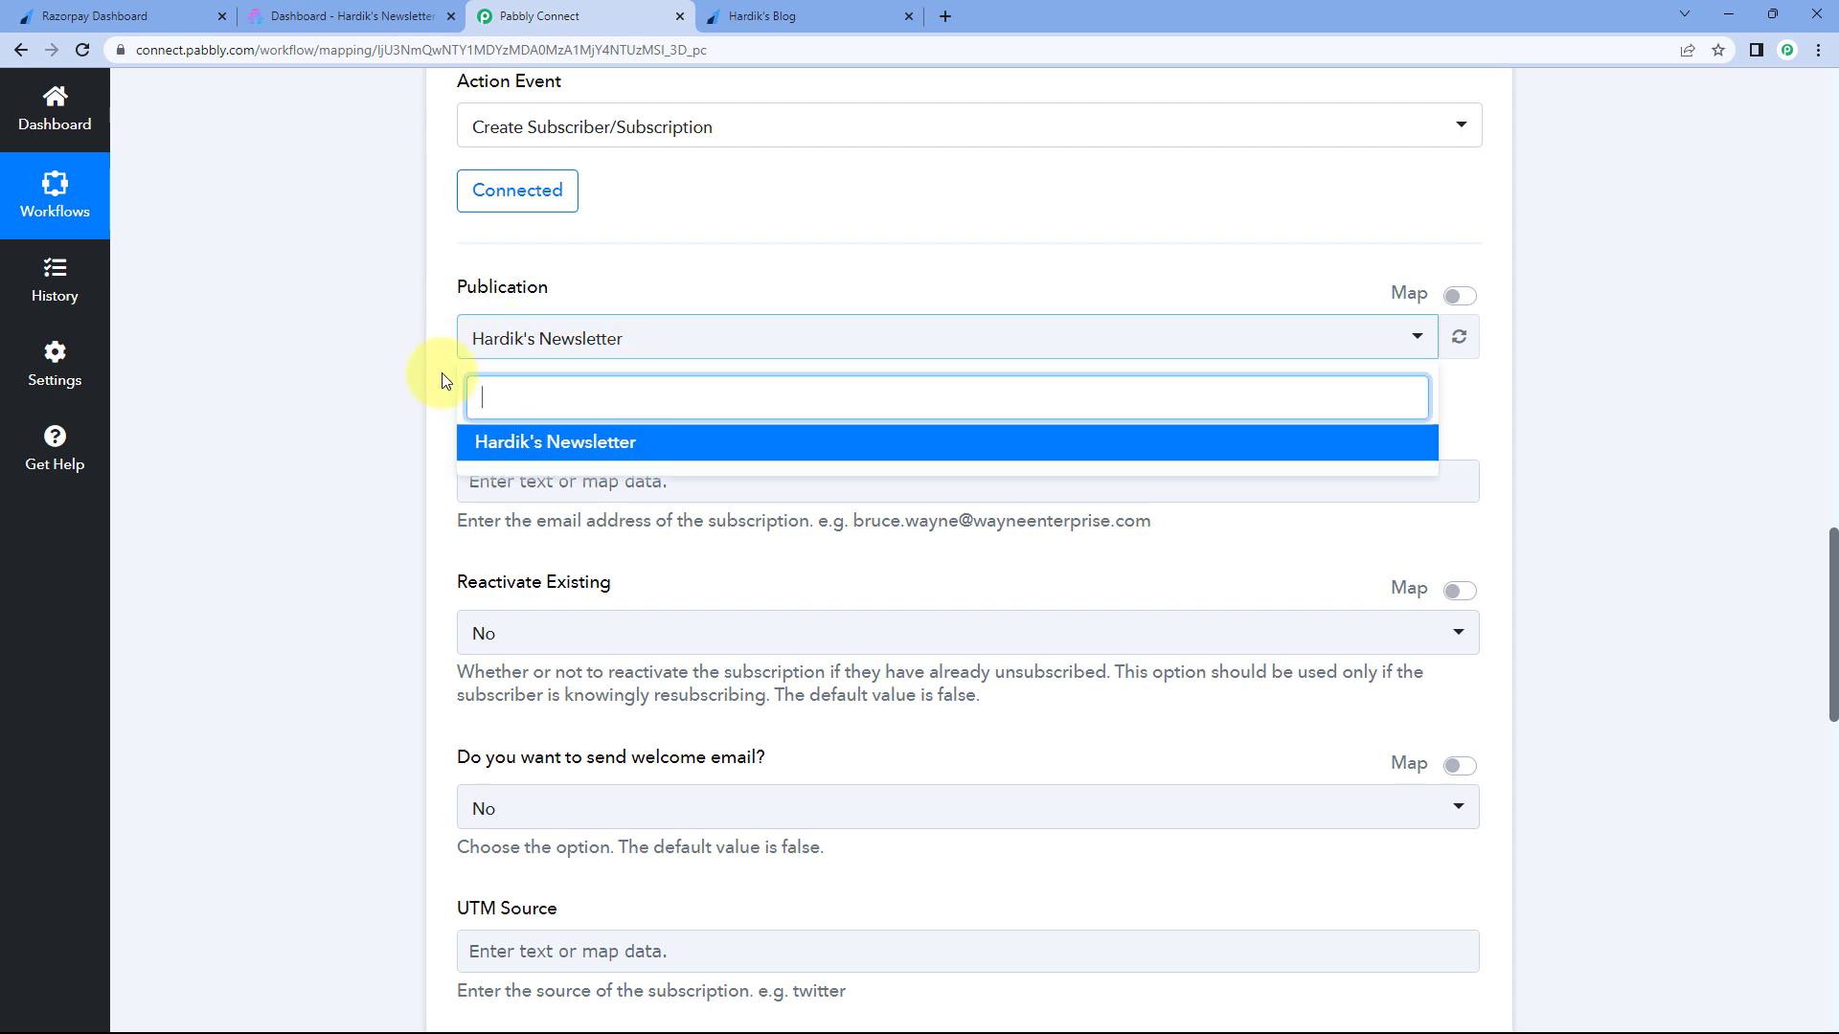
click(532, 439)
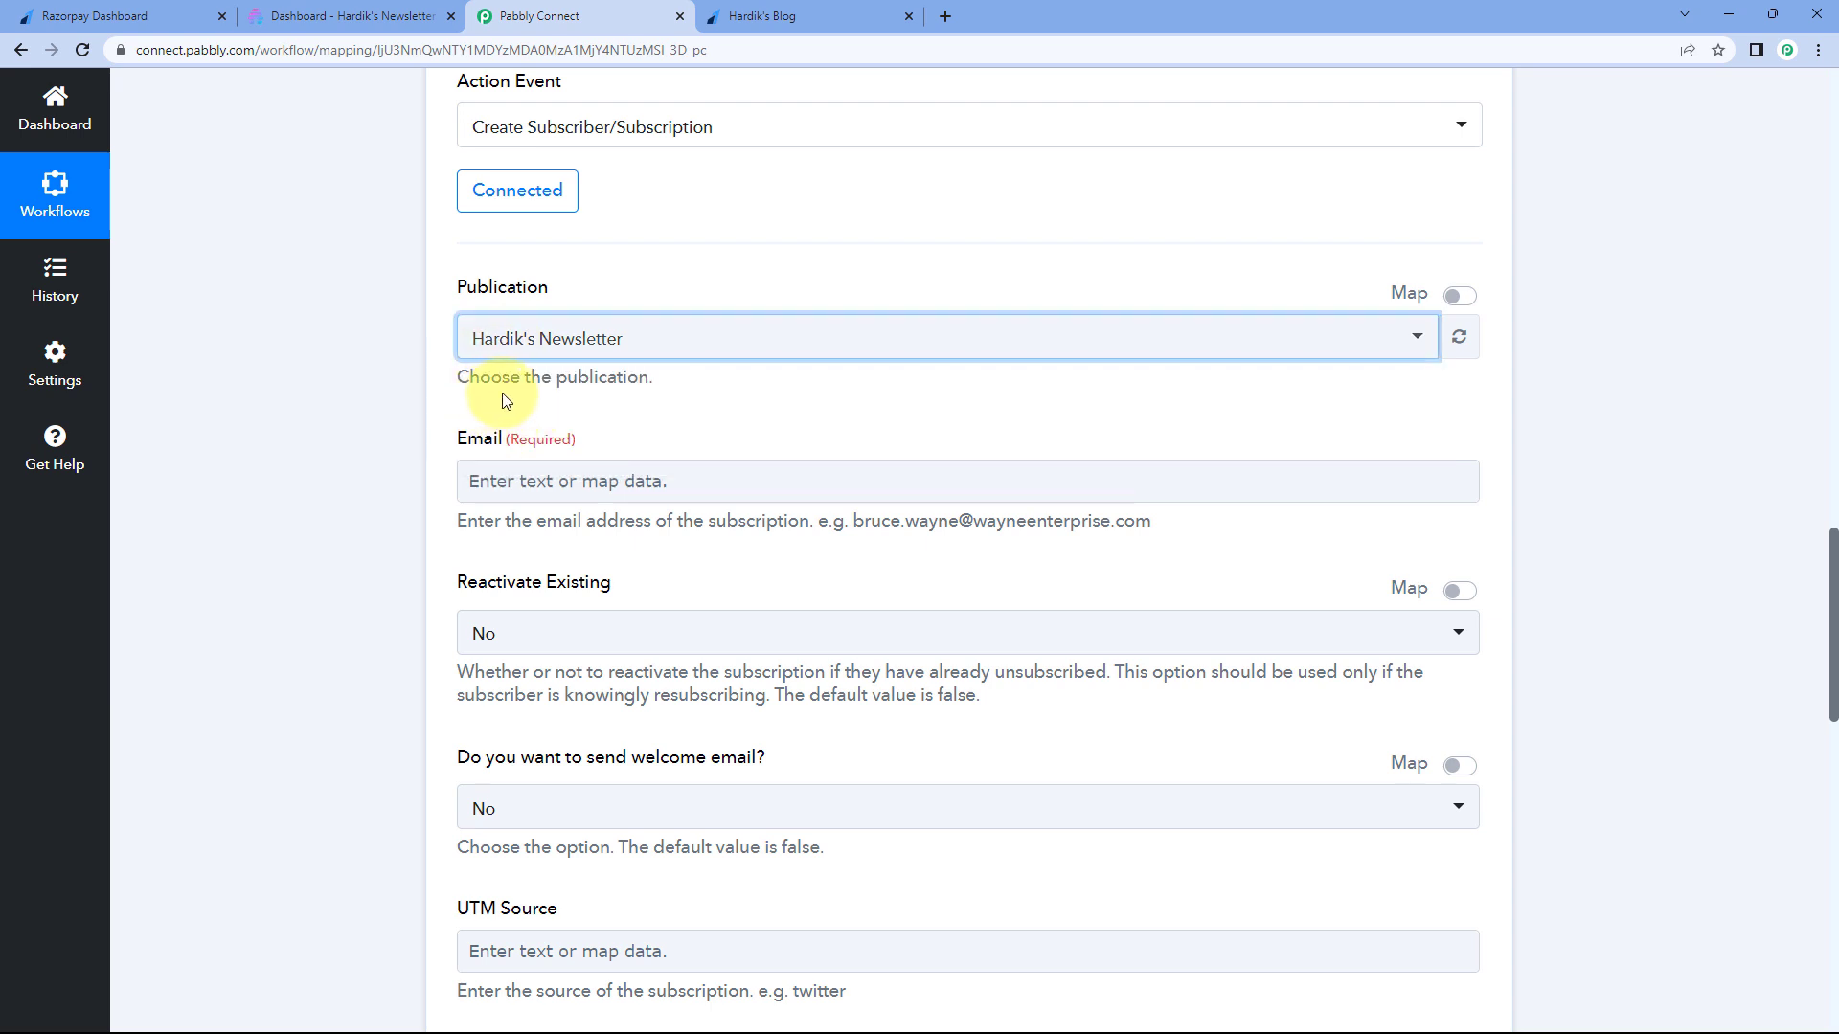
scroll(383, 275, down, 2)
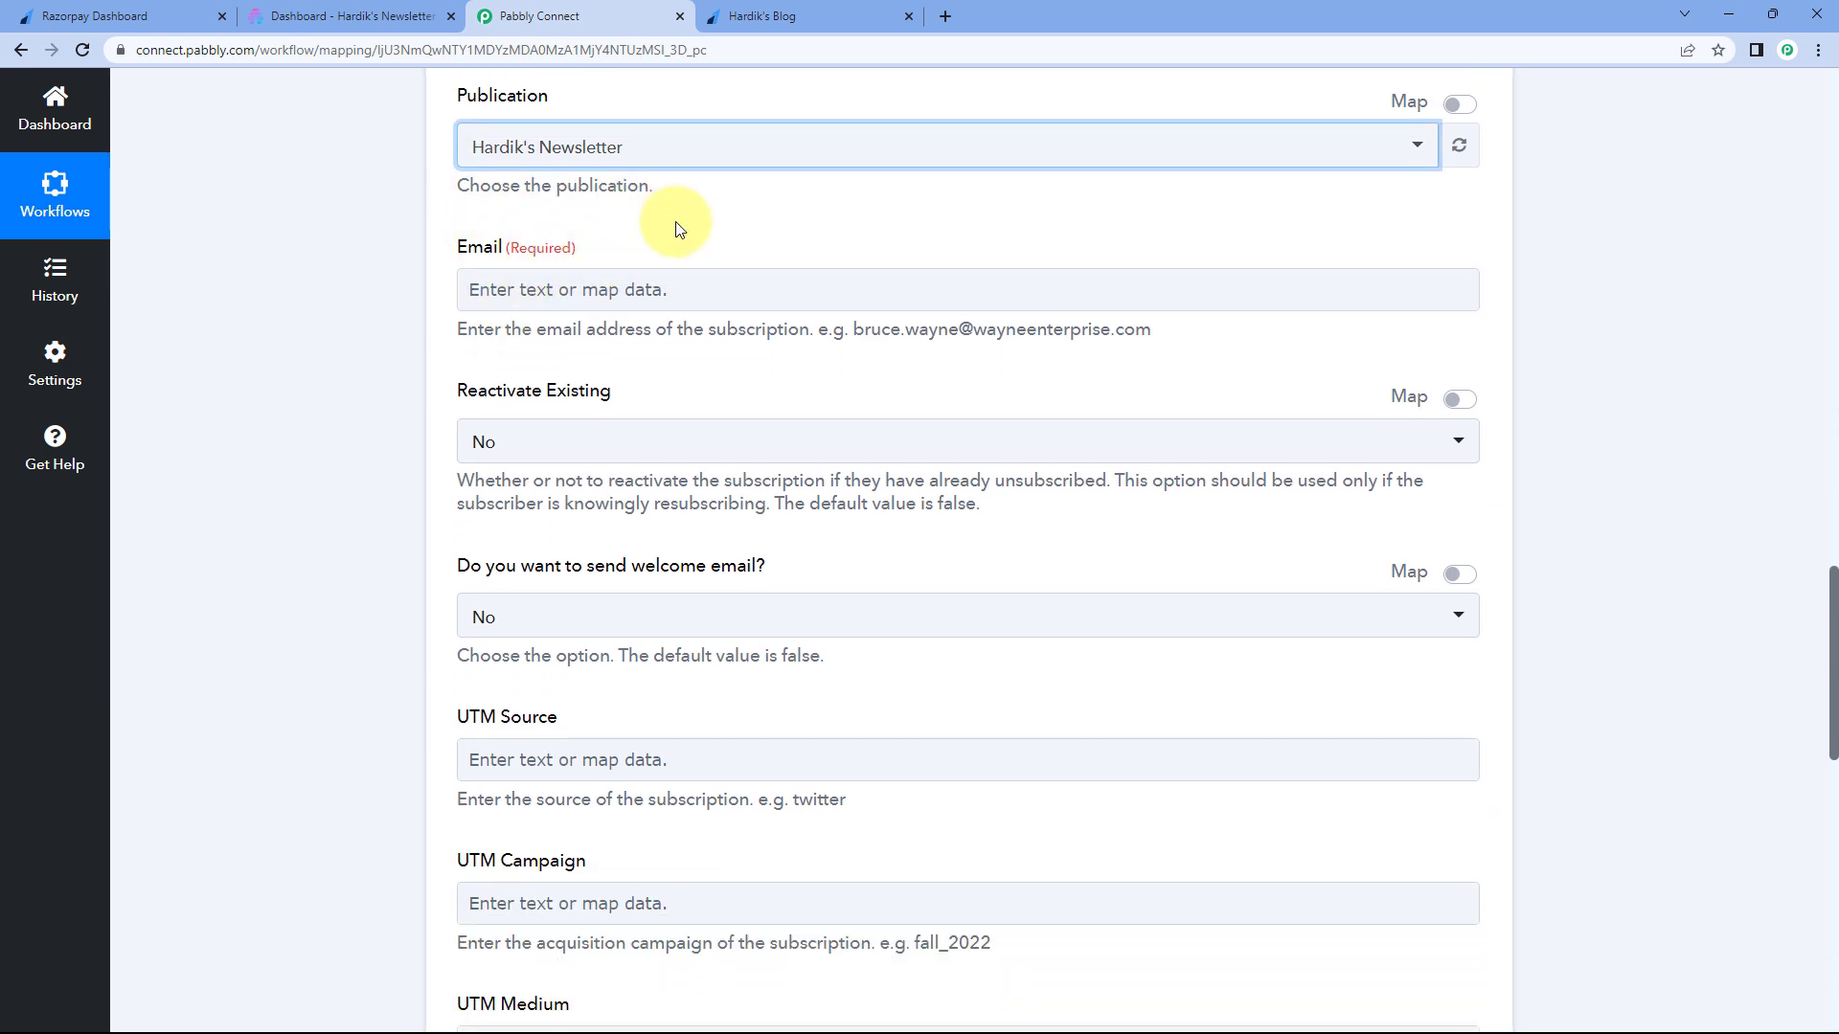
click(644, 289)
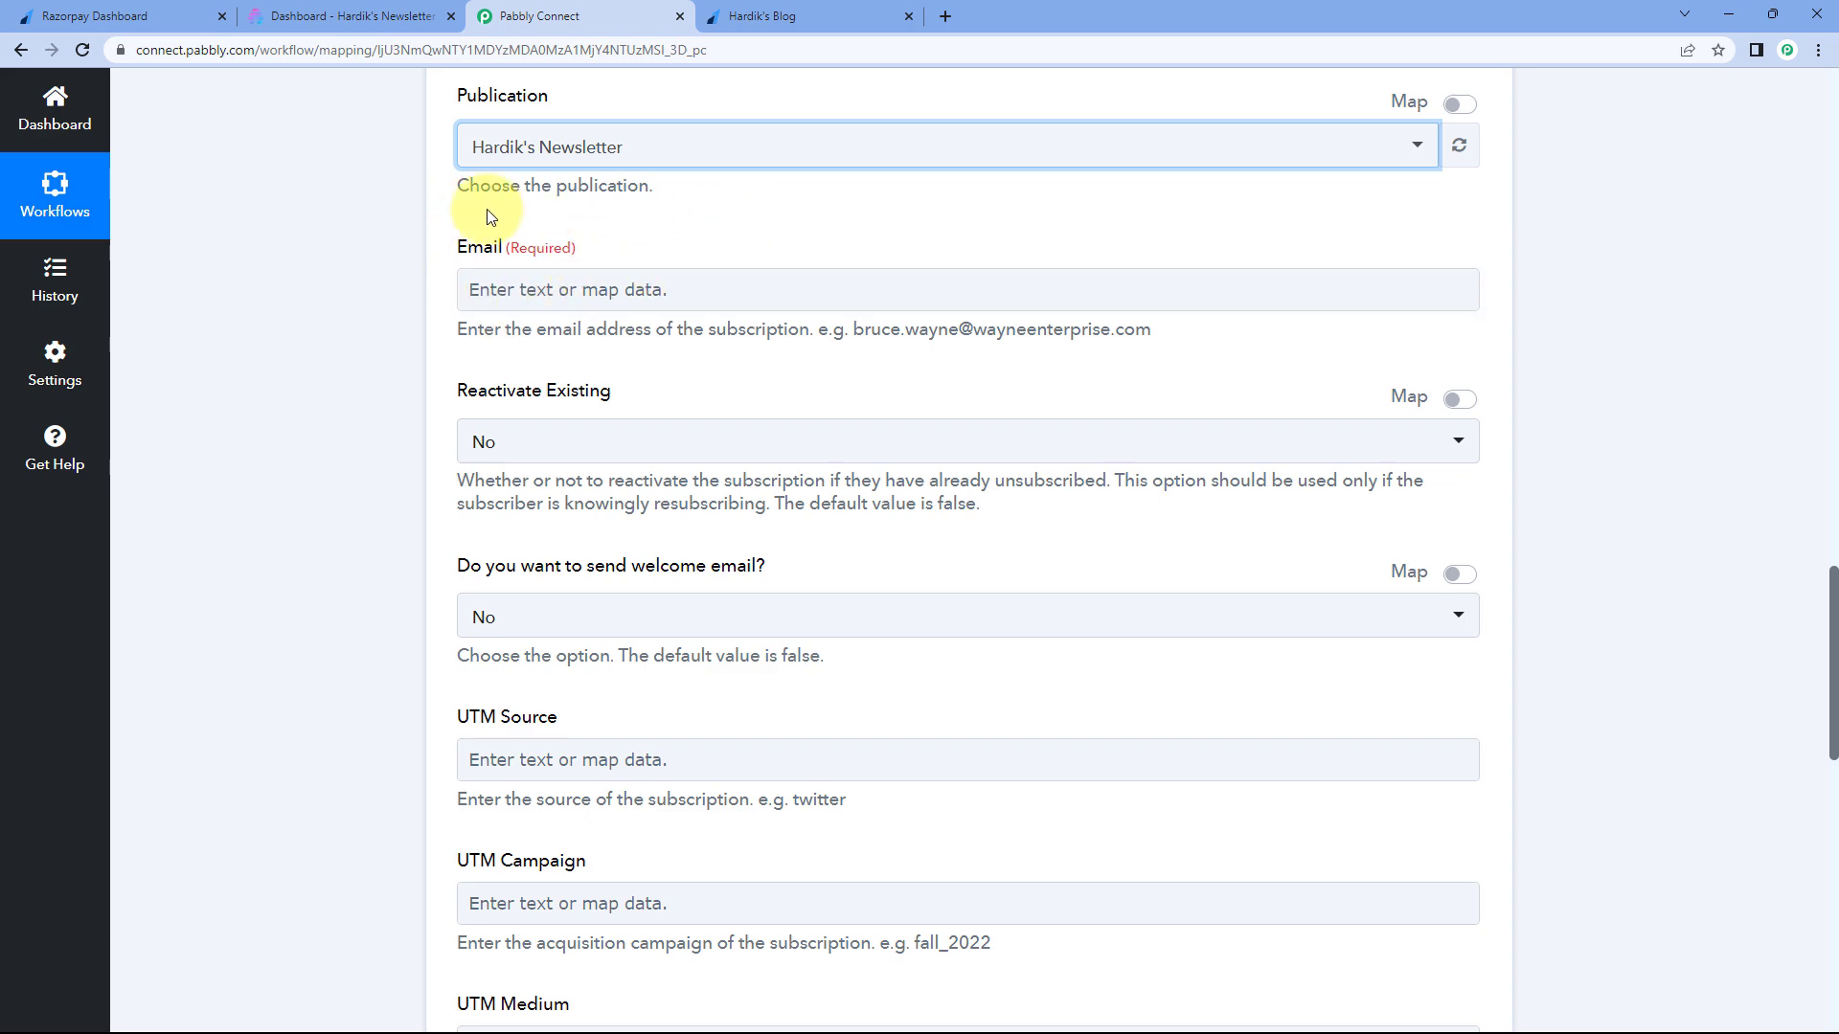
scroll(422, 342, up, 5)
scroll(422, 343, up, 12)
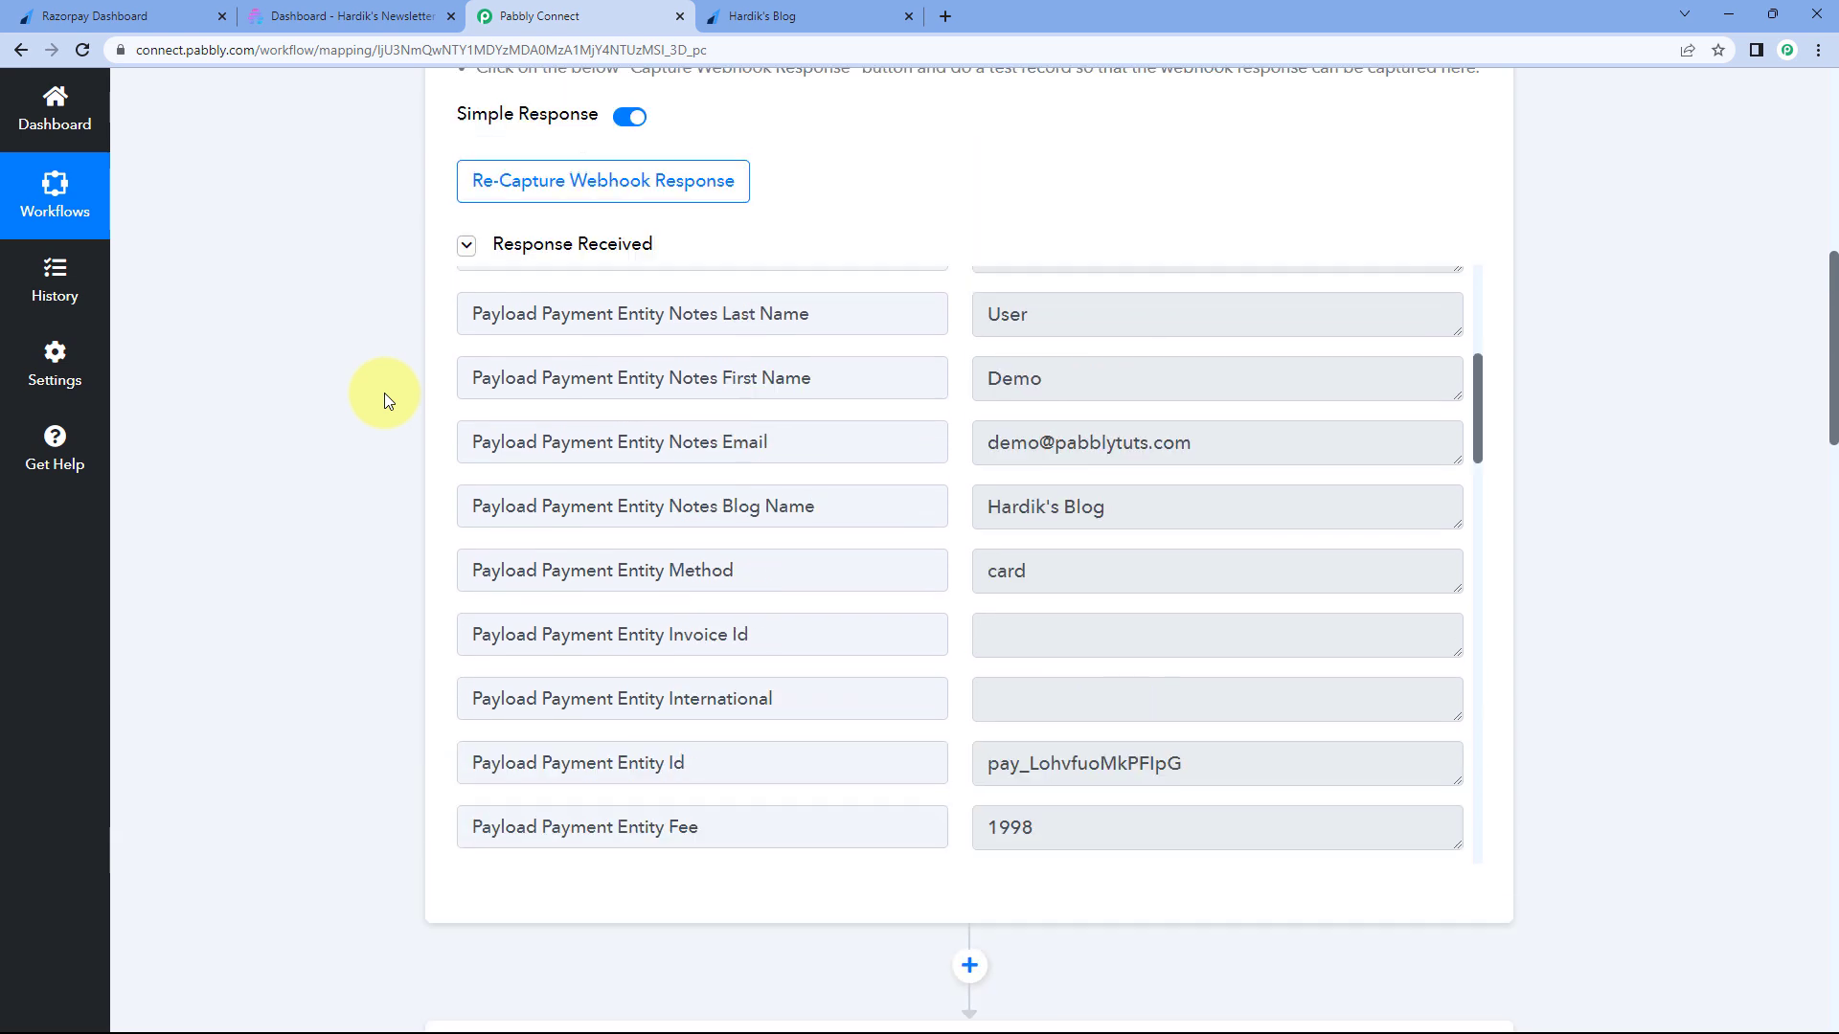
scroll(940, 479, up, 2)
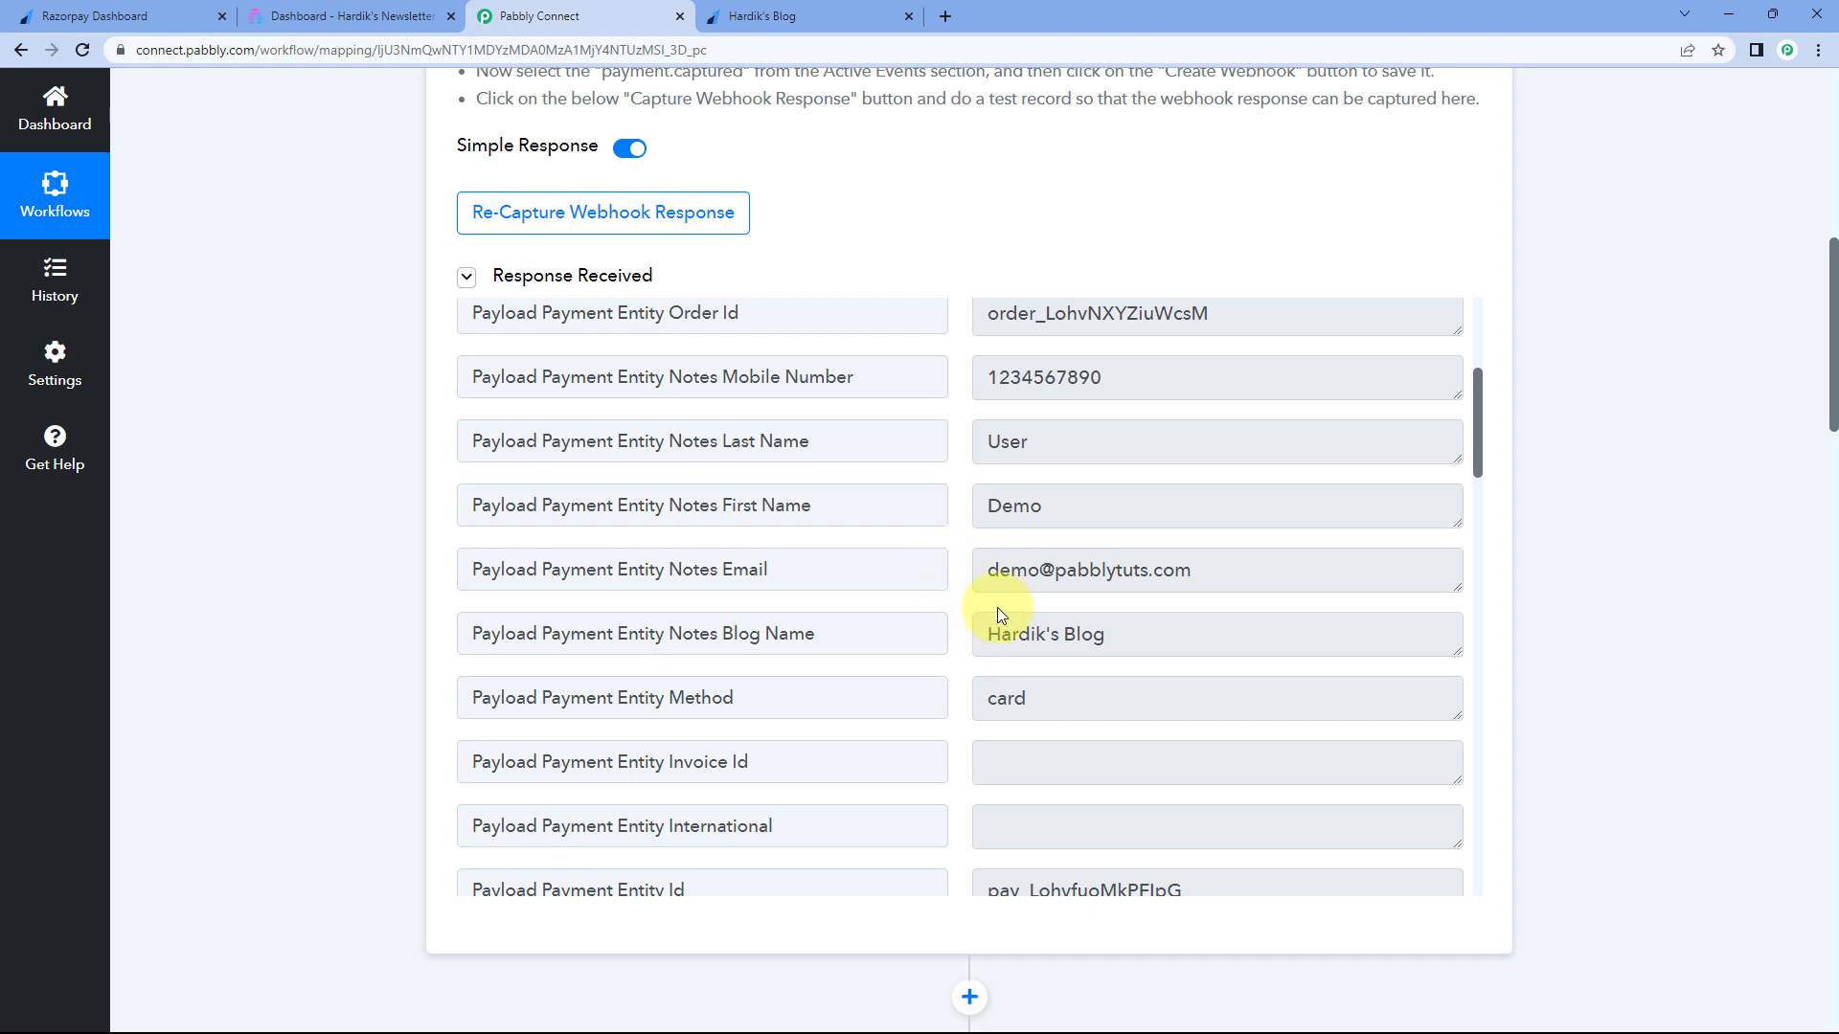
drag(983, 571, 1207, 572)
click(1209, 572)
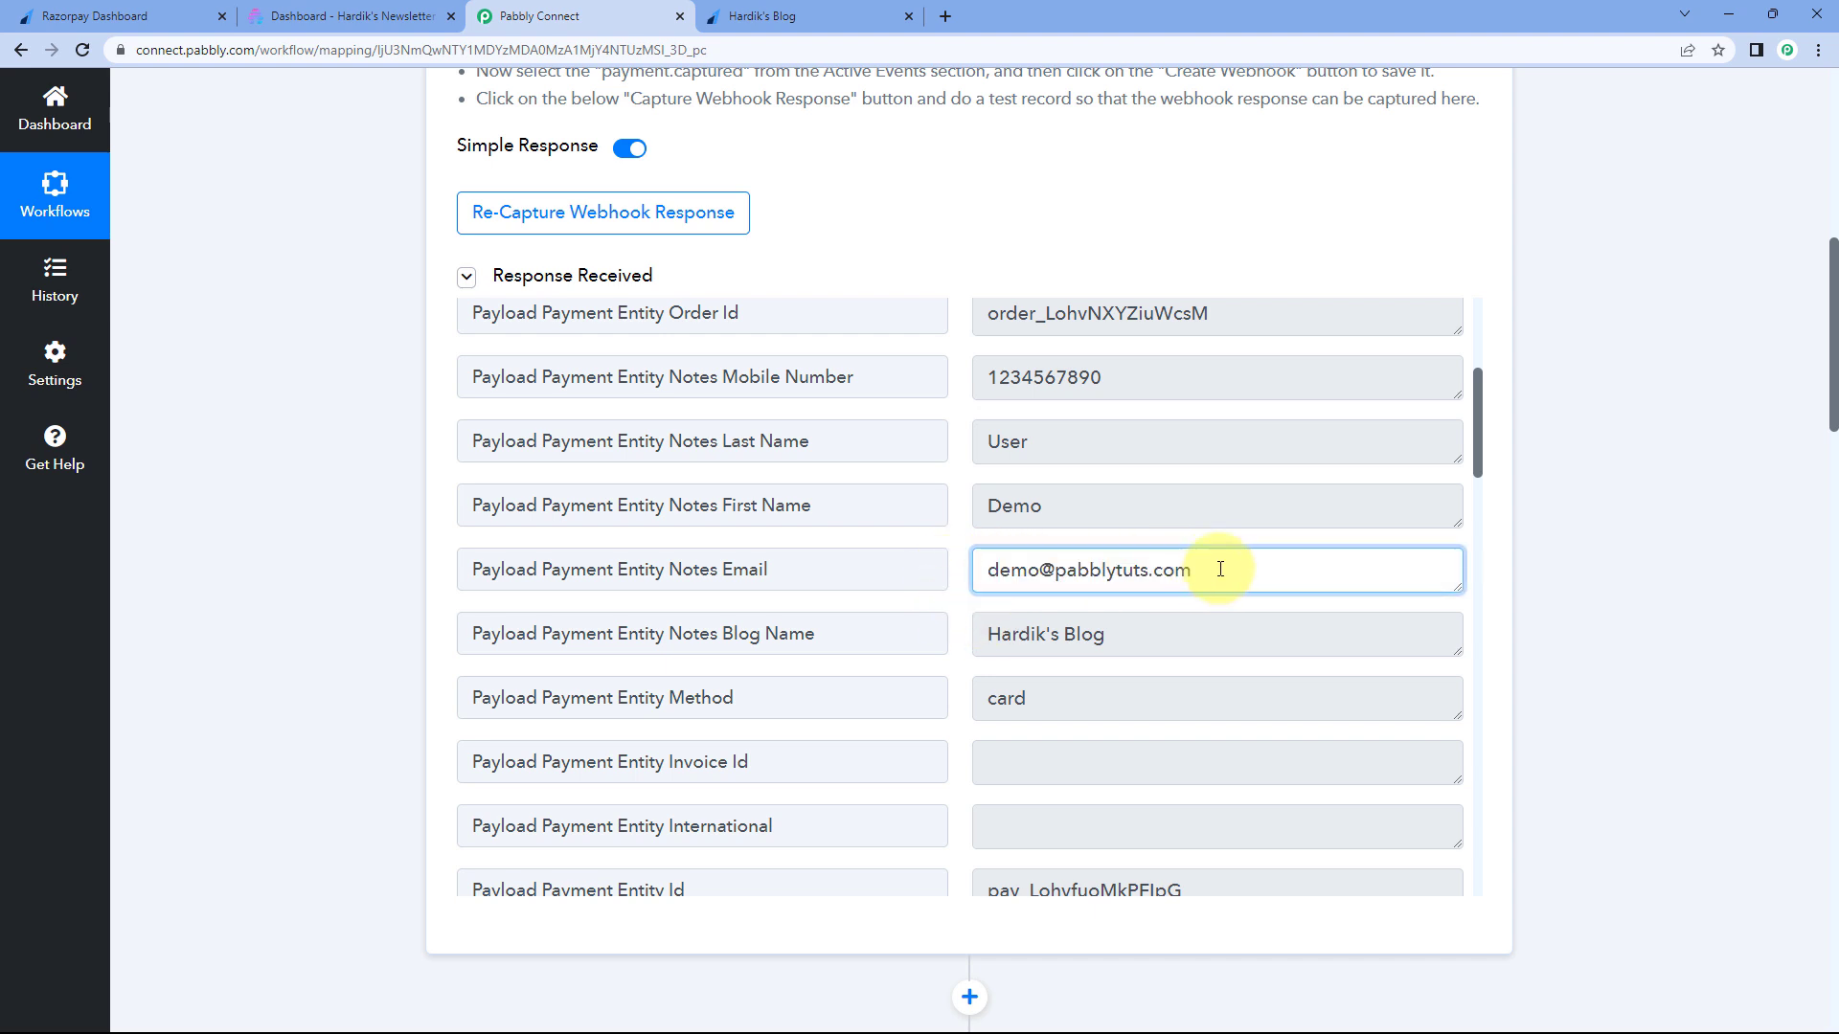
click(952, 543)
scroll(951, 540, down, 1)
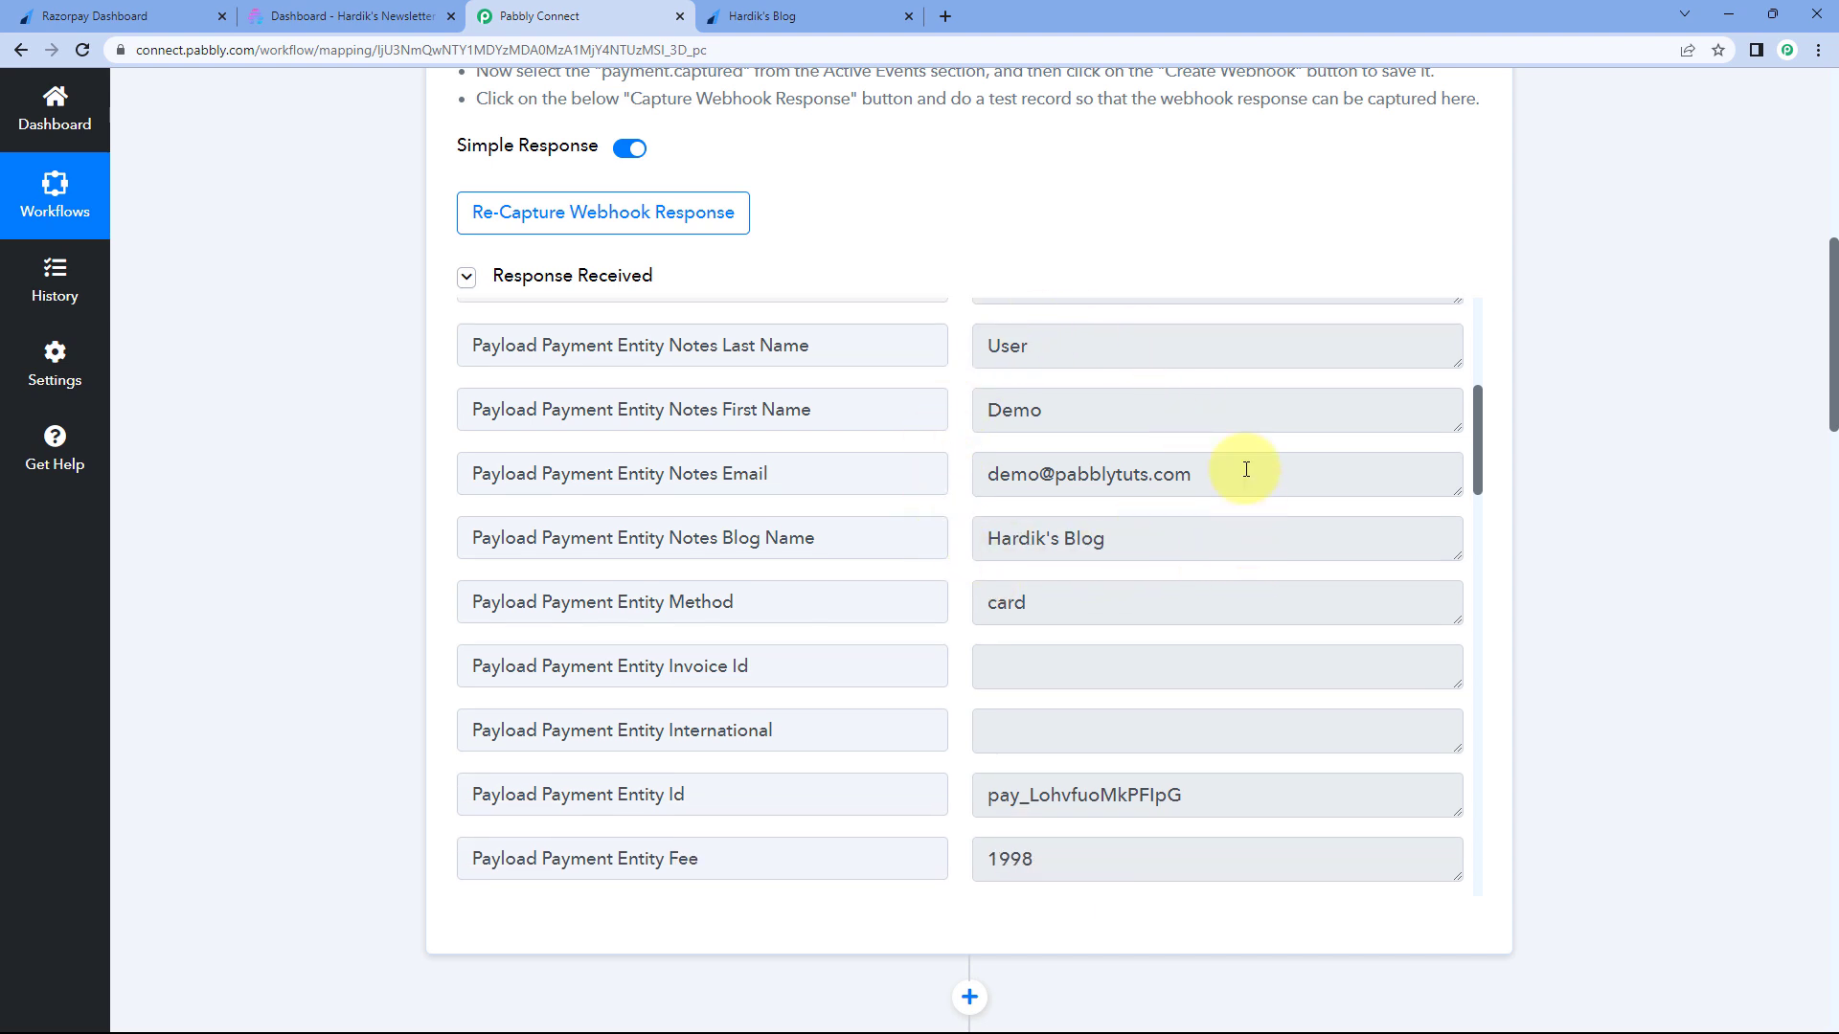
drag(1184, 484, 966, 484)
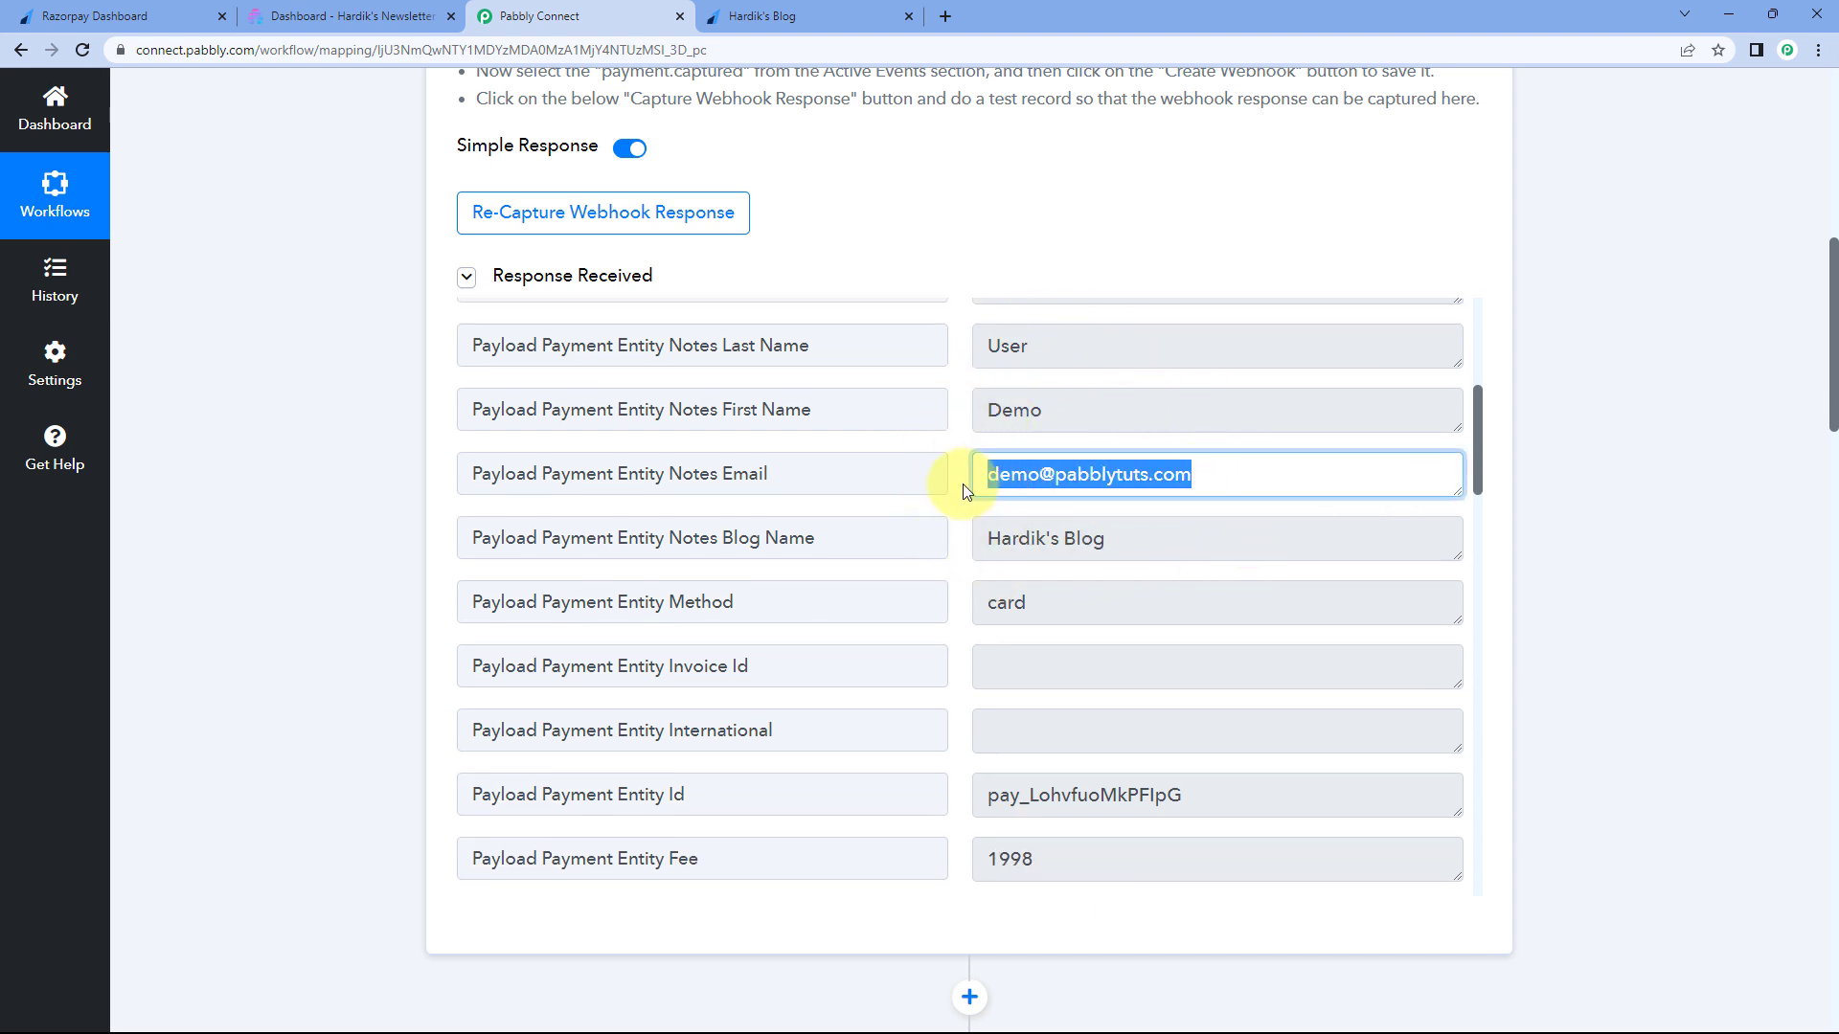
click(963, 481)
scroll(372, 521, down, 15)
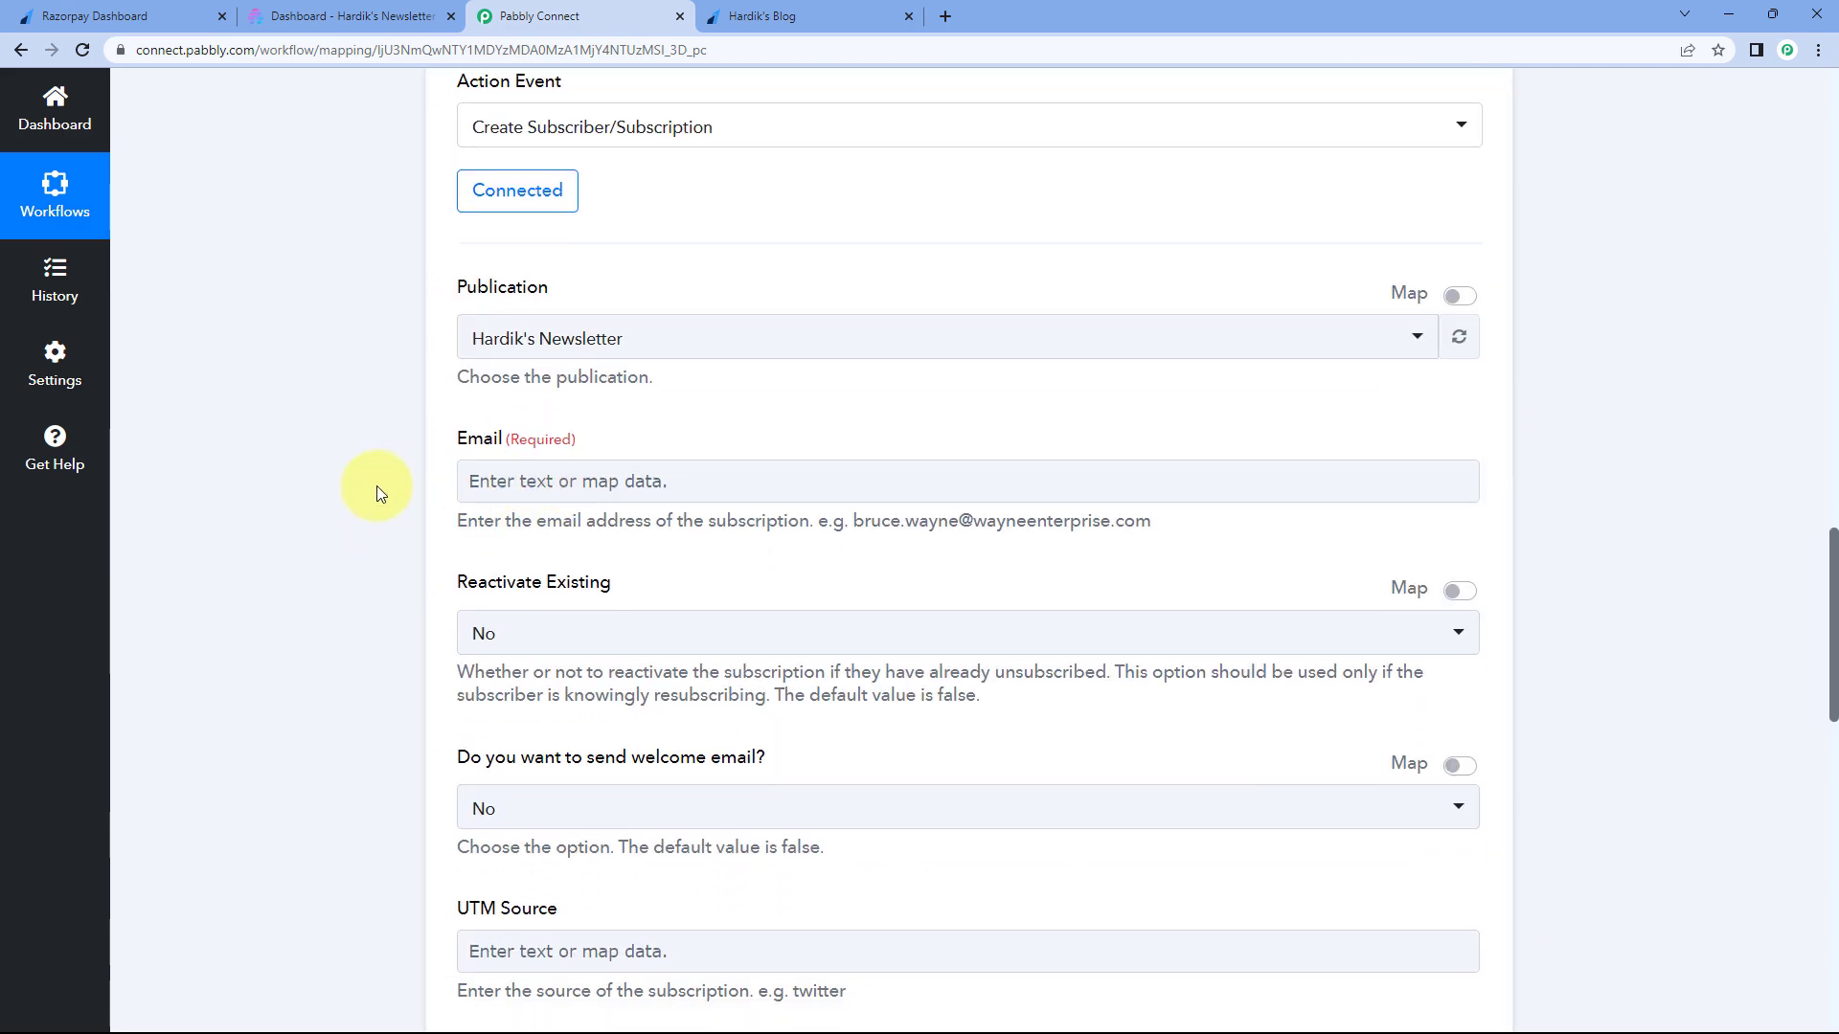
scroll(377, 489, down, 1)
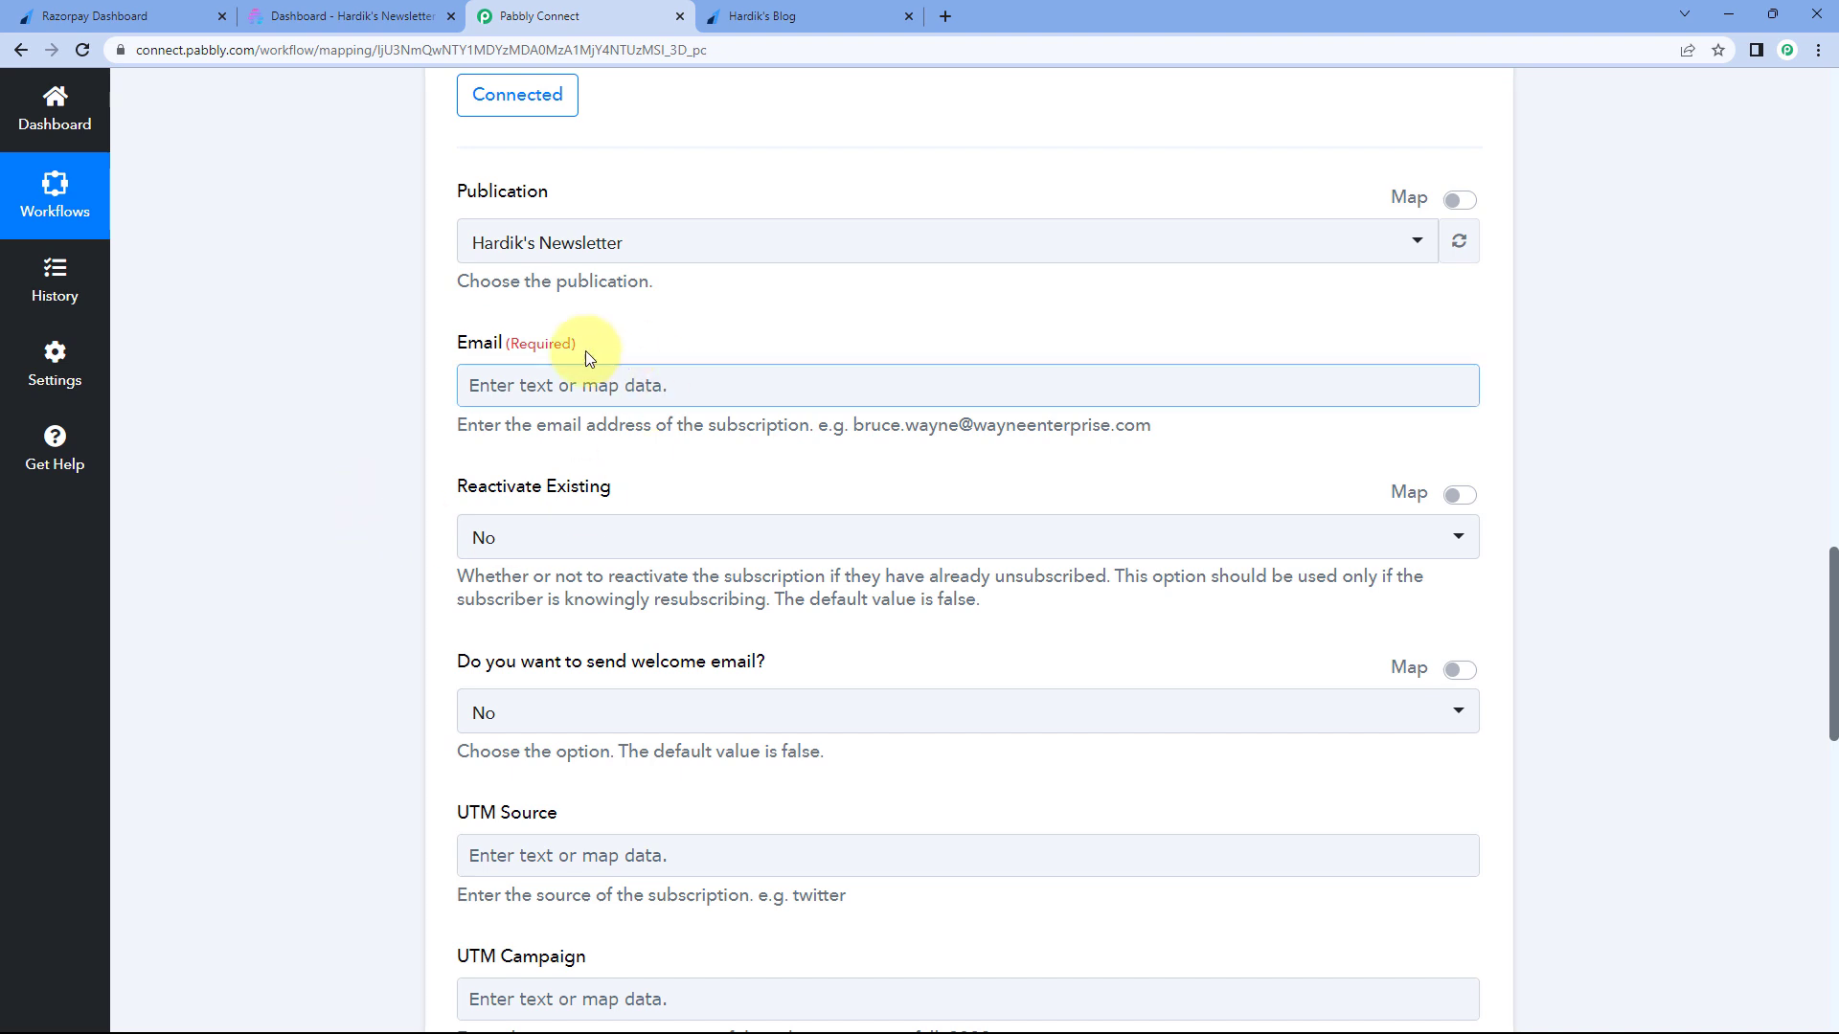
- Map Razorpay Payment Captured's Notes Email into the Beehiiv Email field, then view the Hardik's Blog page
click(494, 385)
scroll(389, 392, down, 1)
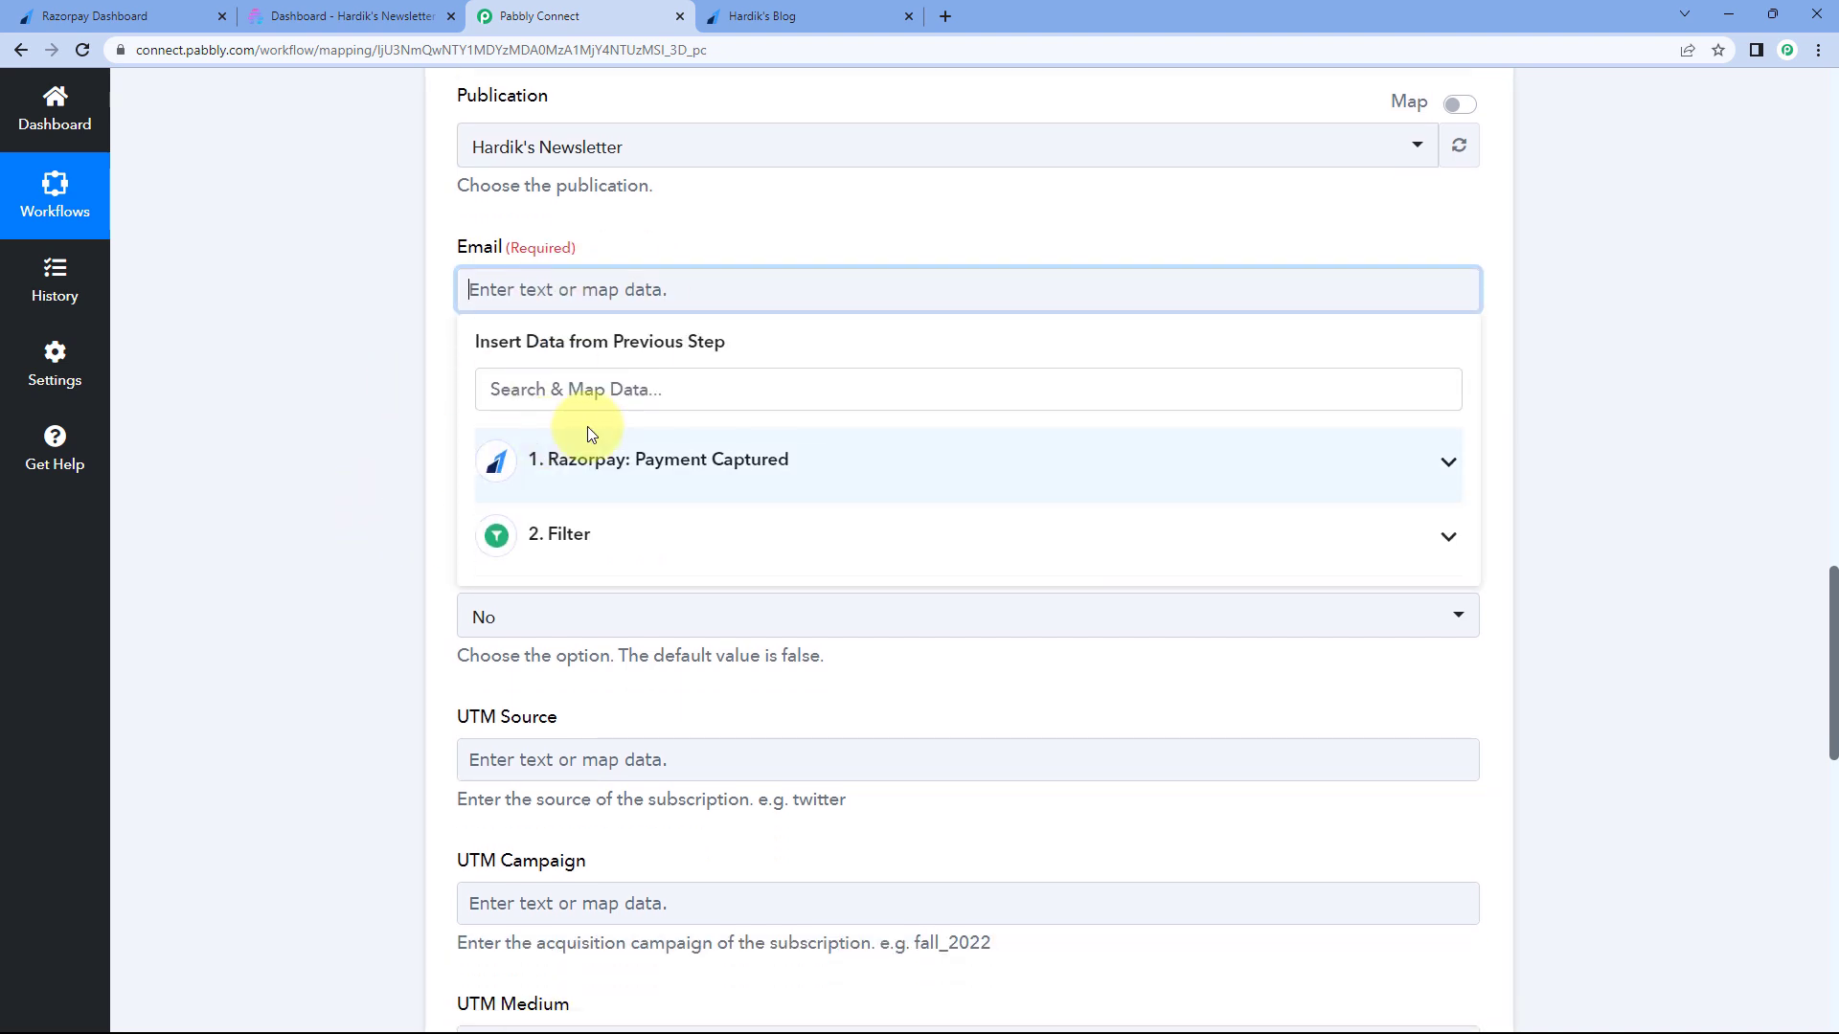
click(721, 469)
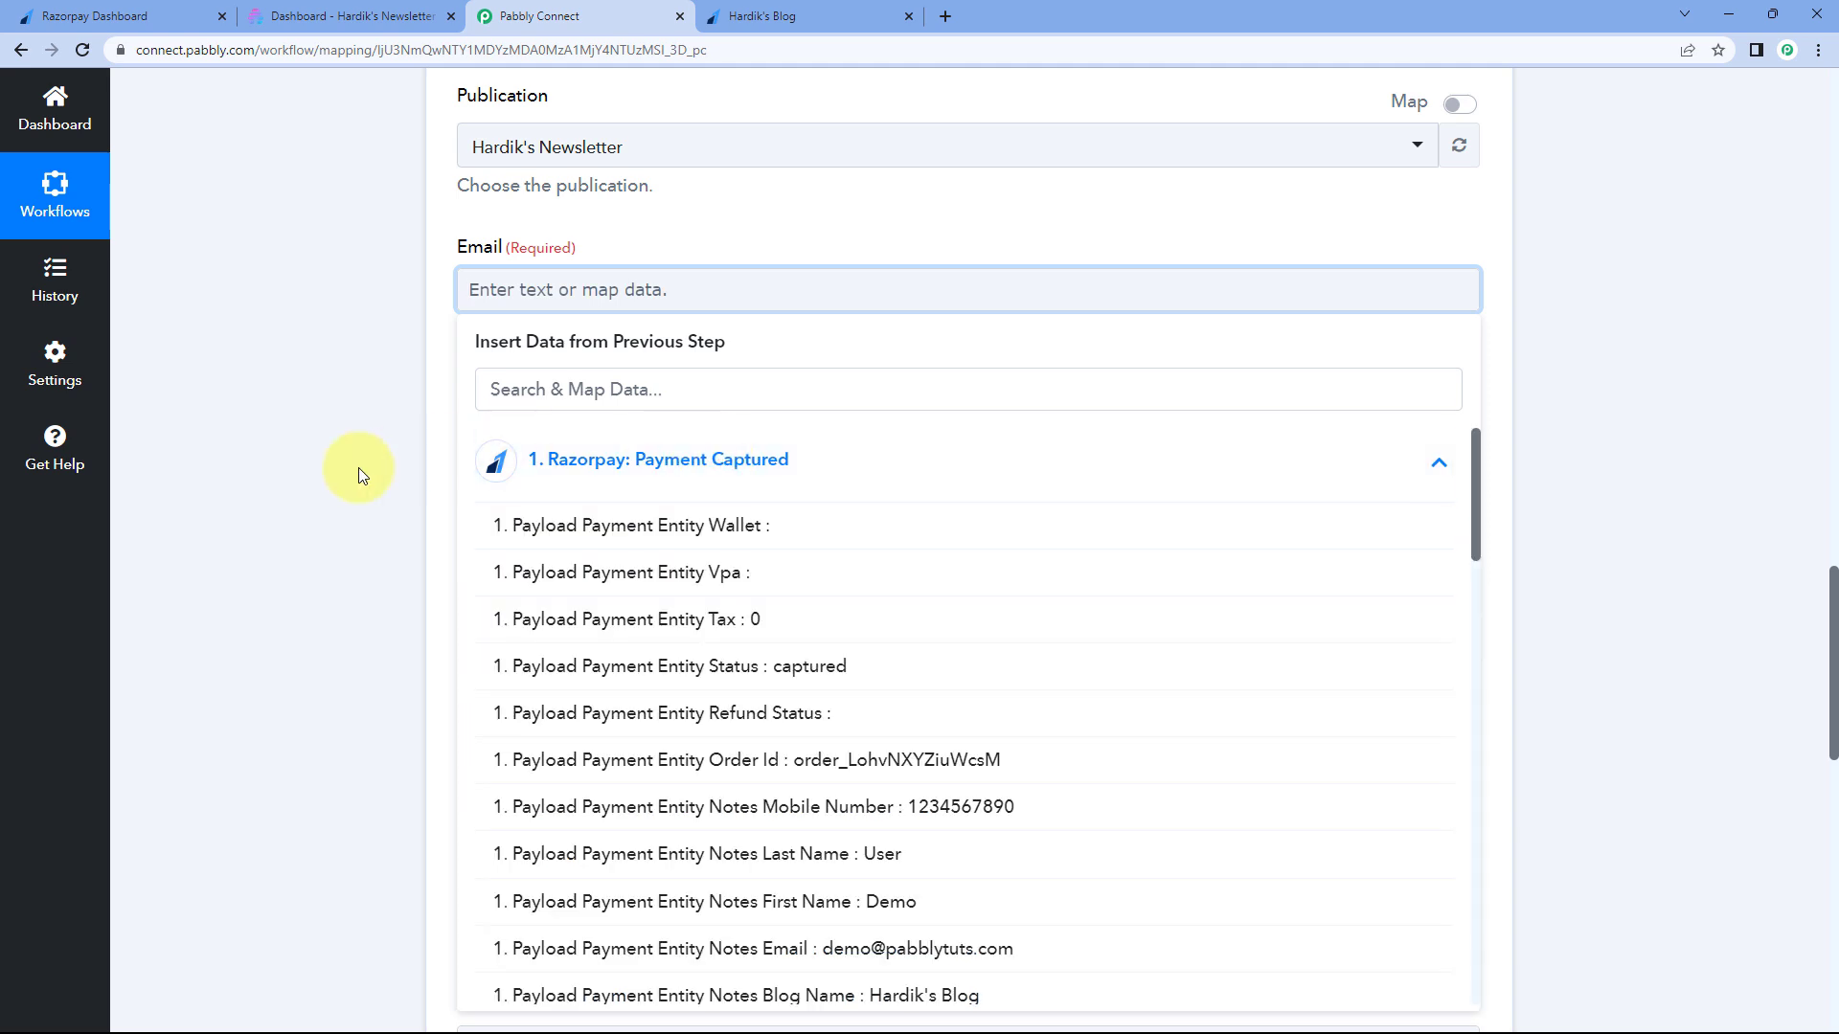
scroll(379, 446, down, 1)
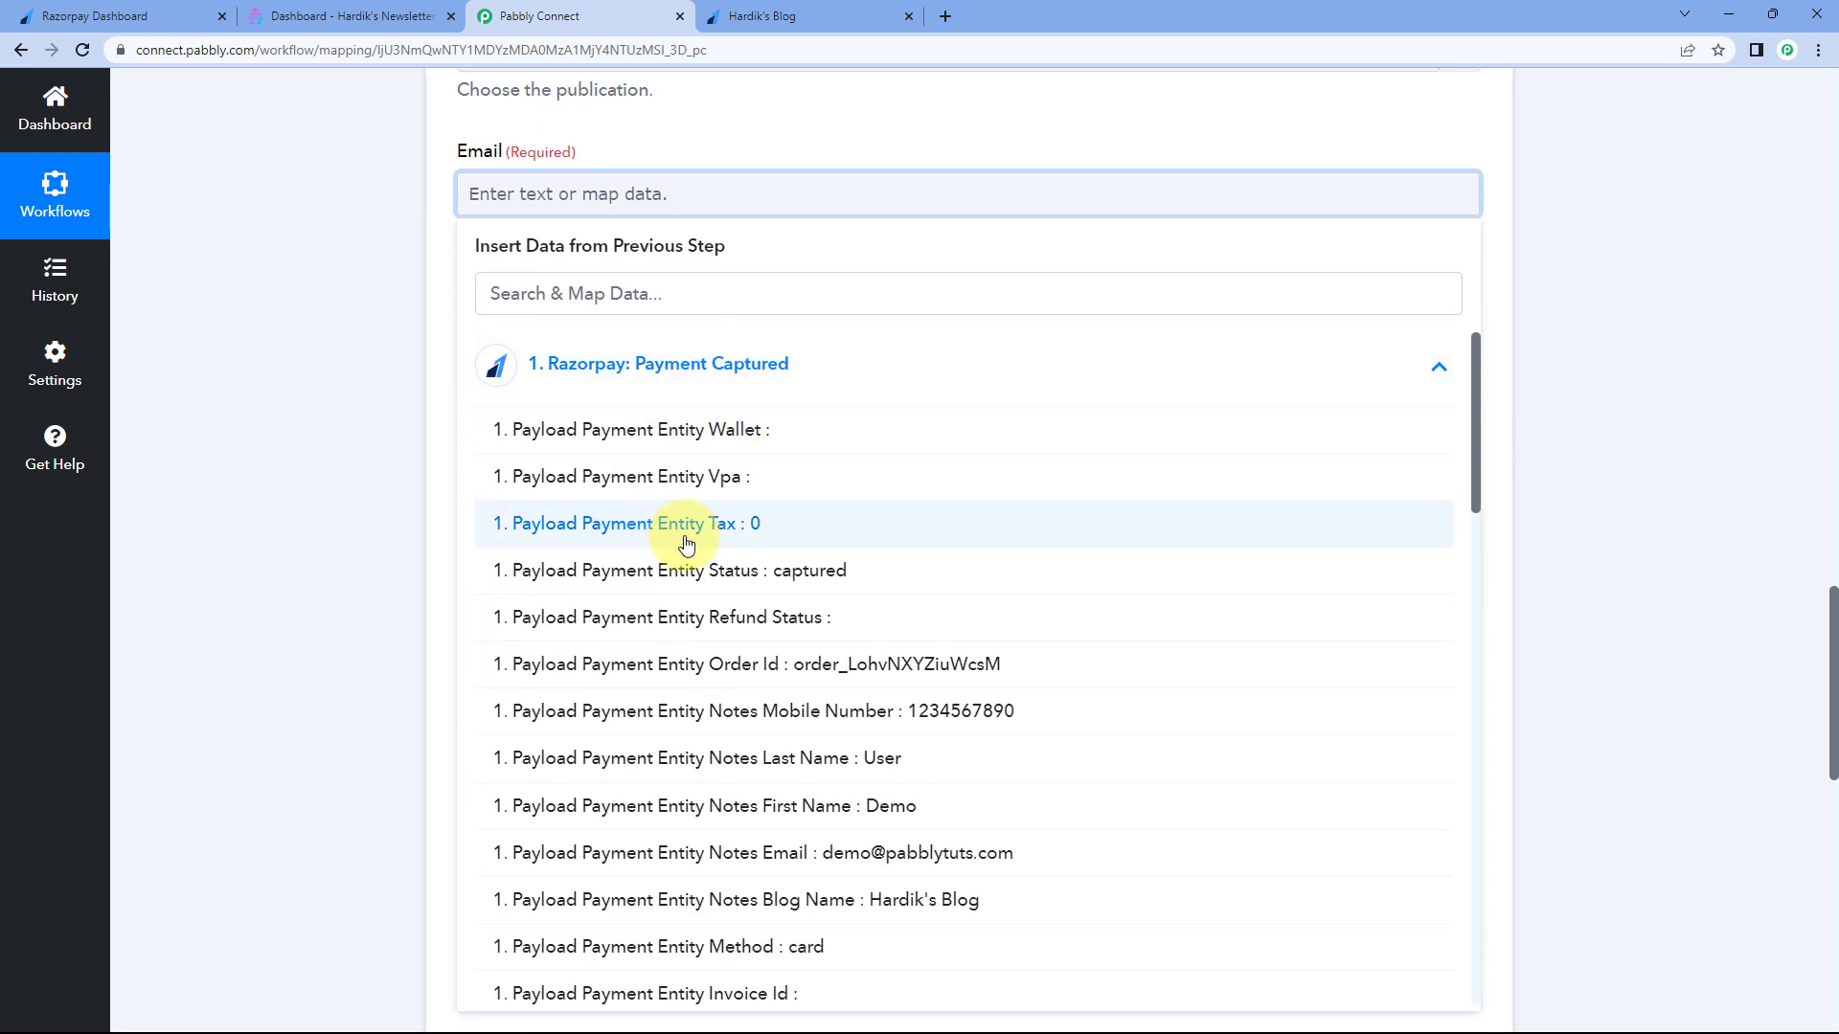
scroll(728, 526, down, 3)
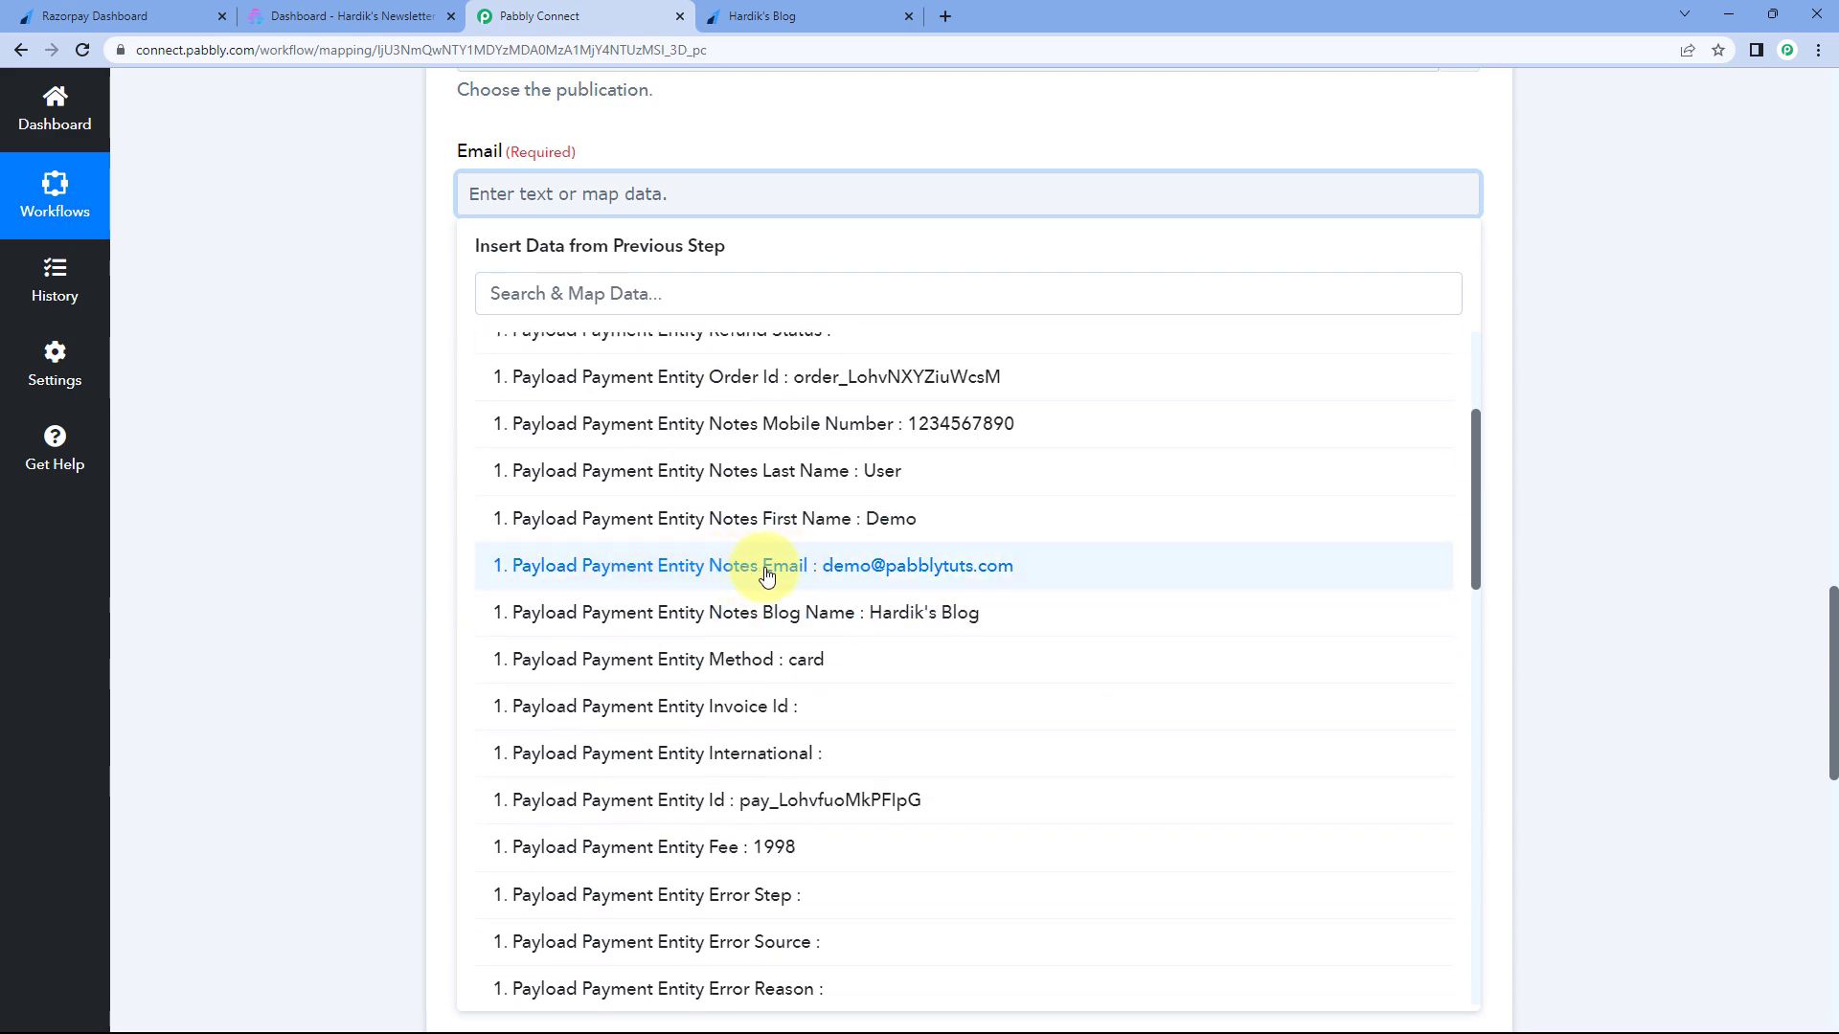
click(766, 567)
click(403, 441)
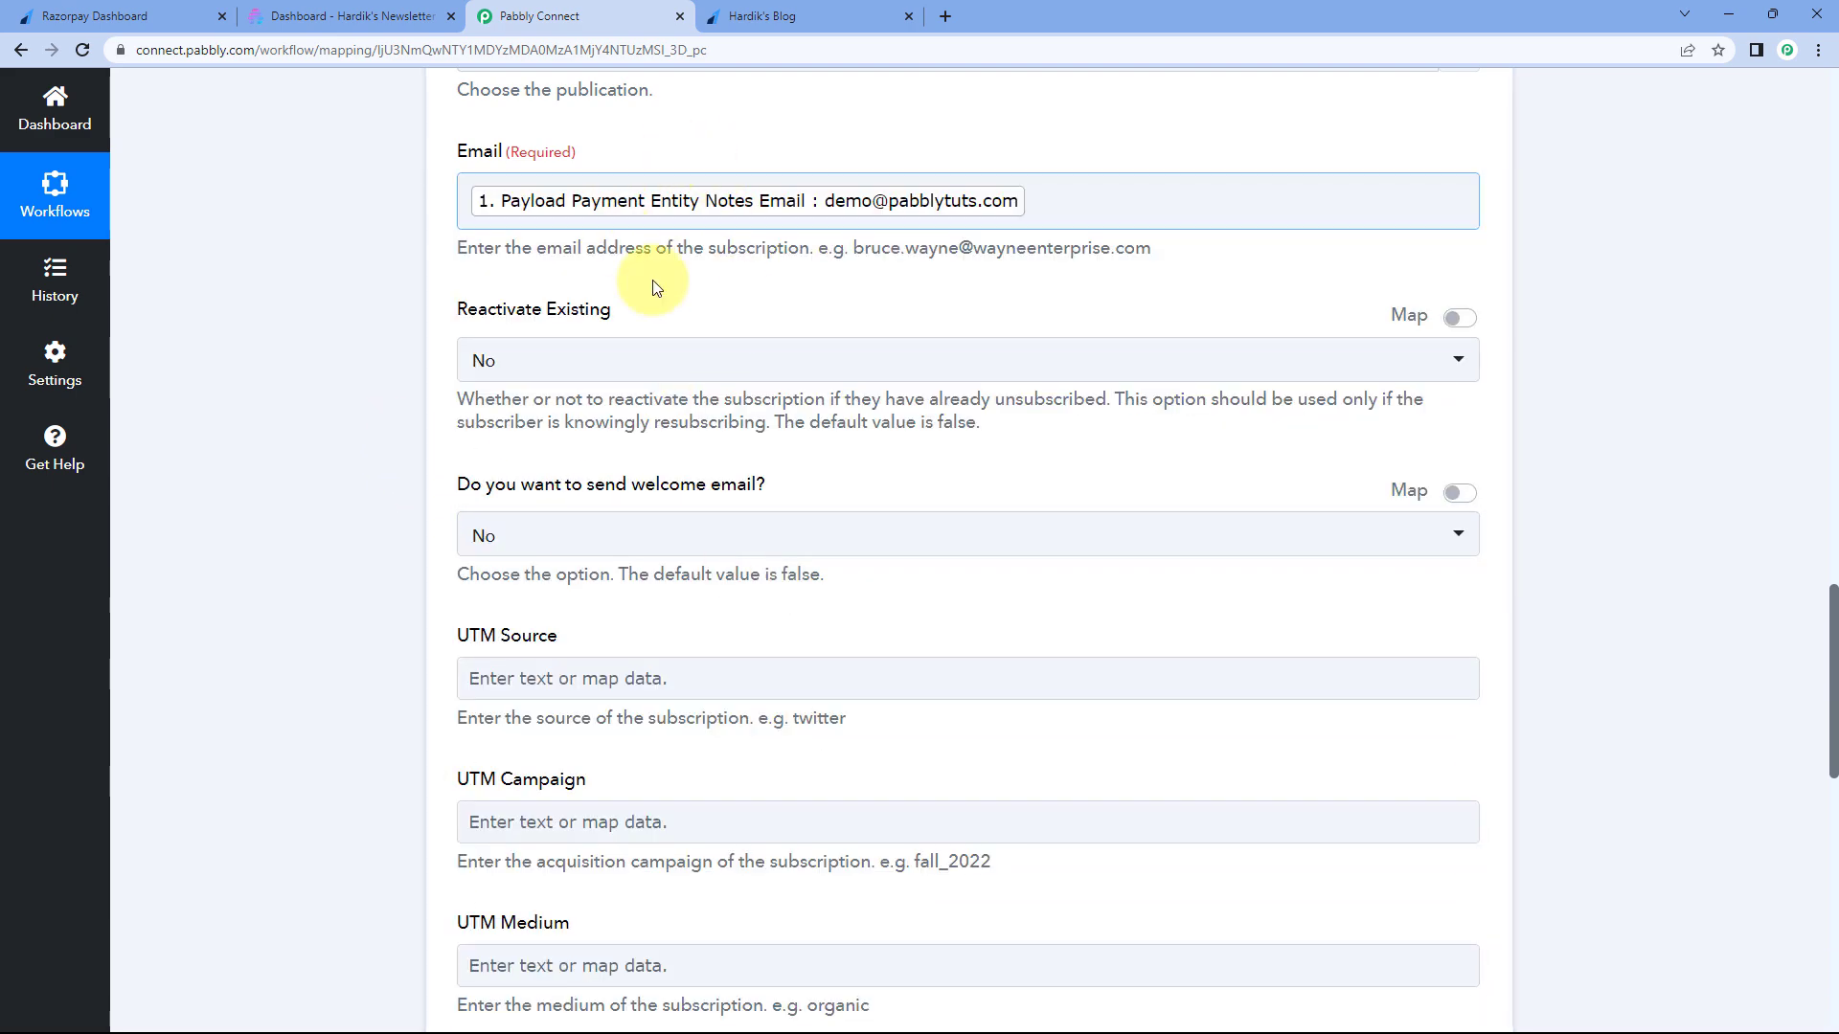
click(837, 16)
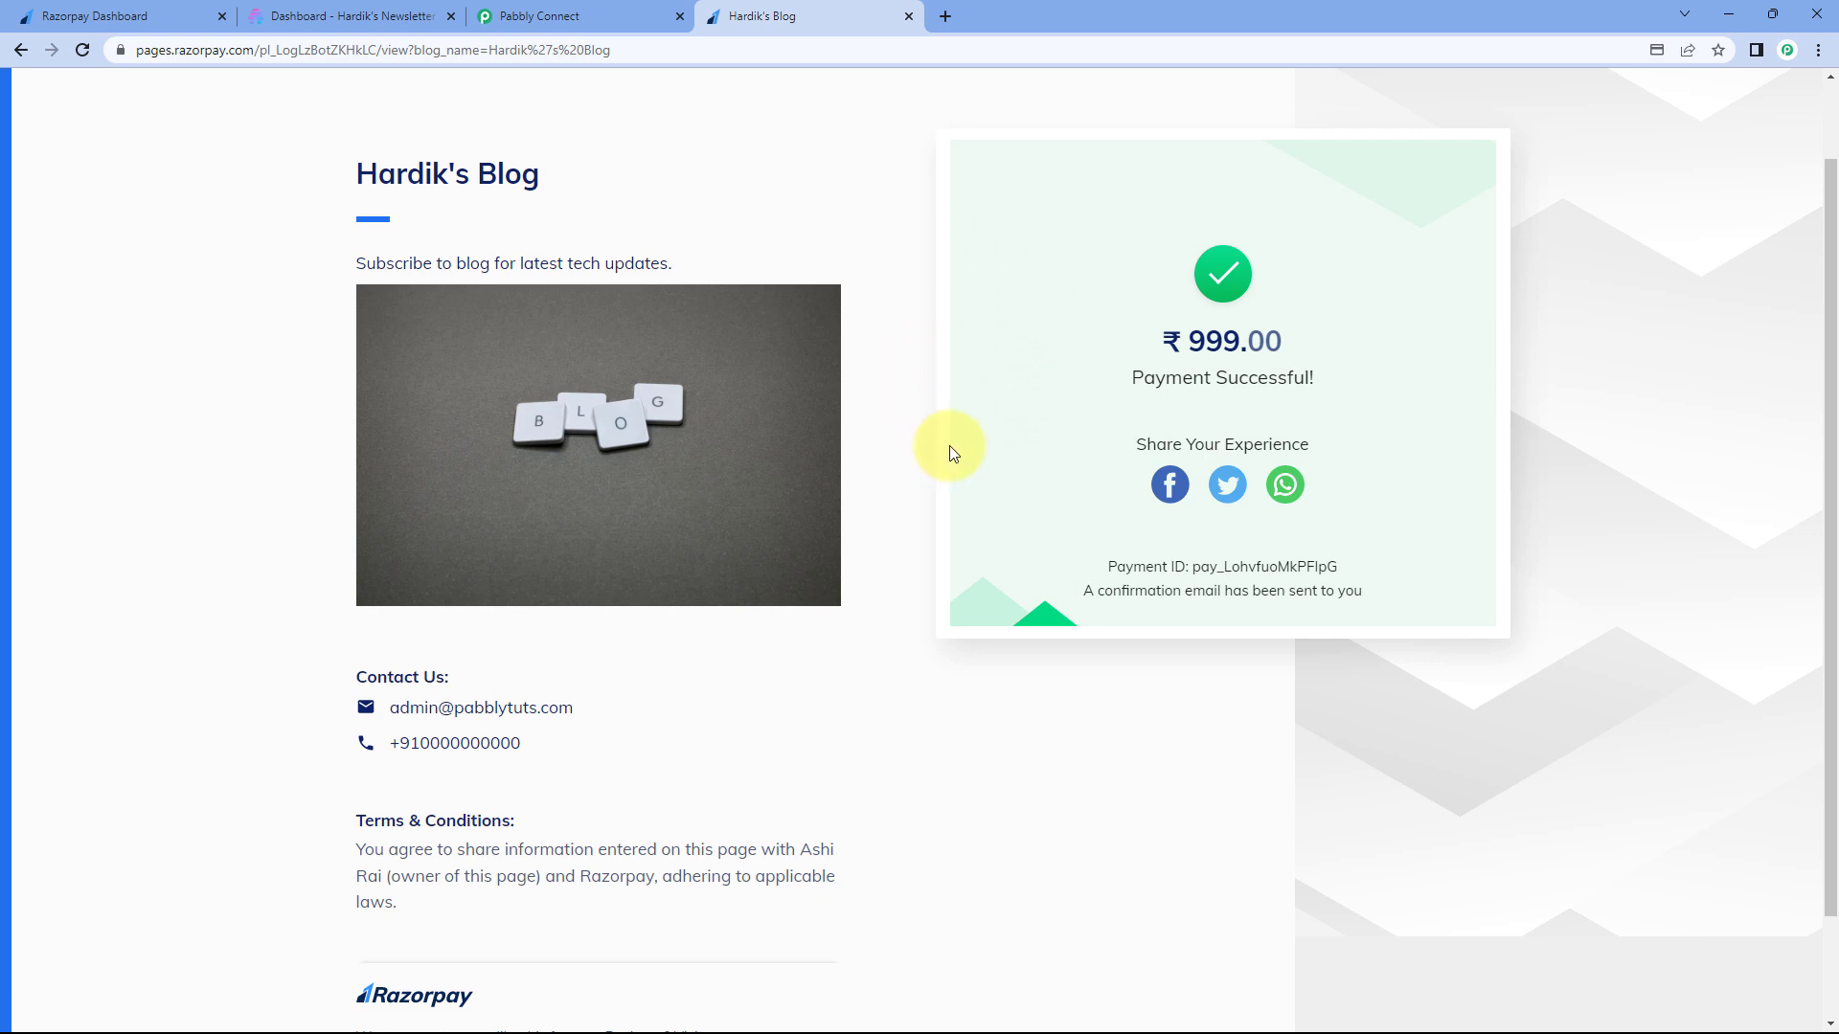
- Go back to the Pabbly Connect workflow form
click(645, 6)
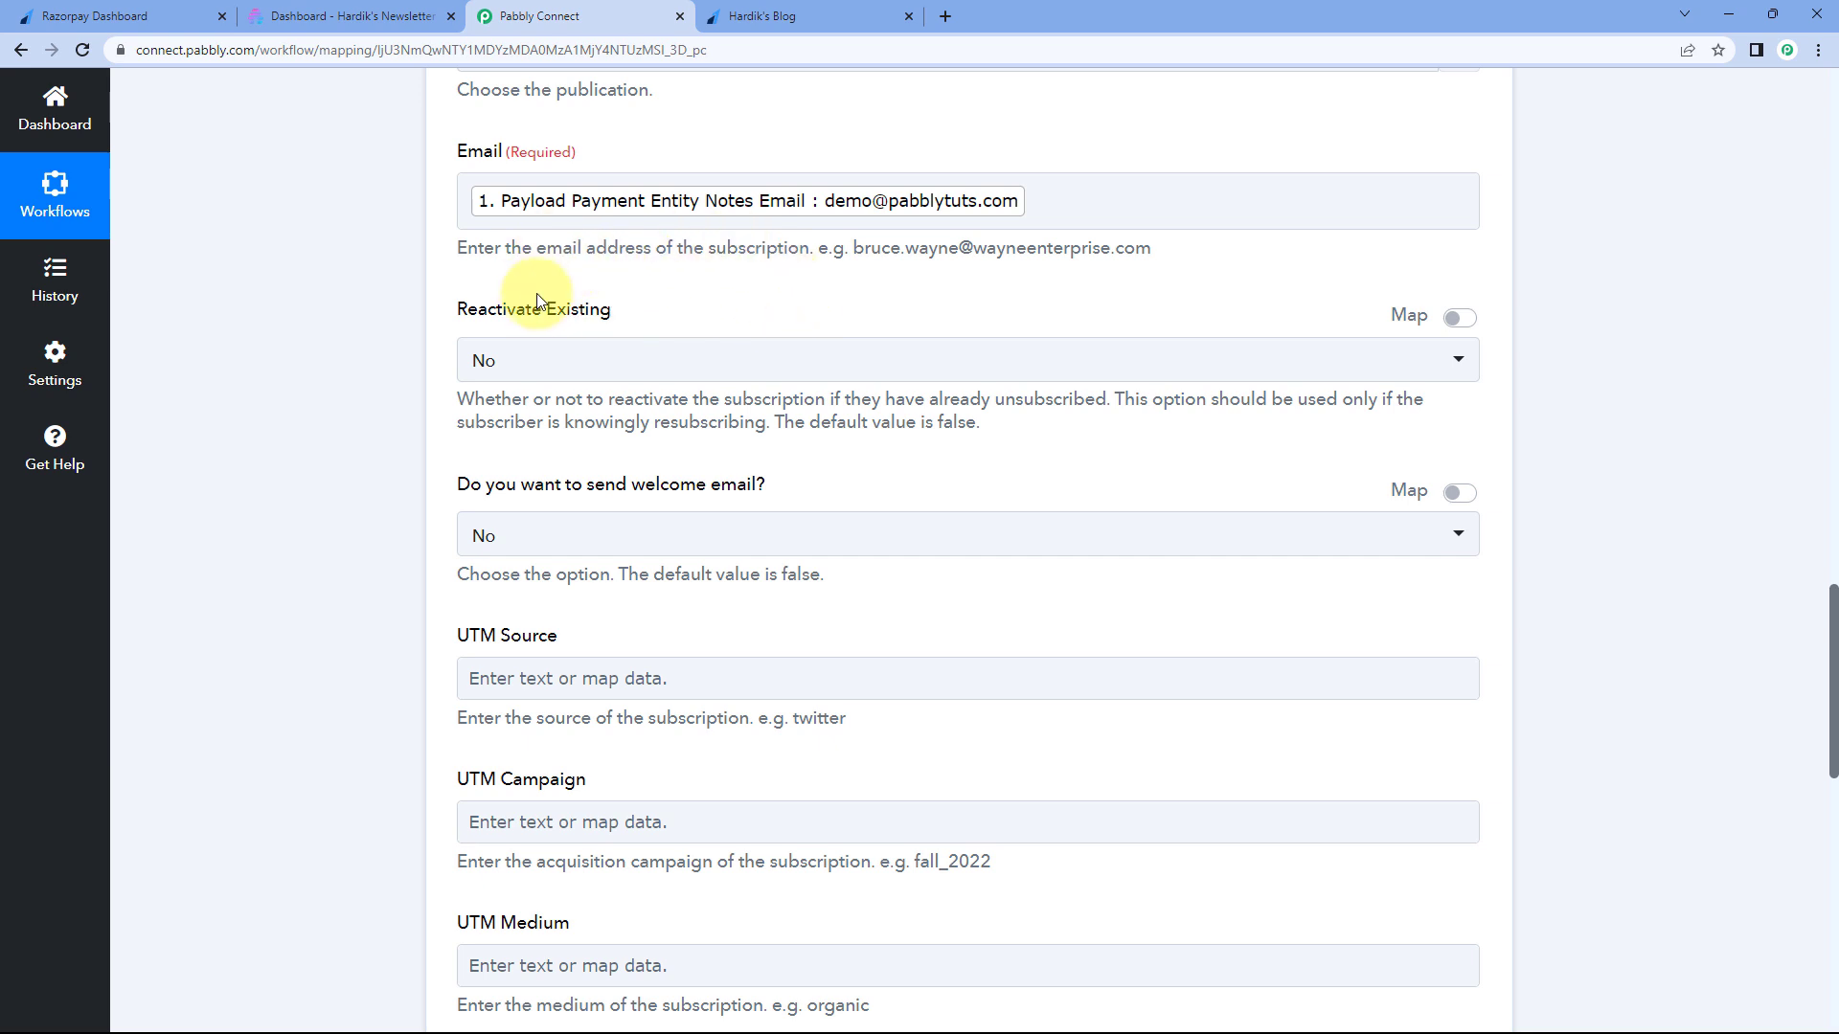
- Keep Reactivate Existing at No and choose to send the welcome email
click(525, 363)
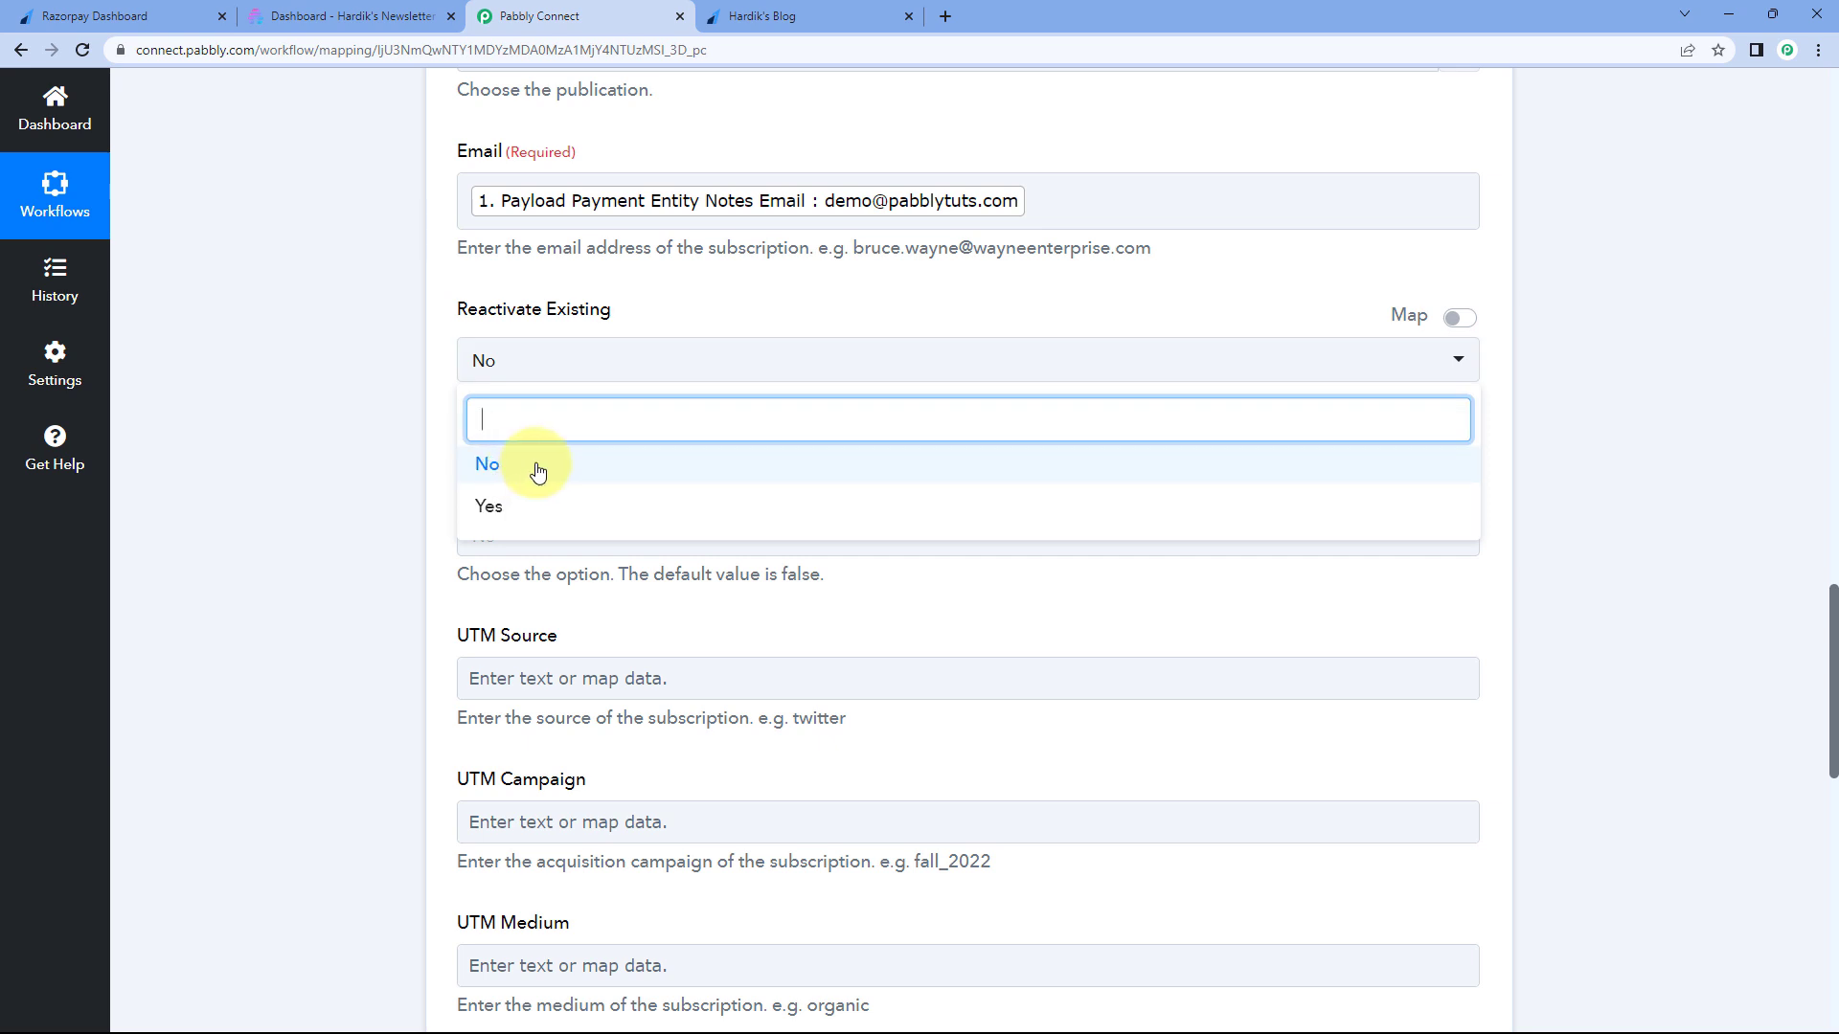
click(538, 469)
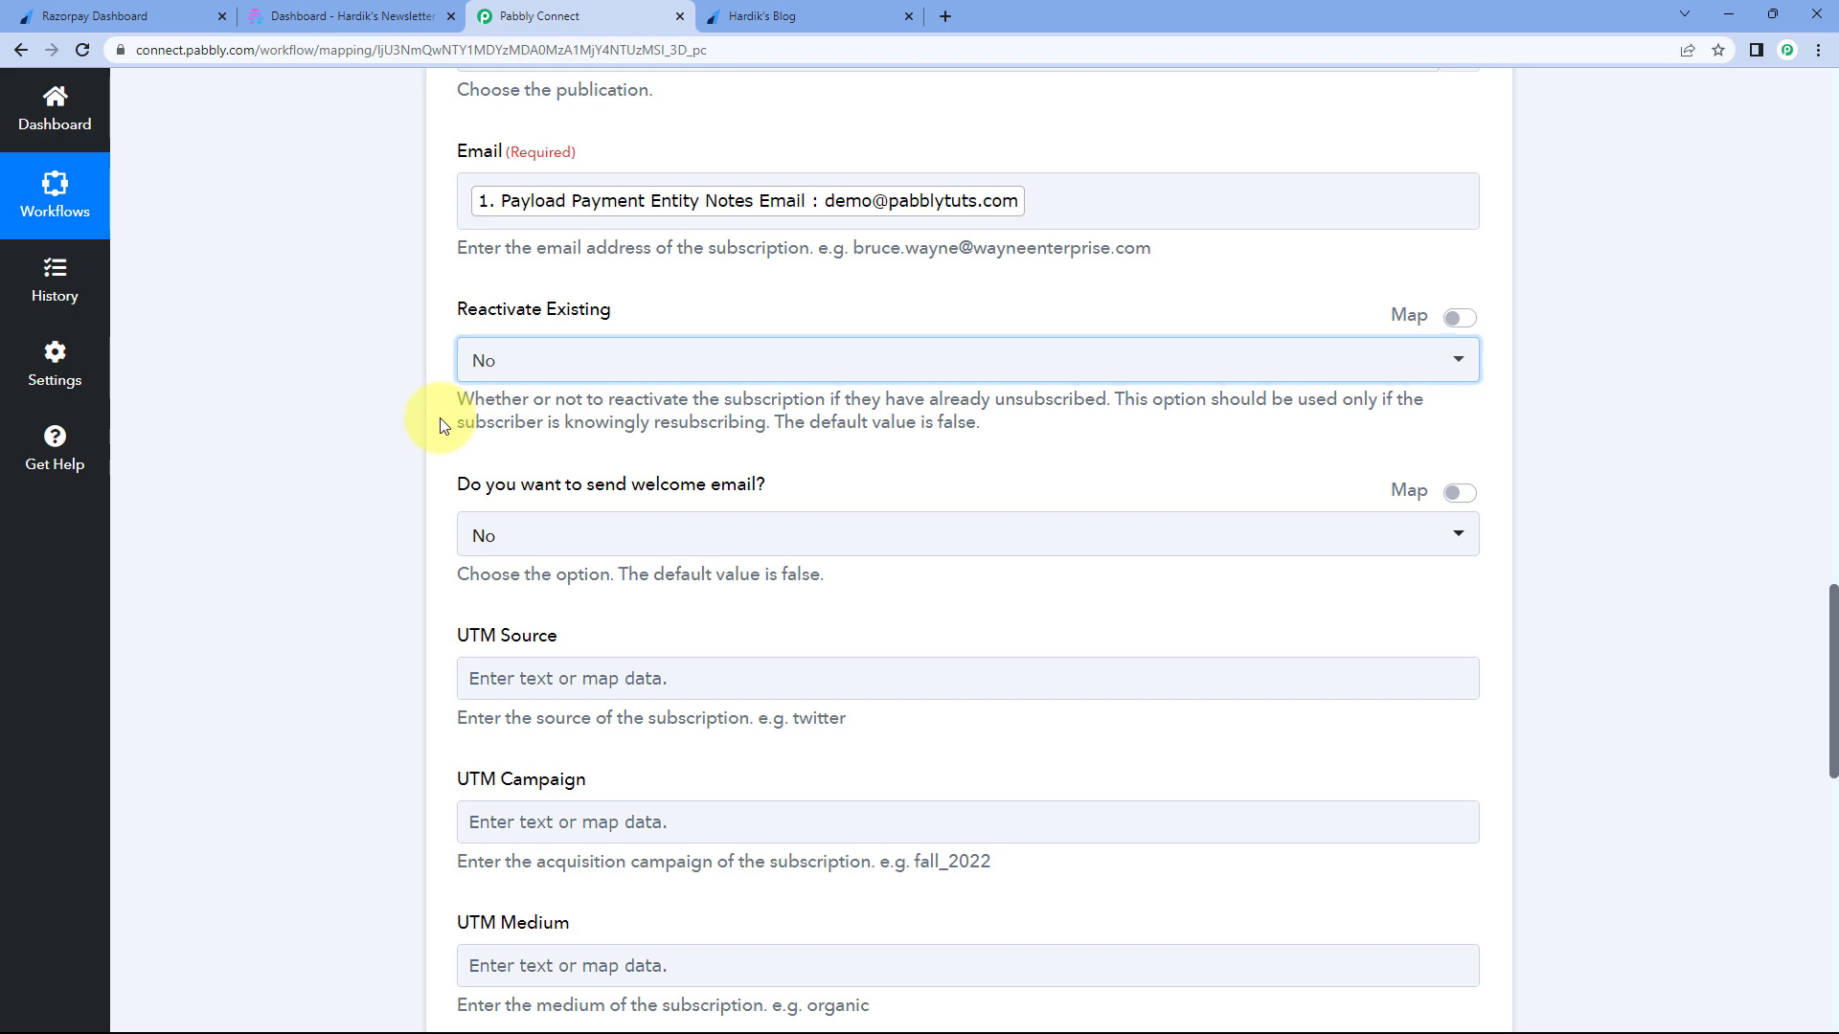
scroll(463, 380, down, 3)
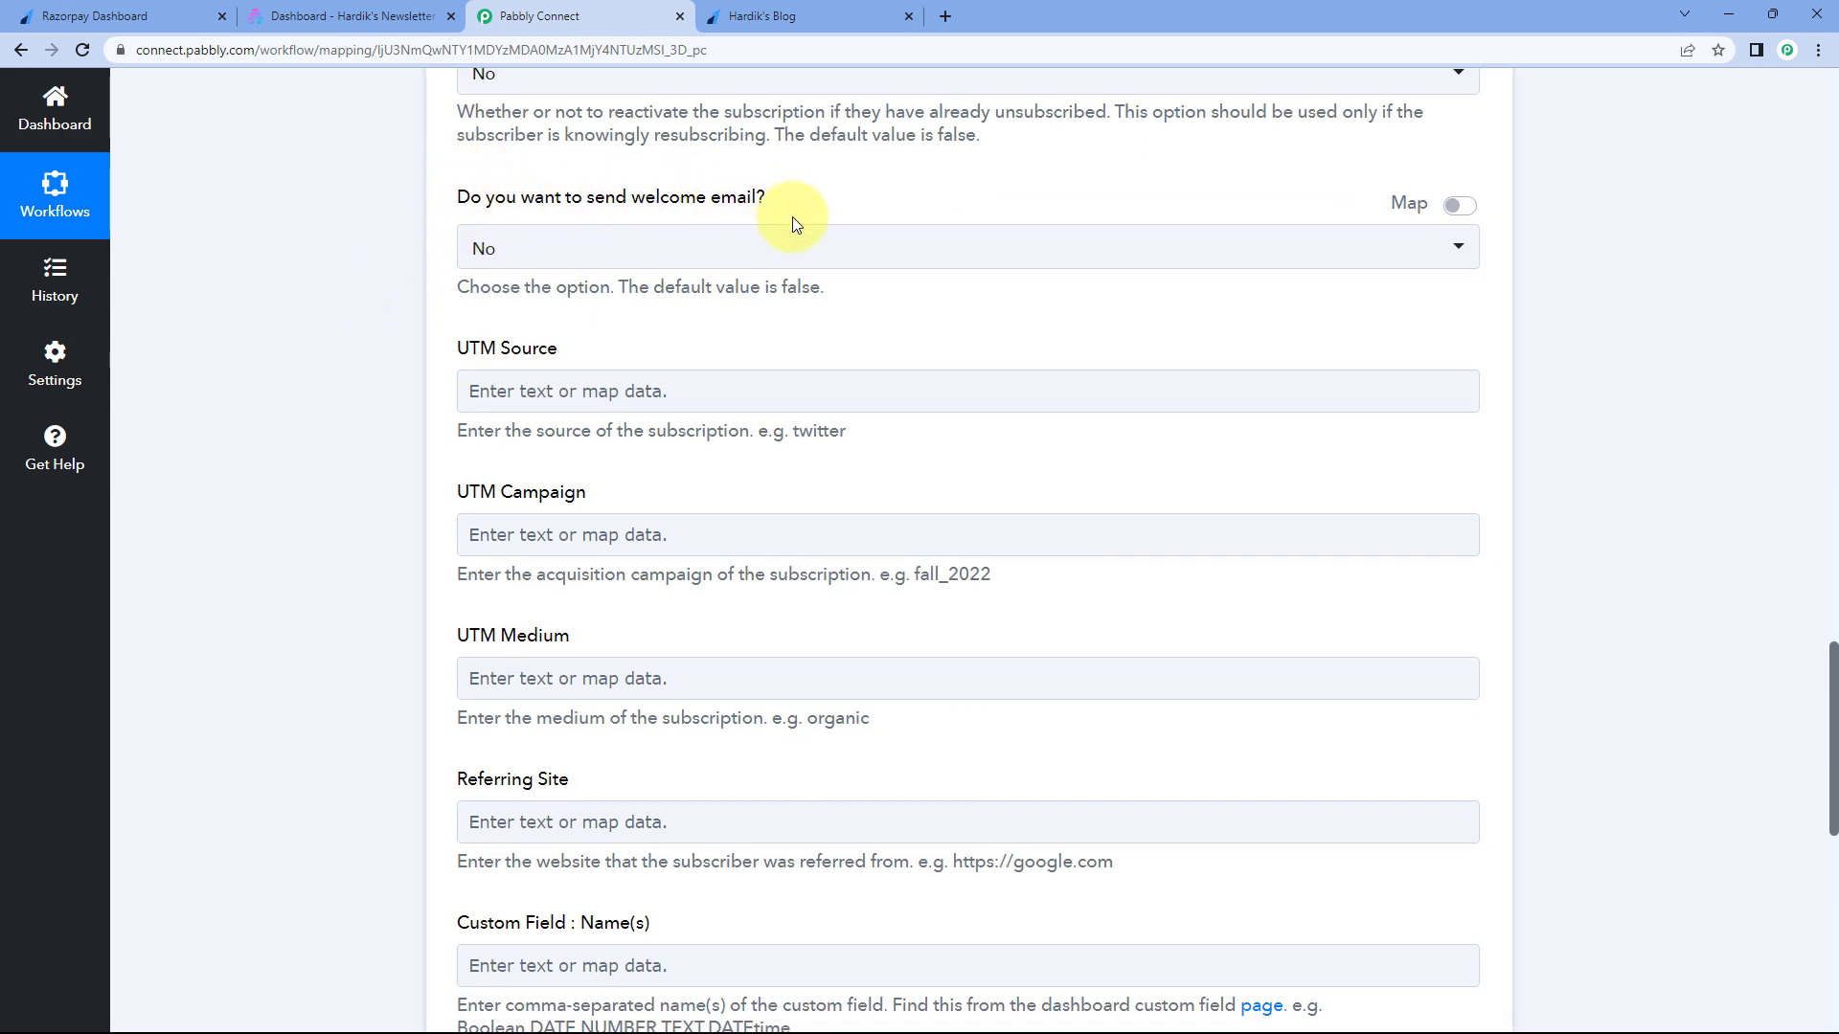
click(608, 249)
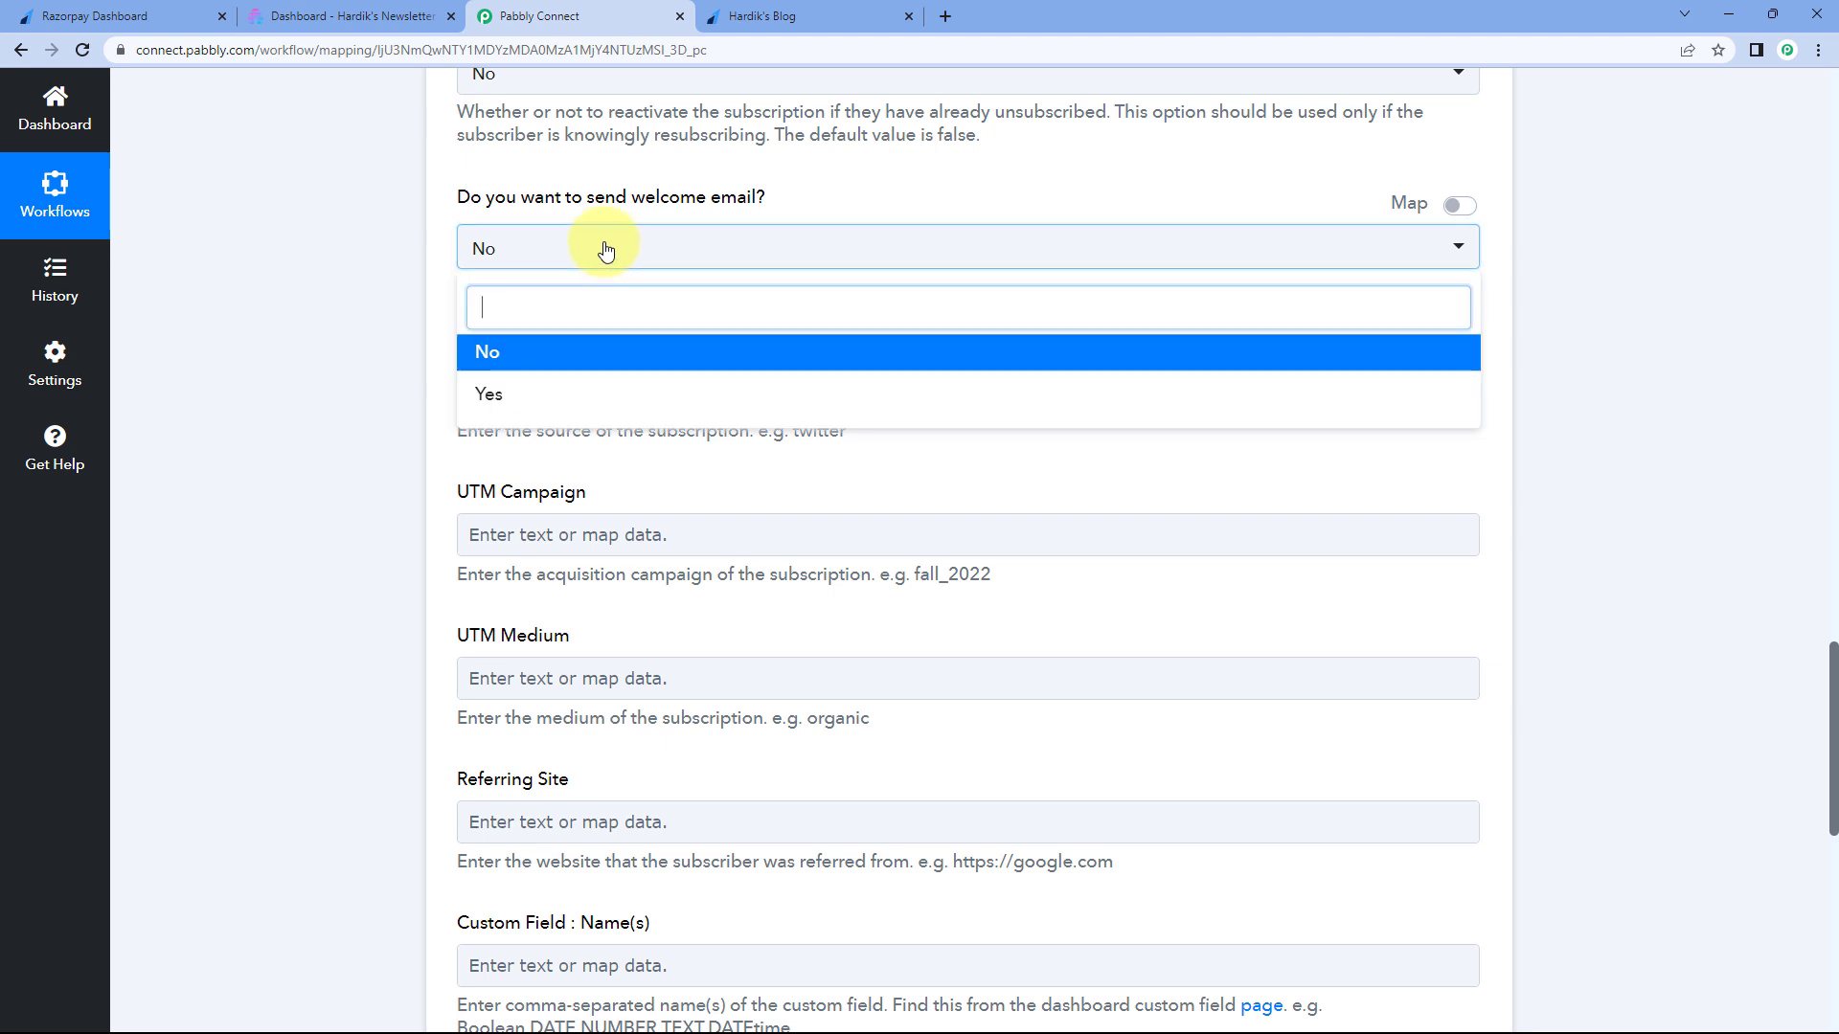
click(496, 396)
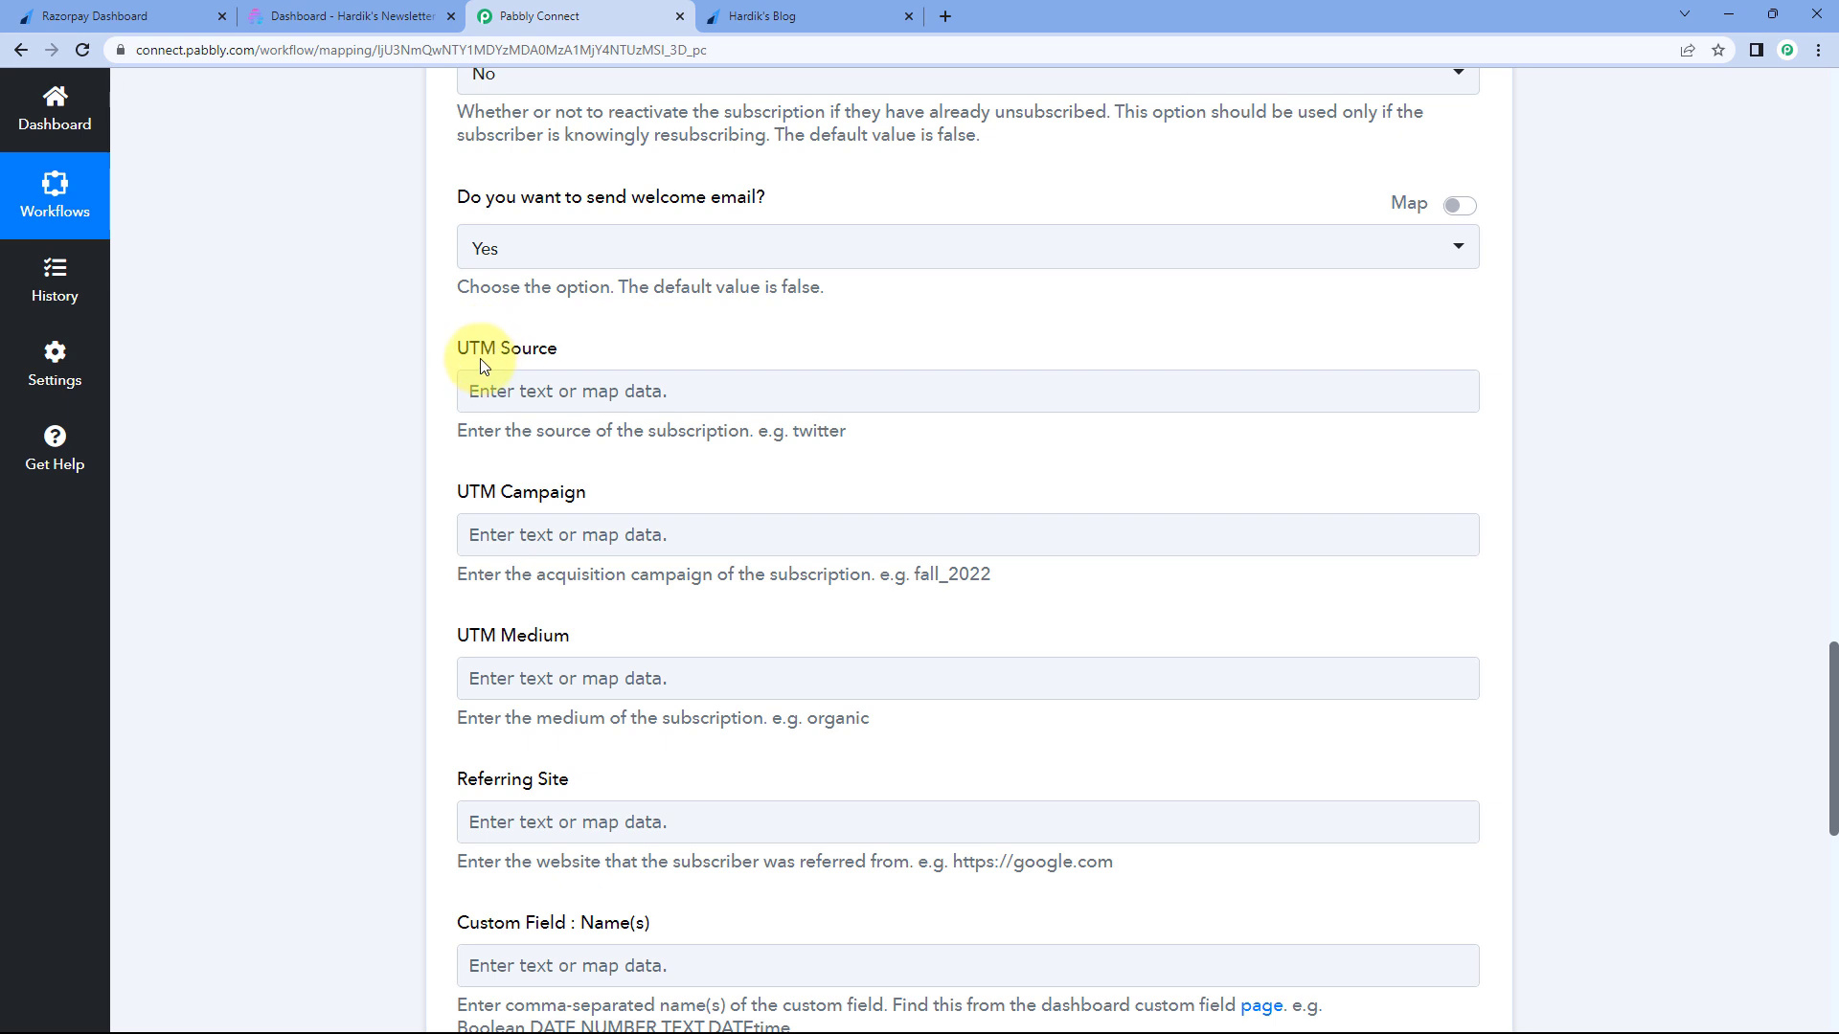
- Set the UTM Source to 'Razorpay'
click(586, 400)
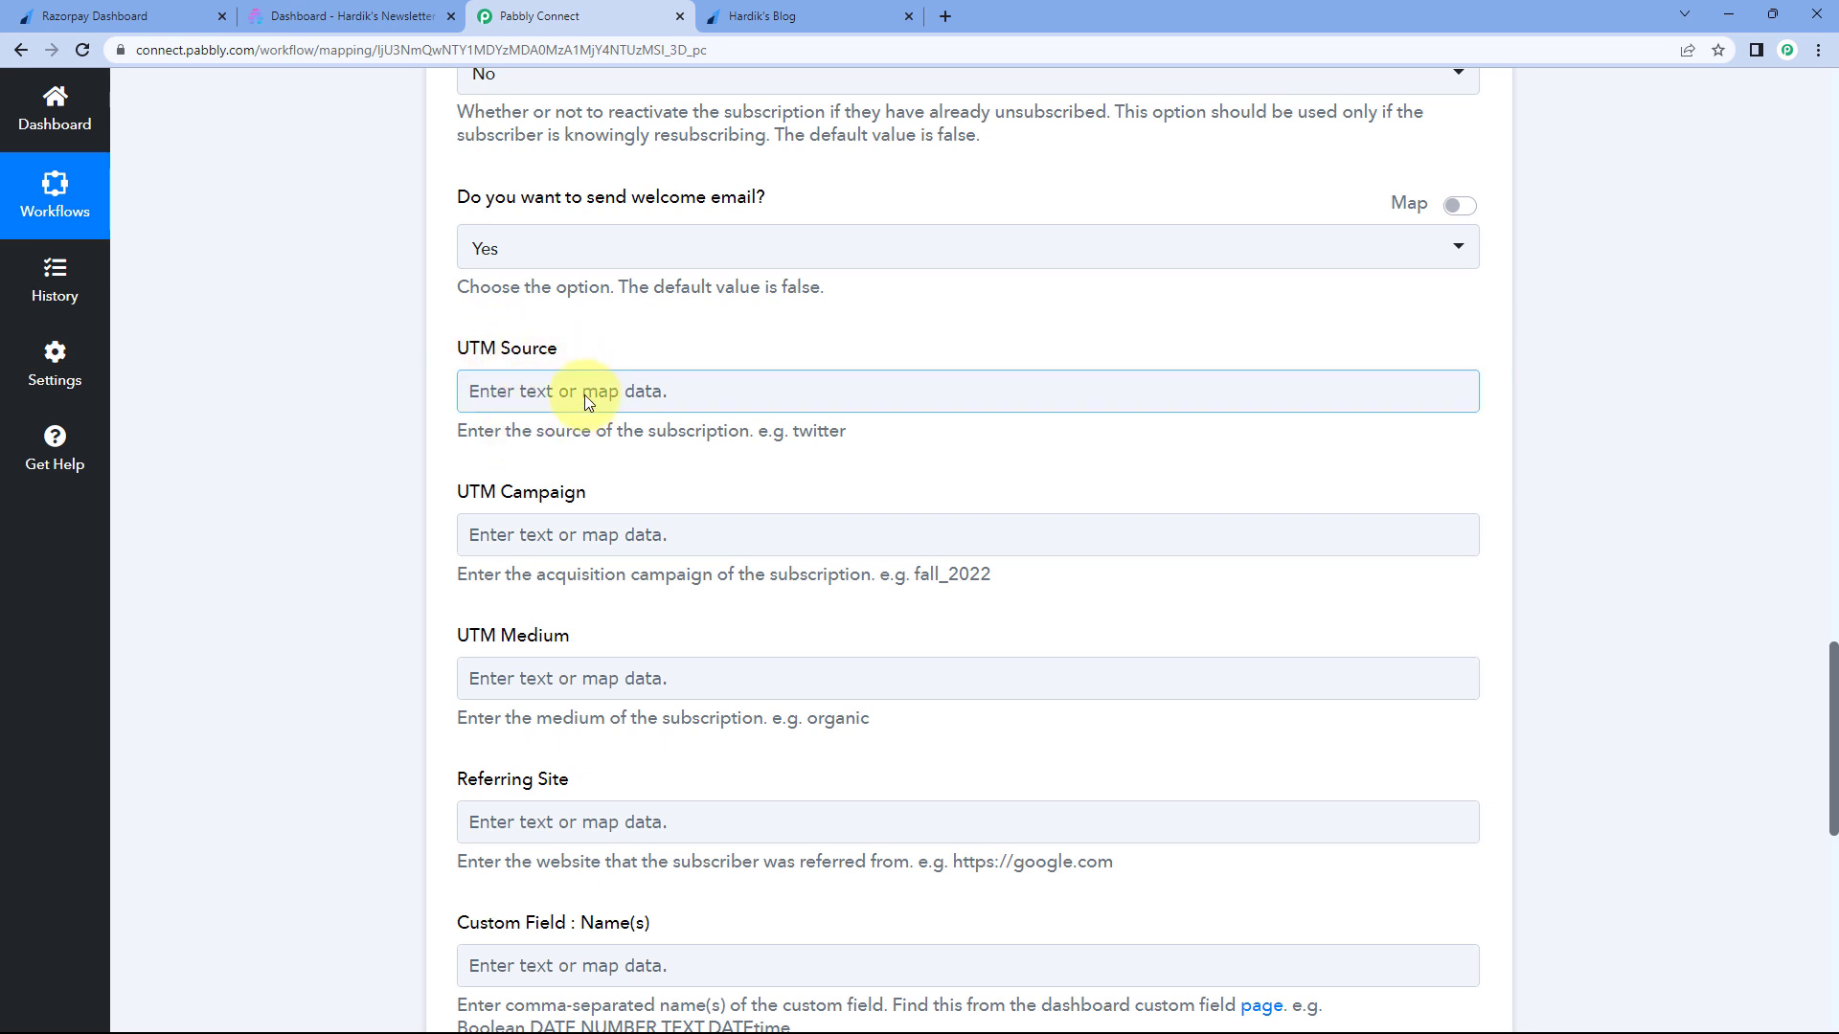
text(Razorpa)
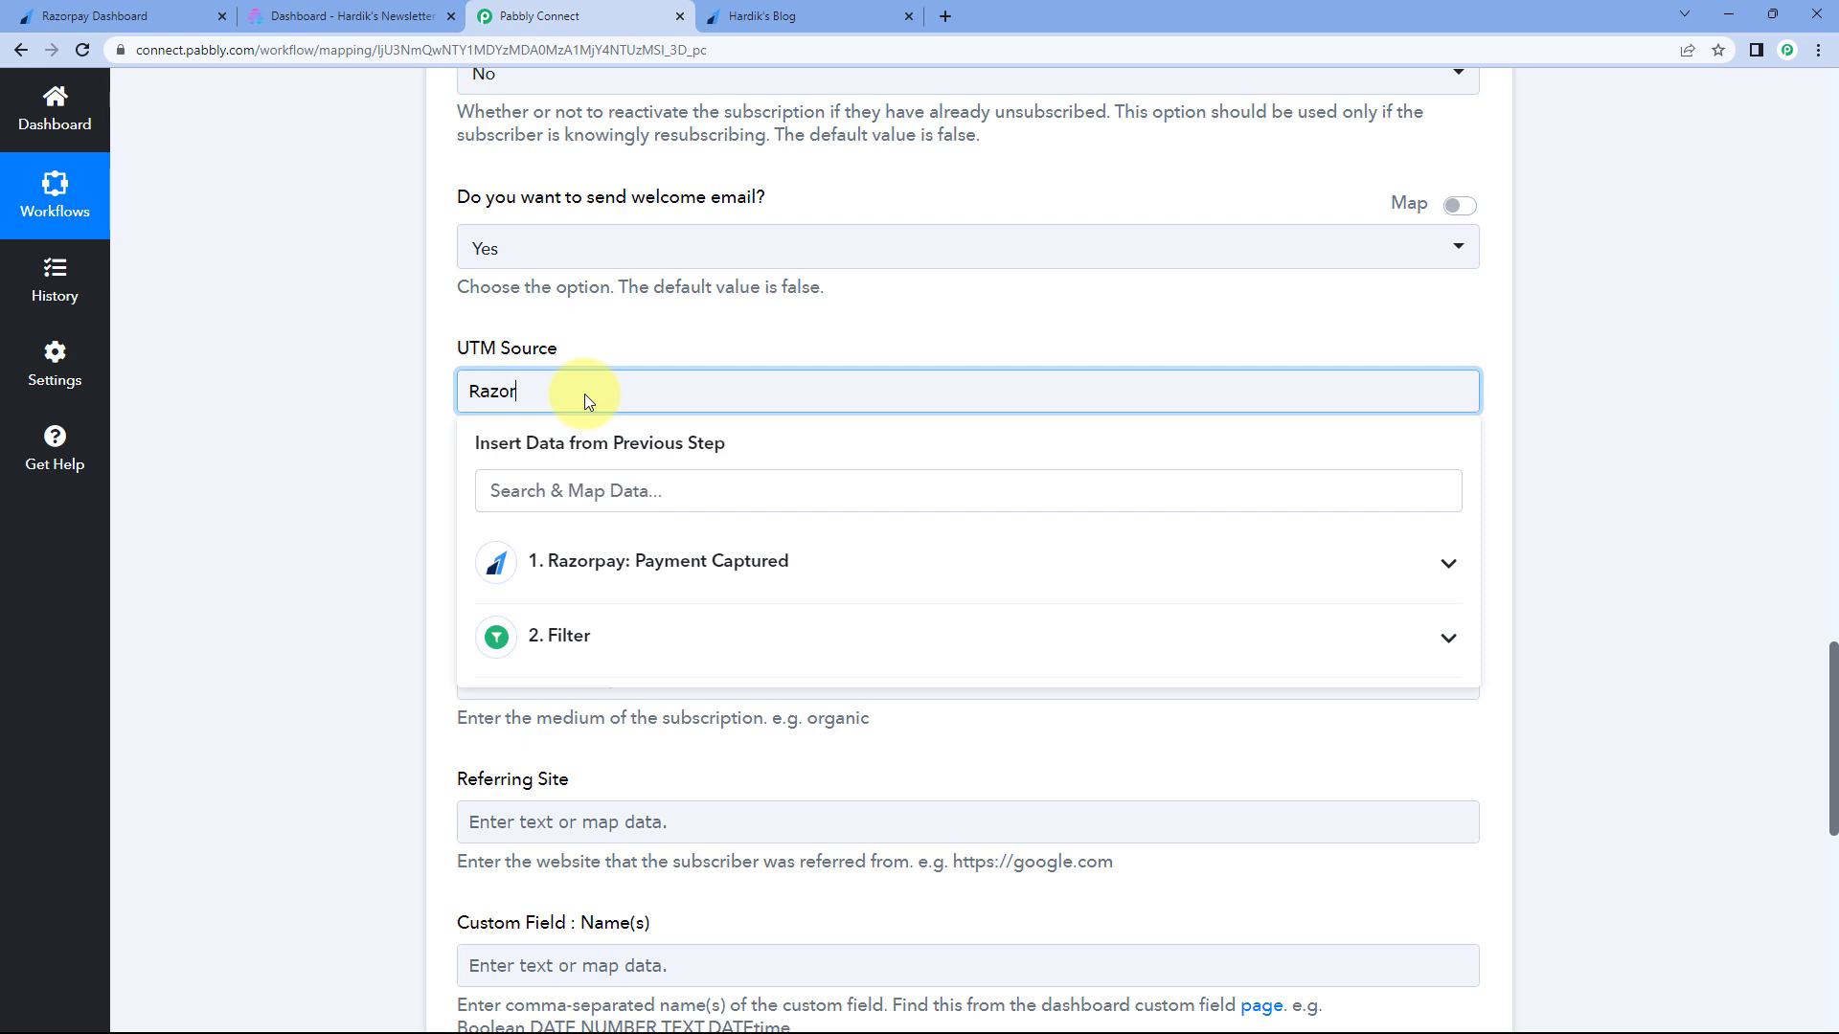
click(384, 371)
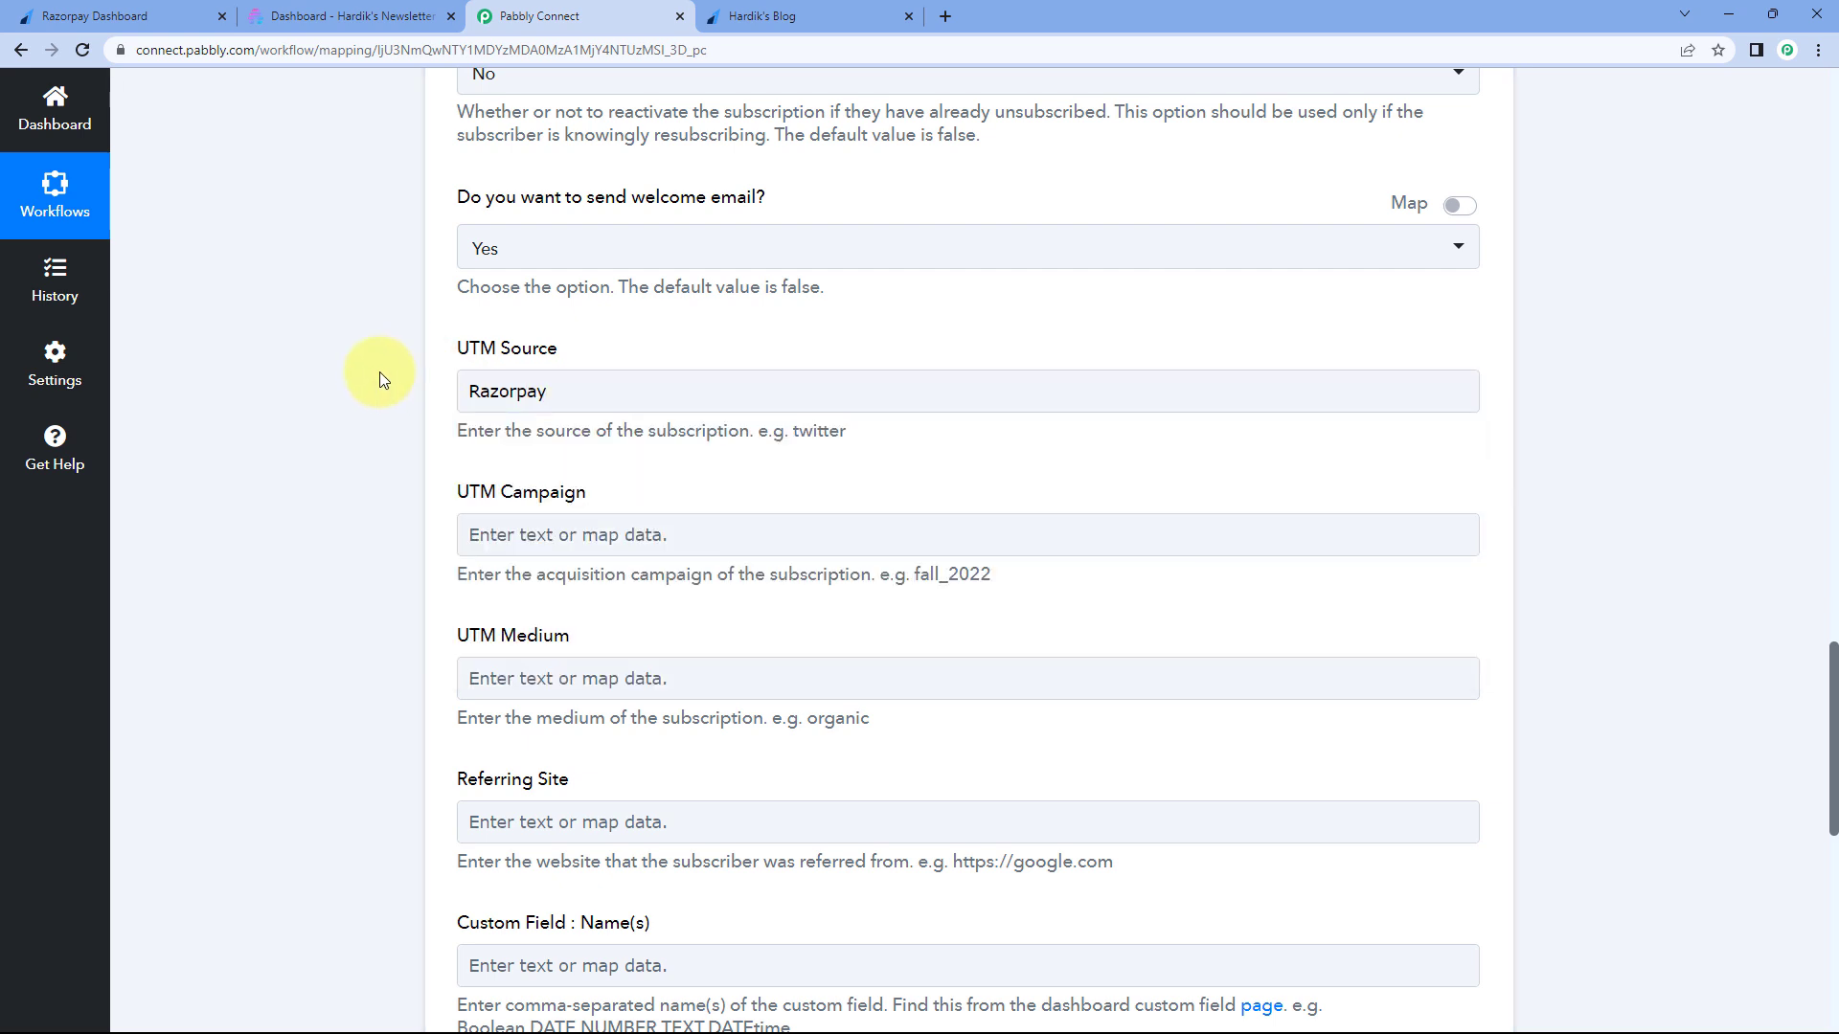
scroll(381, 373, down, 2)
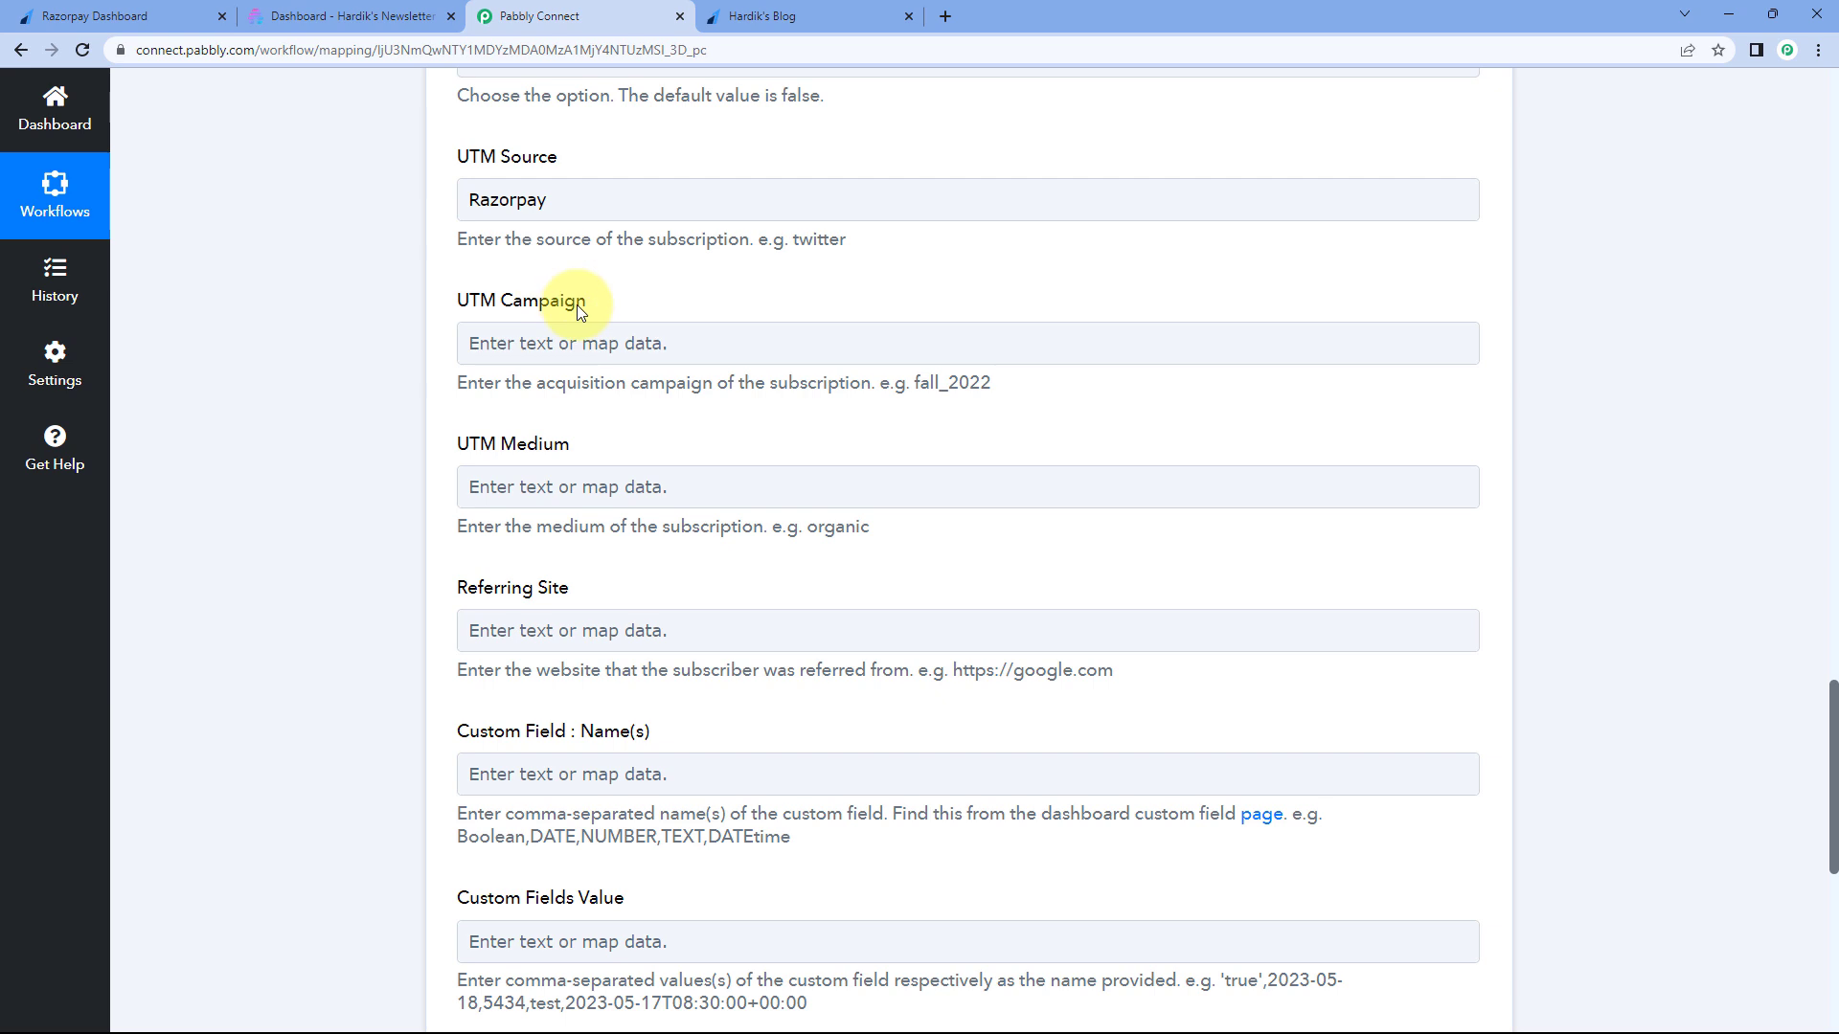
- Copy 'organic' from the field hint and paste it as the UTM Medium
click(650, 352)
scroll(586, 342, down, 1)
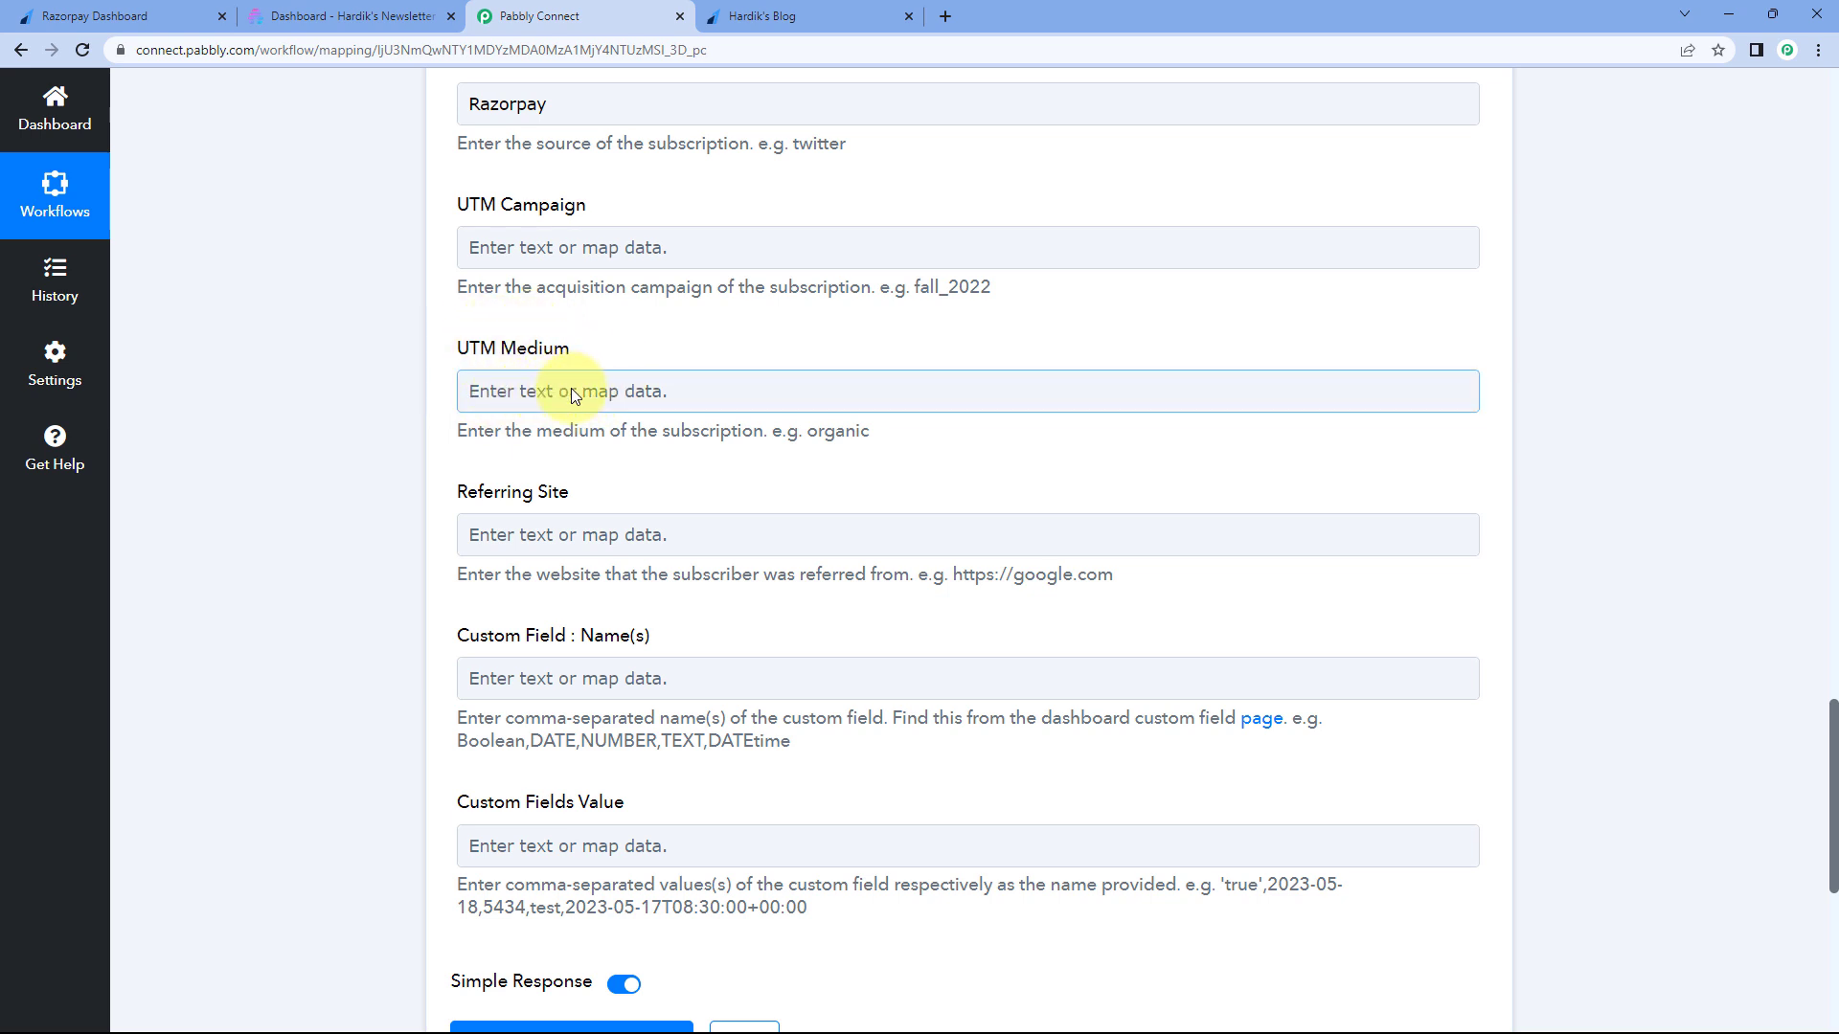
drag(870, 432, 805, 431)
key(ctrl+c)
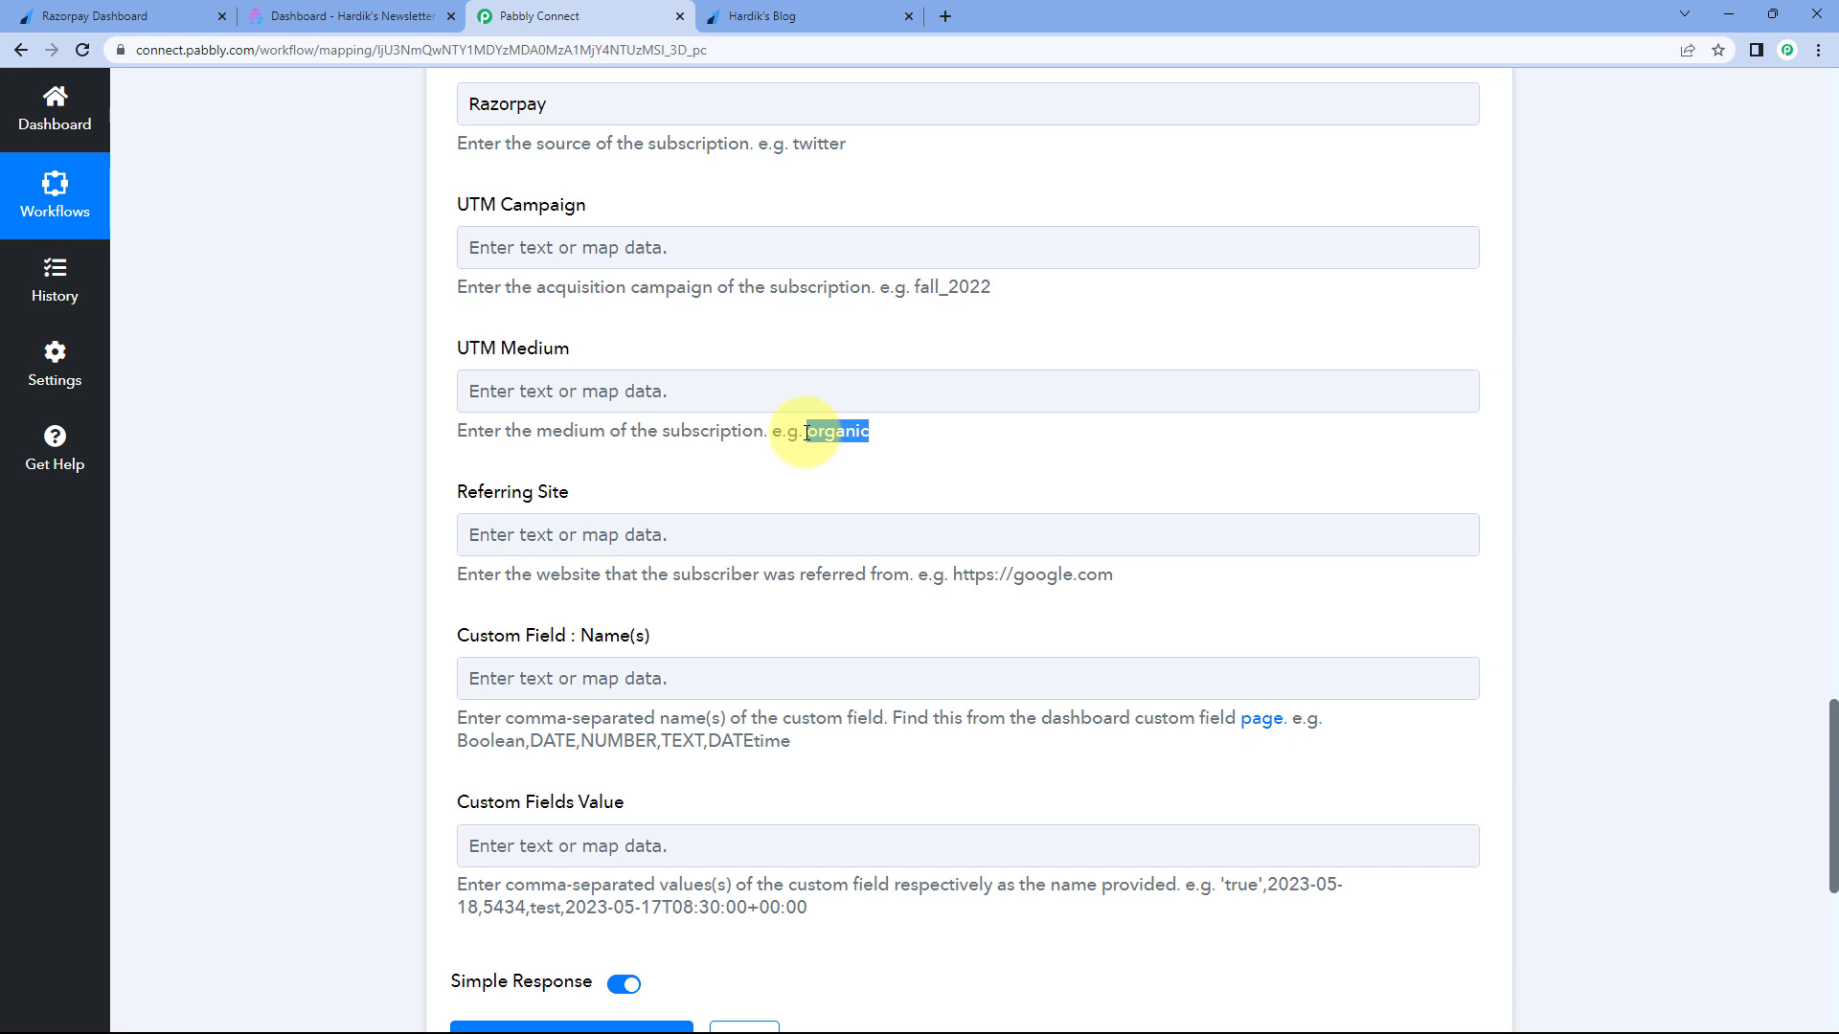
click(808, 390)
key(ctrl+v)
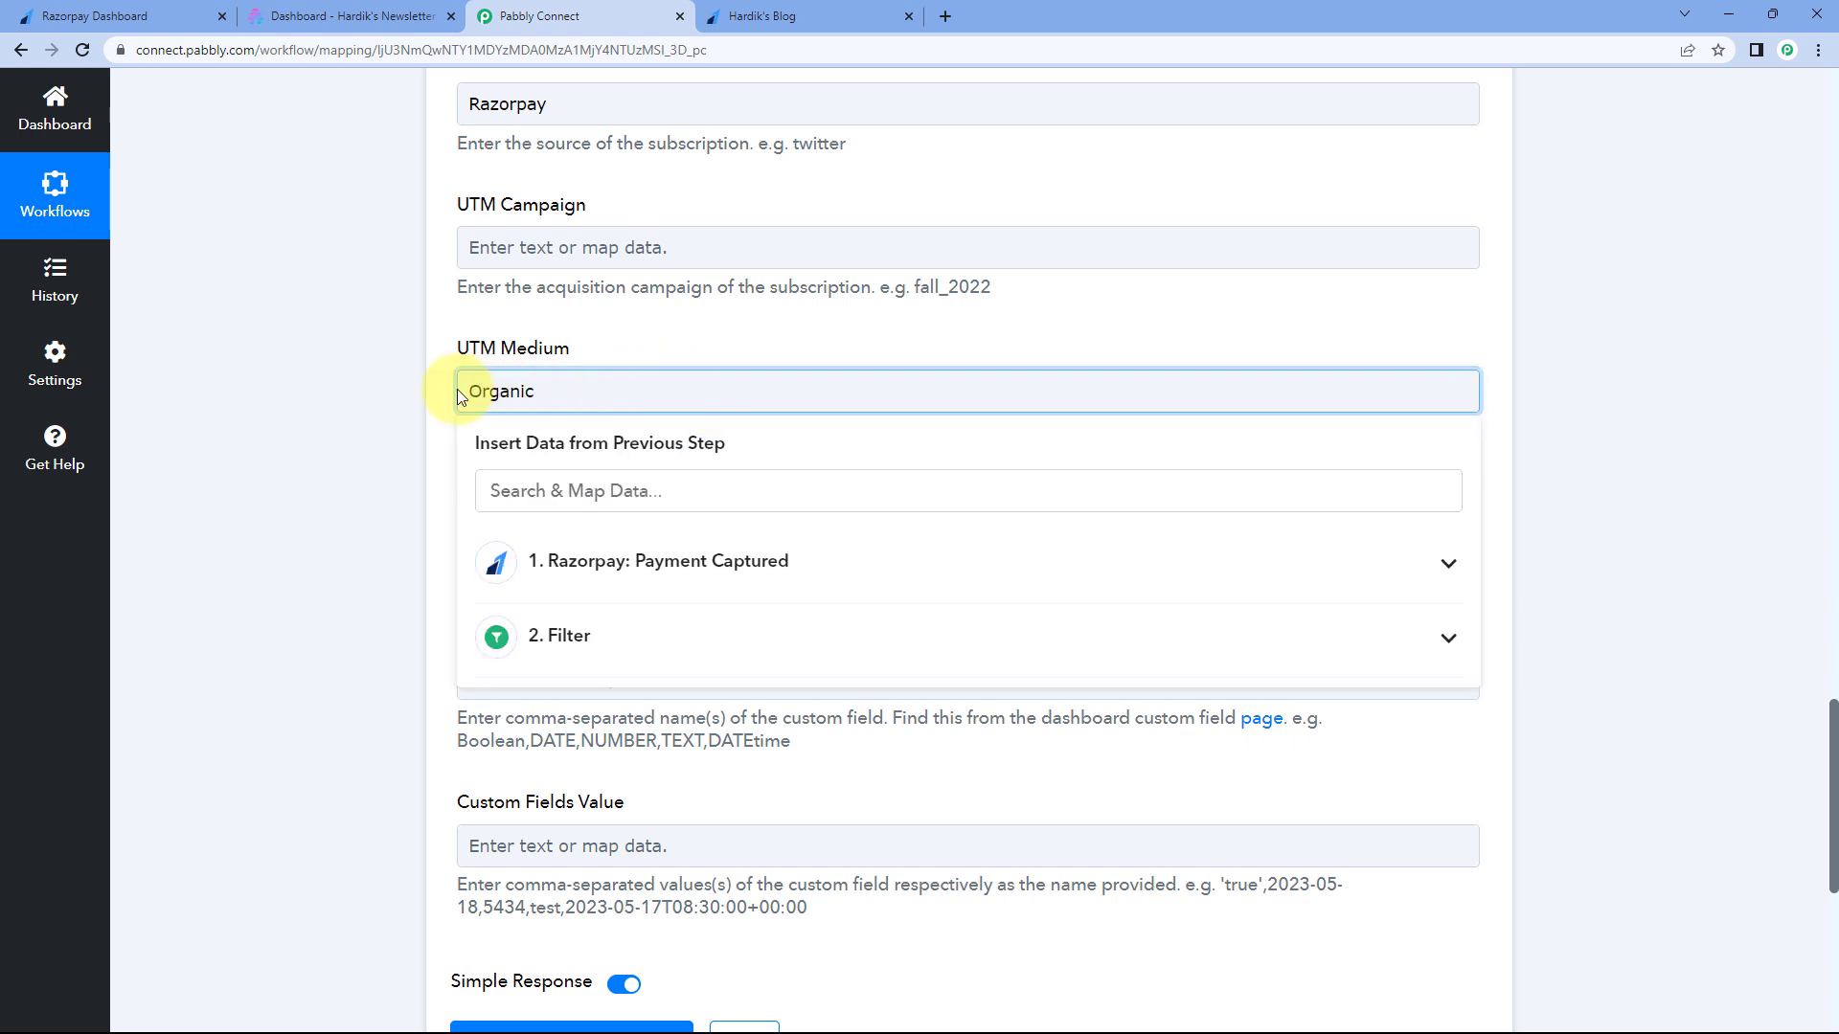
click(433, 399)
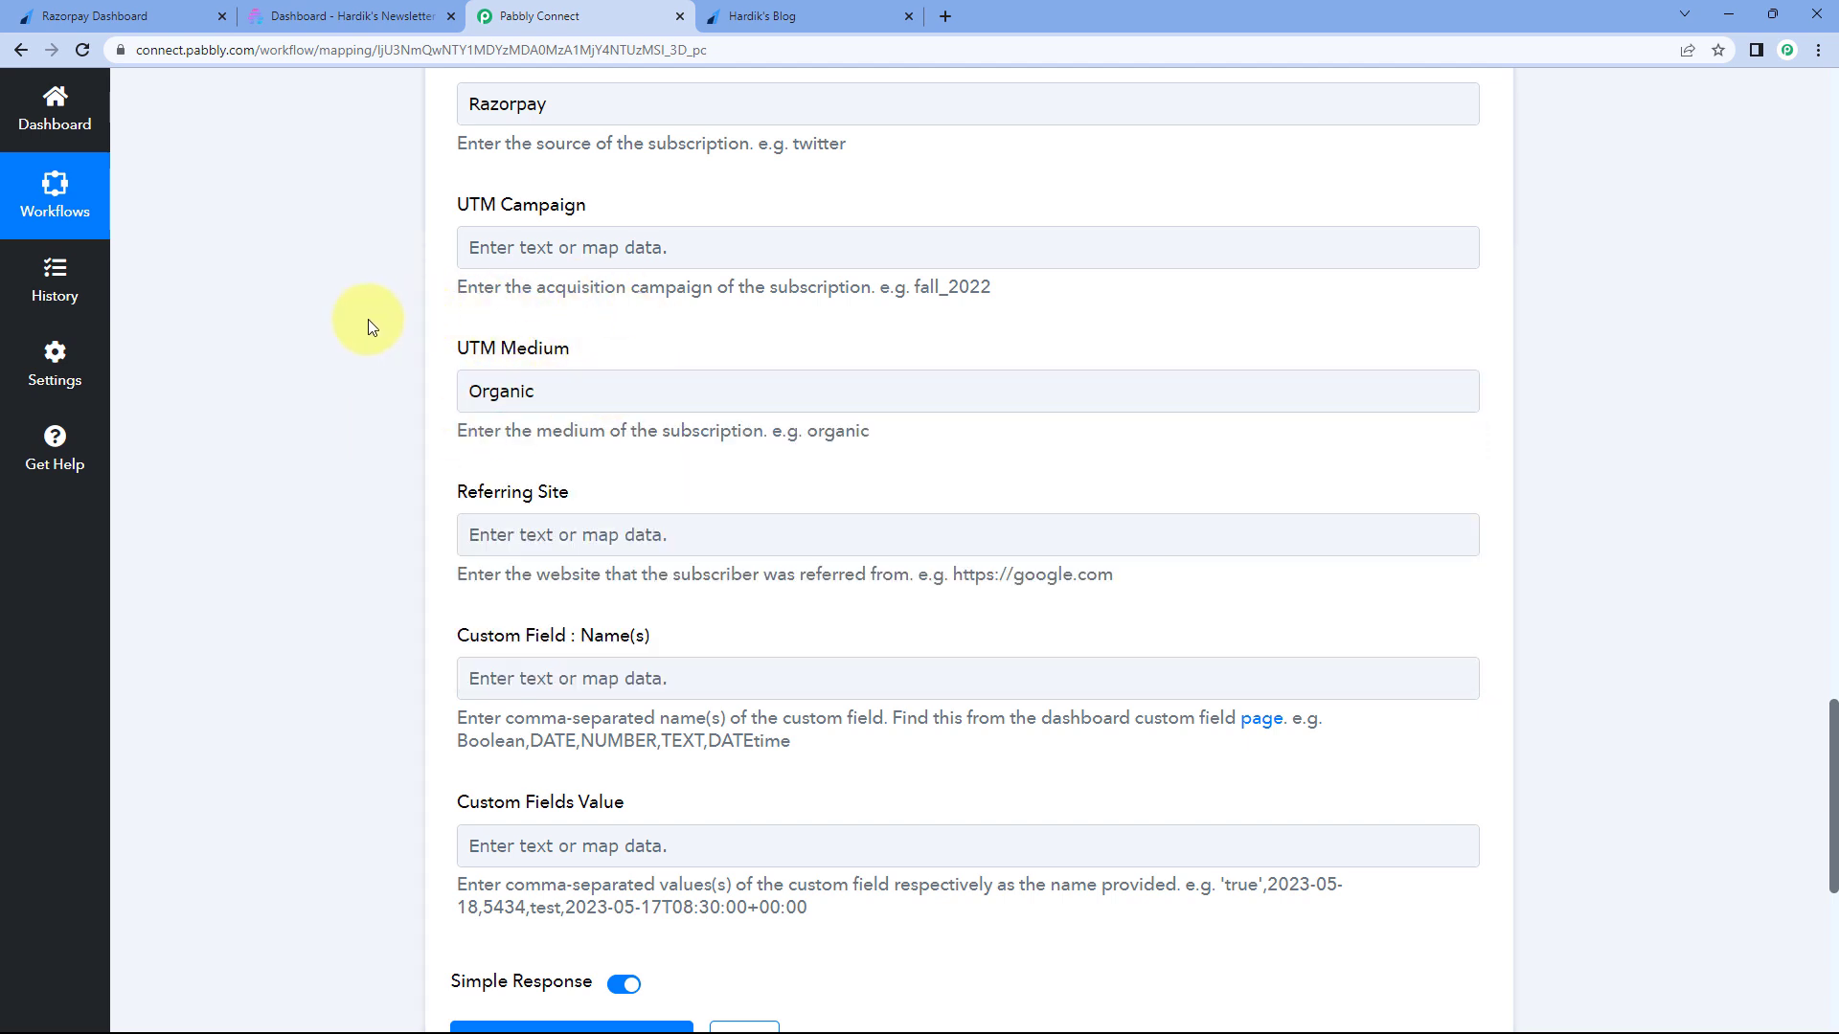
- Open Beehiiv's custom fields page in a new tab from the Custom Field Name(s) hint link
scroll(368, 319, down, 2)
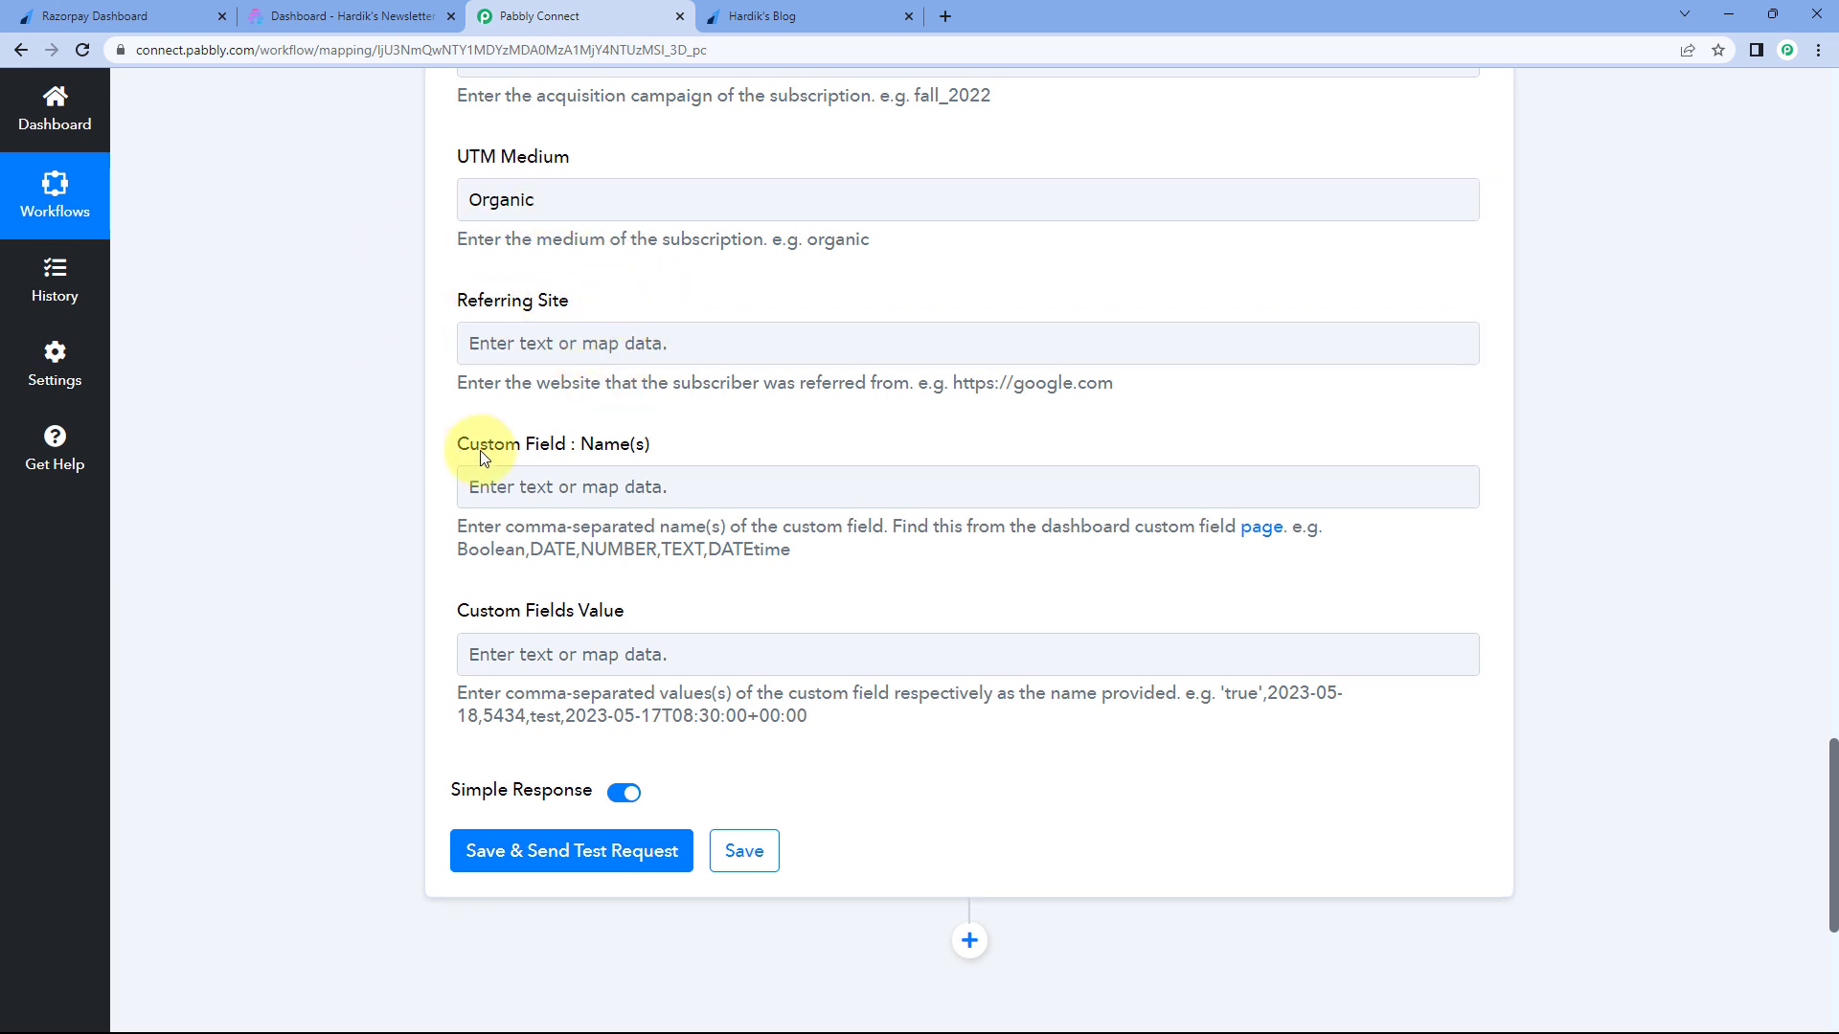
scroll(607, 303, down, 1)
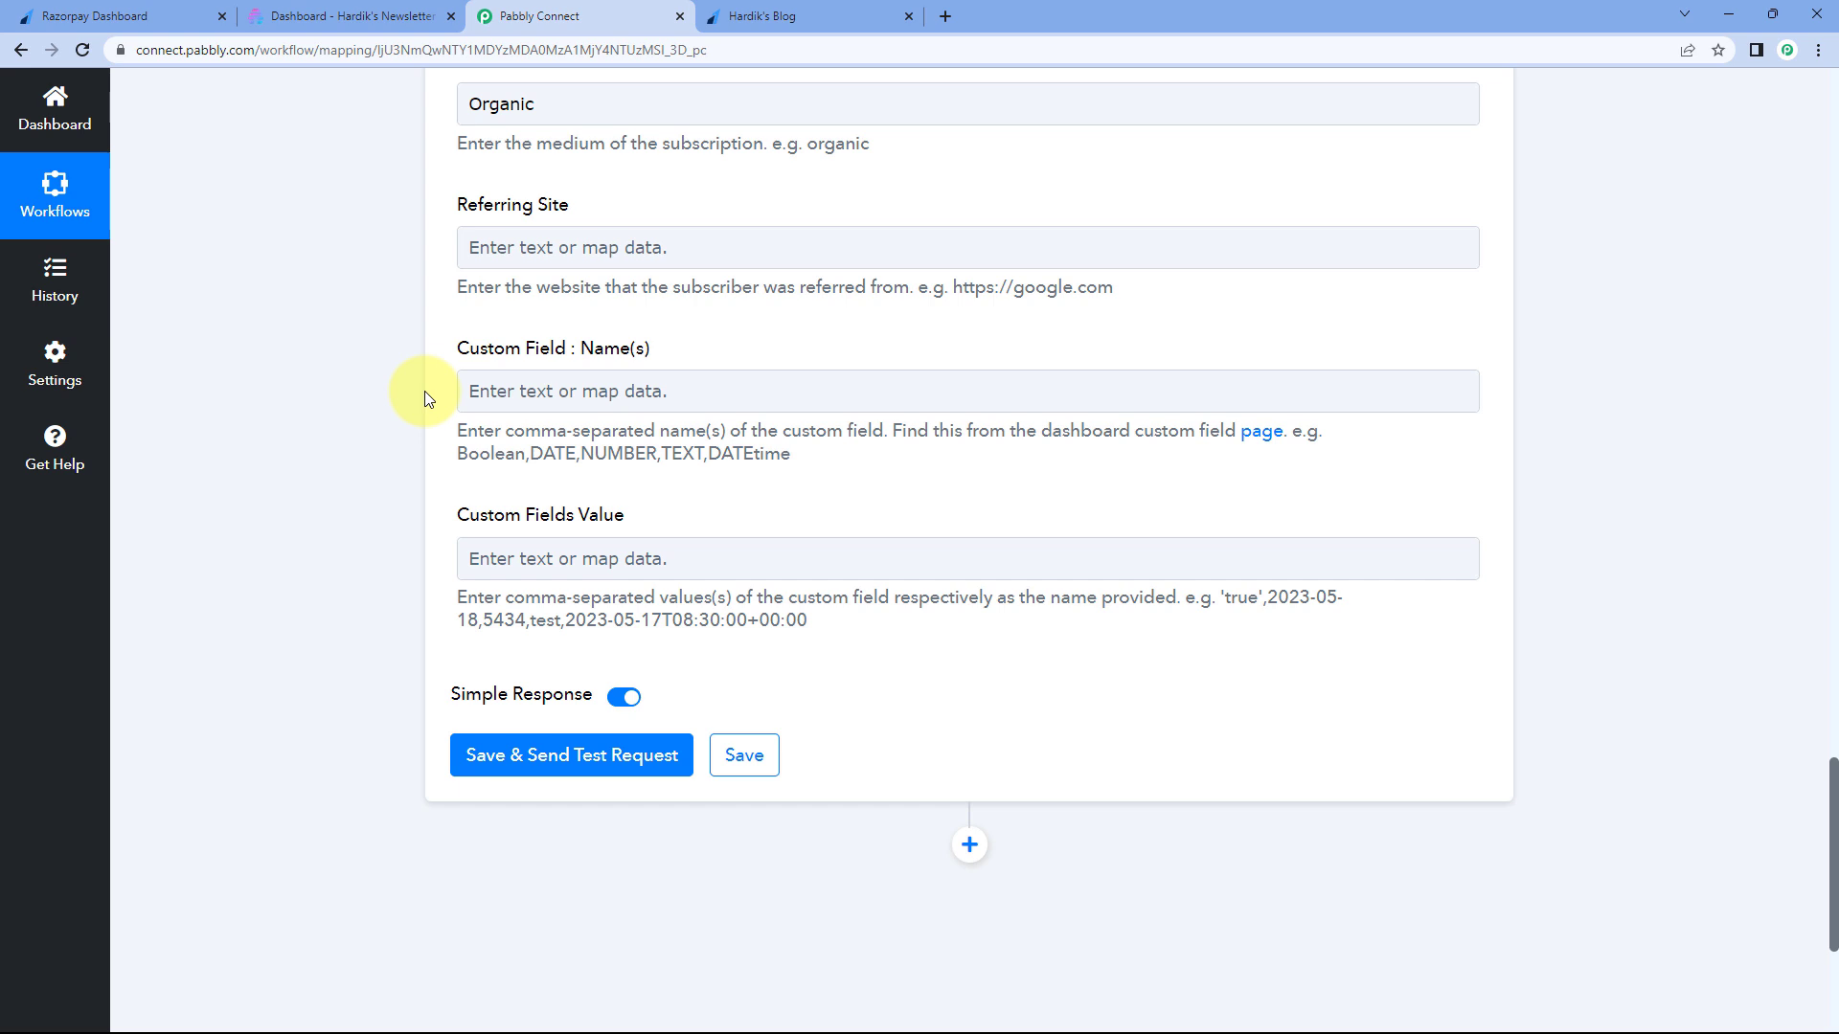
click(651, 389)
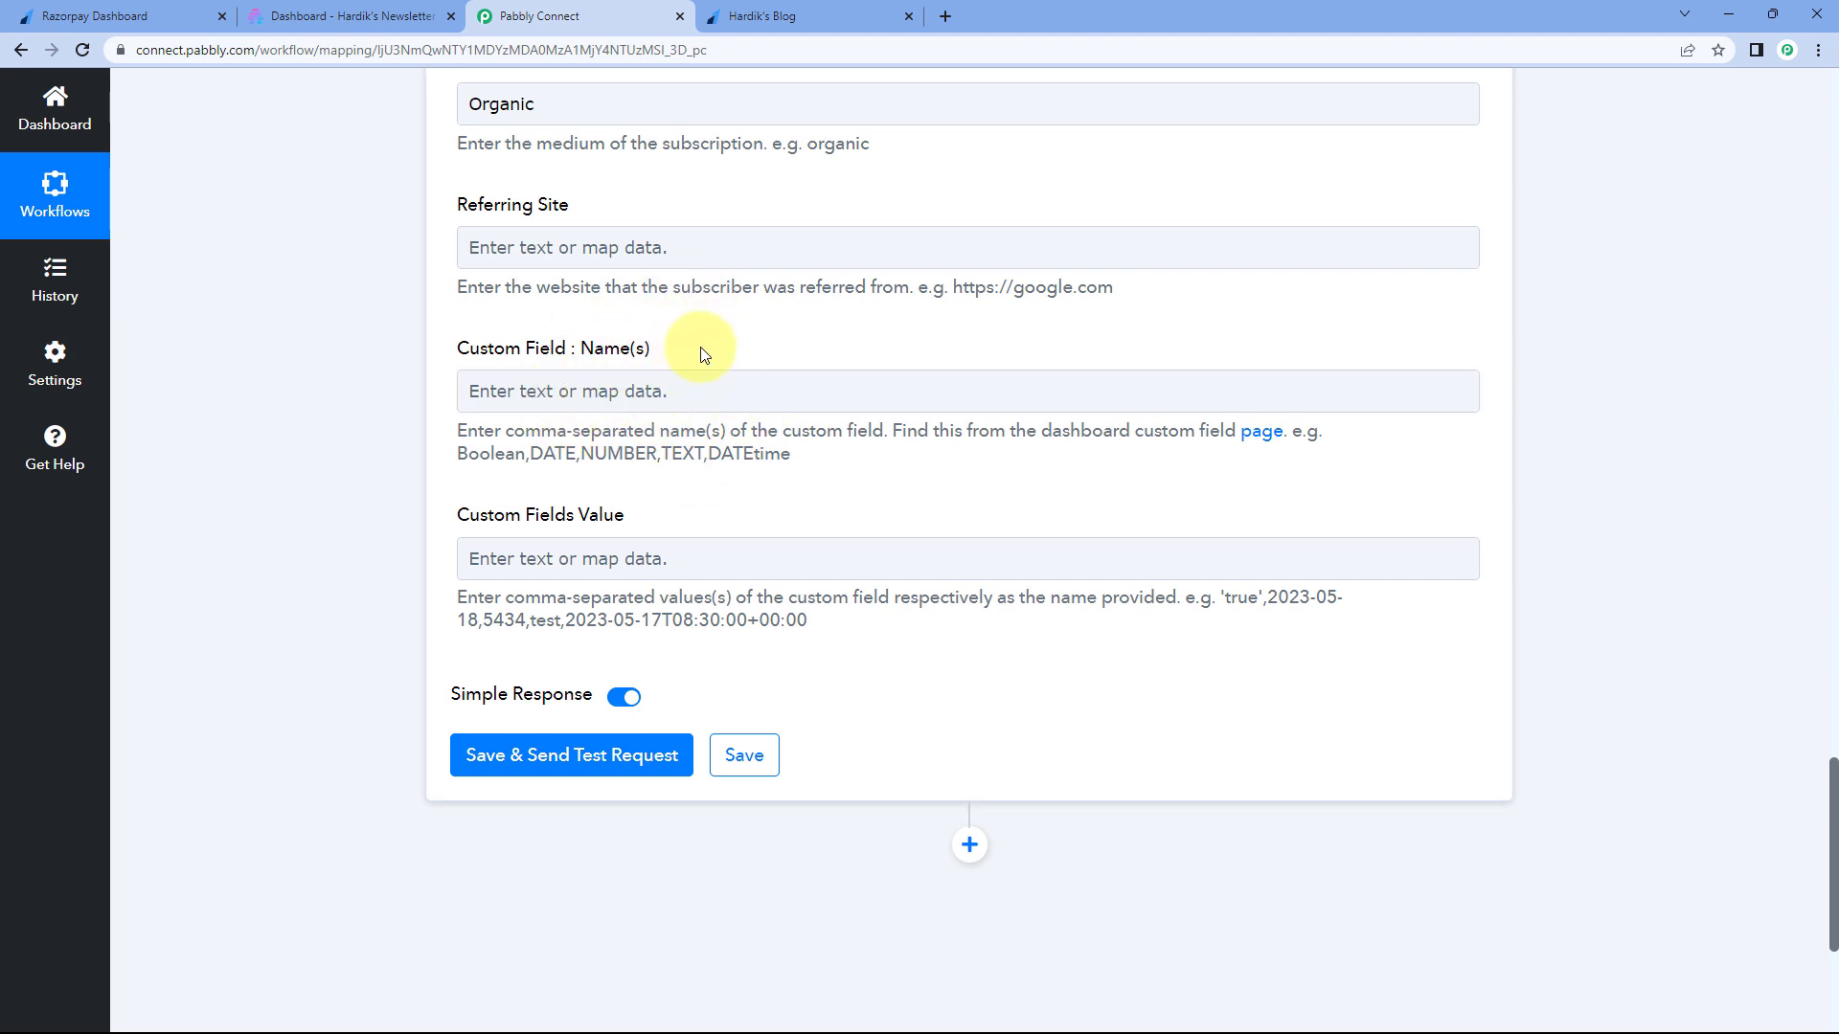
right_click(1255, 436)
click(1293, 452)
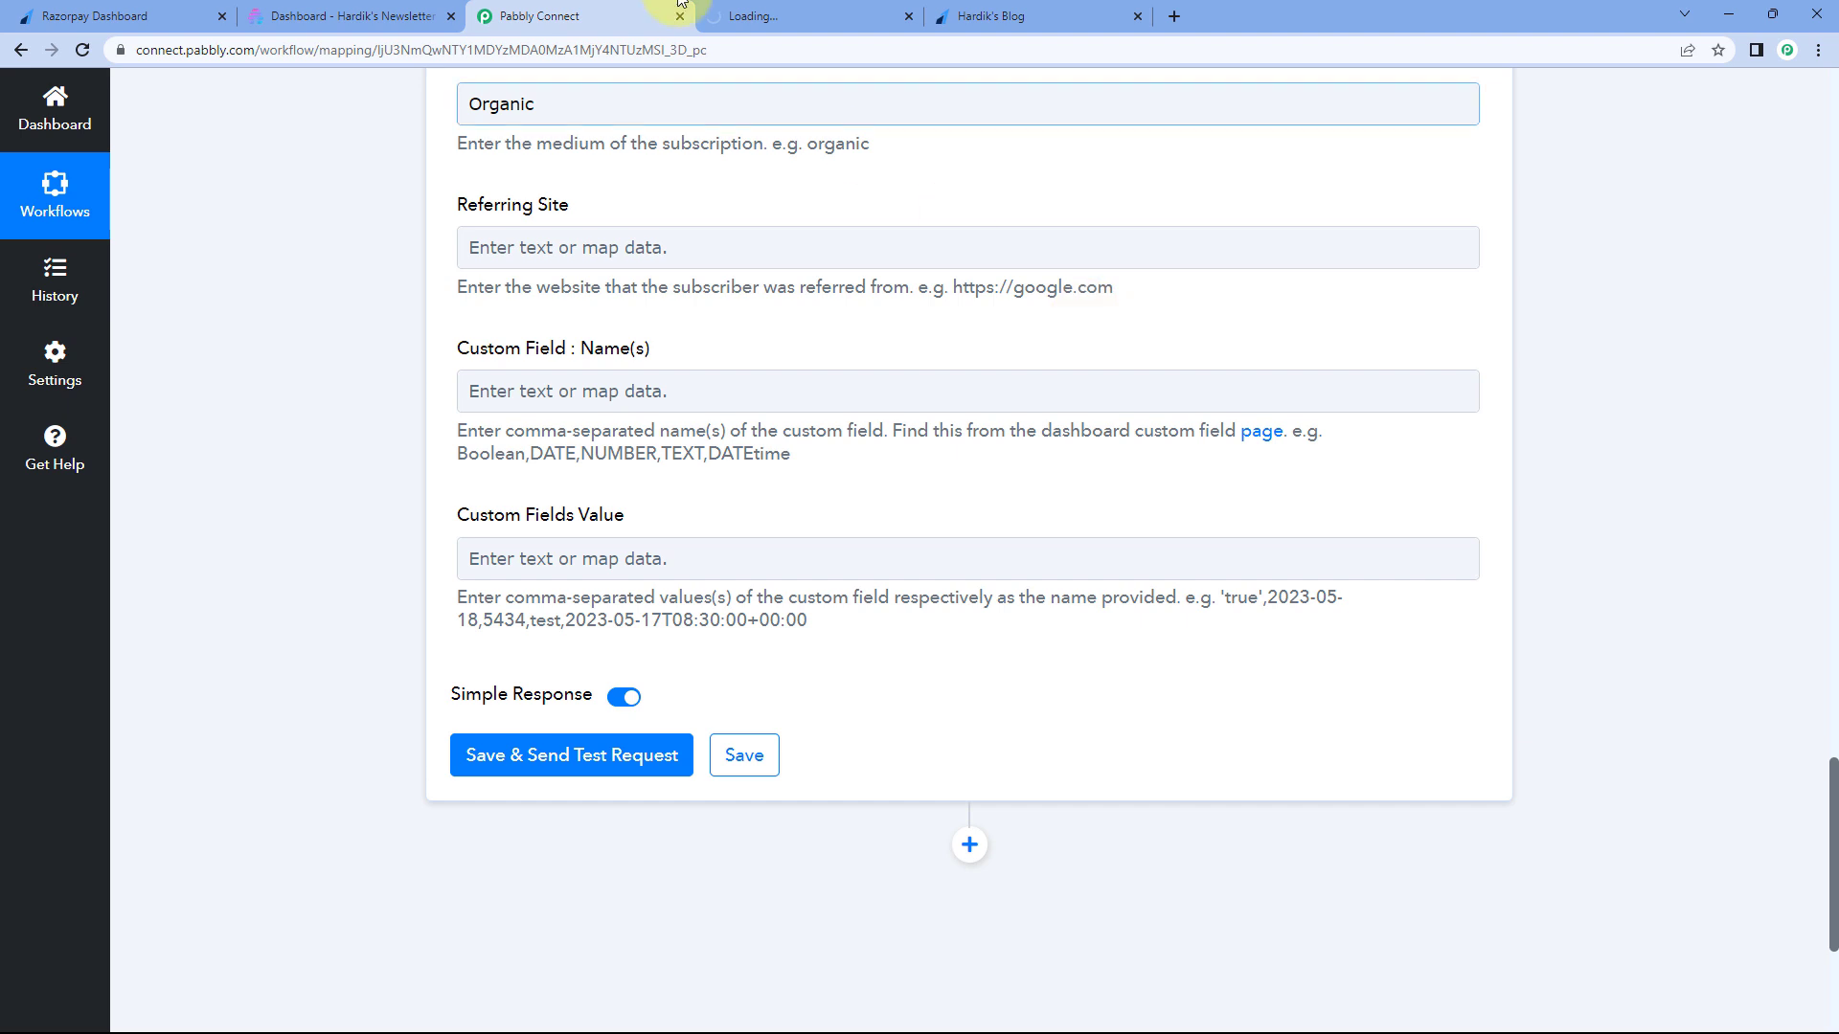
- Create a Text-type custom field named 'Test' in Beehiiv, then return to Pabbly Connect
click(767, 12)
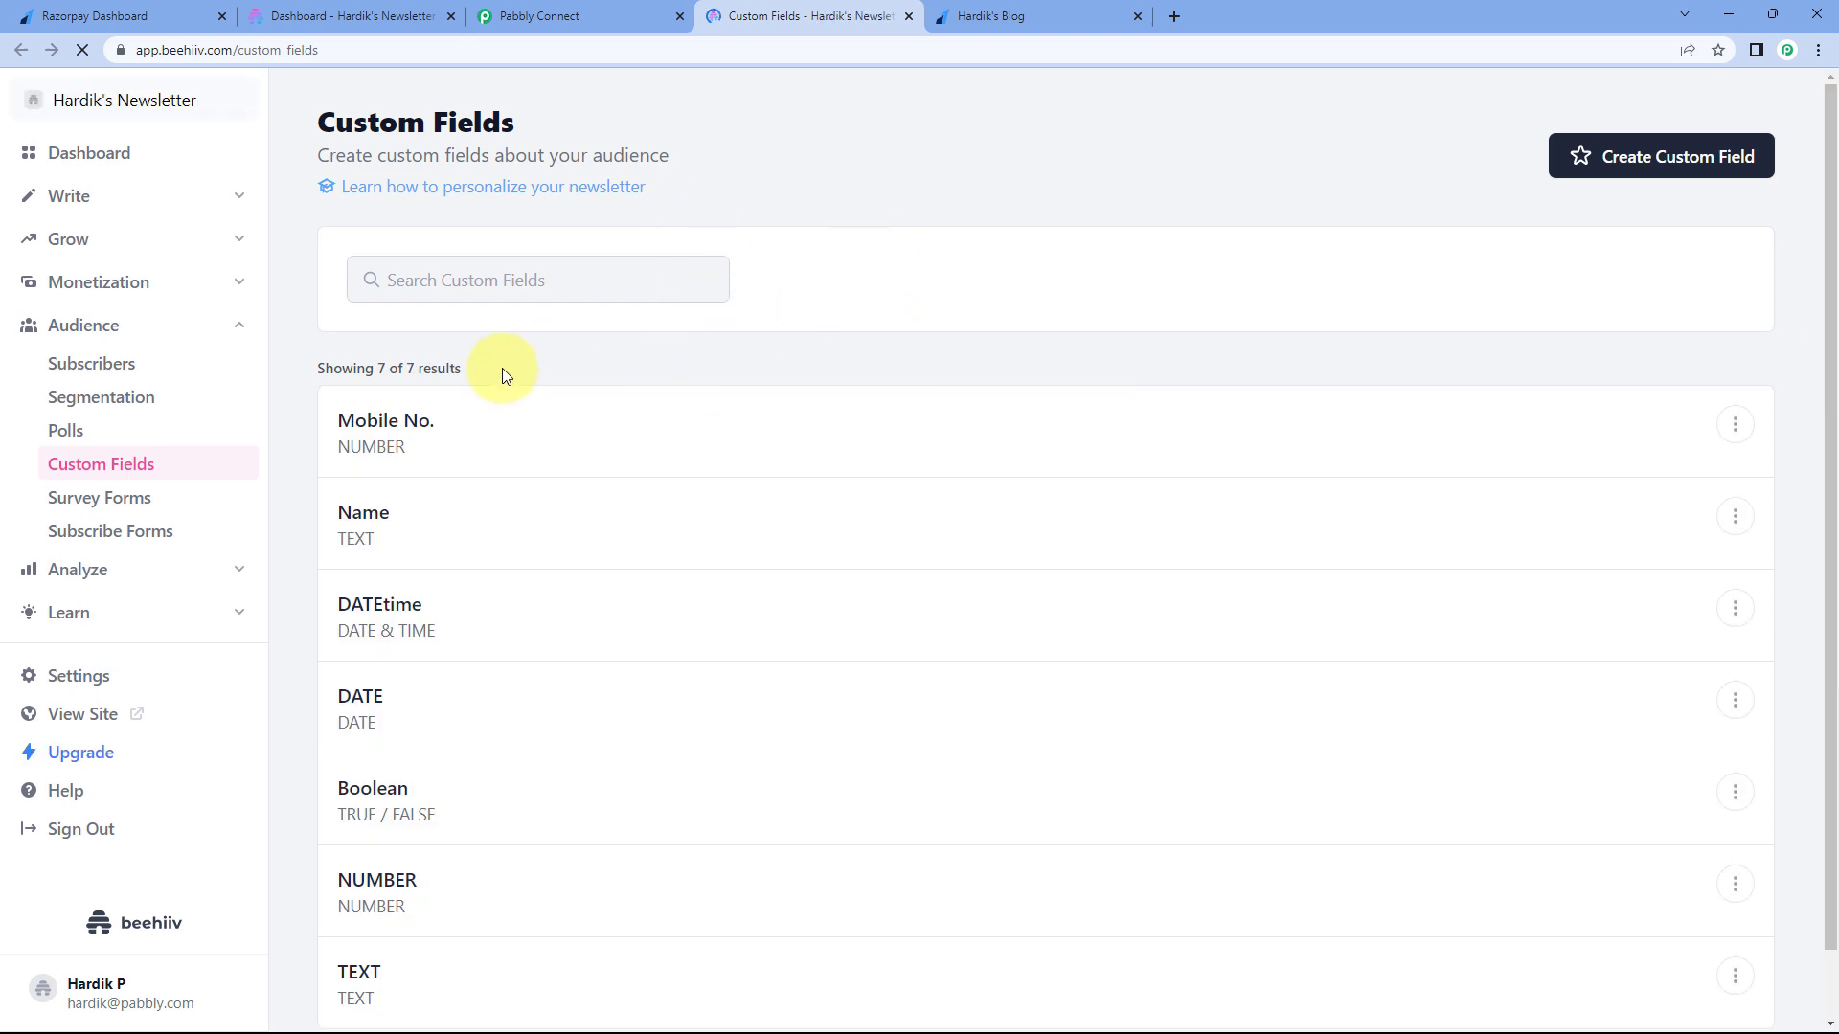
scroll(526, 348, down, 1)
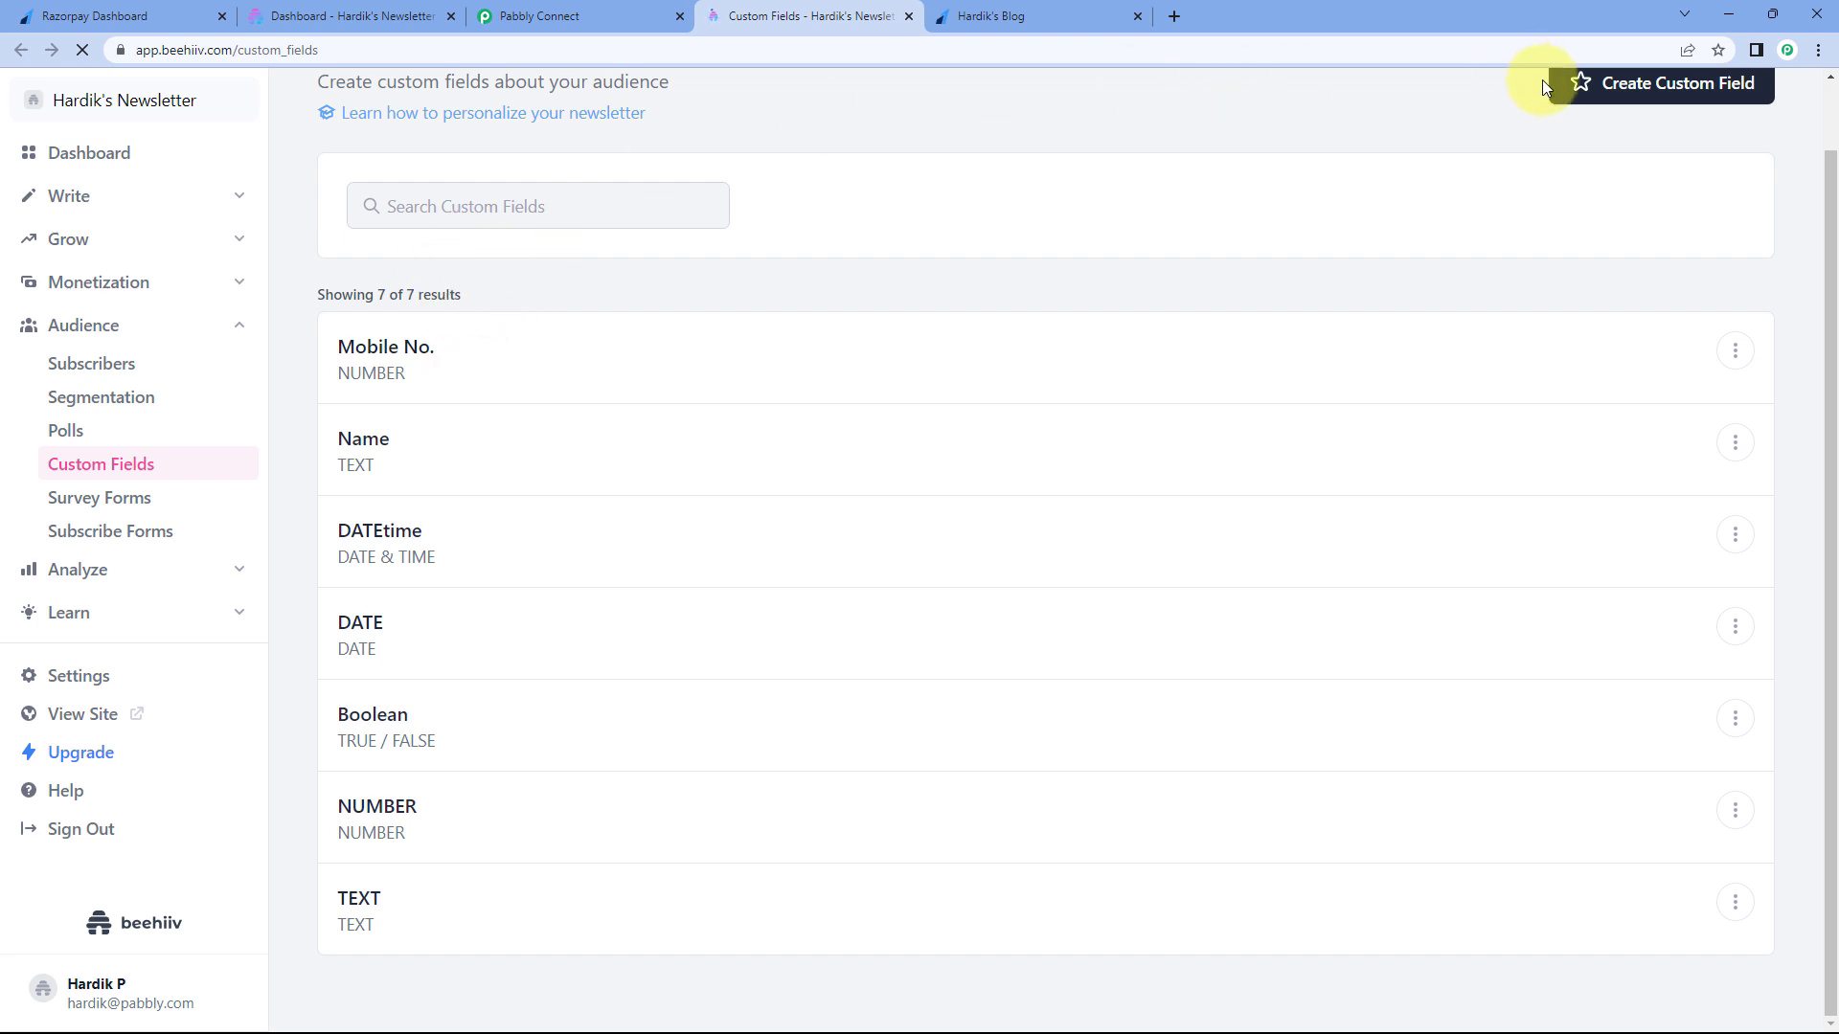
scroll(1575, 115, up, 1)
click(1612, 166)
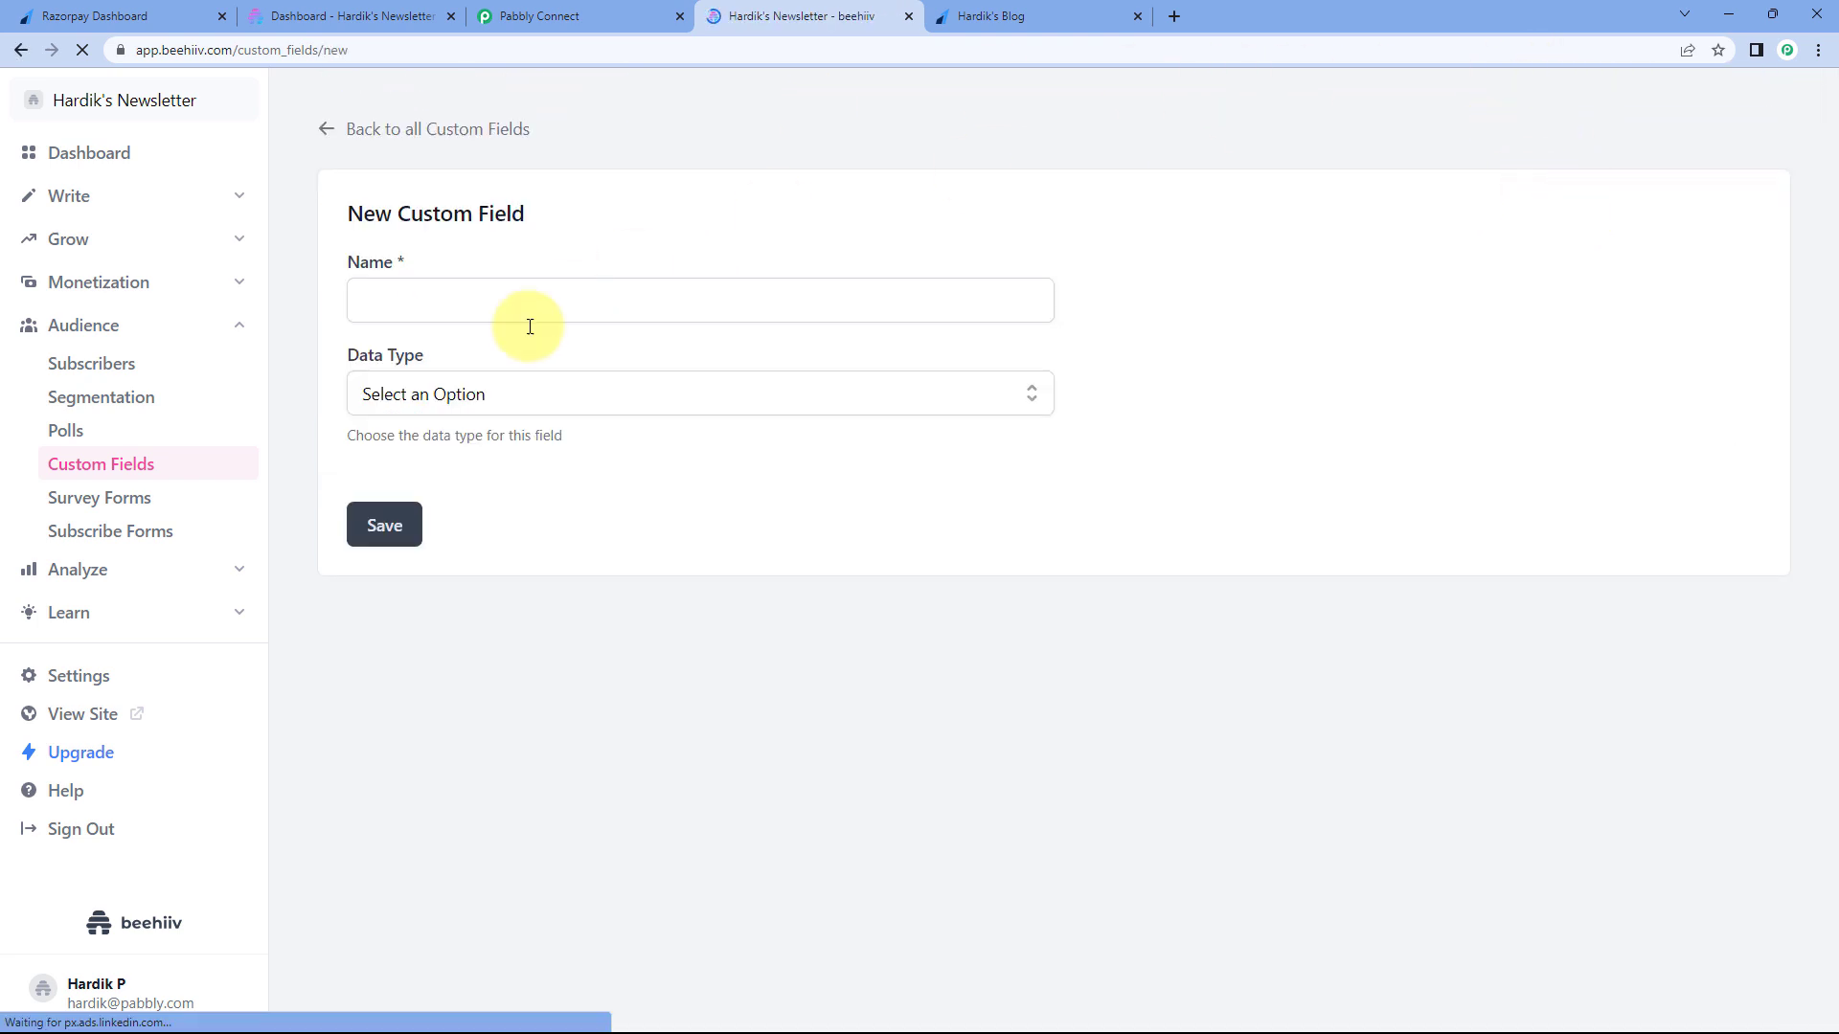
click(471, 304)
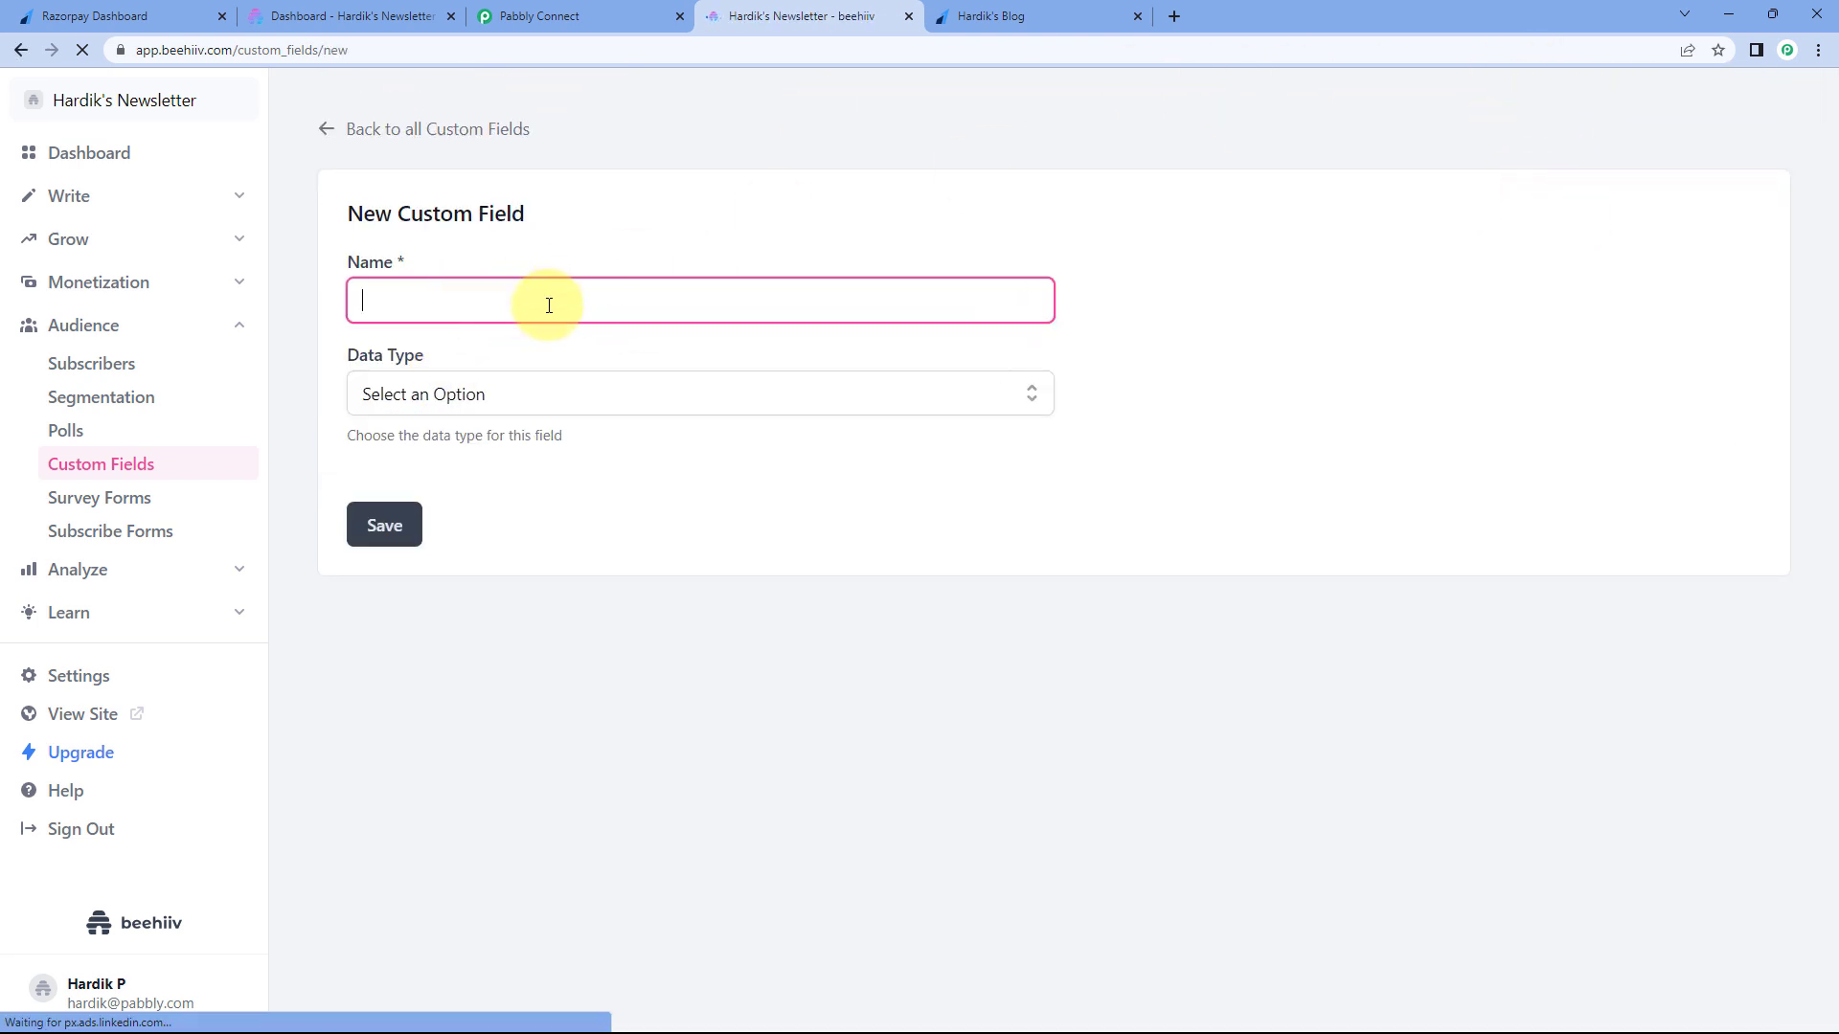
click(448, 394)
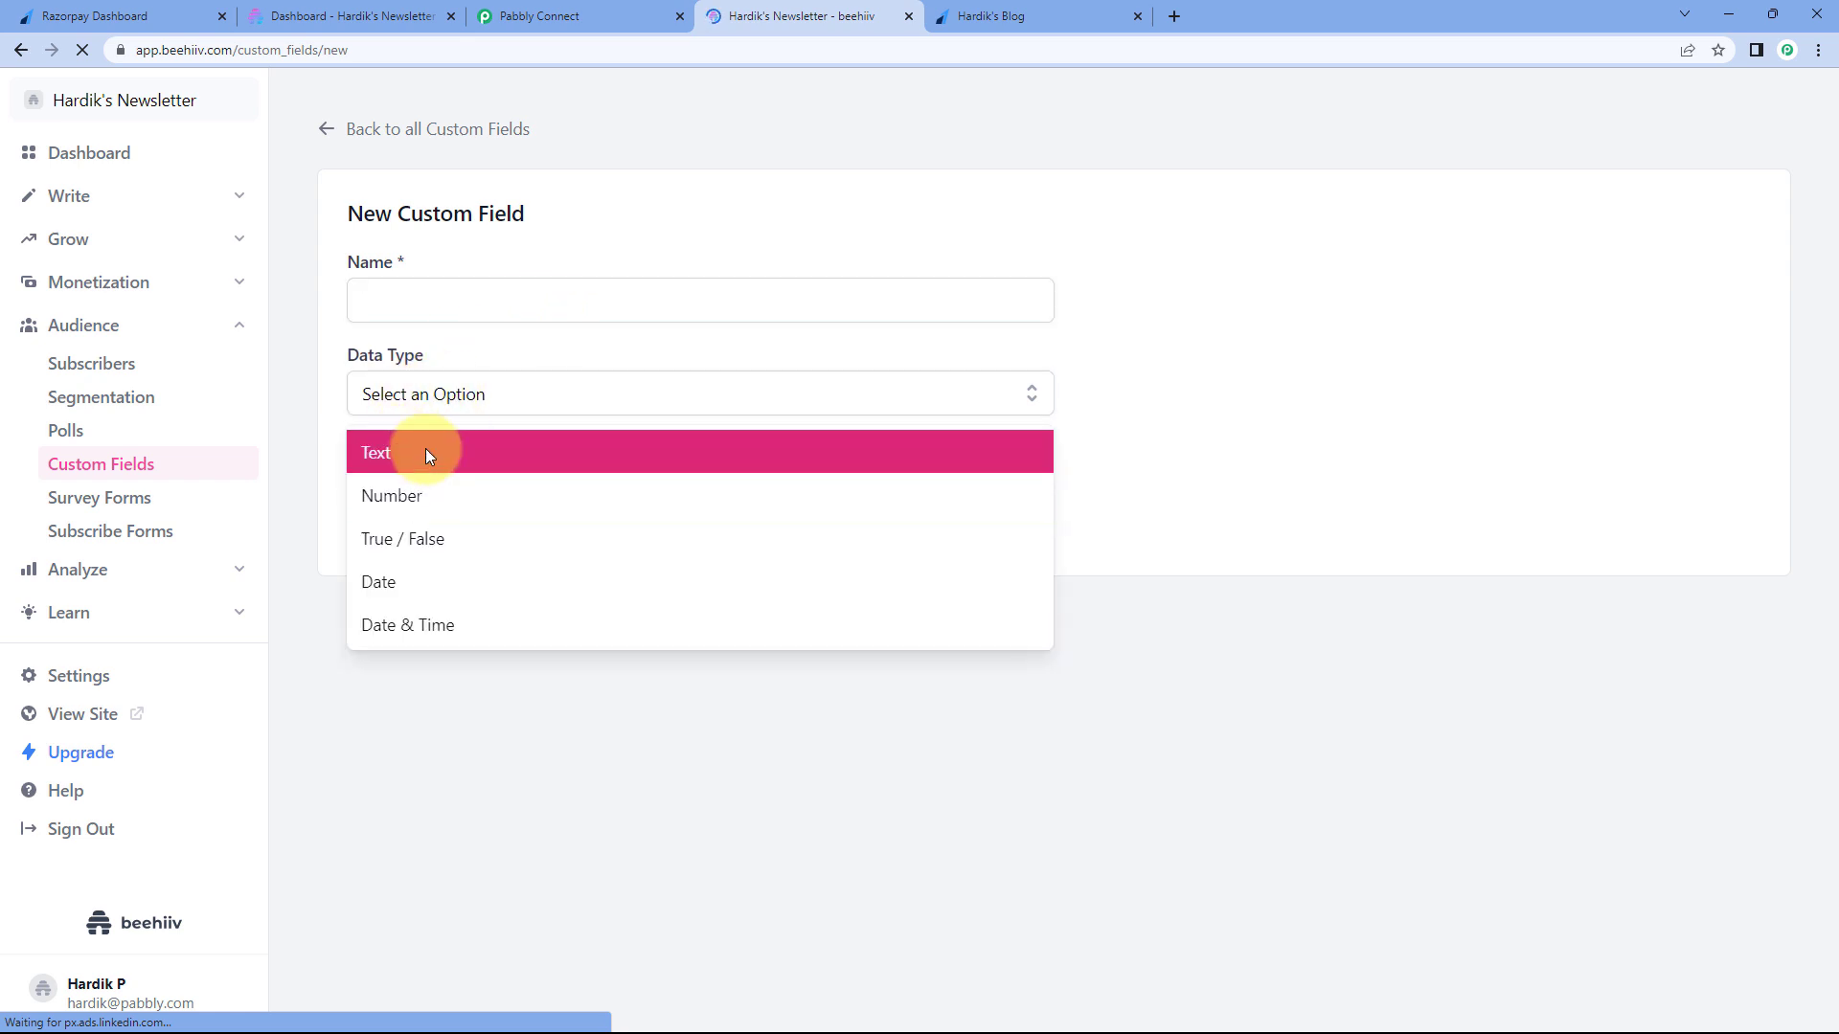
click(433, 461)
click(438, 299)
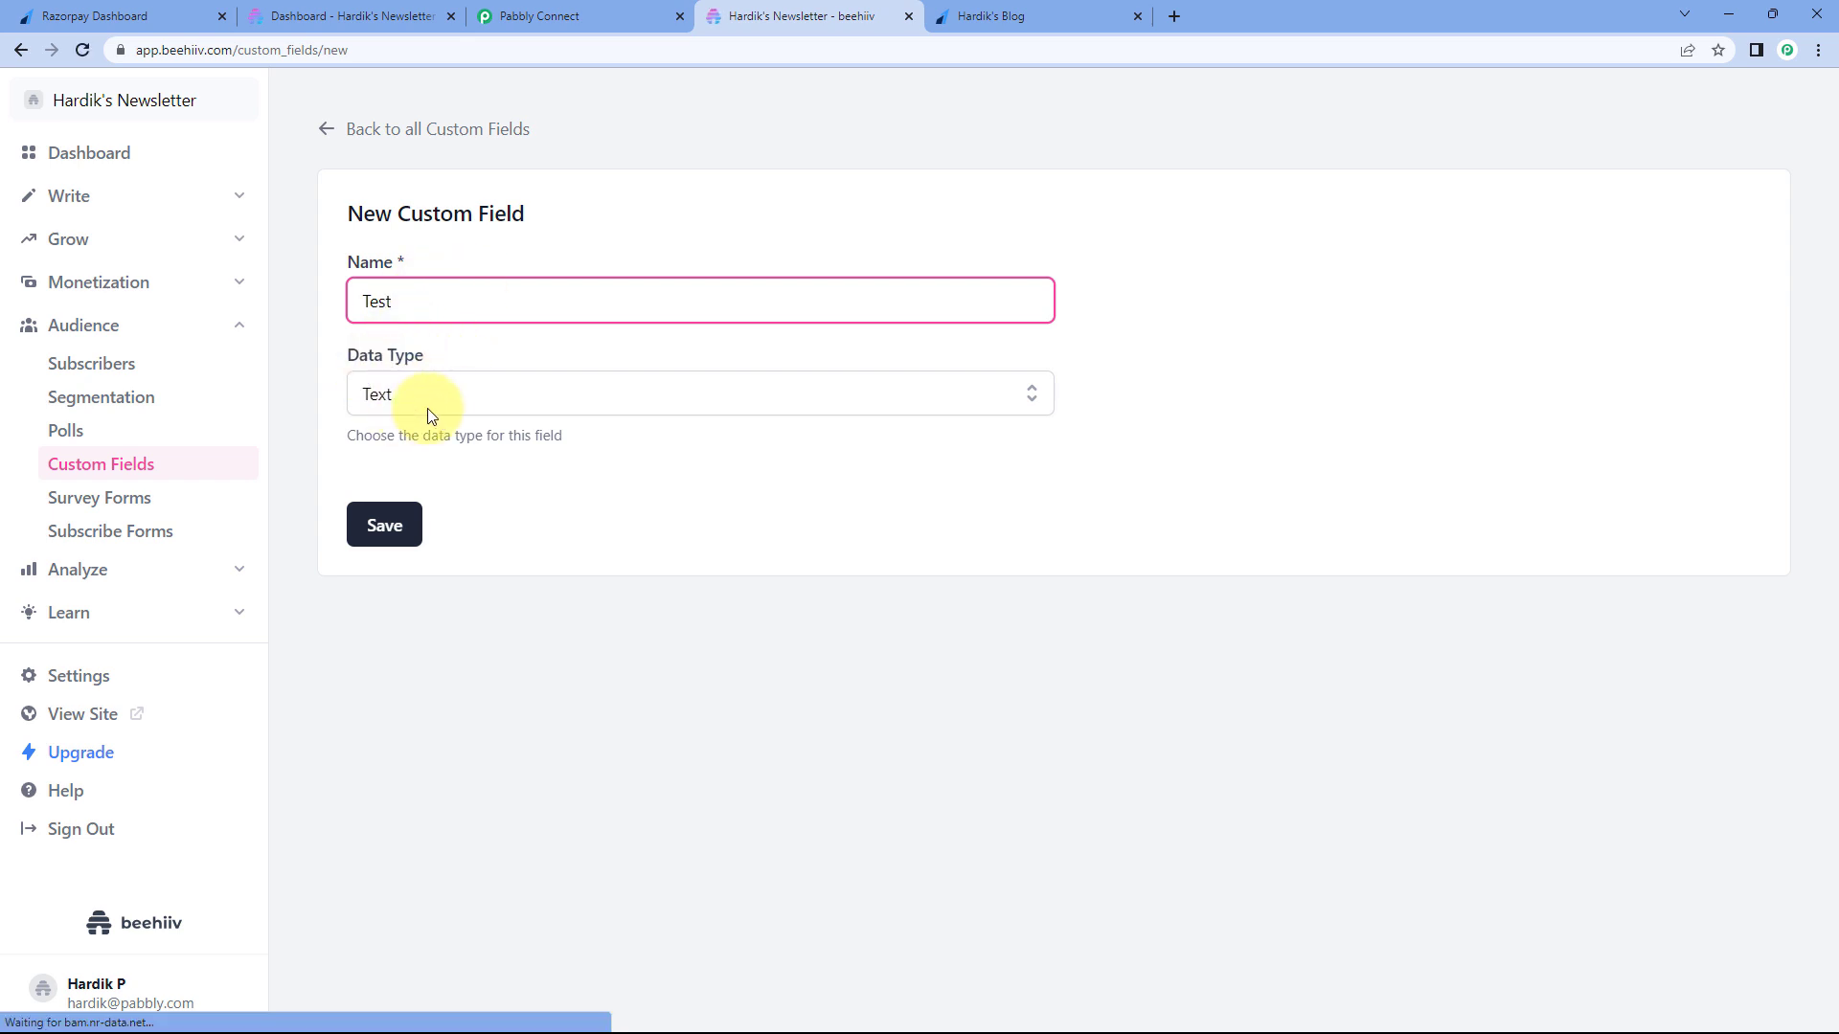
click(381, 525)
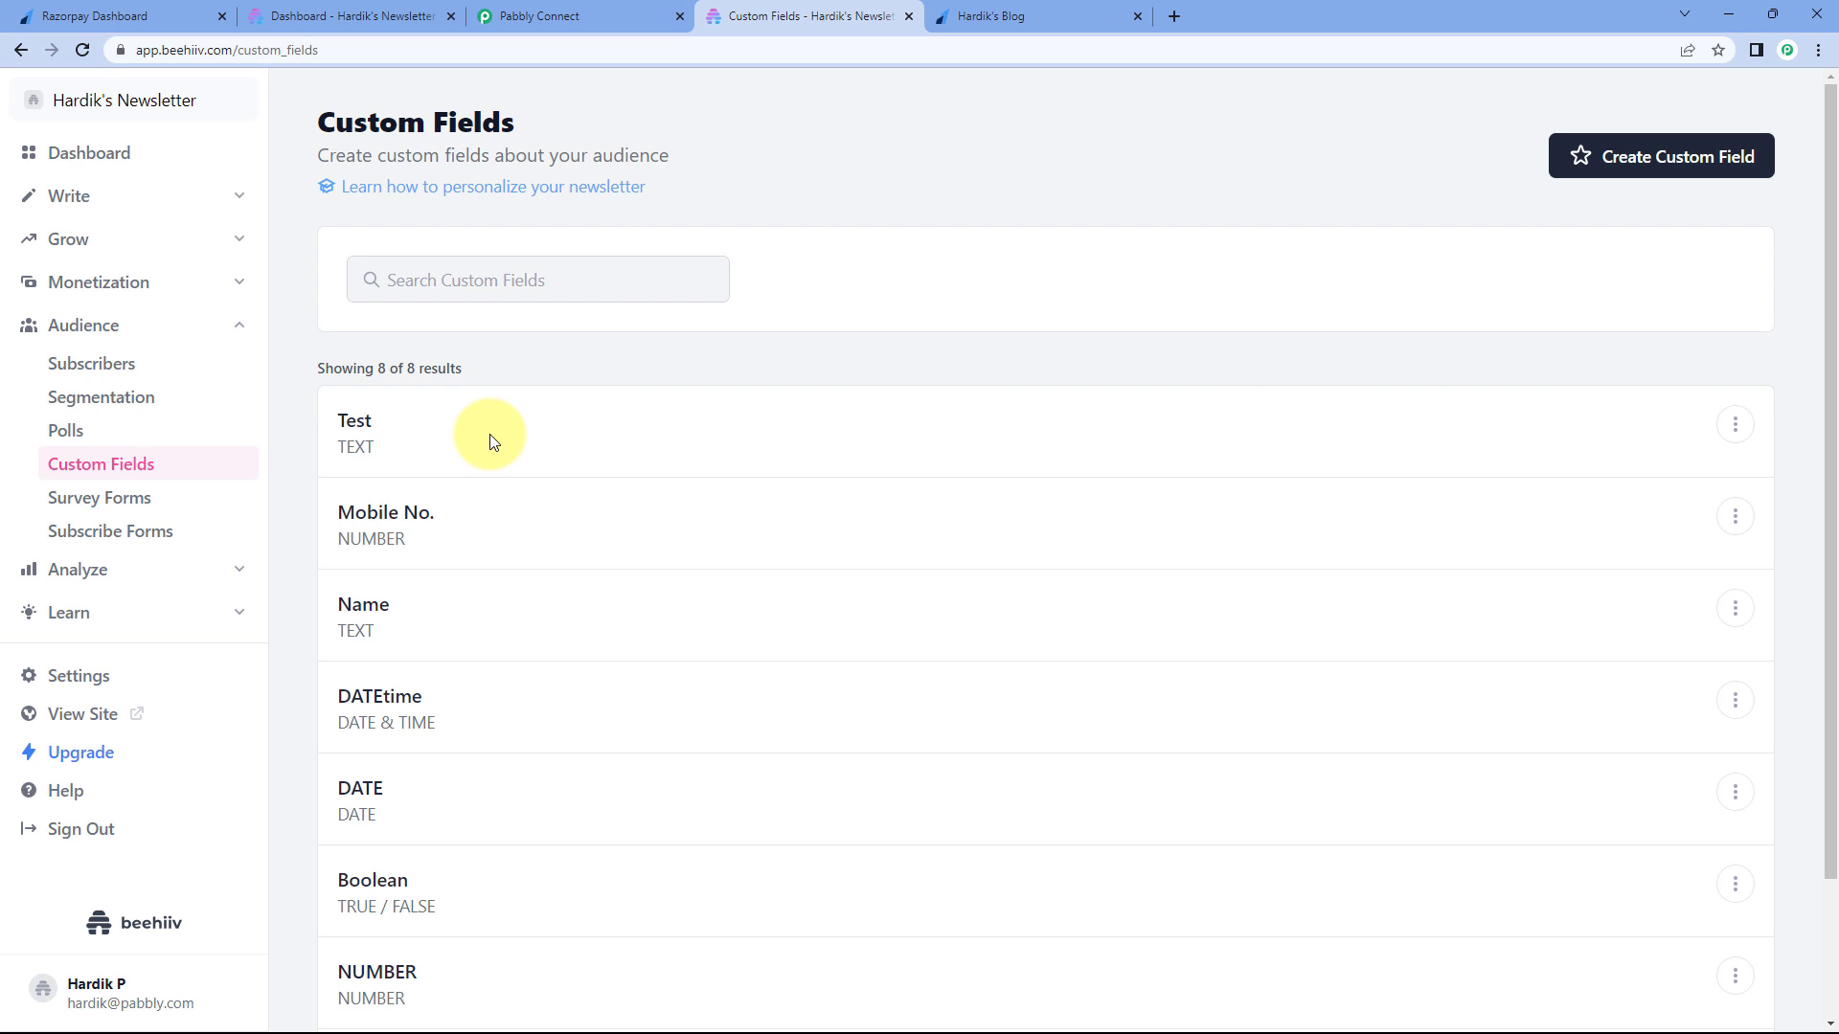
click(565, 13)
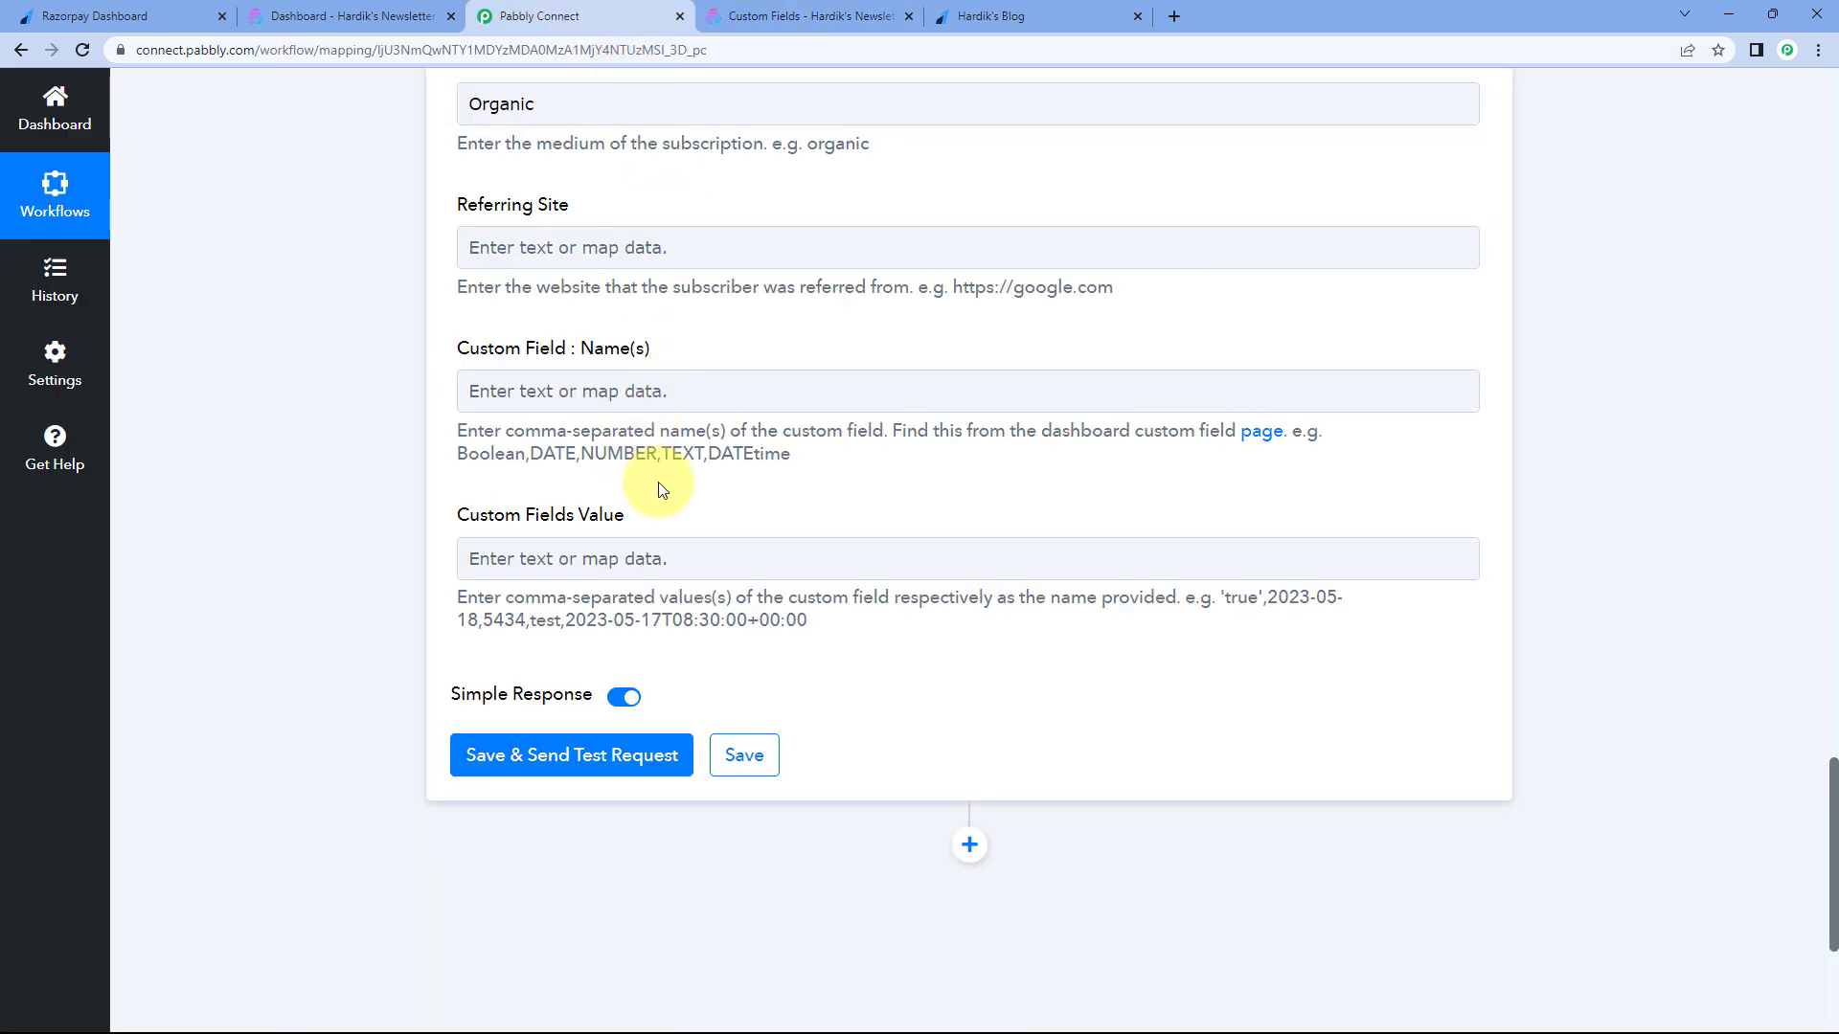
- Look up the Name and Mobile No. custom field titles in Beehiiv's custom fields list
click(626, 403)
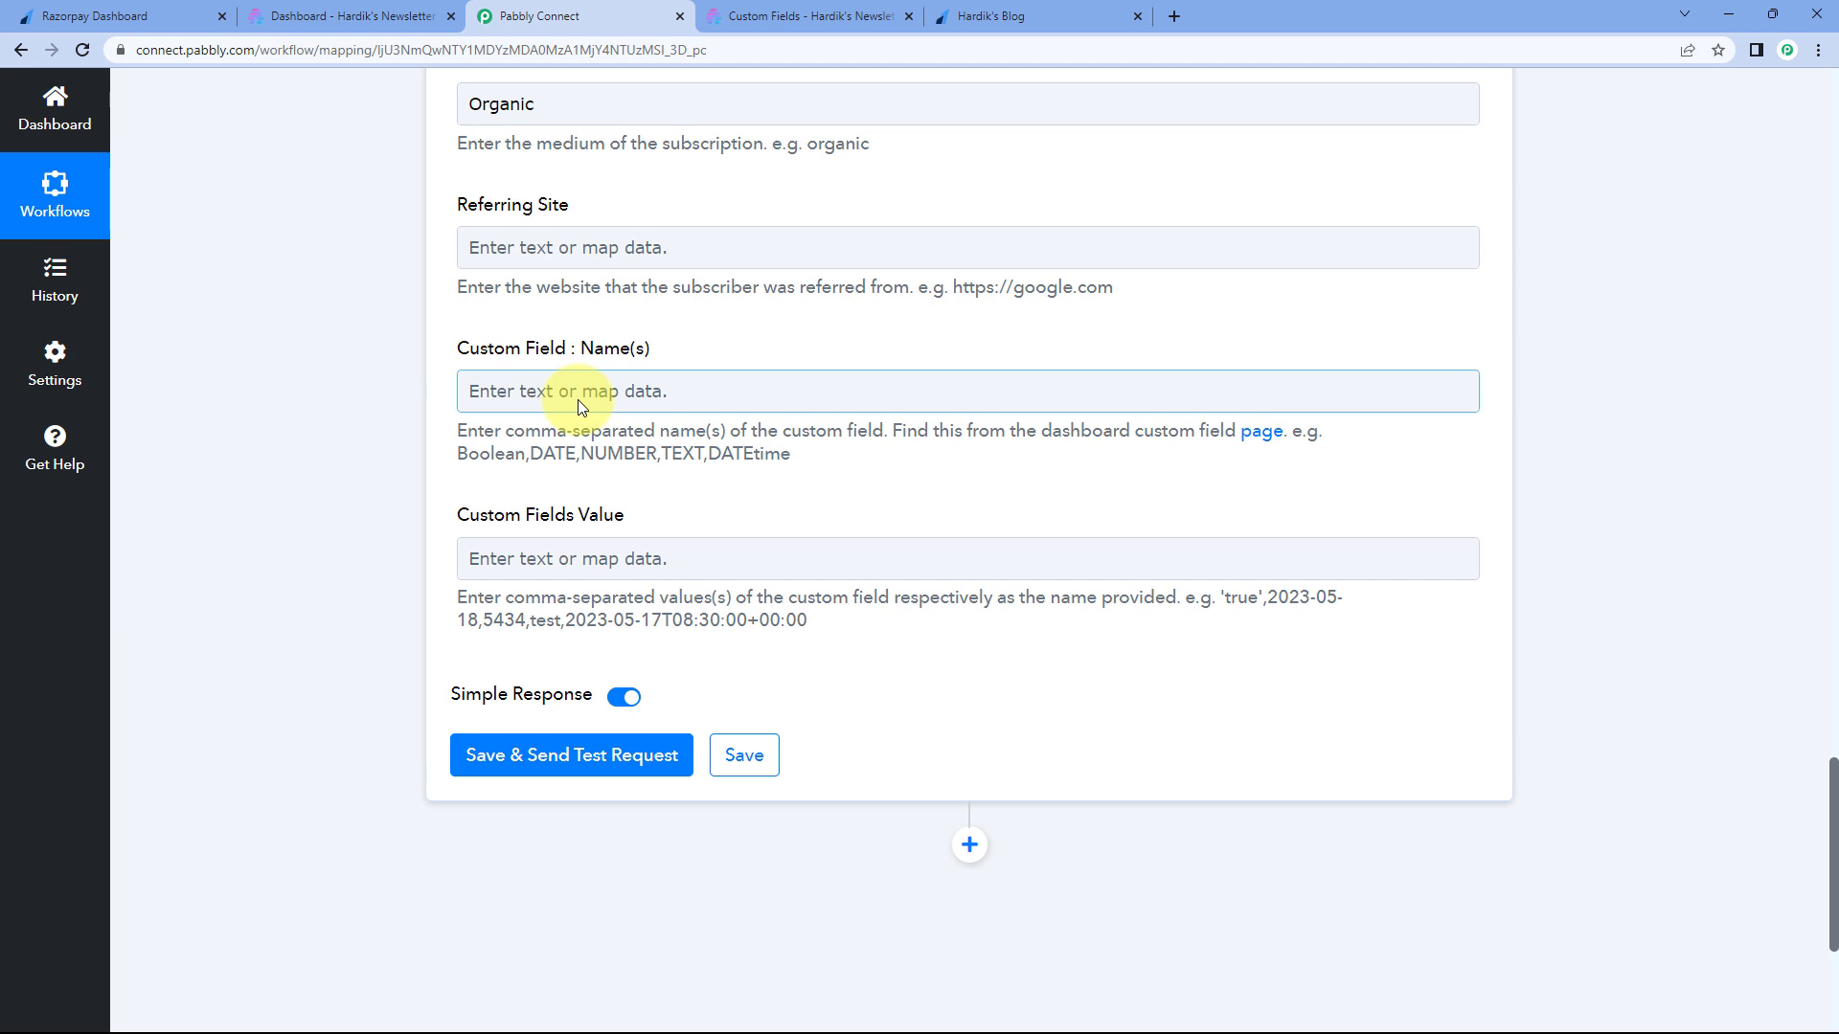
click(780, 16)
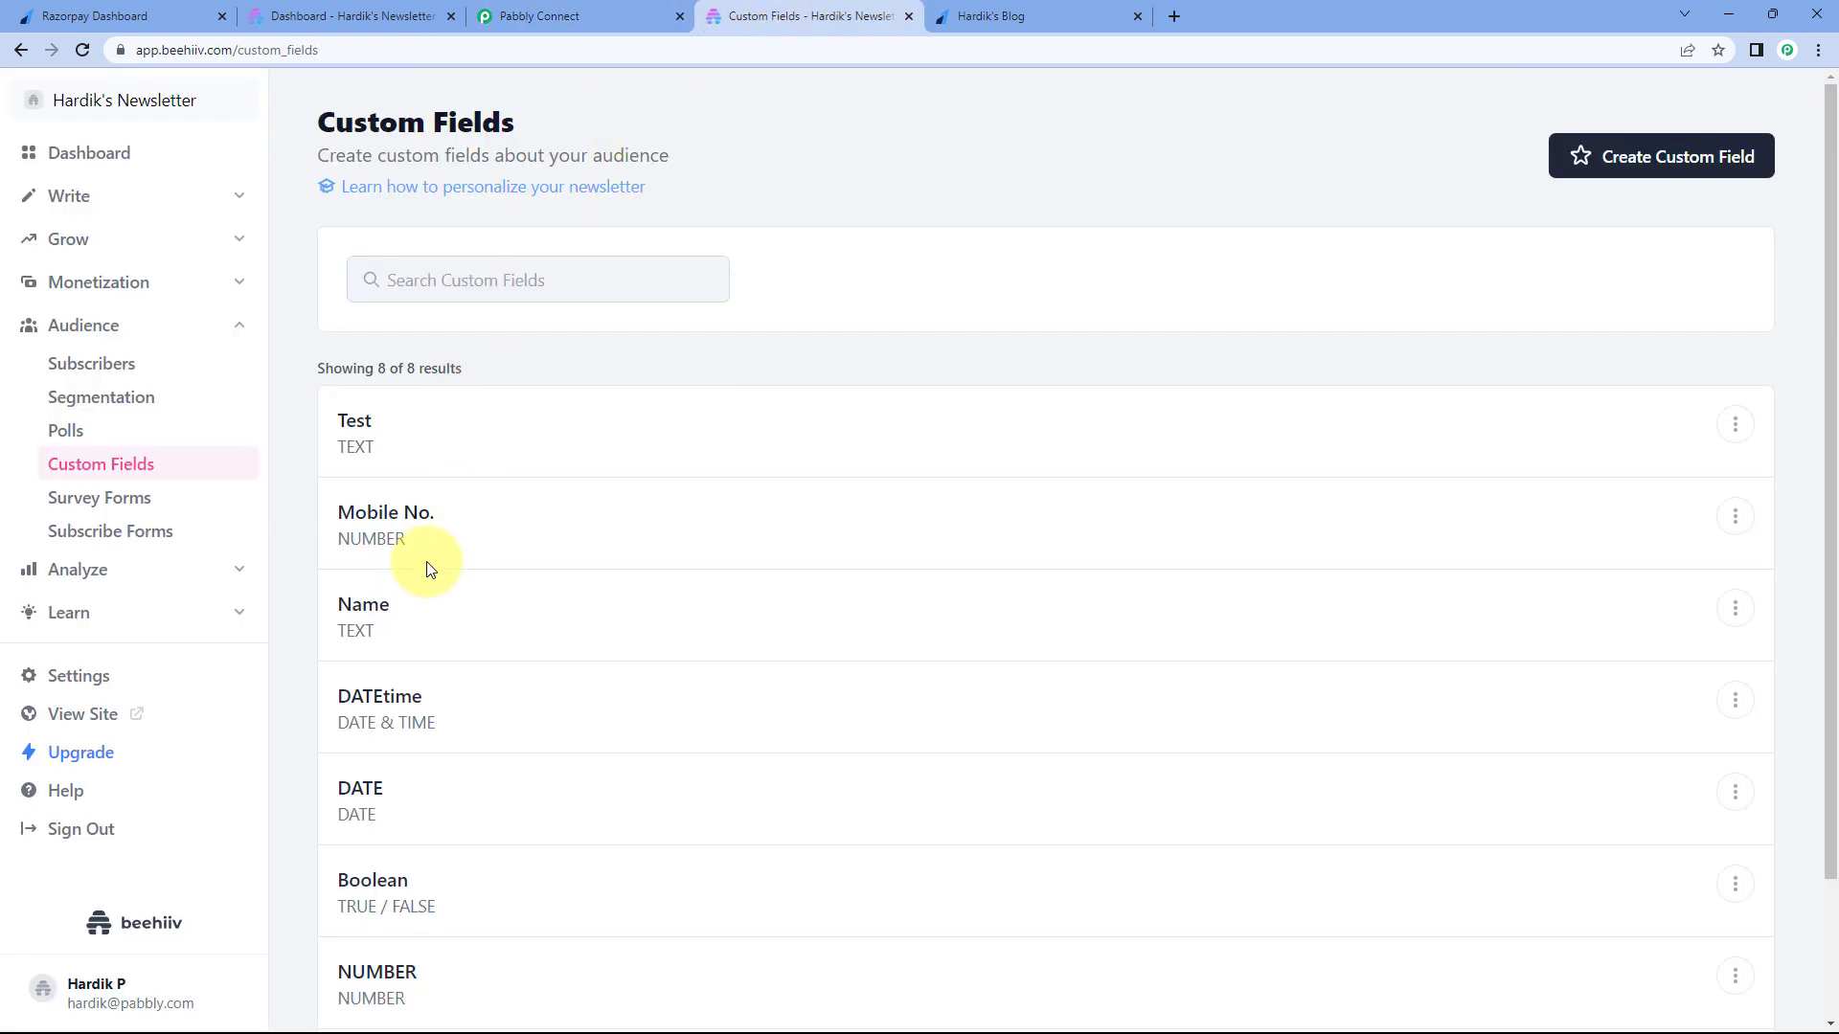
drag(411, 604, 320, 607)
drag(472, 513, 314, 502)
click(541, 17)
scroll(364, 306, up, 5)
scroll(364, 320, up, 6)
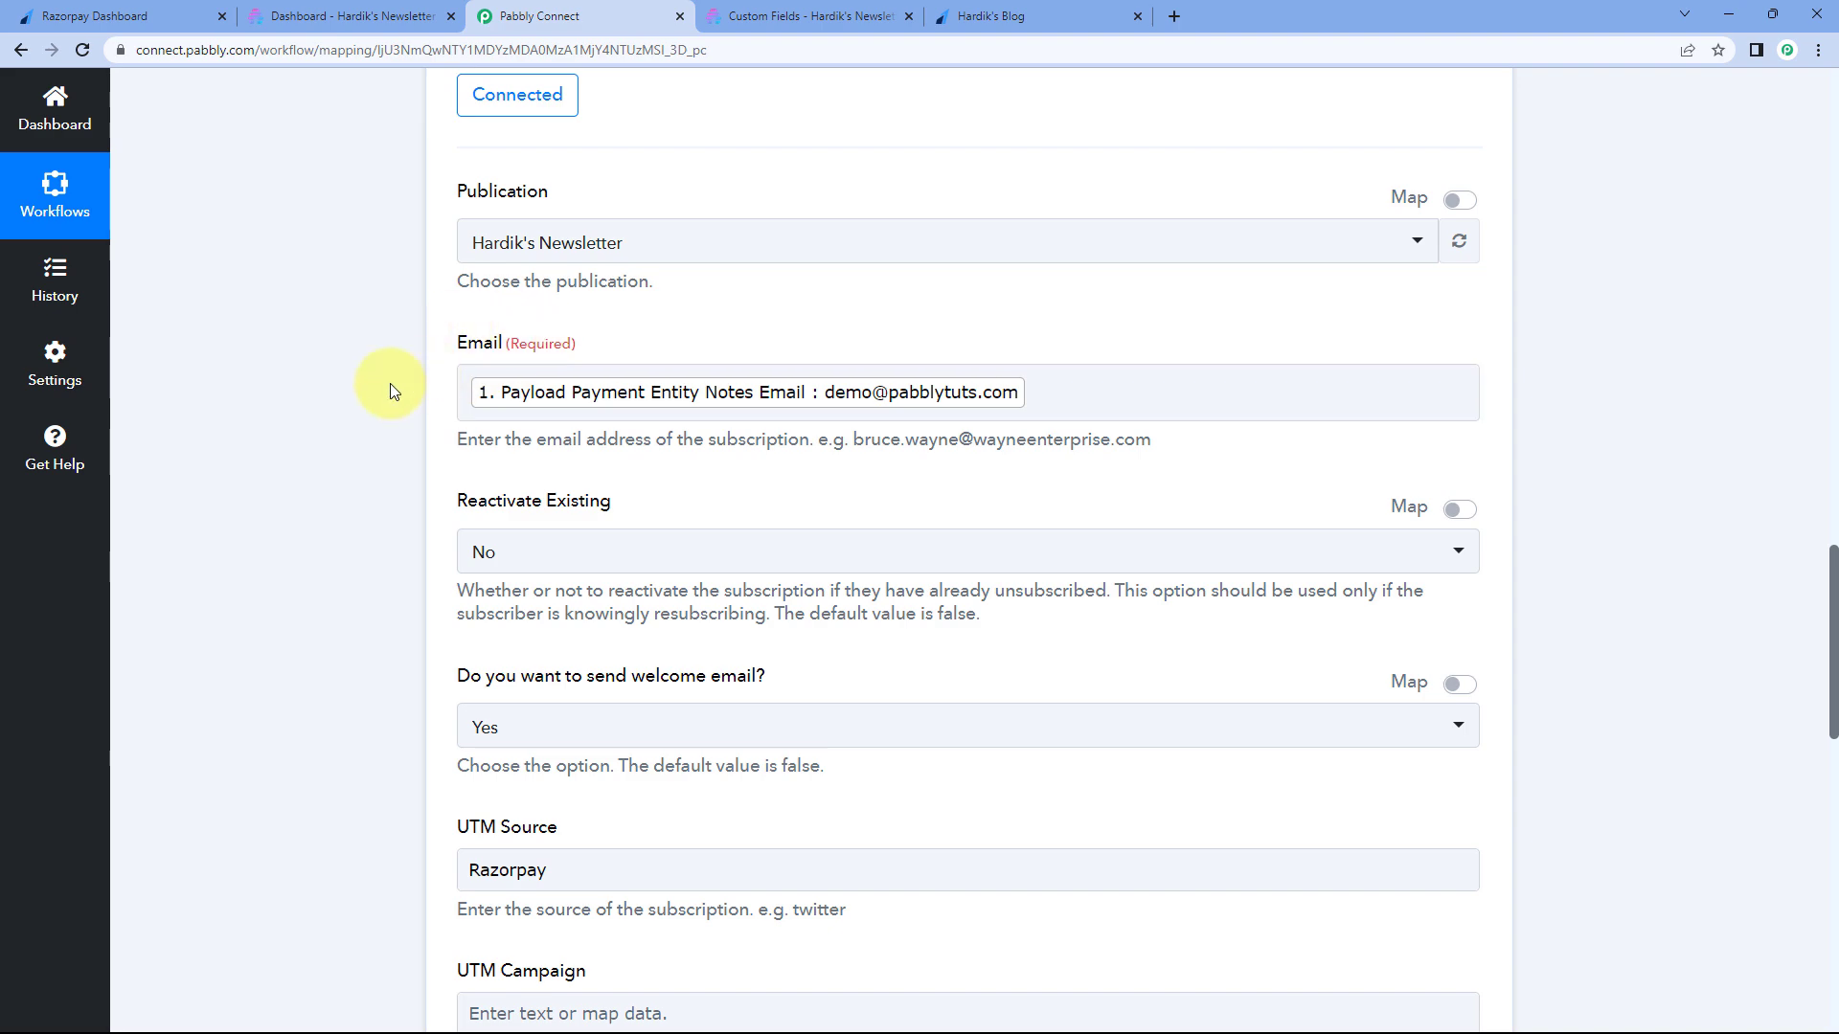
scroll(391, 385, down, 10)
scroll(402, 438, down, 1)
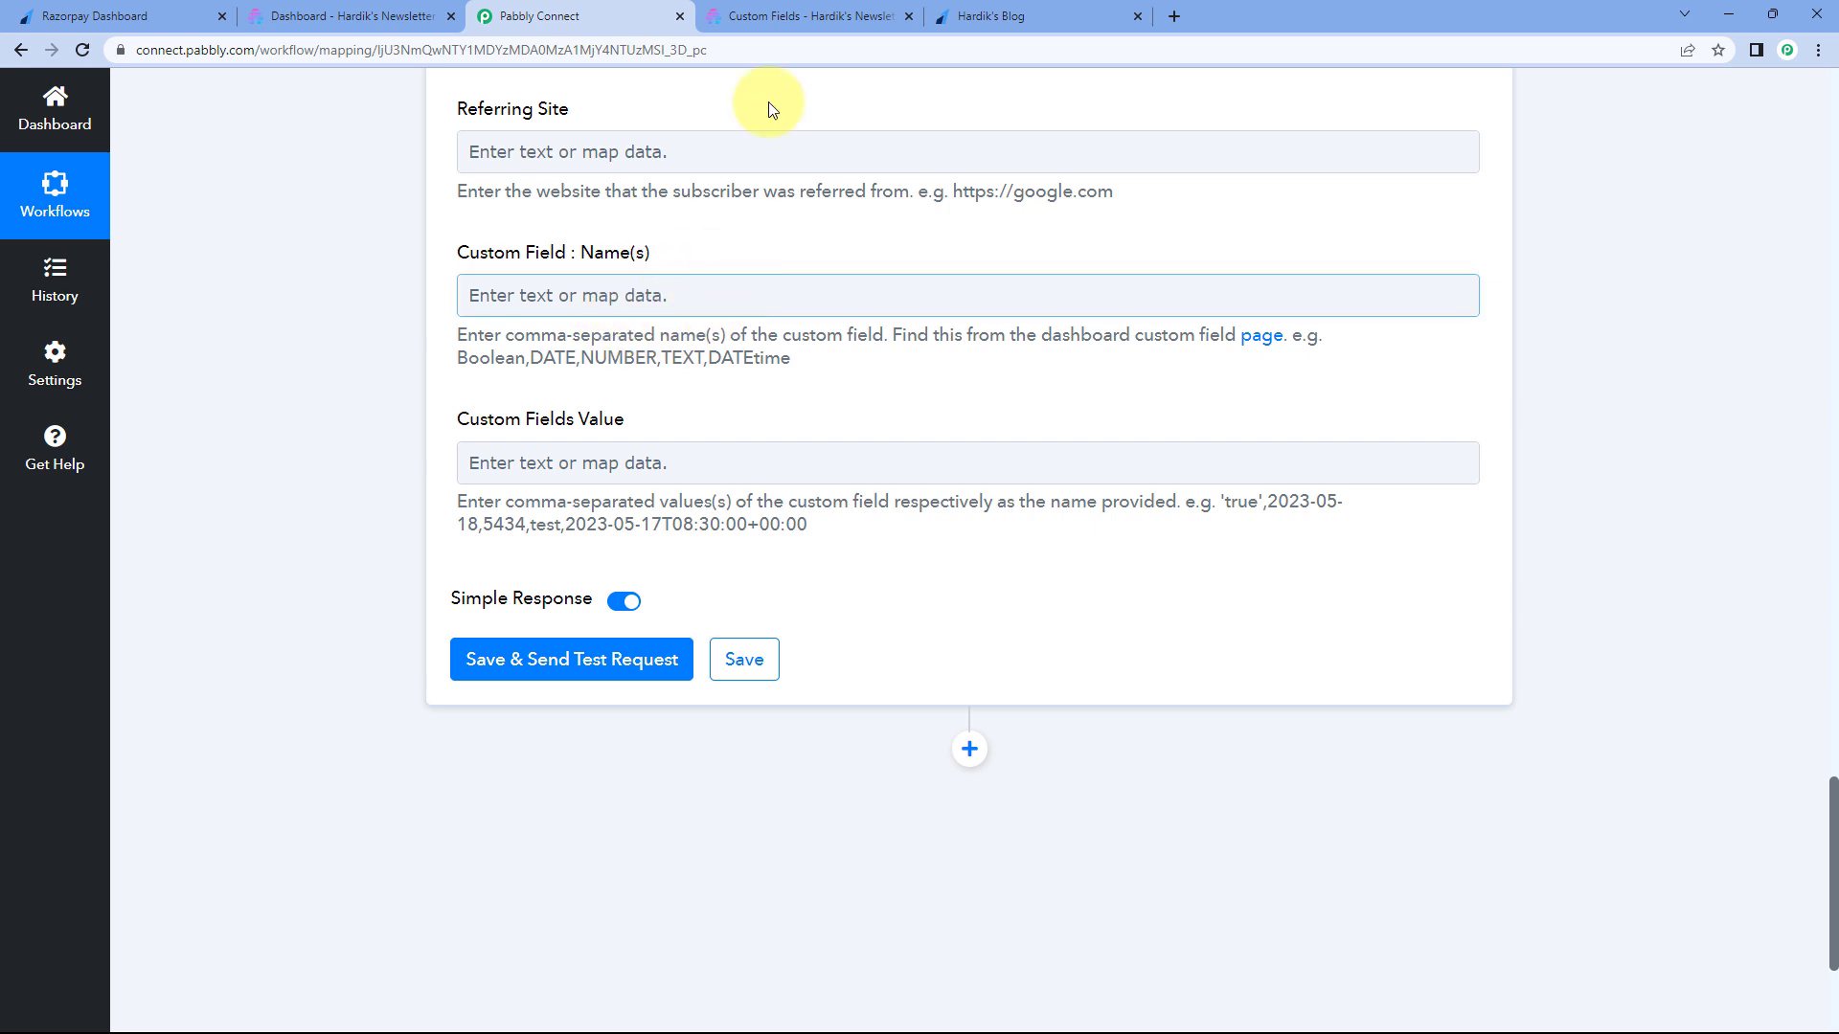
click(784, 12)
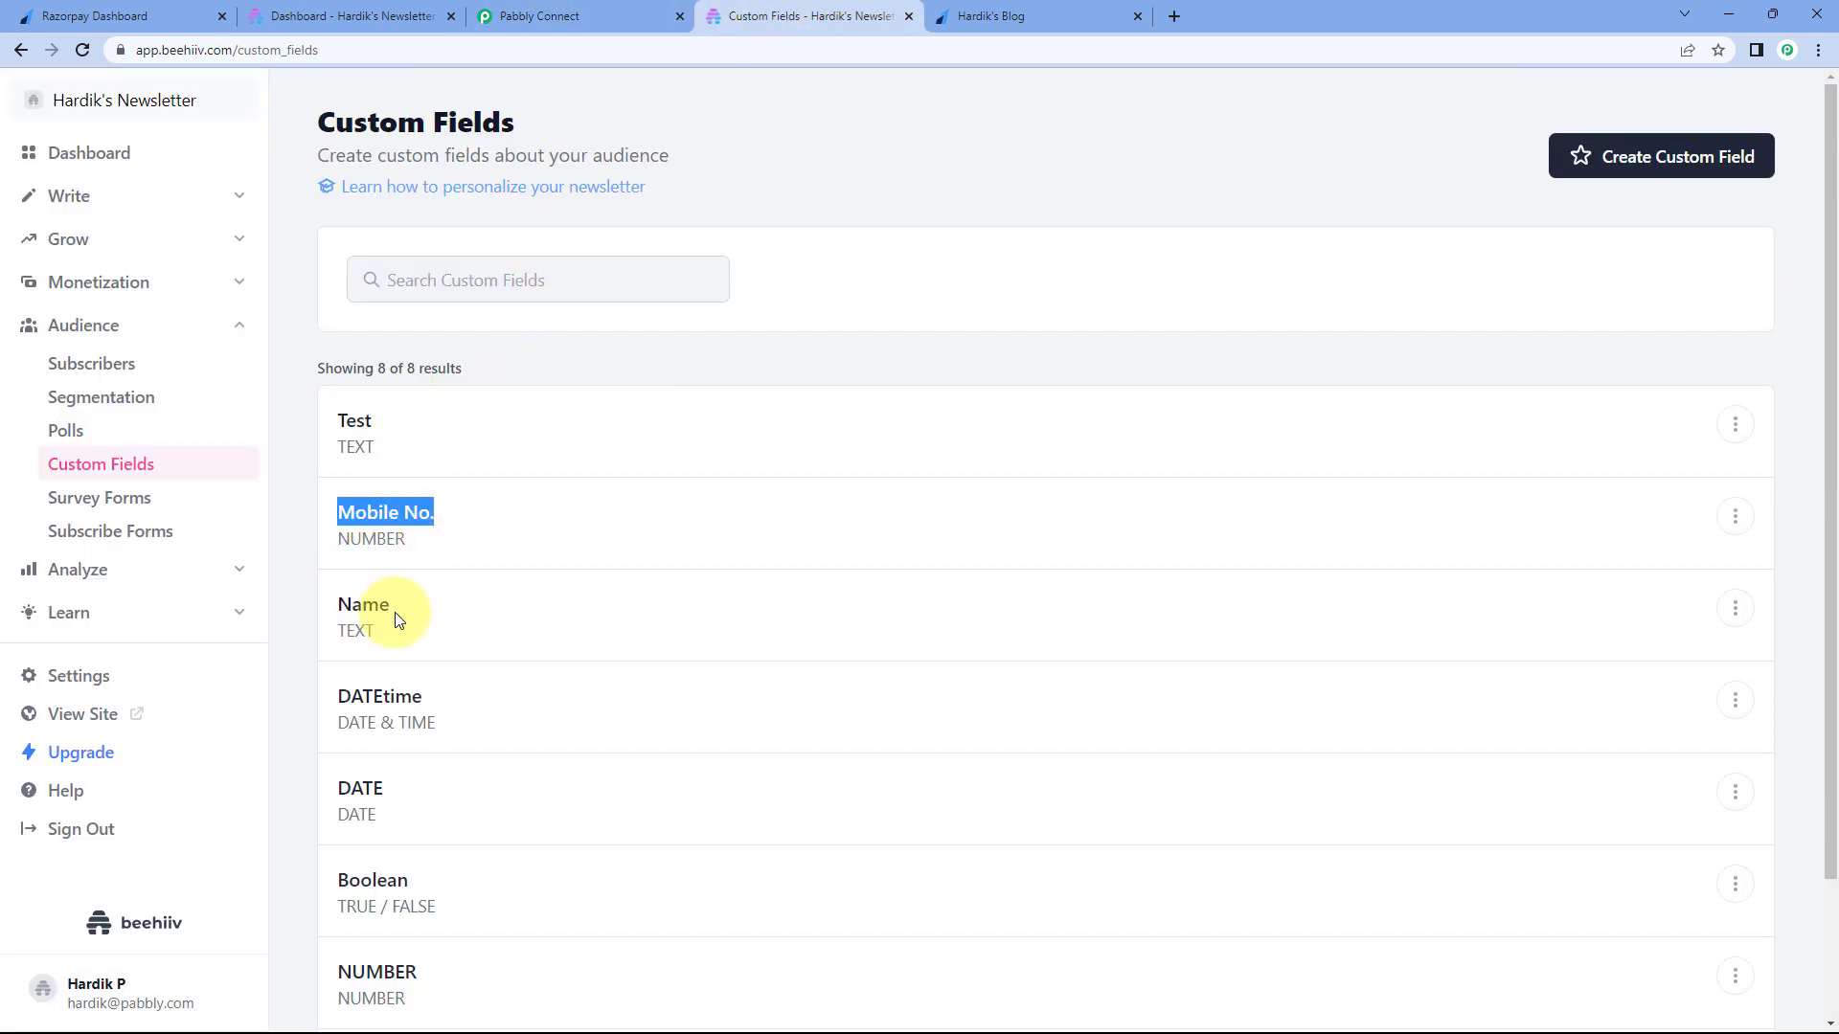
click(369, 606)
drag(441, 515, 336, 512)
click(536, 15)
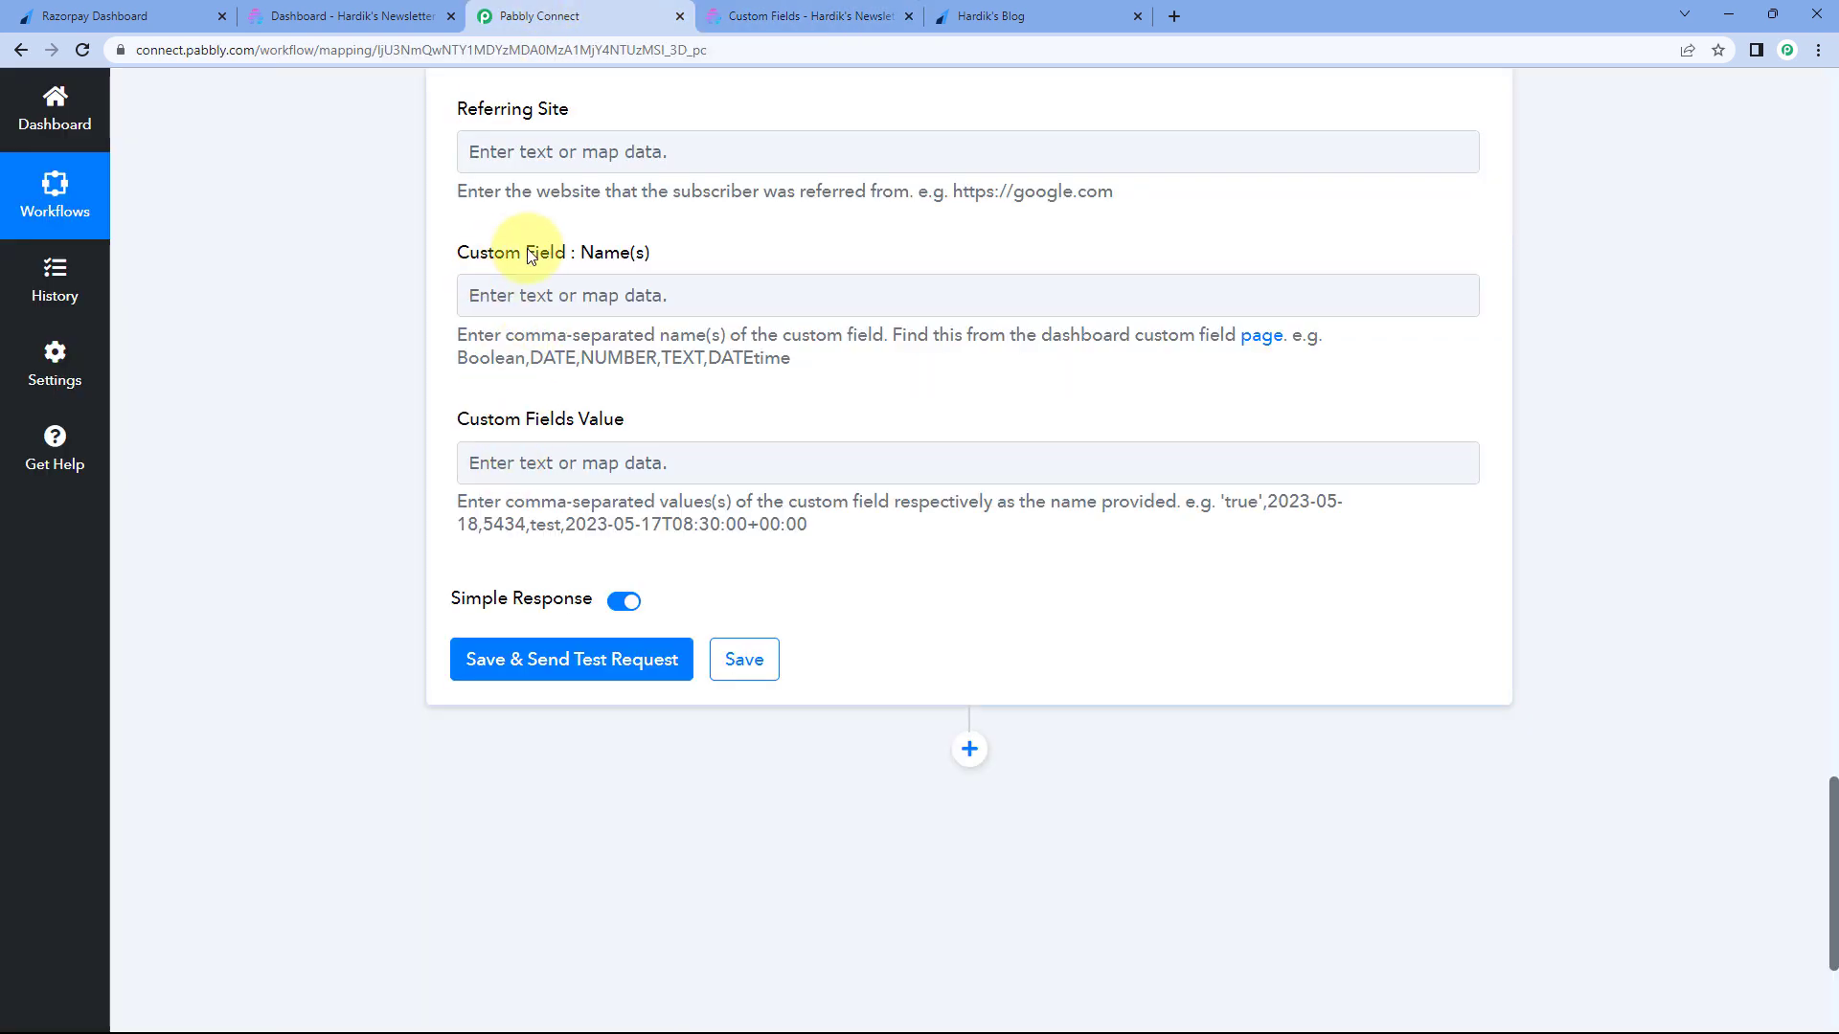
- Enter 'Name,Mobile No.' as the Custom Field Name(s)
click(571, 297)
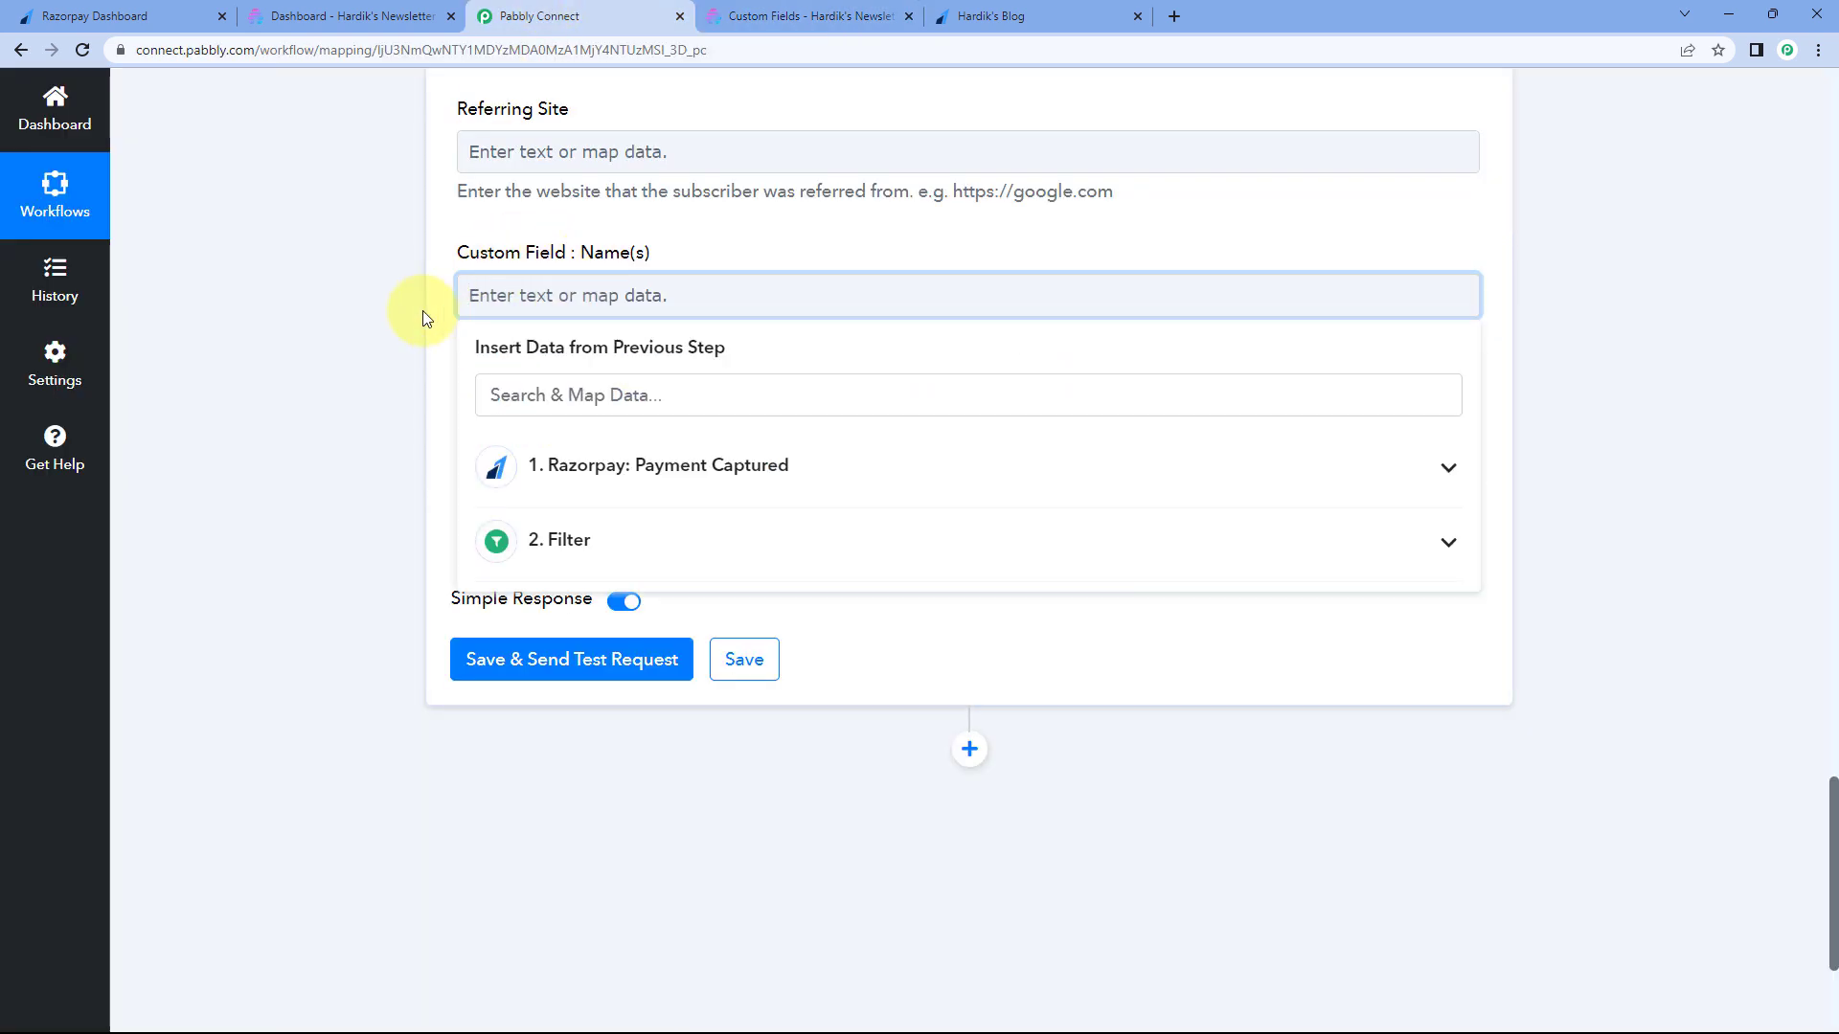
text(Nam)
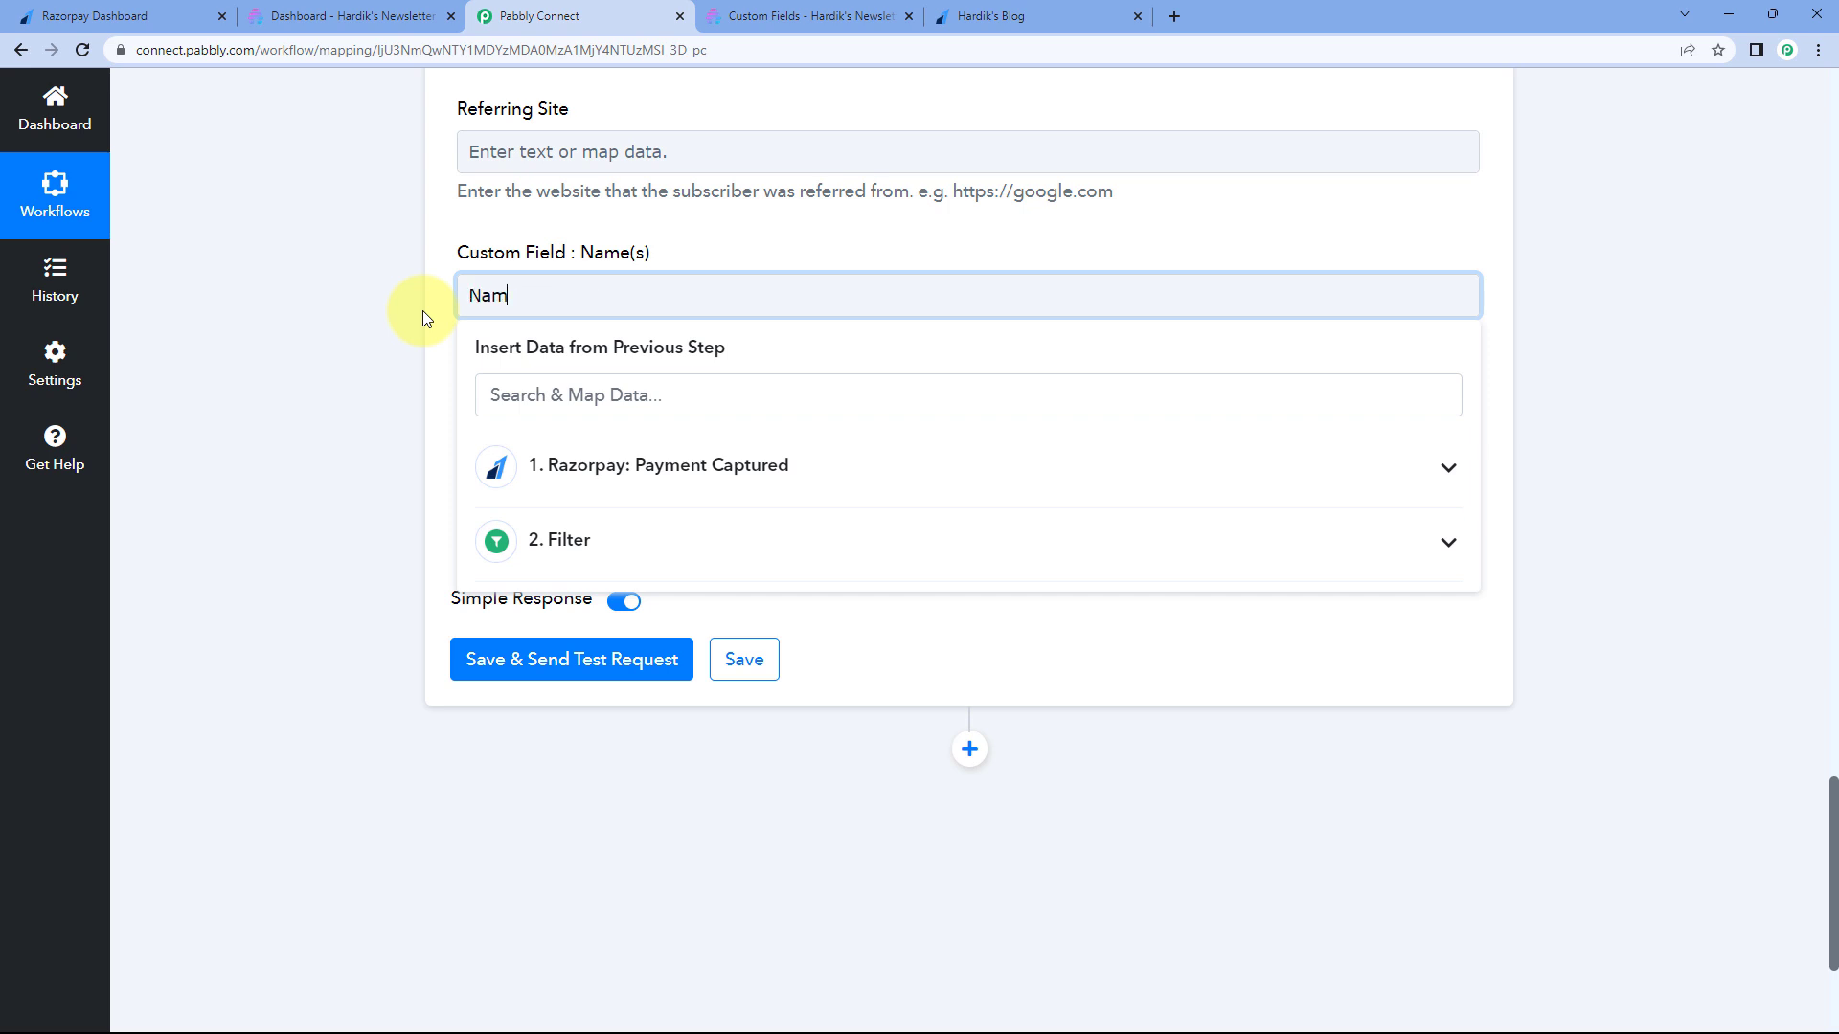
text(e,Mobile No.)
click(532, 273)
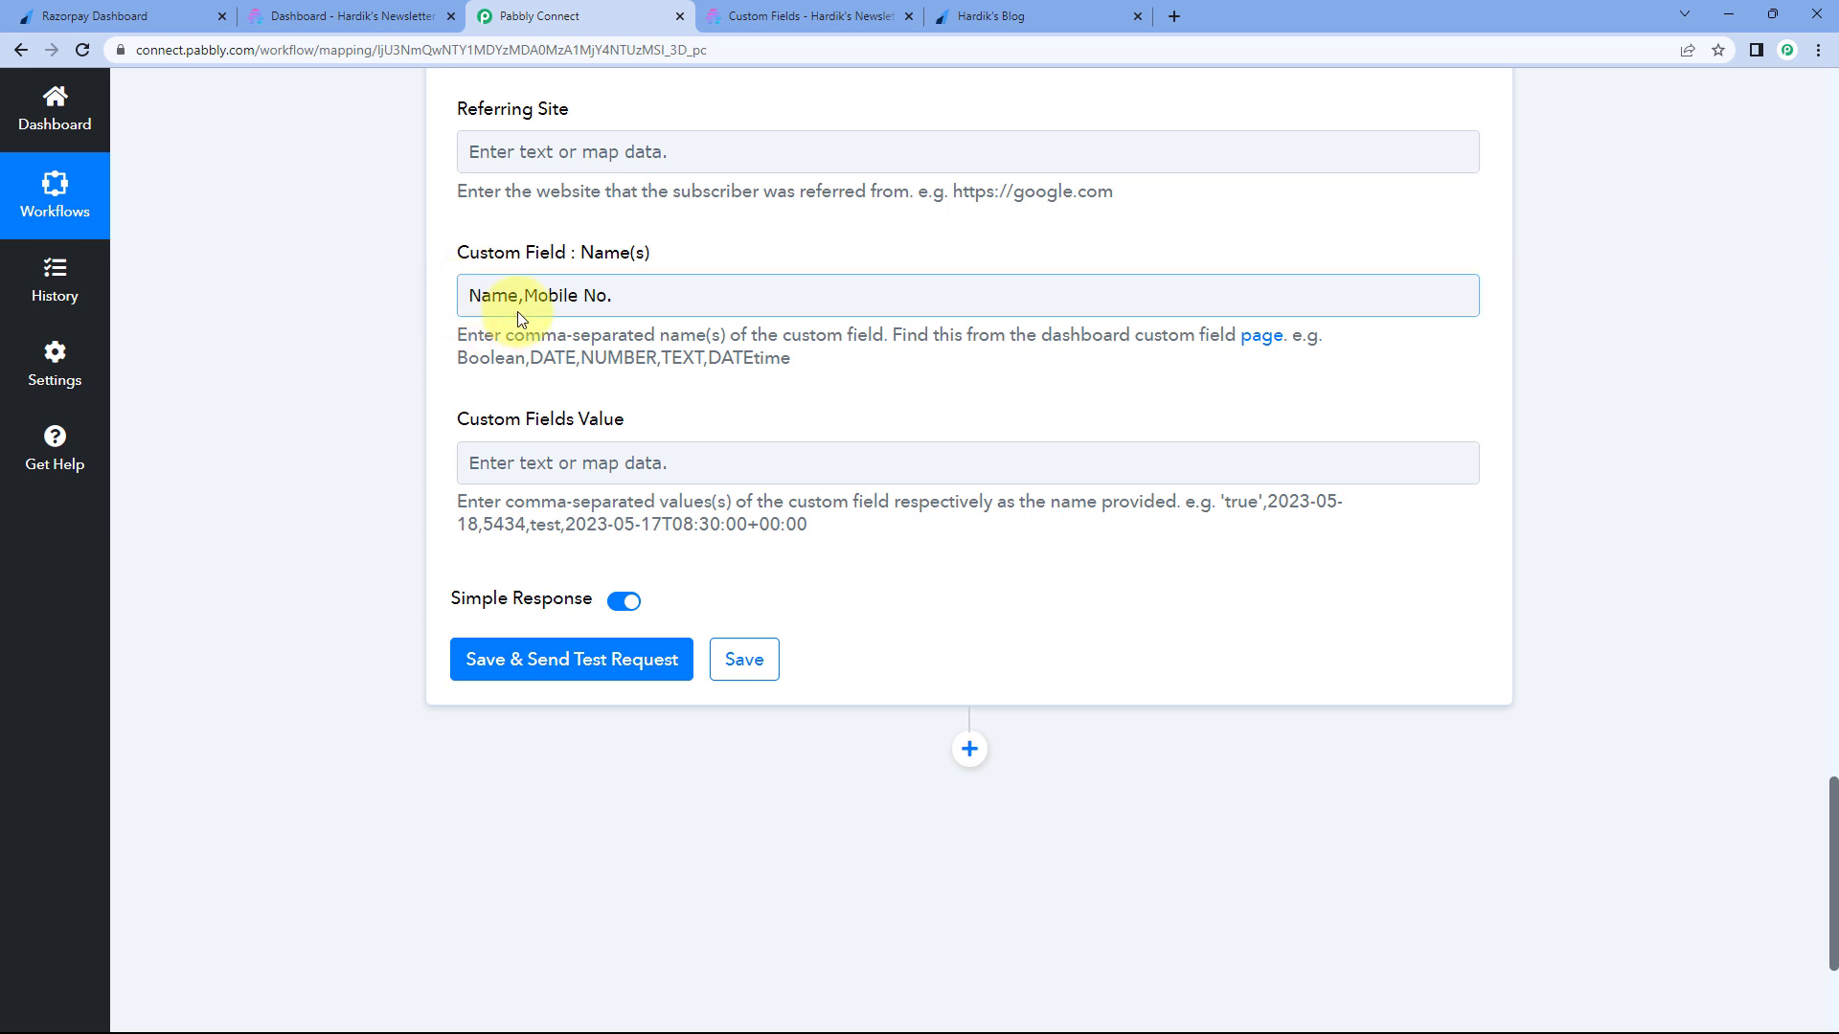
- Map Razorpay's Notes First Name and Notes Last Name into the Custom Fields Value
click(516, 462)
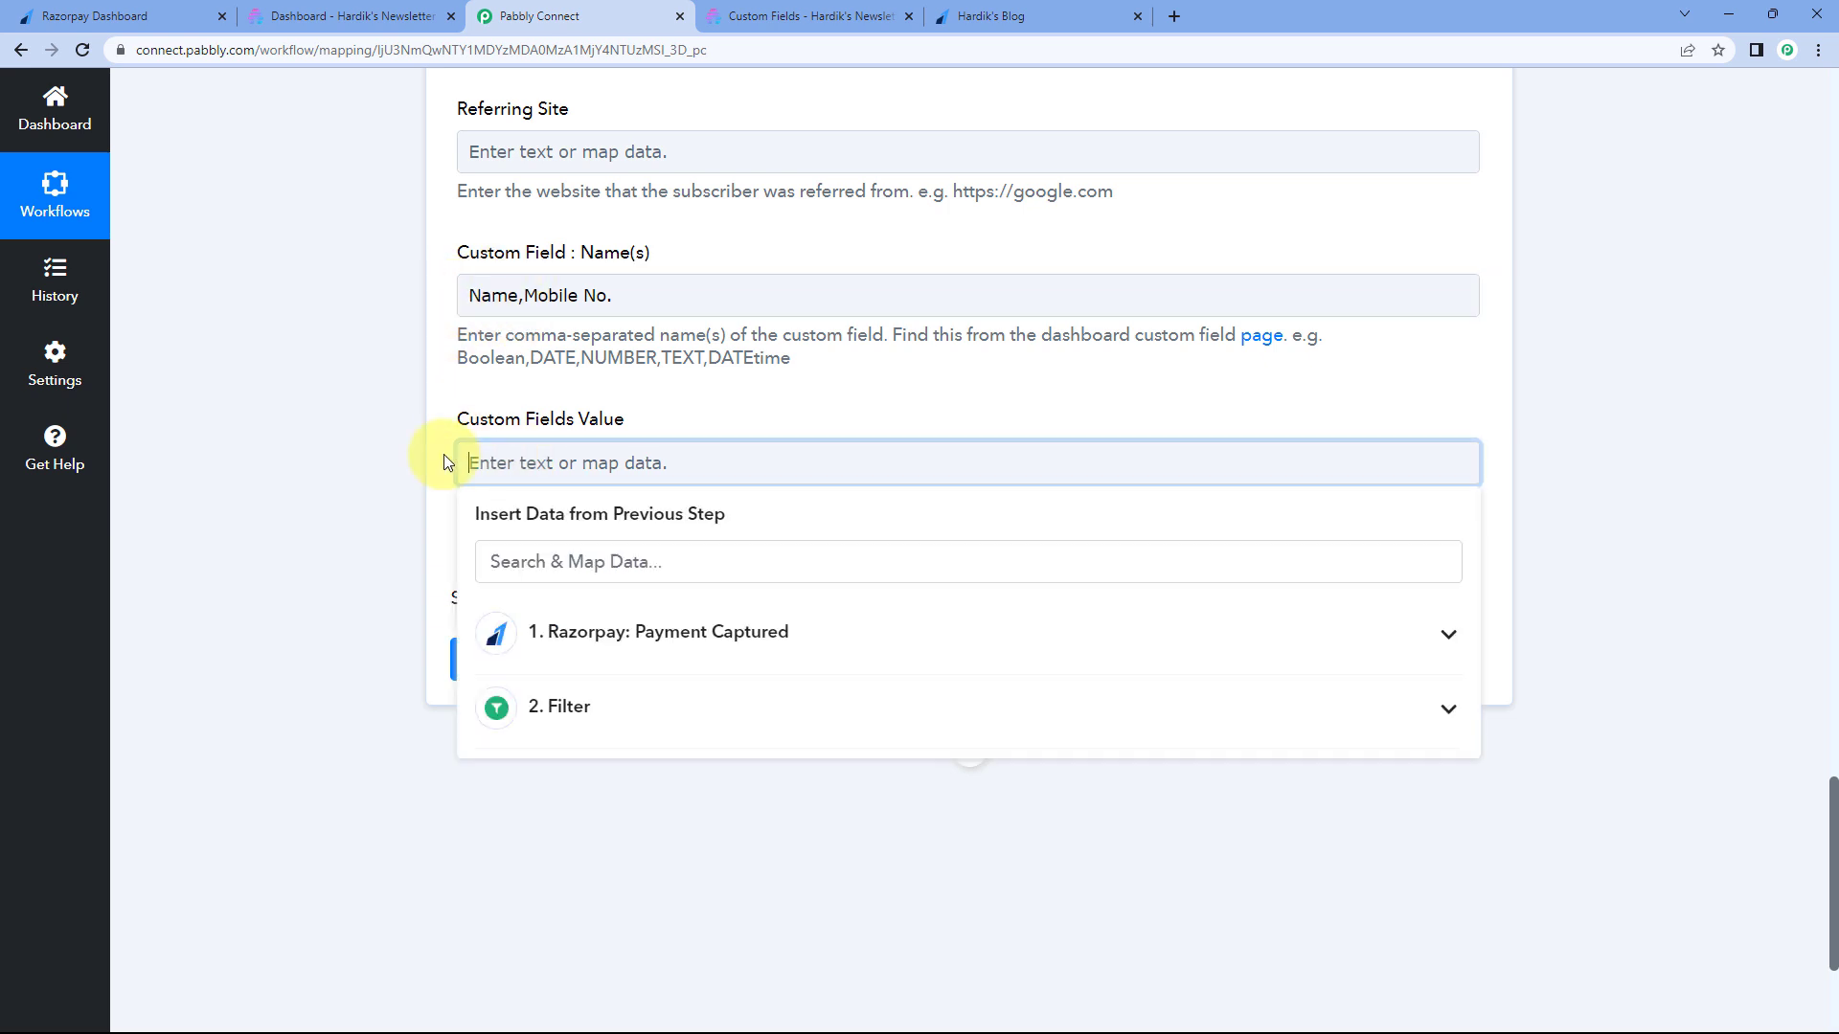
scroll(445, 458, down, 2)
click(604, 450)
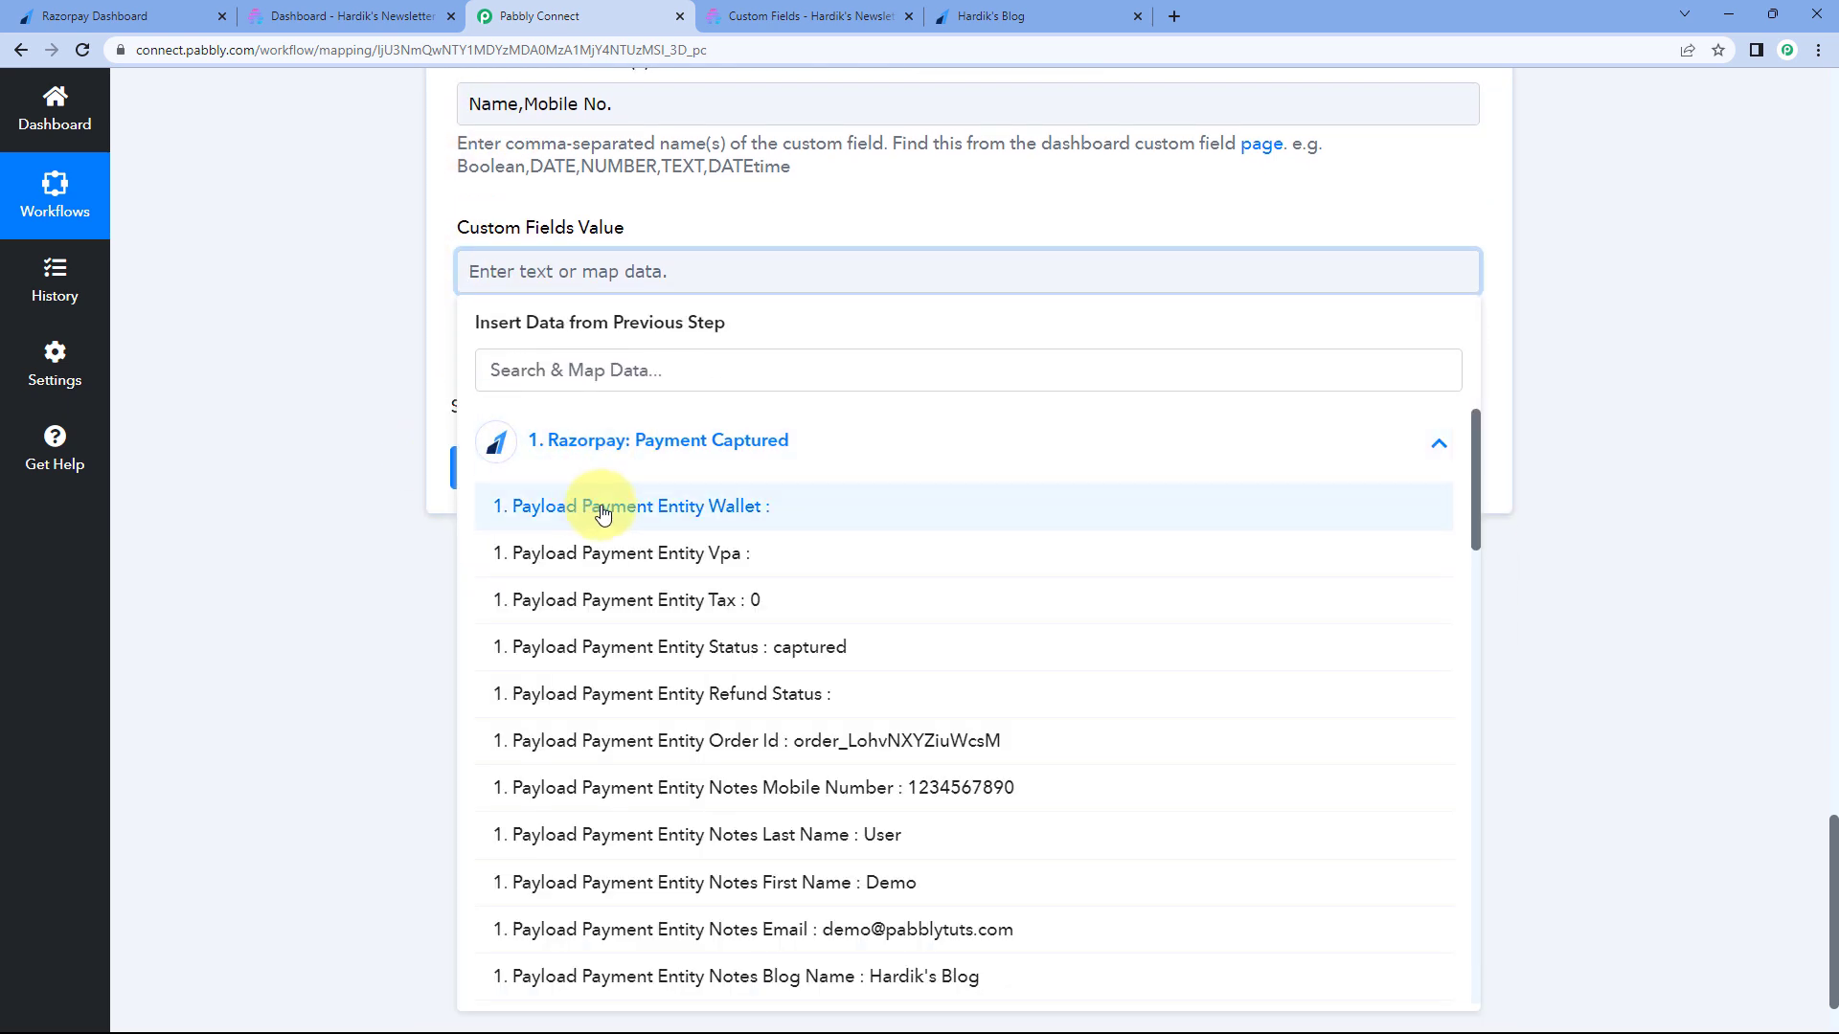
scroll(607, 506, down, 3)
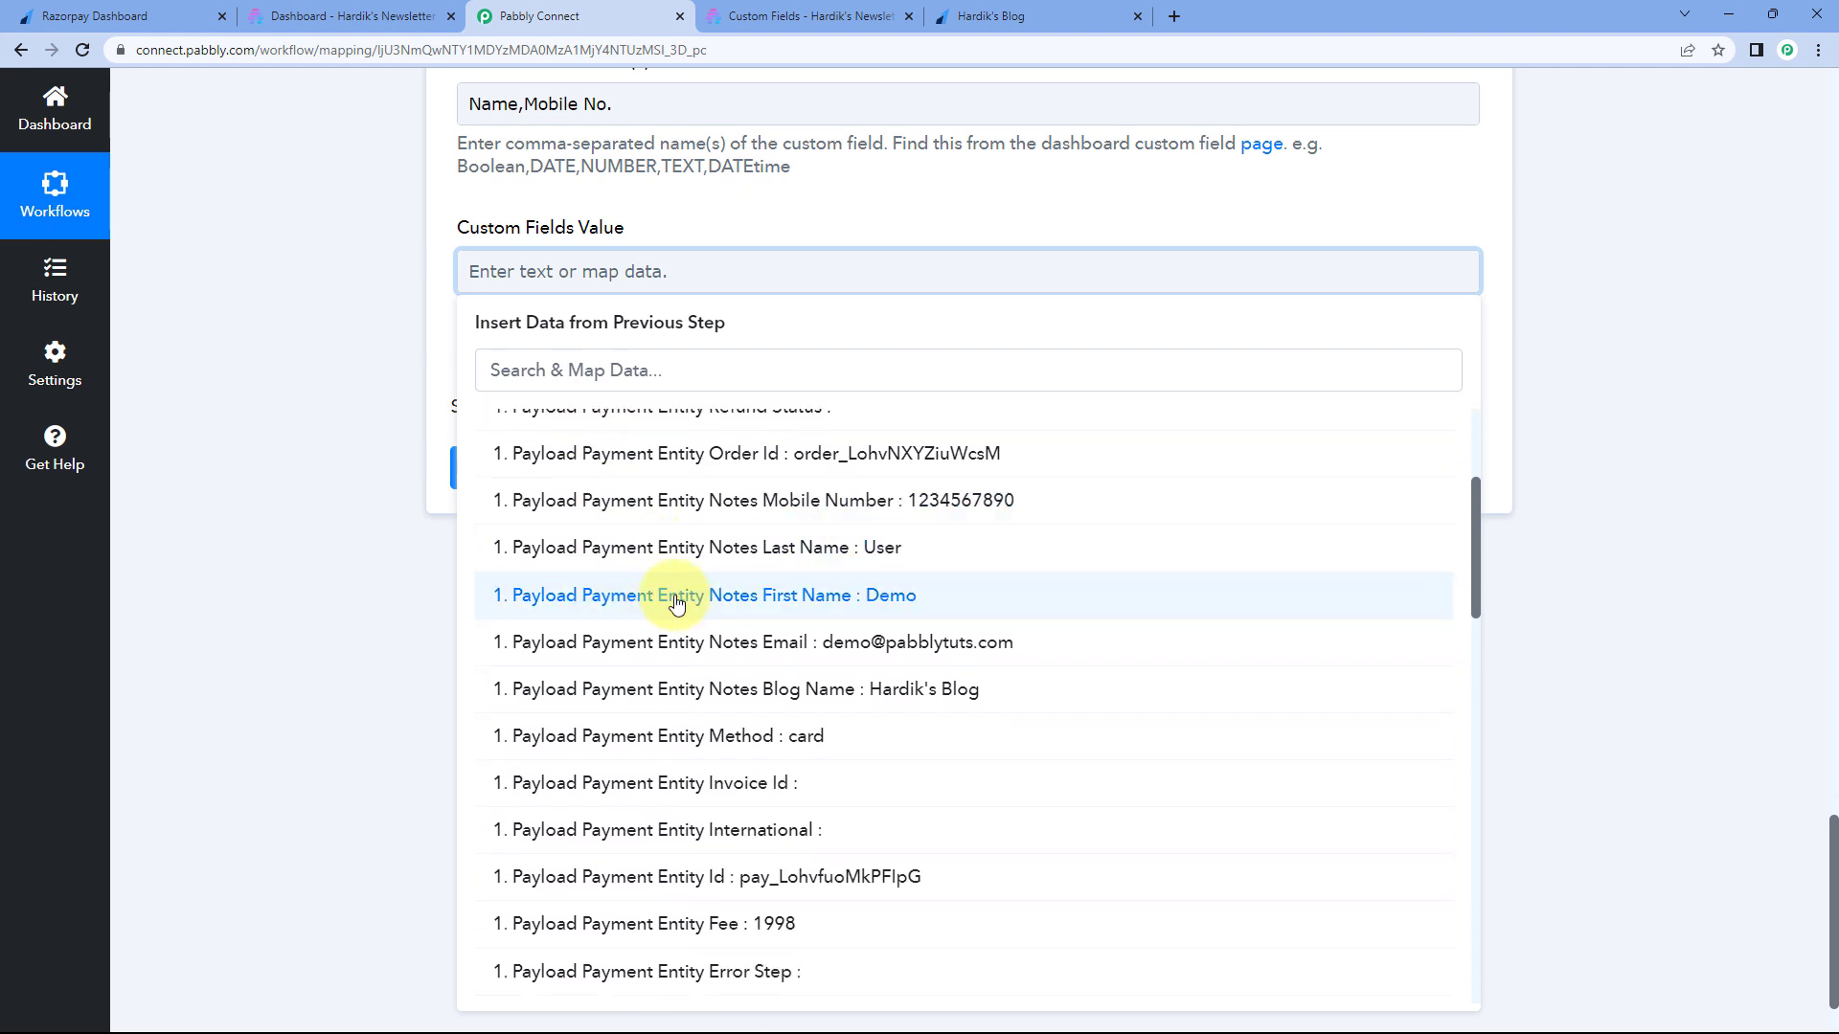
click(676, 595)
click(690, 469)
scroll(699, 575, down, 2)
click(706, 645)
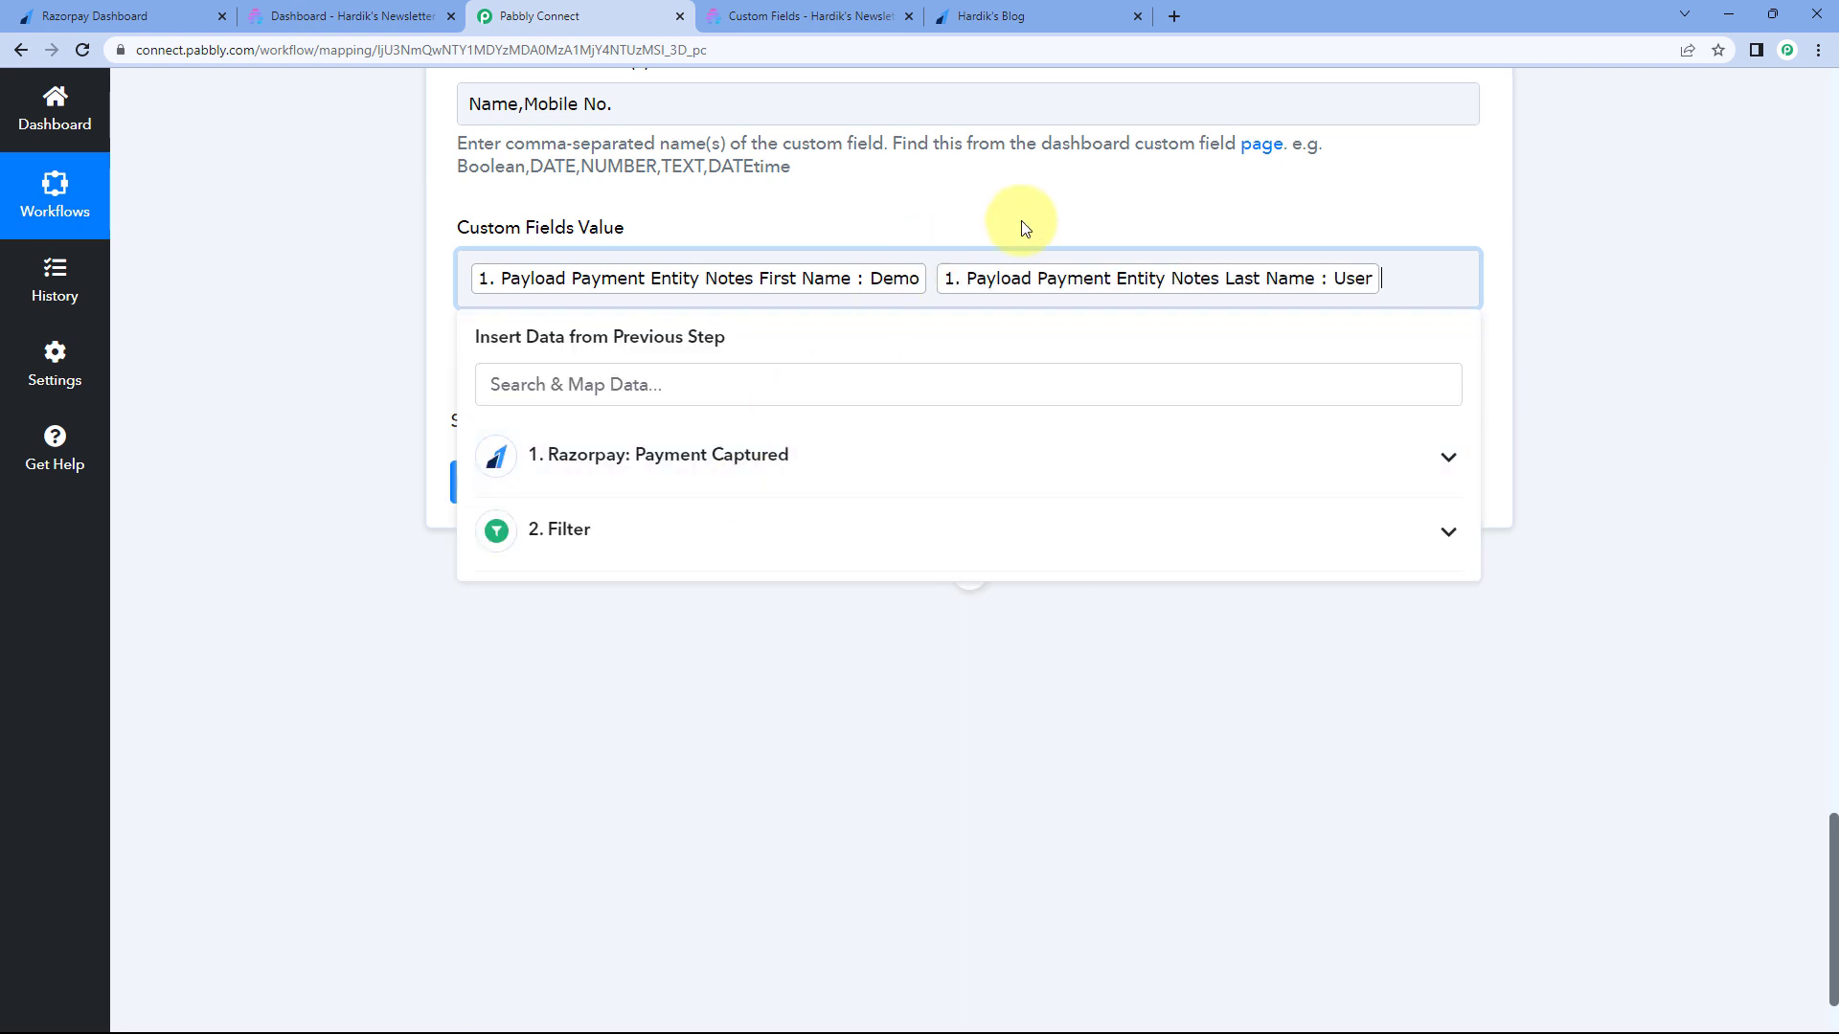
- Add Razorpay's Notes Mobile Number to the Custom Fields Value
scroll(985, 221, up, 1)
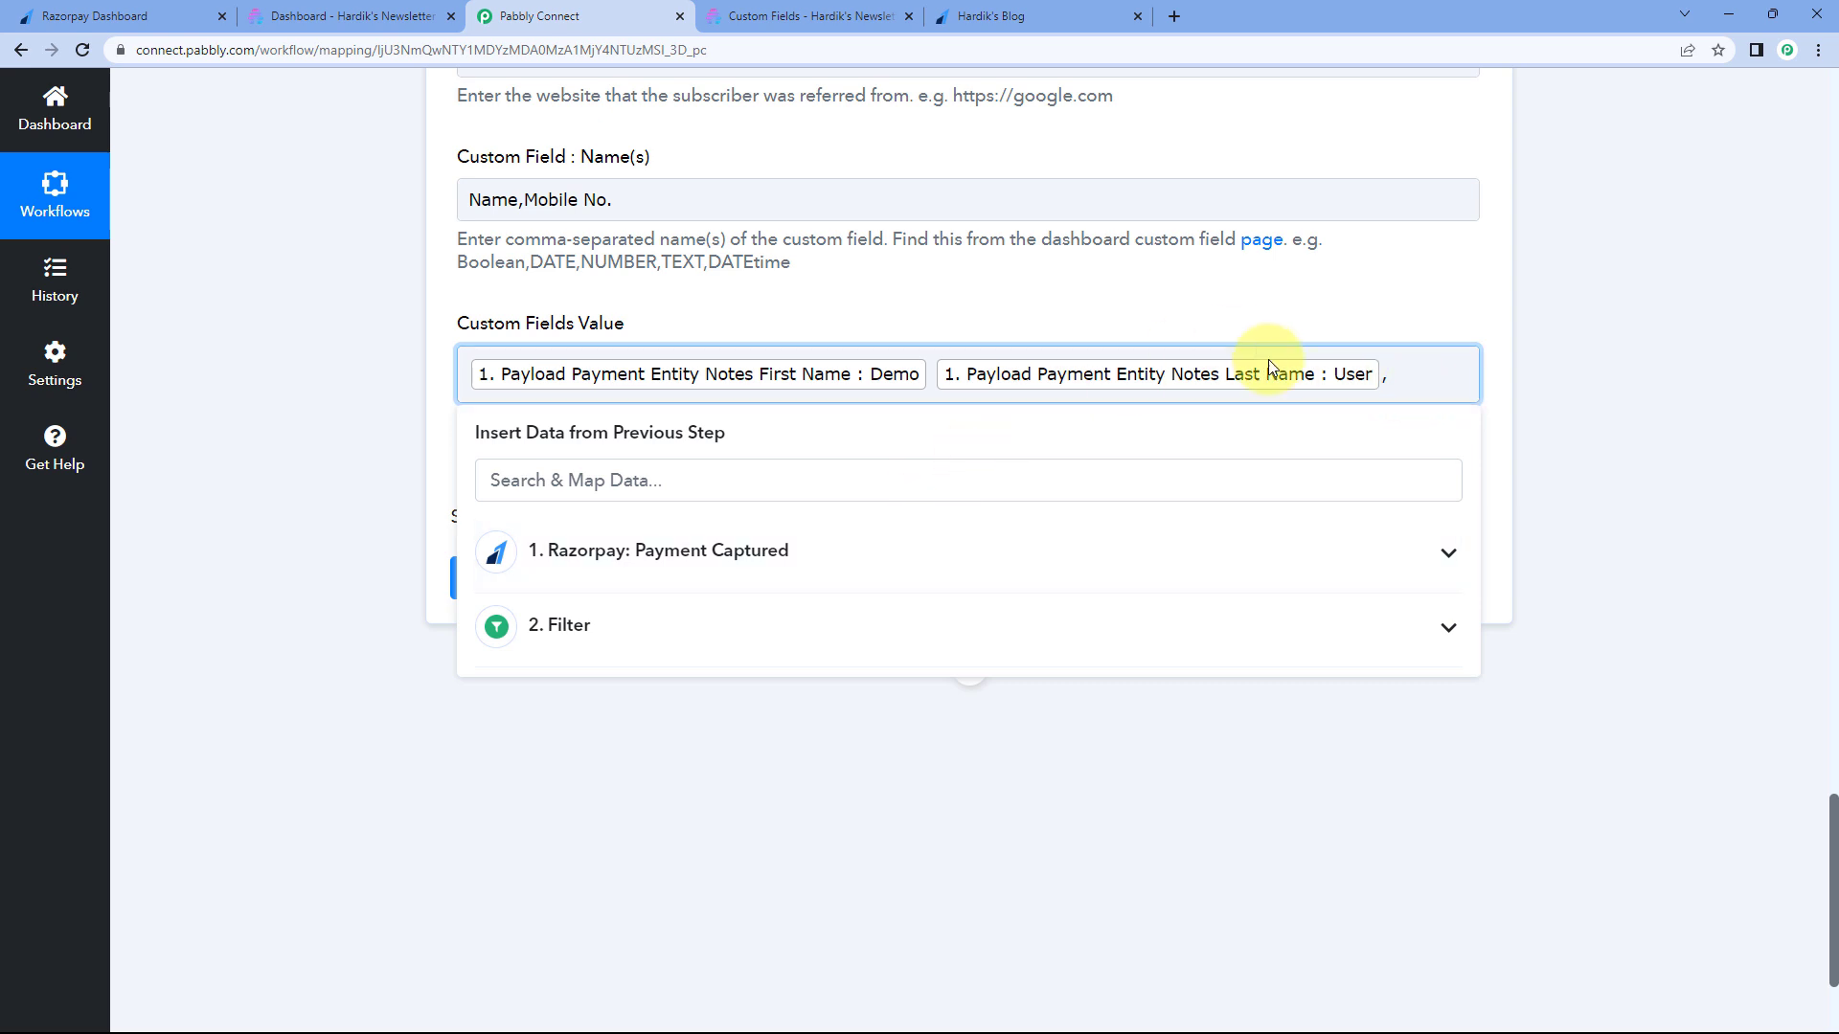
click(692, 541)
scroll(761, 607, down, 3)
click(761, 607)
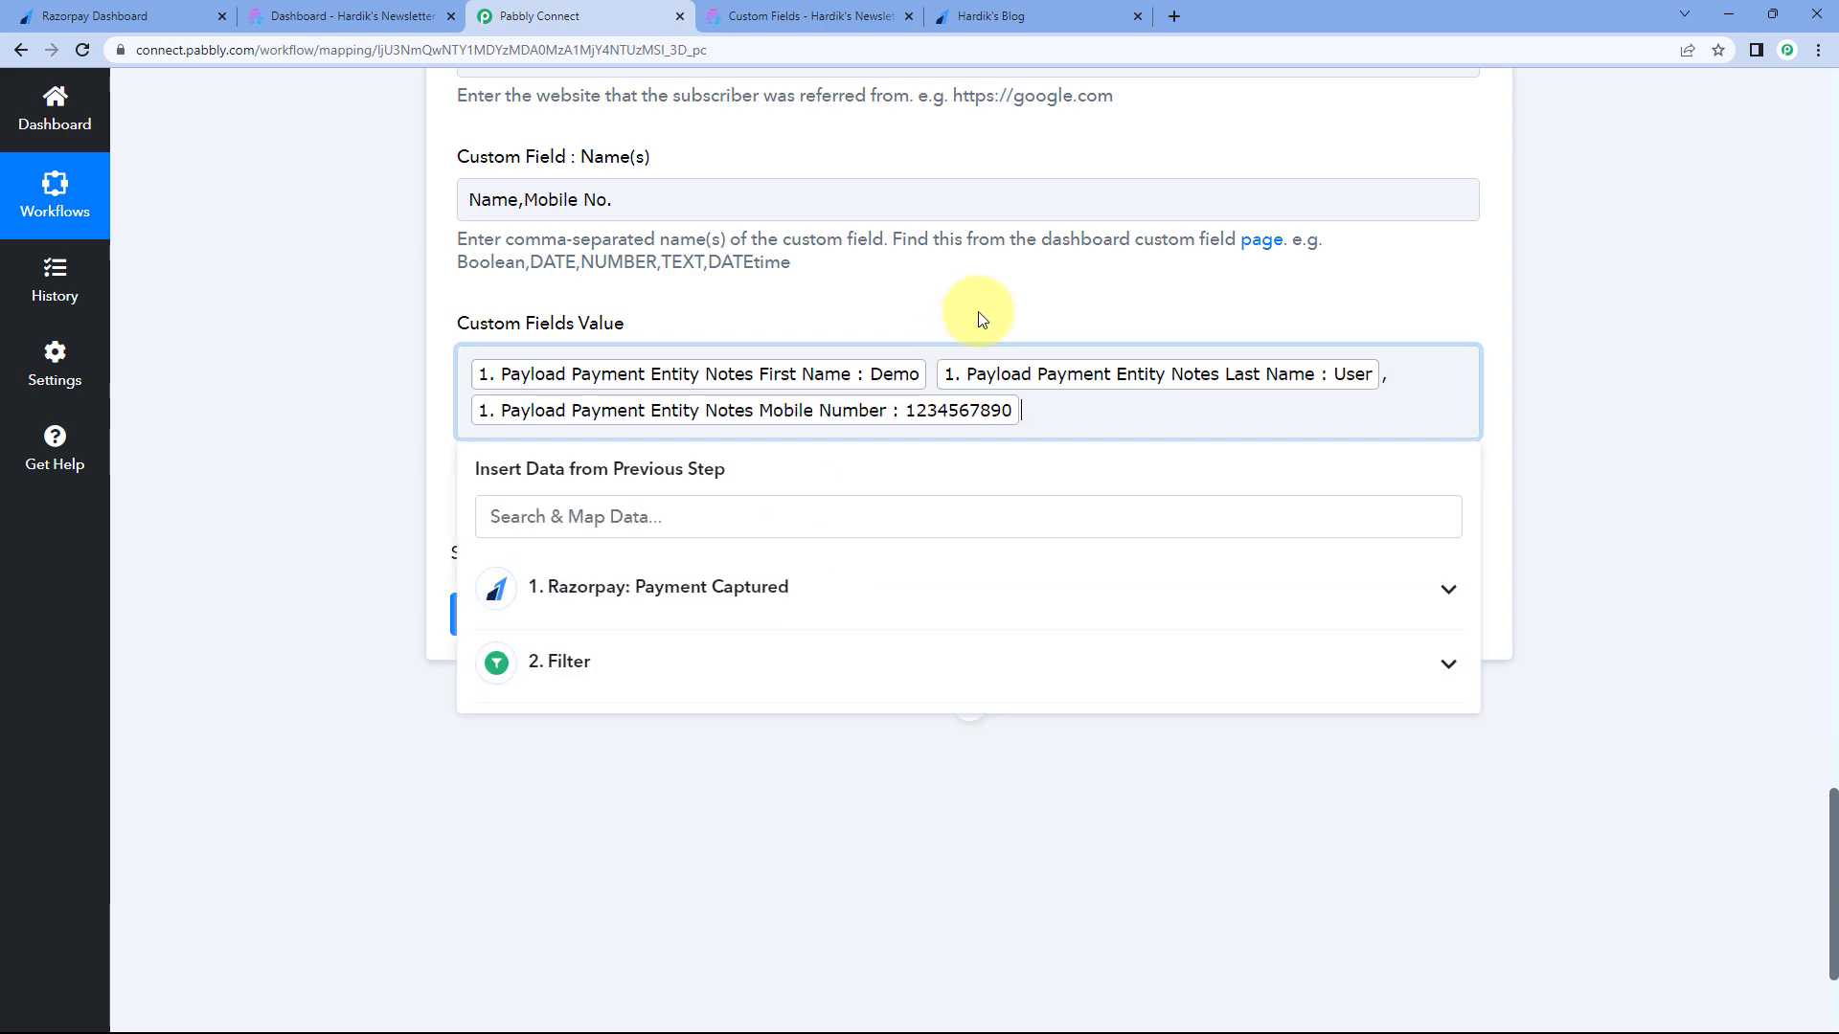
click(969, 308)
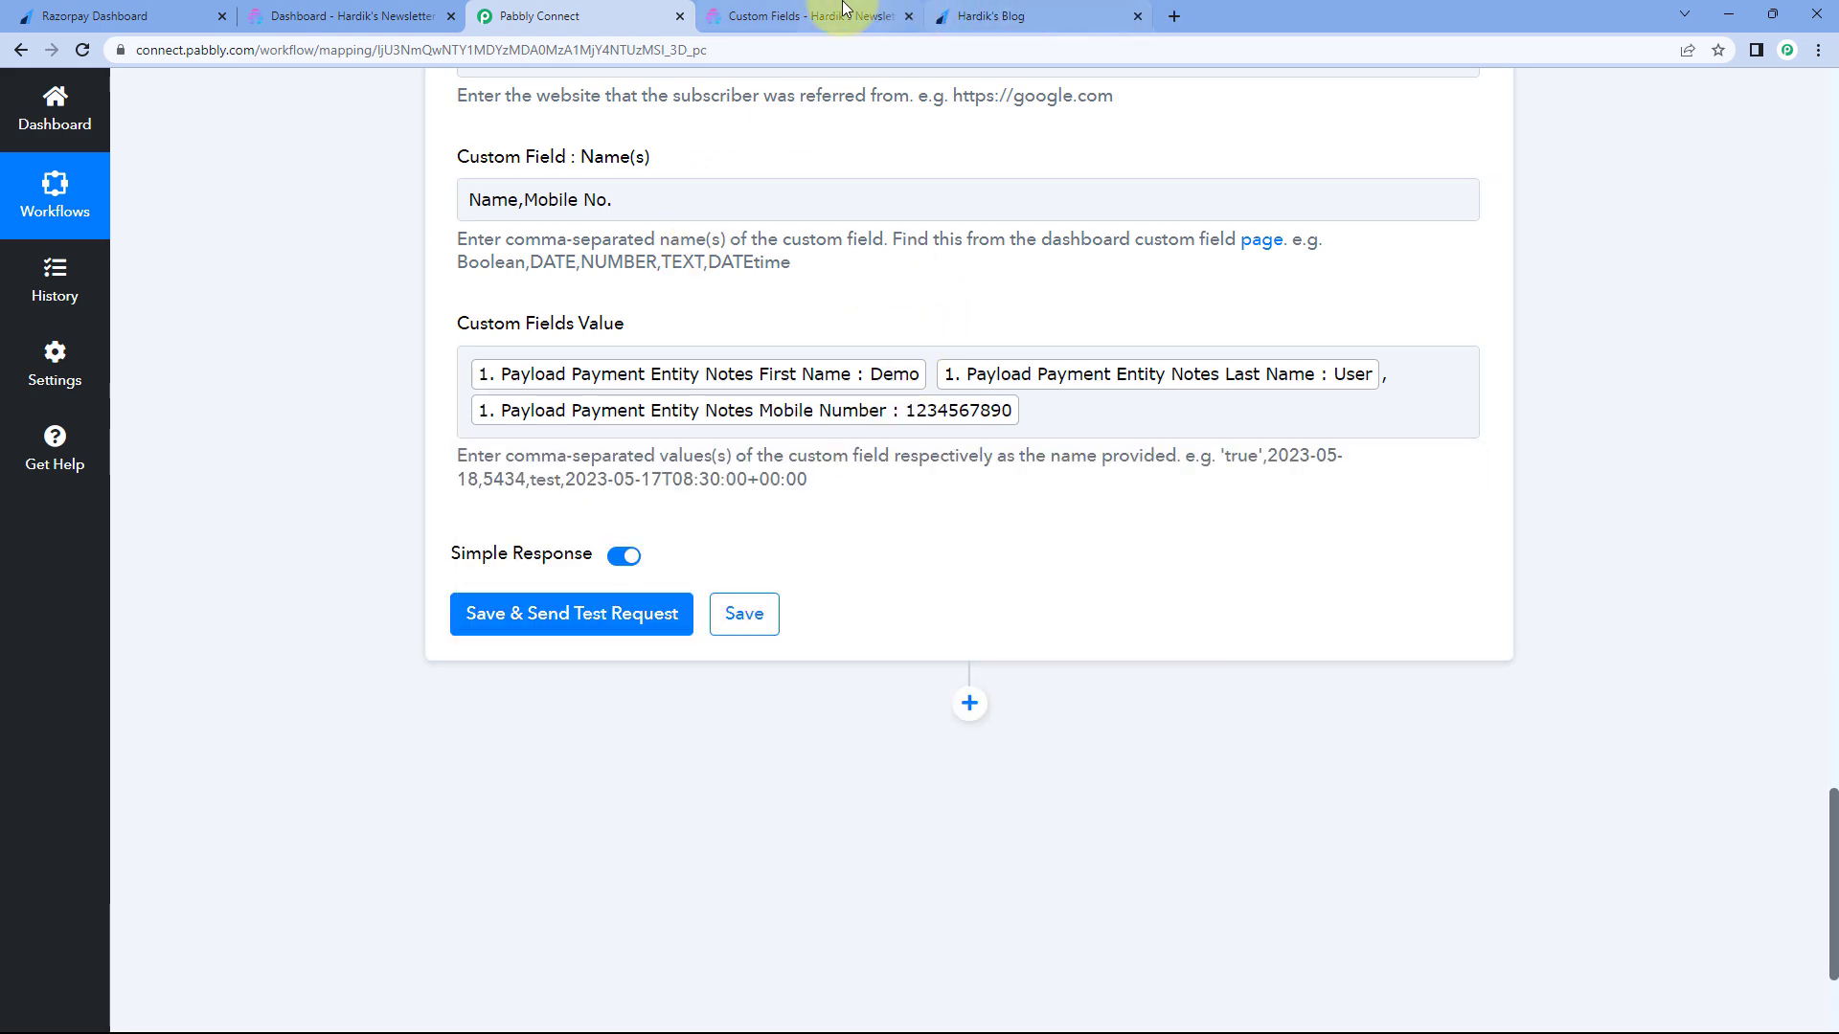
click(809, 16)
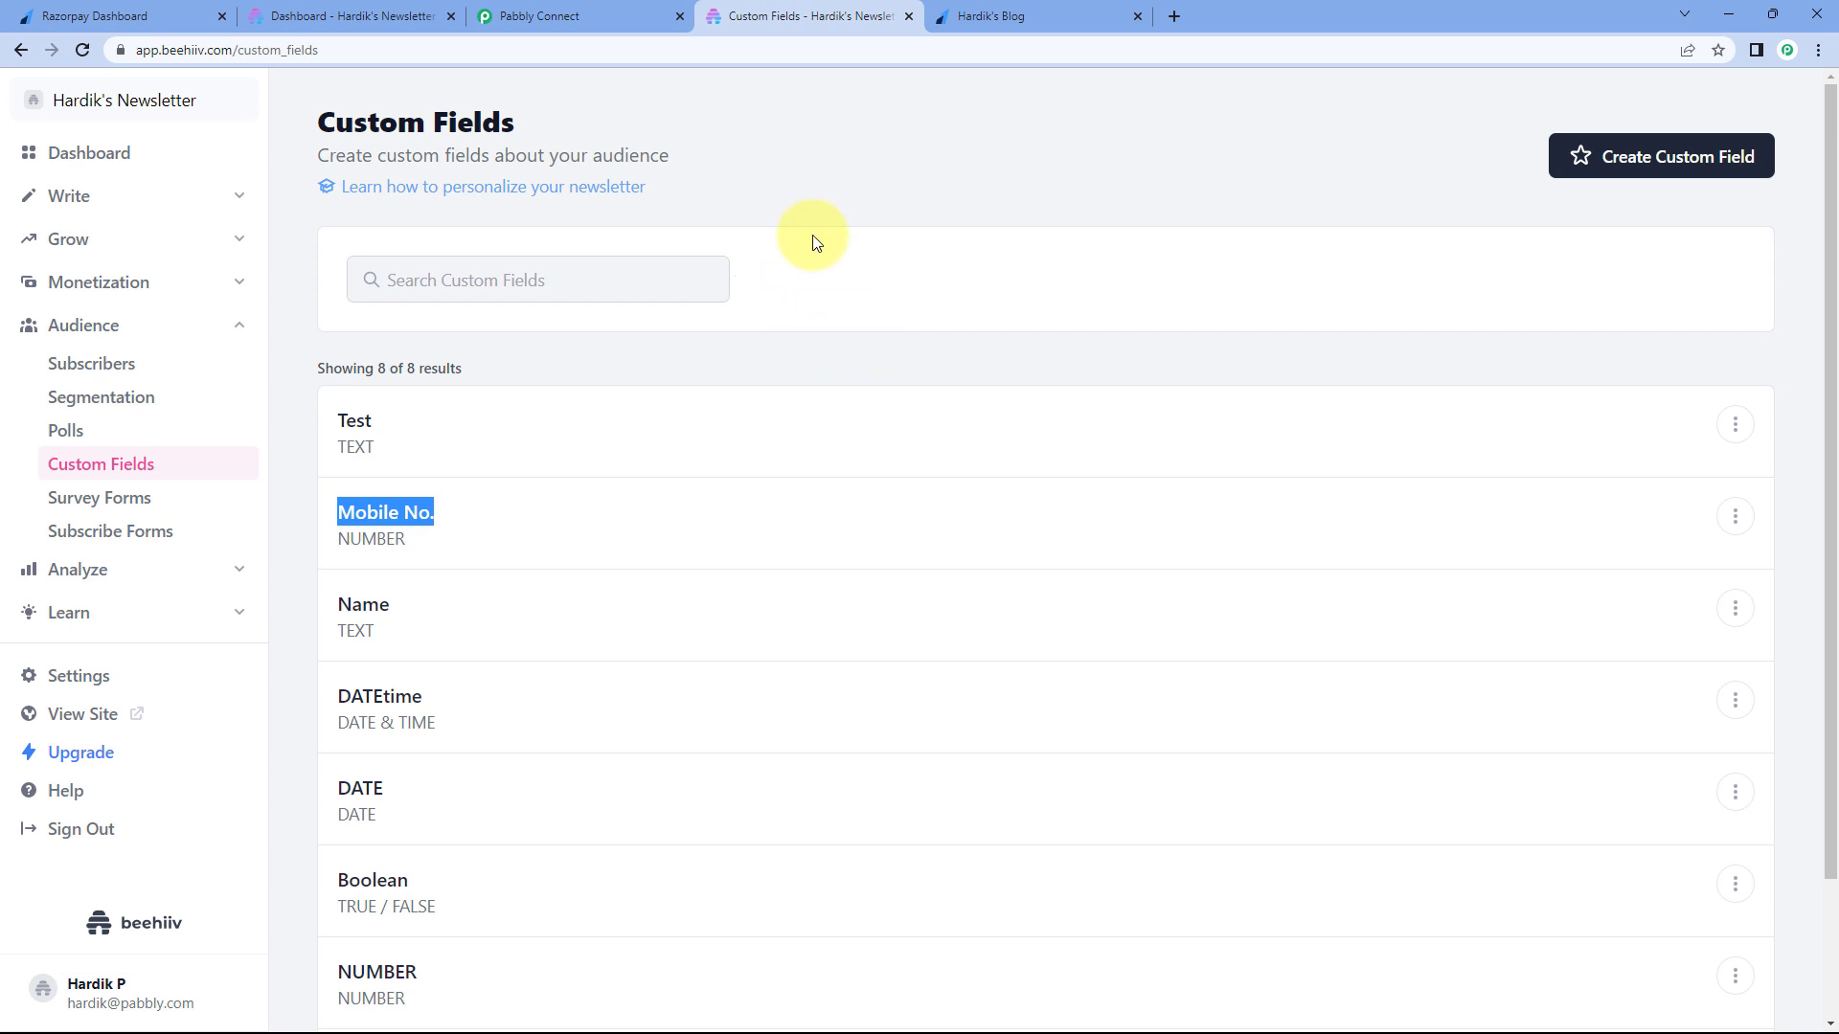
- Return to the Pabbly Connect workflow form after checking Beehiiv's custom fields
click(540, 16)
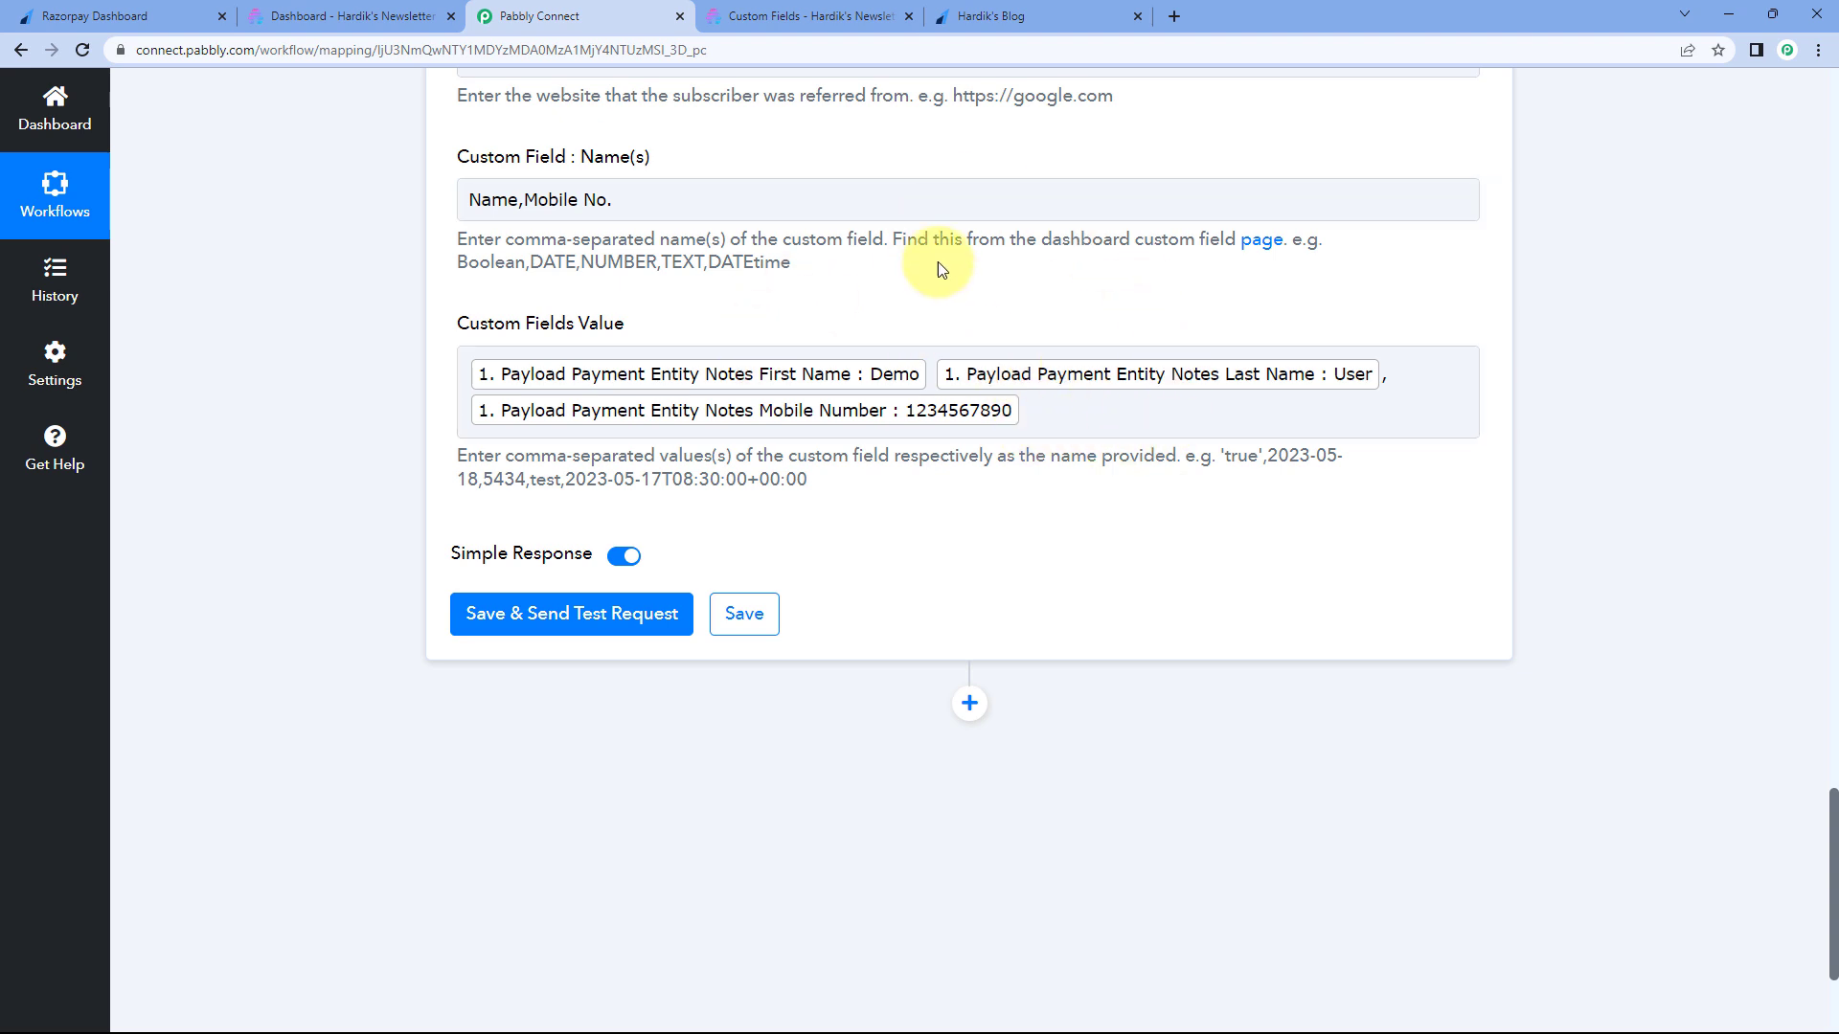
- Save the Beehiiv step with a test request and review the returned subscriber fields
scroll(508, 431, down, 2)
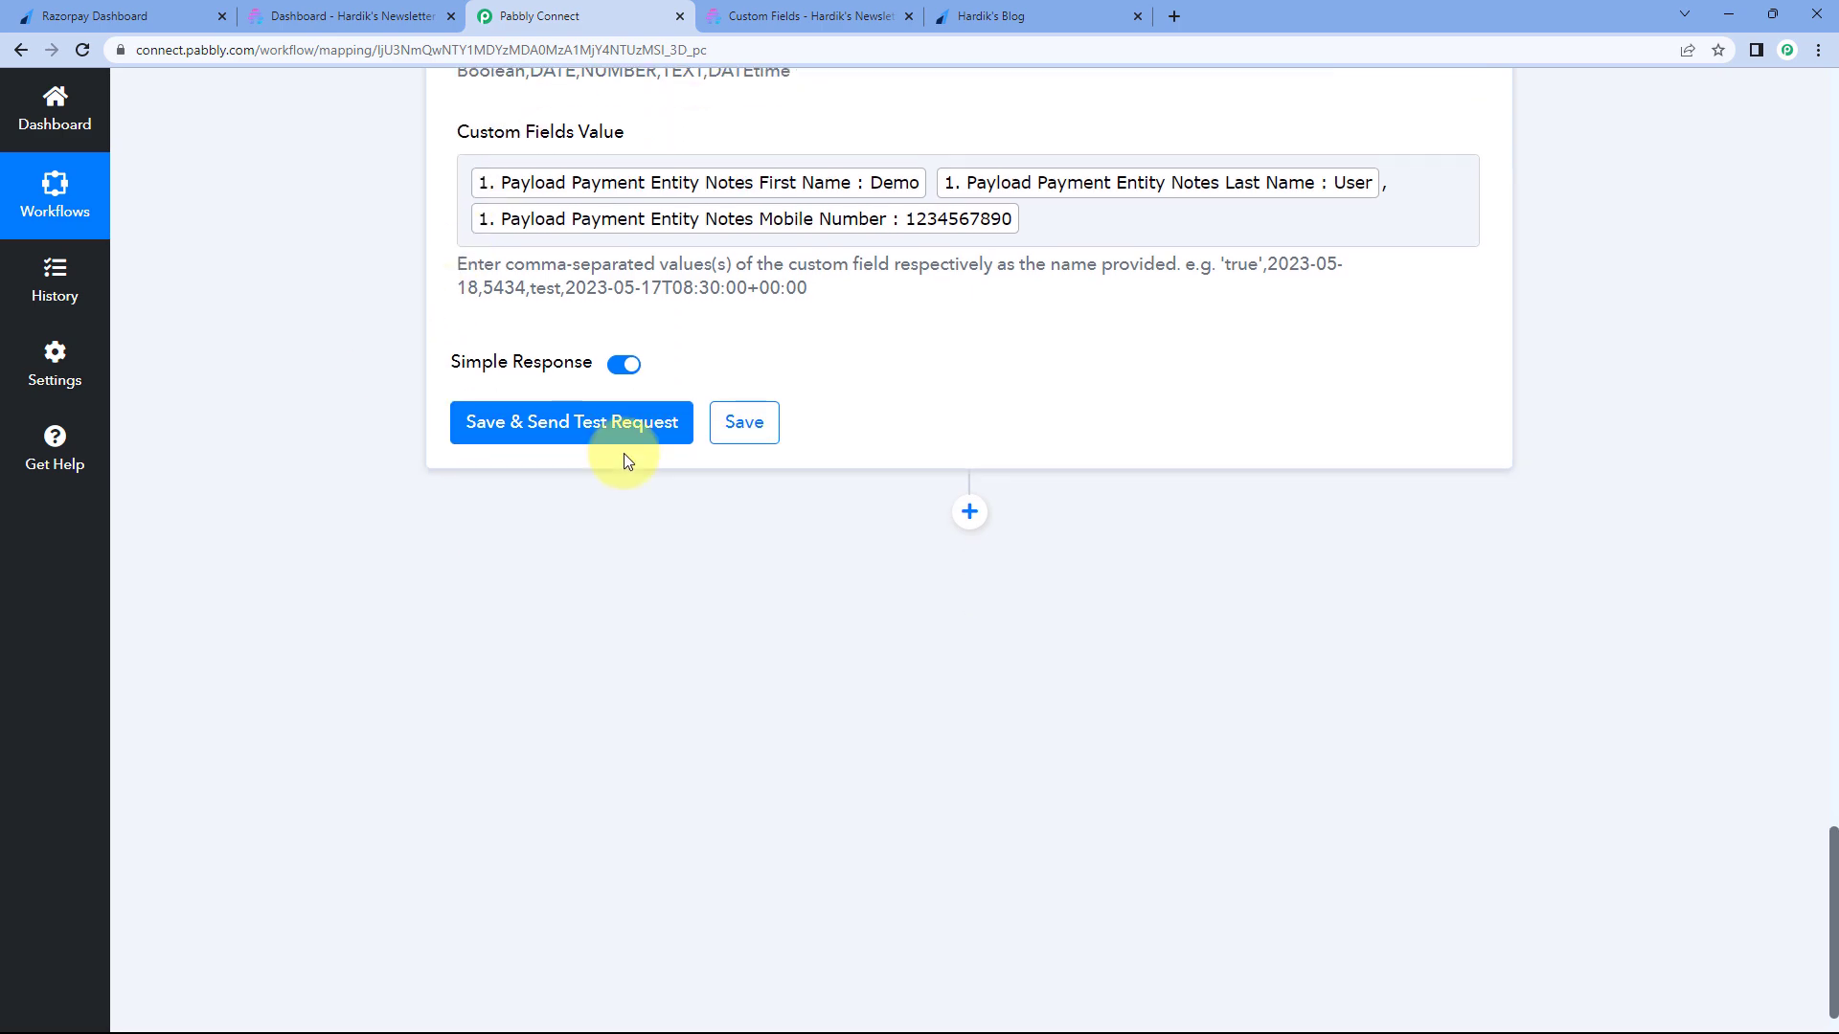
click(576, 422)
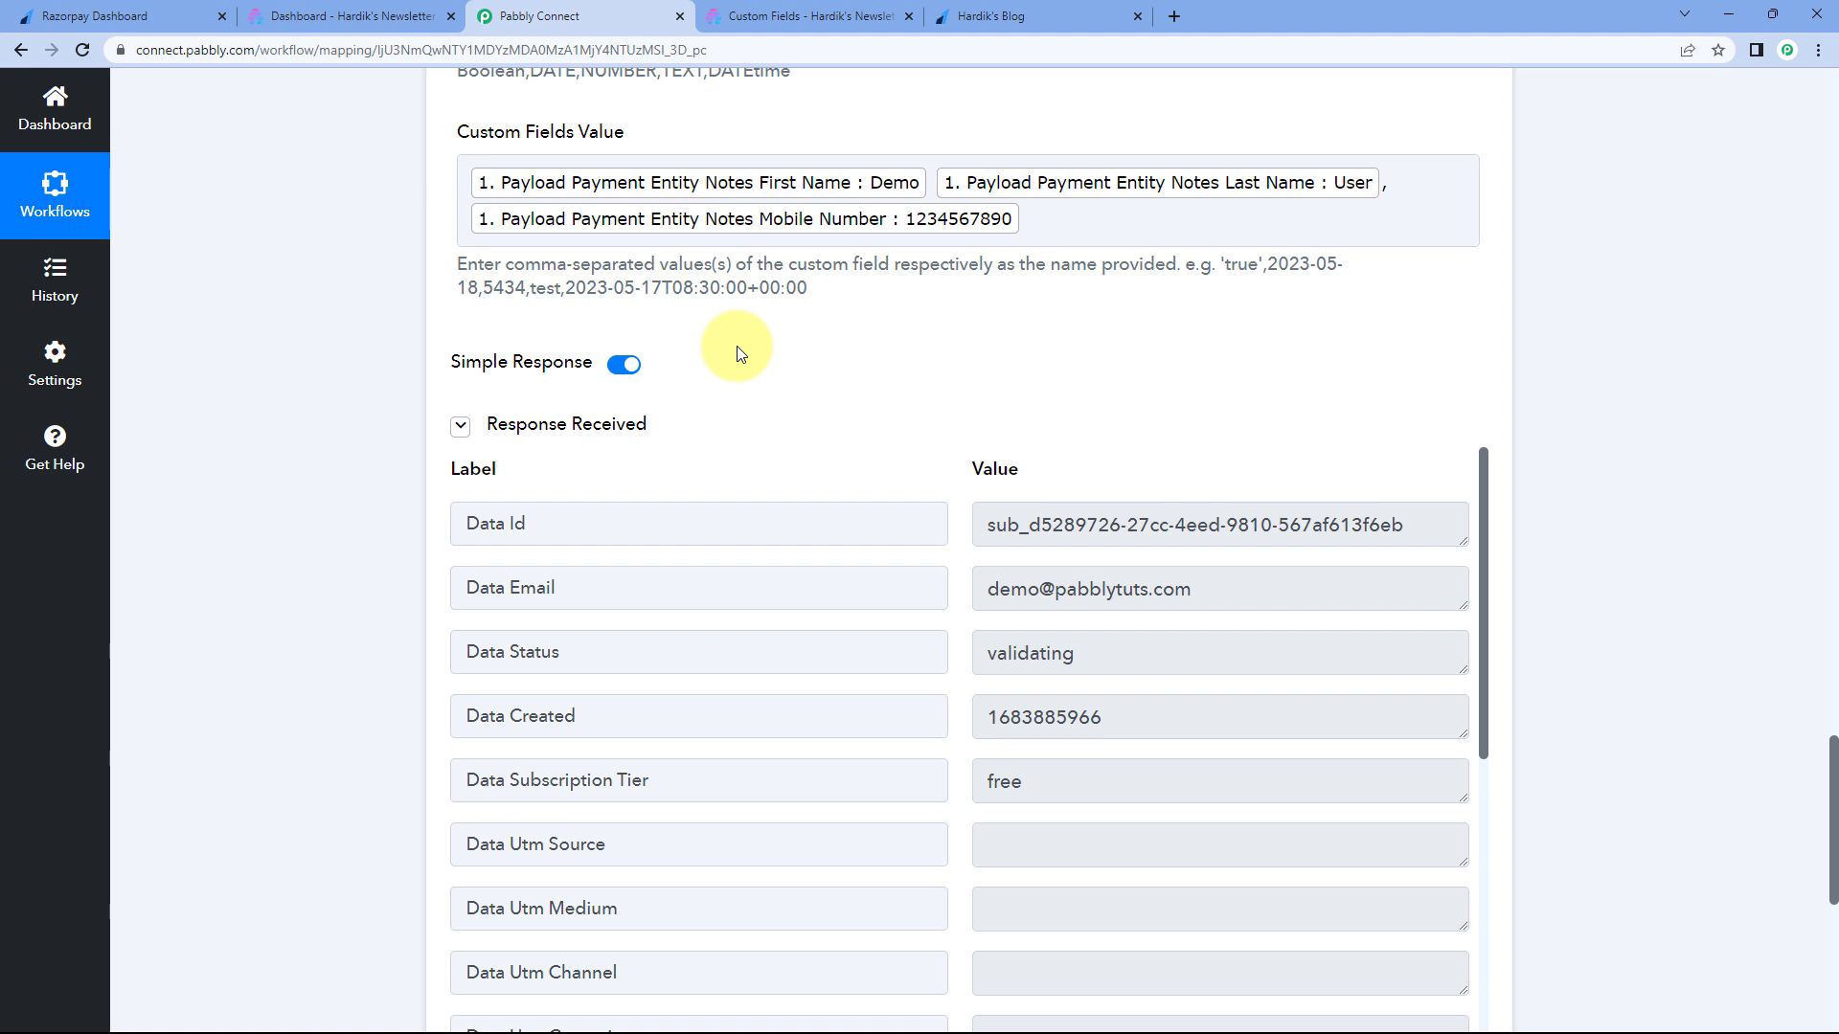
scroll(575, 326, down, 1)
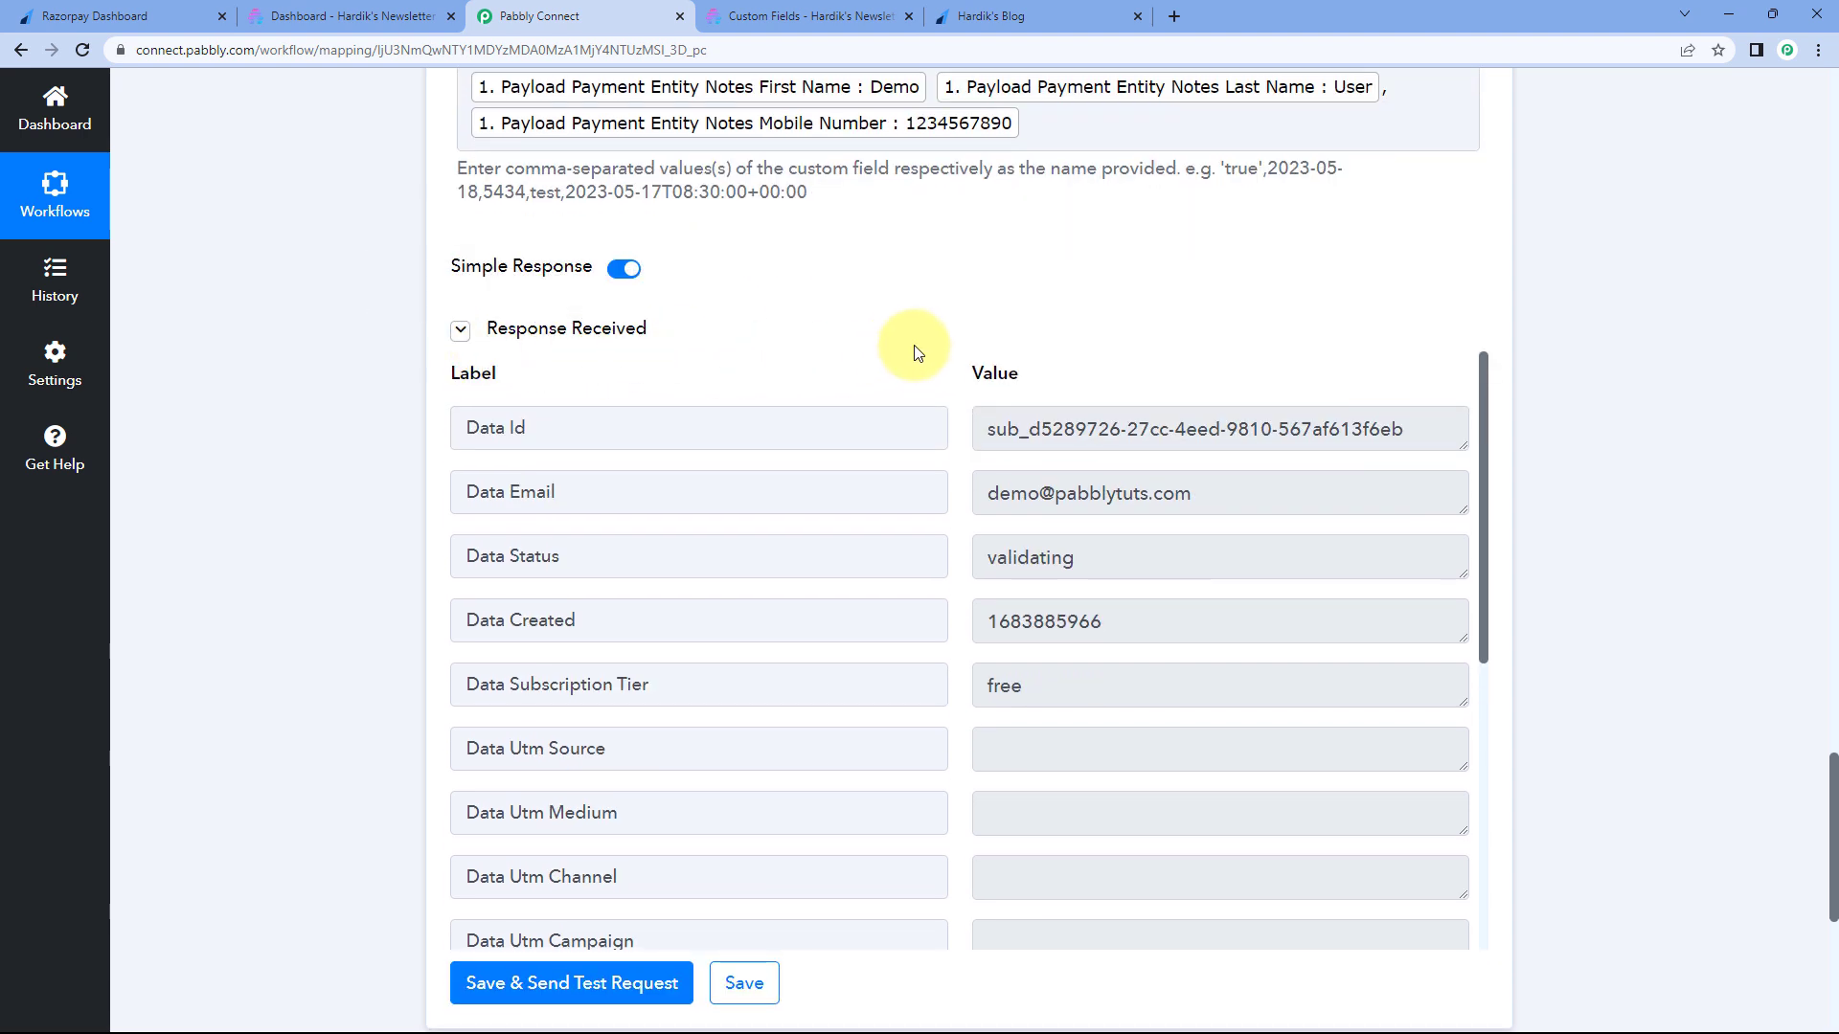
scroll(920, 354, down, 2)
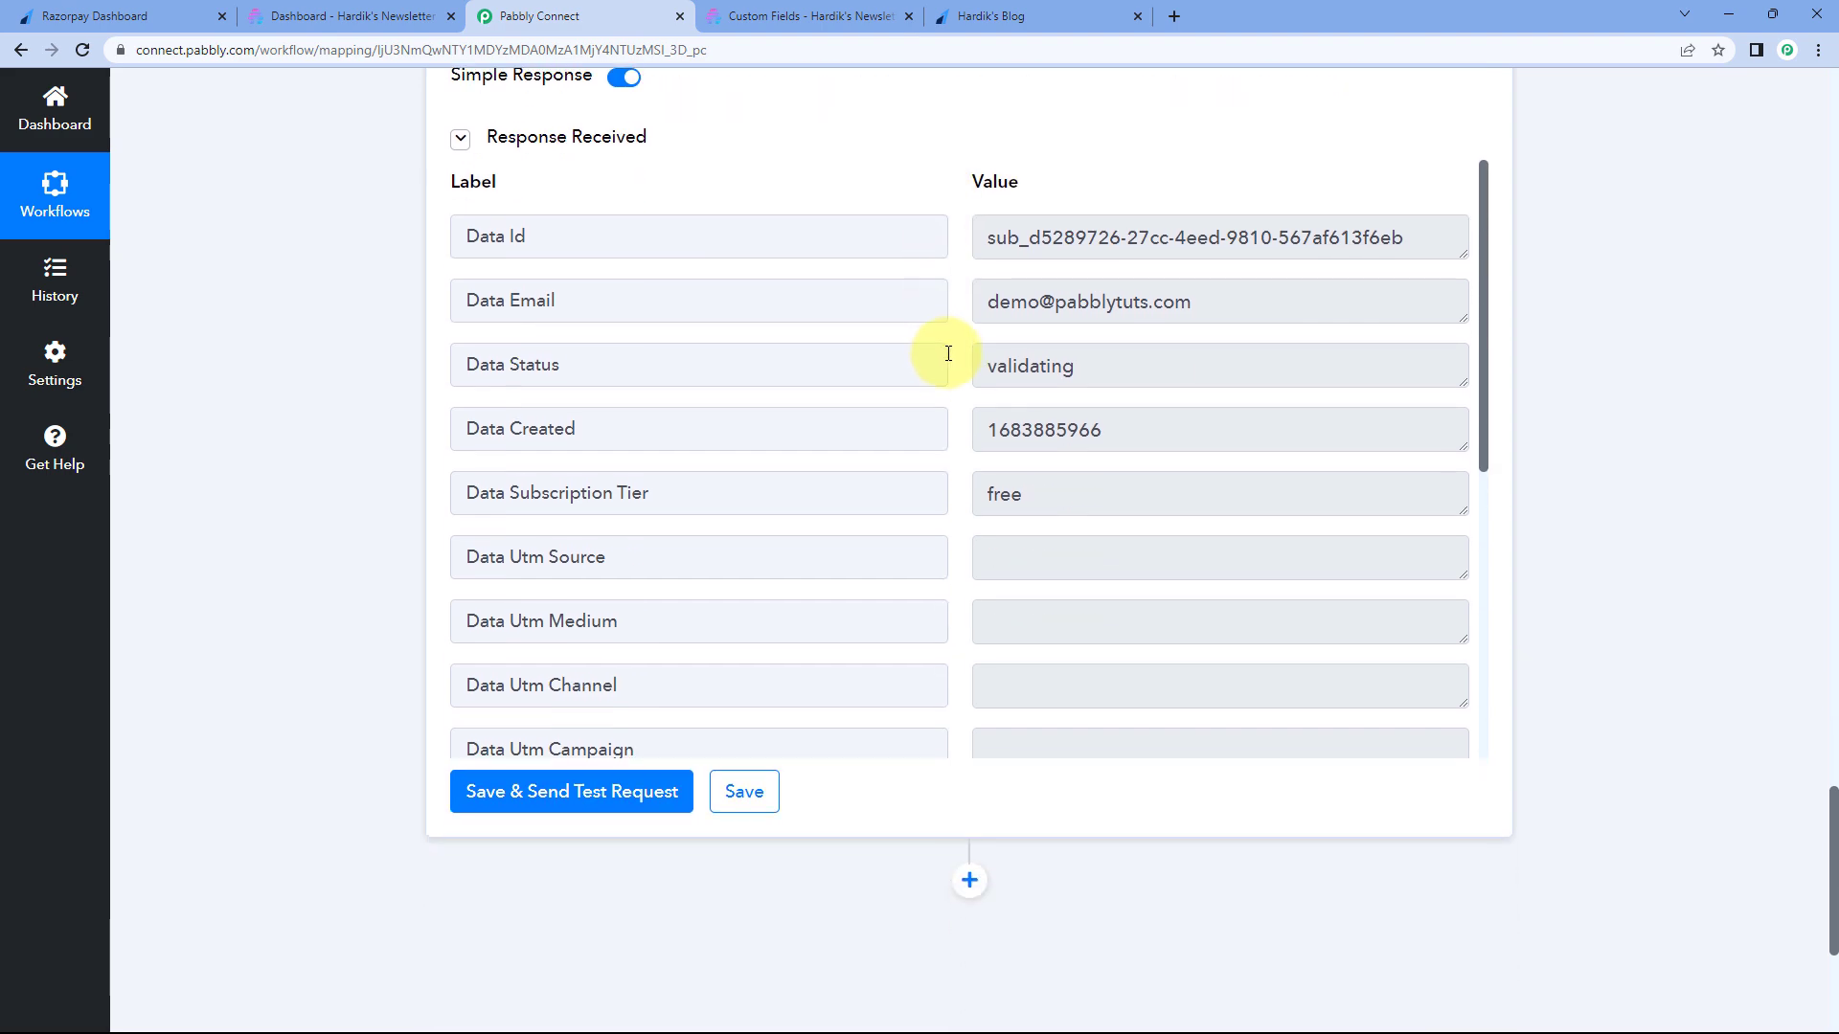
scroll(952, 381, up, 6)
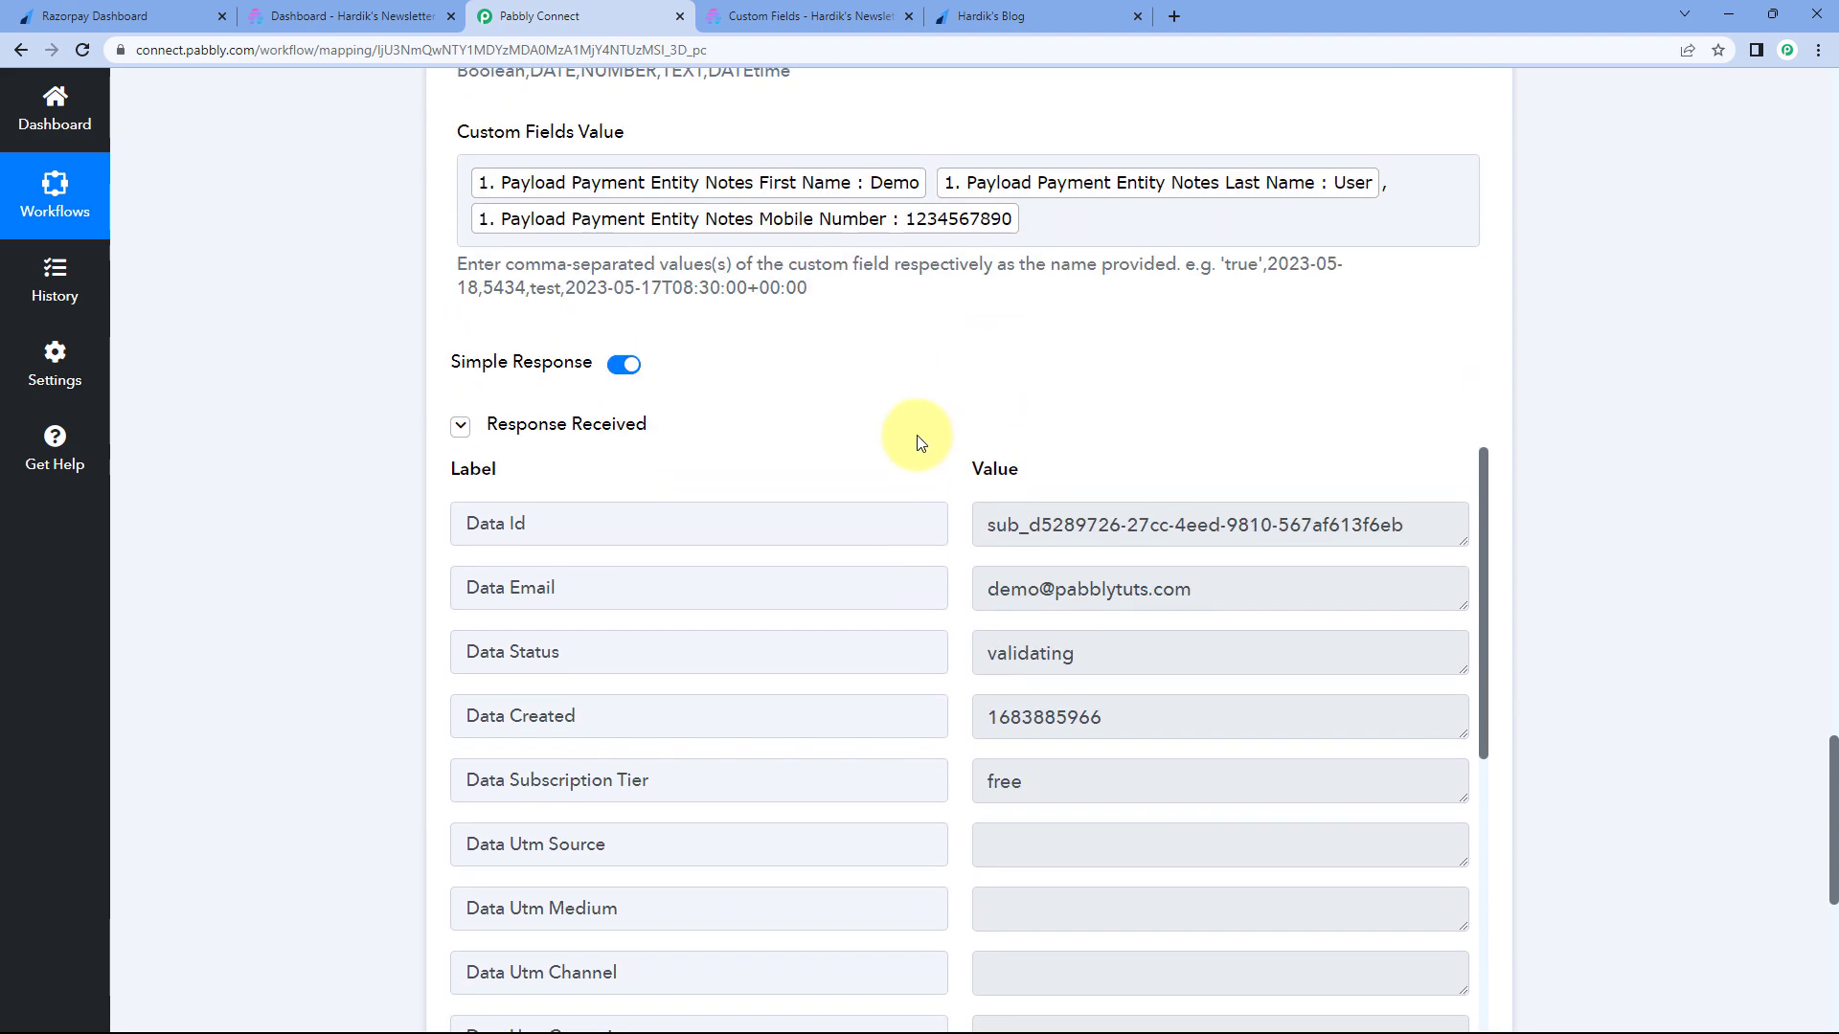
scroll(887, 484, up, 3)
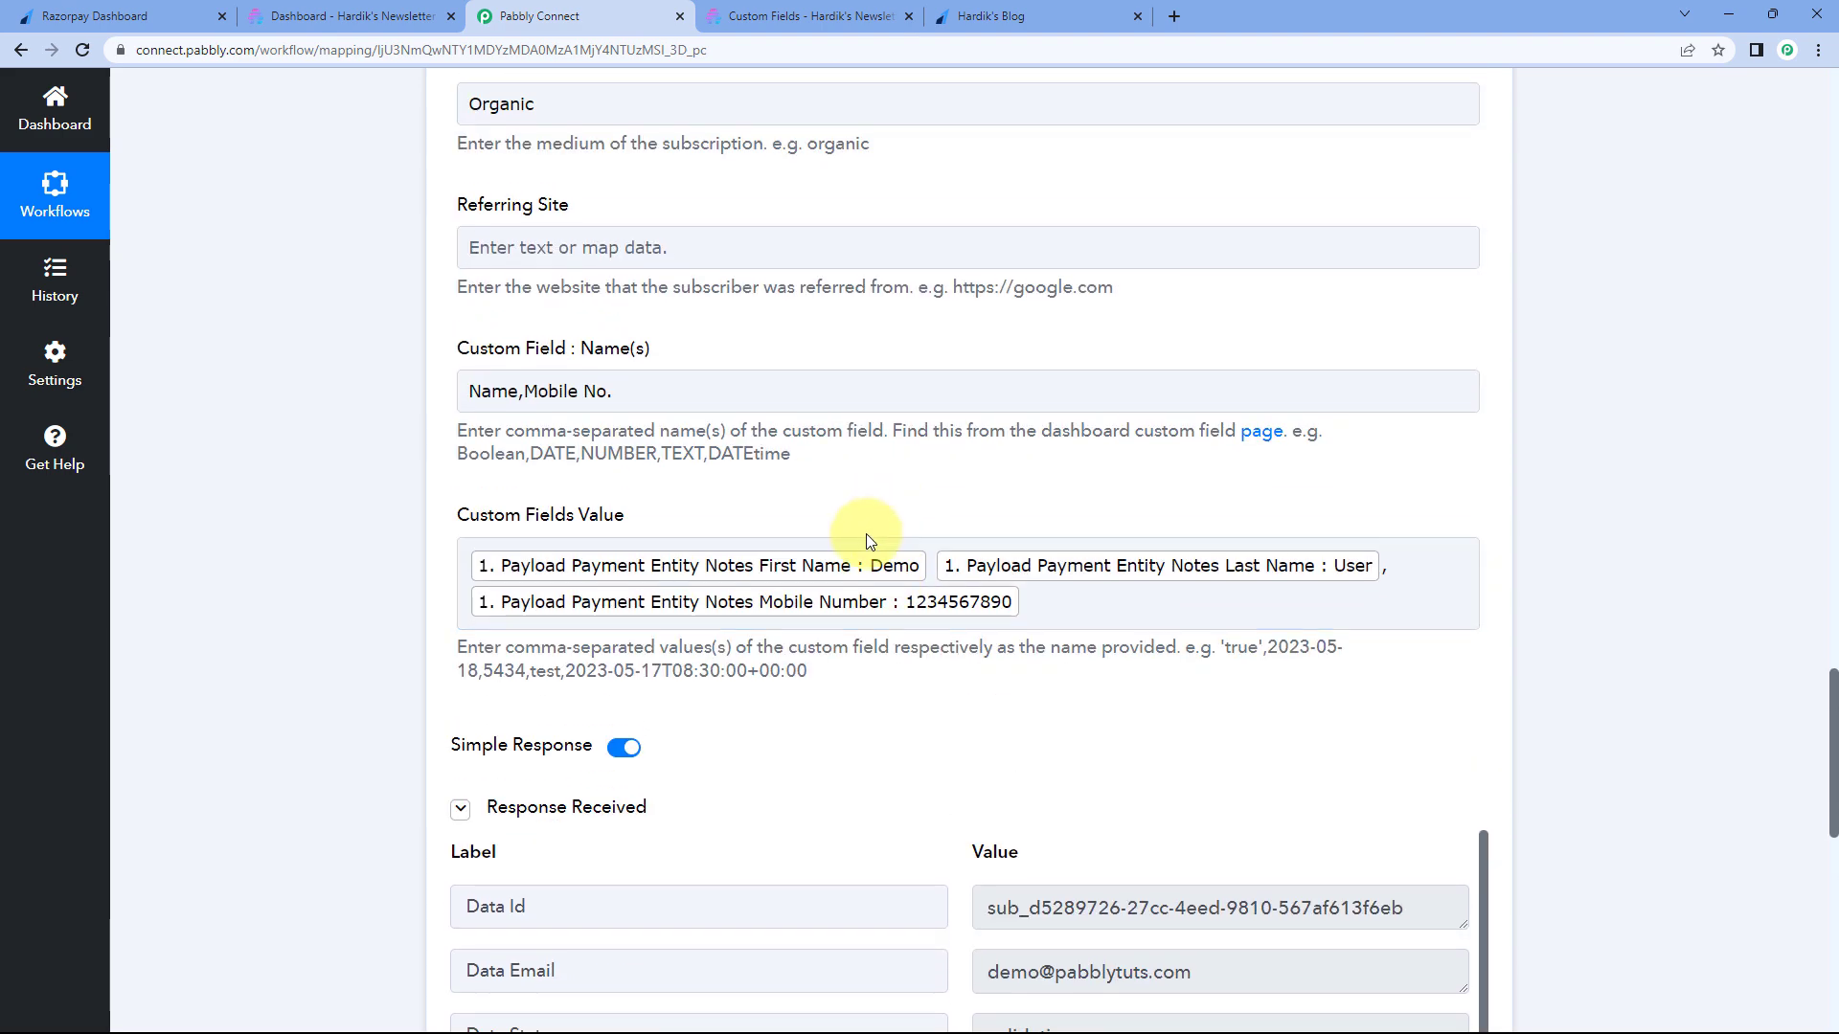
scroll(860, 533, up, 9)
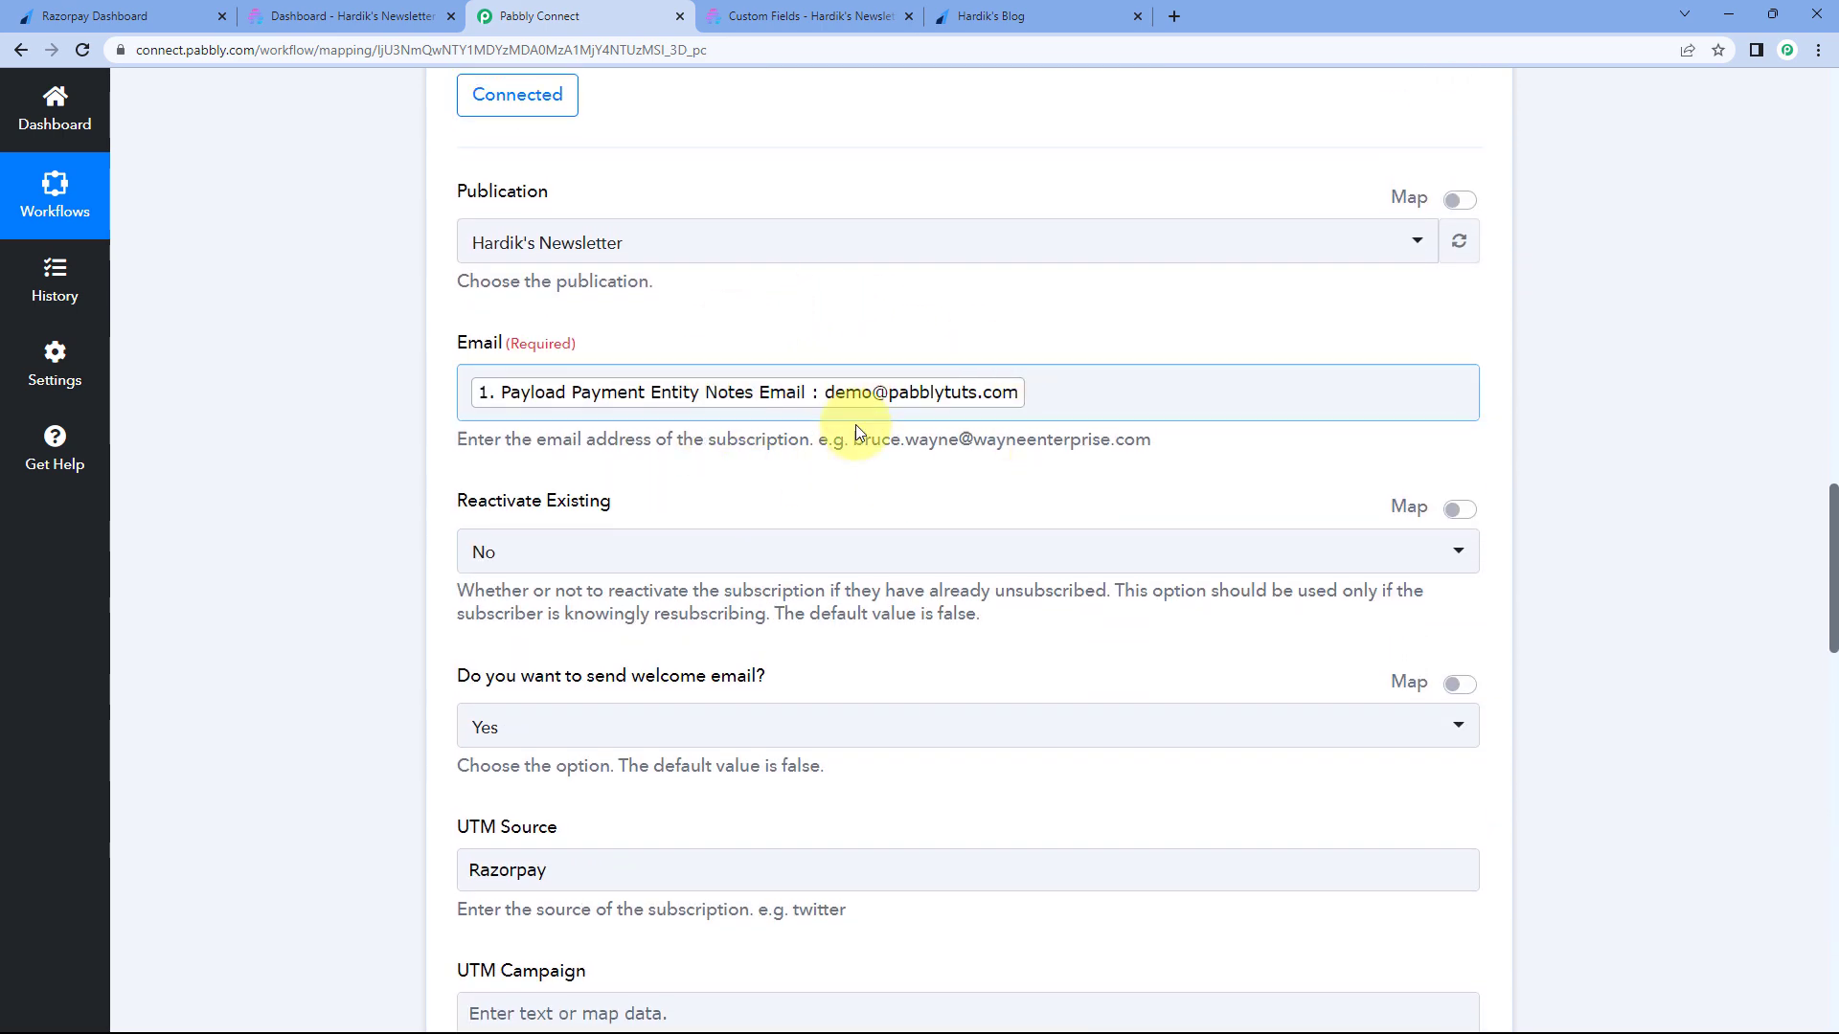
scroll(858, 406, down, 12)
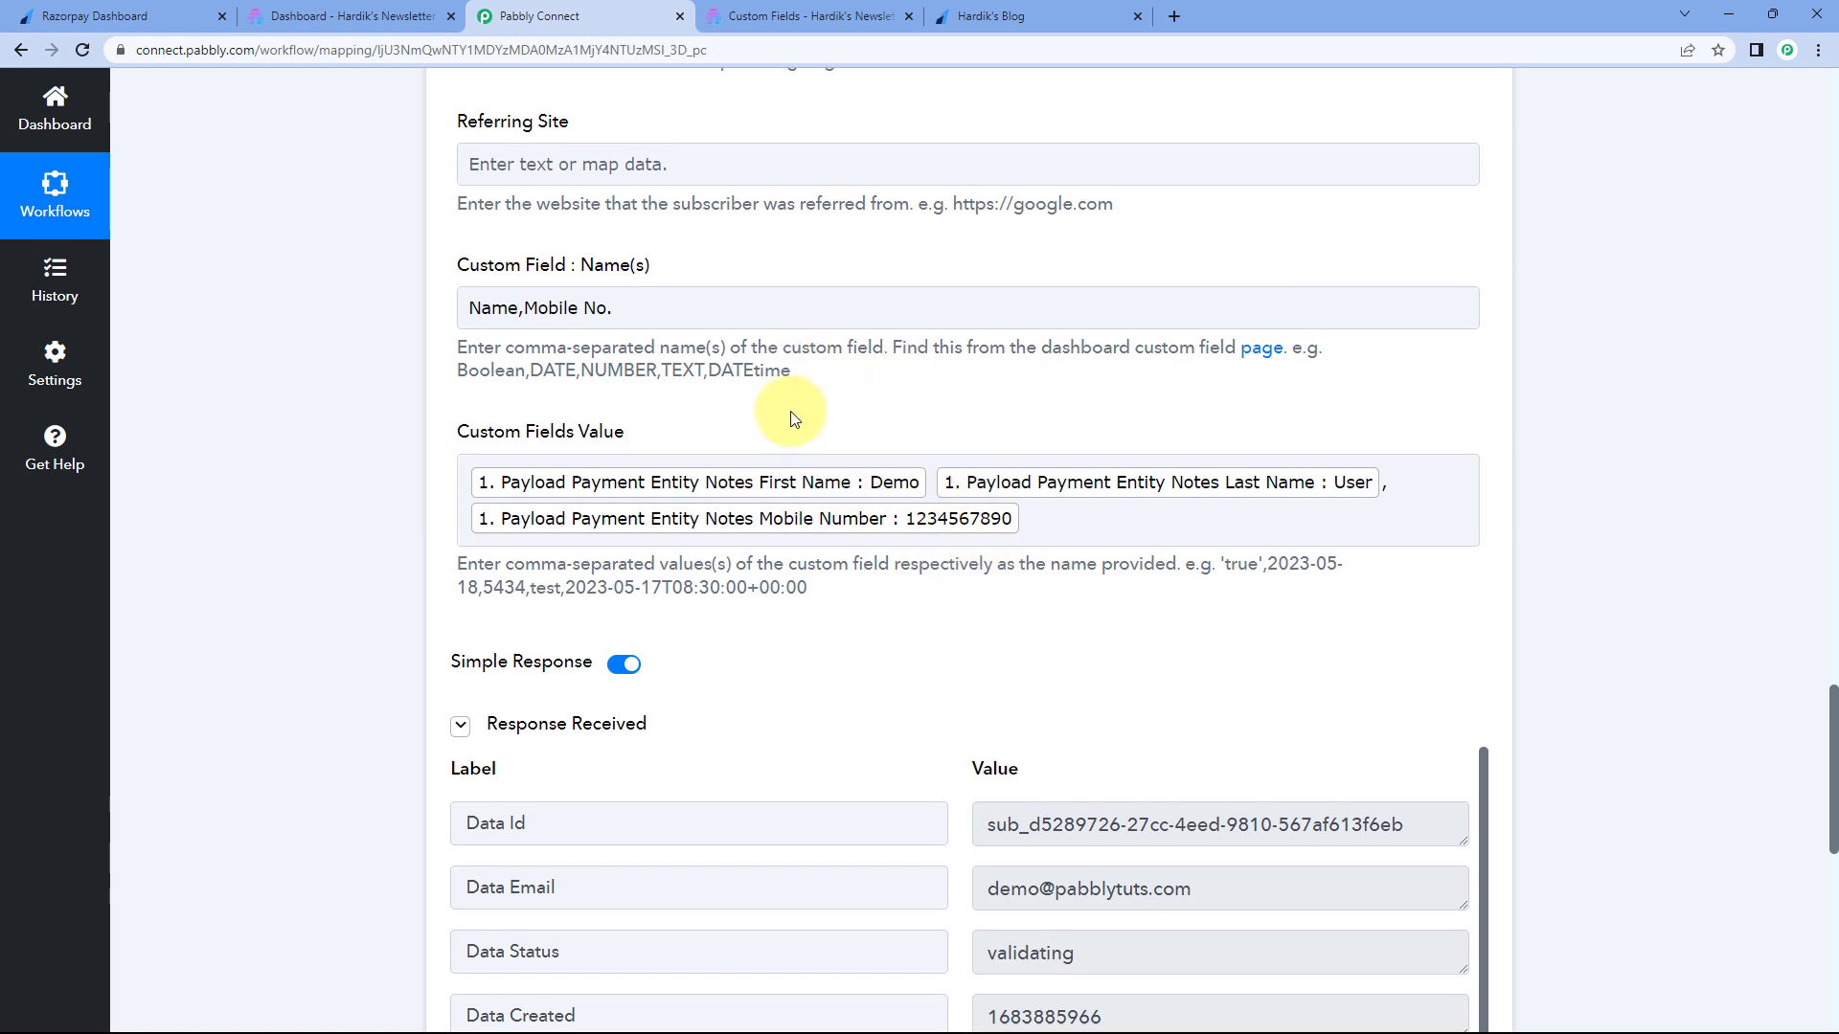
scroll(790, 419, up, 4)
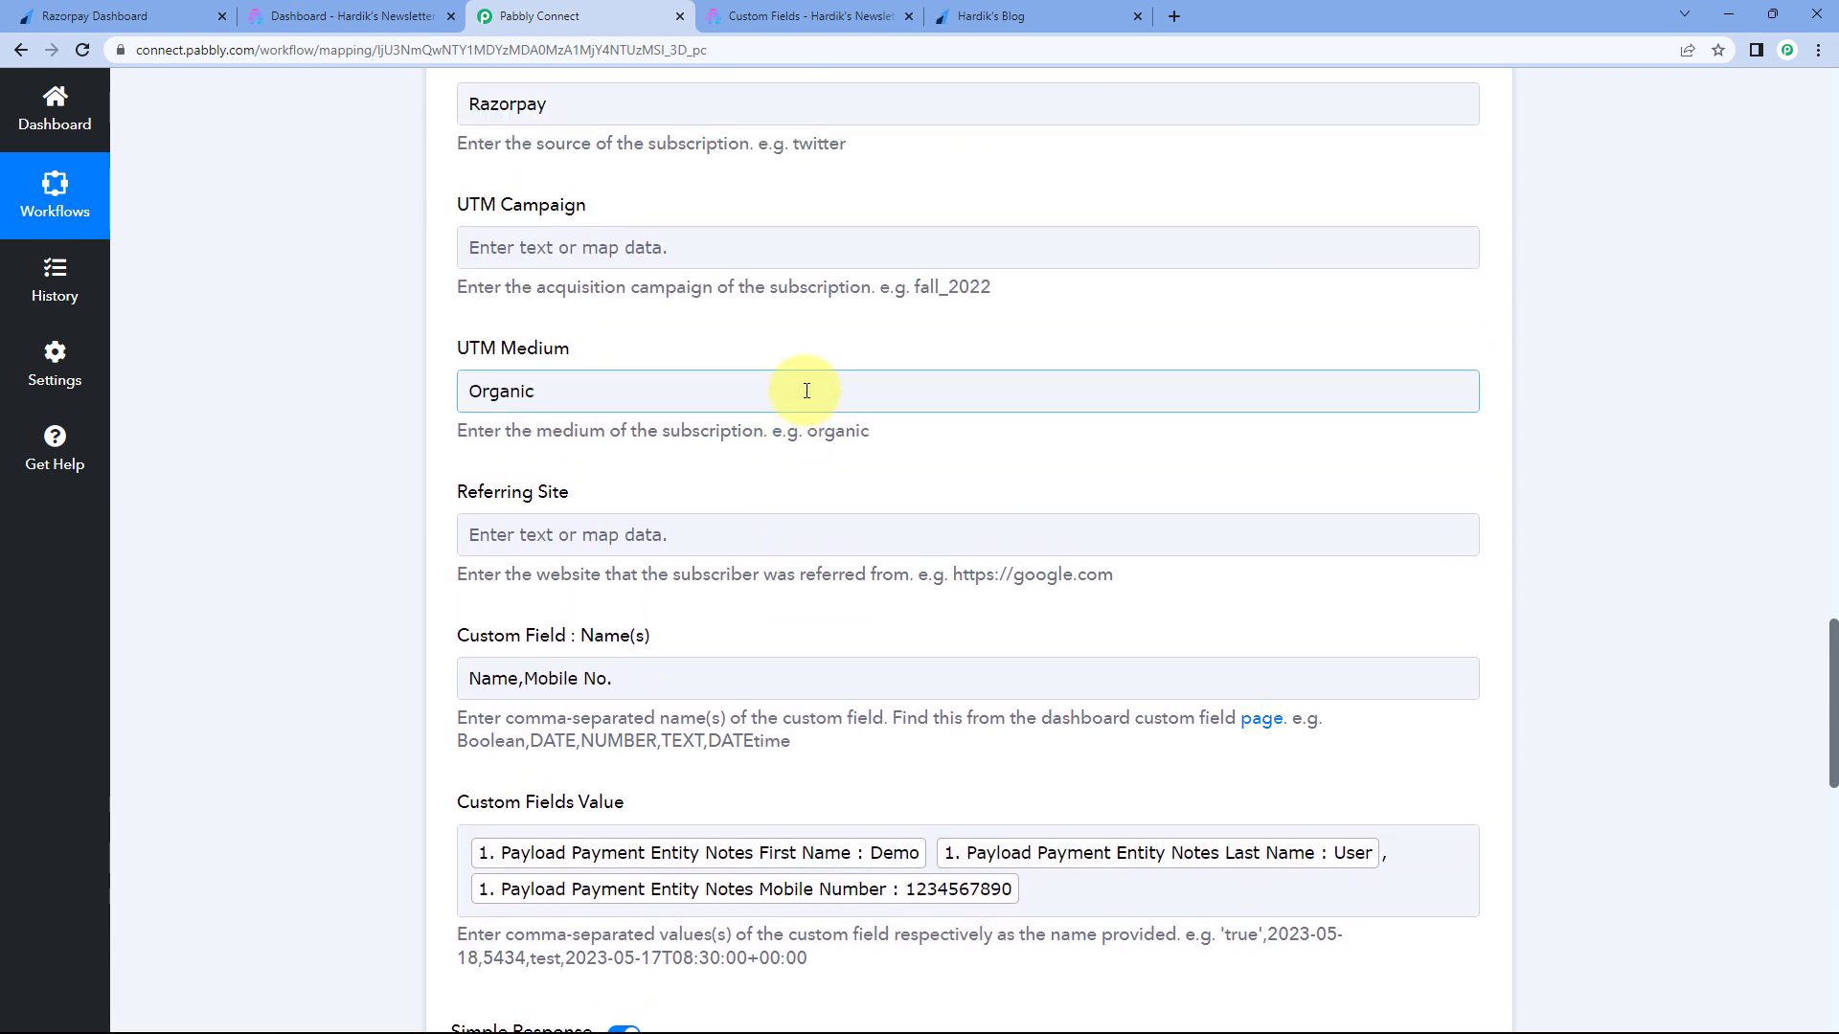
scroll(807, 391, up, 14)
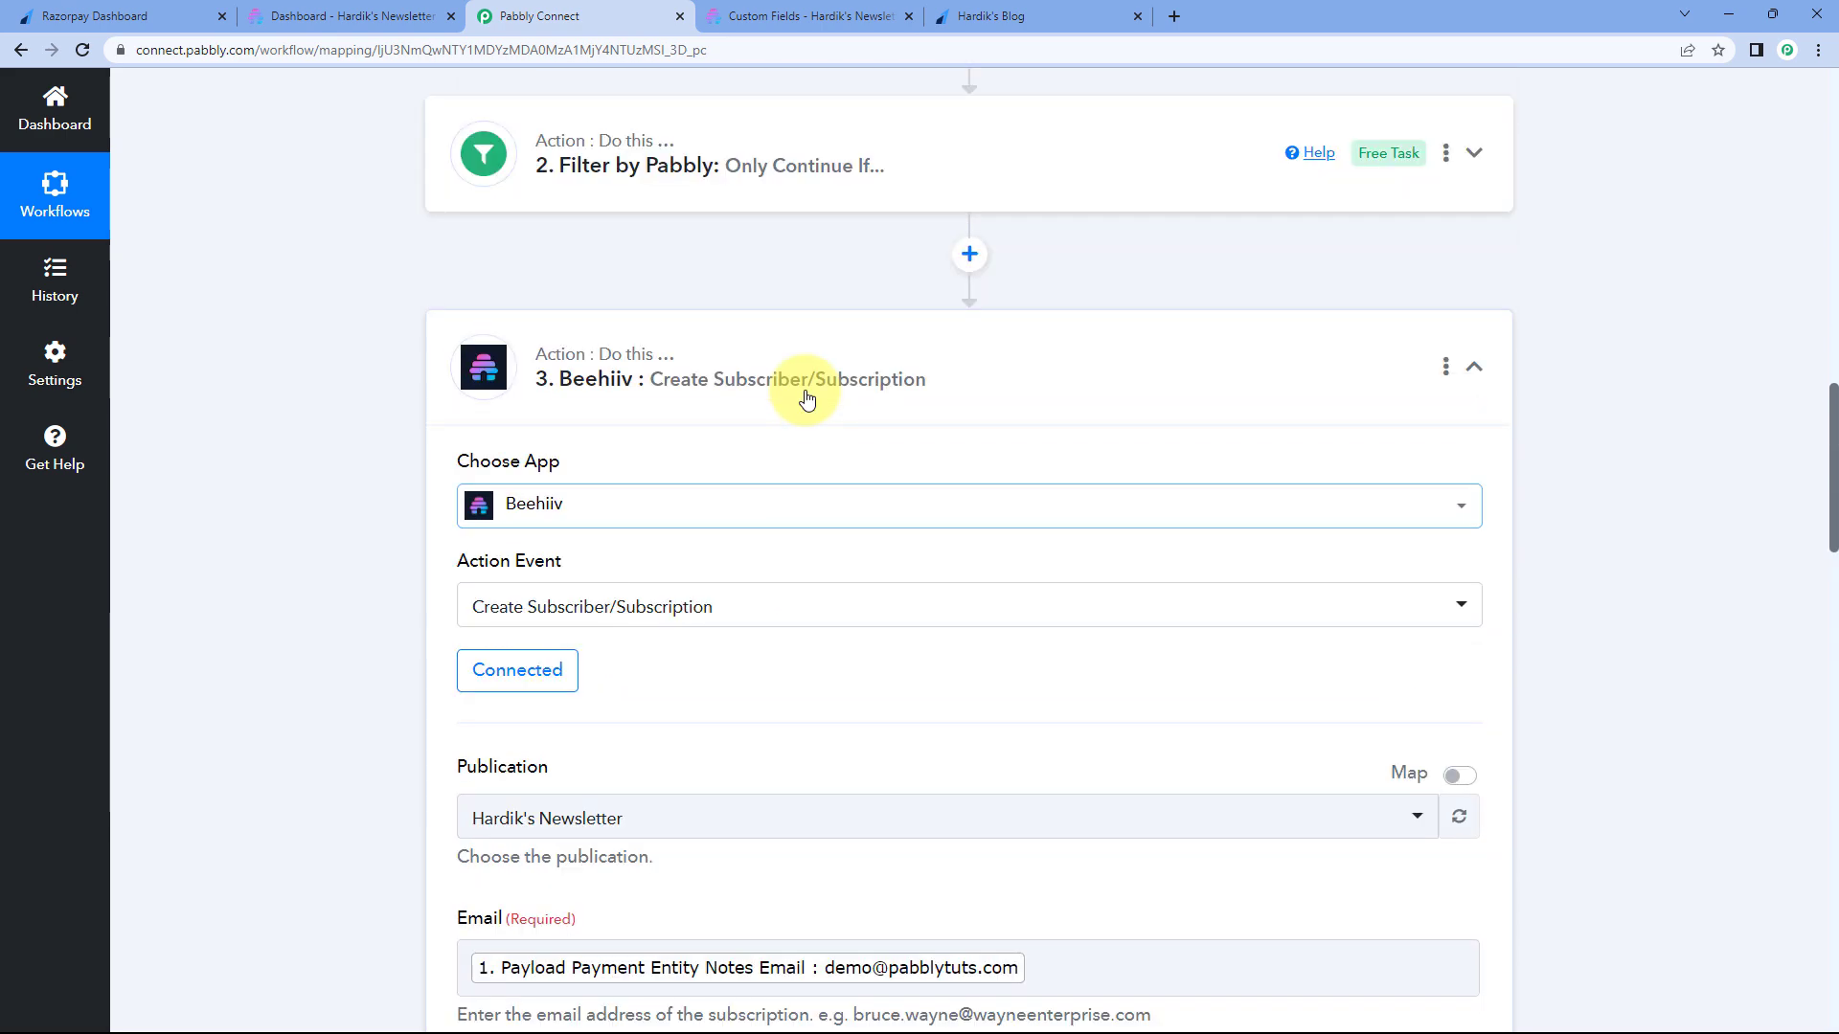
scroll(807, 399, up, 6)
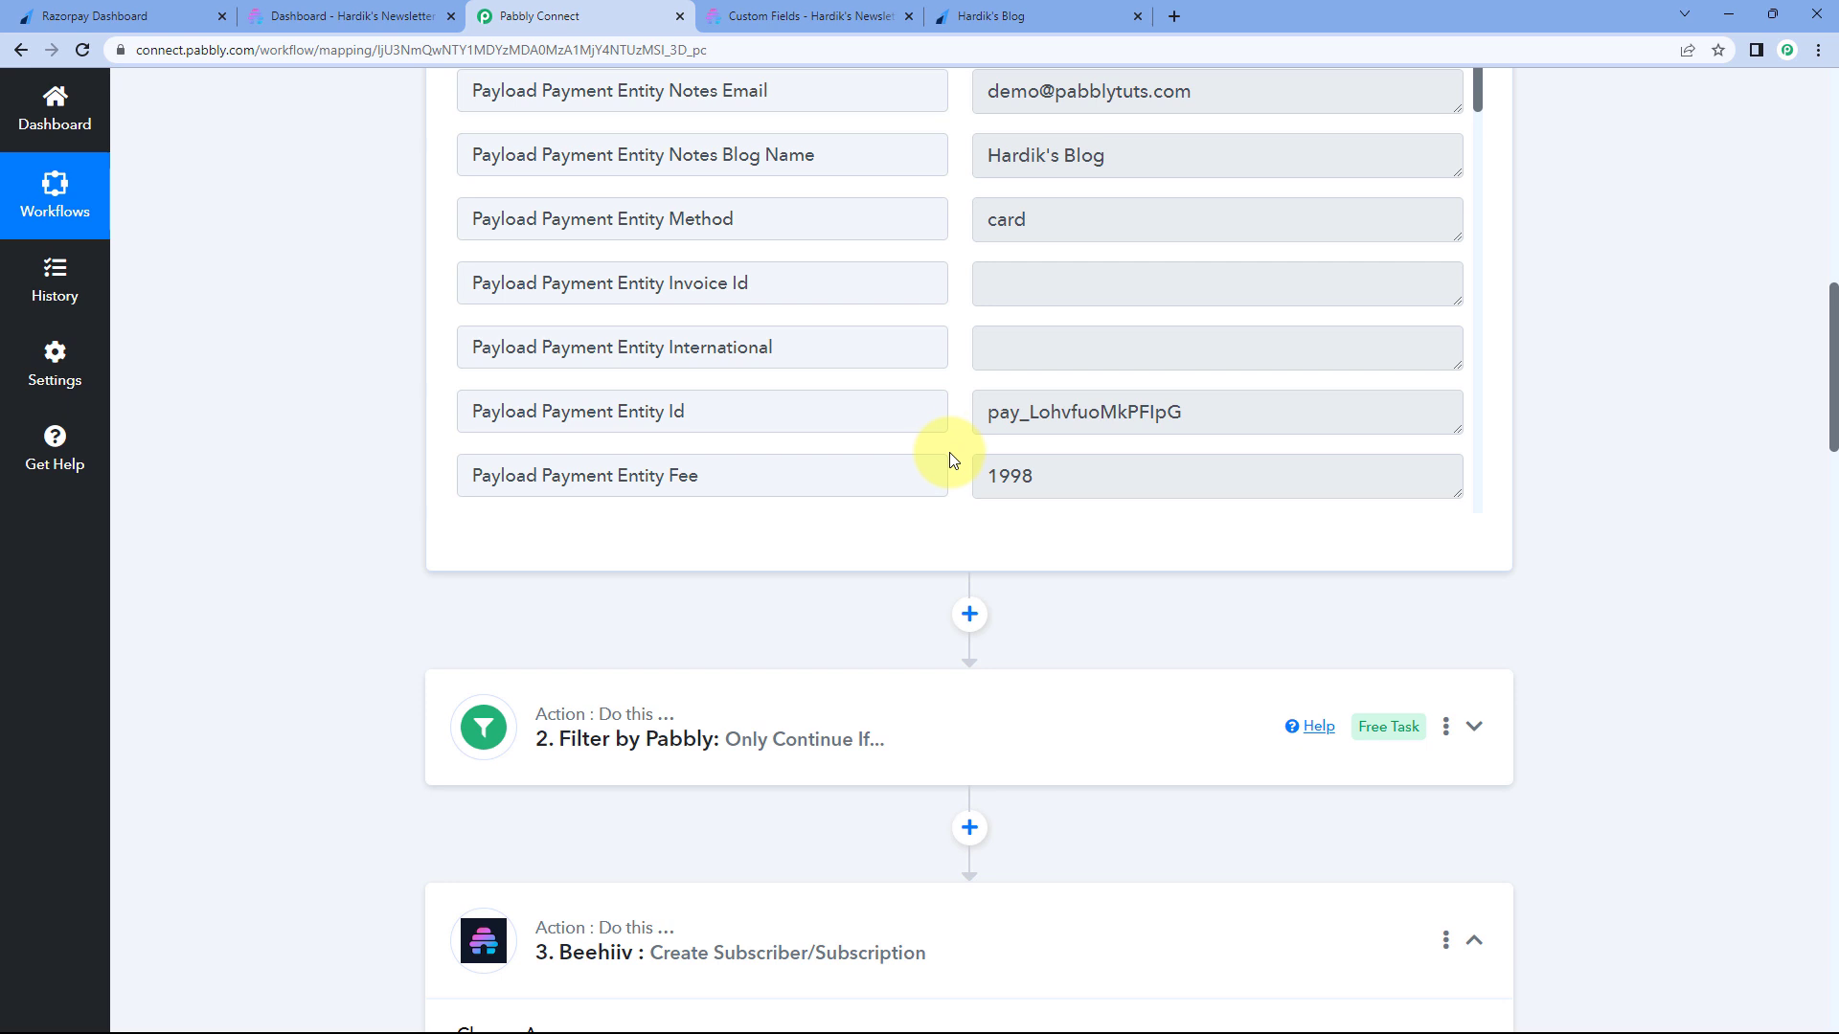
click(364, 11)
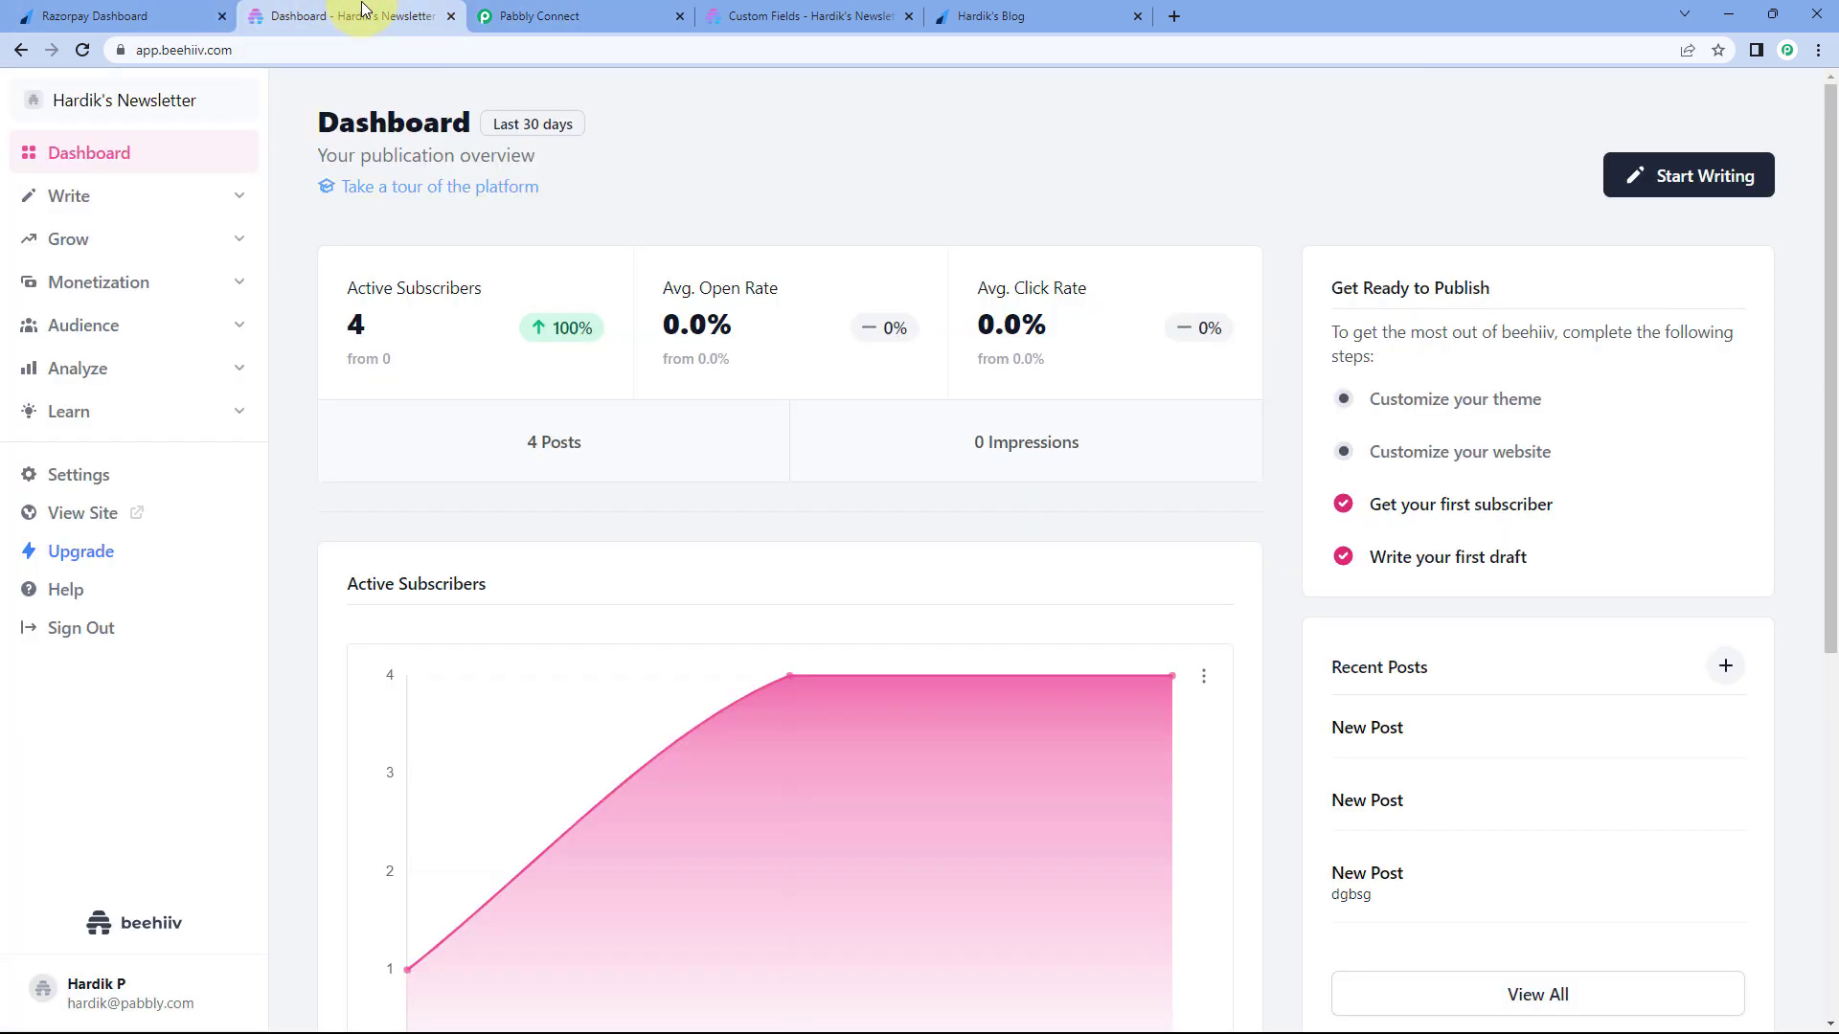
- Open the newest Beehiiv subscriber from Audience > Subscribers and compare it with the Razorpay payment
click(164, 335)
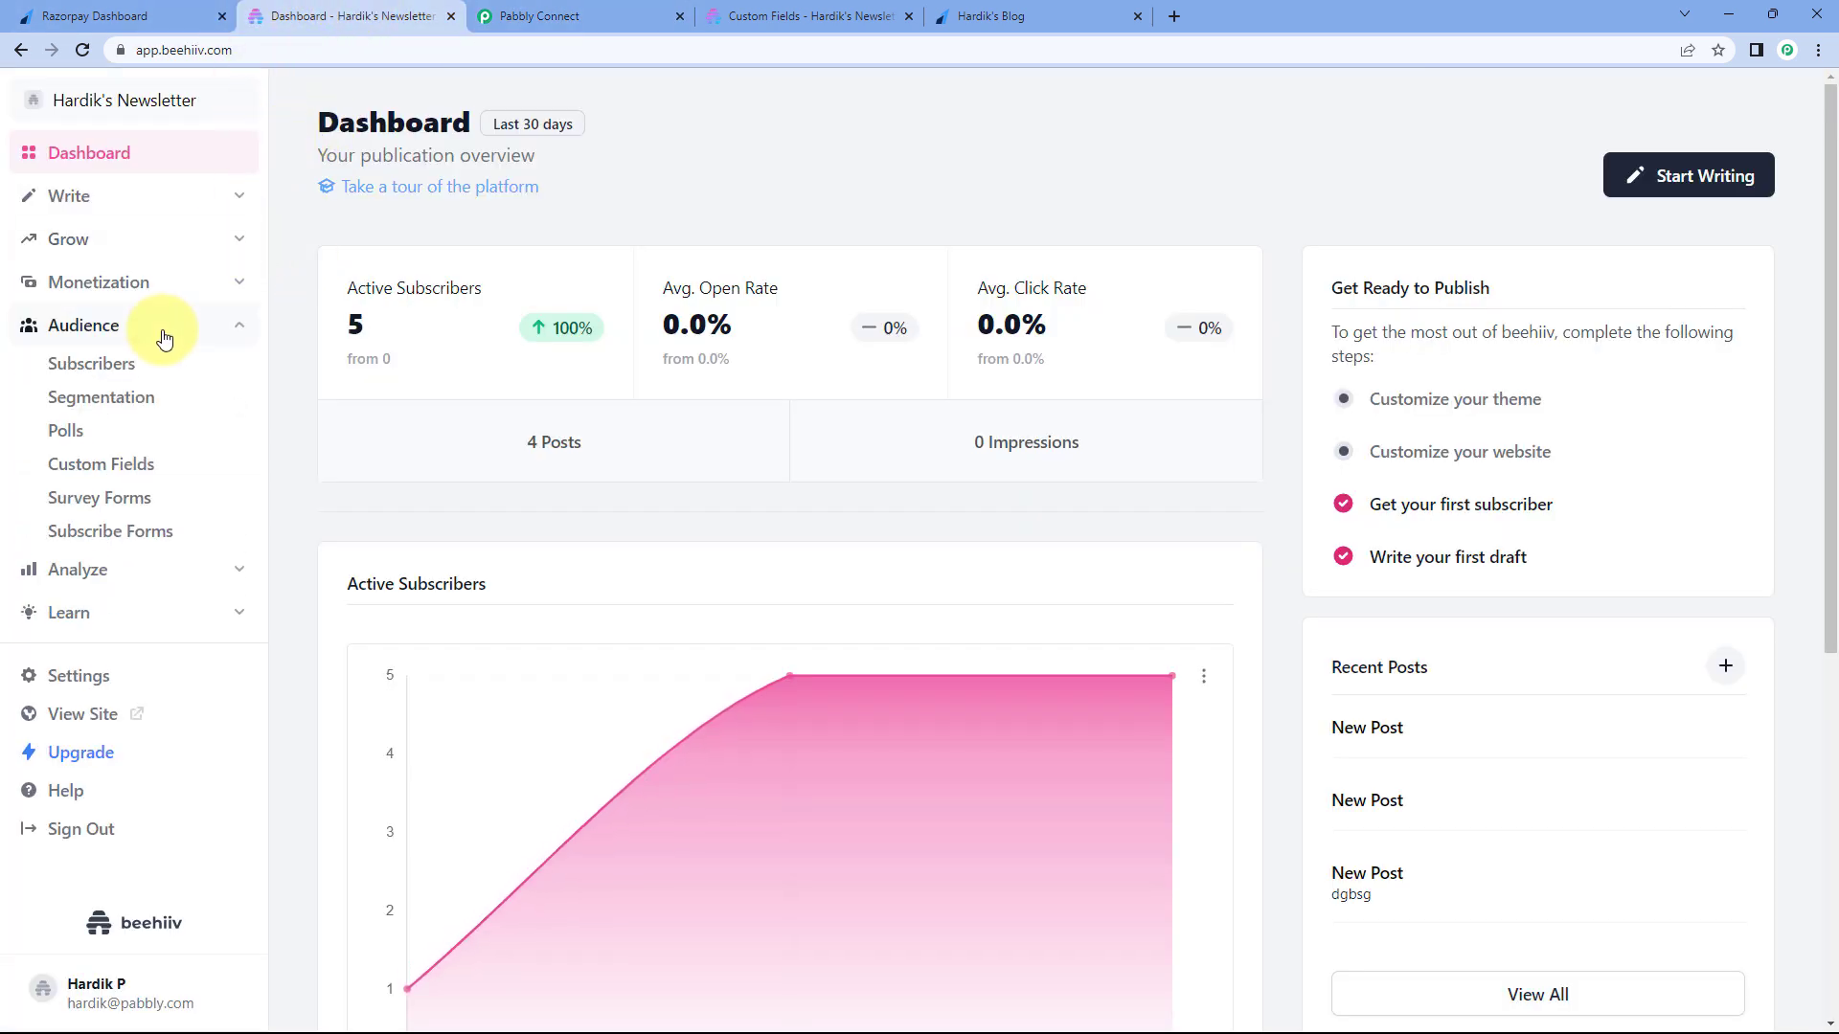
click(136, 369)
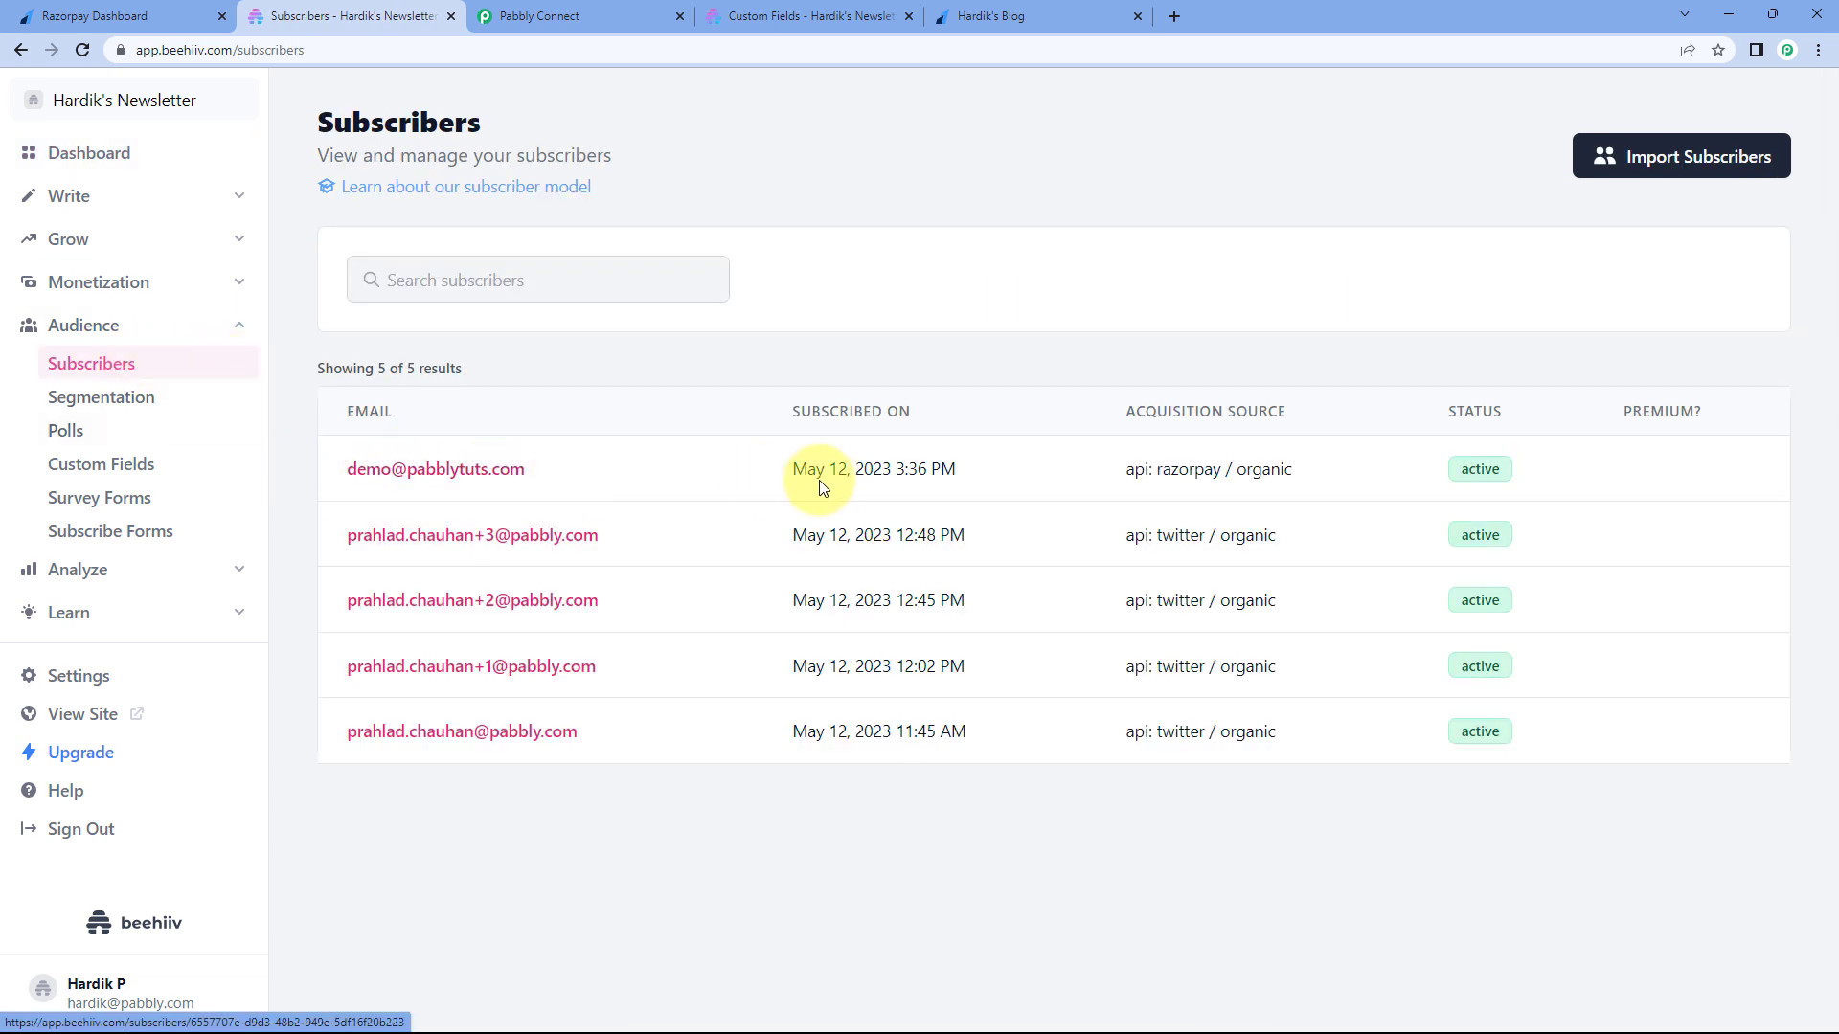
drag(760, 480, 958, 469)
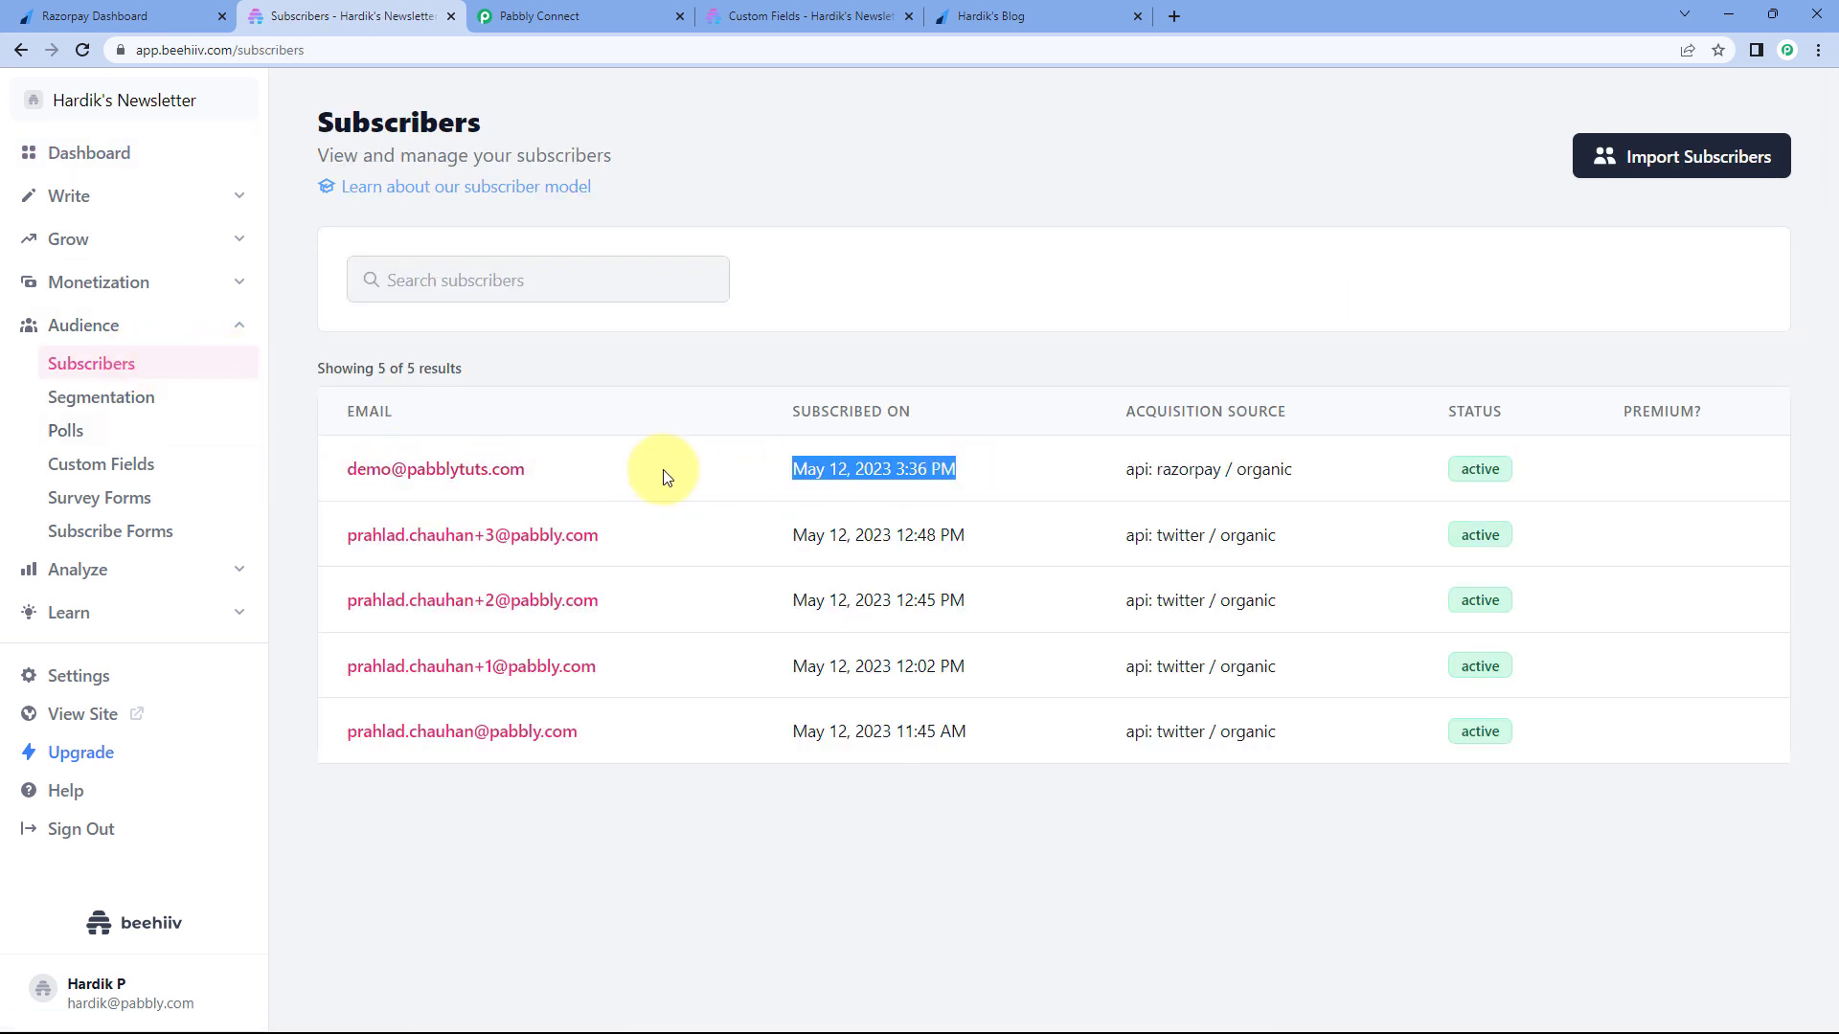
click(439, 469)
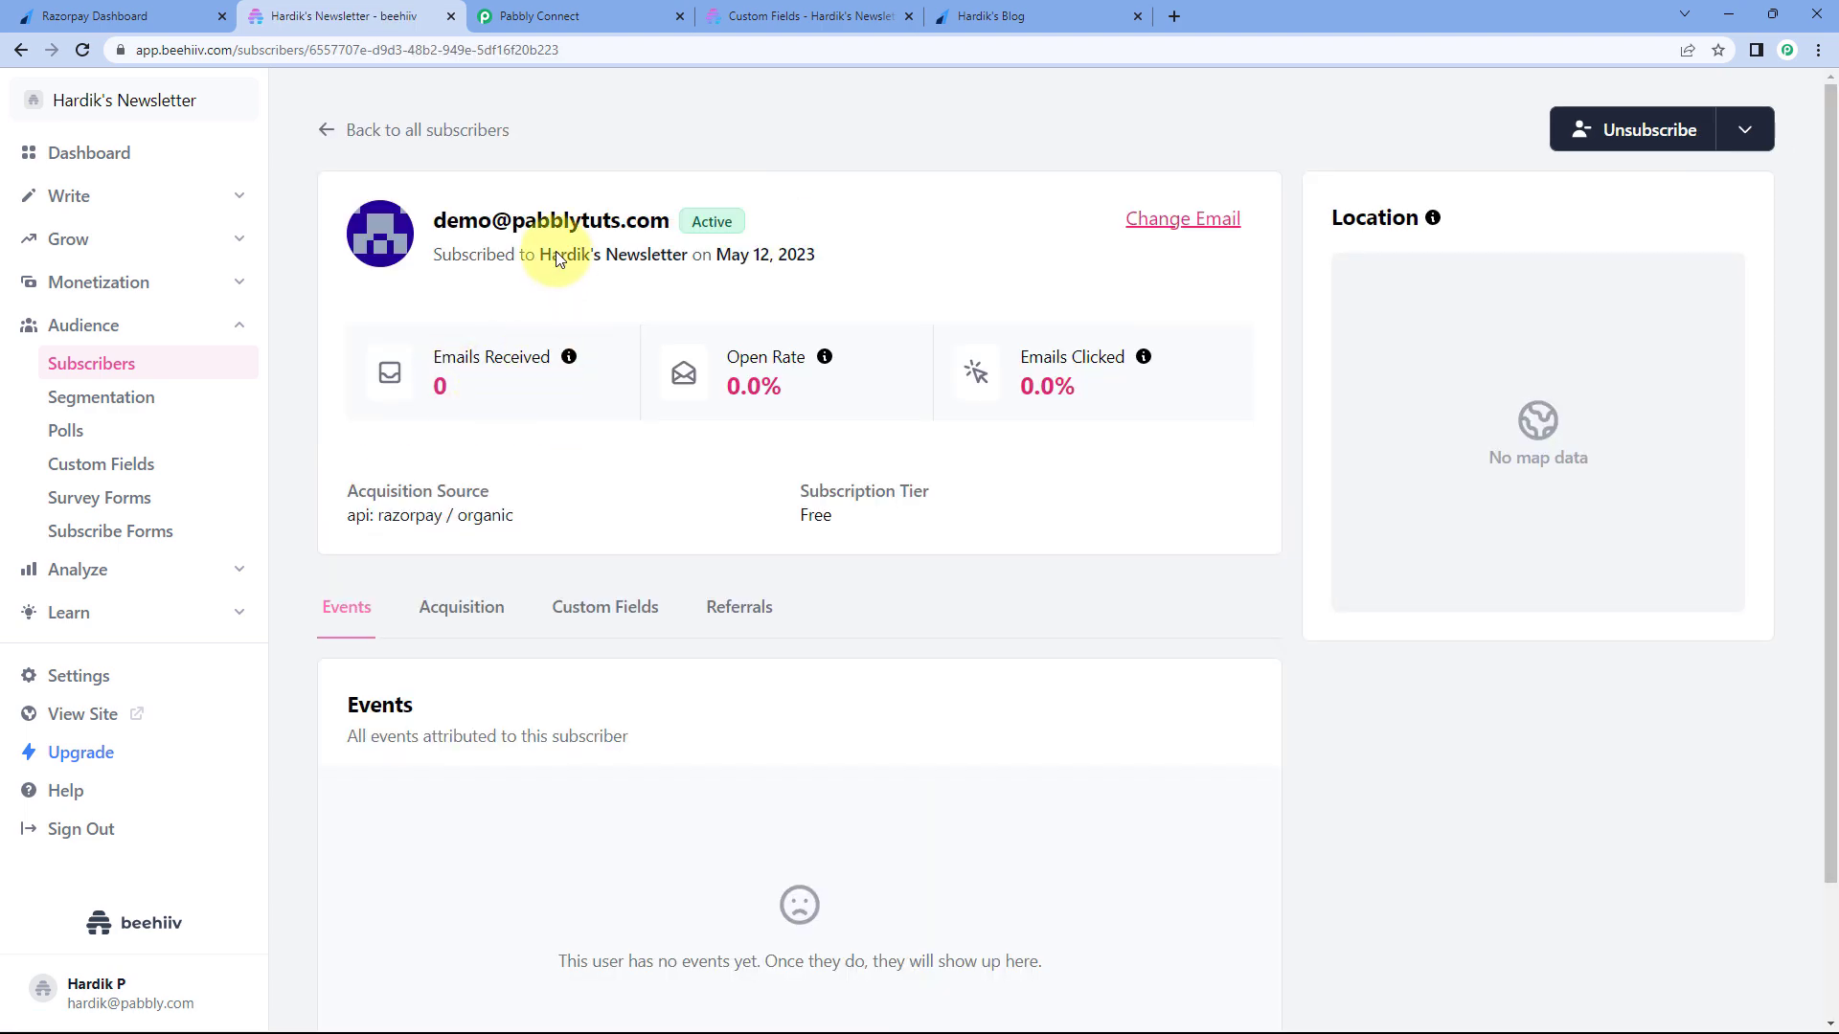
click(996, 9)
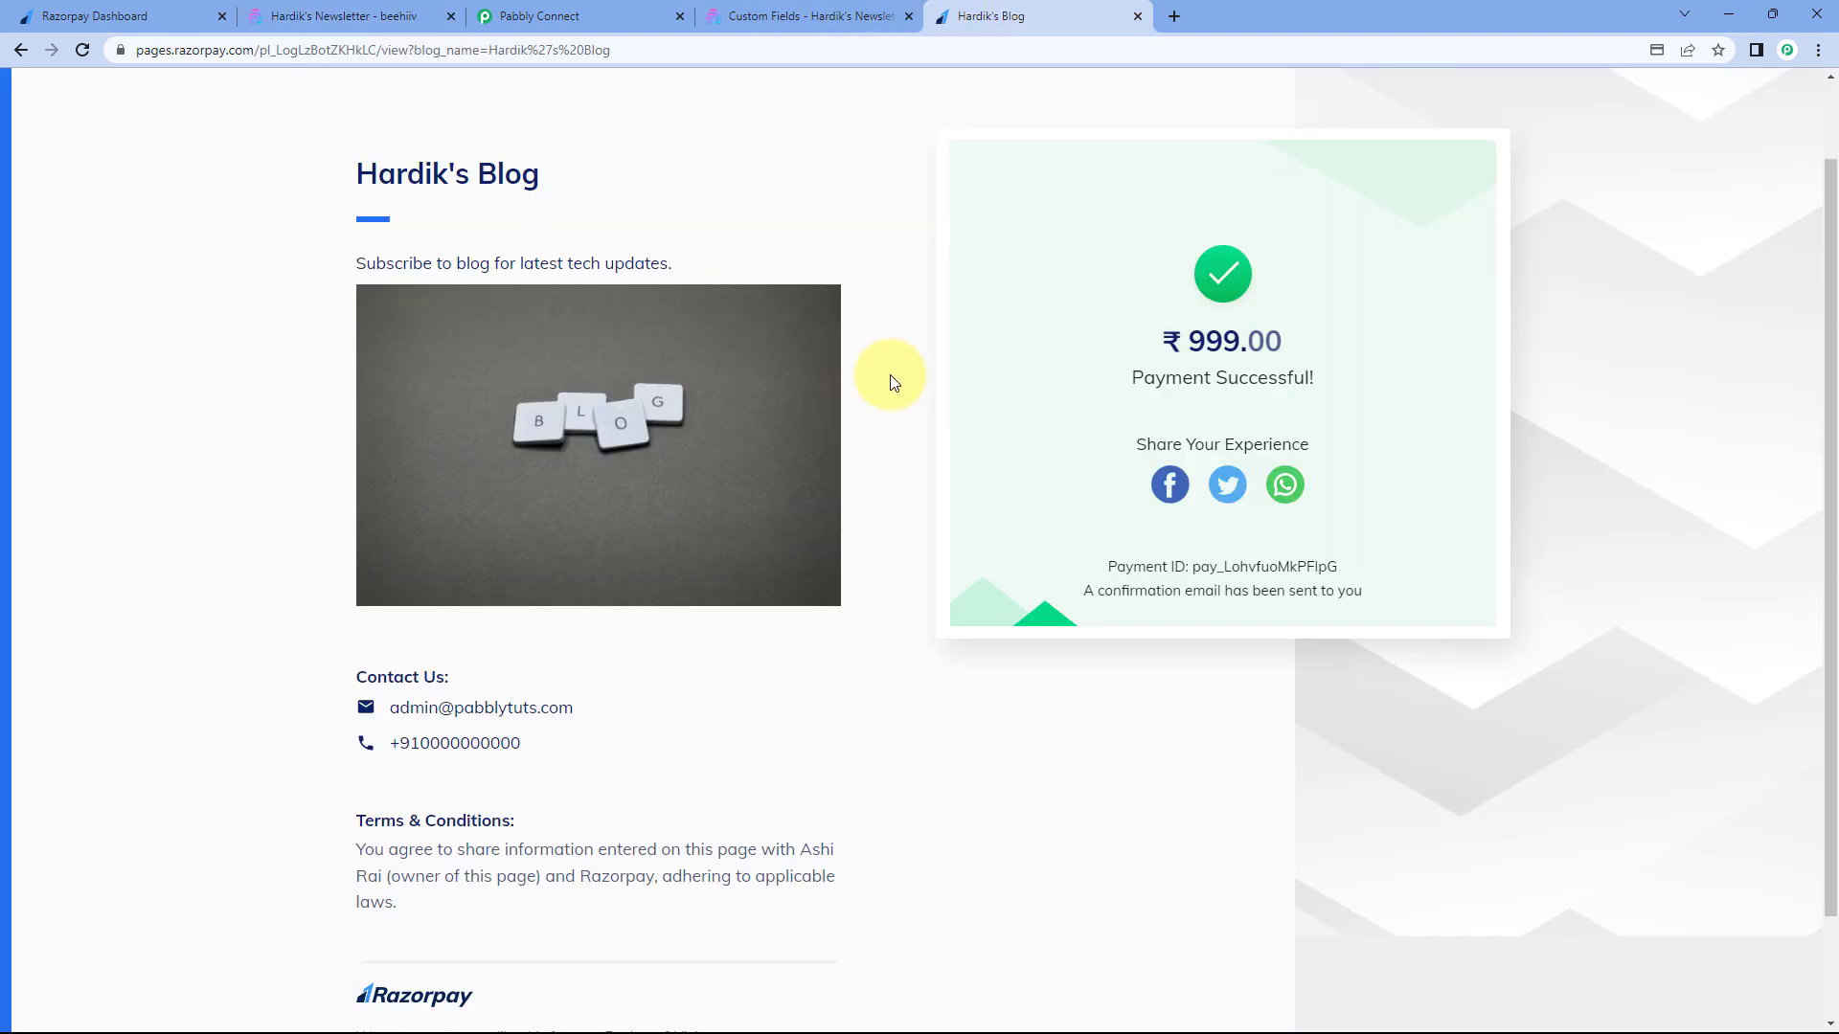
click(584, 10)
click(349, 13)
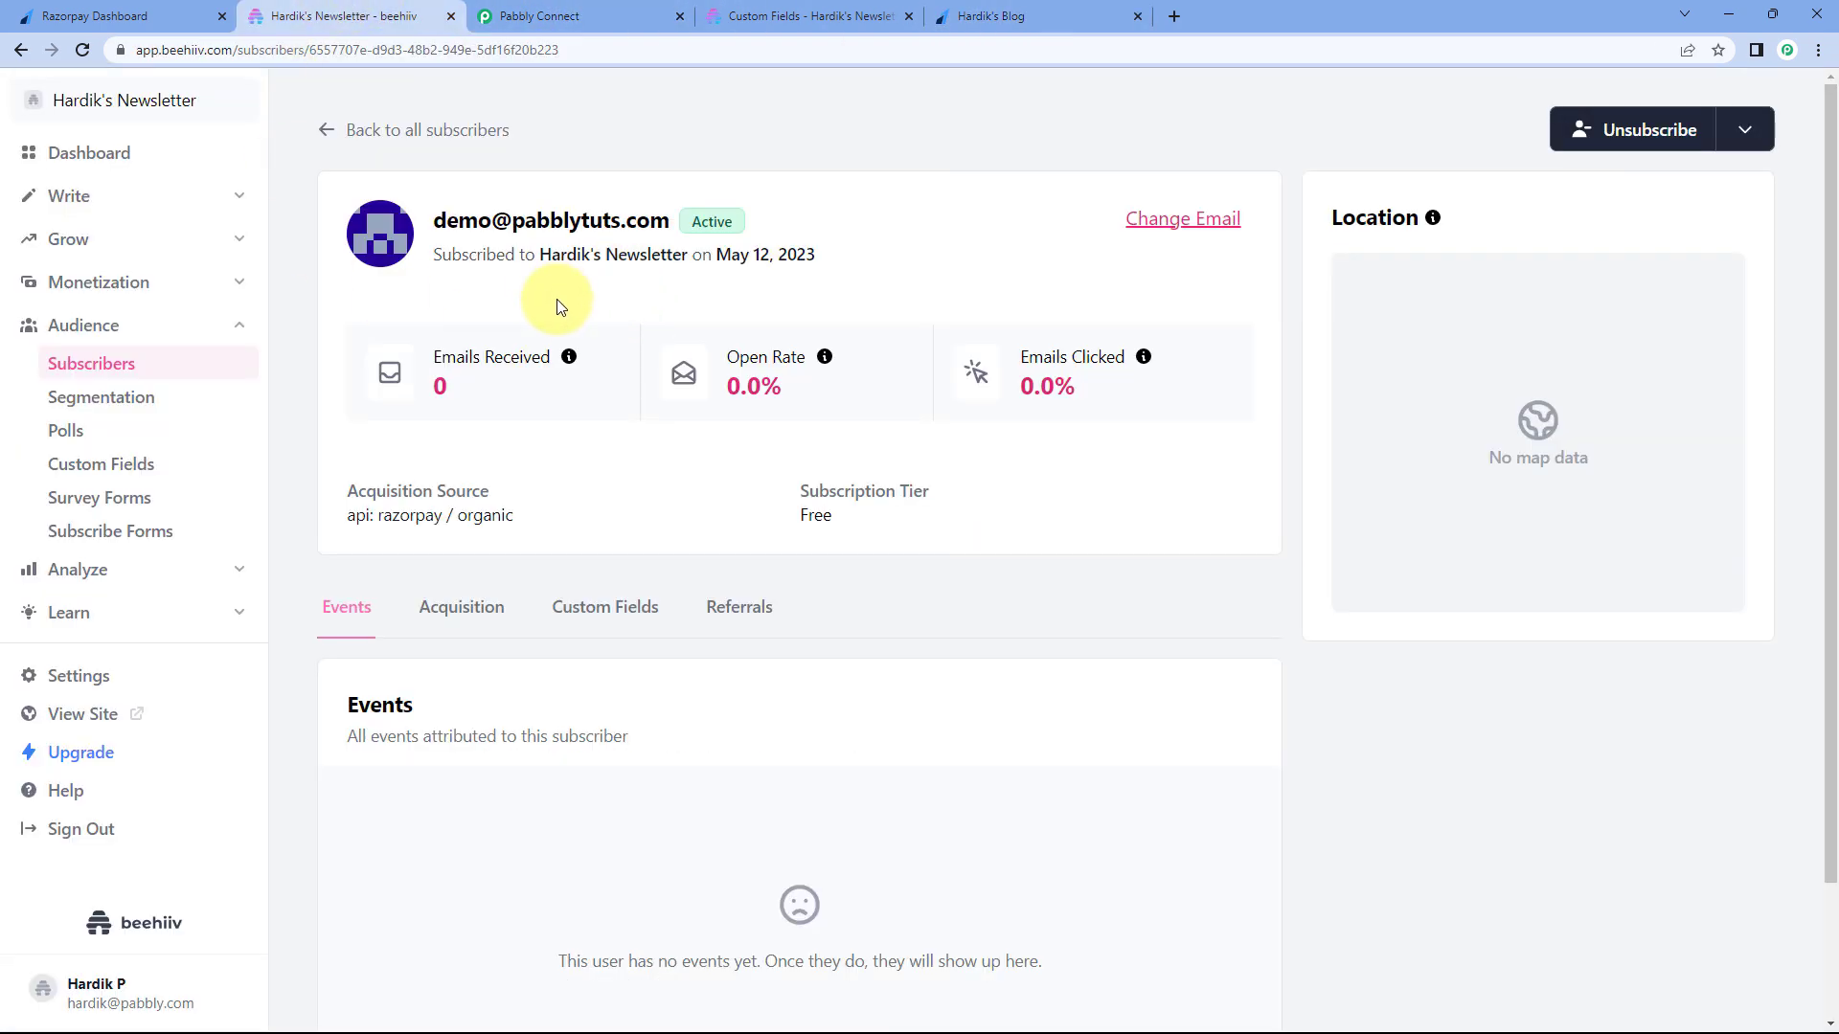
- Confirm the subscriber's Name and Mobile No. custom fields are filled, then go back to Pabbly Connect
scroll(722, 316, down, 1)
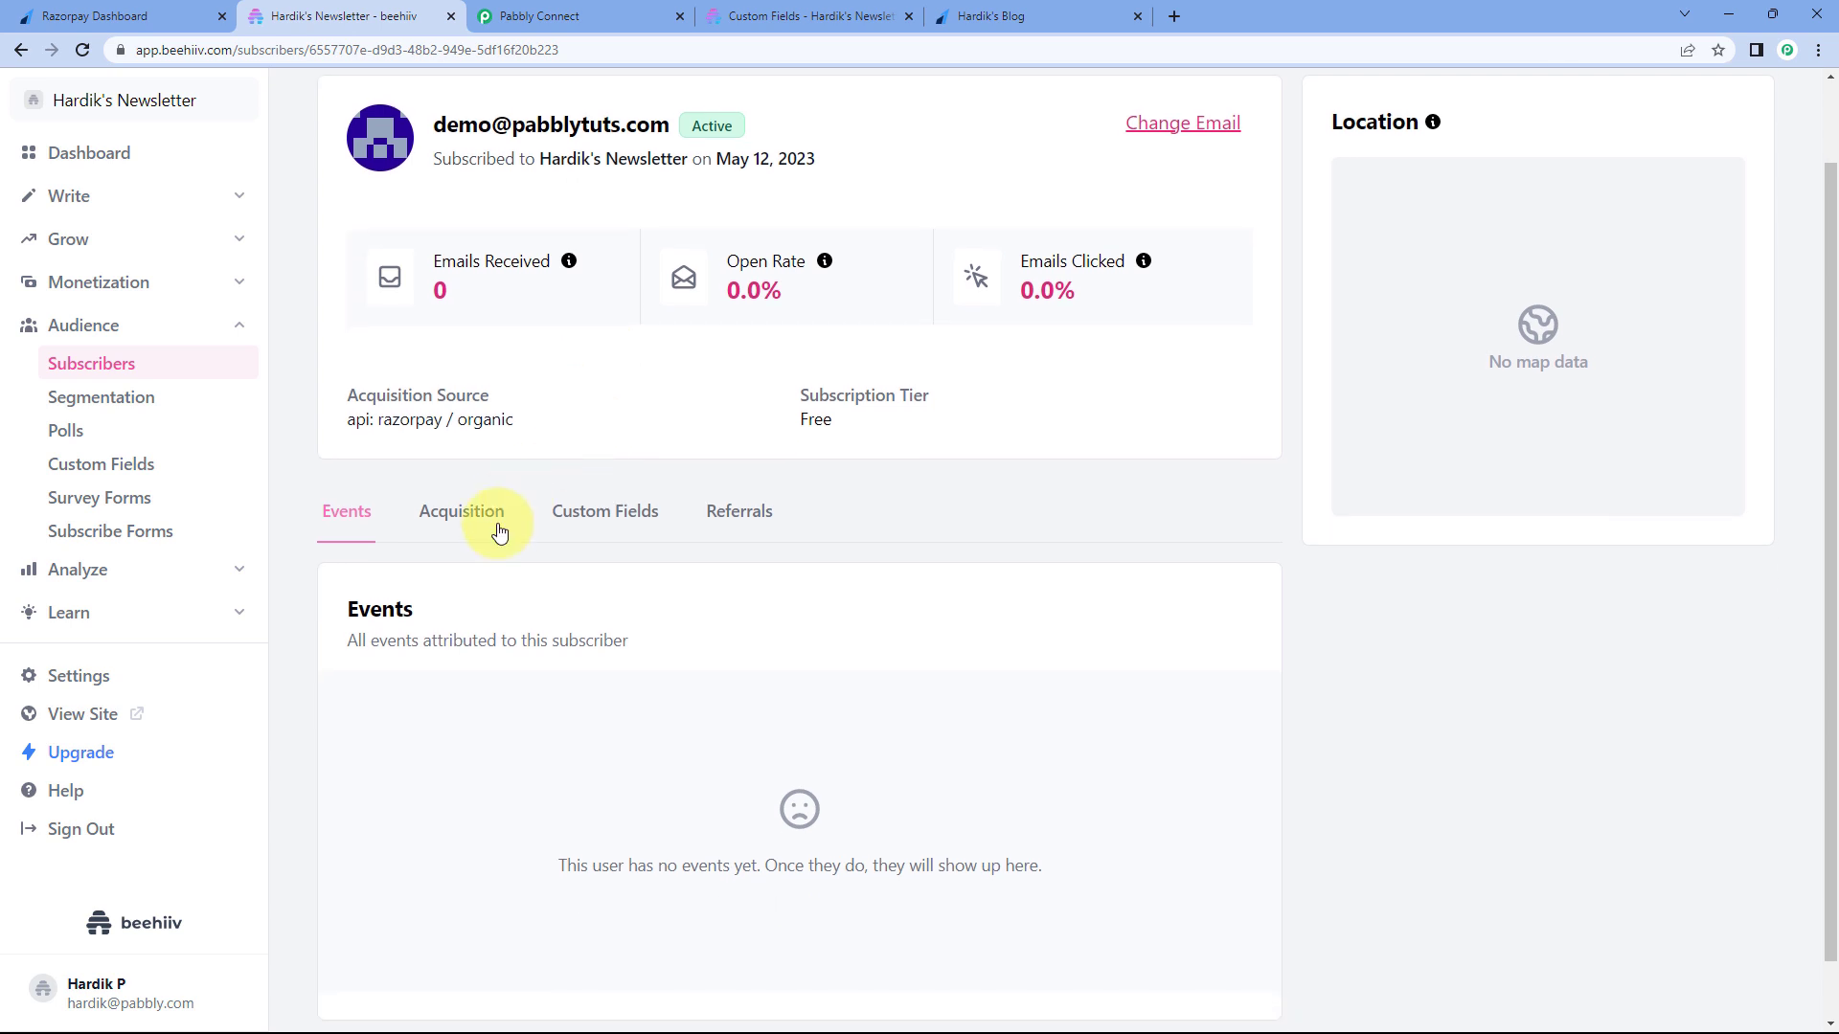
click(616, 529)
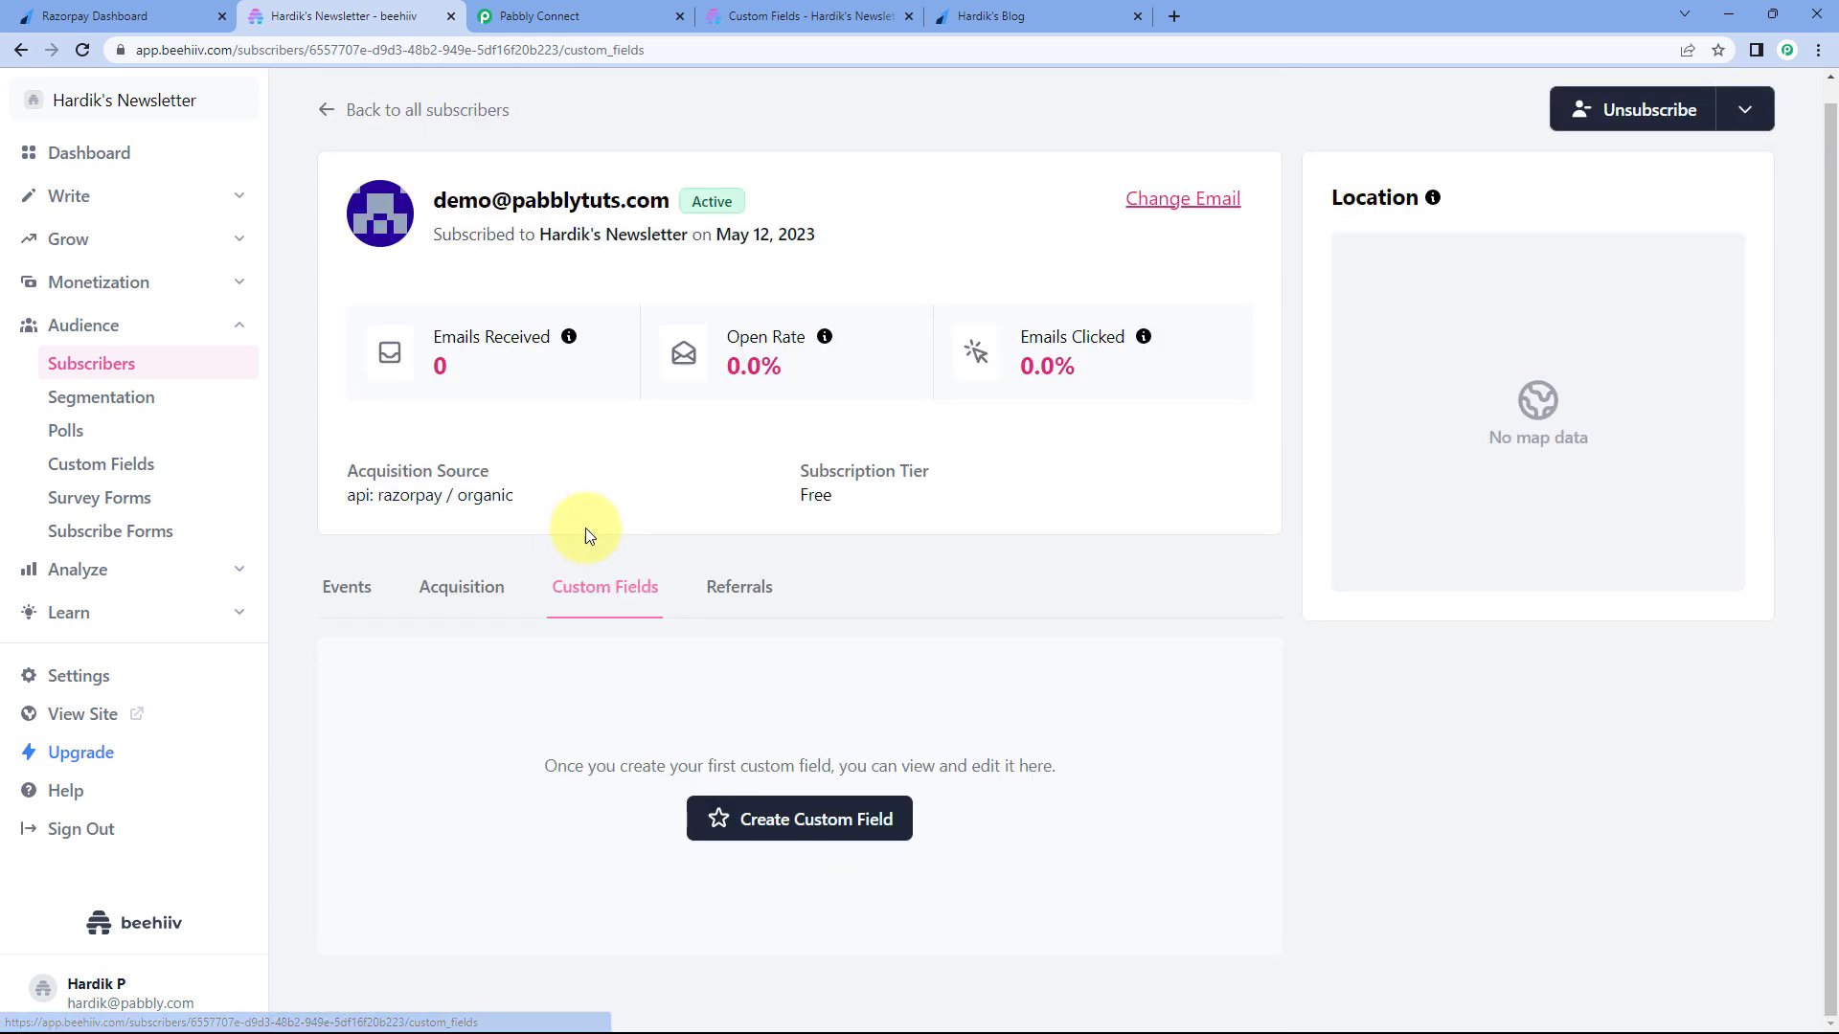
scroll(698, 573, down, 1)
drag(780, 743, 646, 743)
drag(1084, 732, 958, 734)
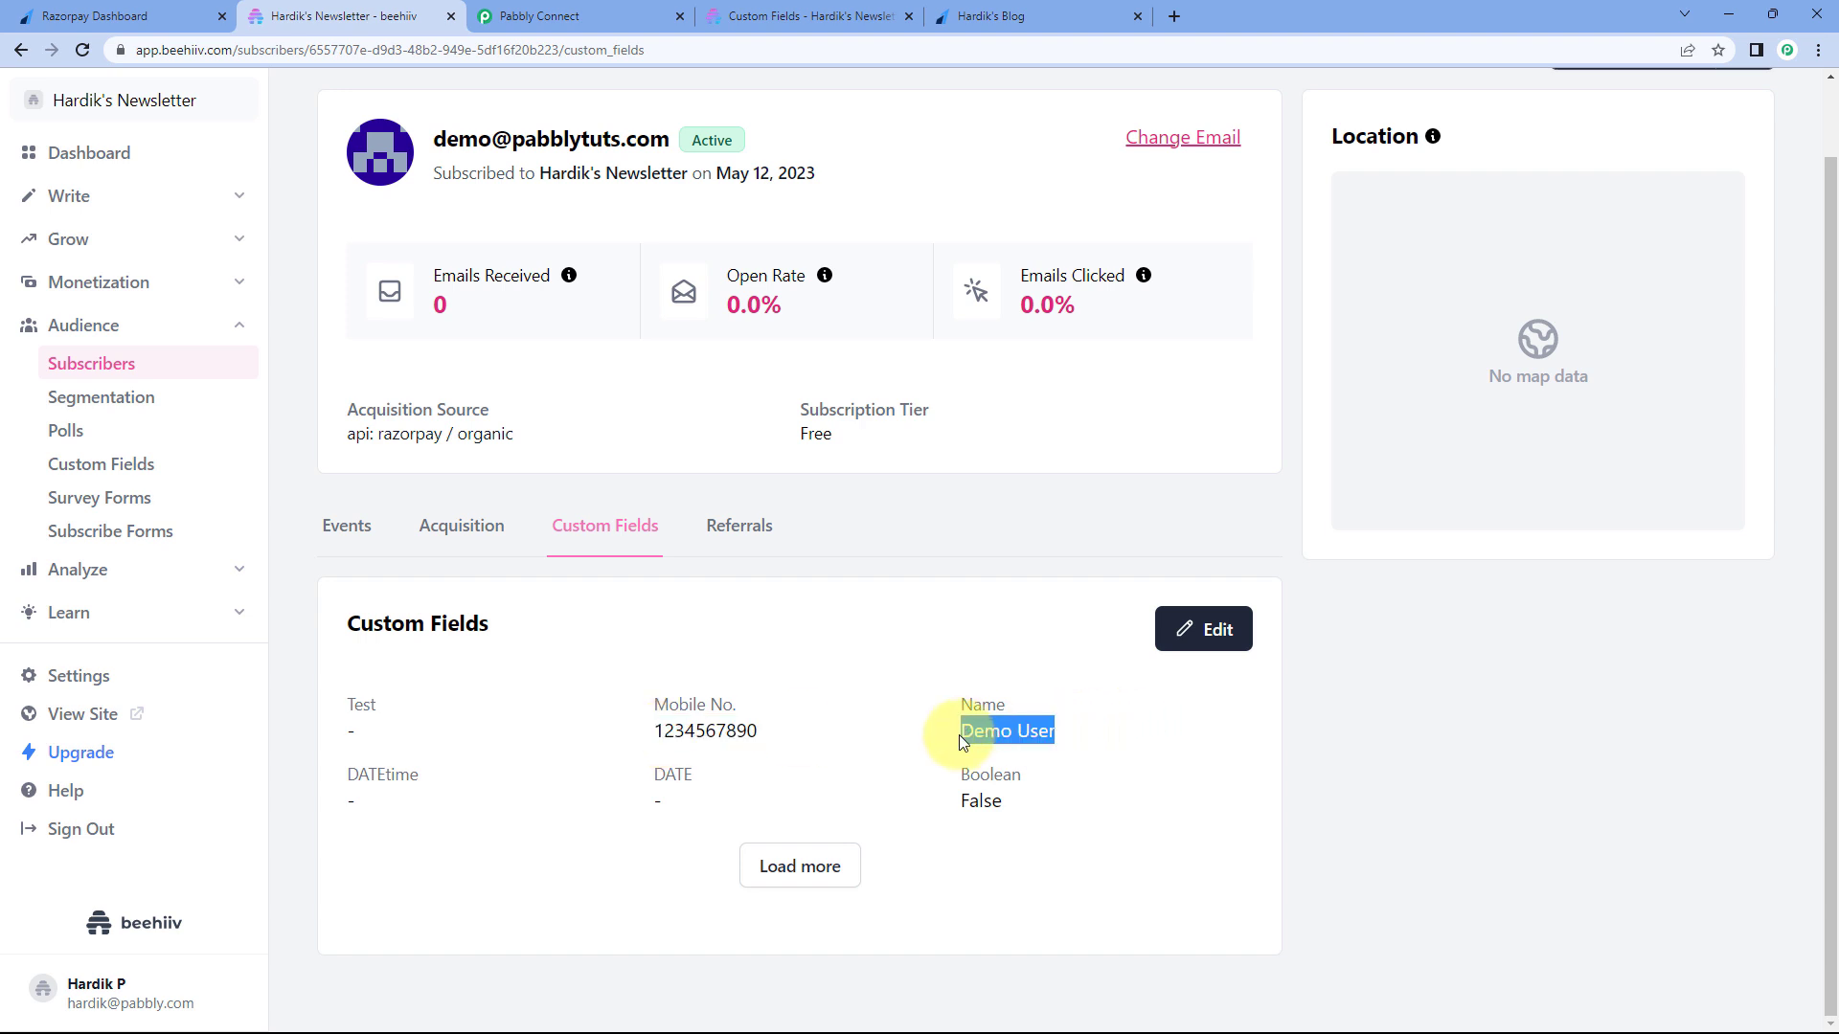
click(909, 629)
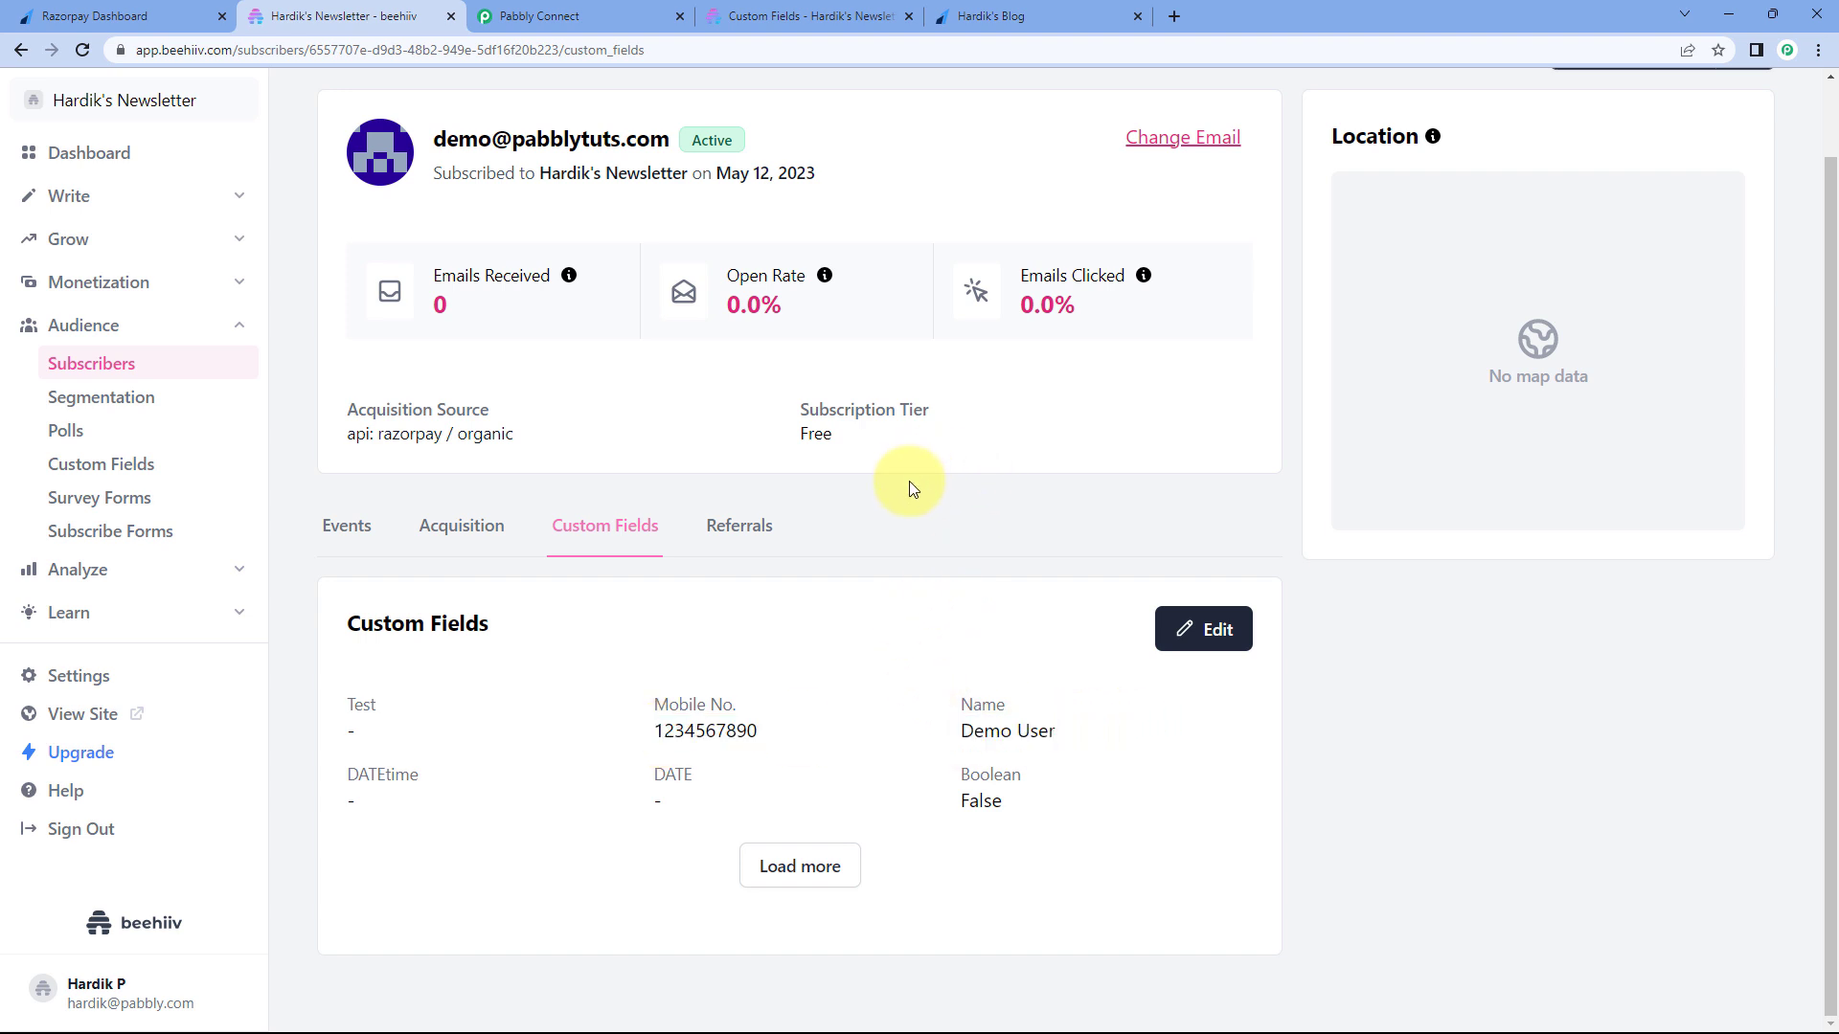
click(512, 14)
scroll(1513, 712, down, 3)
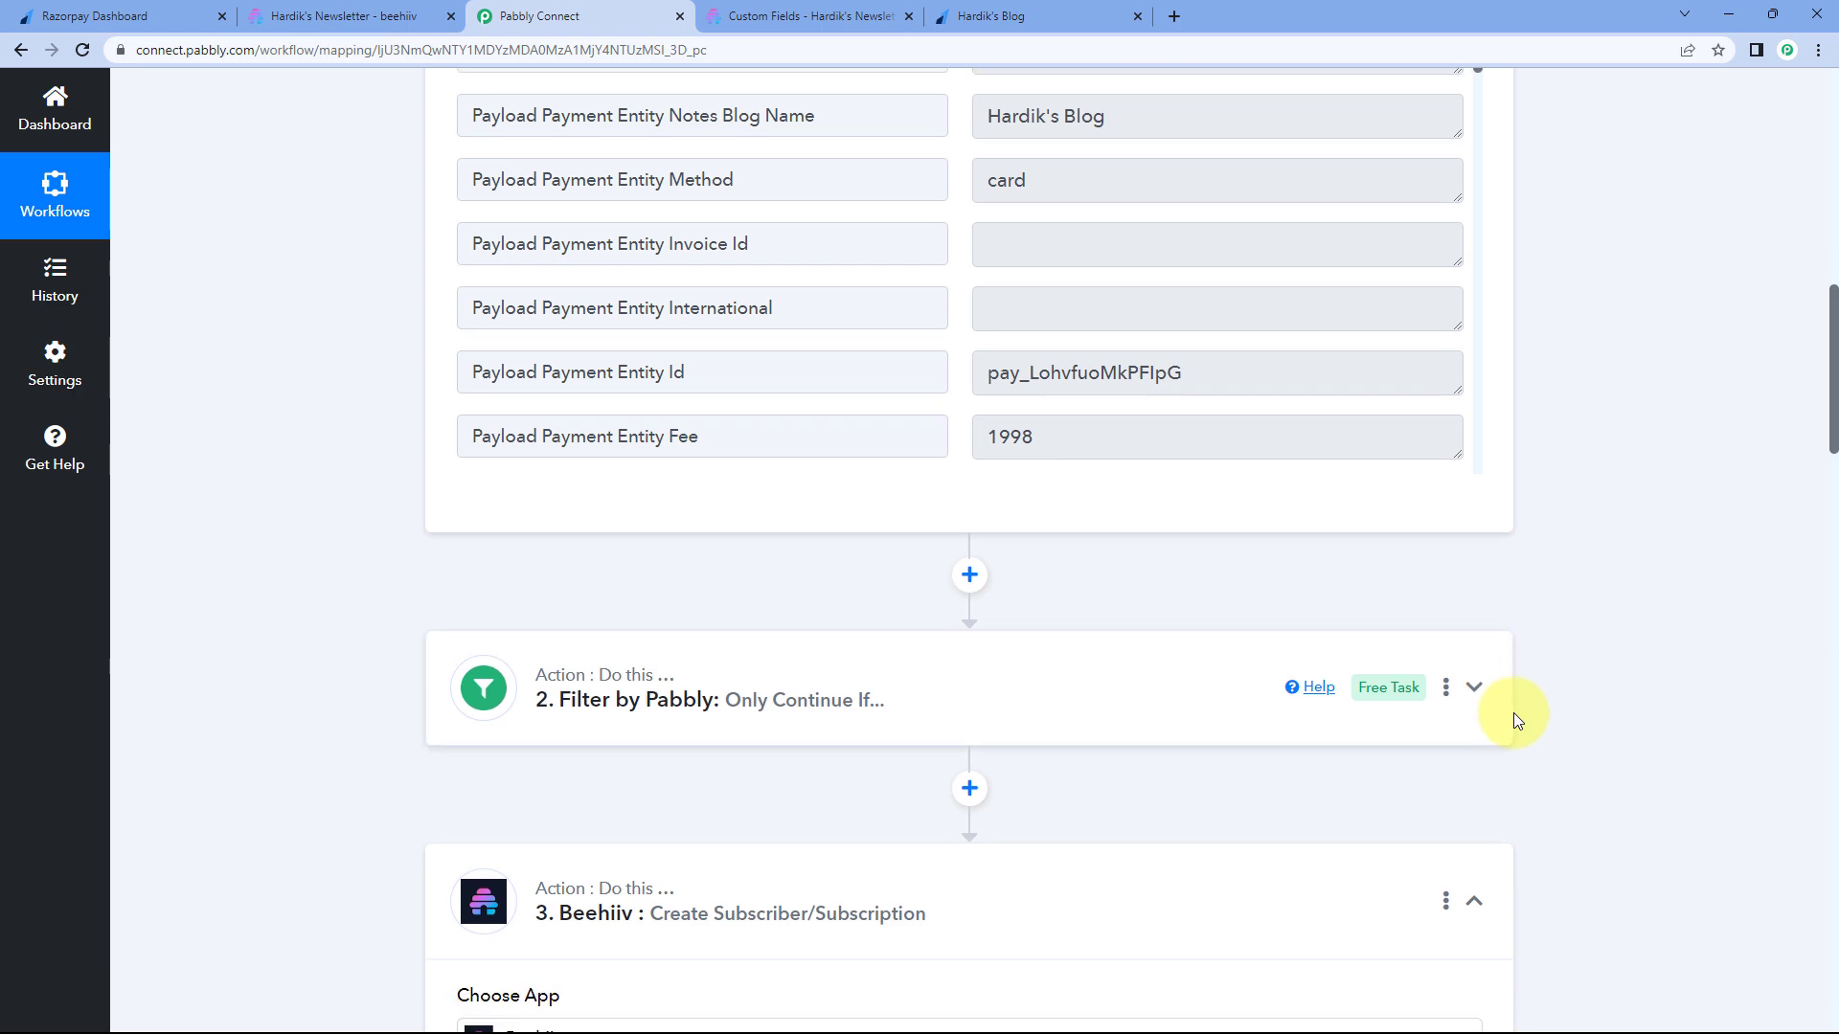
- Collapse the Razorpay trigger step in the workflow and return to the Hardik's Blog payment page
scroll(1571, 537, up, 6)
scroll(1559, 537, up, 10)
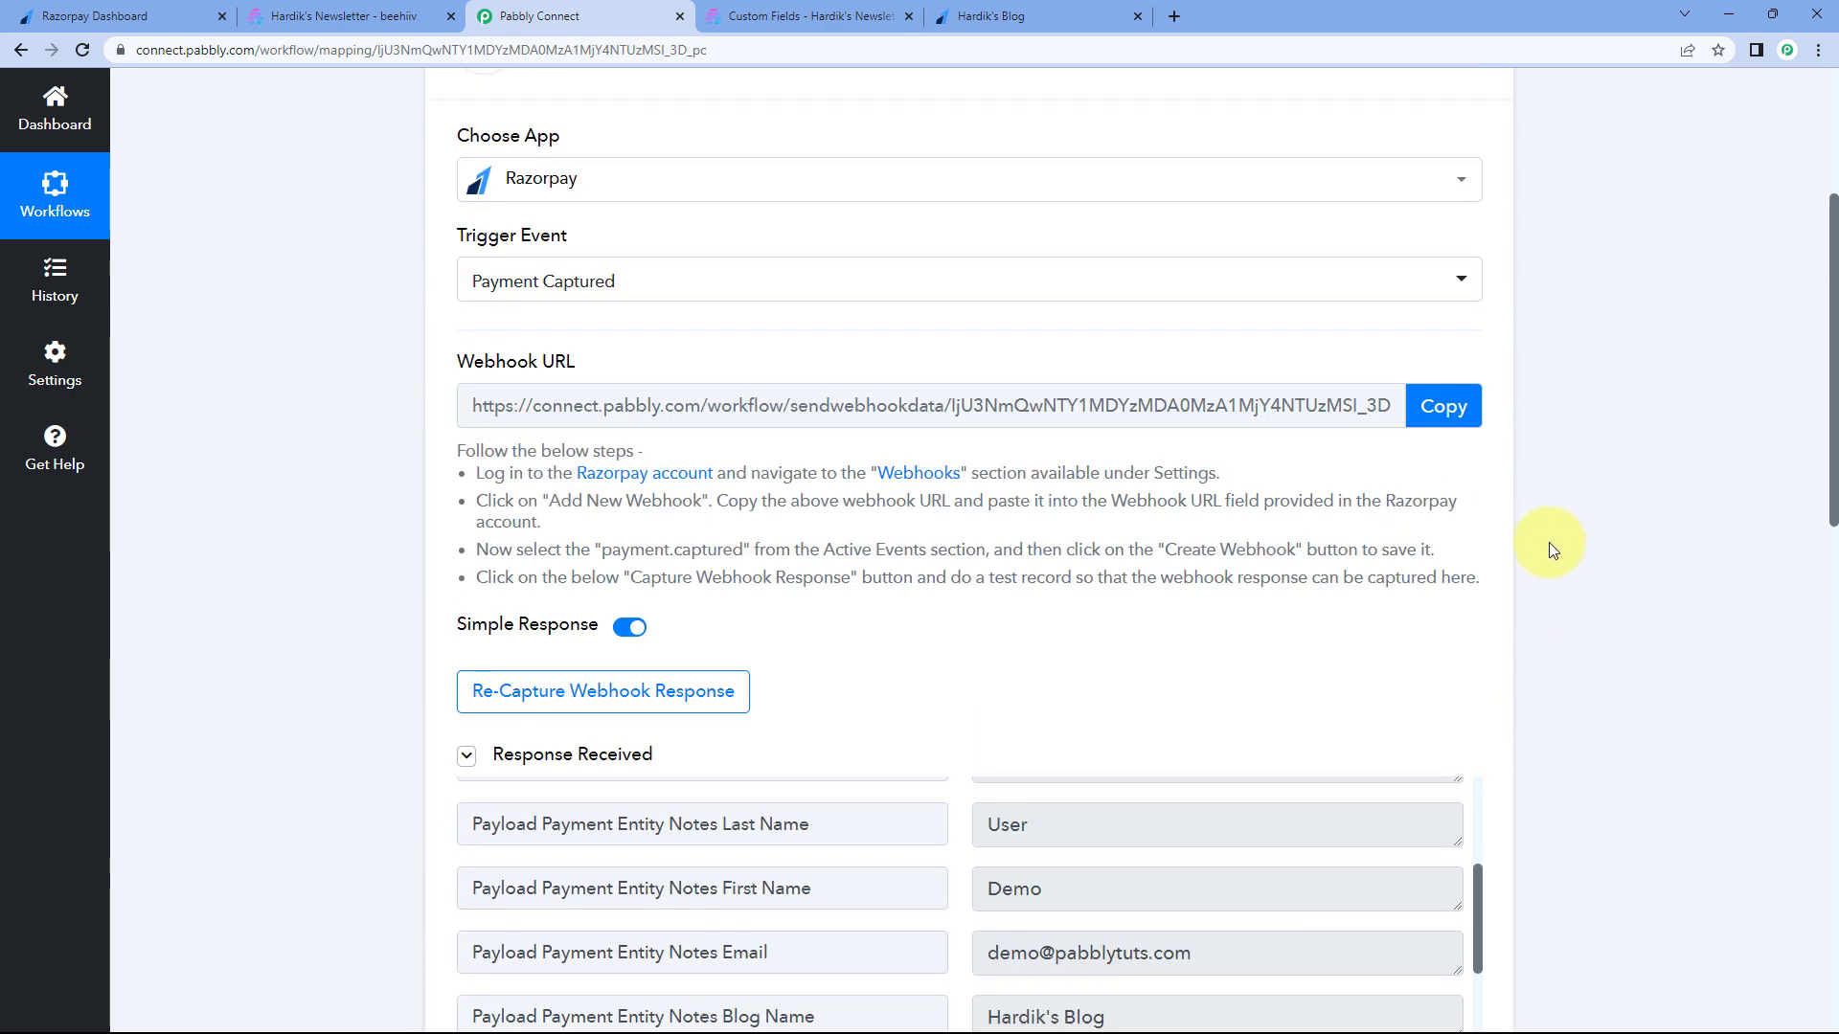
click(1474, 406)
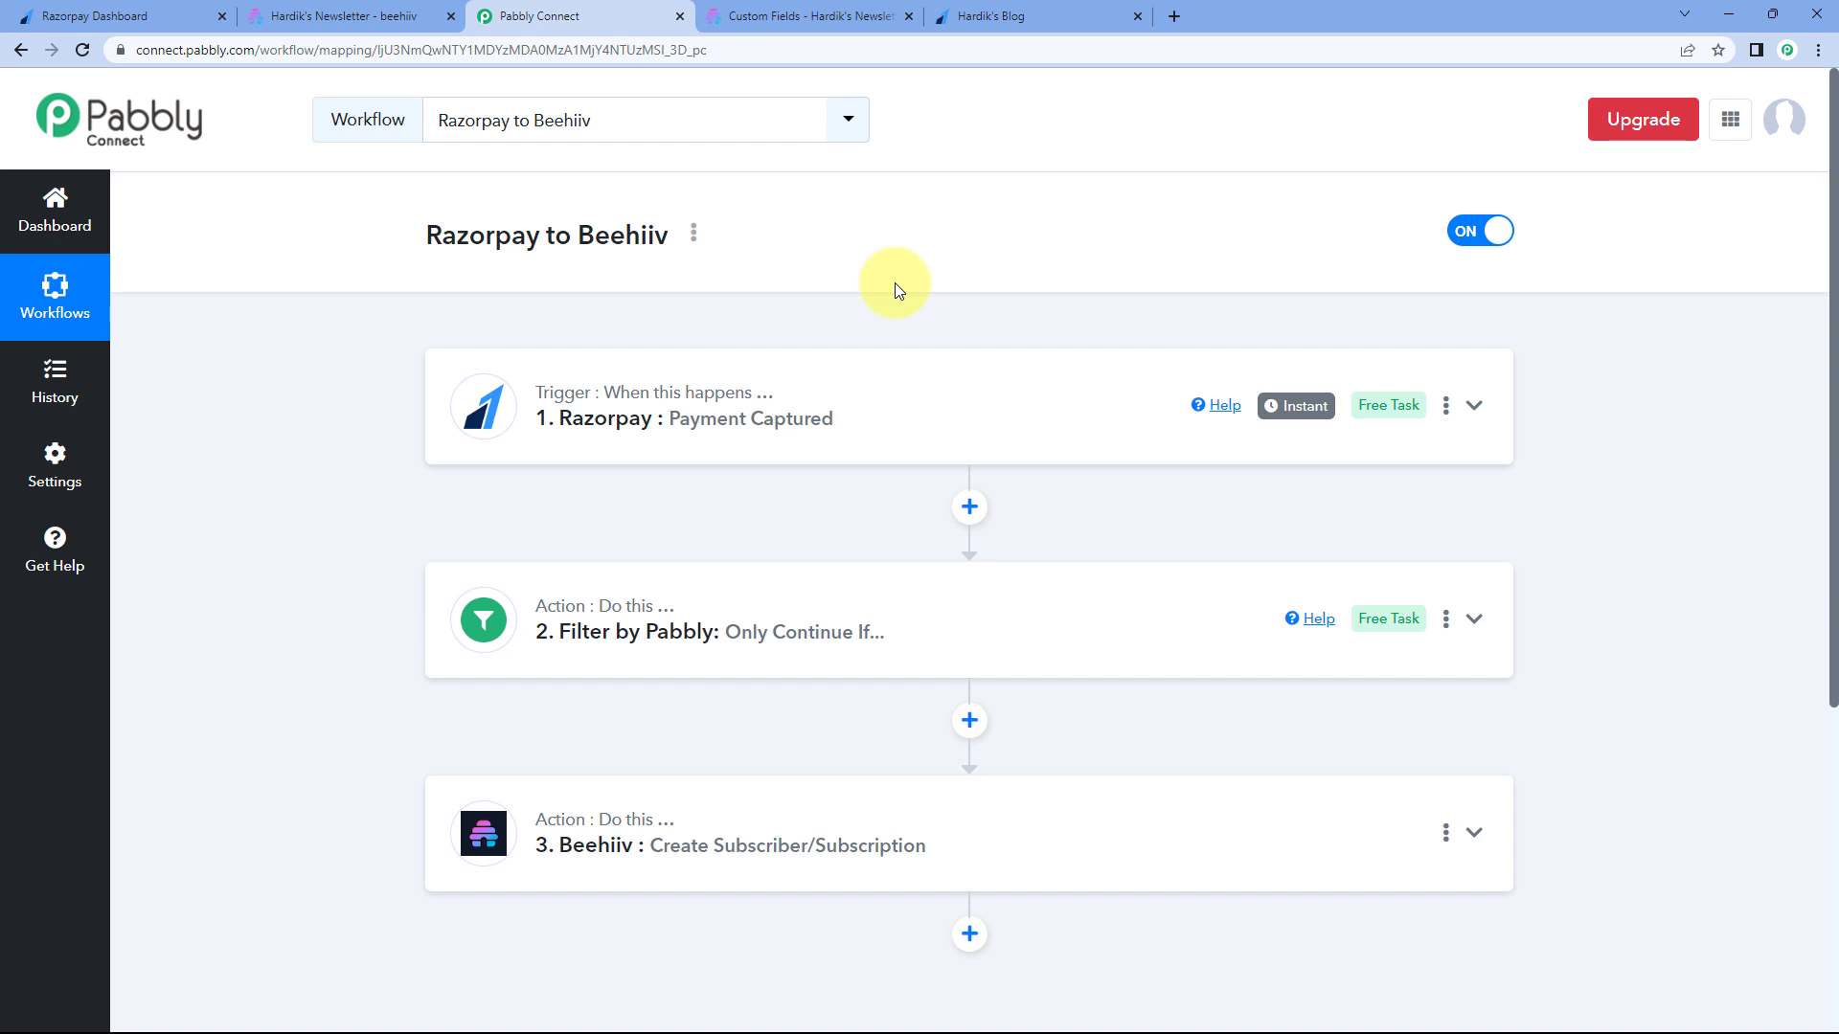
scroll(834, 287, down, 1)
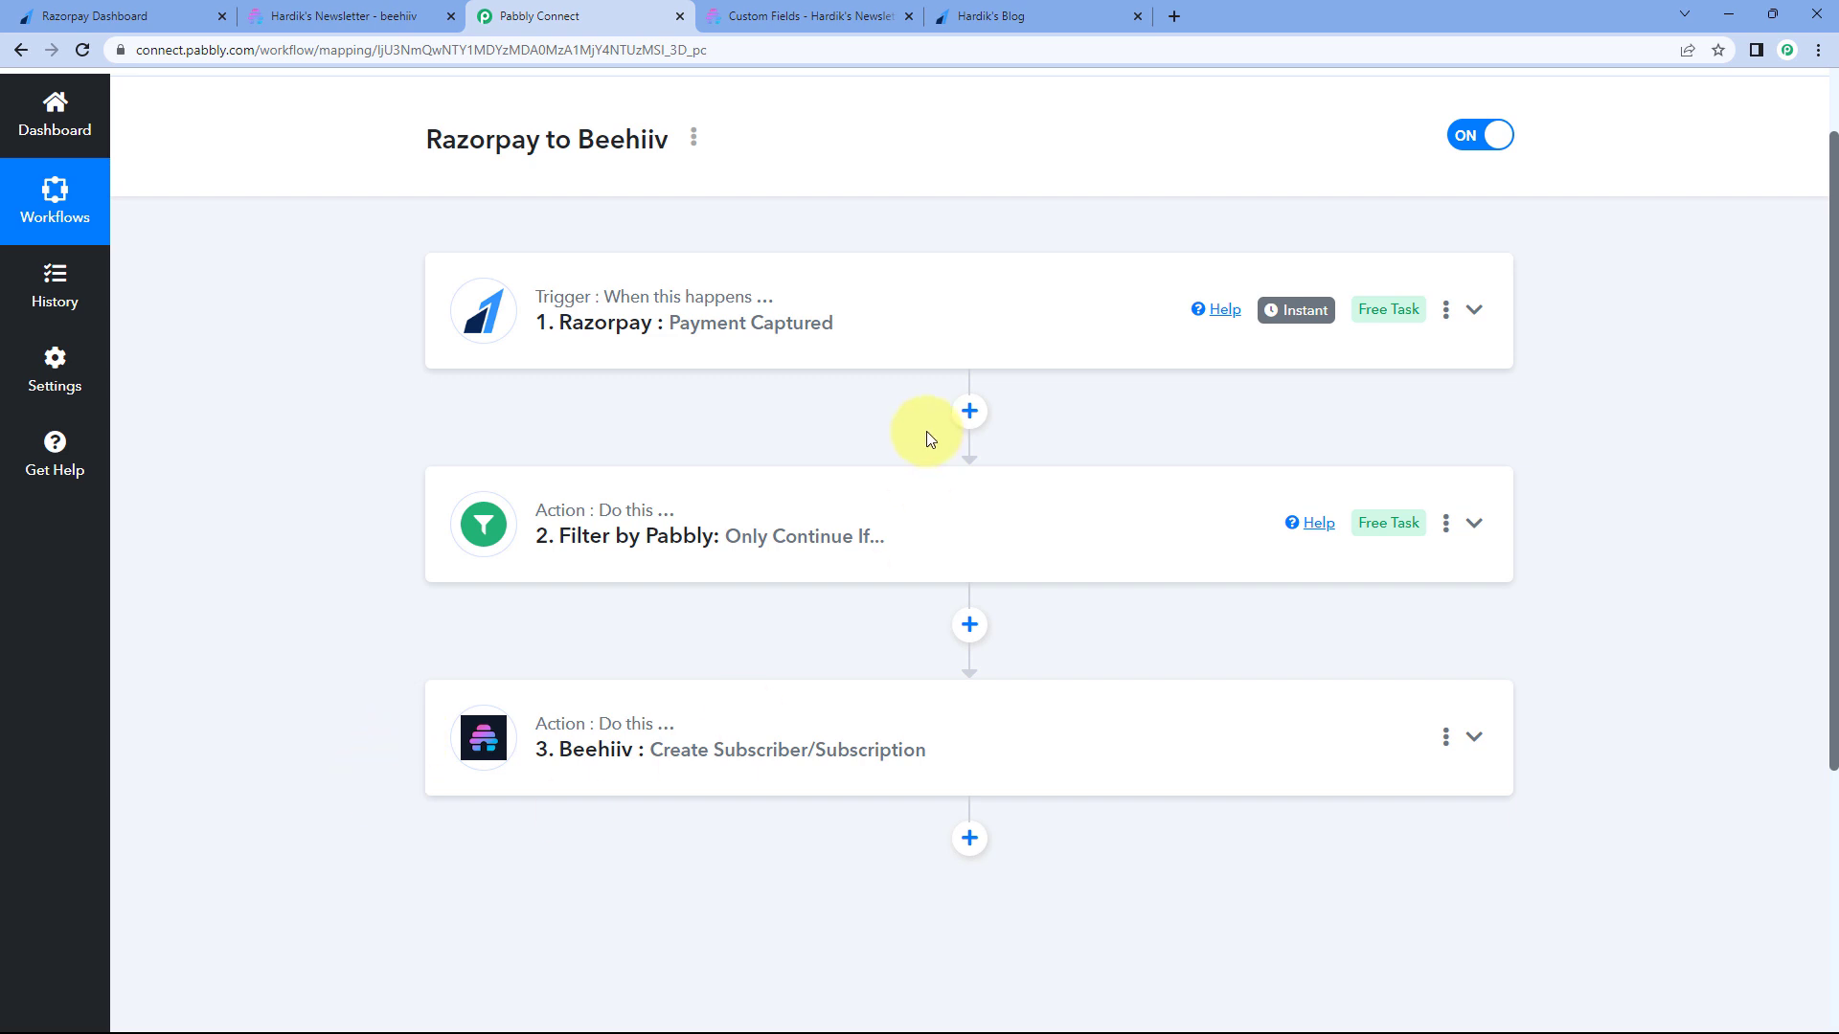
scroll(926, 439, up, 1)
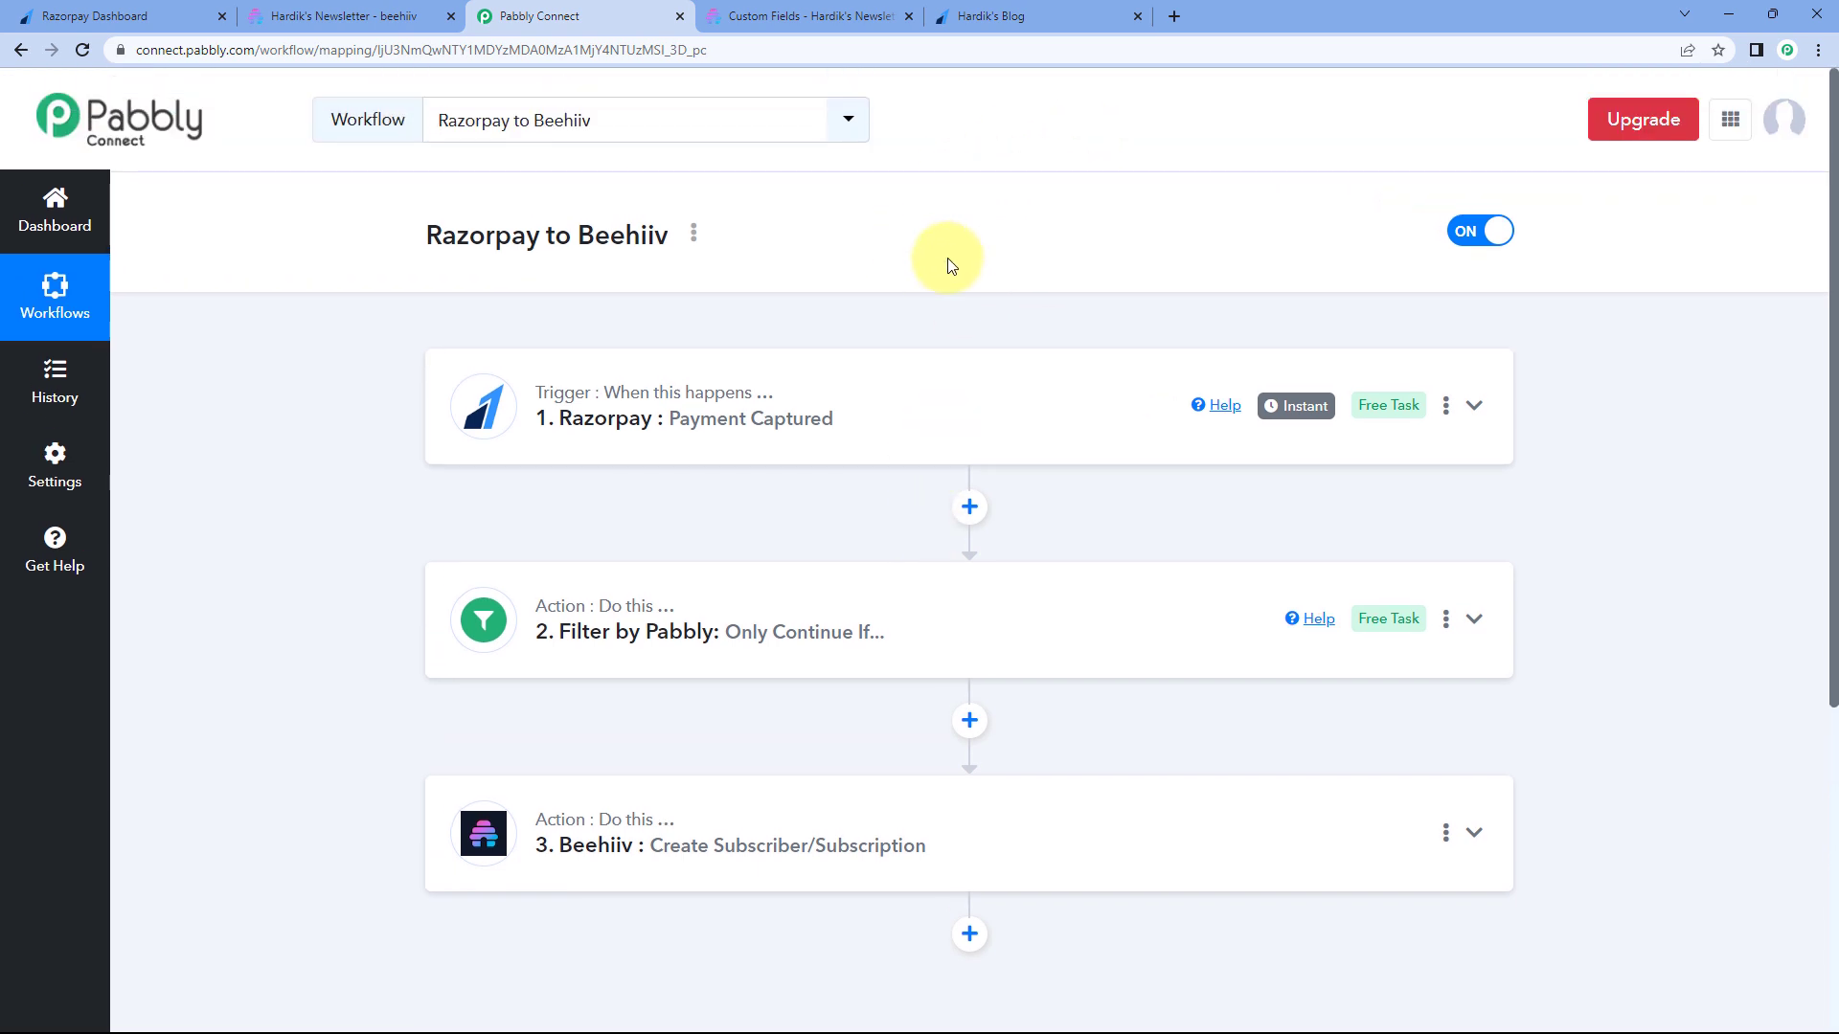
click(1026, 15)
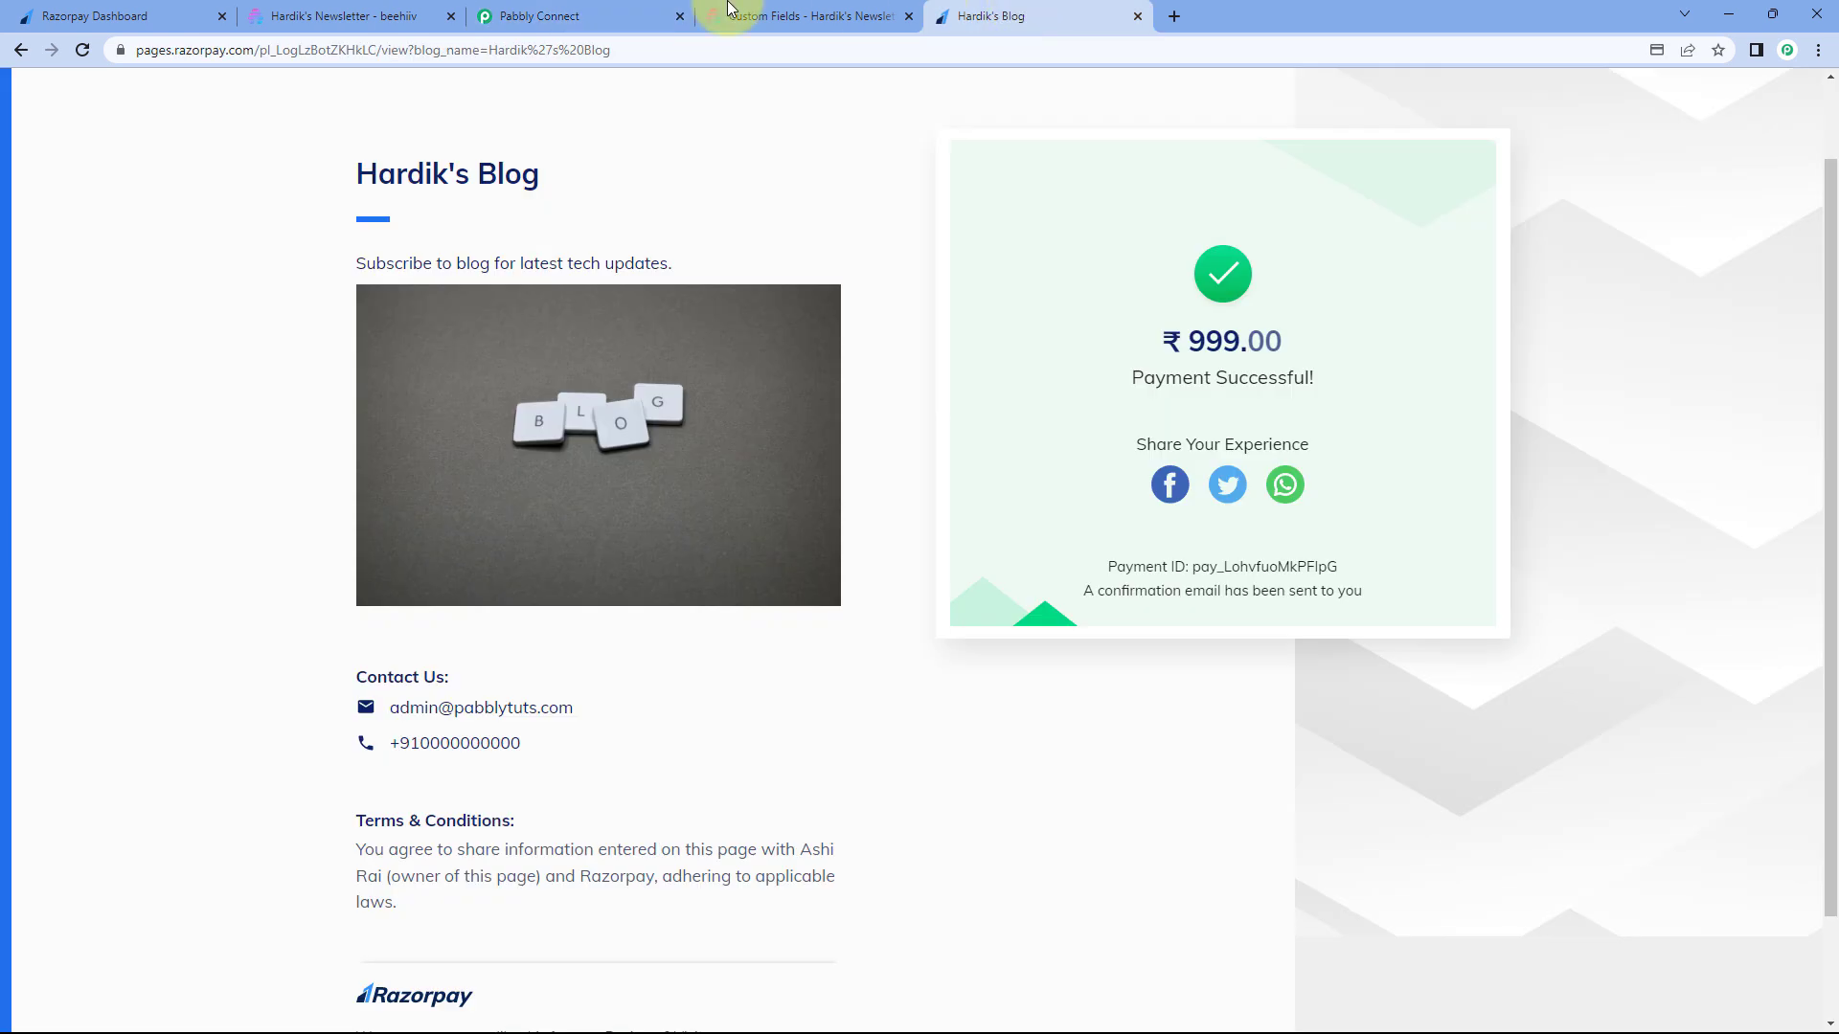
- Copy the Hardik's Blog payment page URL and load it in a new browser tab
click(624, 51)
drag(624, 50, 120, 59)
key(ctrl+c)
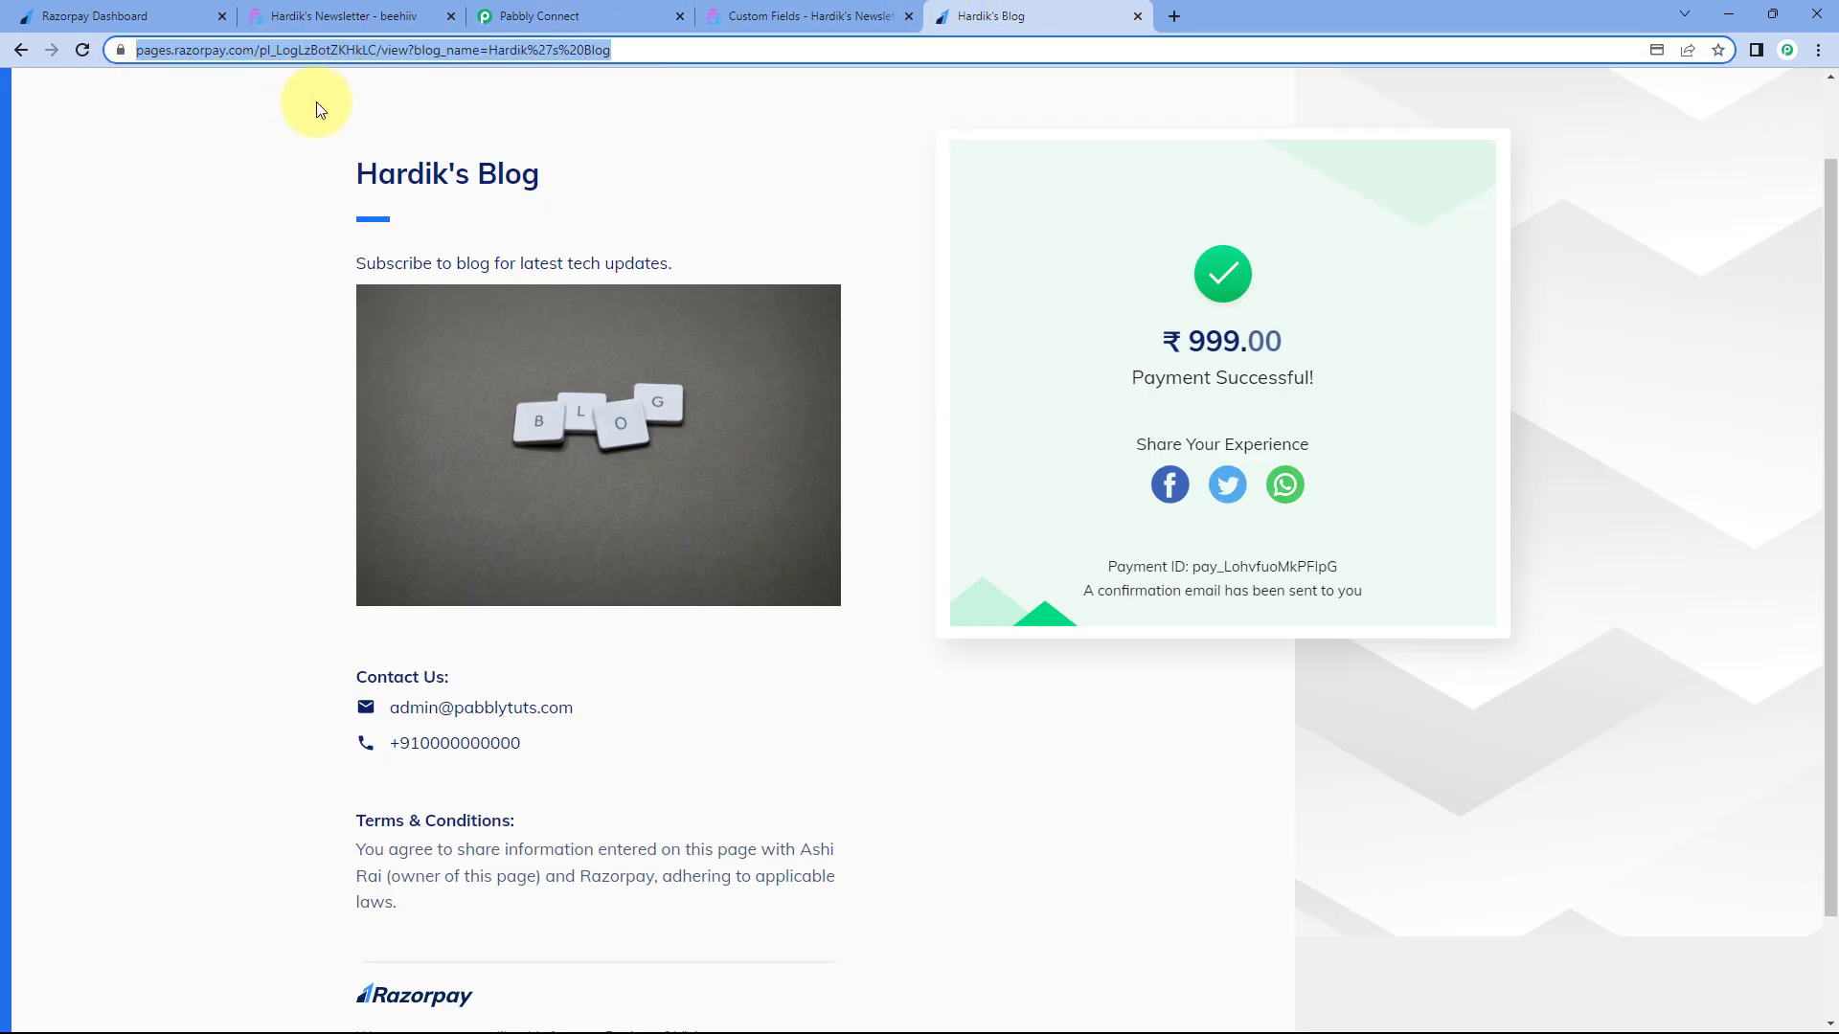
double_click(505, 49)
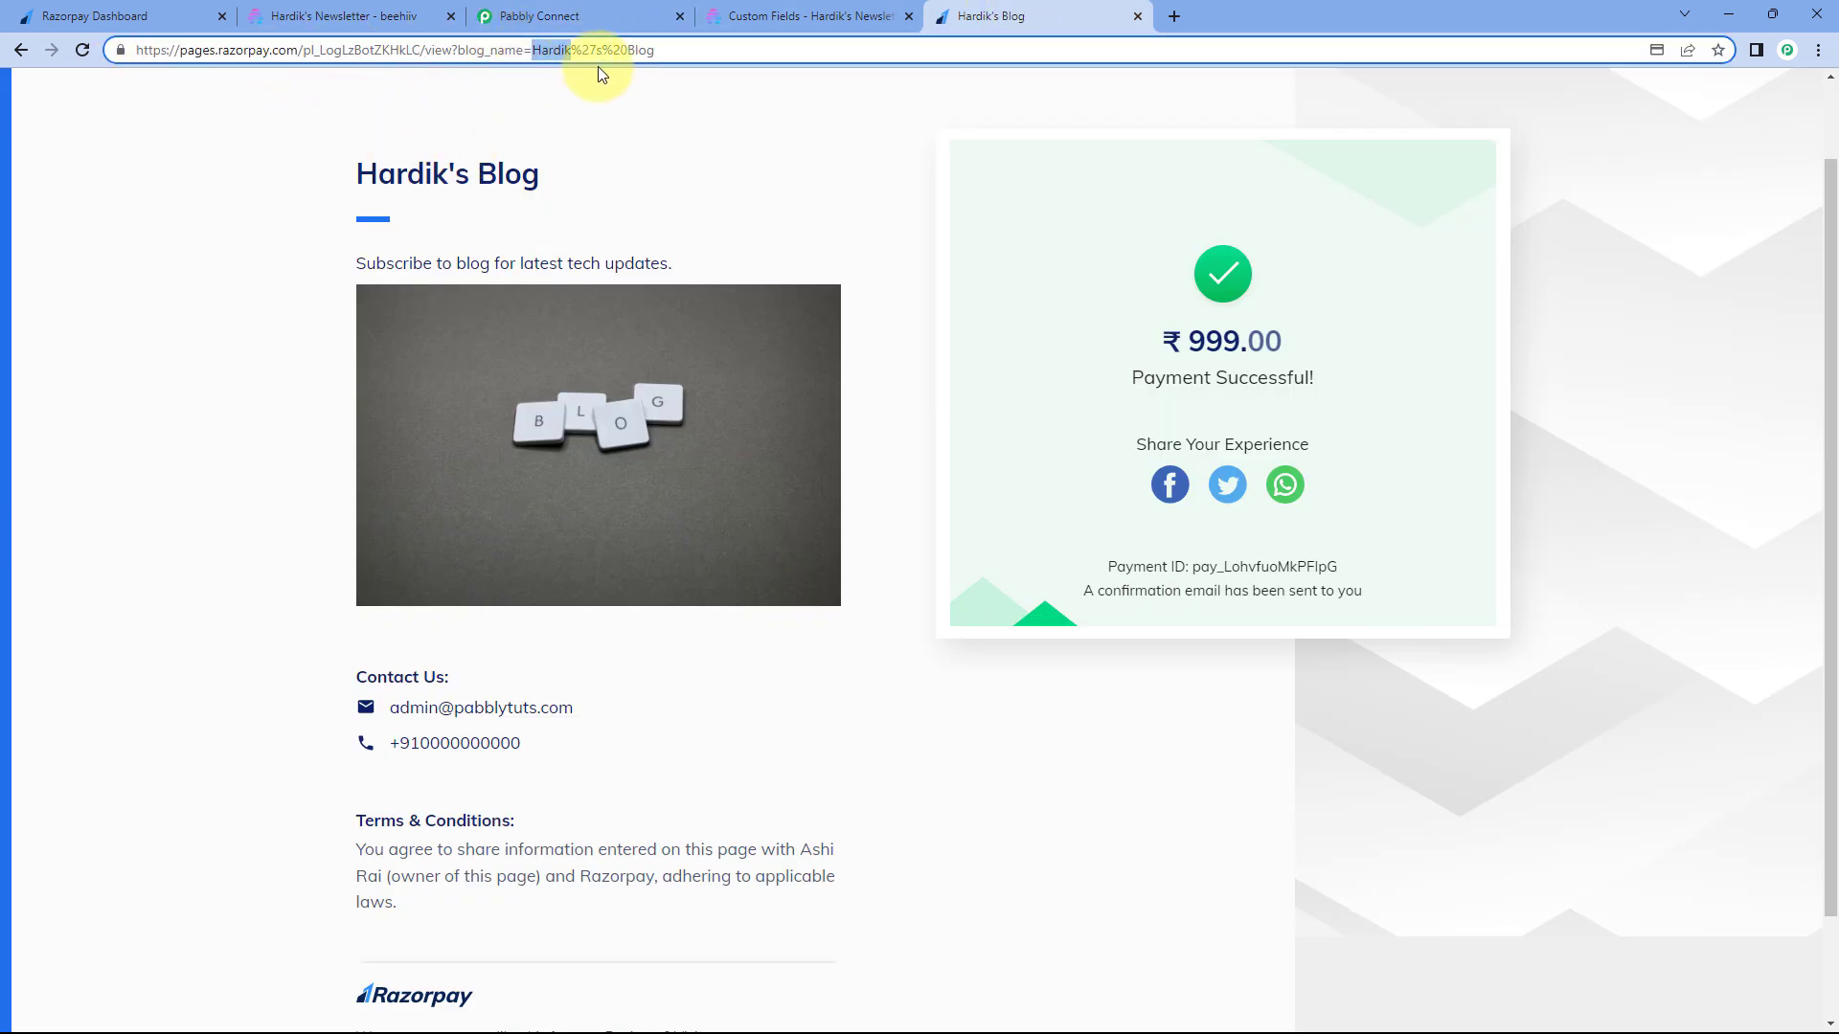
click(723, 103)
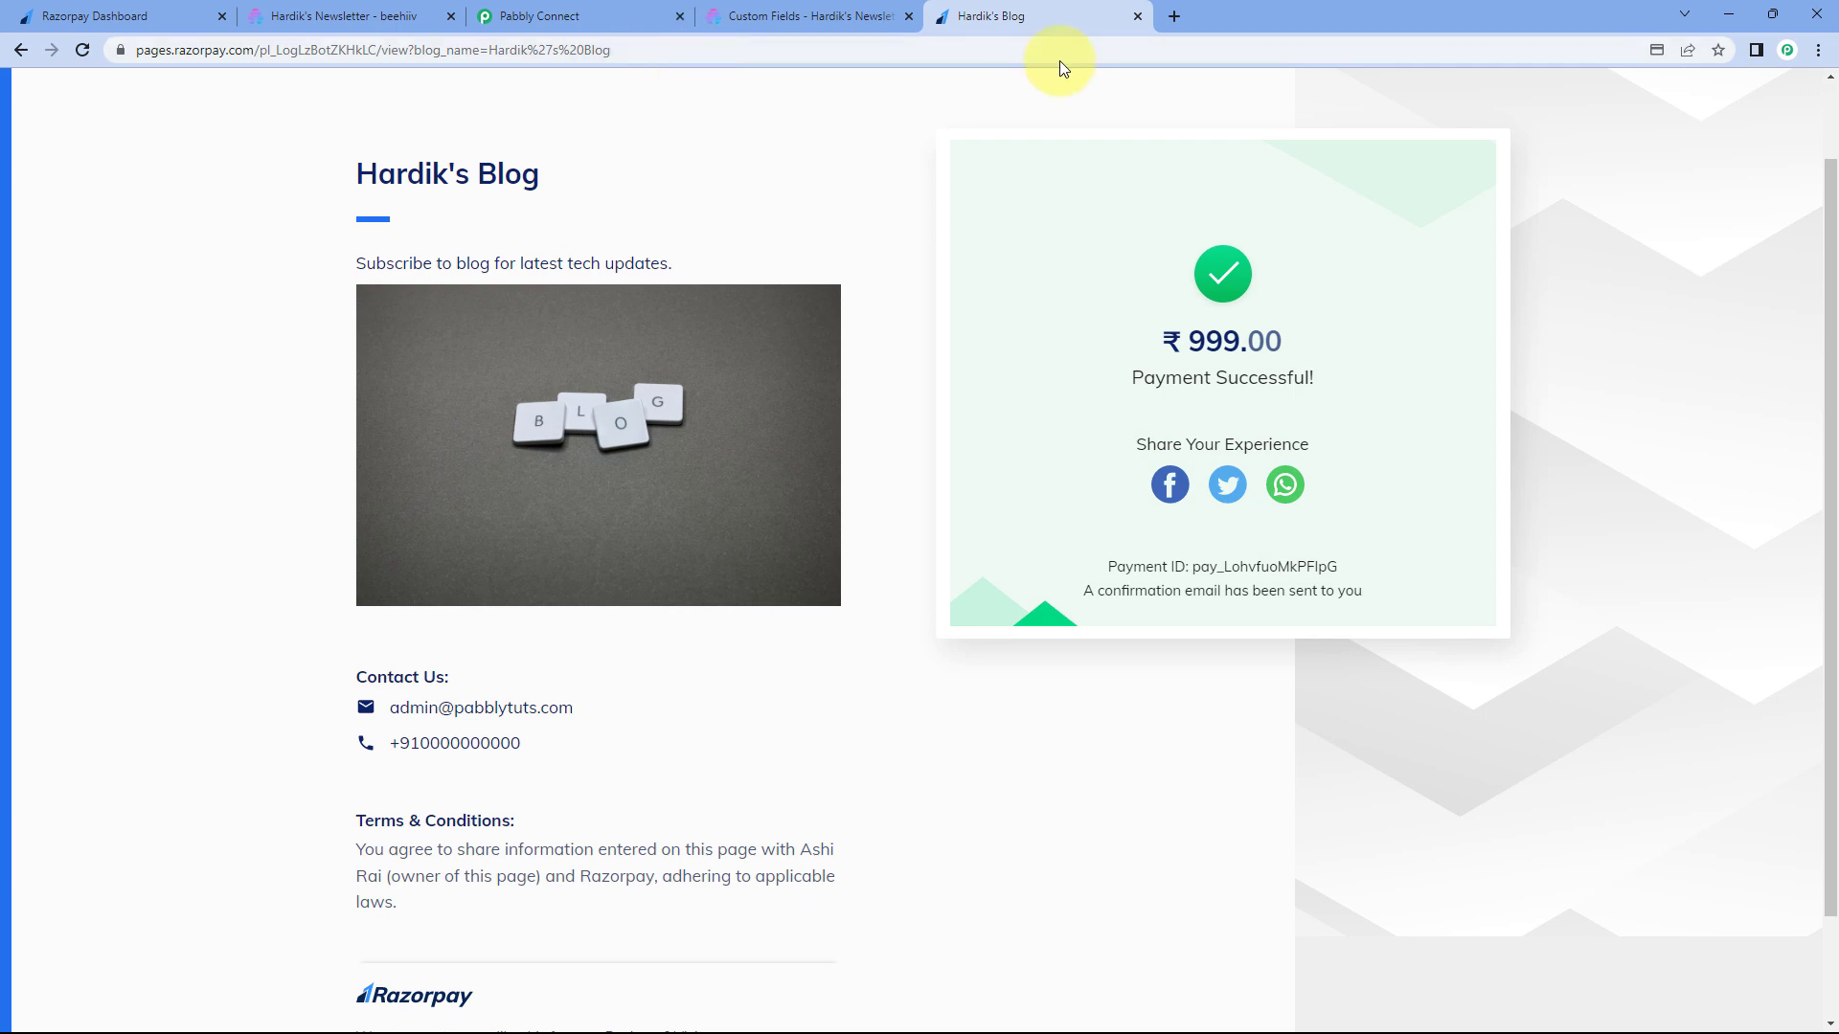
click(1175, 15)
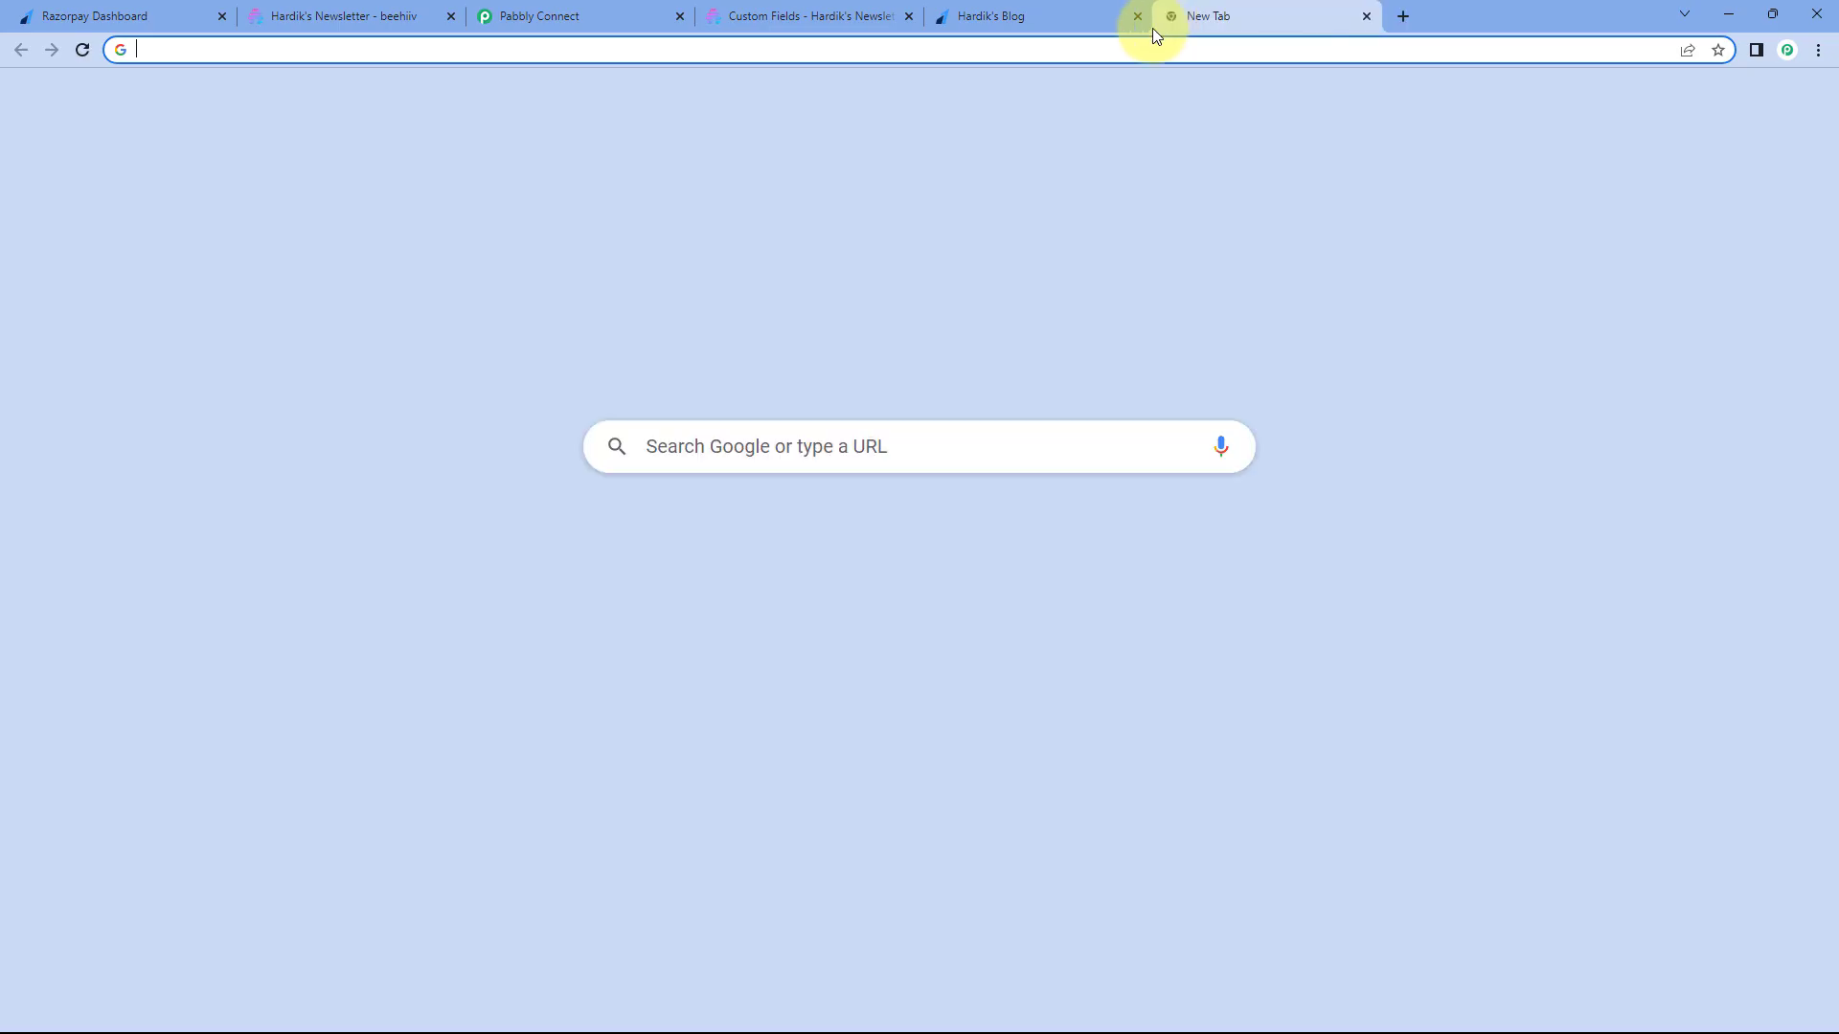
key(ctrl+v)
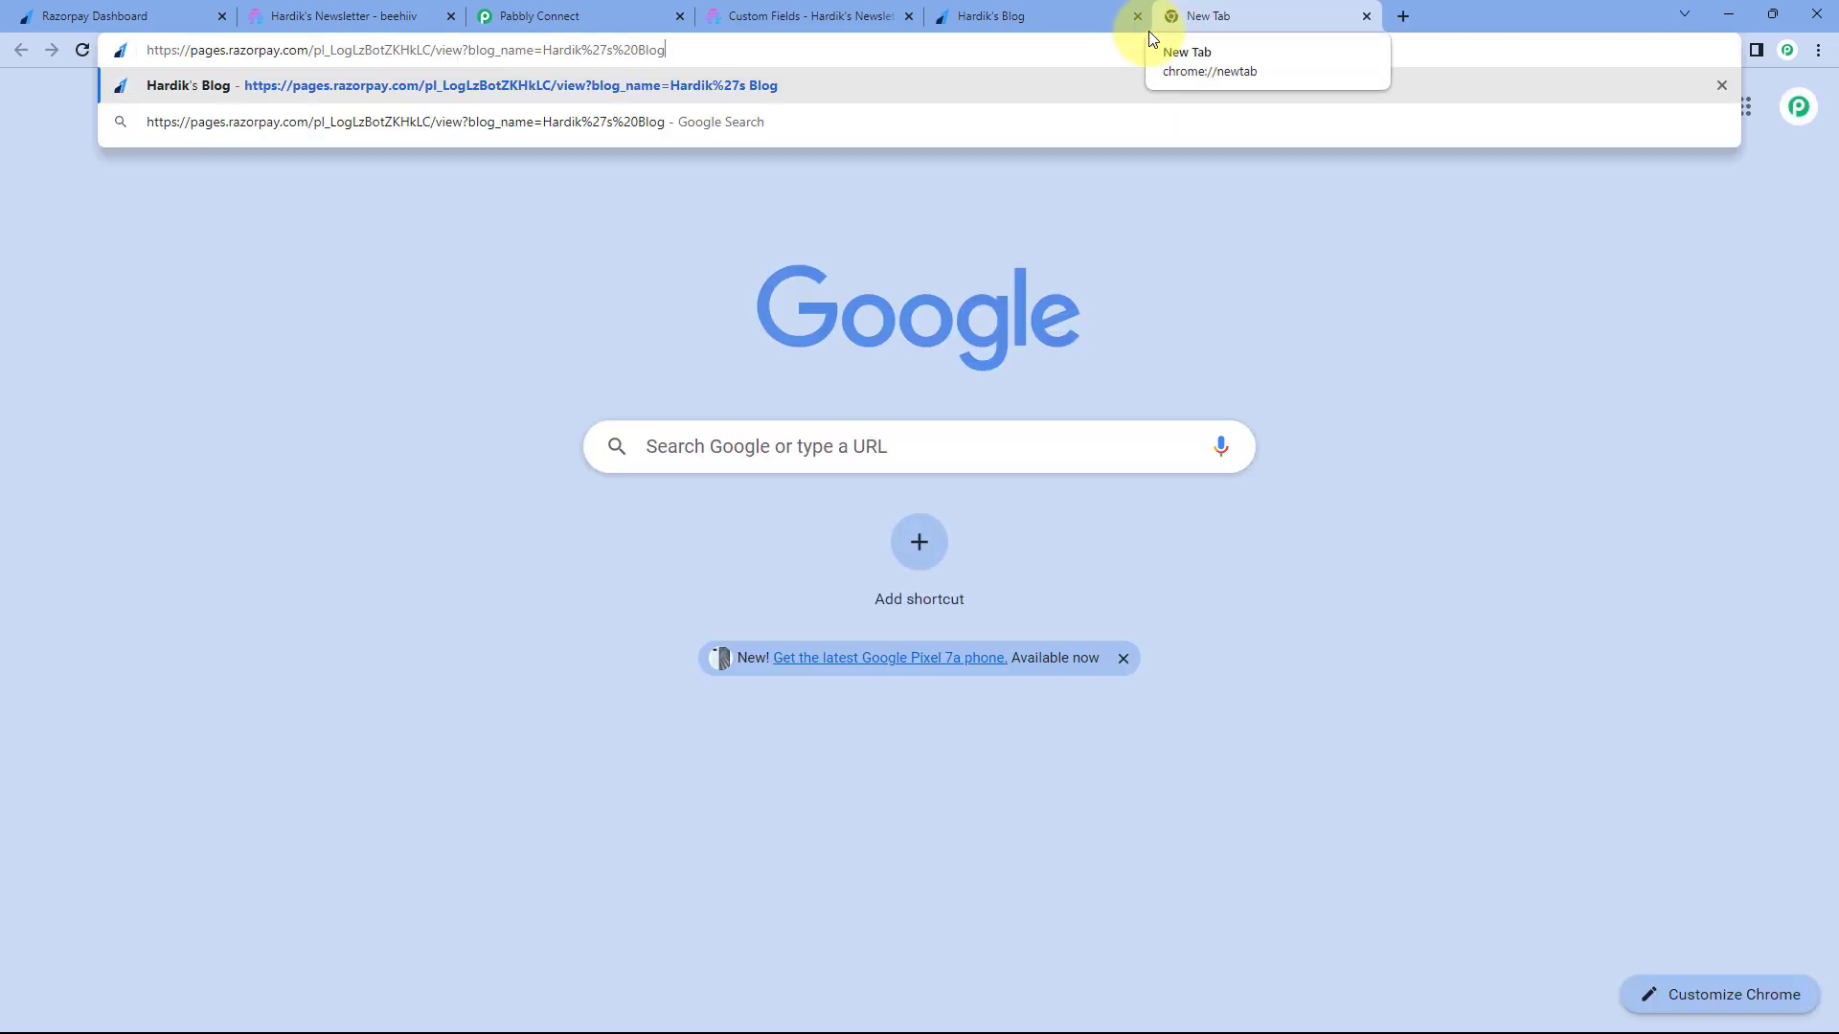
key(Return)
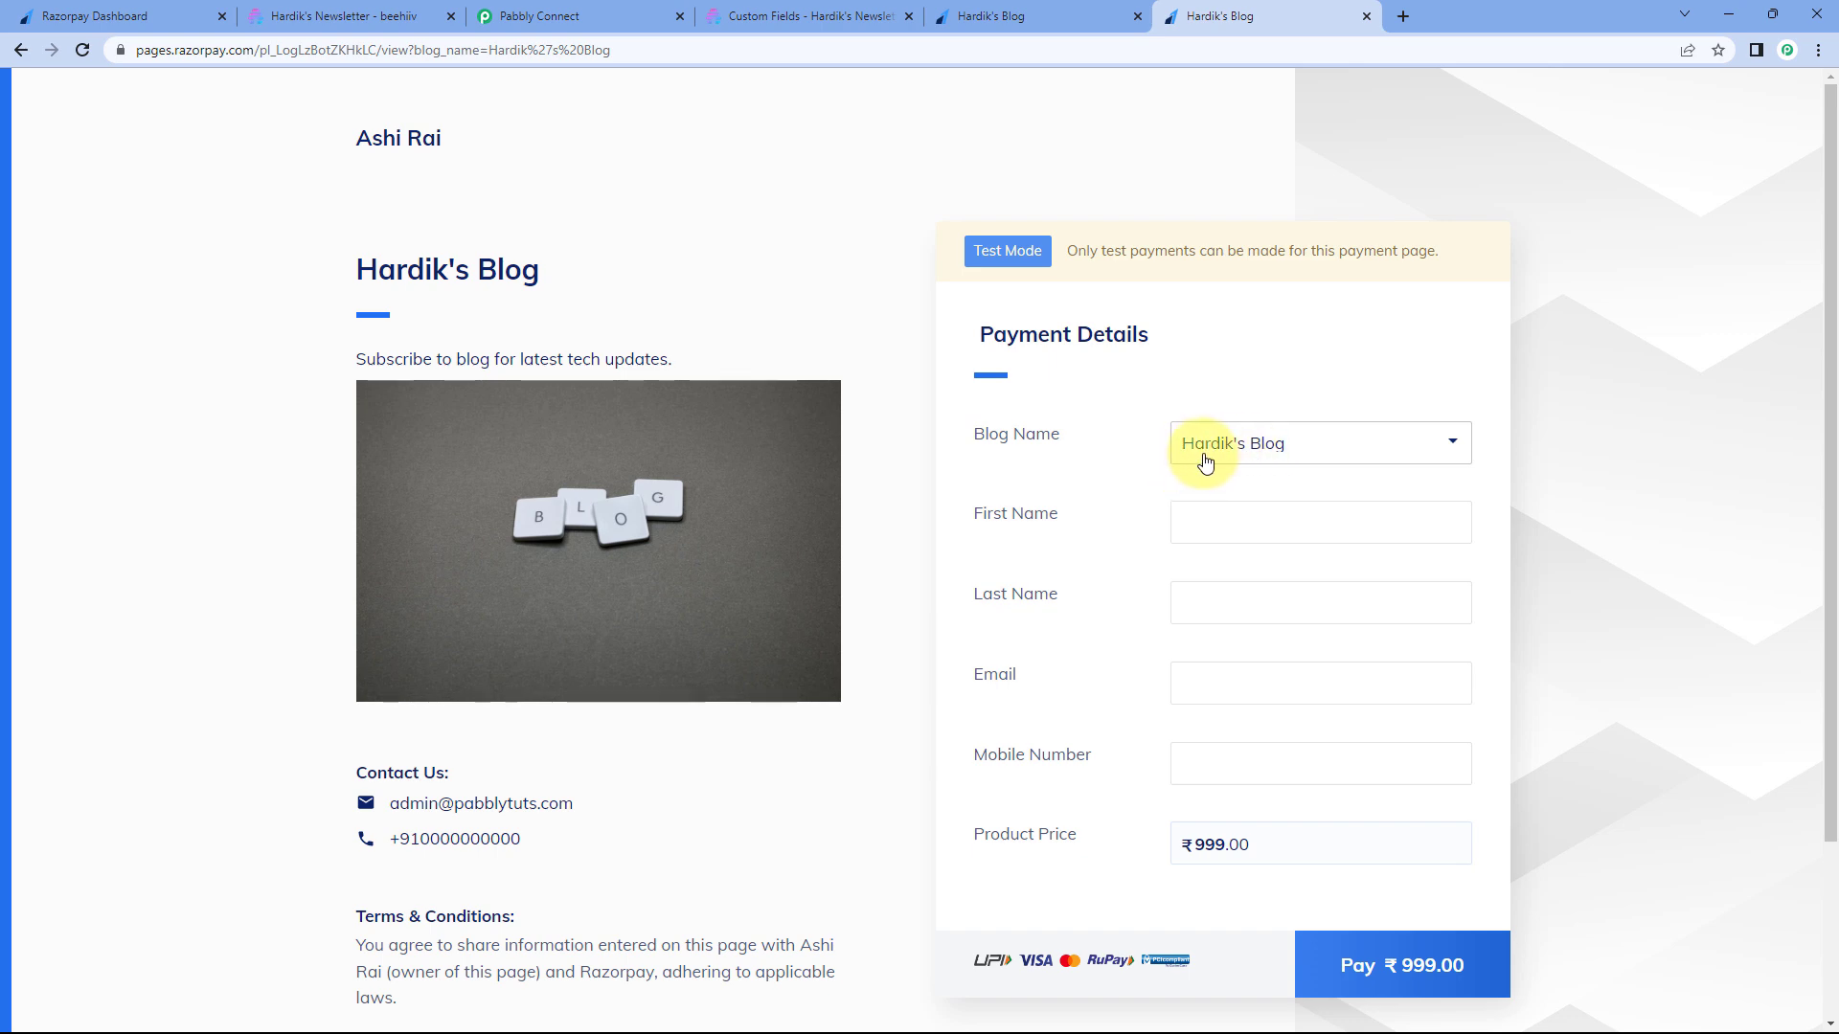
- Enter a test customer's first name, last name, email and mobile number, then submit to pay ₹999
scroll(1109, 411, down, 1)
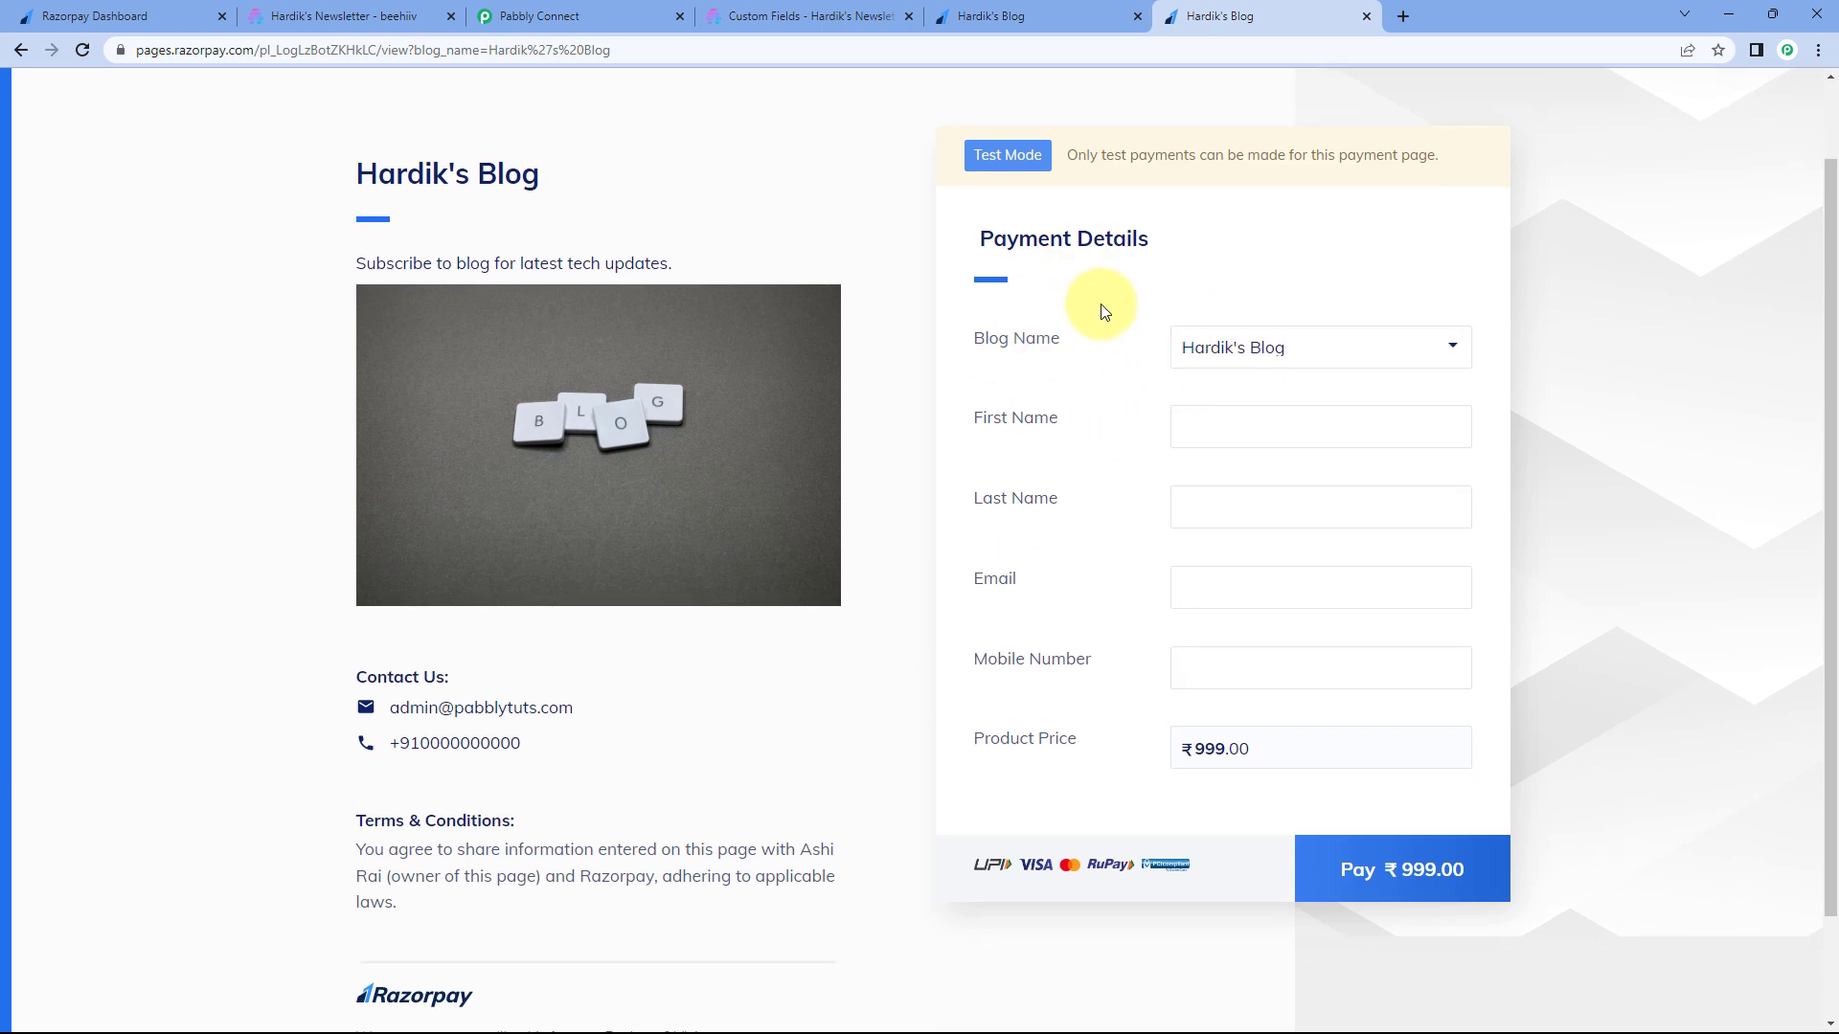
click(1216, 422)
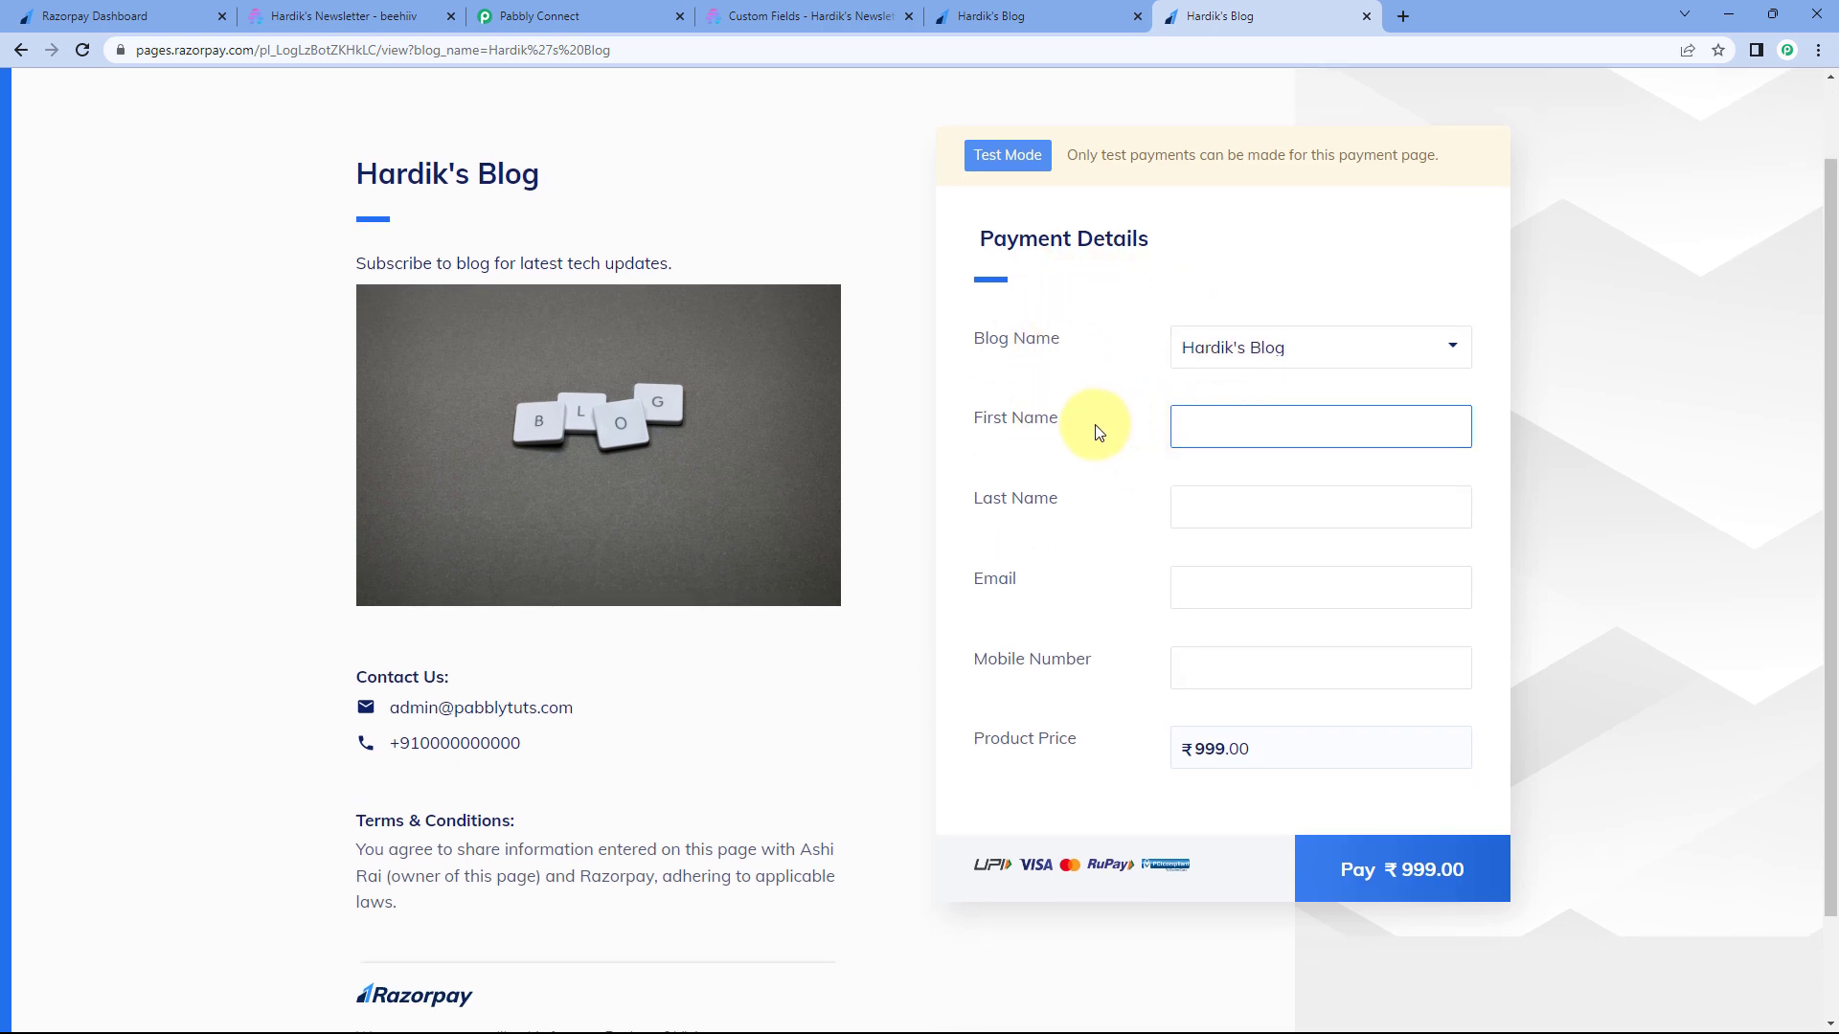
key(Tab)
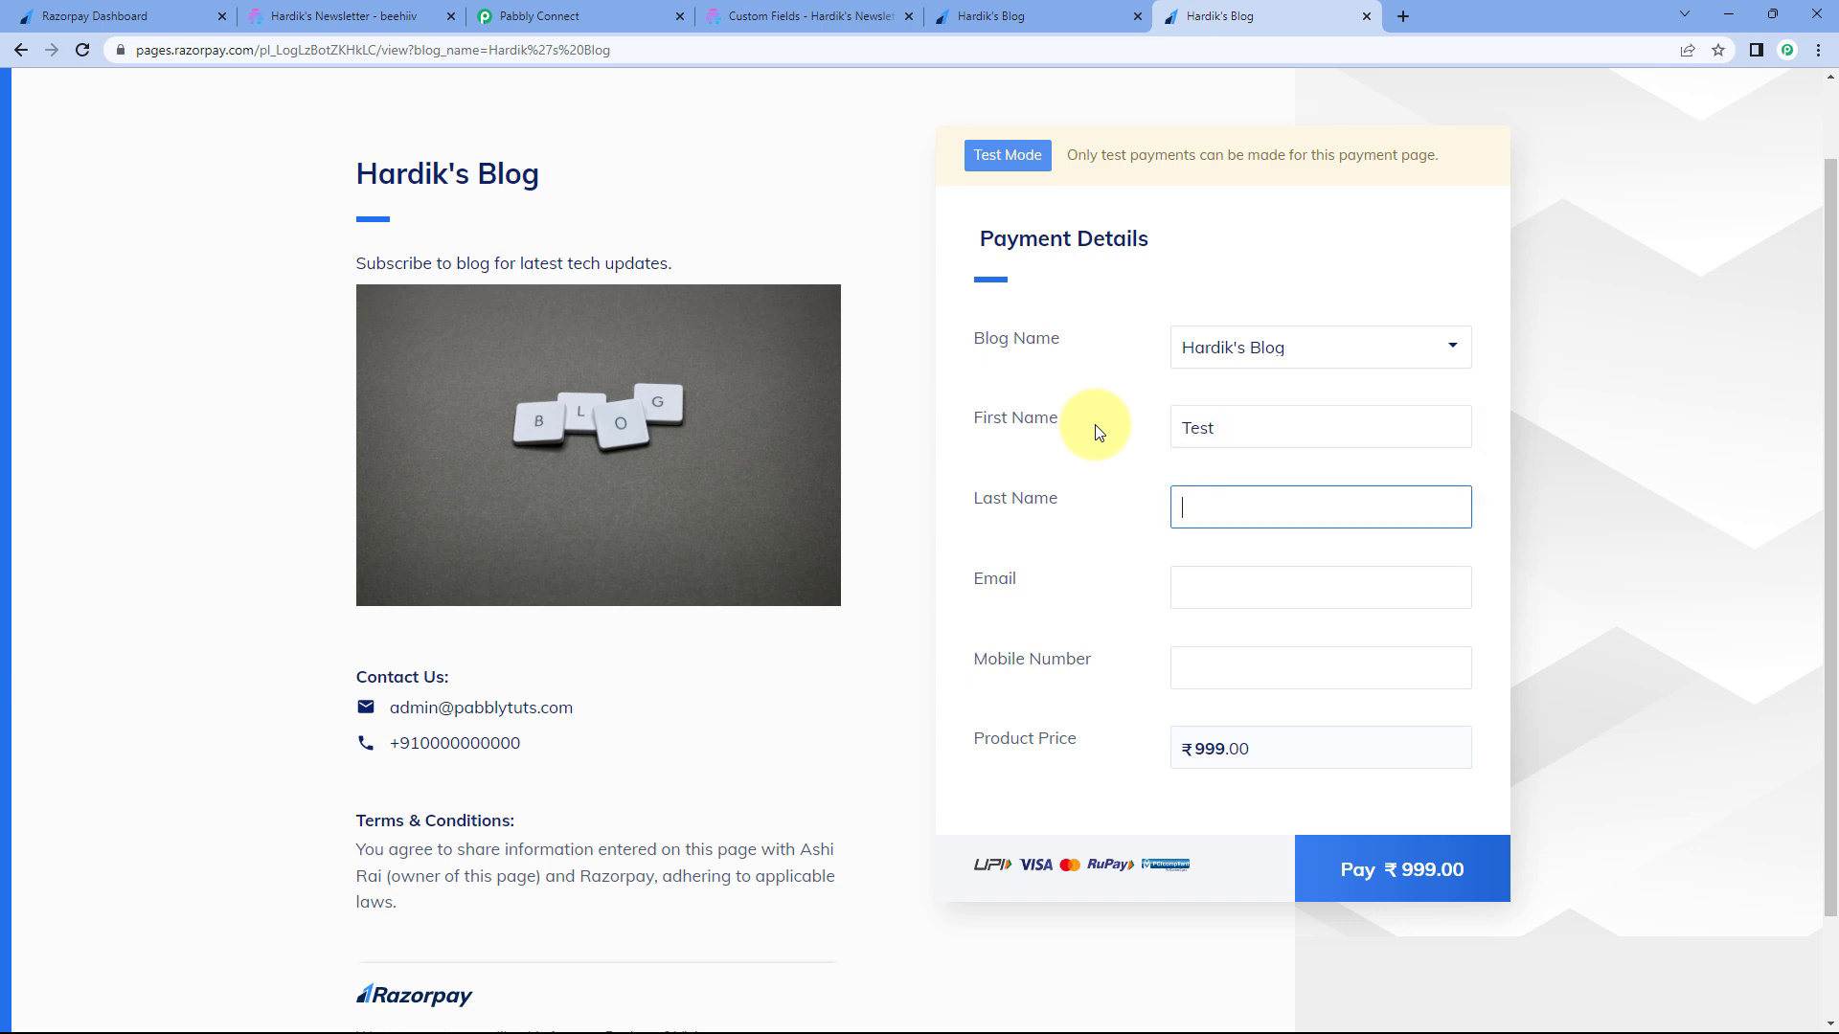
key(Tab)
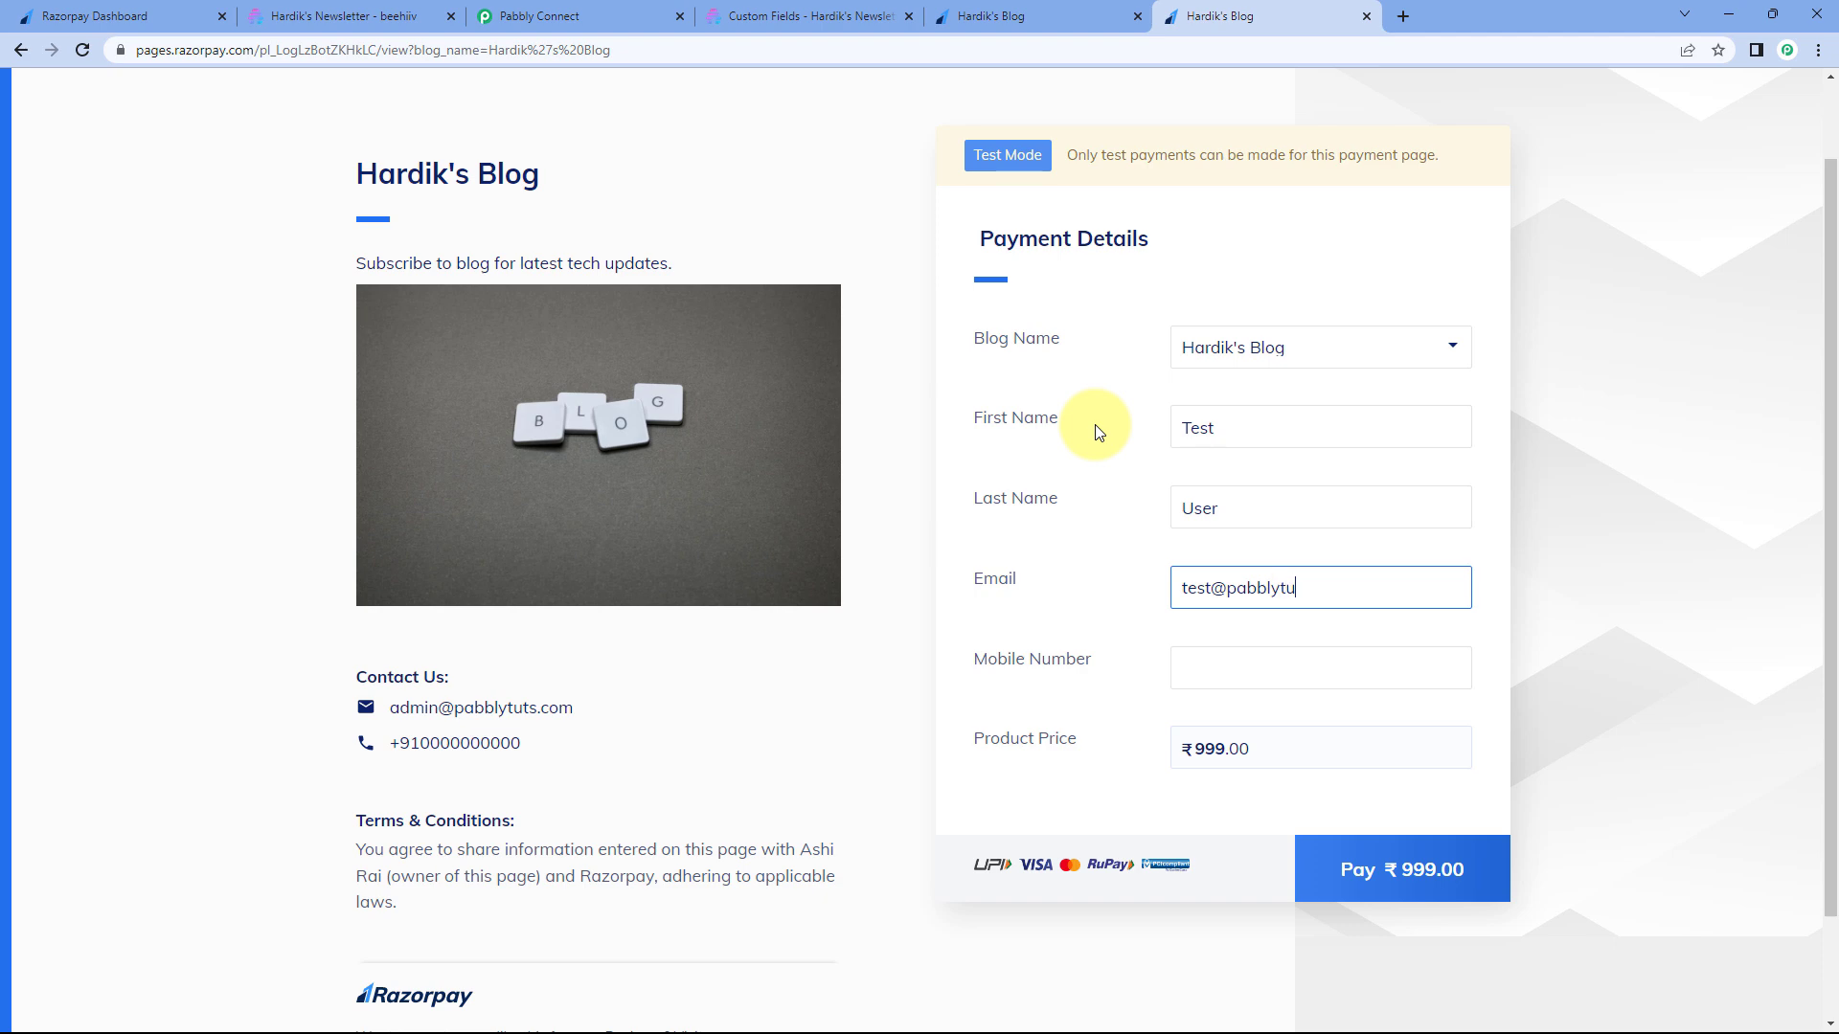
key(Tab)
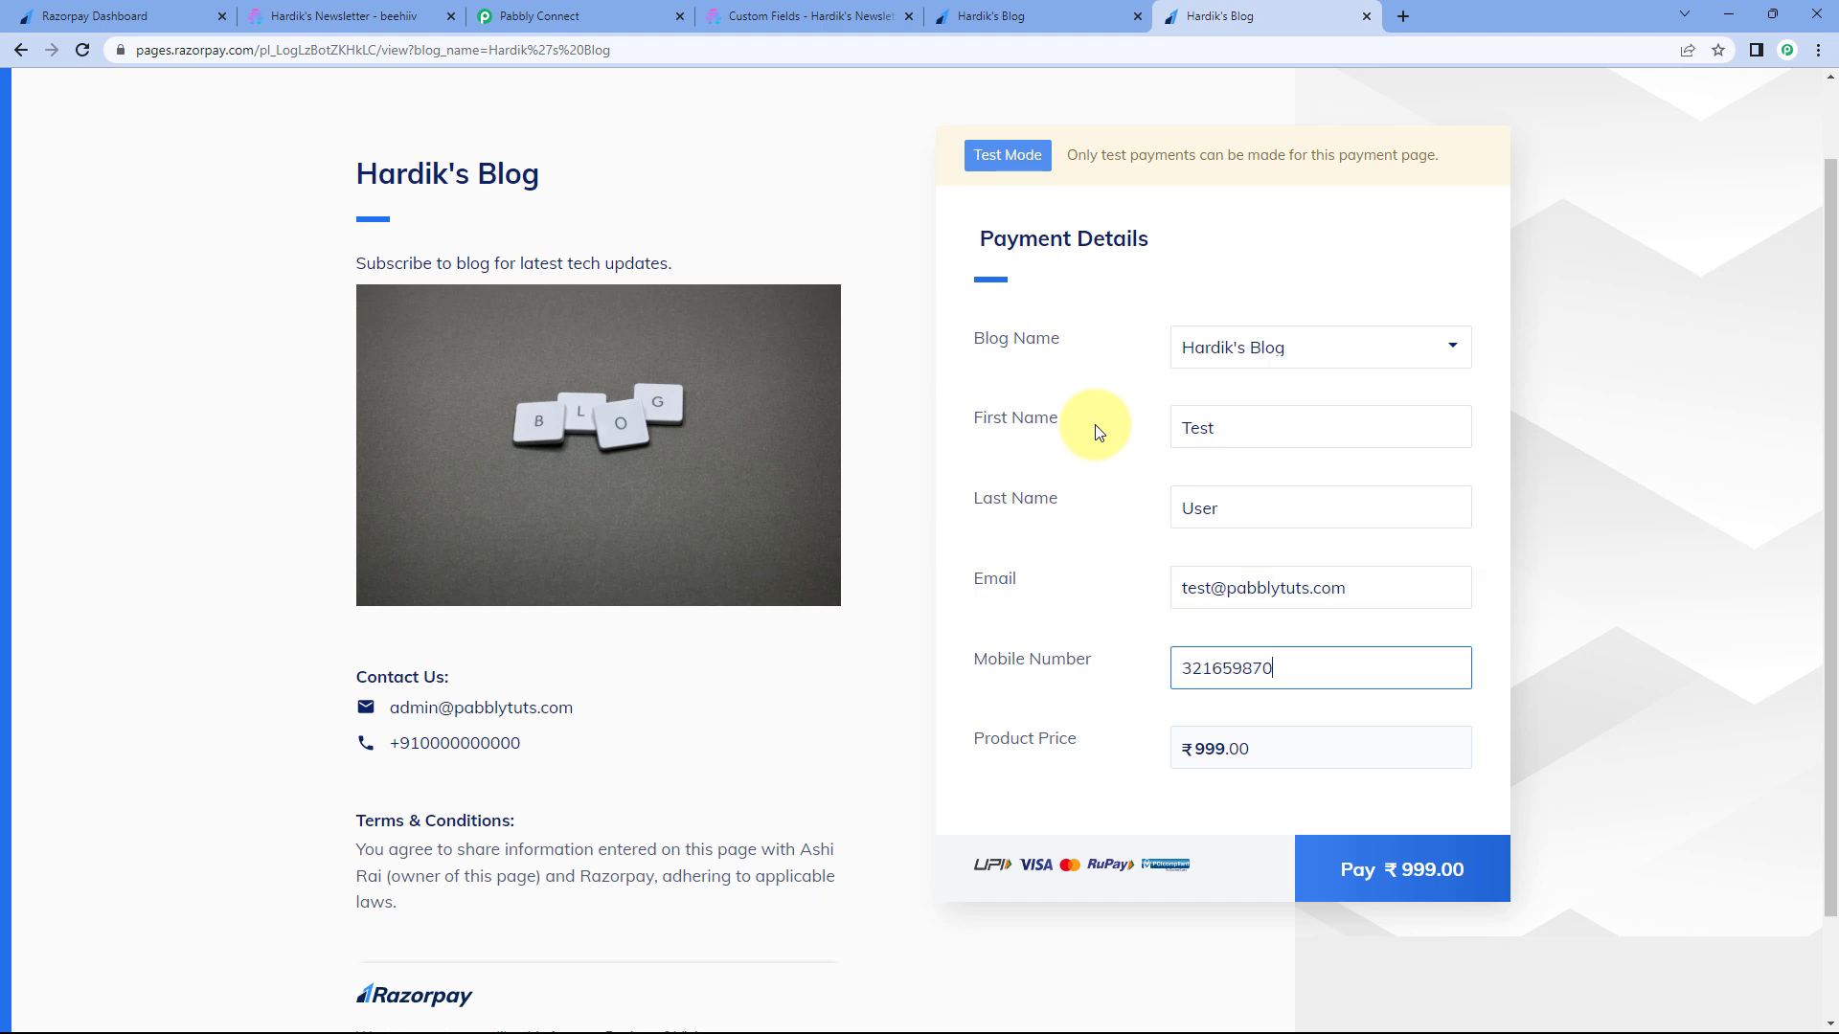
click(1416, 870)
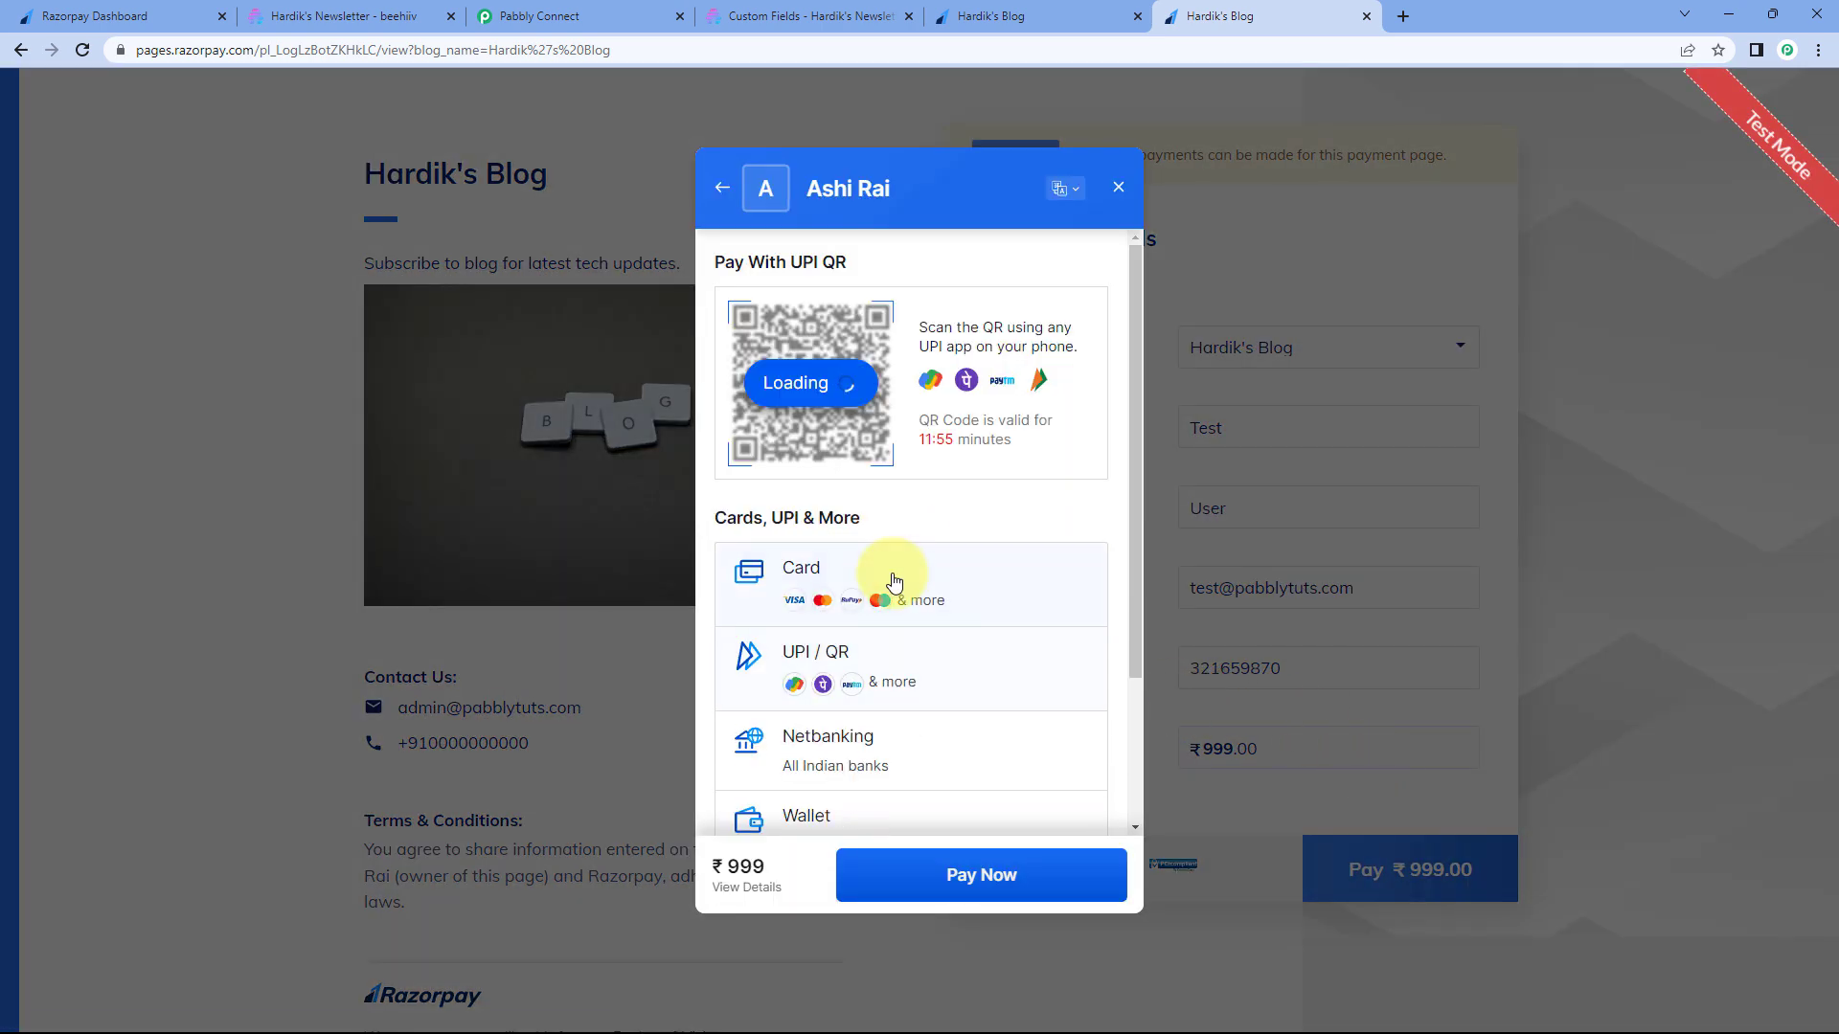
- Pay ₹999 by test card with expiry 12/26 and the test OTP, then switch to Beehiiv
click(894, 582)
click(812, 343)
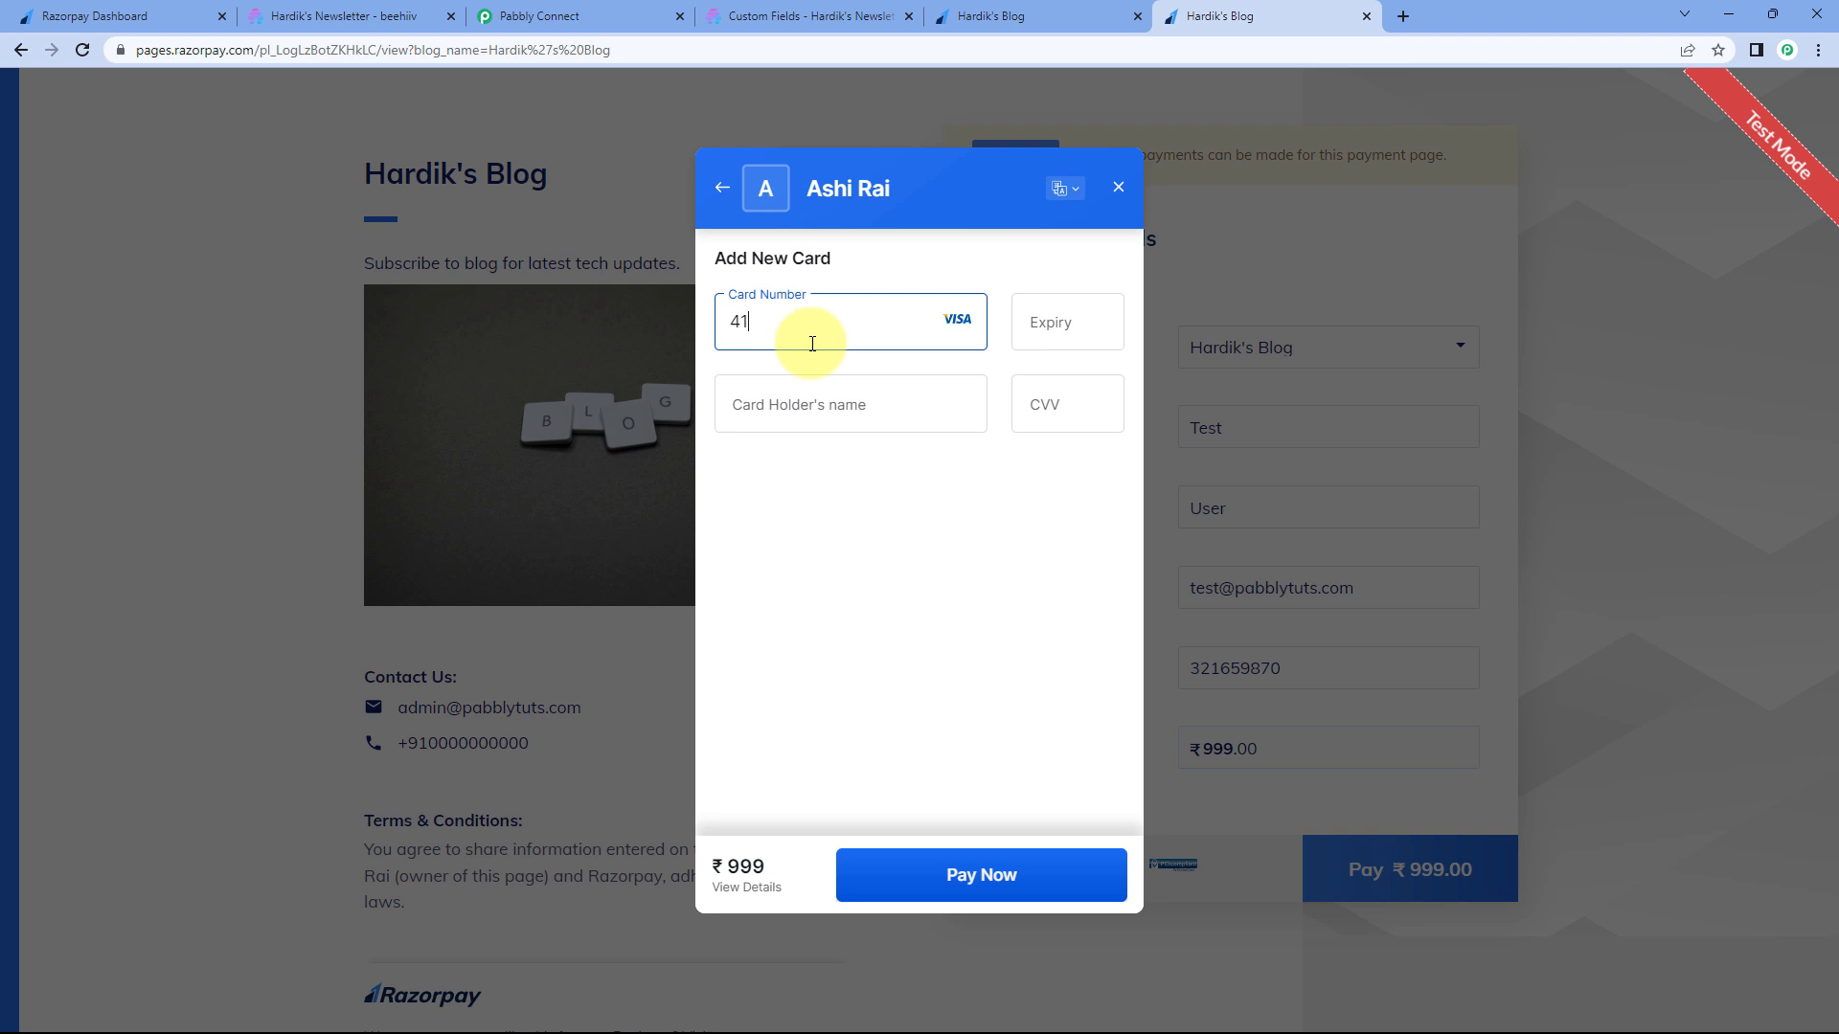
text(12 / 26)
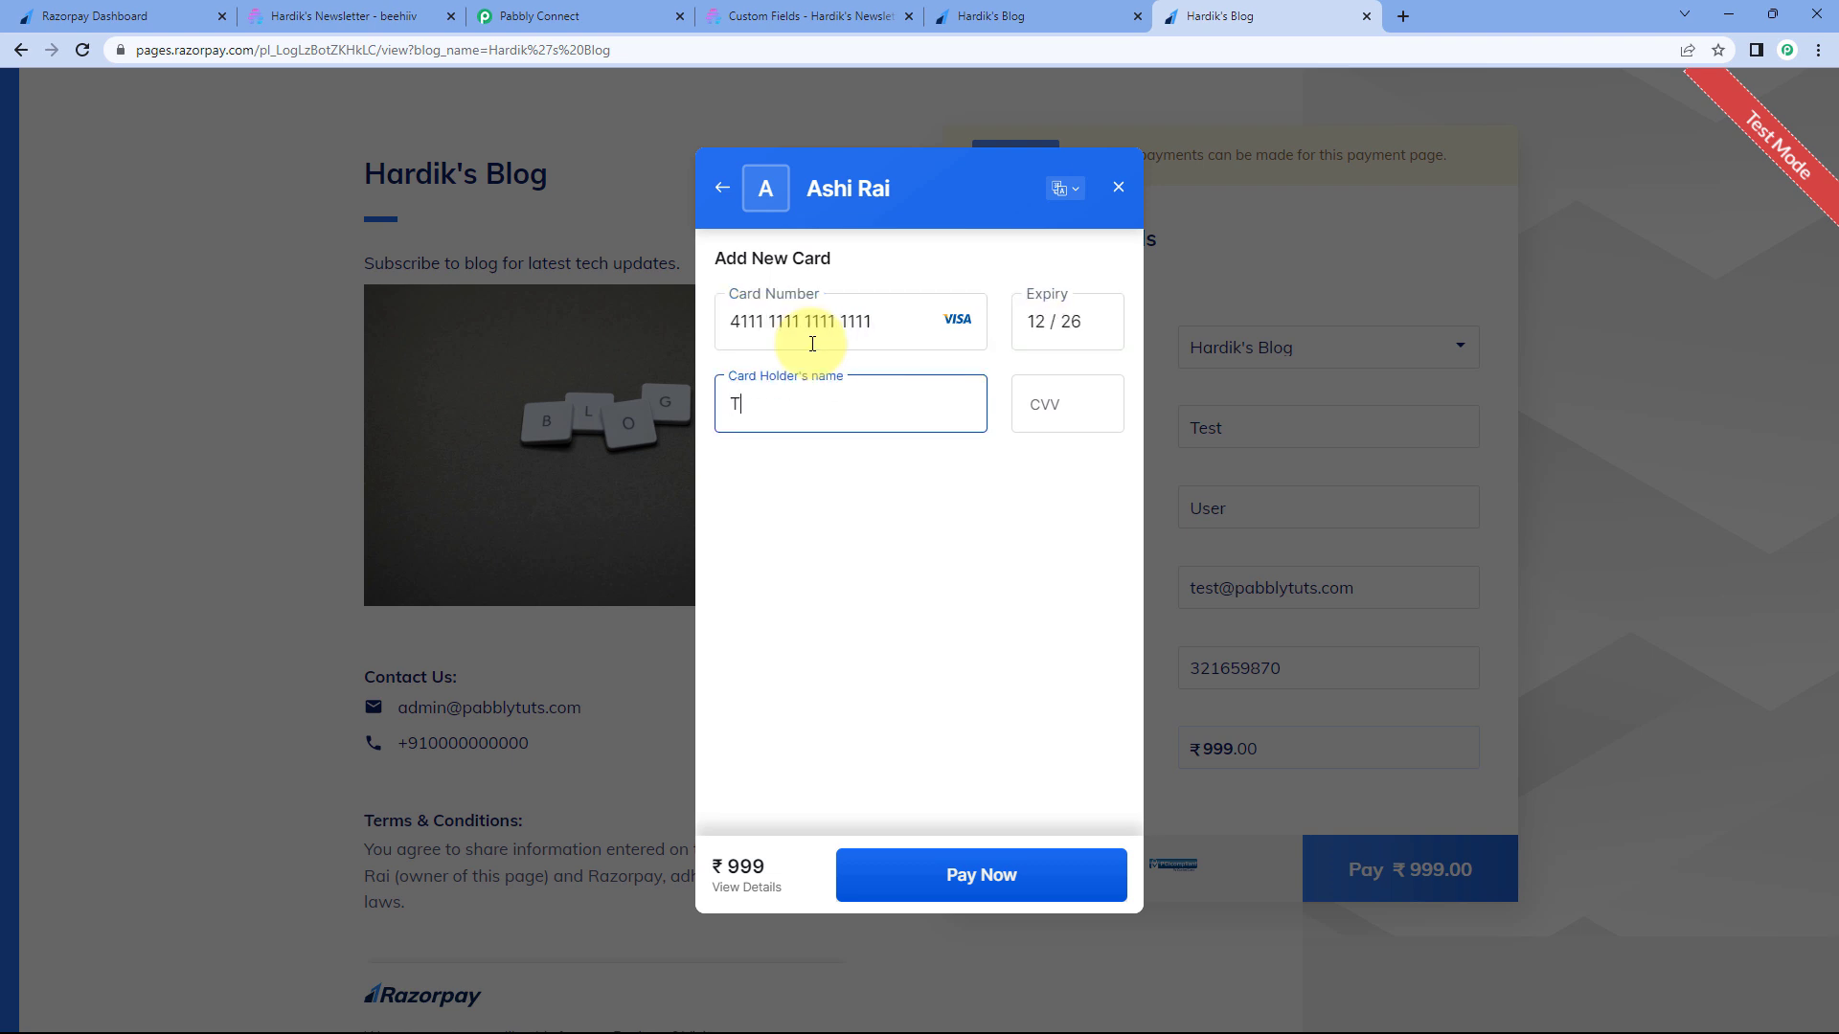
key(Tab)
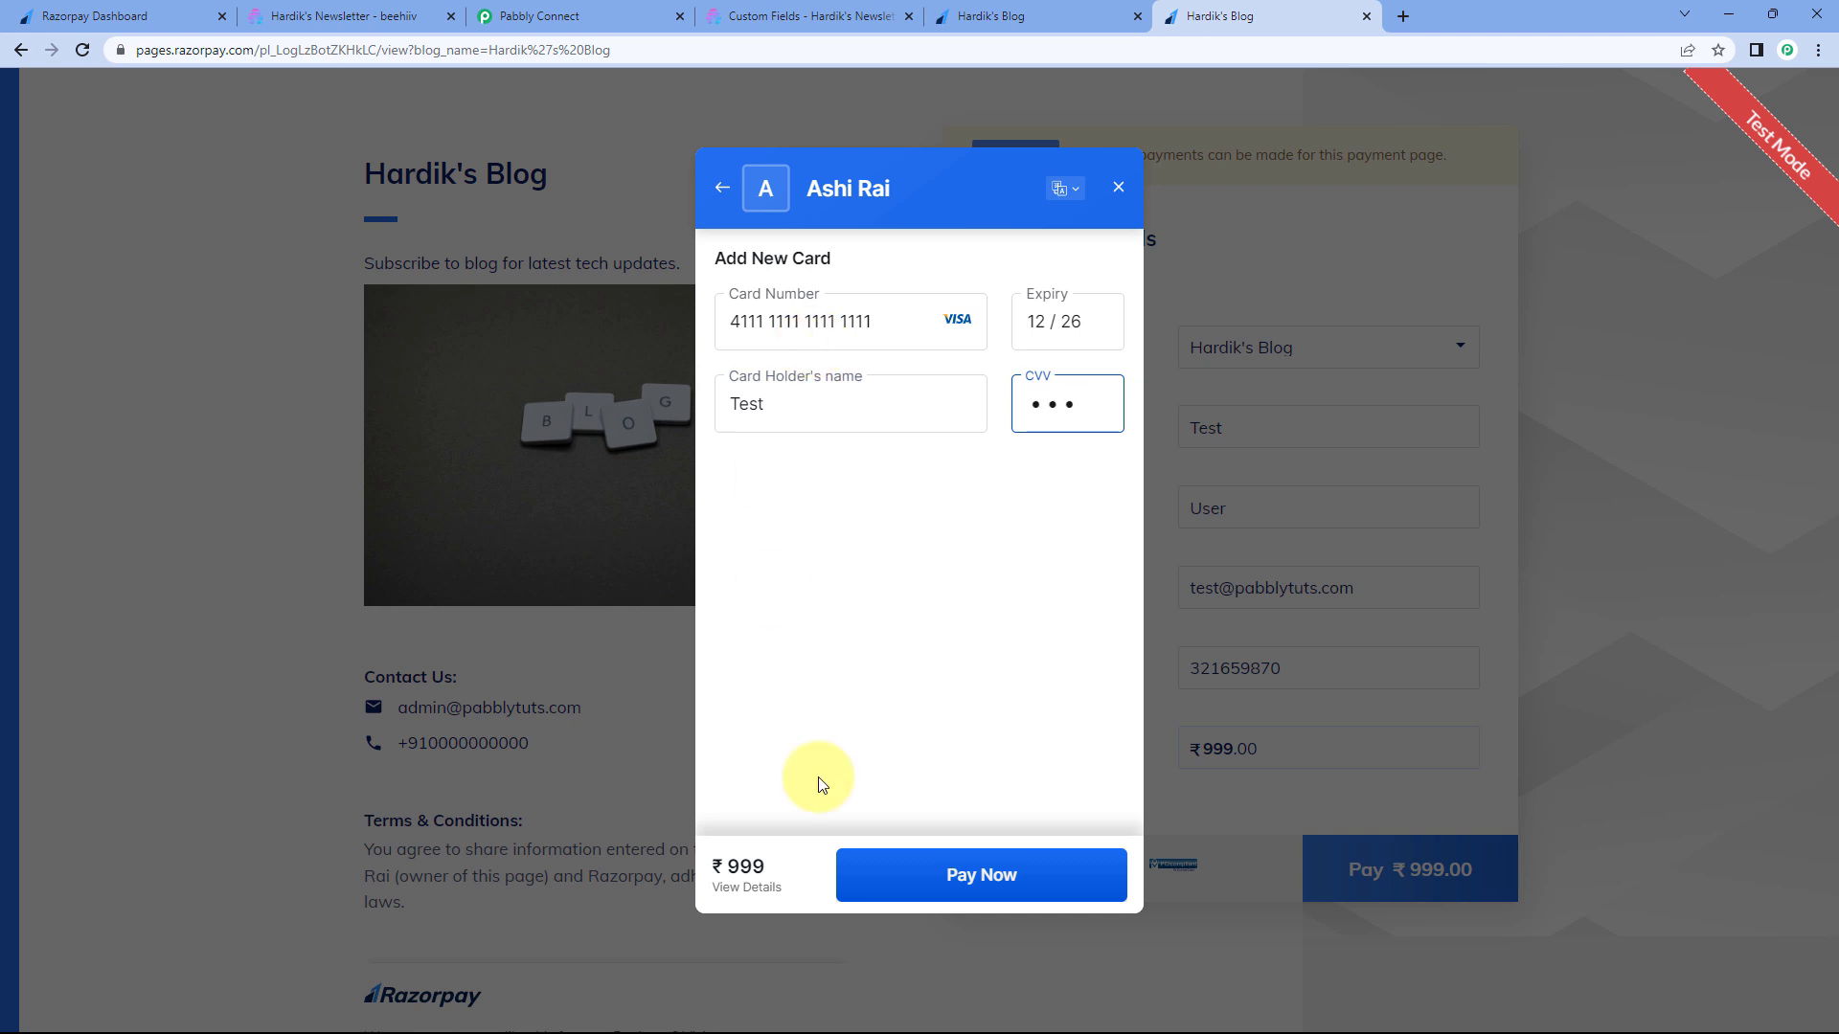
click(1010, 876)
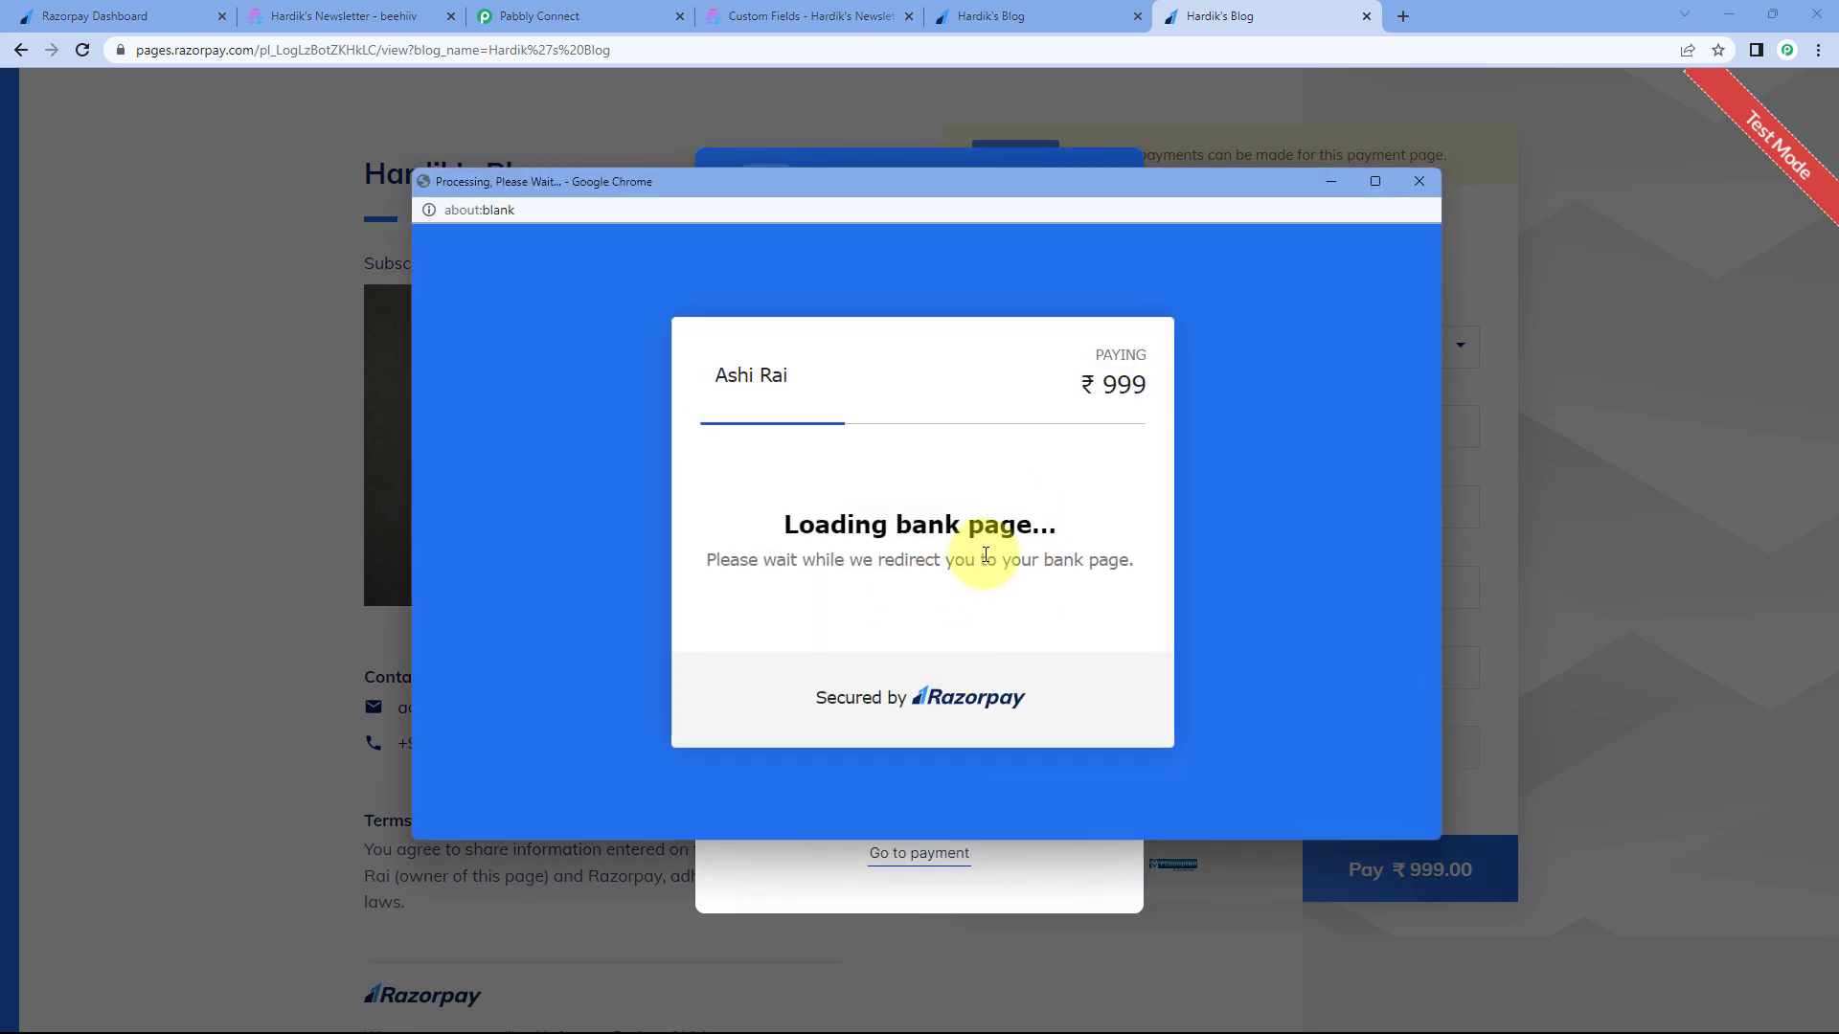
text(1111)
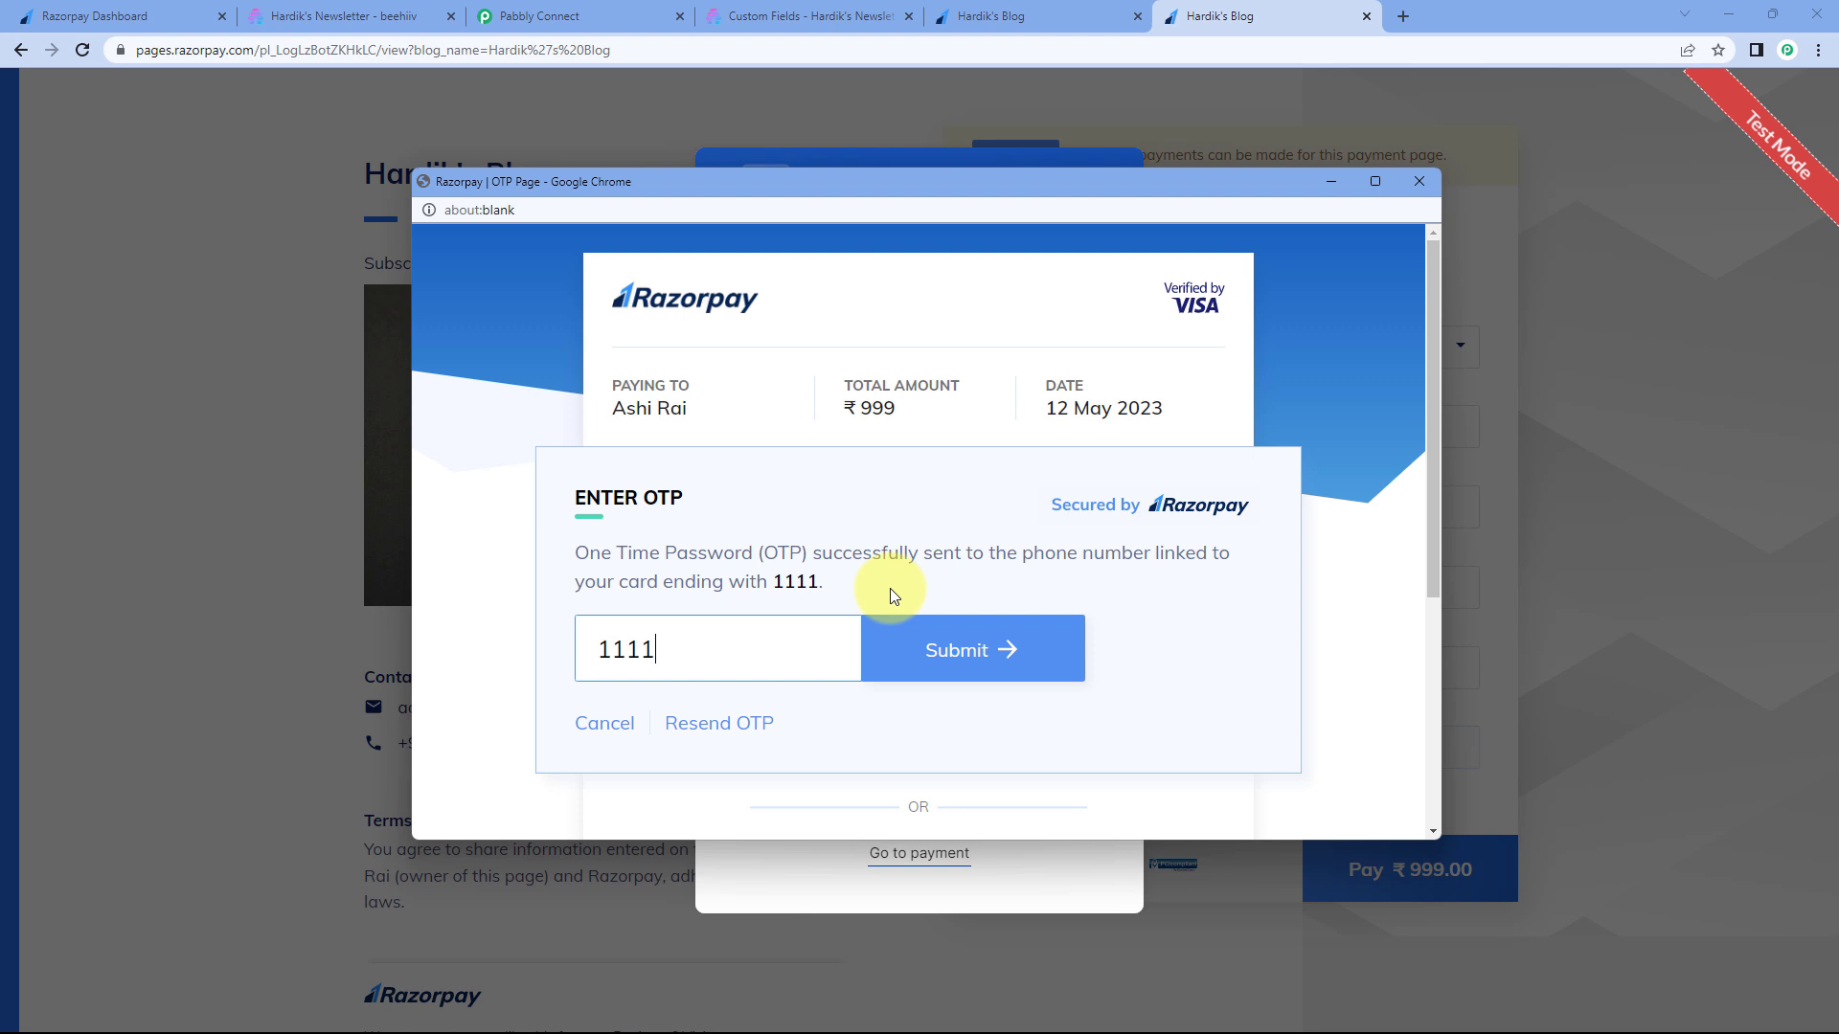
key(Return)
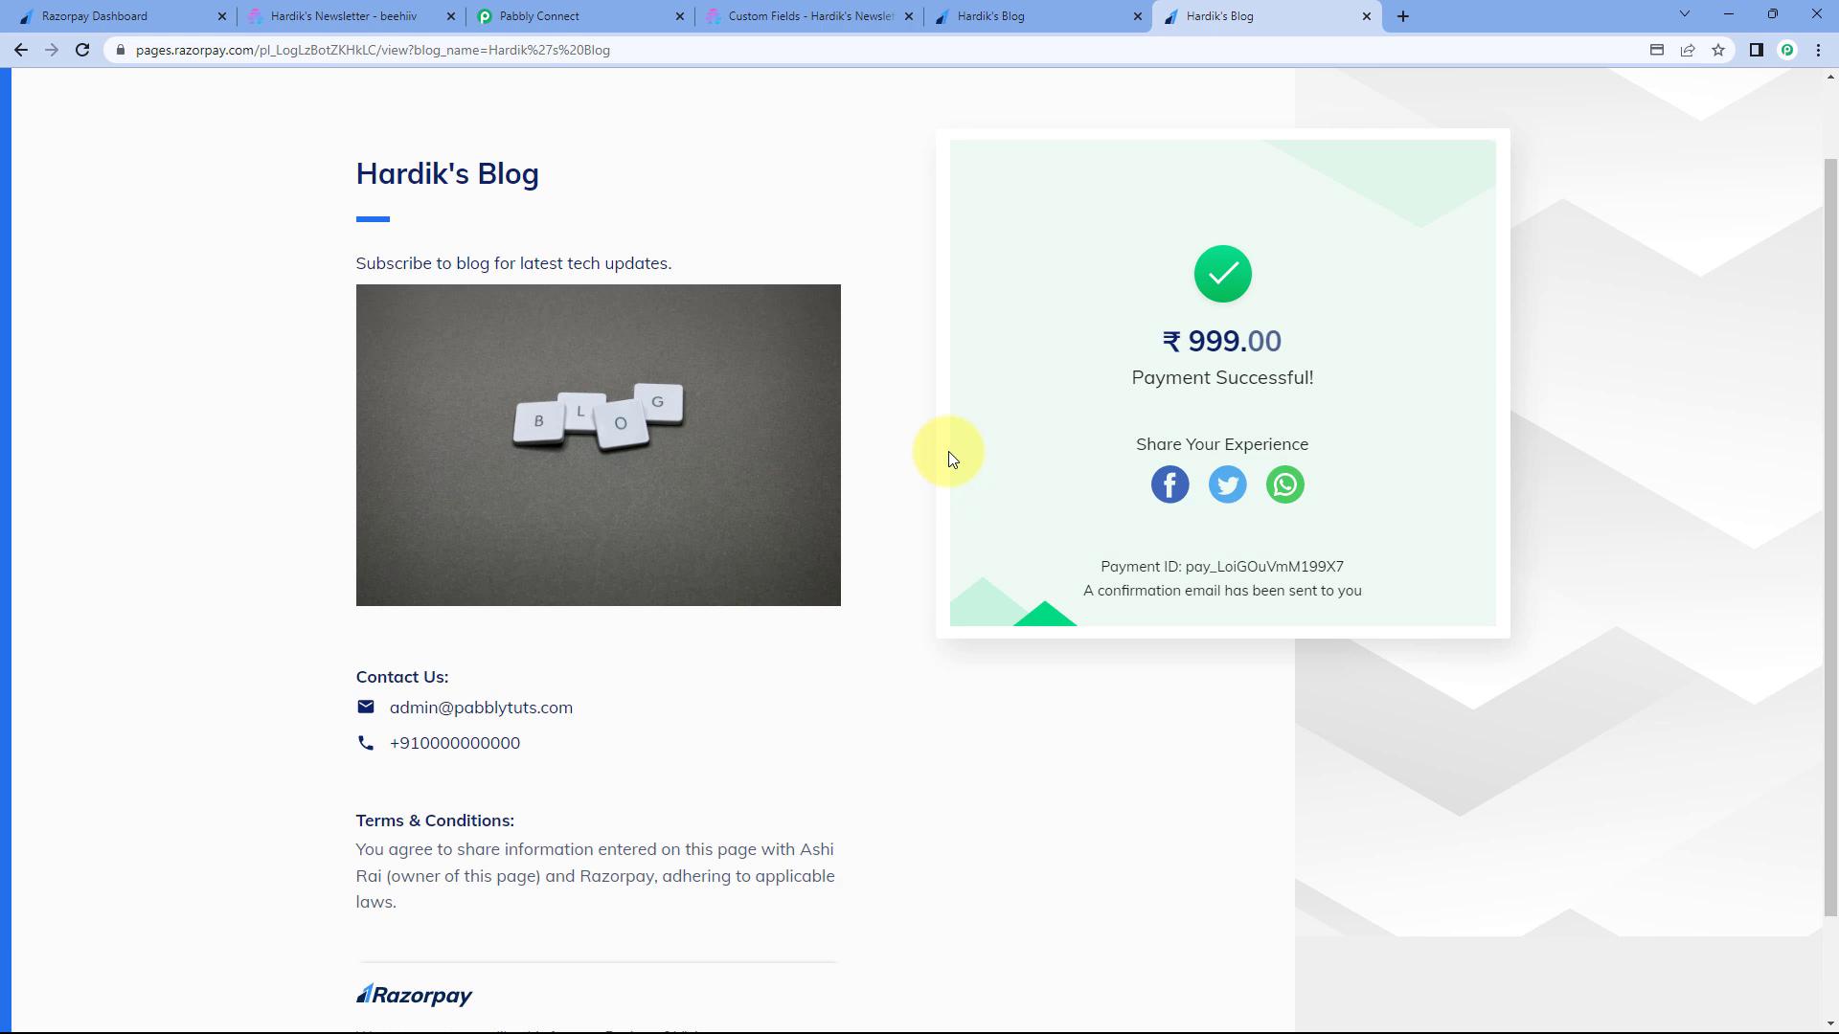
click(387, 17)
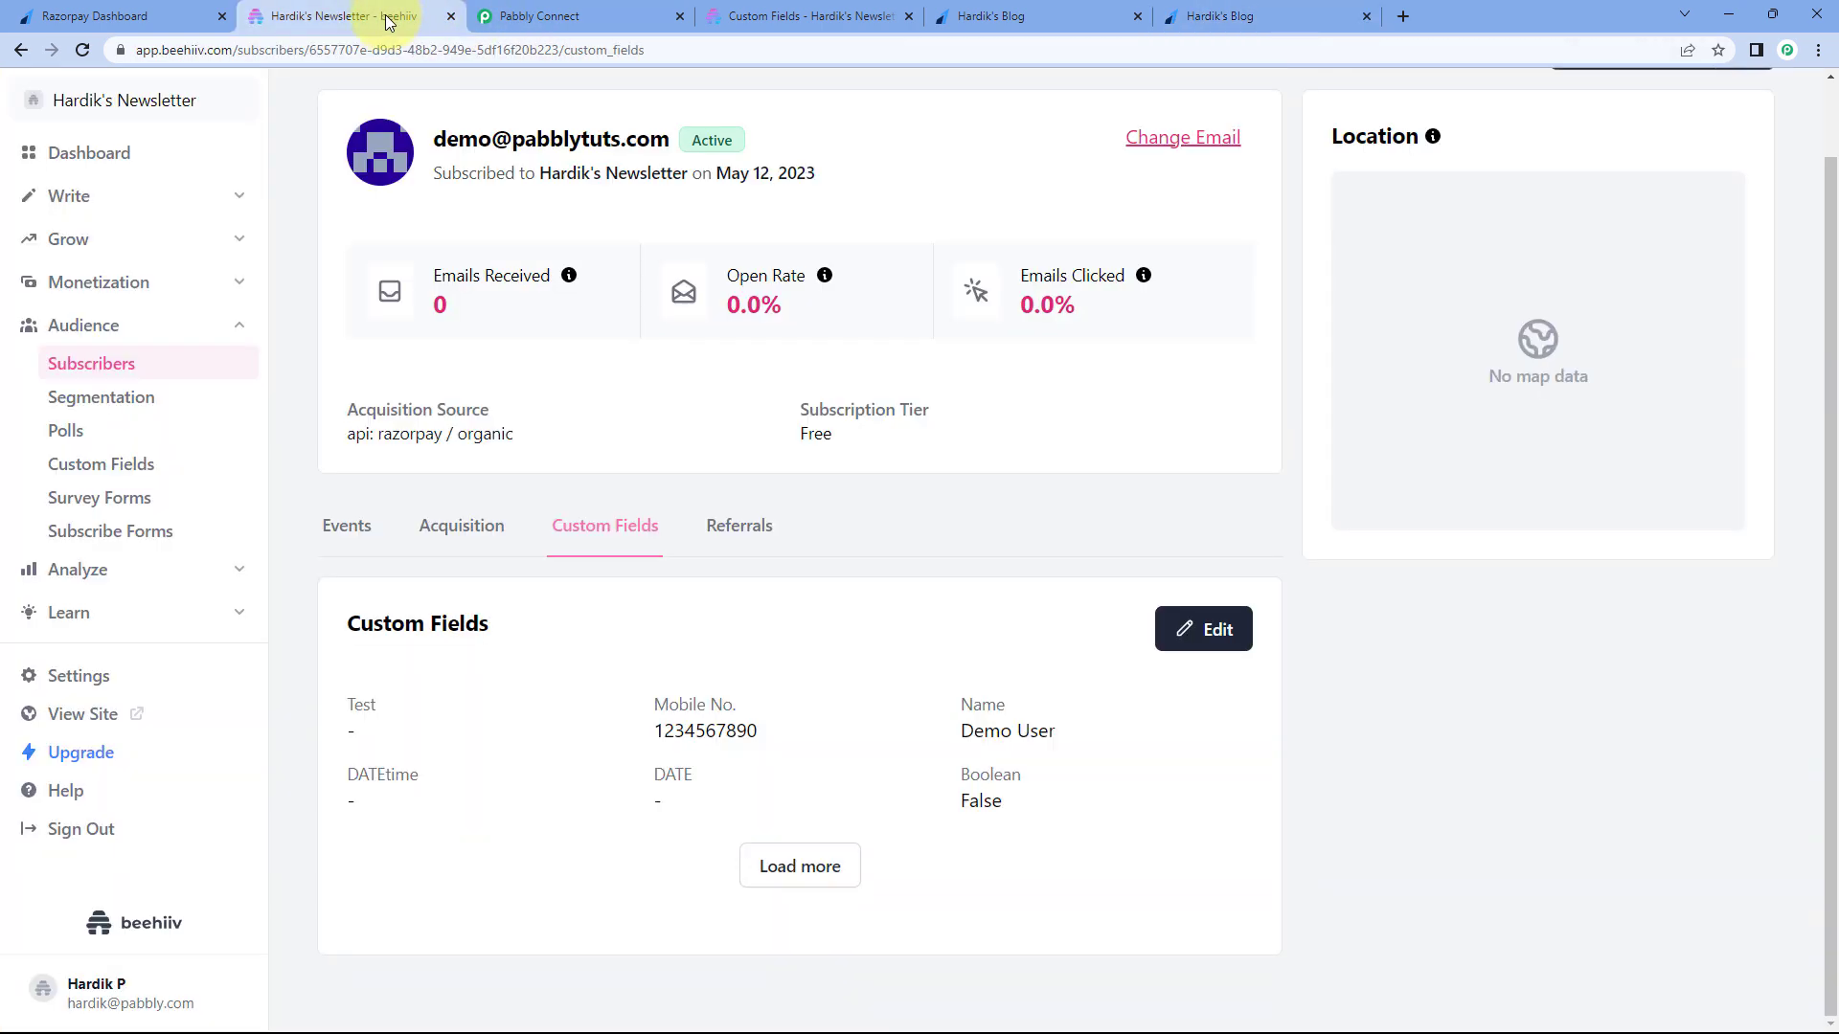
- Open the newly added test subscriber and match its email against the payment confirmation page
click(117, 369)
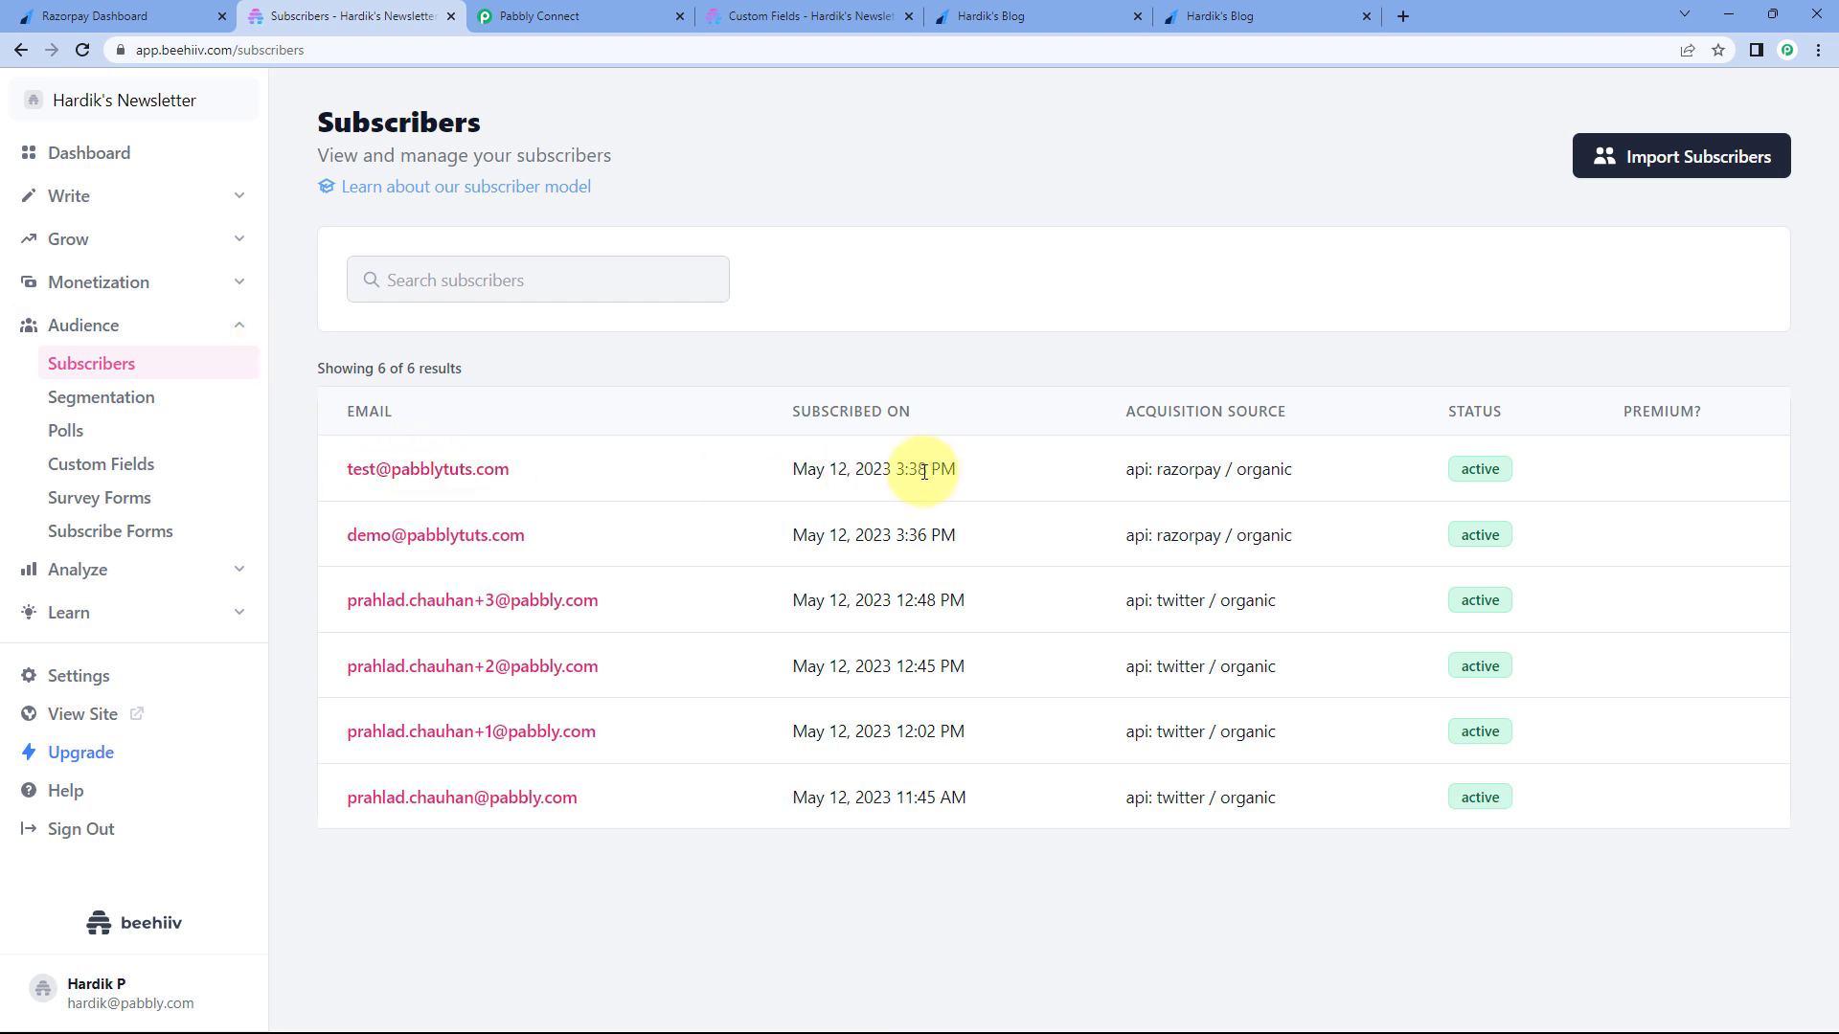
click(475, 470)
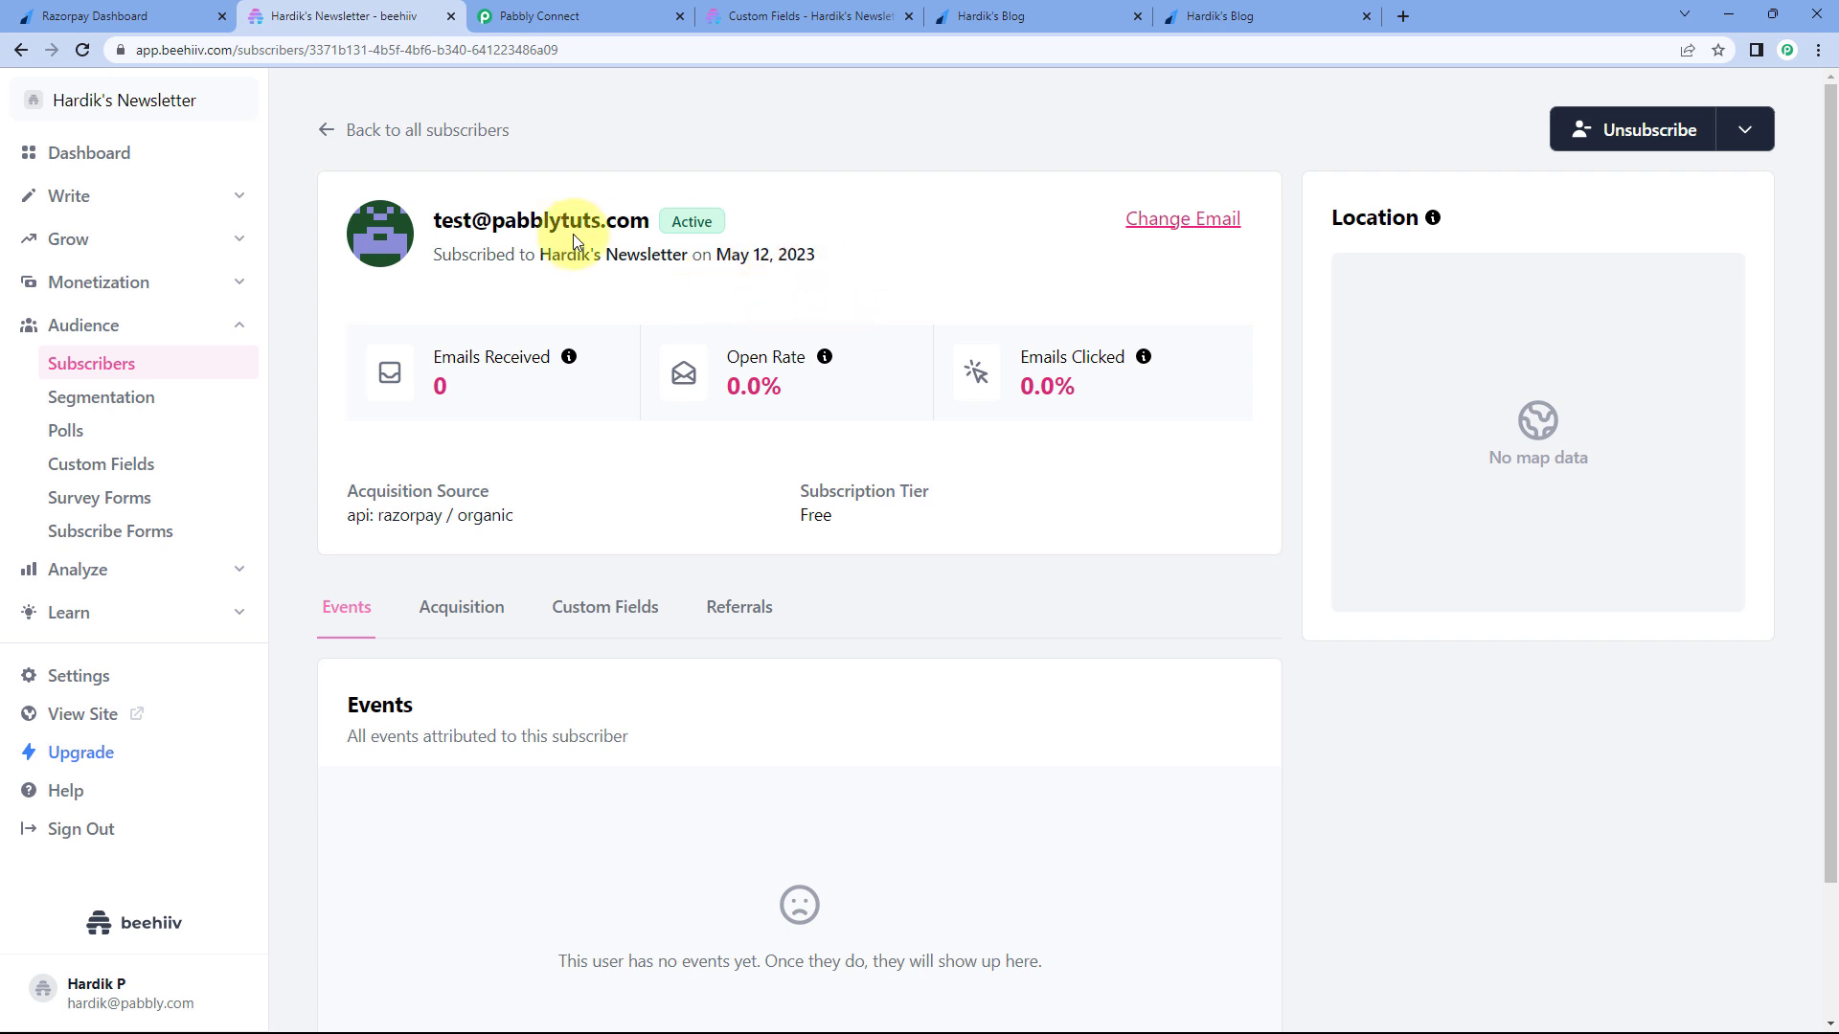
drag(427, 232, 703, 161)
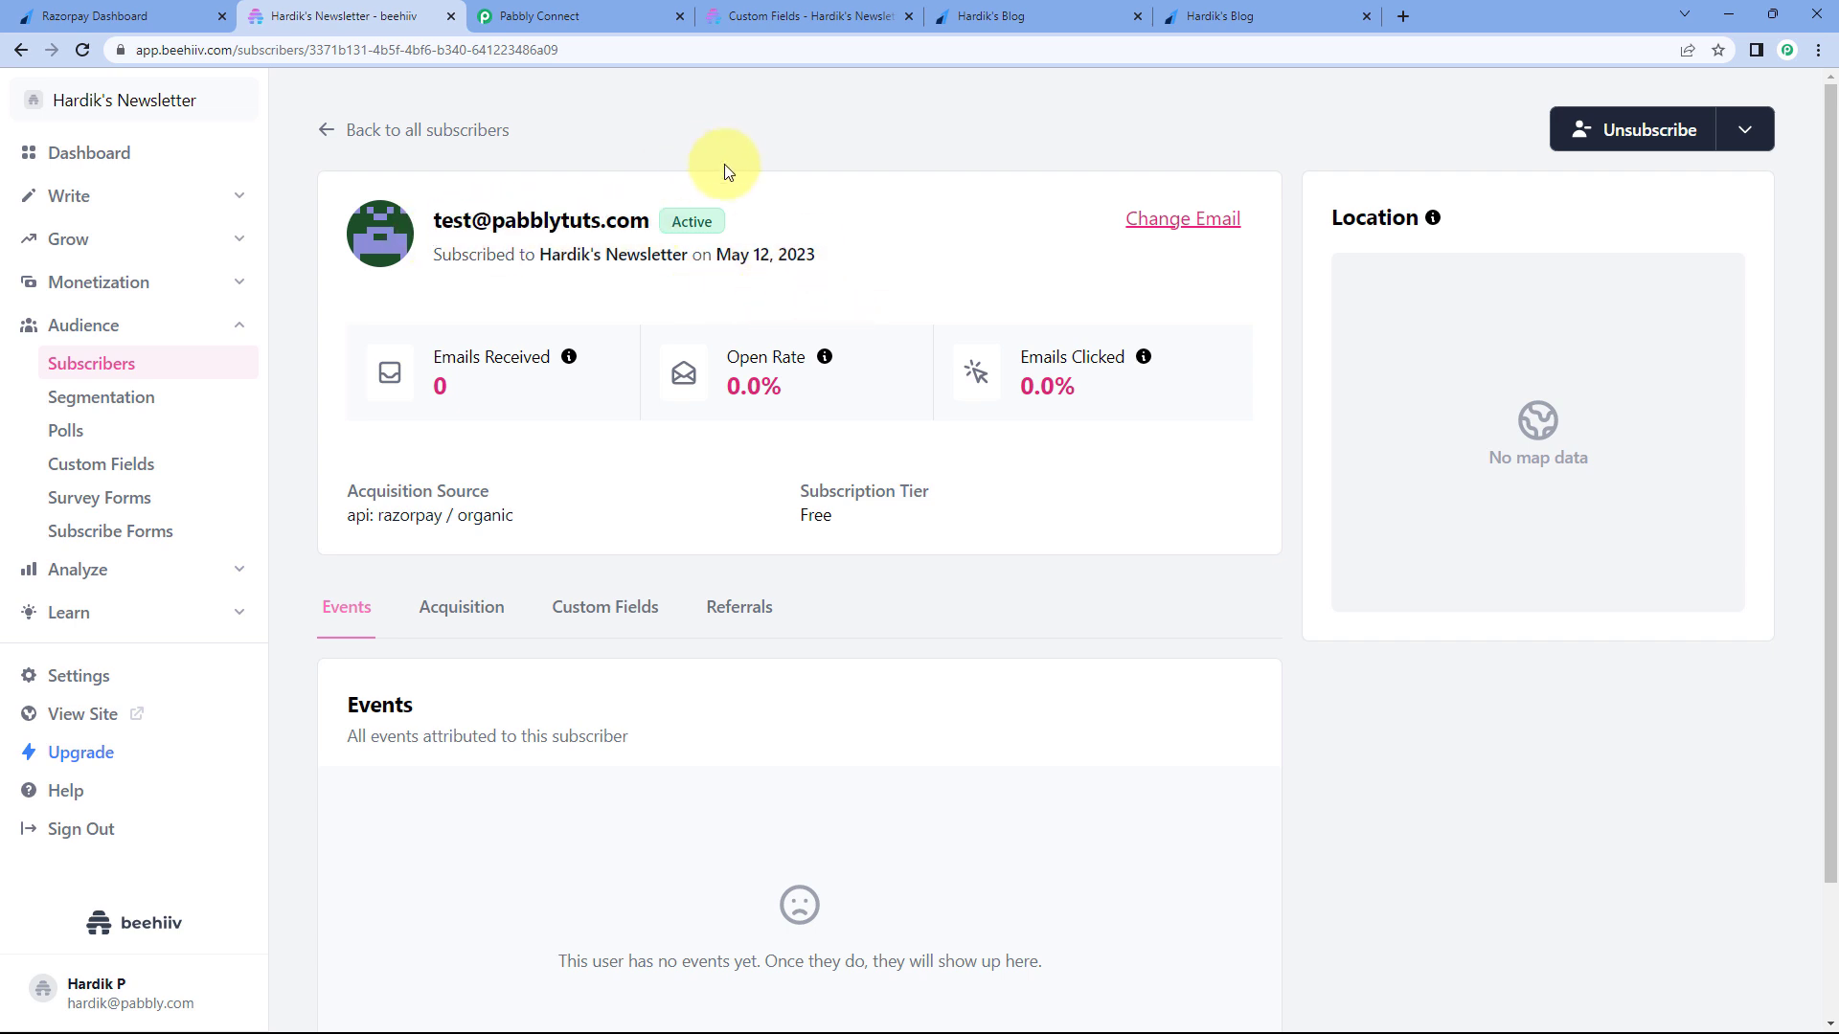
click(1245, 15)
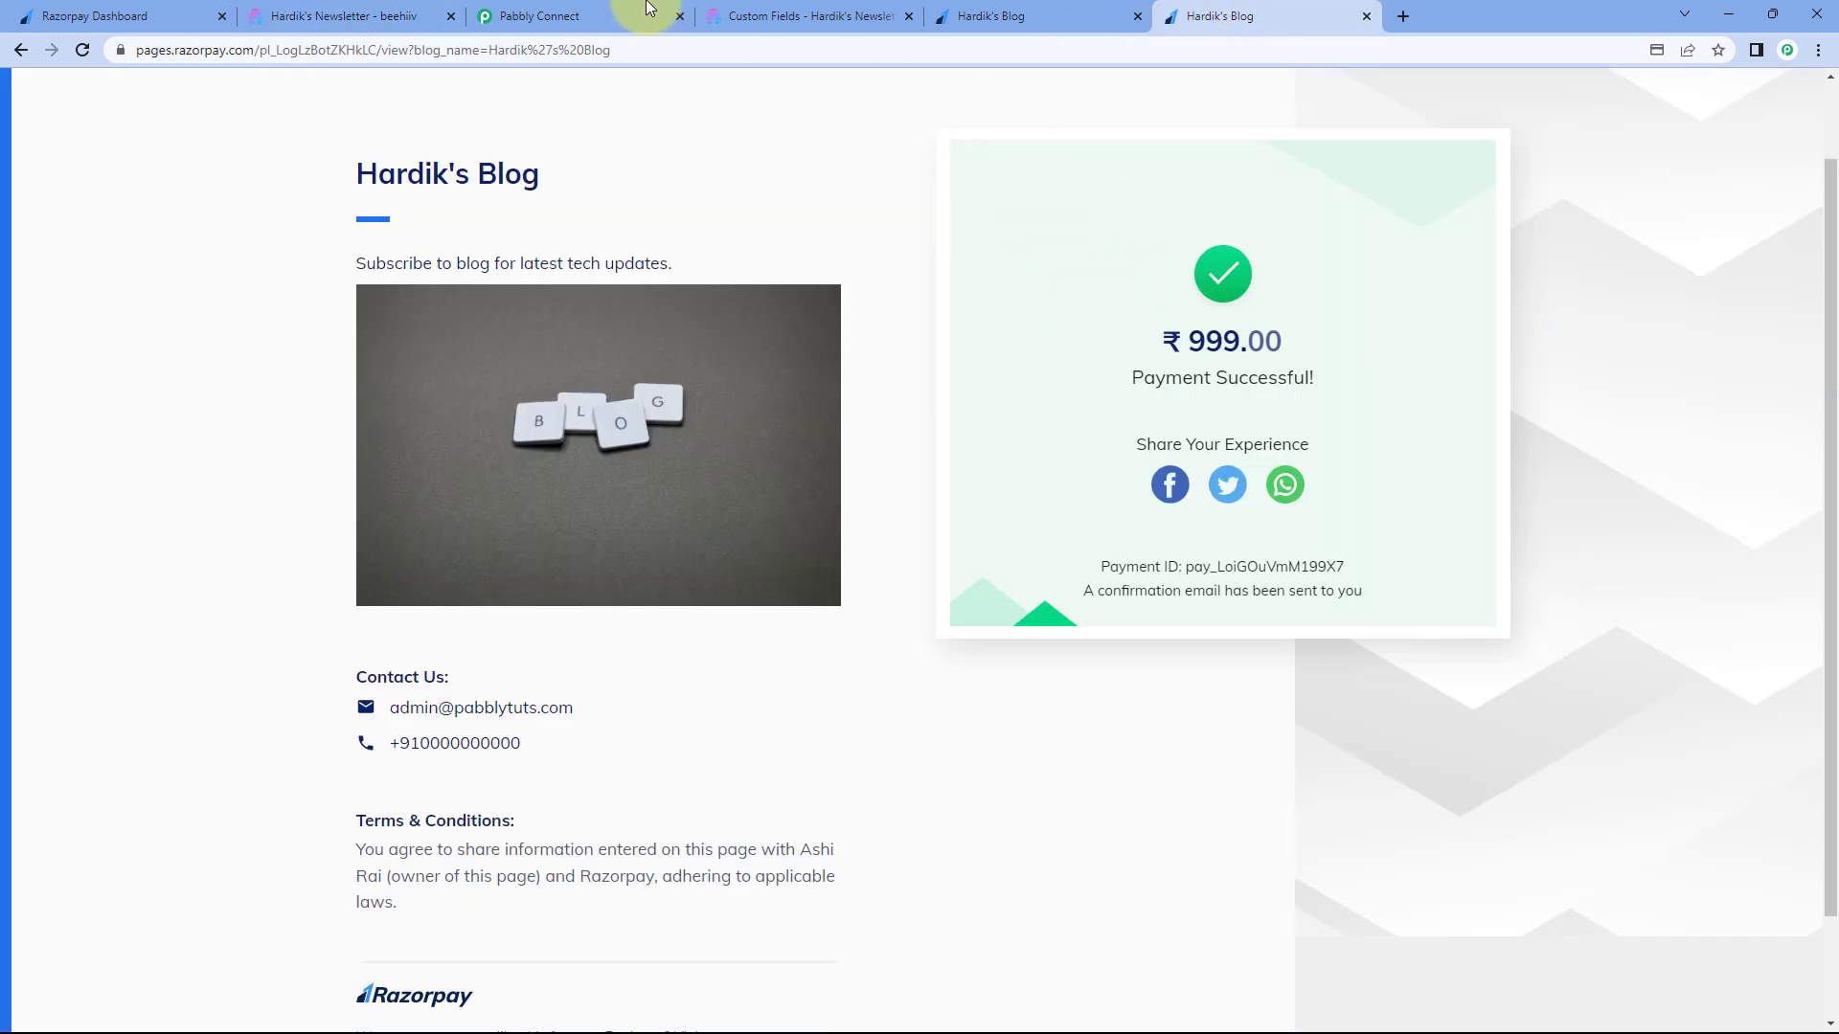
click(383, 16)
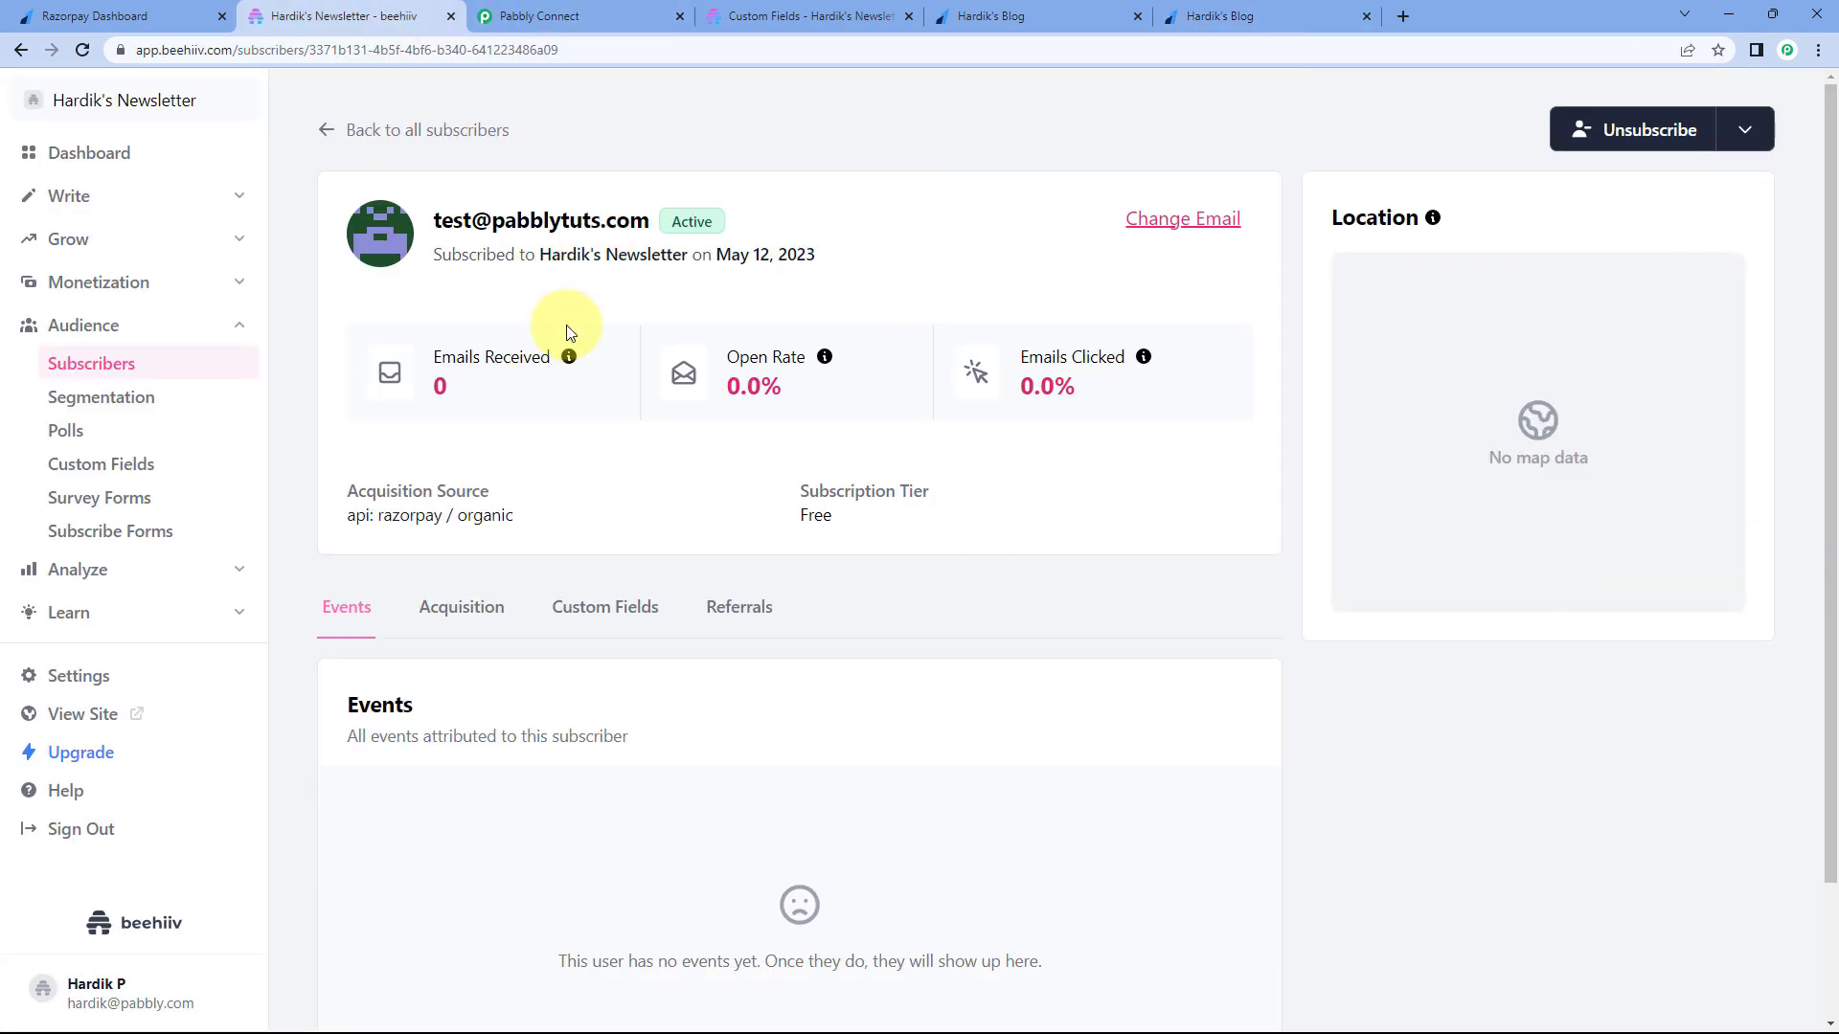
- Check the saved Name and Mobile No. custom field values, then return to the Razorpay to Beehiiv workflow
scroll(550, 412, down, 1)
click(616, 518)
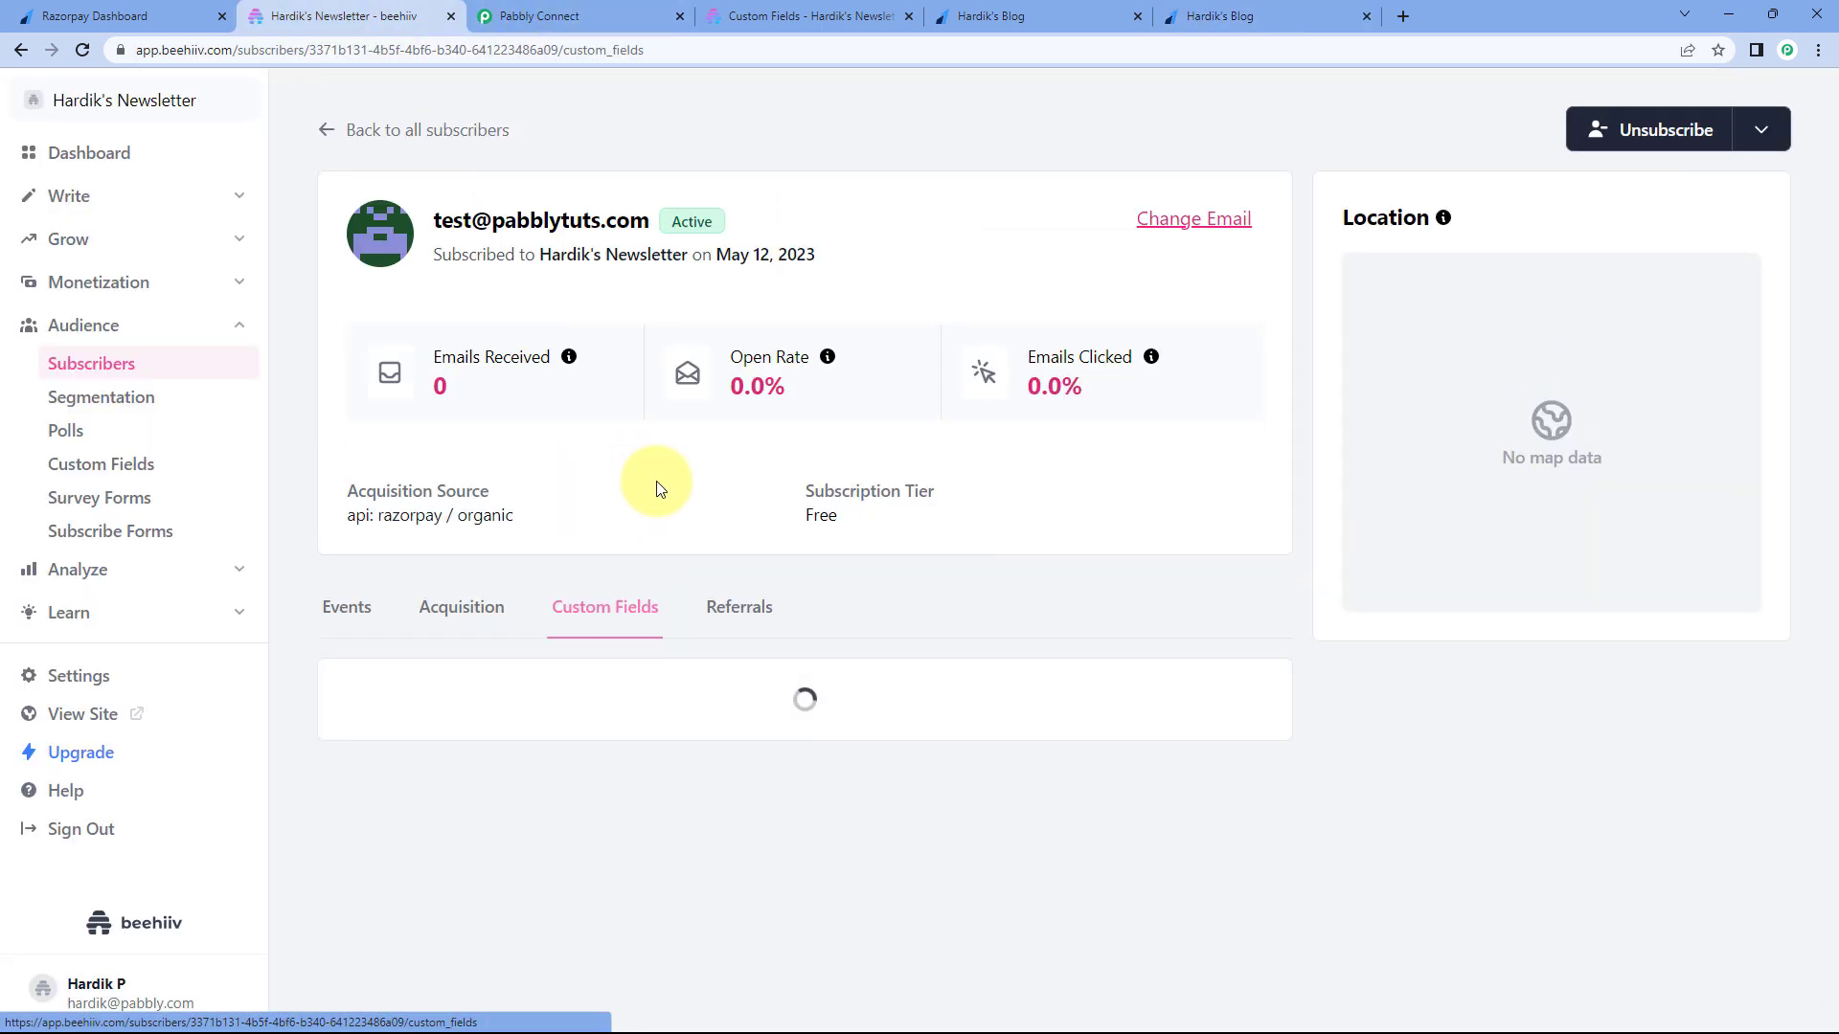
drag(1057, 731, 960, 731)
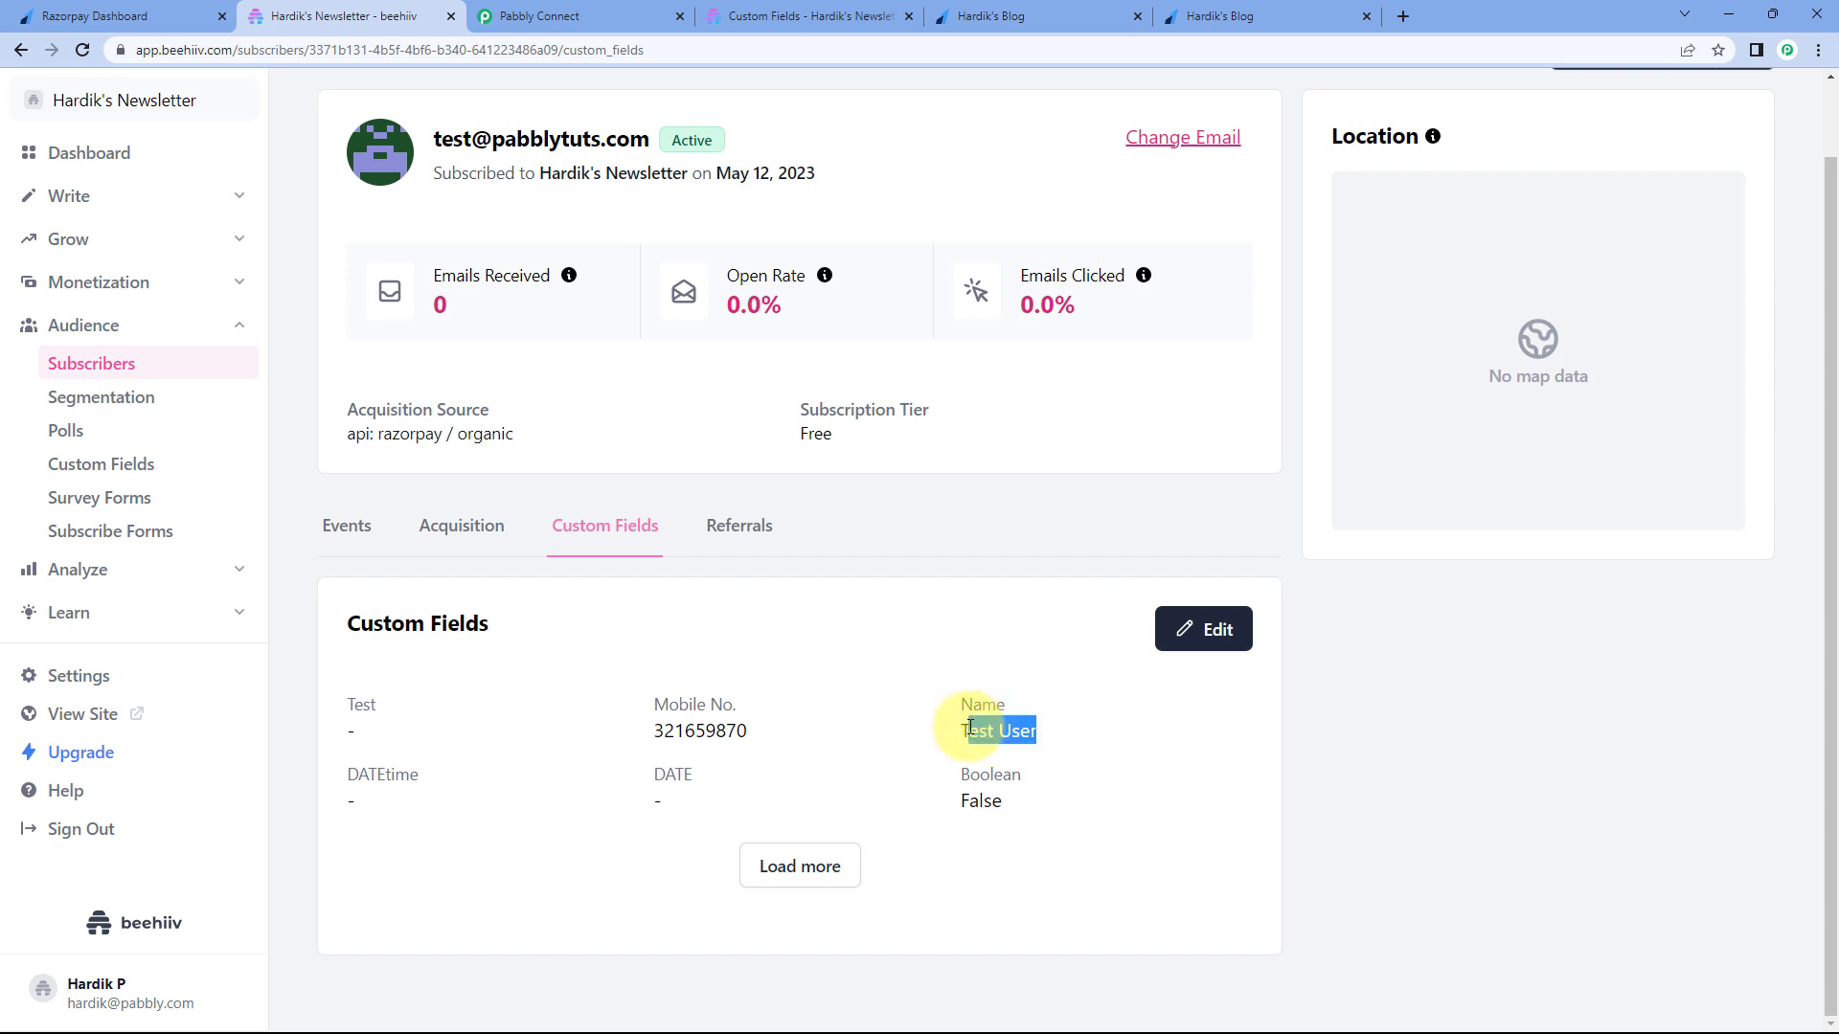
drag(752, 731, 652, 716)
click(710, 644)
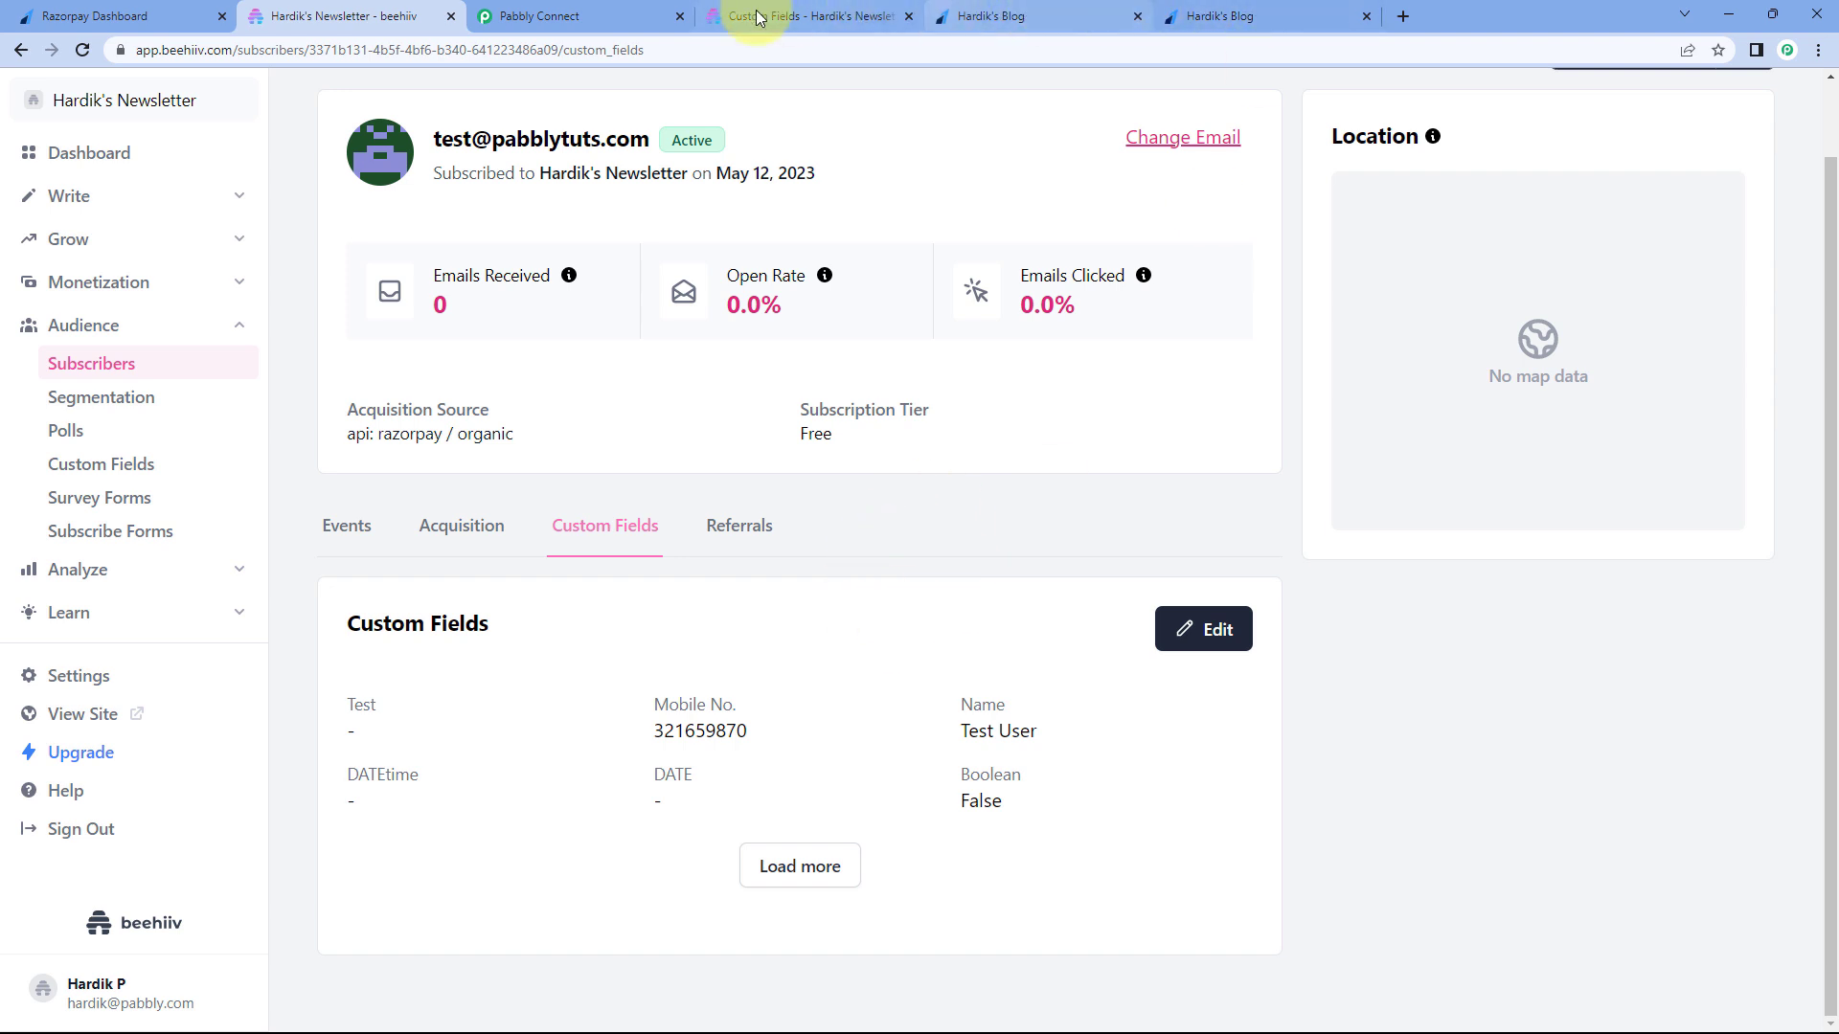
click(594, 16)
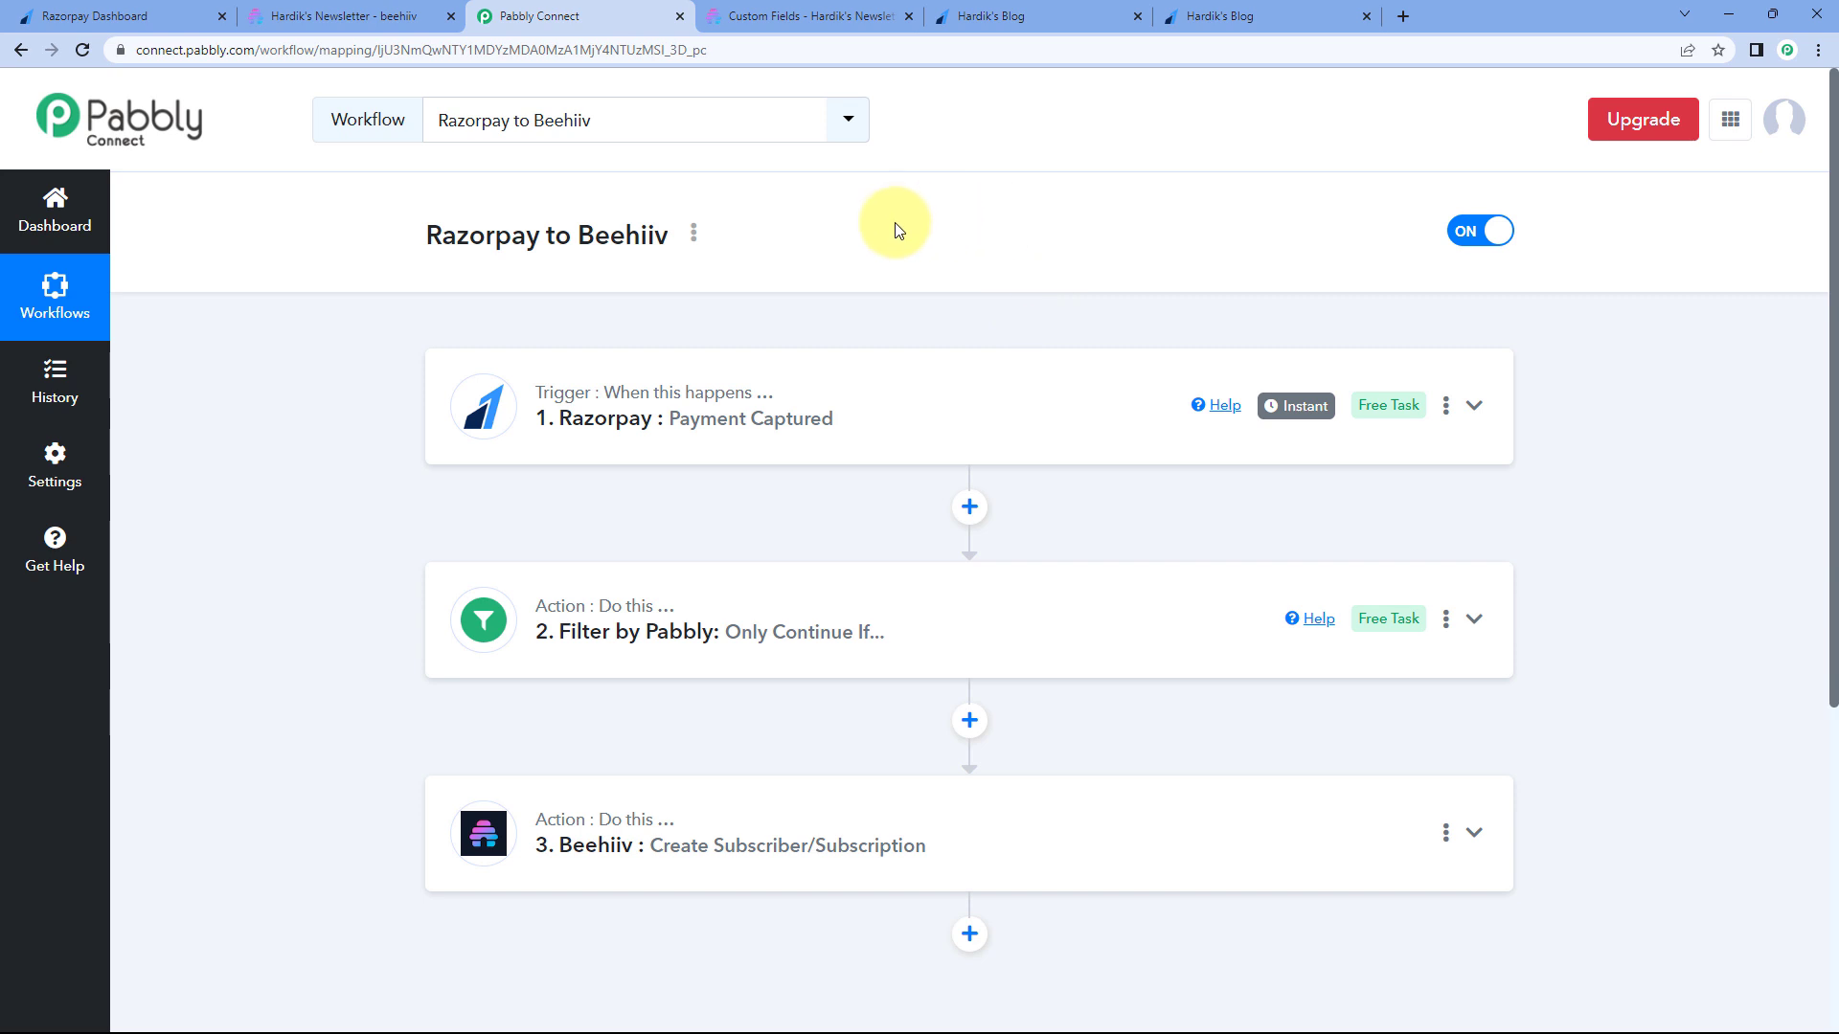